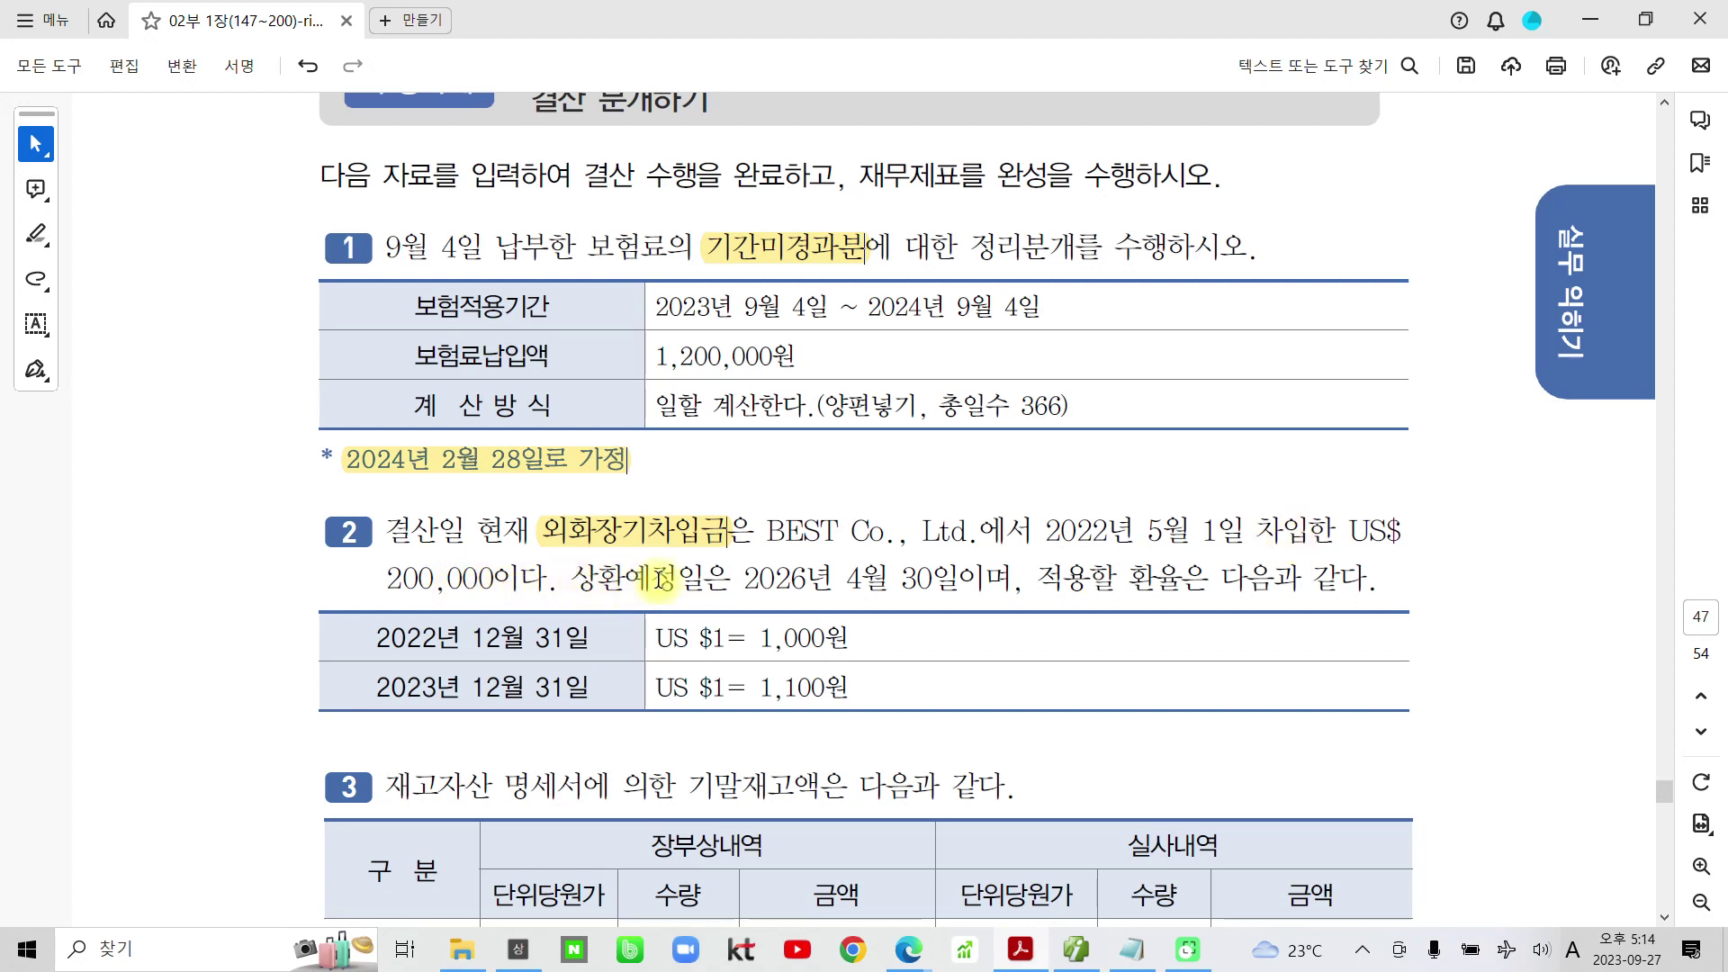
Highlight the phrase "적용할 환율은 다음과 같다" in problem 2 of the PDF
drag(737, 582, 918, 587)
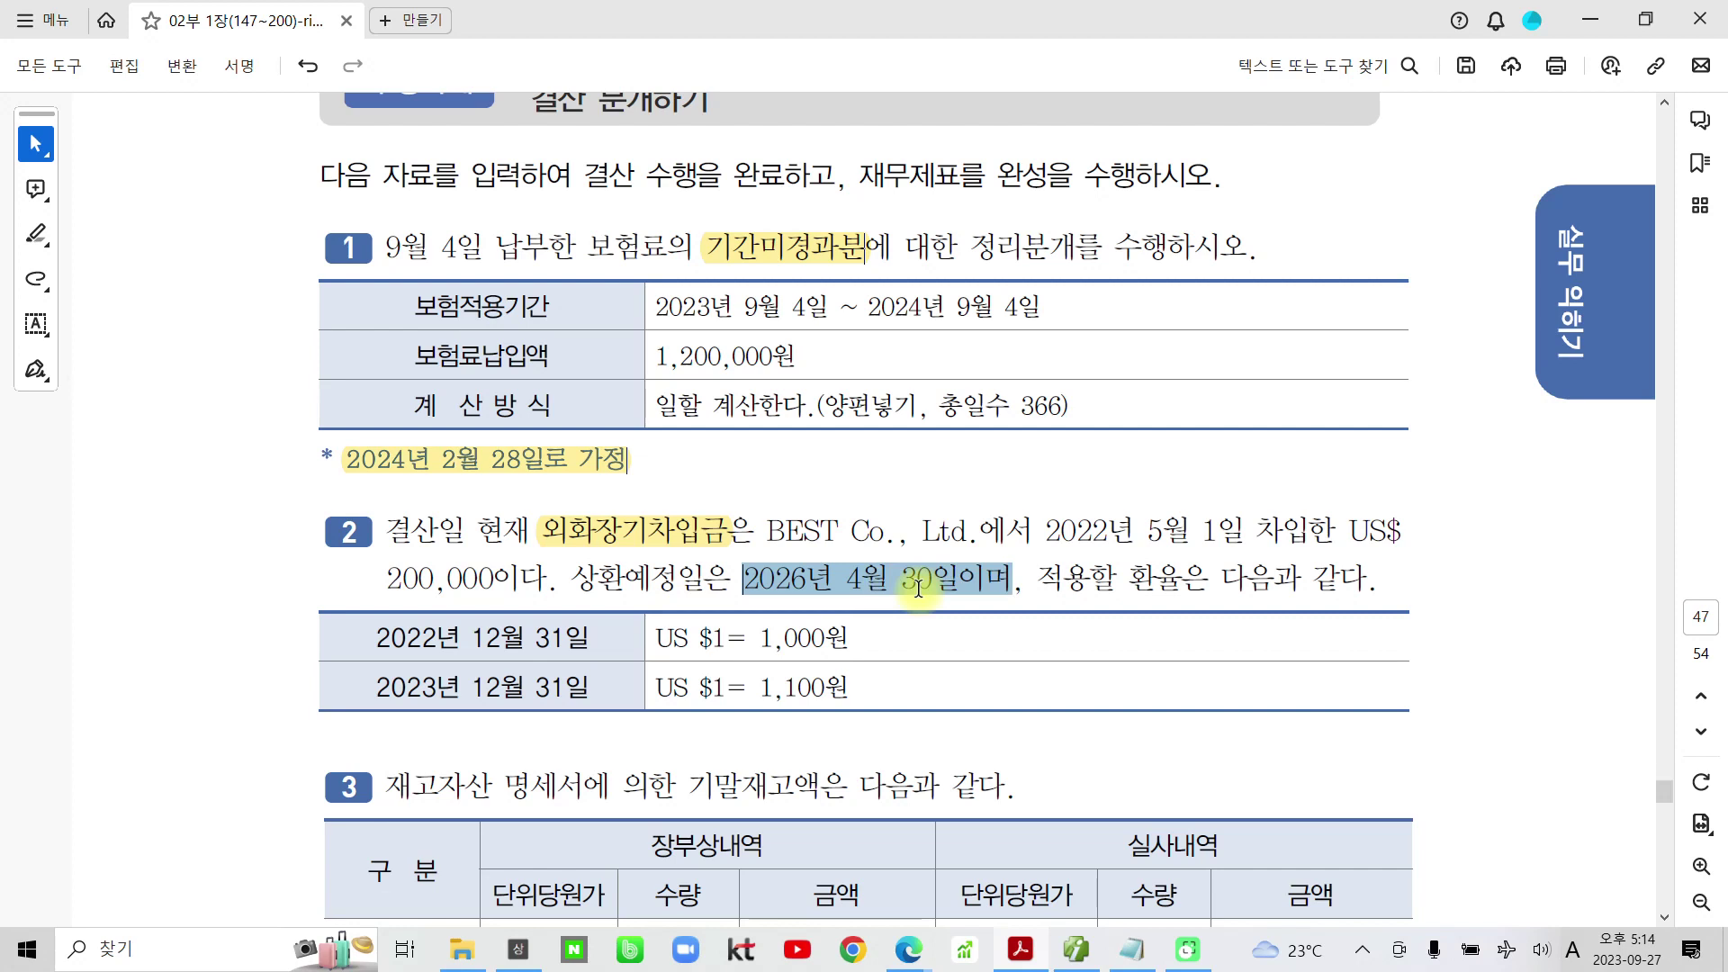
click(860, 581)
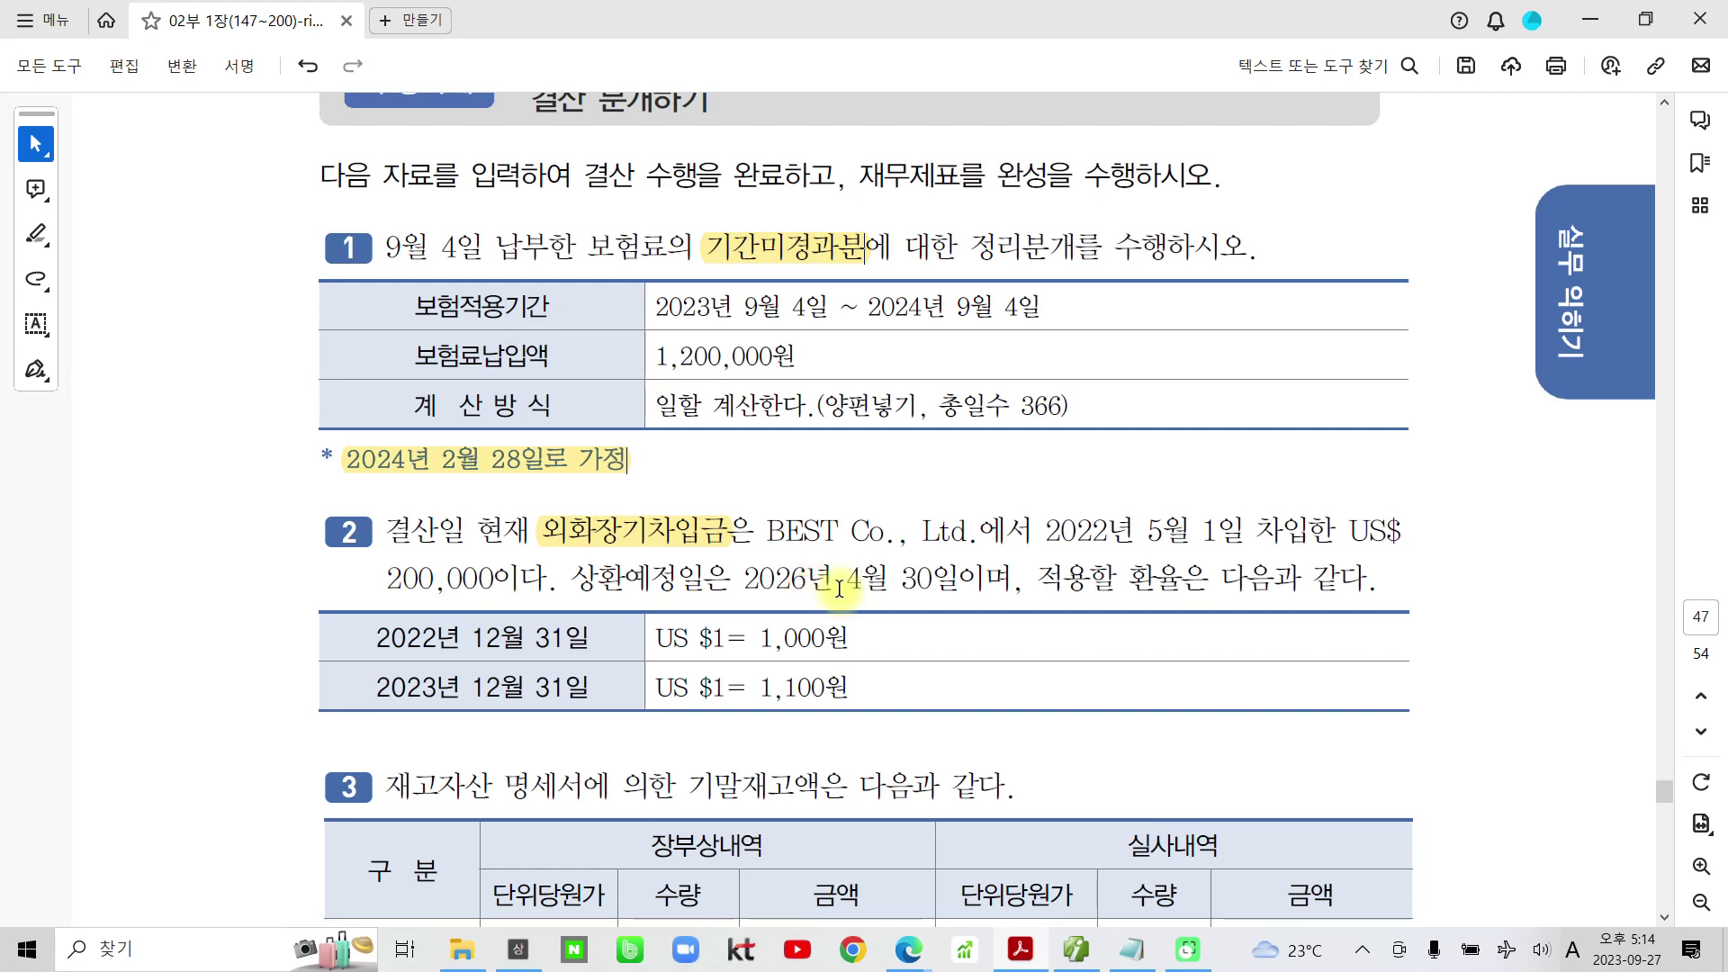
scroll(880, 648, down, 1)
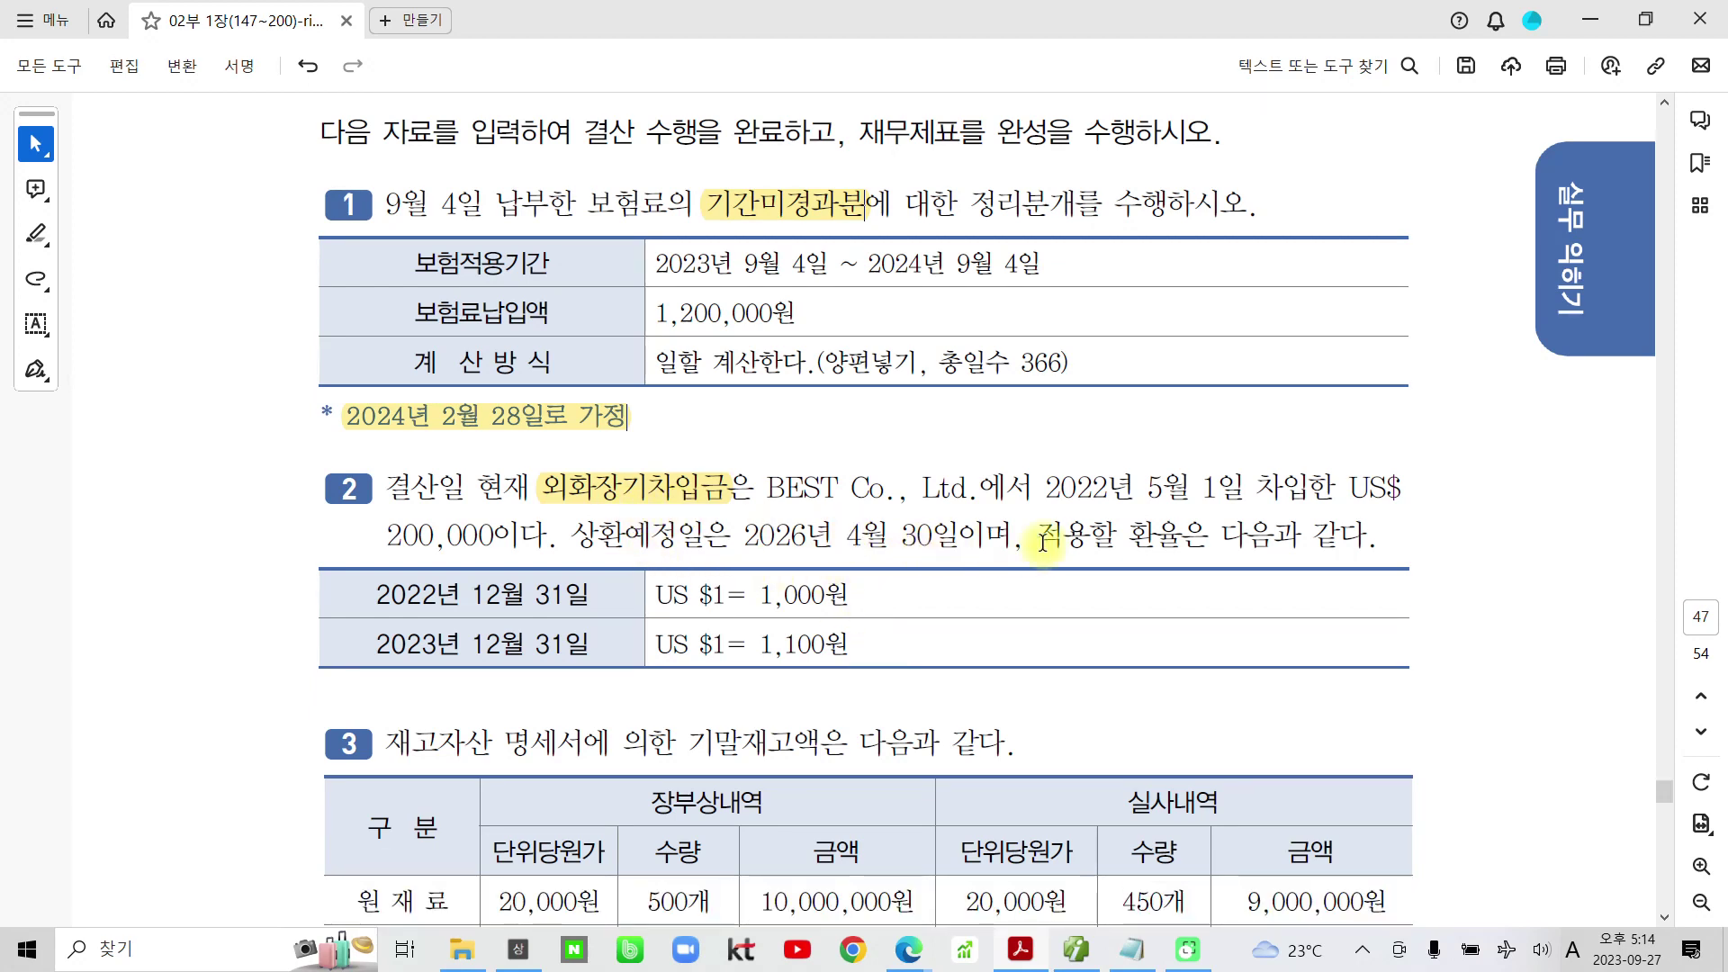
drag(1022, 538, 1369, 537)
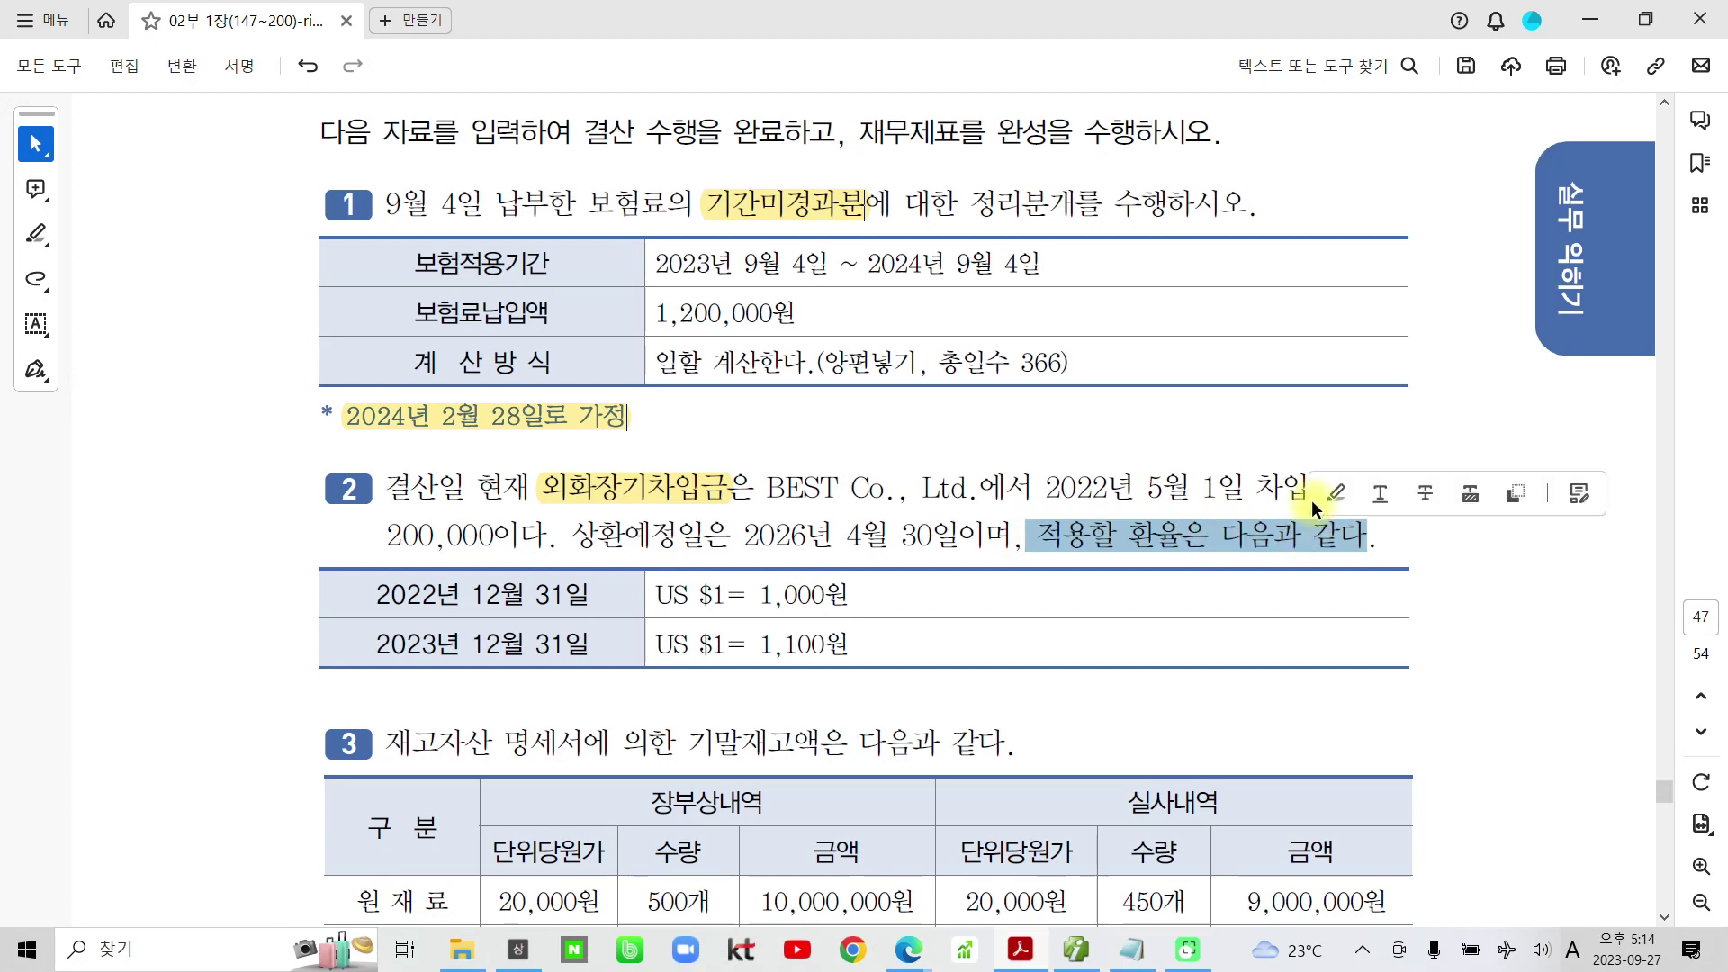
click(1318, 492)
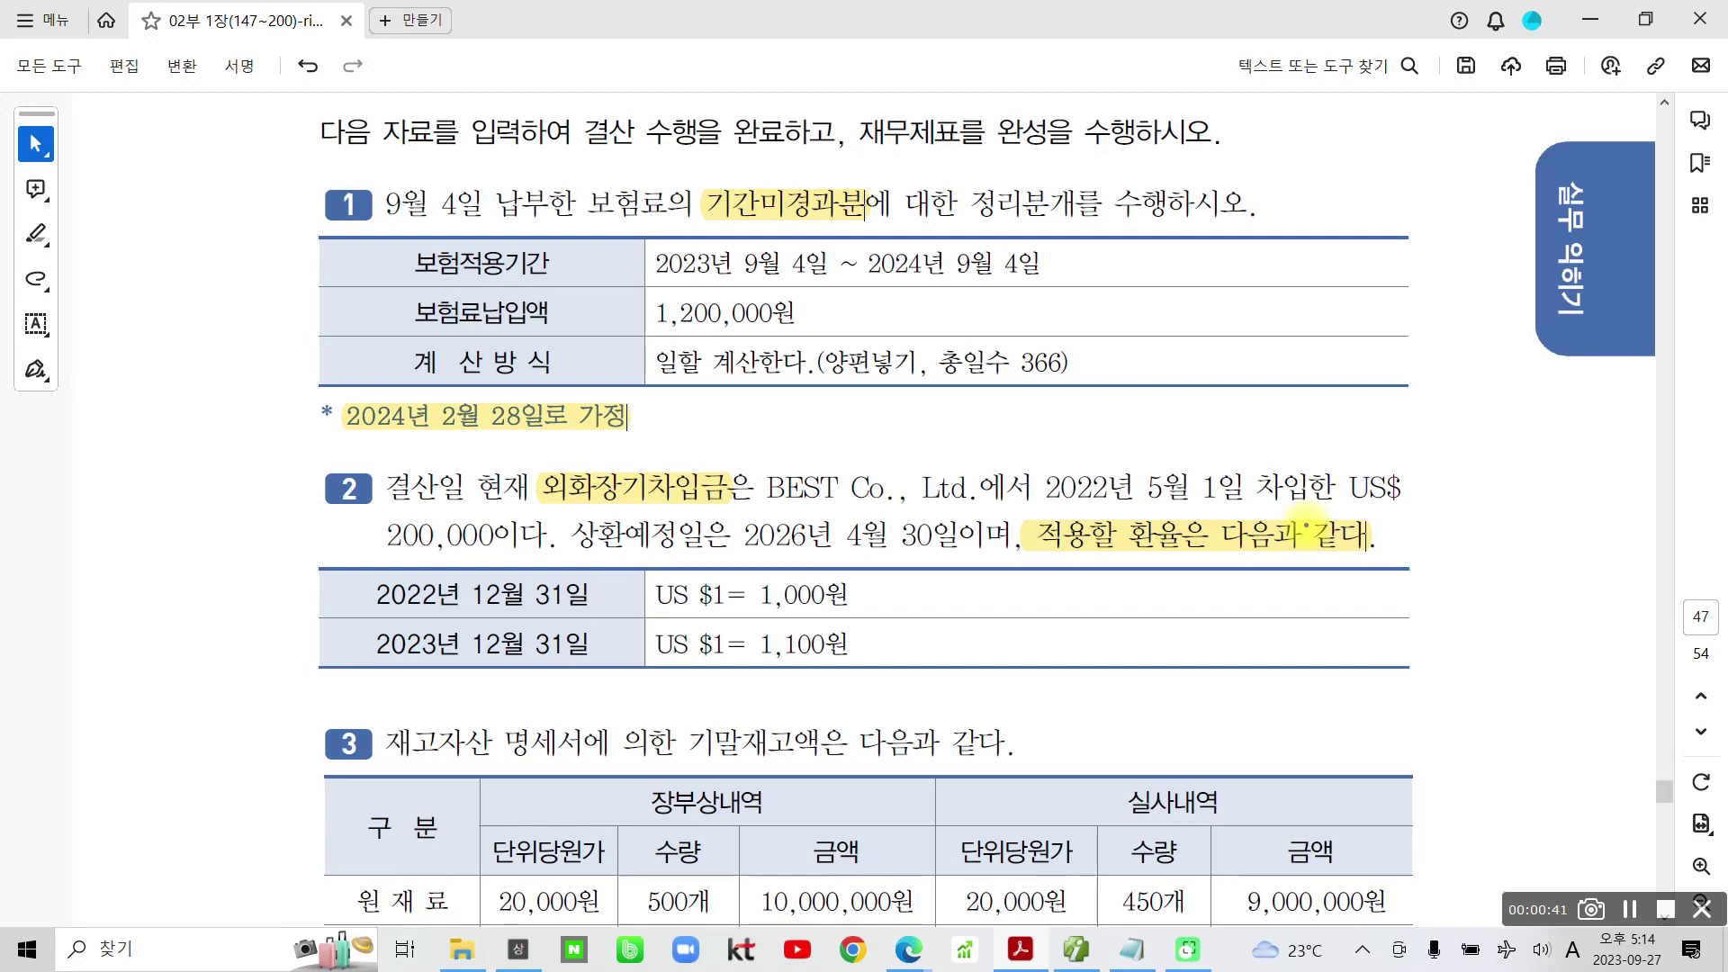
Highlight the 1,100 exchange rate in the 2023년 12월 31일 row of problem 2
mouse_move(780, 563)
mouse_down()
mouse_move(781, 594)
mouse_move(850, 623)
mouse_move(783, 684)
mouse_move(743, 639)
mouse_up()
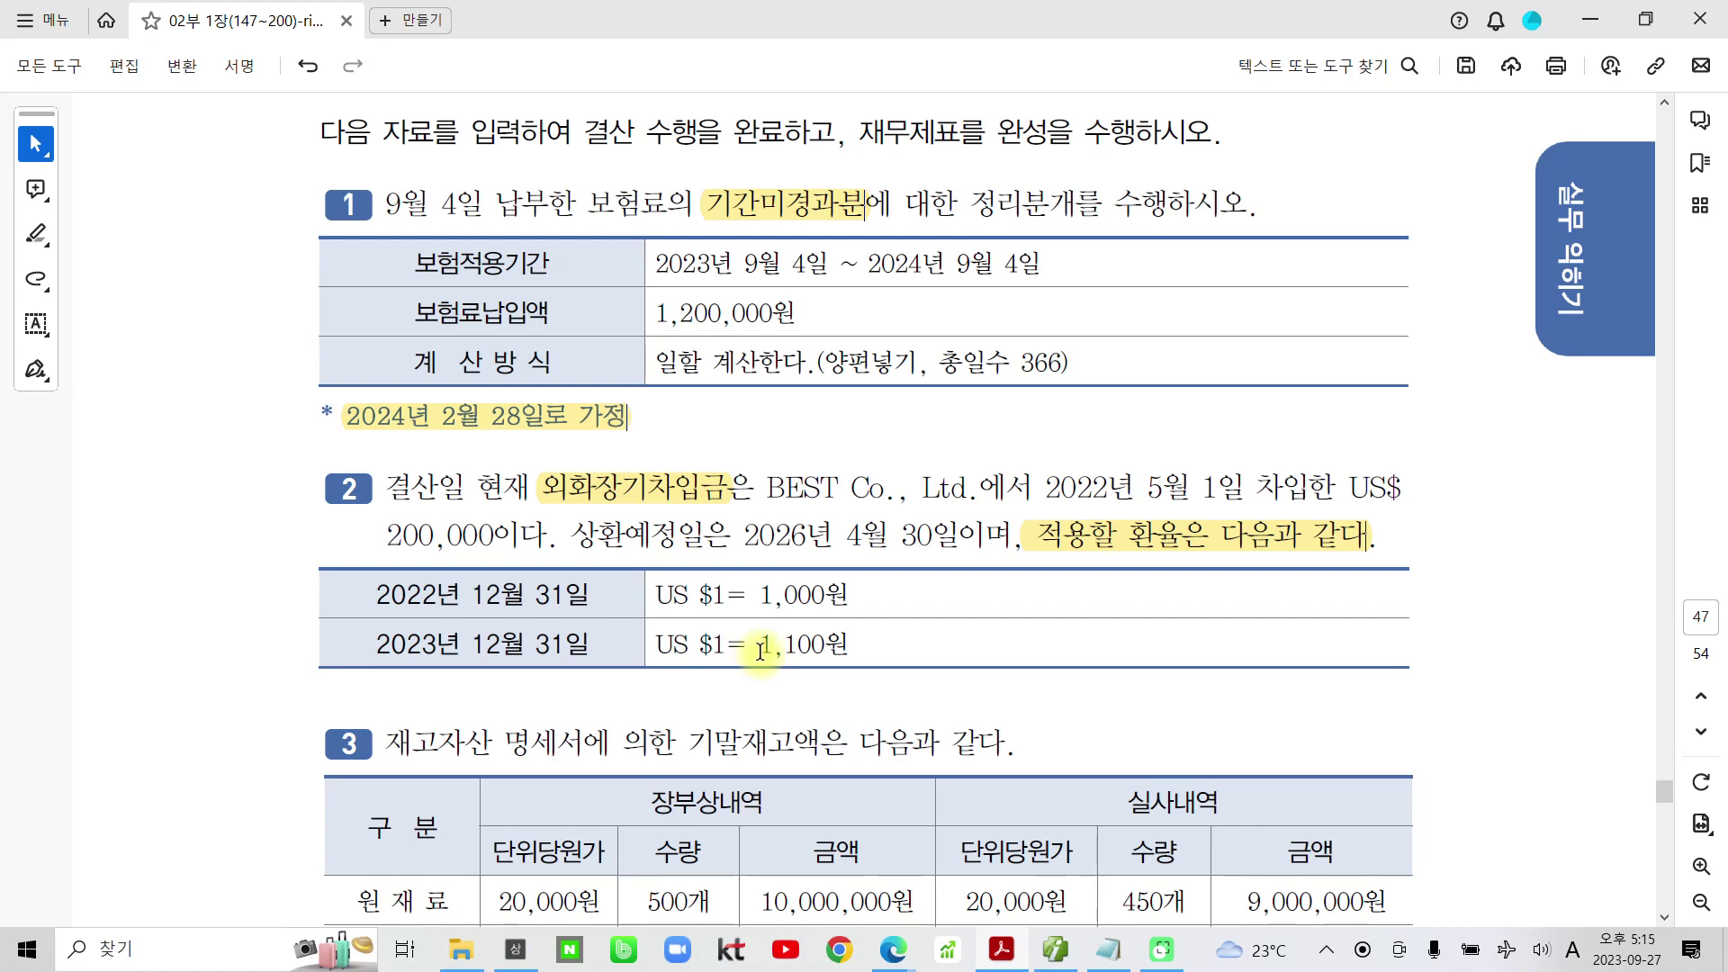
drag(759, 646, 826, 646)
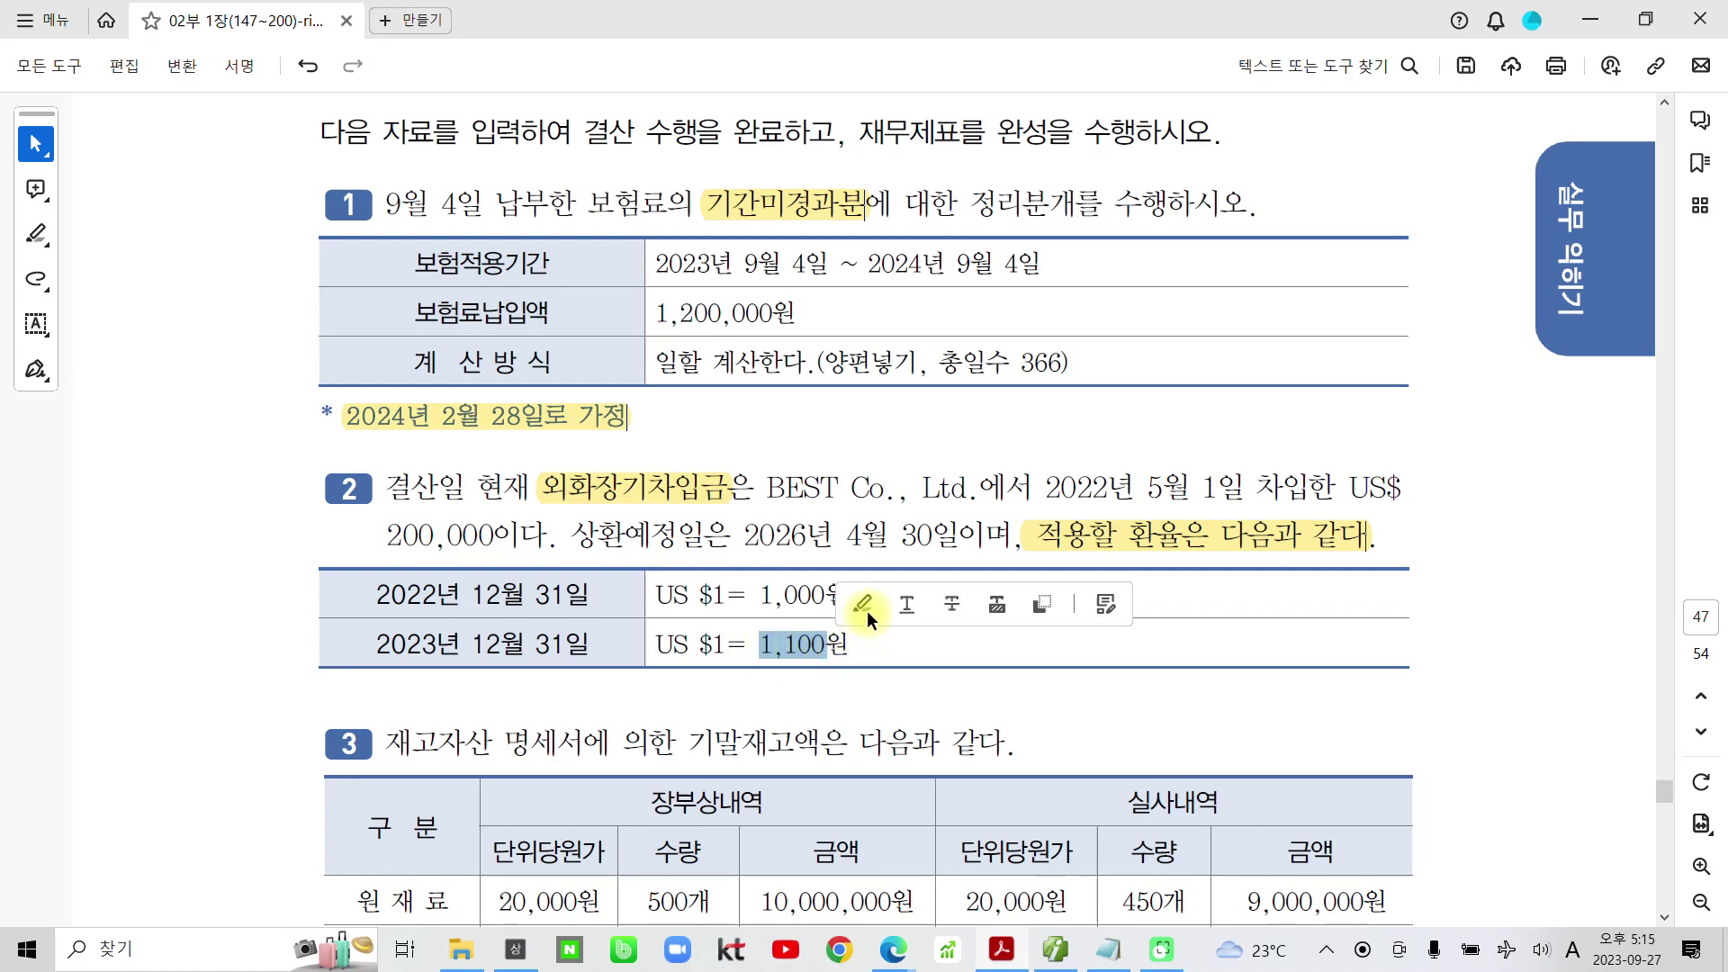
click(866, 605)
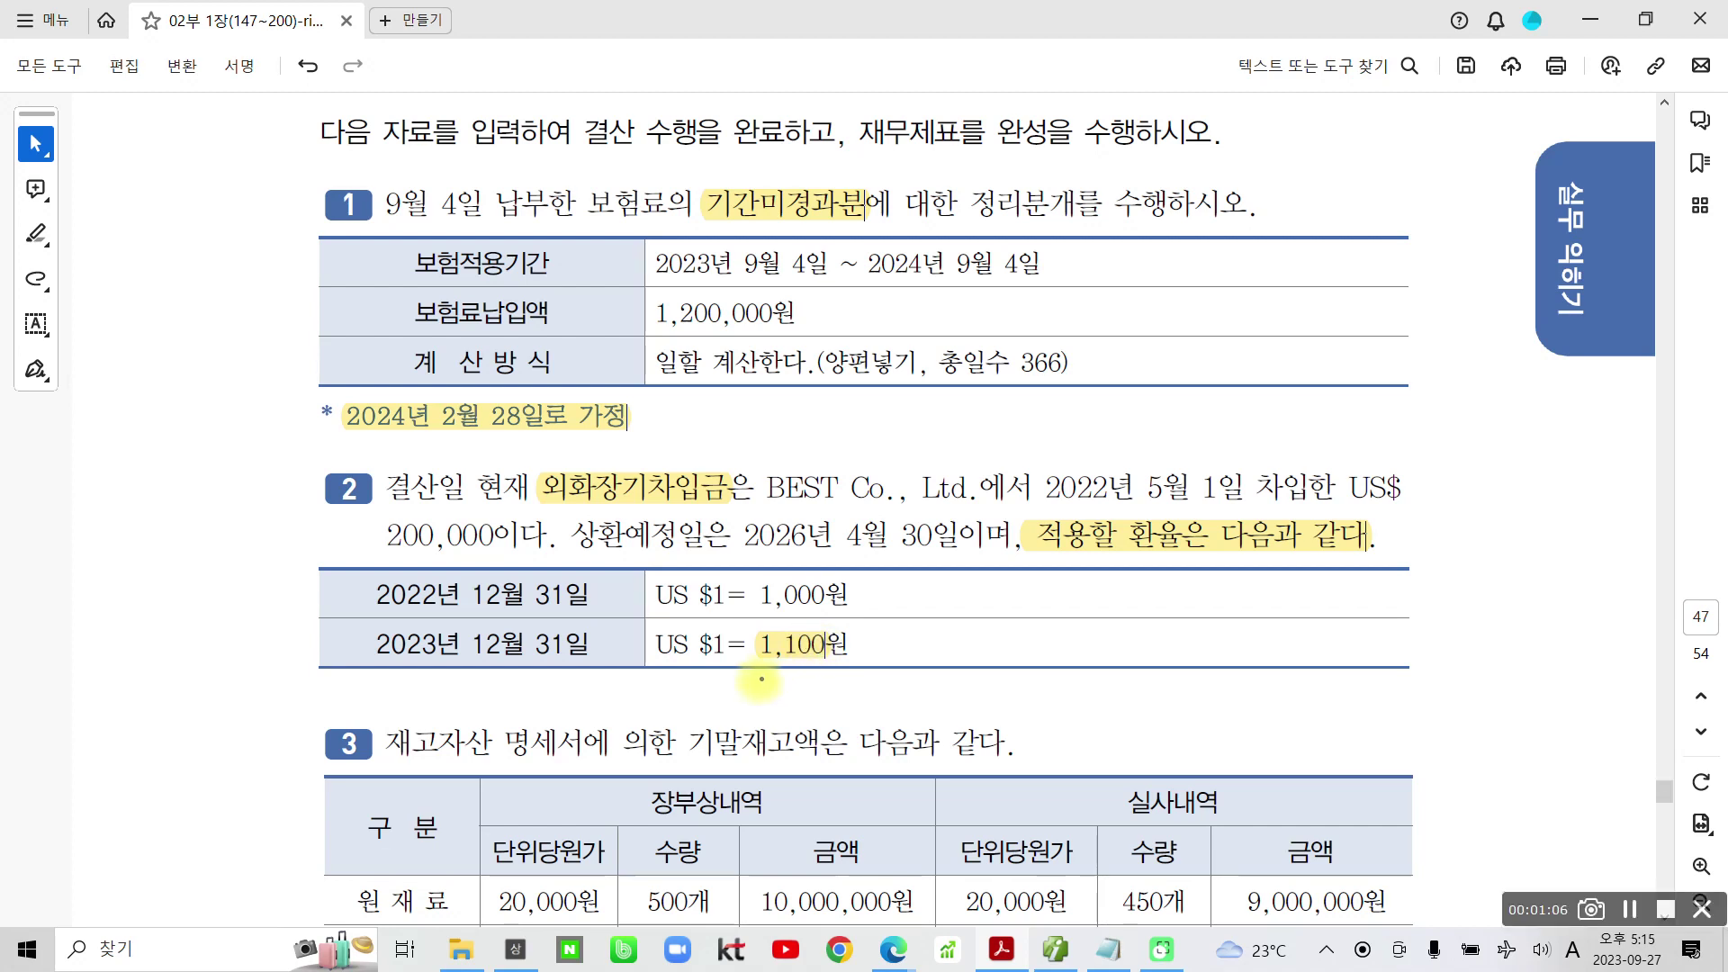
Underline the 1,100원 rate and circle 외화장기차입금 with on-screen pen marks, and clear the marks
drag(754, 660, 852, 660)
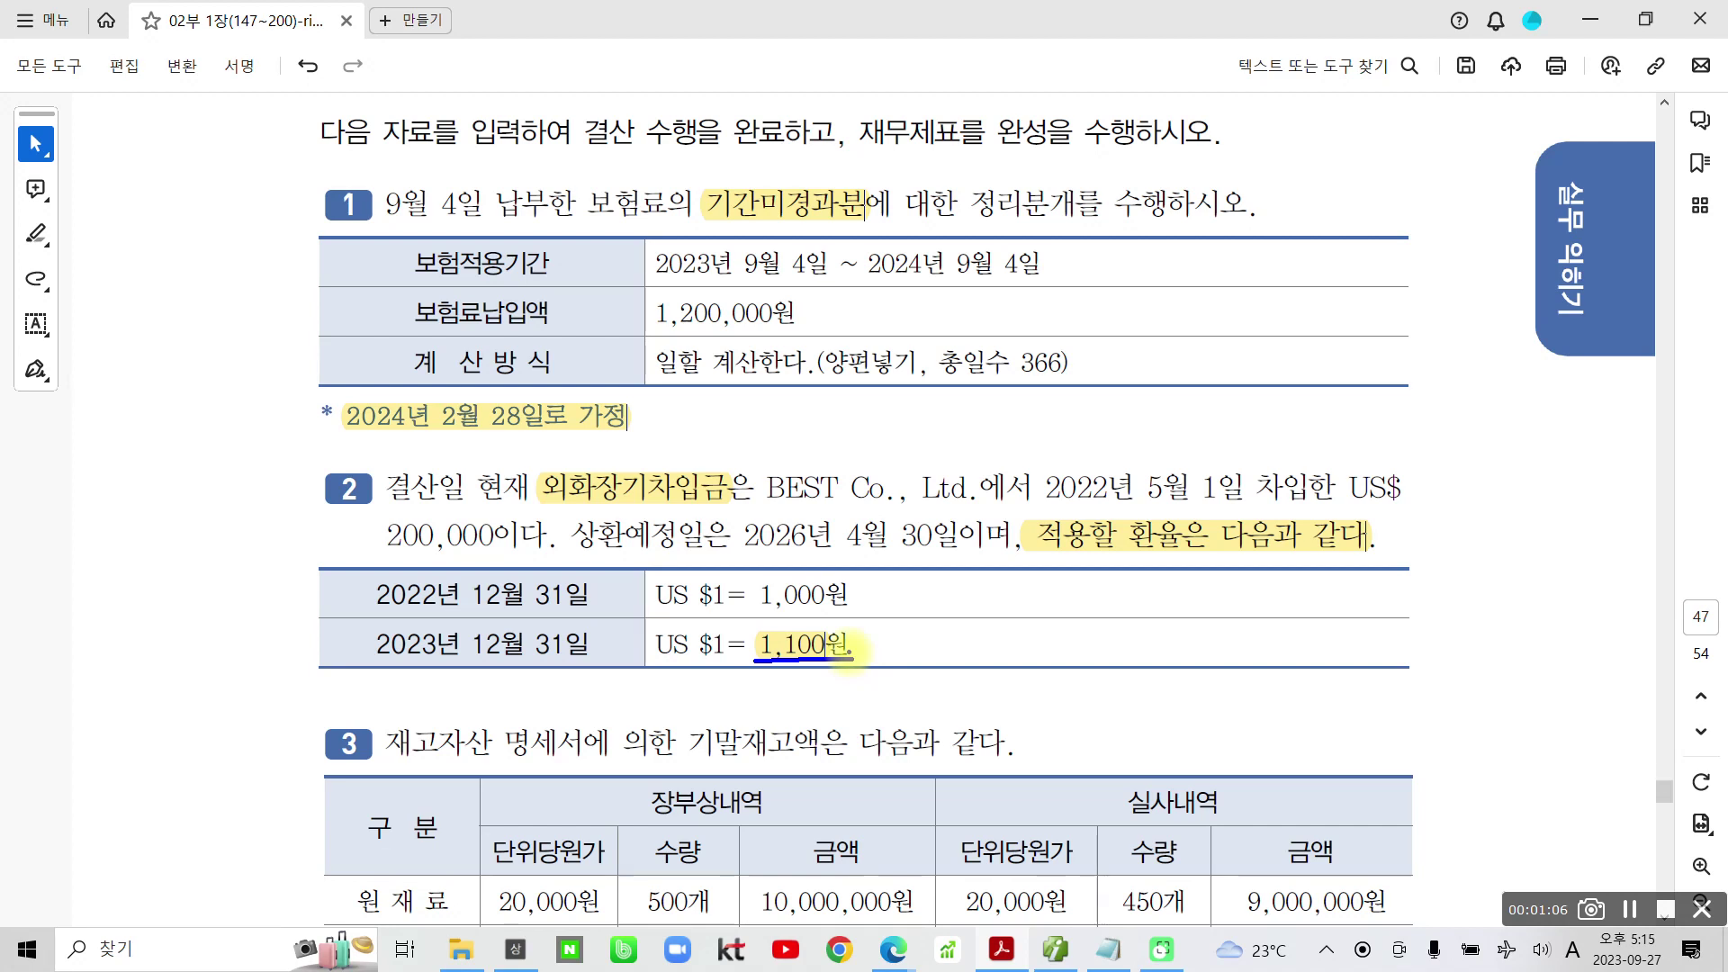
mouse_move(542, 479)
mouse_down()
mouse_move(731, 493)
mouse_move(513, 474)
mouse_up()
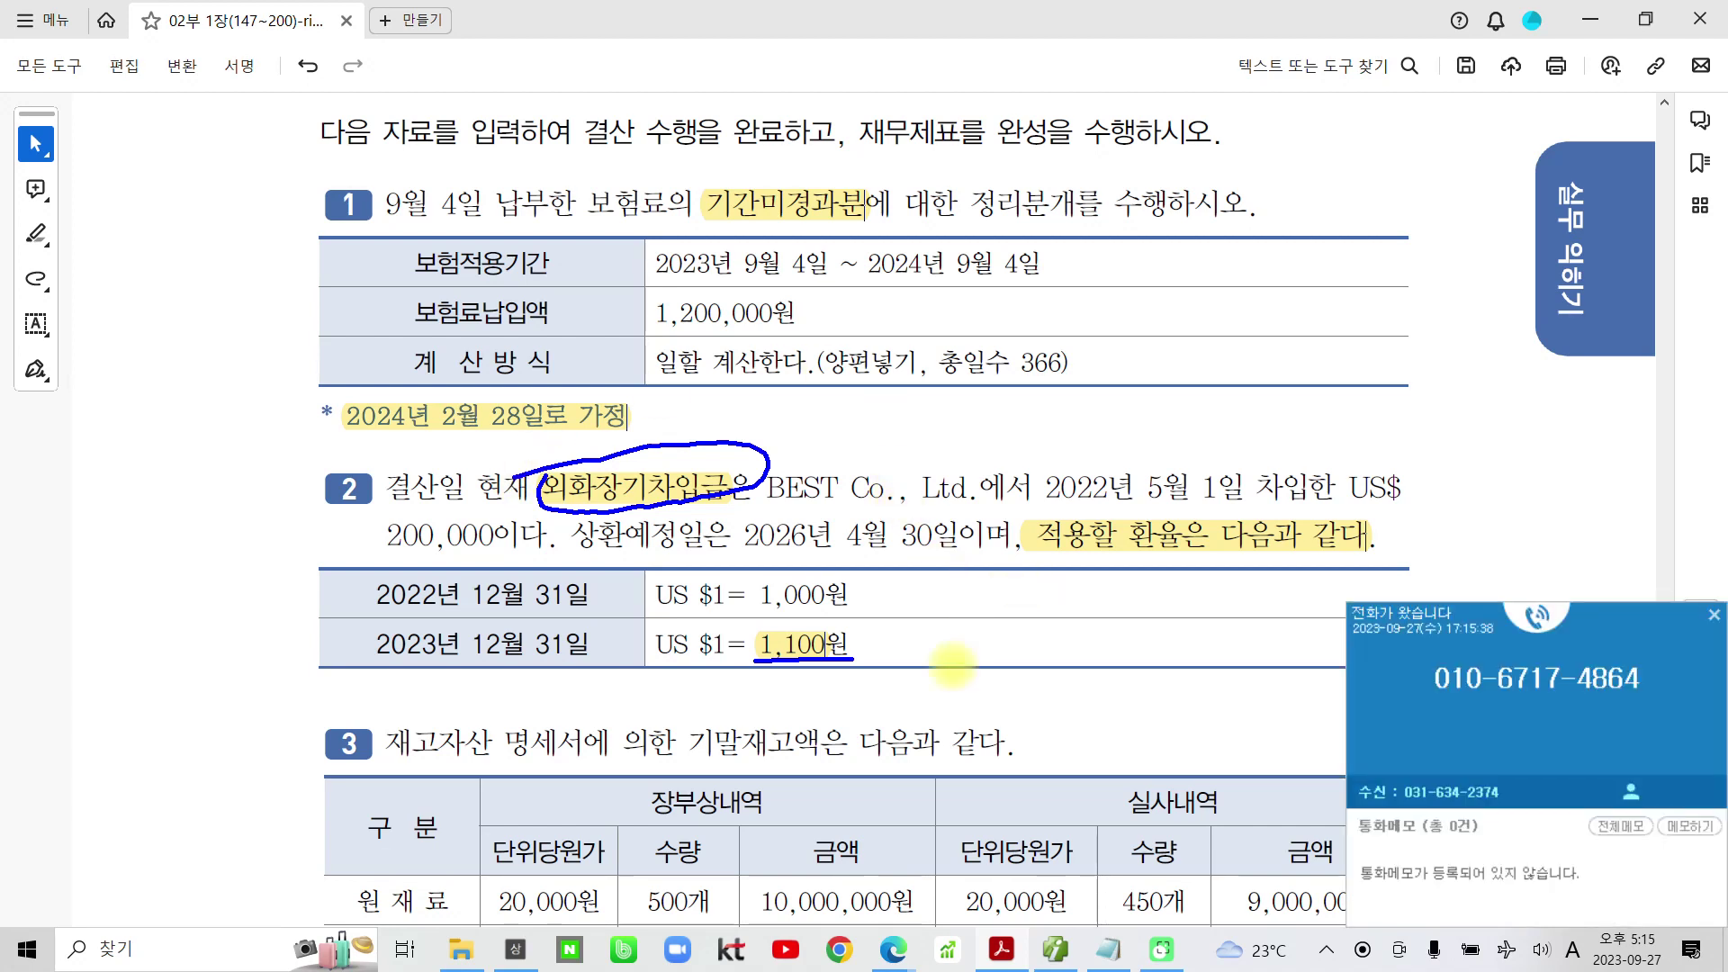
key(Escape)
Dismiss the incoming-call notification covering the document
click(1706, 616)
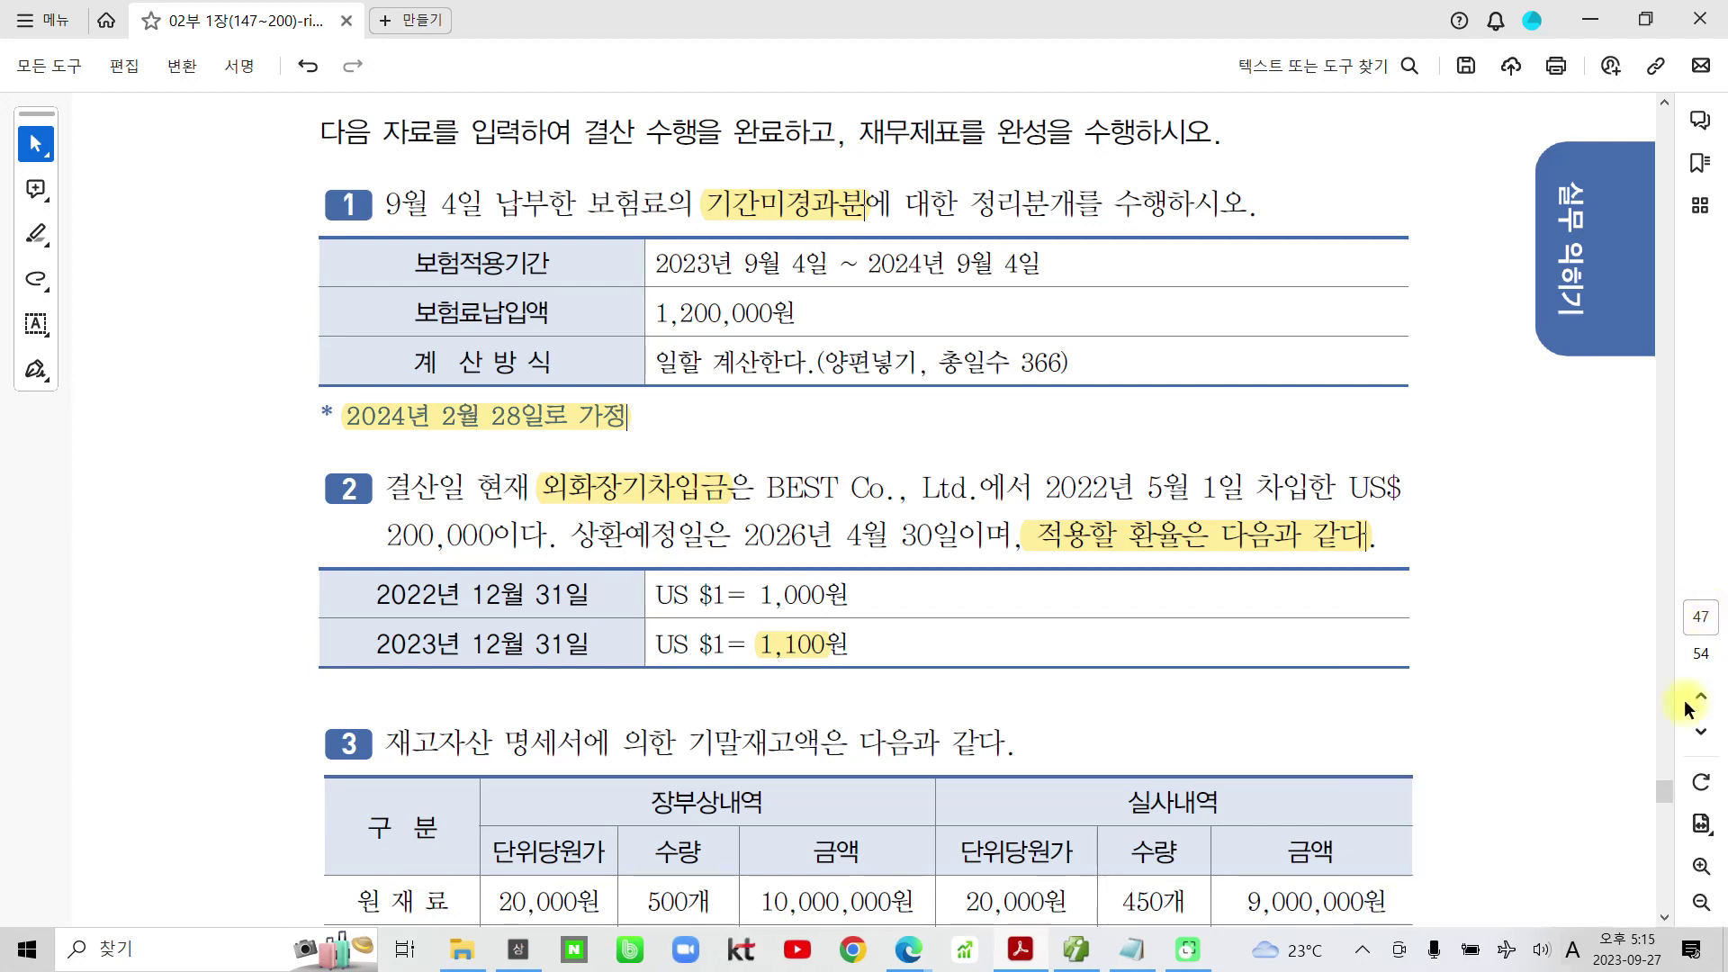
click(1362, 951)
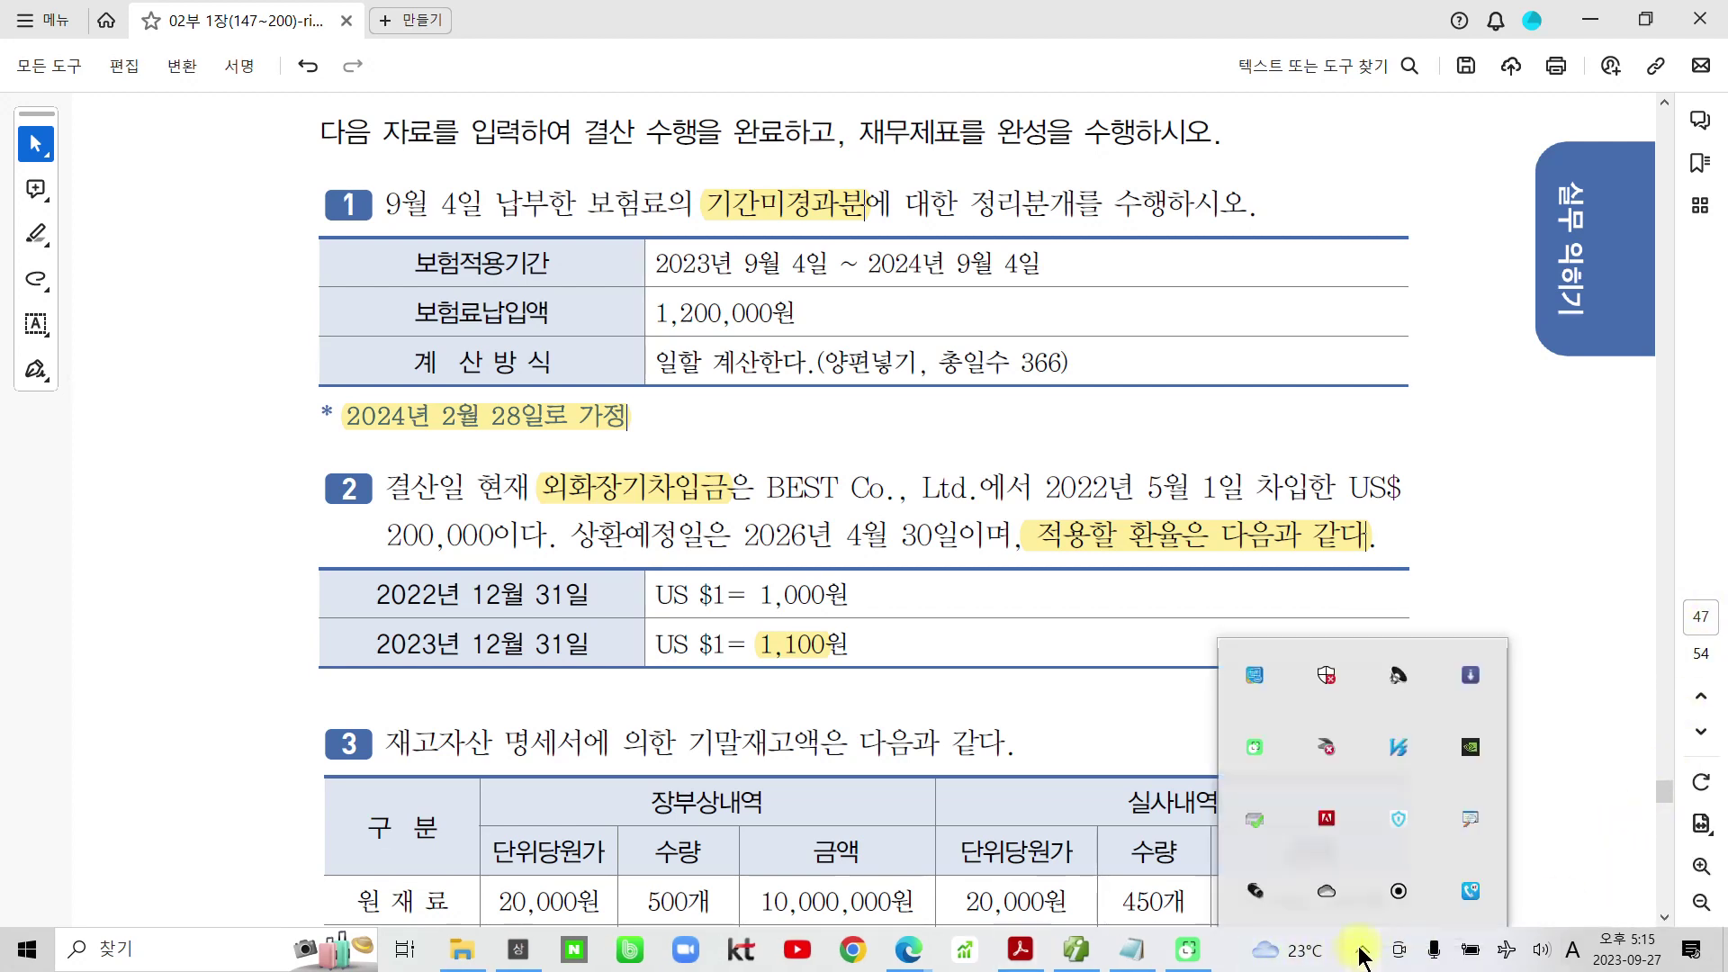
click(1491, 568)
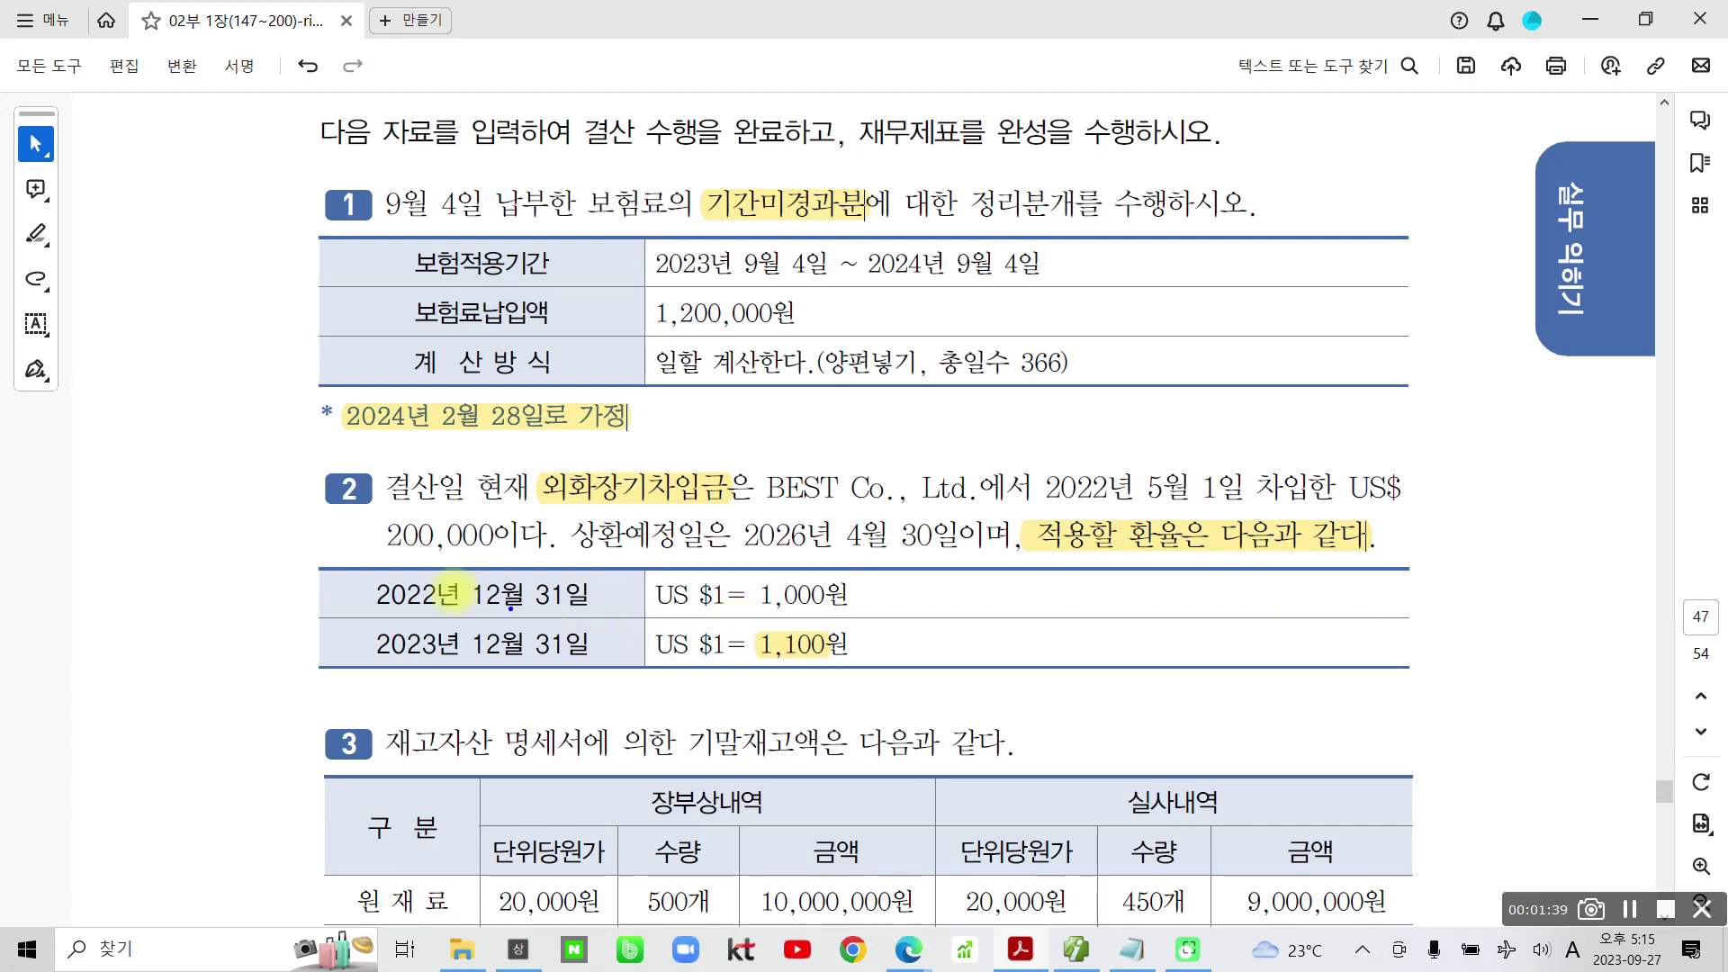
Box the loan amount 200,000 in problem 2 and handwrite 20,000,000 beside the exchange-rate table
drag(373, 520, 551, 560)
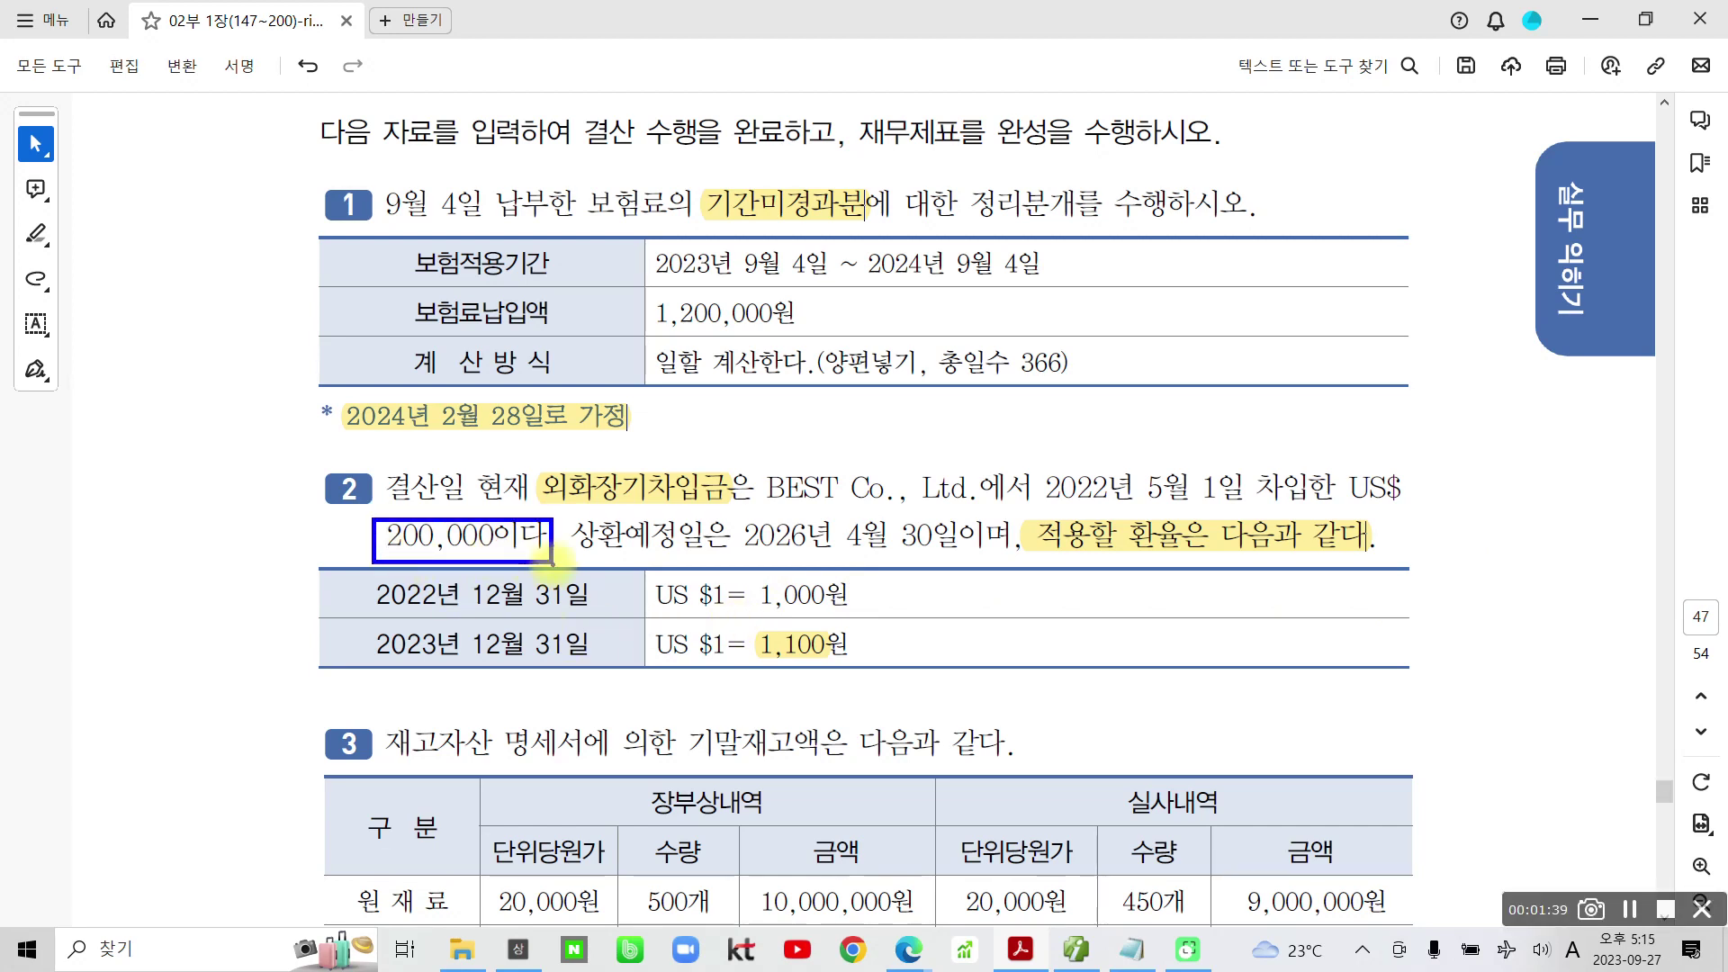
mouse_move(1066, 608)
mouse_down()
mouse_move(1121, 657)
mouse_move(1239, 646)
mouse_move(1288, 617)
mouse_move(1401, 621)
mouse_move(1406, 596)
mouse_move(1485, 608)
mouse_move(1481, 580)
mouse_up()
drag(1362, 651, 1360, 700)
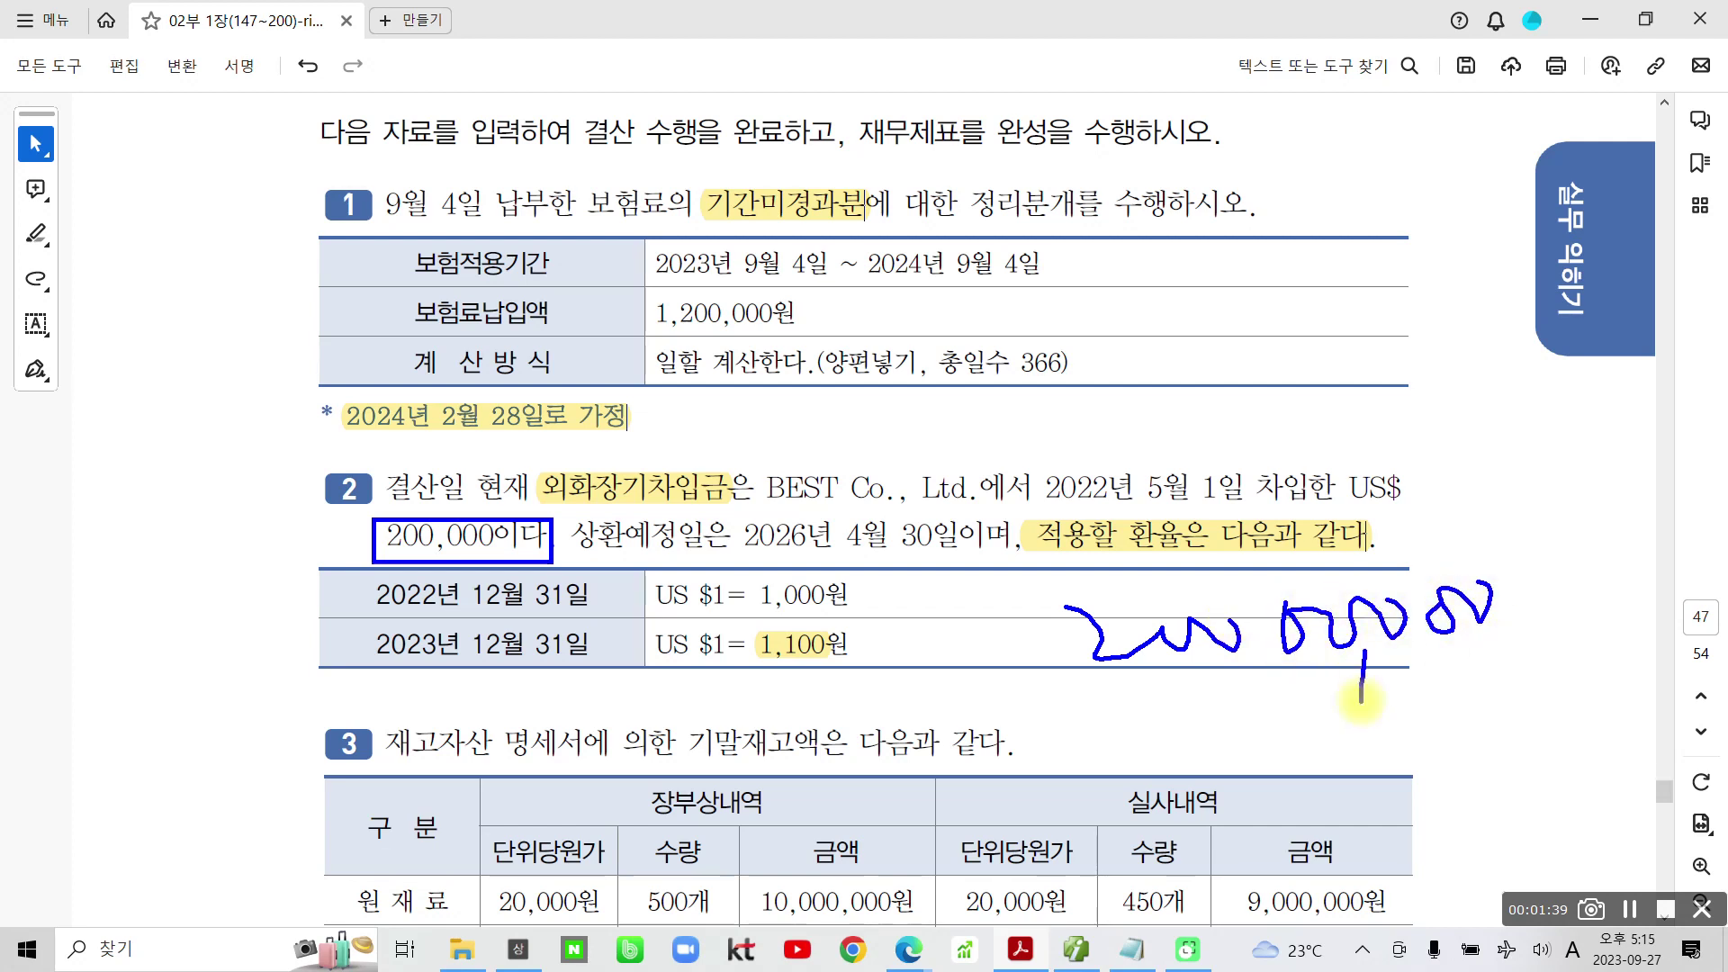
drag(1212, 668, 1201, 695)
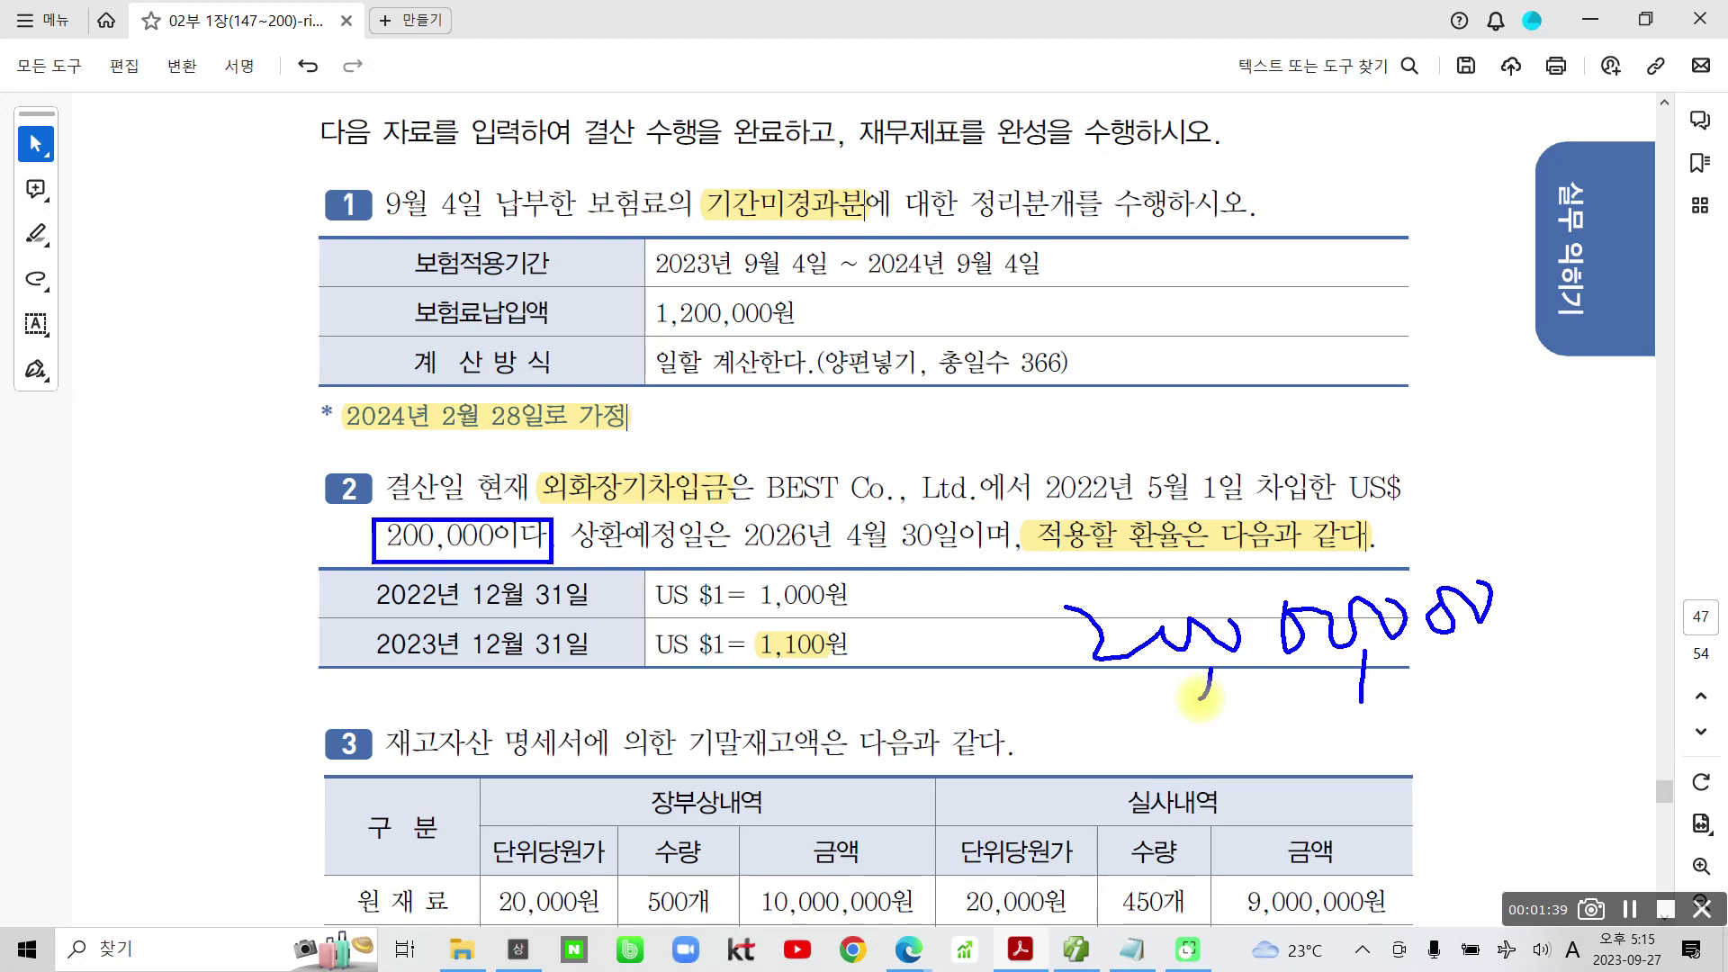
Mark 외화장기차입금 as the credit side with "대)", handwrite 외화환산손실 beside it, and clear all pen marks
mouse_move(538, 466)
mouse_down()
mouse_move(621, 520)
mouse_move(754, 443)
mouse_move(525, 445)
mouse_move(559, 392)
mouse_move(565, 419)
mouse_up()
drag(581, 385, 582, 432)
mouse_move(581, 421)
mouse_down()
mouse_move(601, 416)
mouse_move(601, 456)
mouse_up()
mouse_move(615, 362)
mouse_down()
mouse_move(637, 394)
mouse_move(627, 450)
mouse_up()
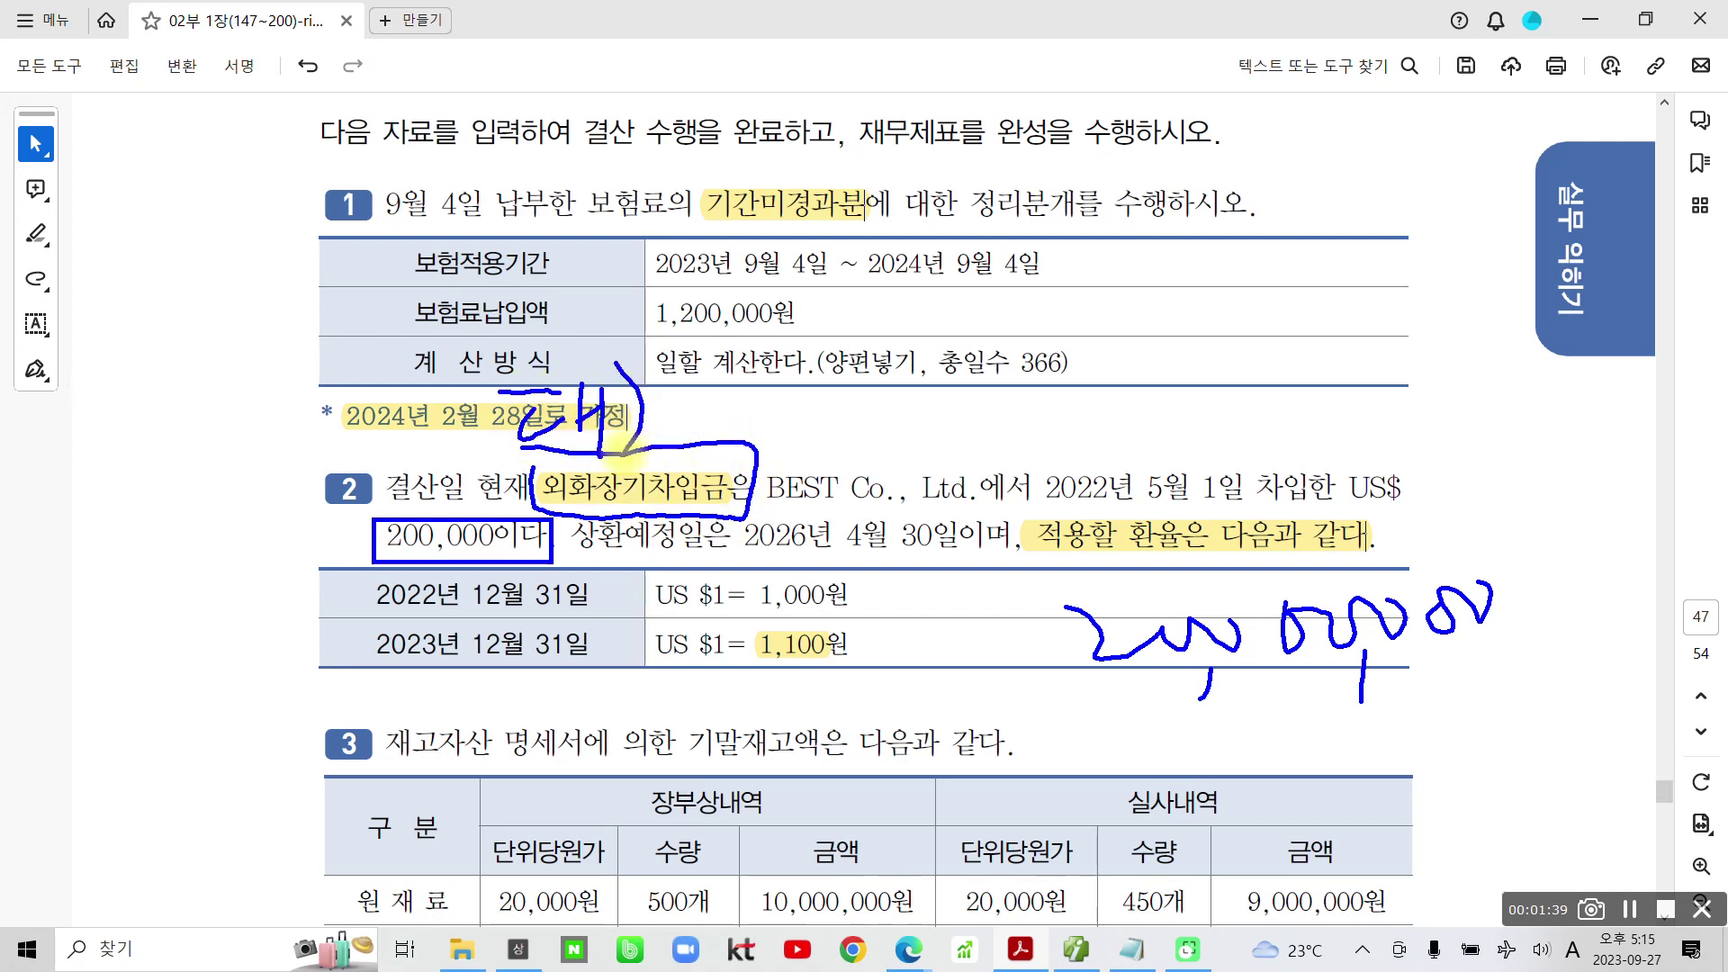
mouse_move(1098, 411)
mouse_down()
mouse_move(1084, 432)
mouse_move(1125, 441)
mouse_move(1170, 405)
mouse_move(1170, 431)
mouse_move(1206, 396)
mouse_move(1231, 438)
mouse_move(1296, 410)
mouse_move(1278, 454)
mouse_move(1332, 441)
mouse_move(1395, 490)
mouse_move(1440, 414)
mouse_move(1472, 447)
mouse_move(1535, 461)
mouse_move(1552, 491)
mouse_up()
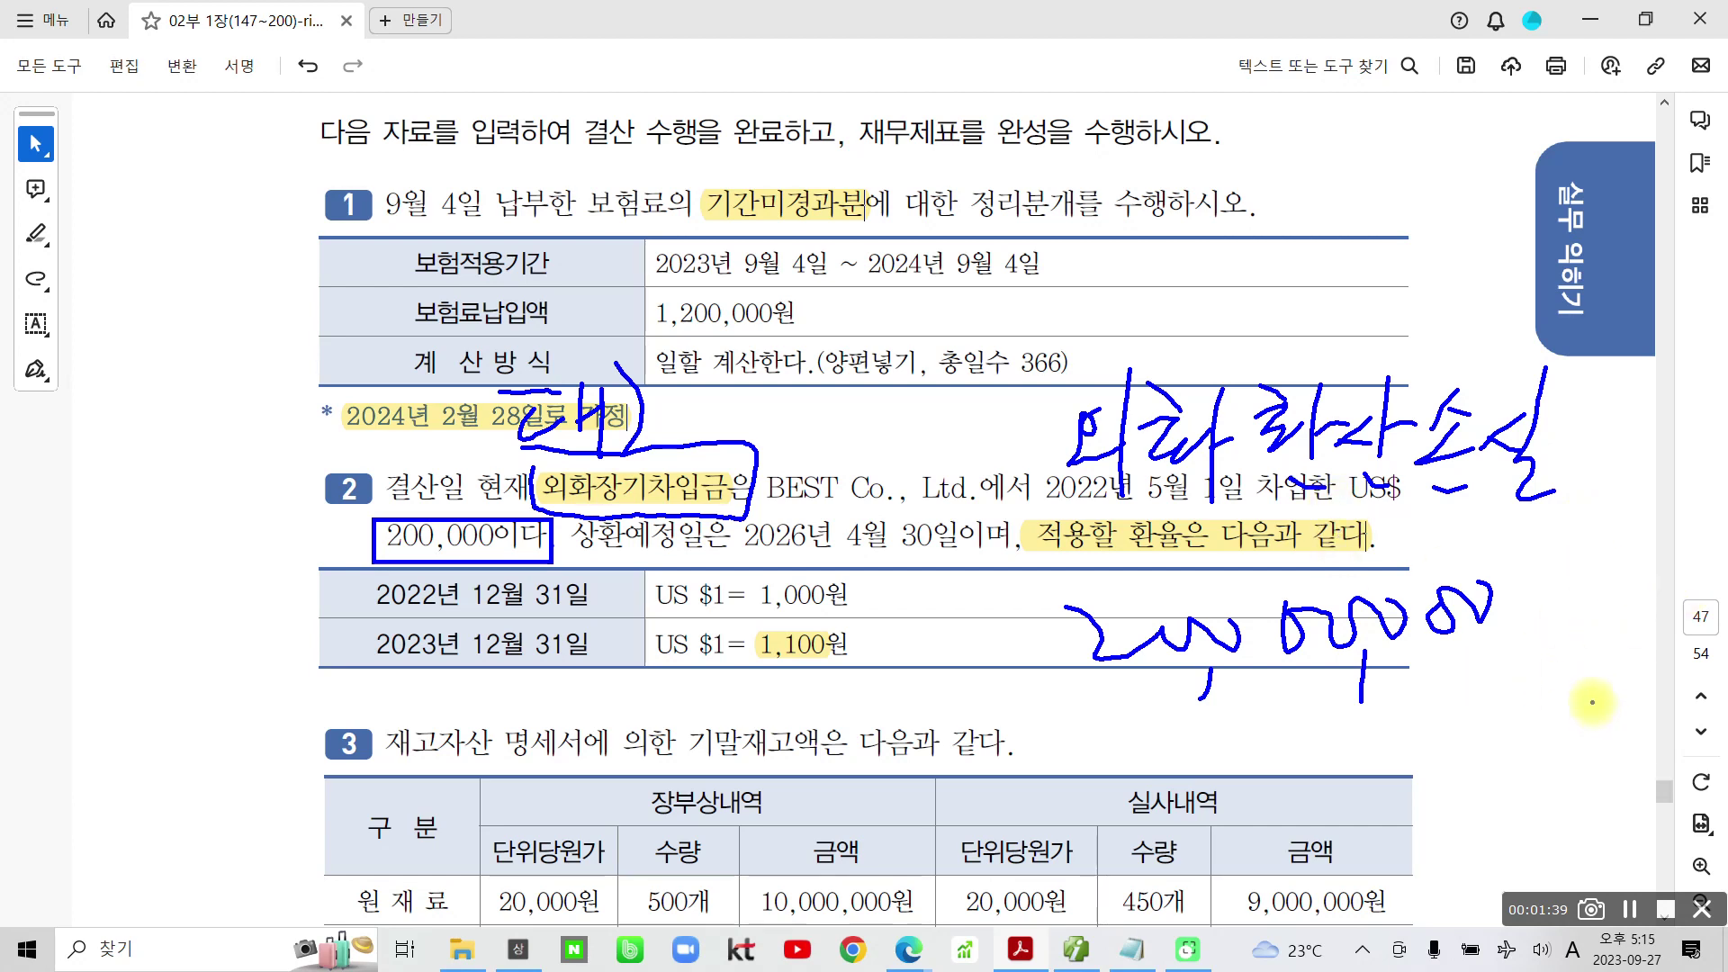
key(Escape)
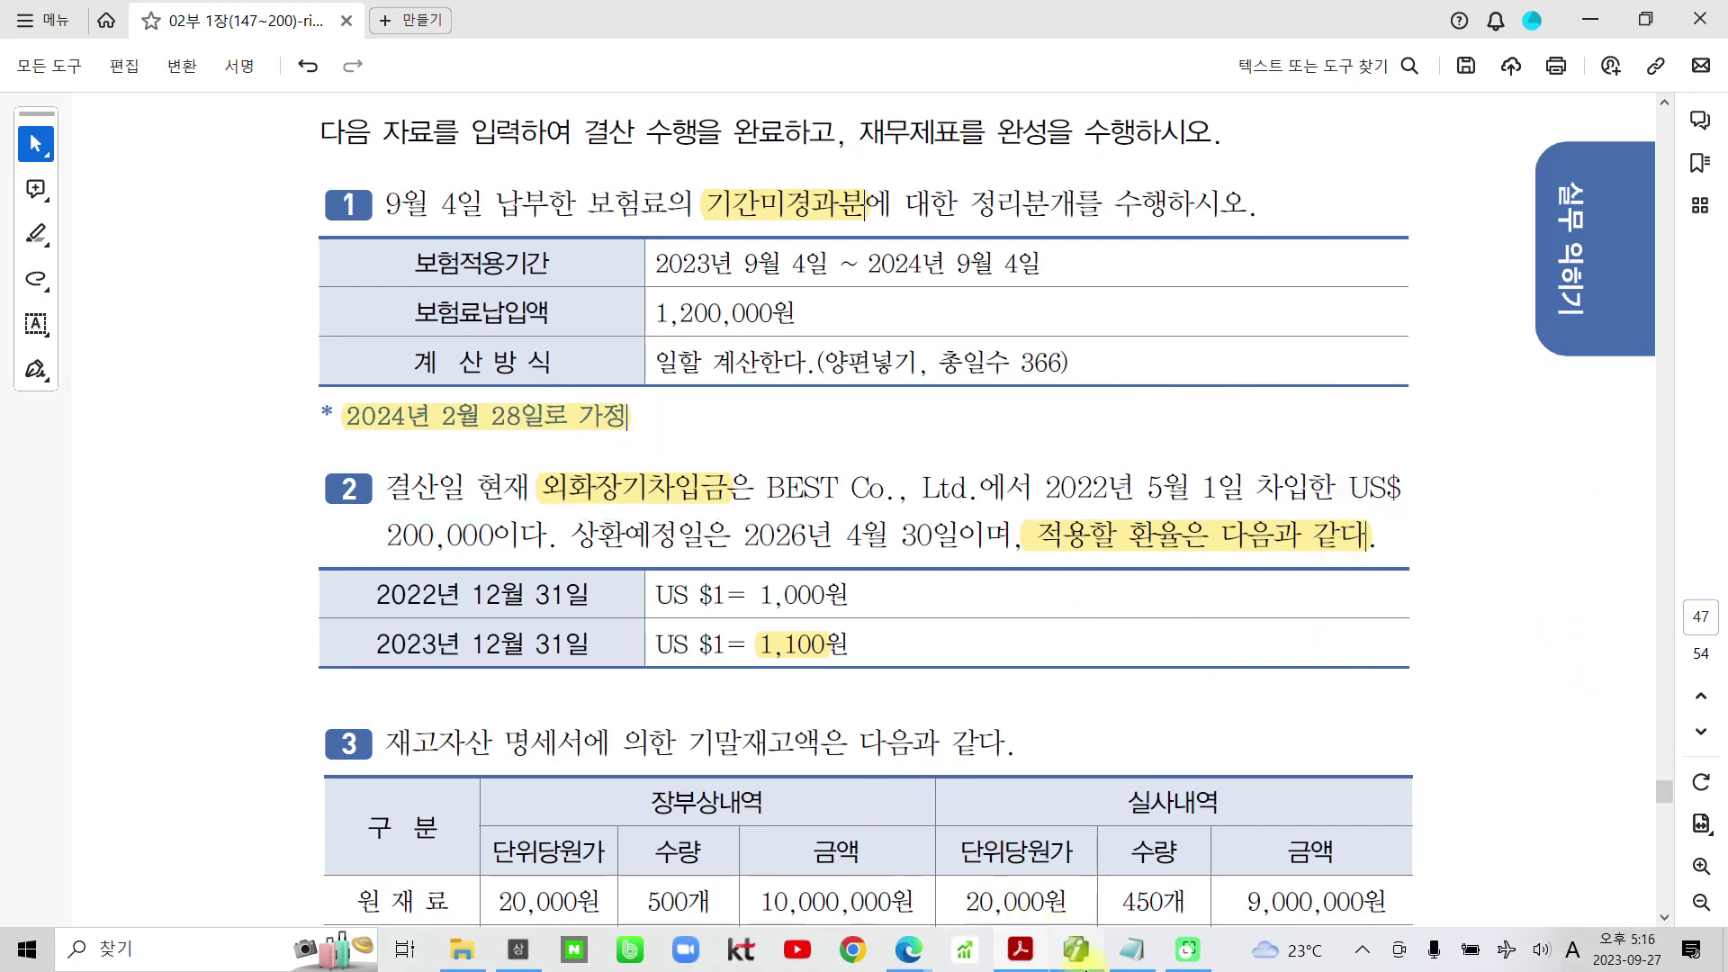
Switch to the Smart A accounting program and add a 대변 line dated December 31 for 외화장기차입금 (305) with BEST.Co.,Ltd. as 거래처
click(1075, 850)
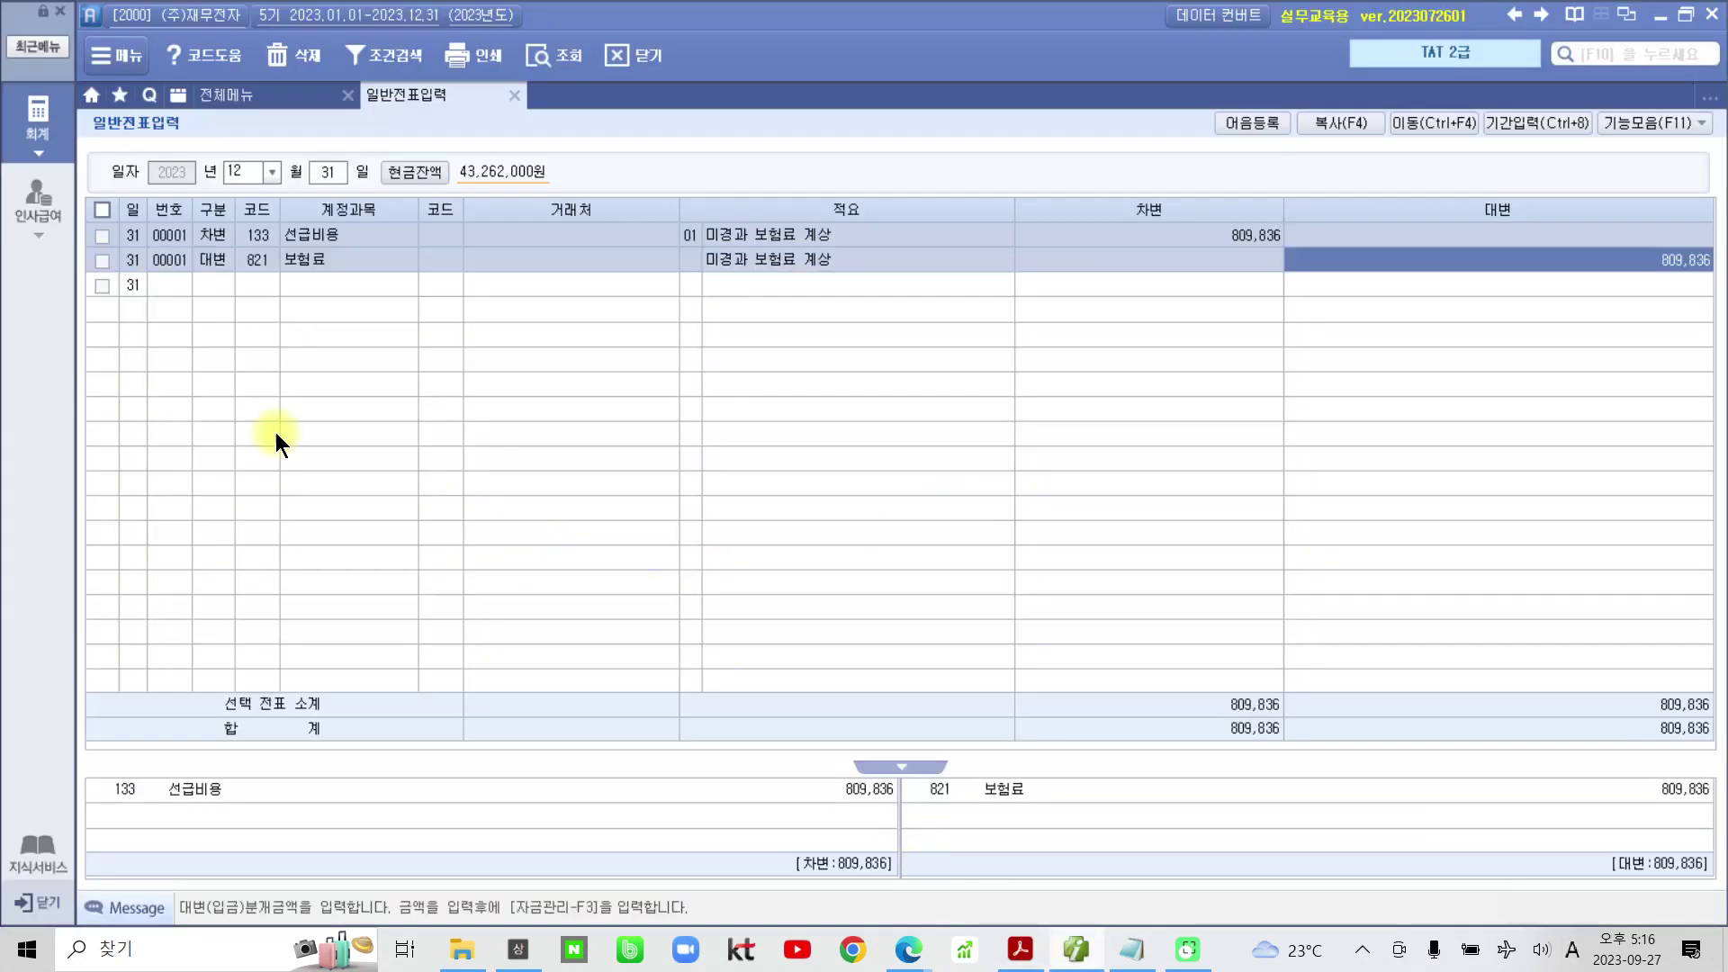
click(172, 290)
text(4)
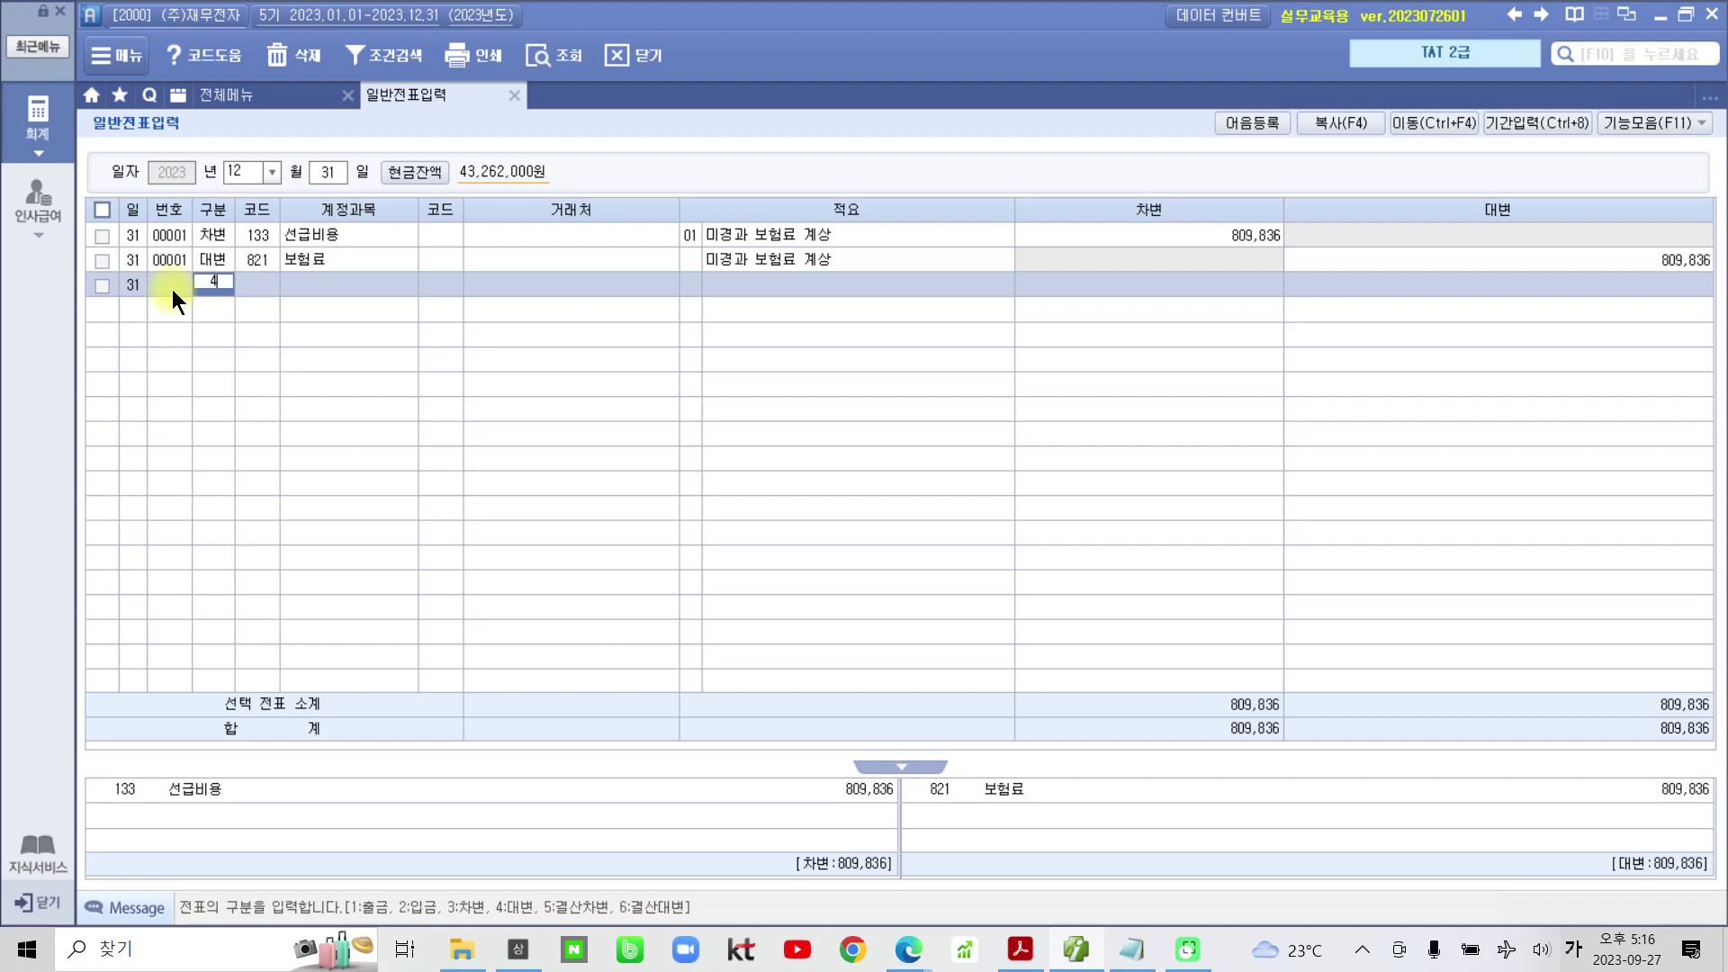
key(Return)
text(퇴화)
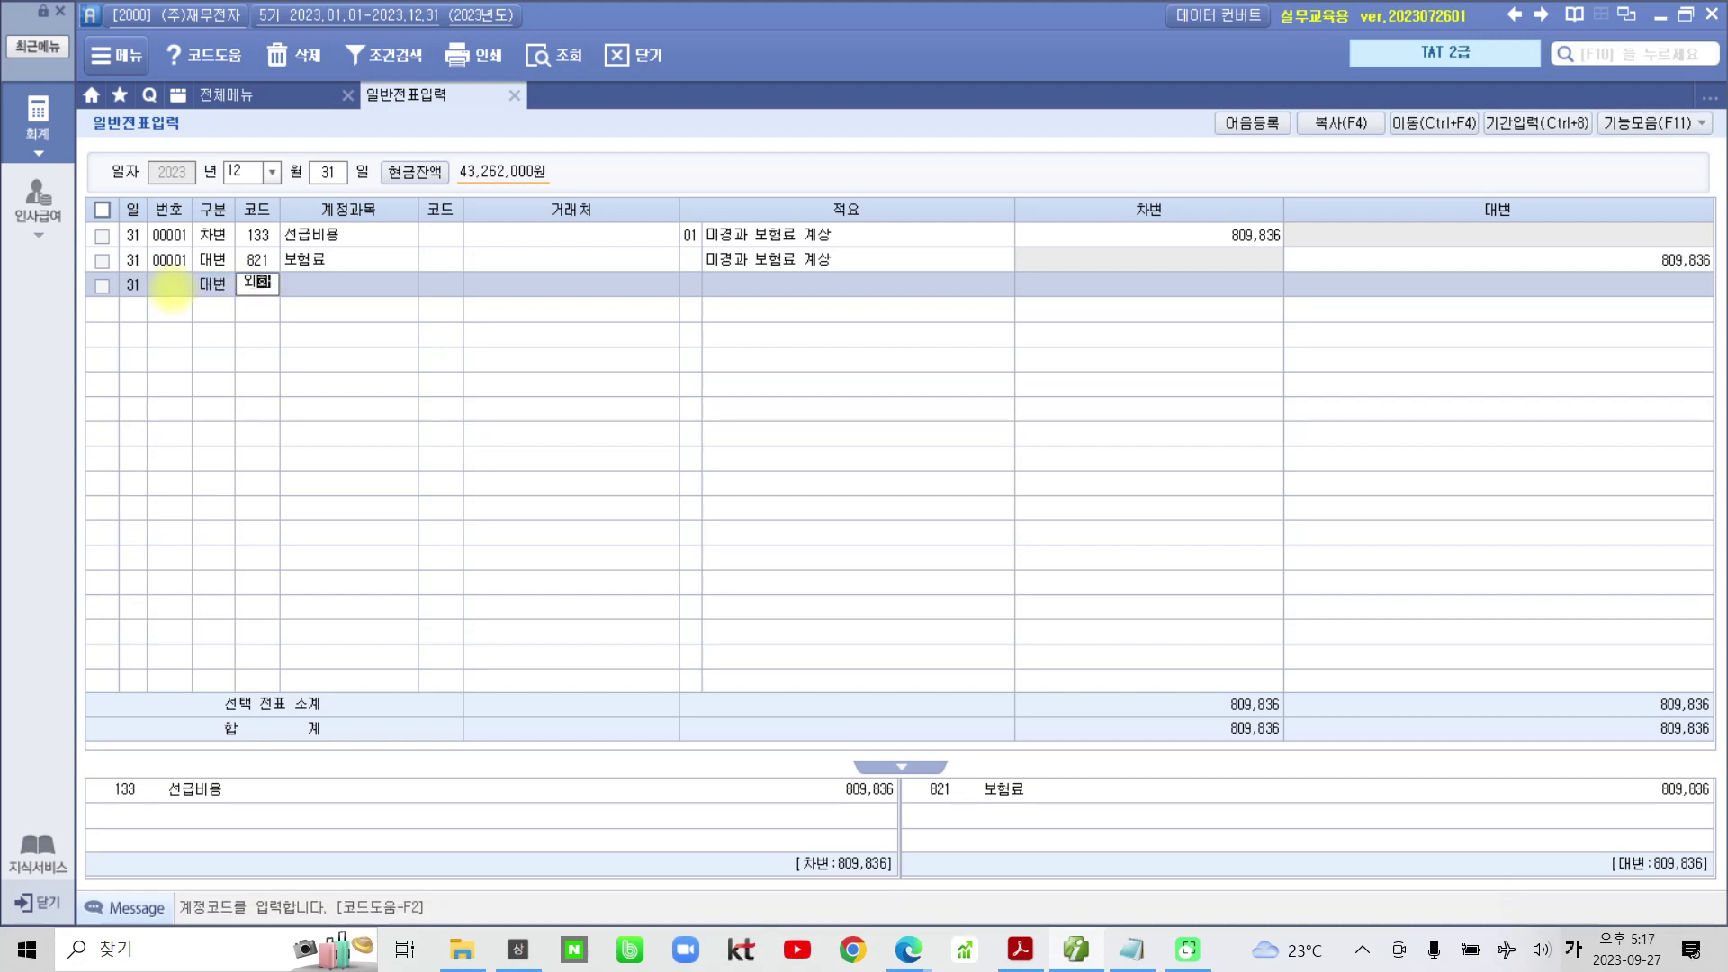
key(Return)
key(Return)
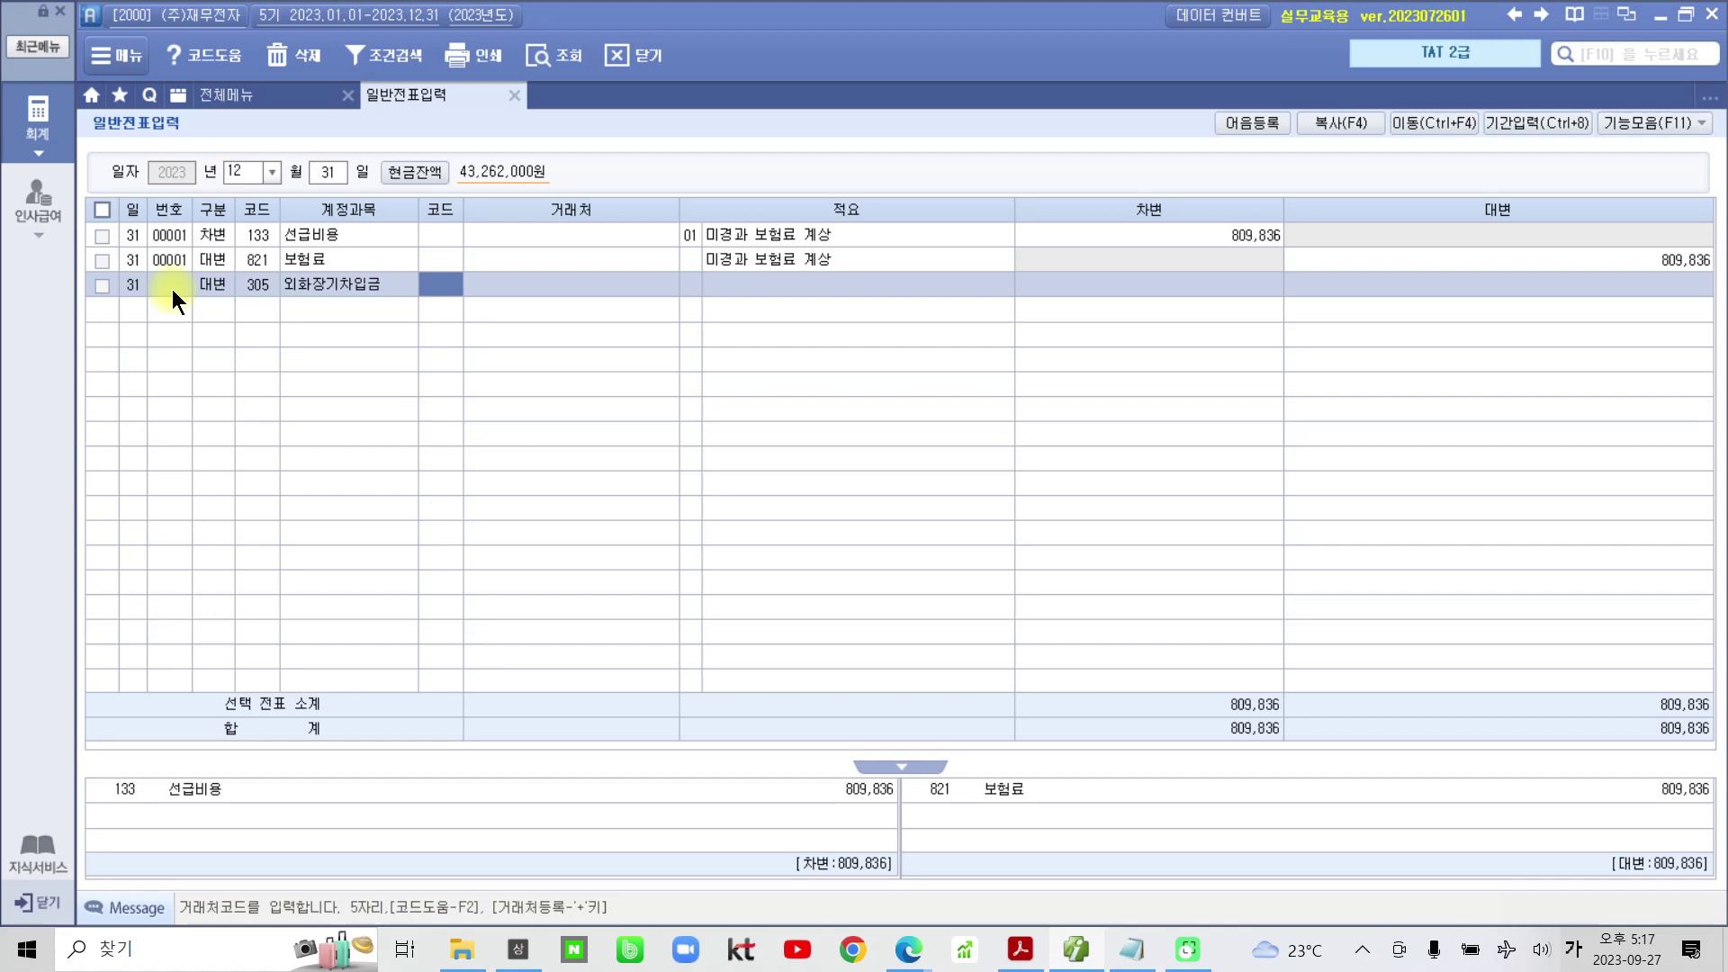
key(Hangul)
text(b)
key(Return)
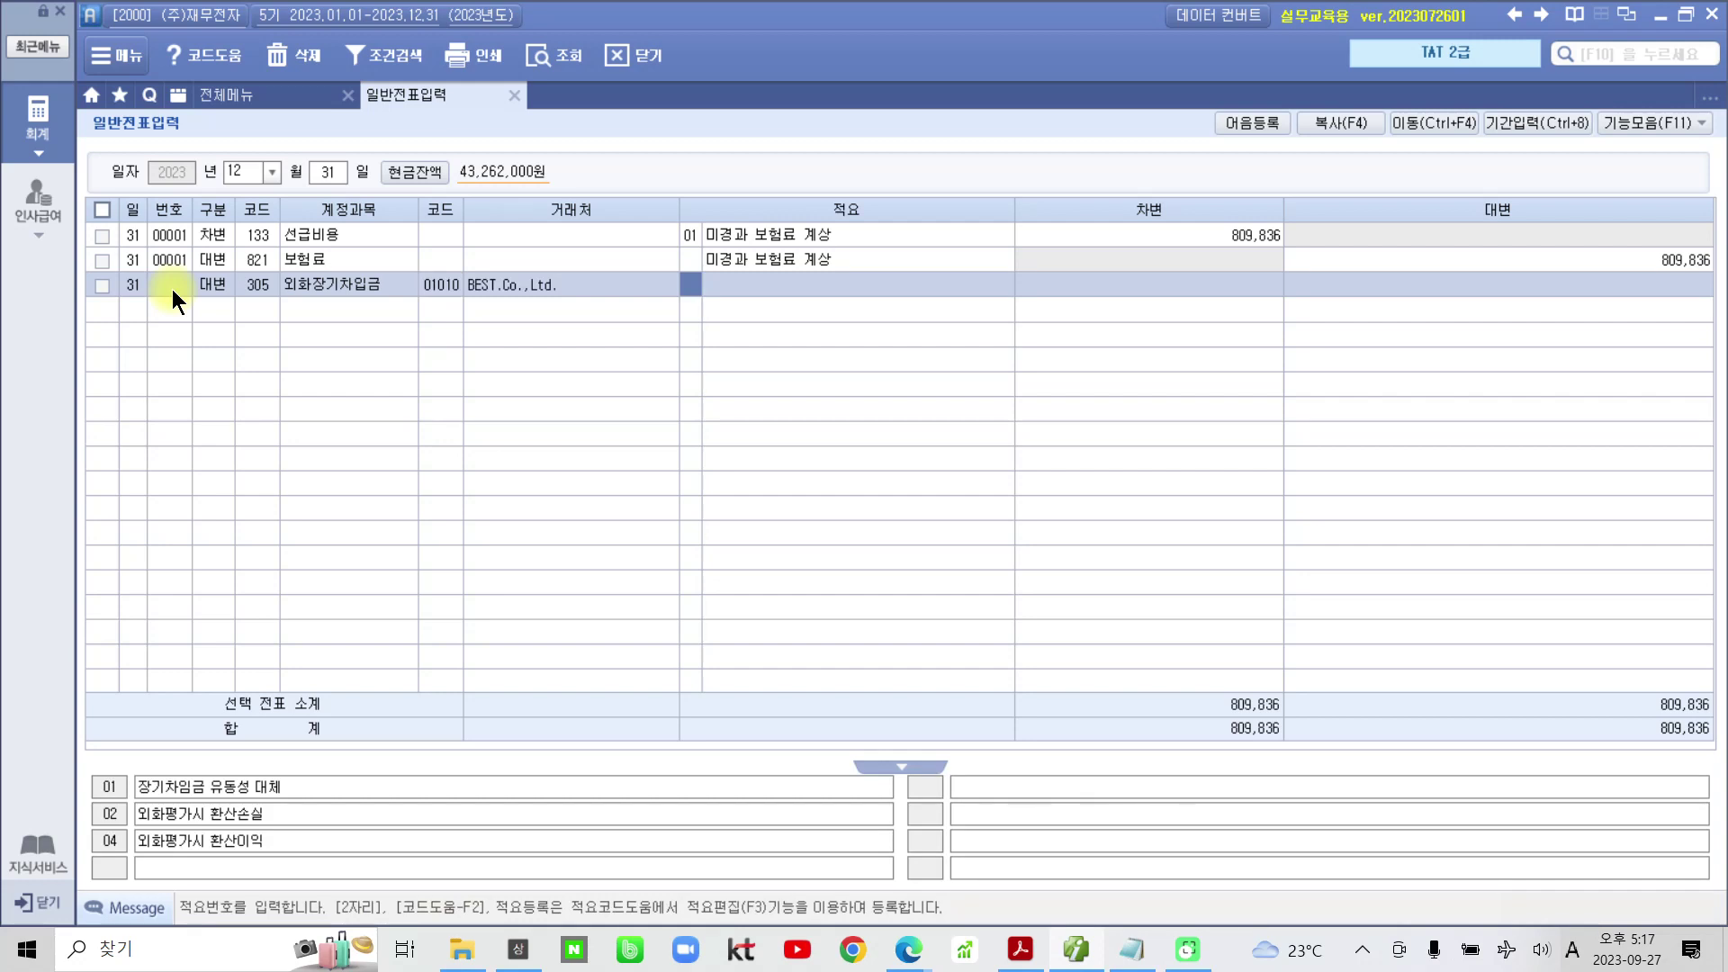
Leave the 외화장기차입금 line's 적요 blank and enter 20,000,000 as its credit amount
key(Return)
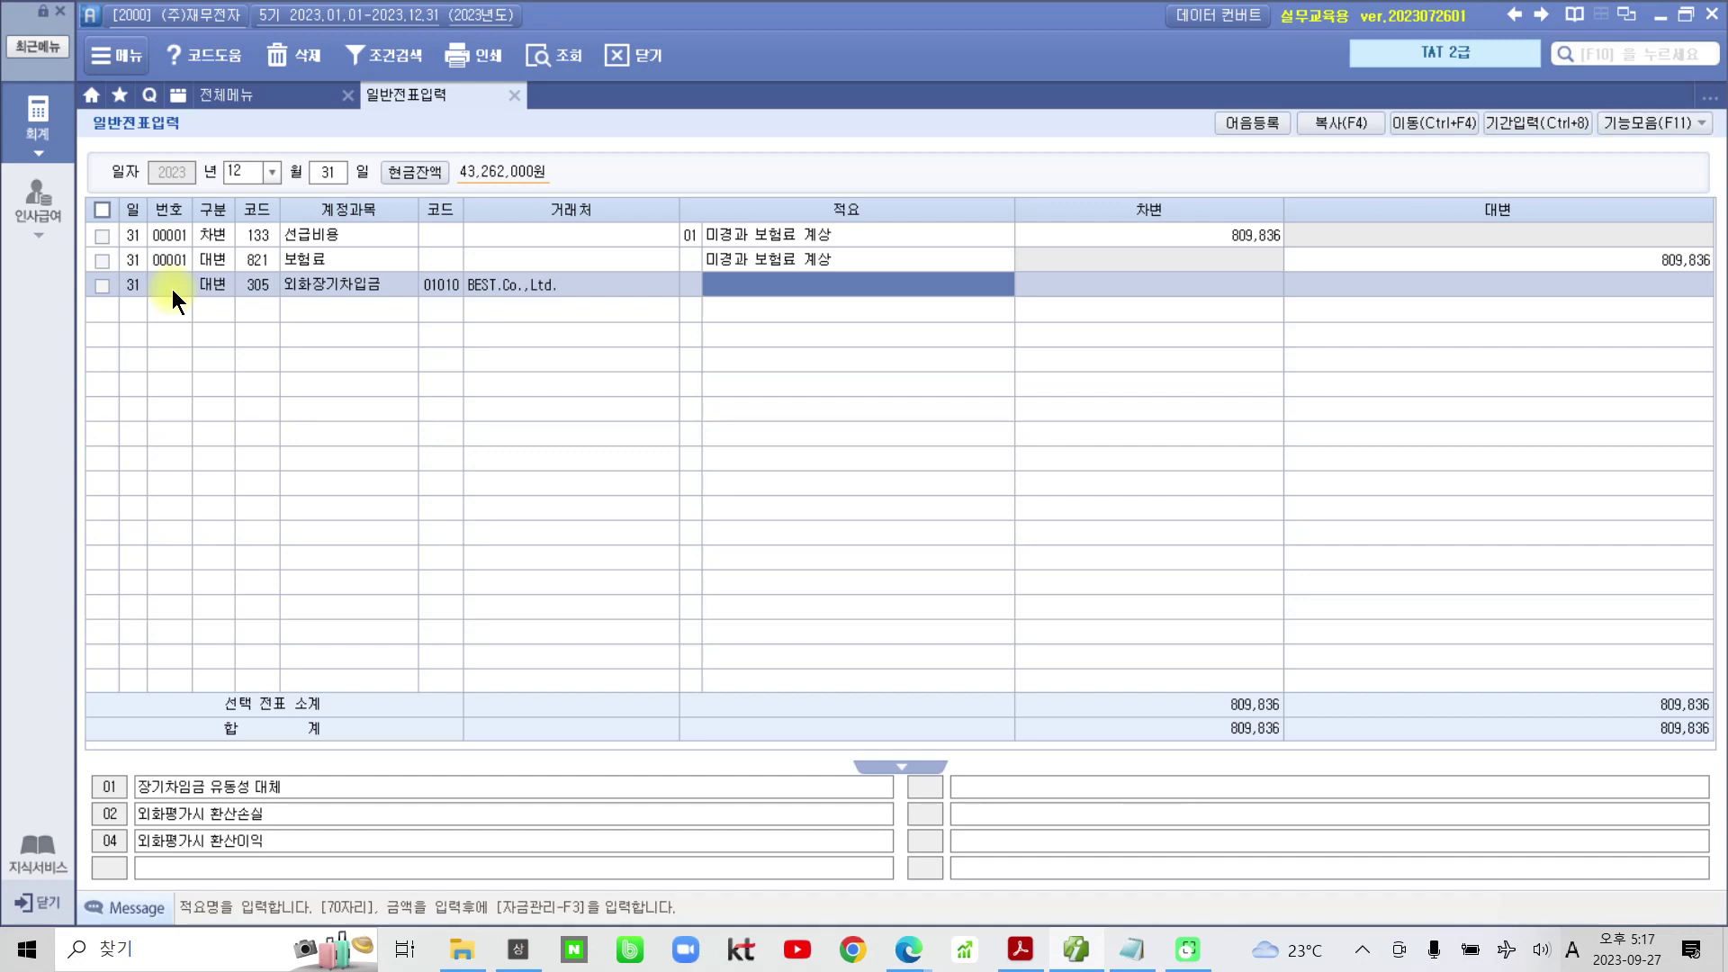
key(Return)
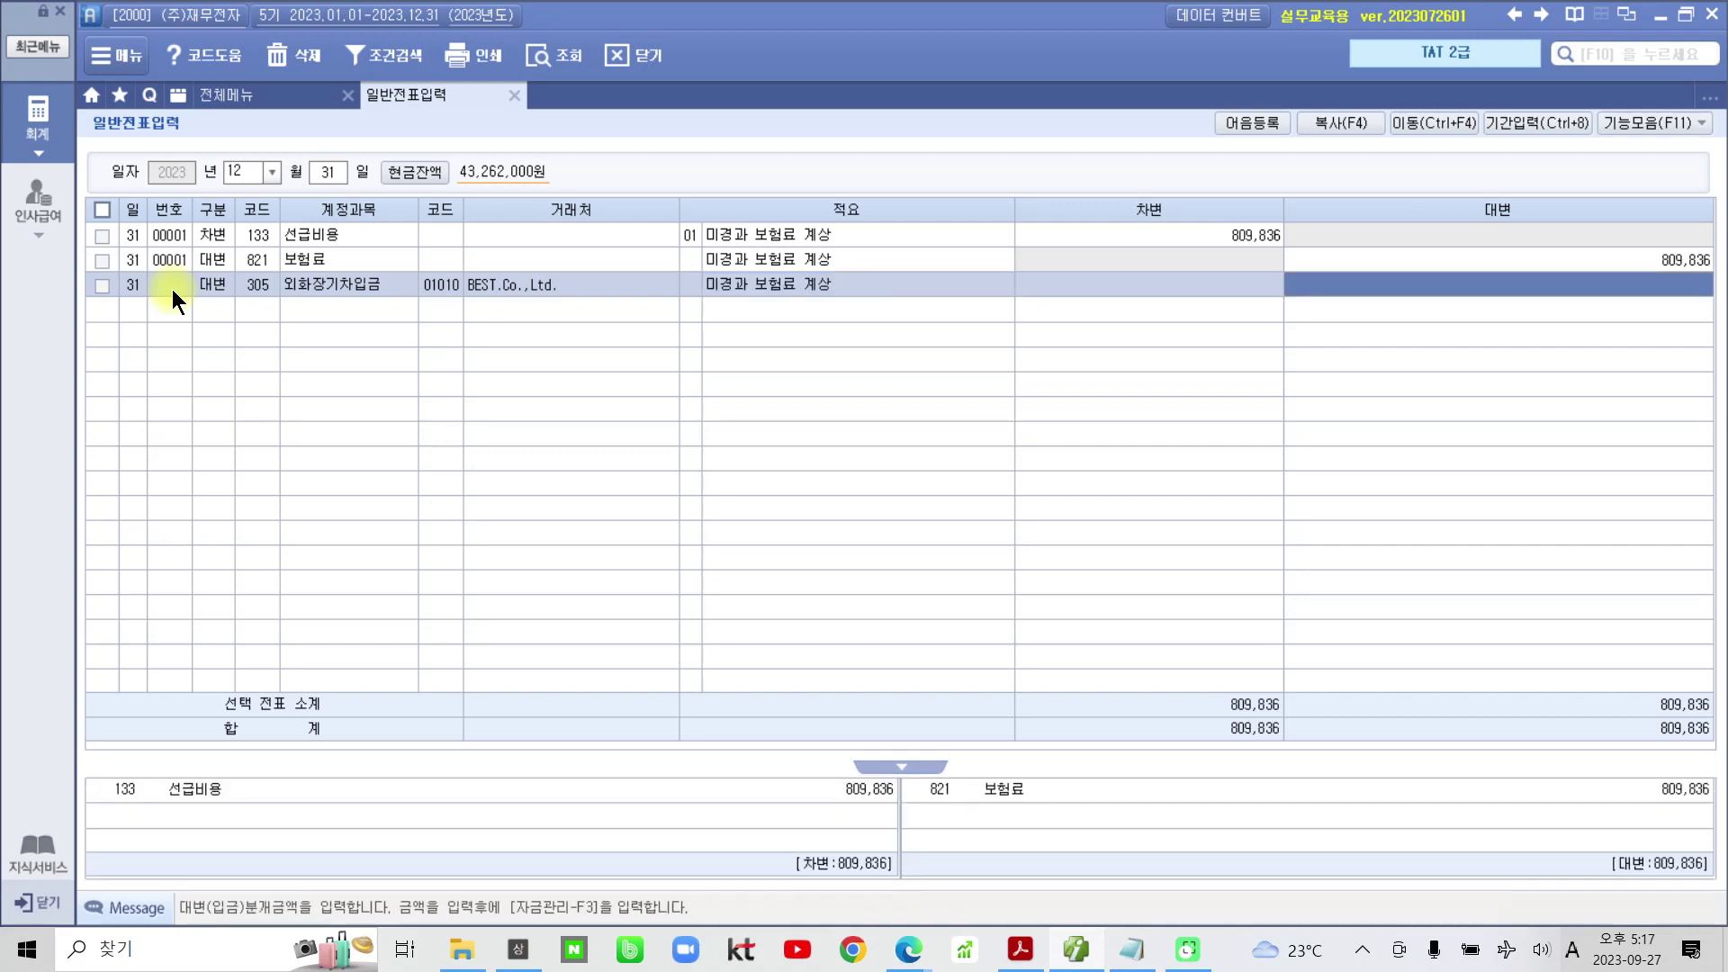
key(Left)
key(space)
key(Return)
text(20,000,000)
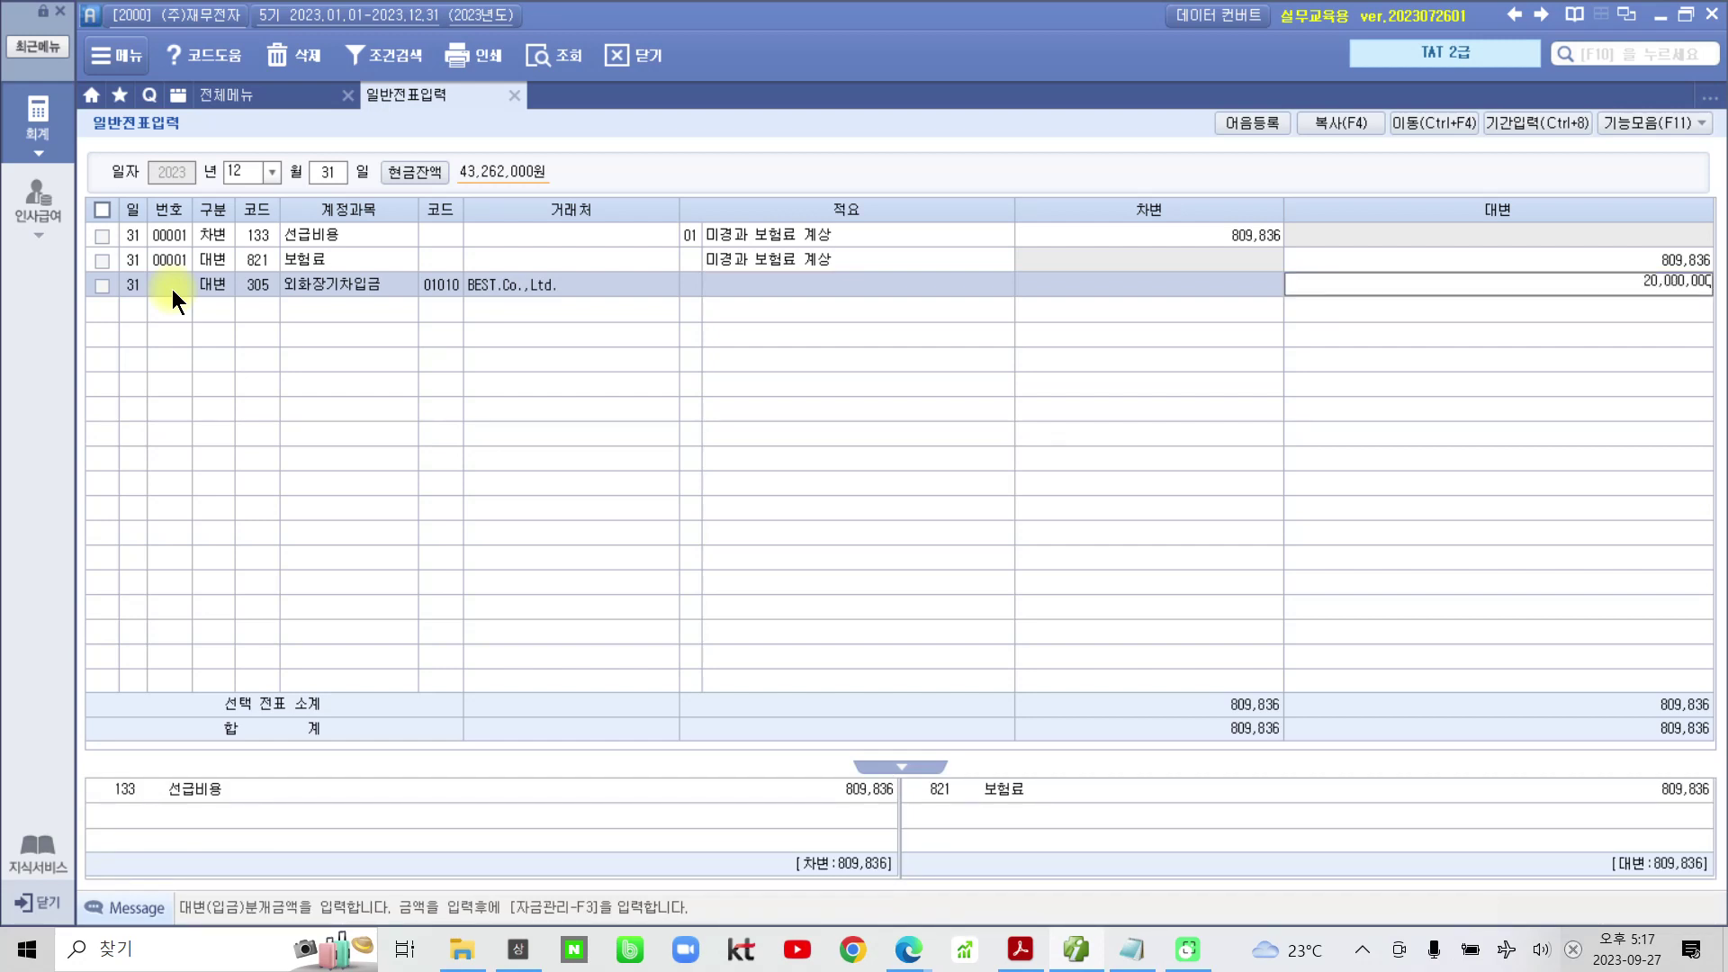
key(Return)
Add a 차변 line below it with the account 외화환산손실 (935)
text(3)
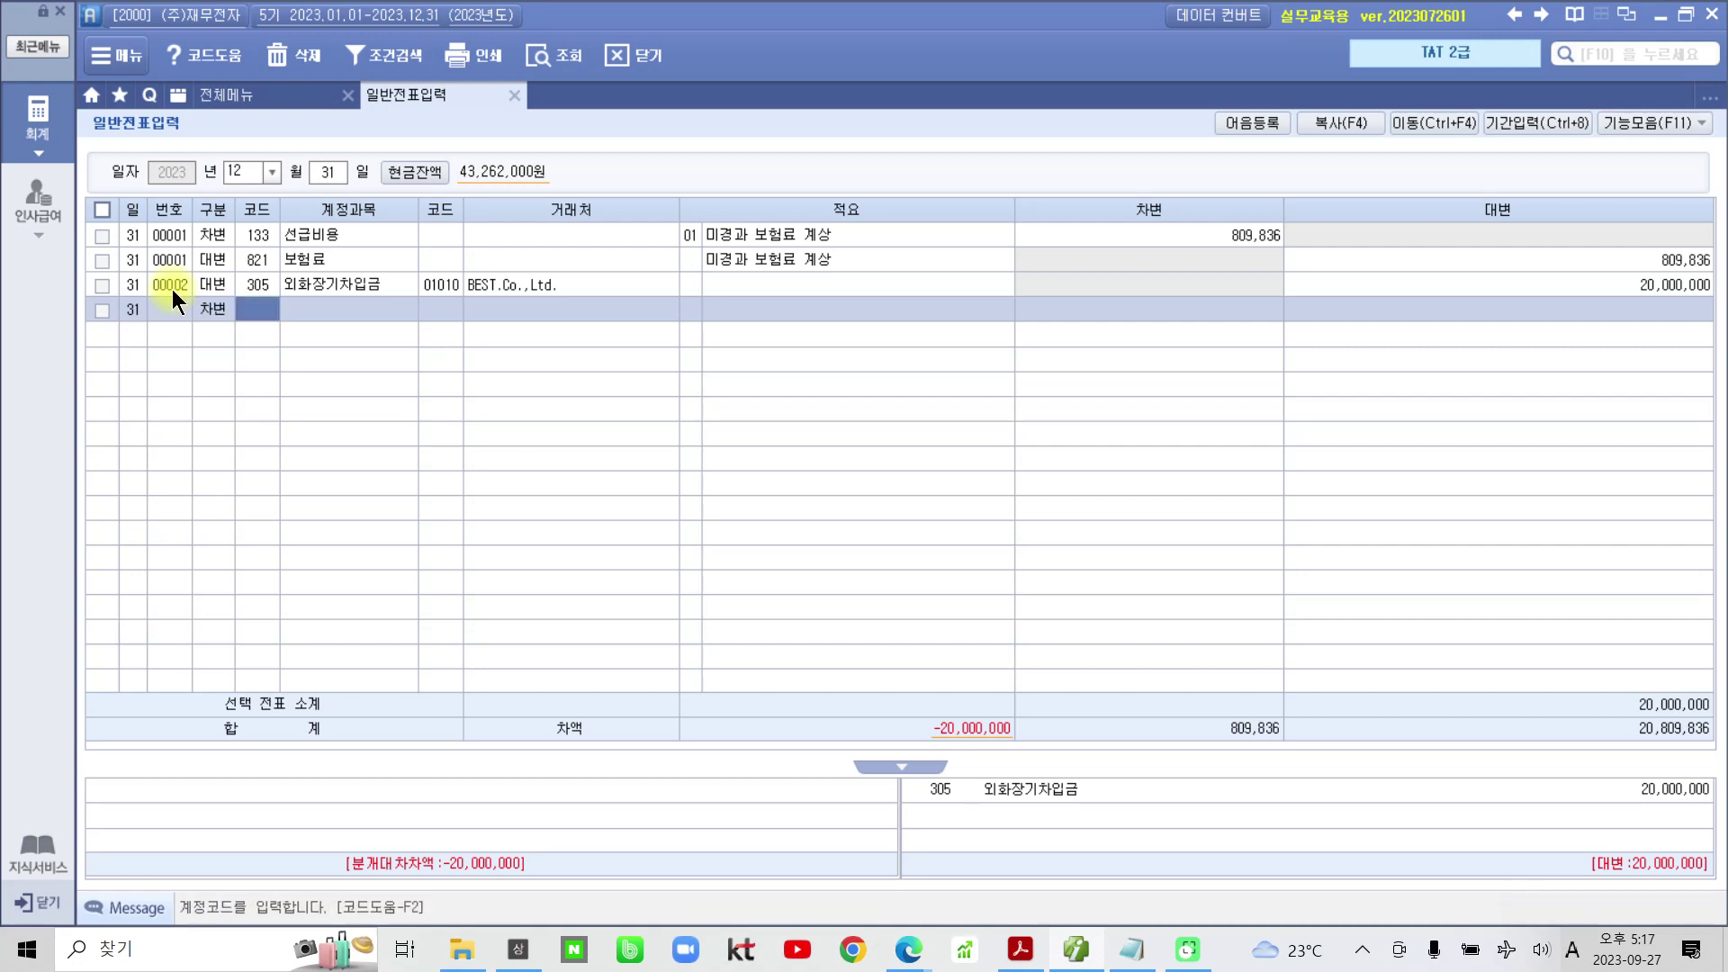
key(Hangul)
text(외화)
key(Return)
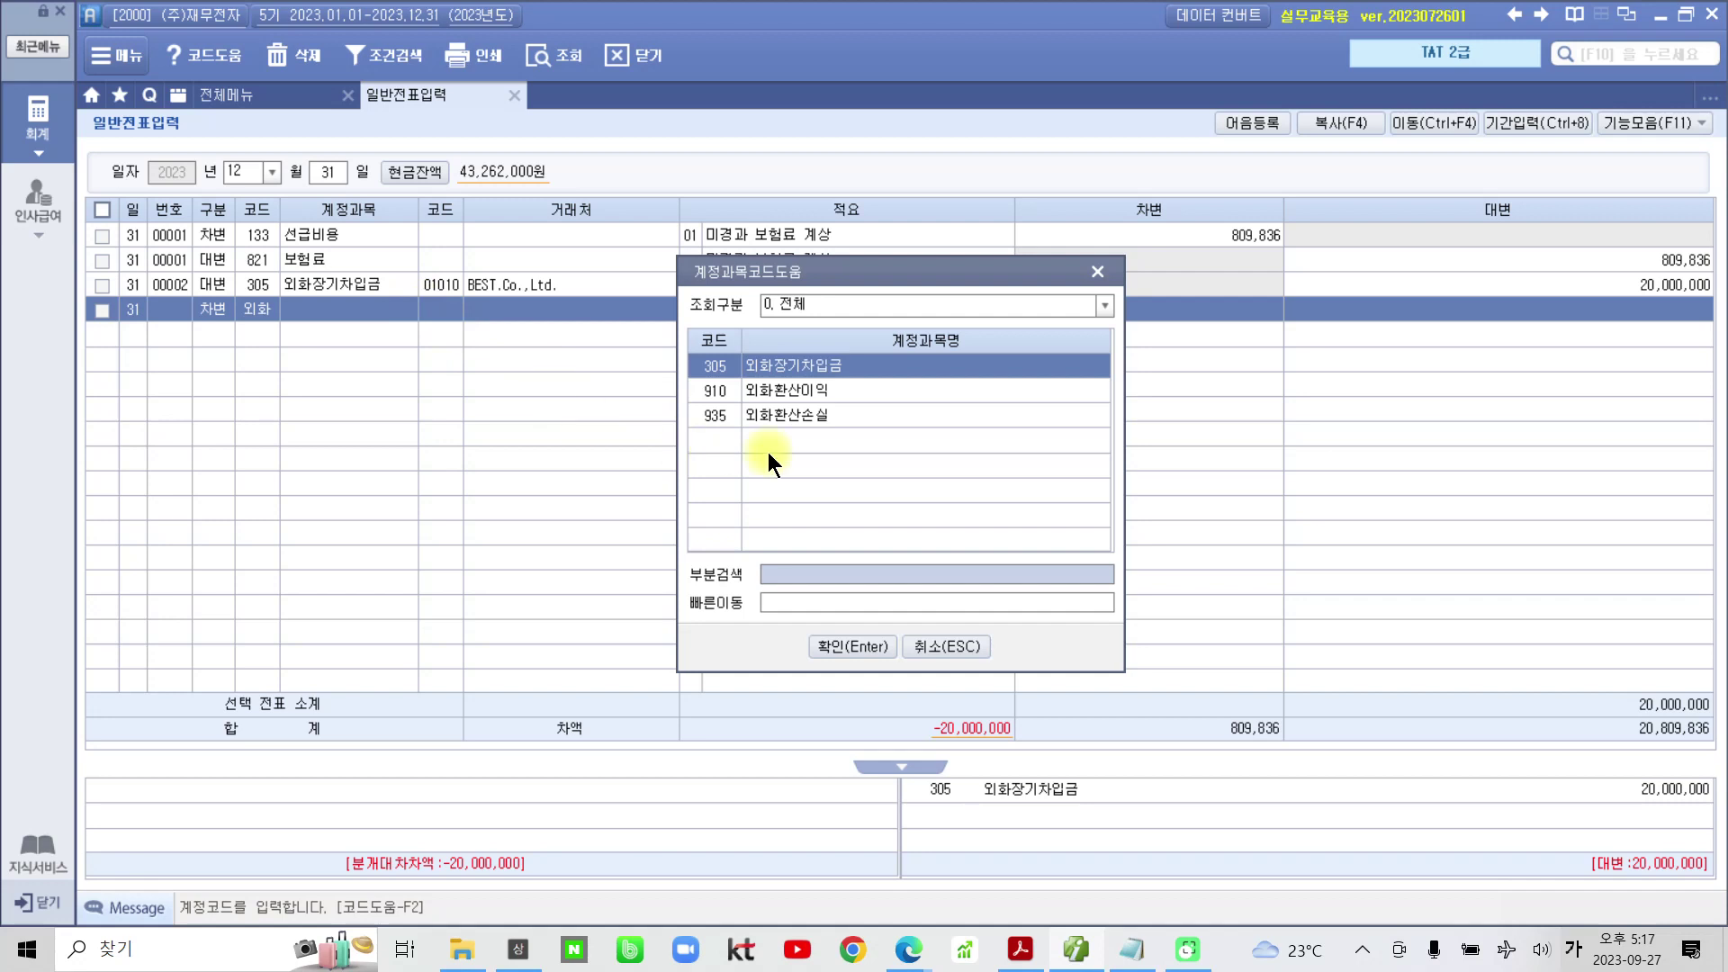
click(785, 418)
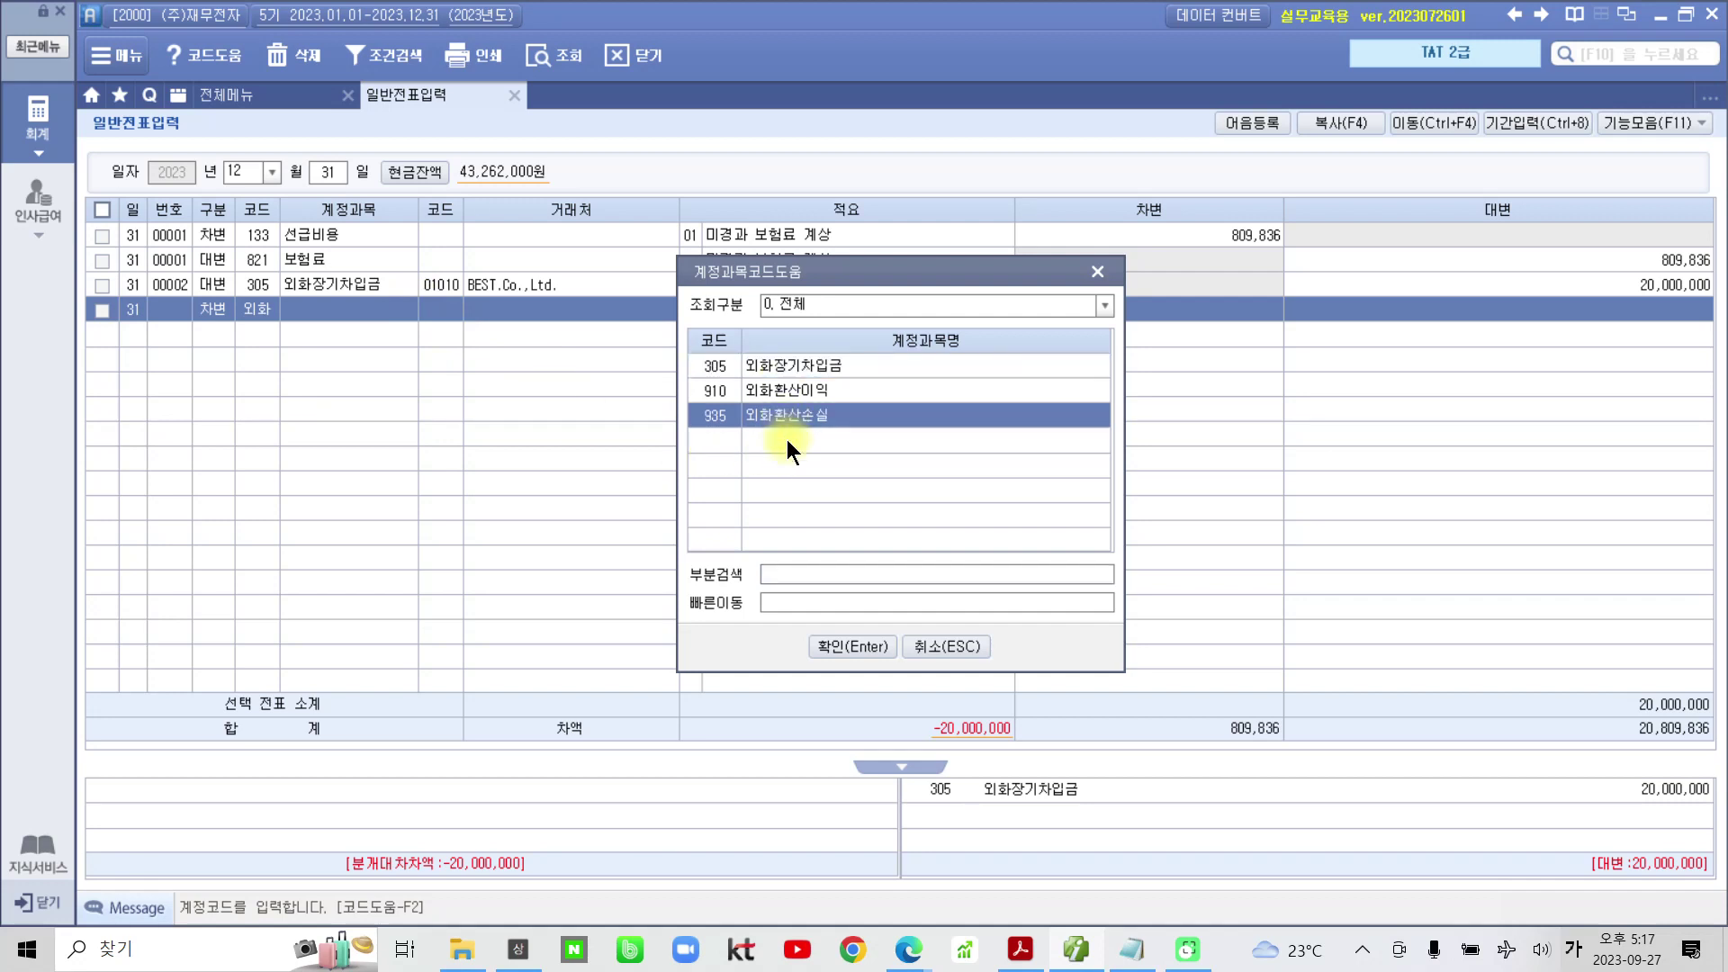
click(855, 645)
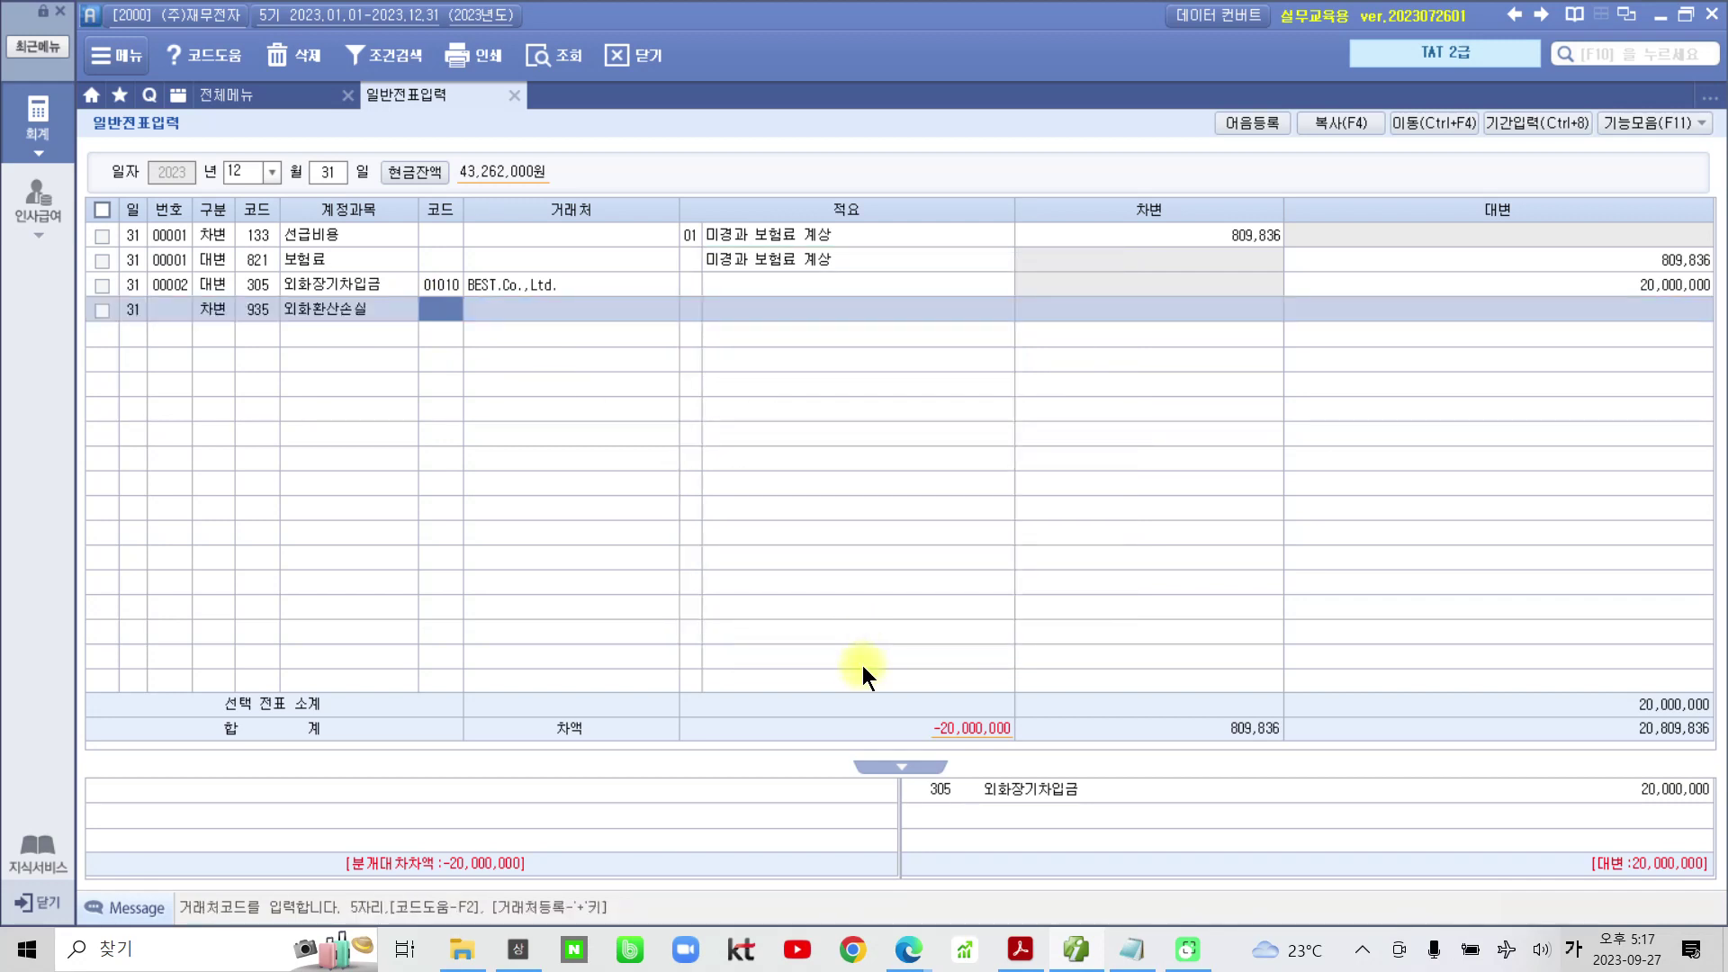
Leave the 외화환산손실 line's 거래처 and 적요 blank and enter 20,000,000 as its debit amount
key(Return)
key(Return)
key(Return)
key(Return)
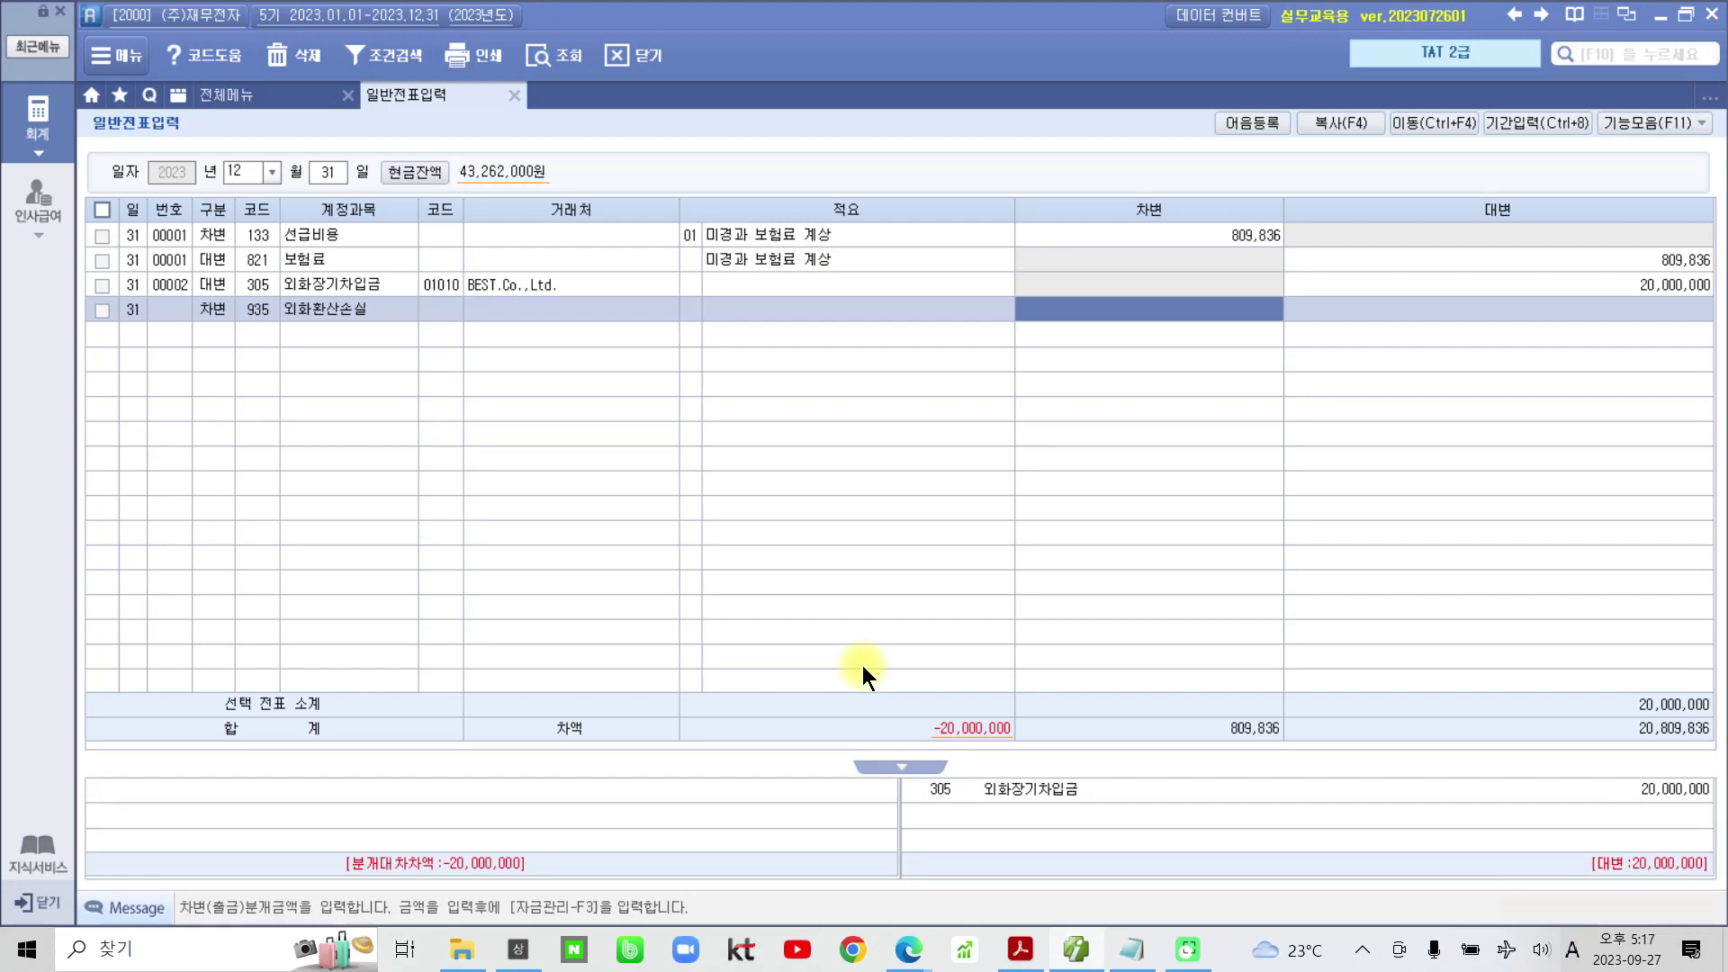
text(20,000)
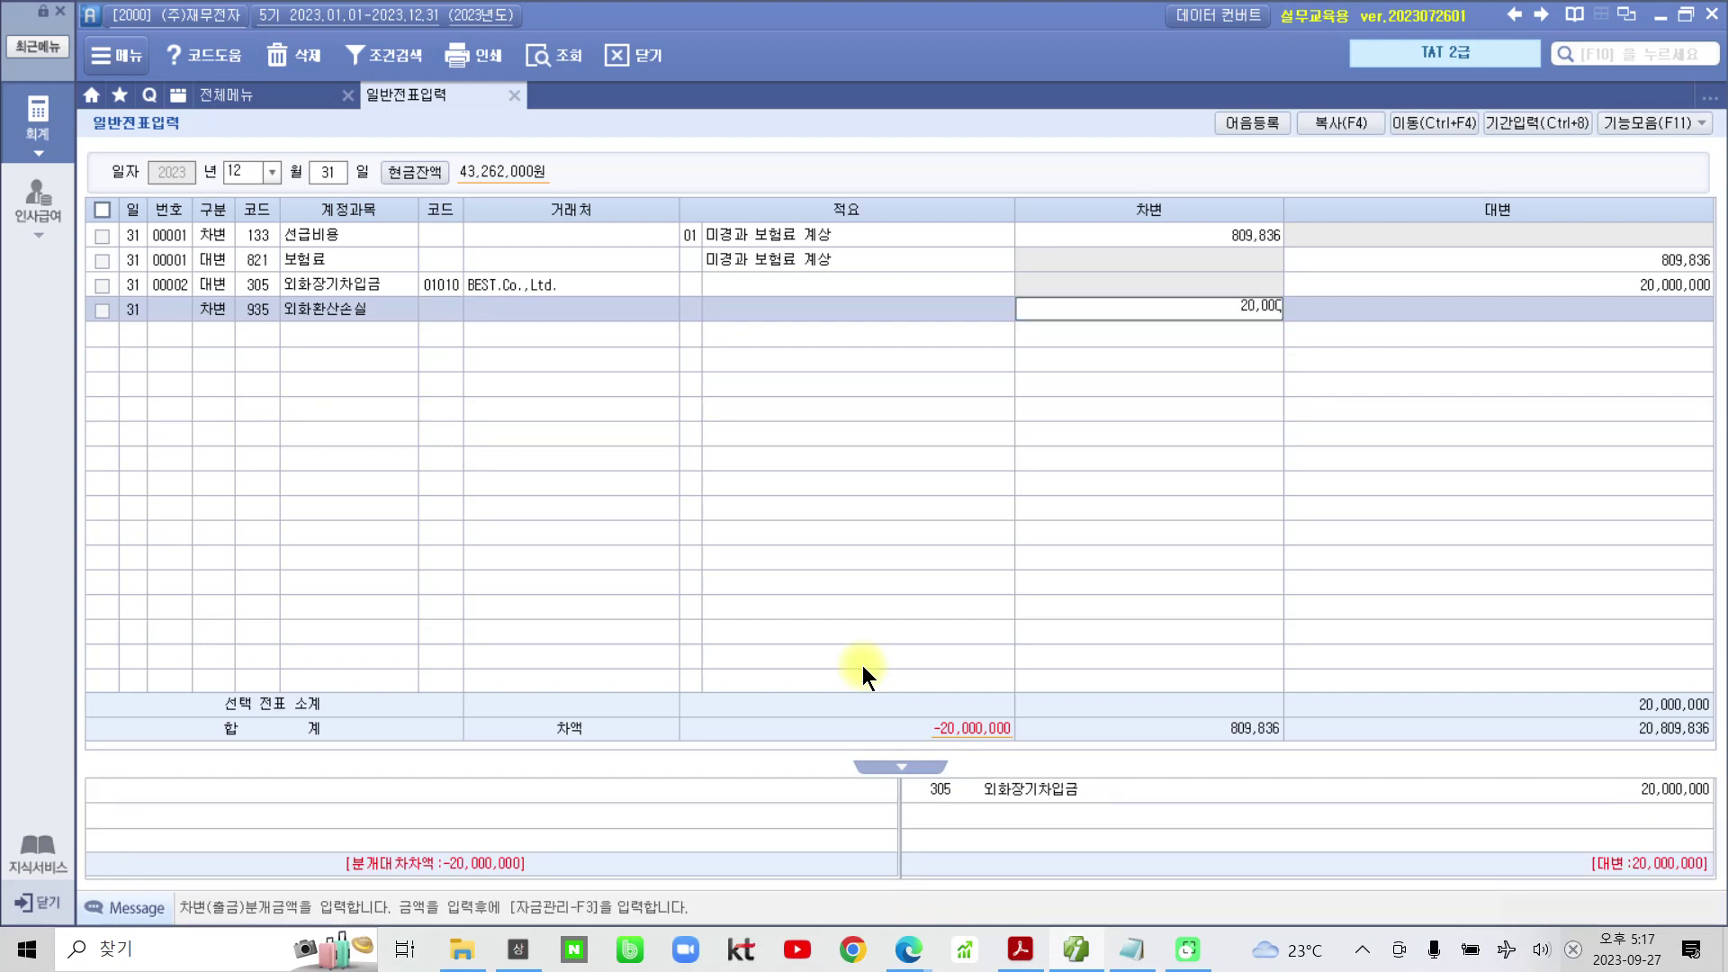
text(,000)
key(Return)
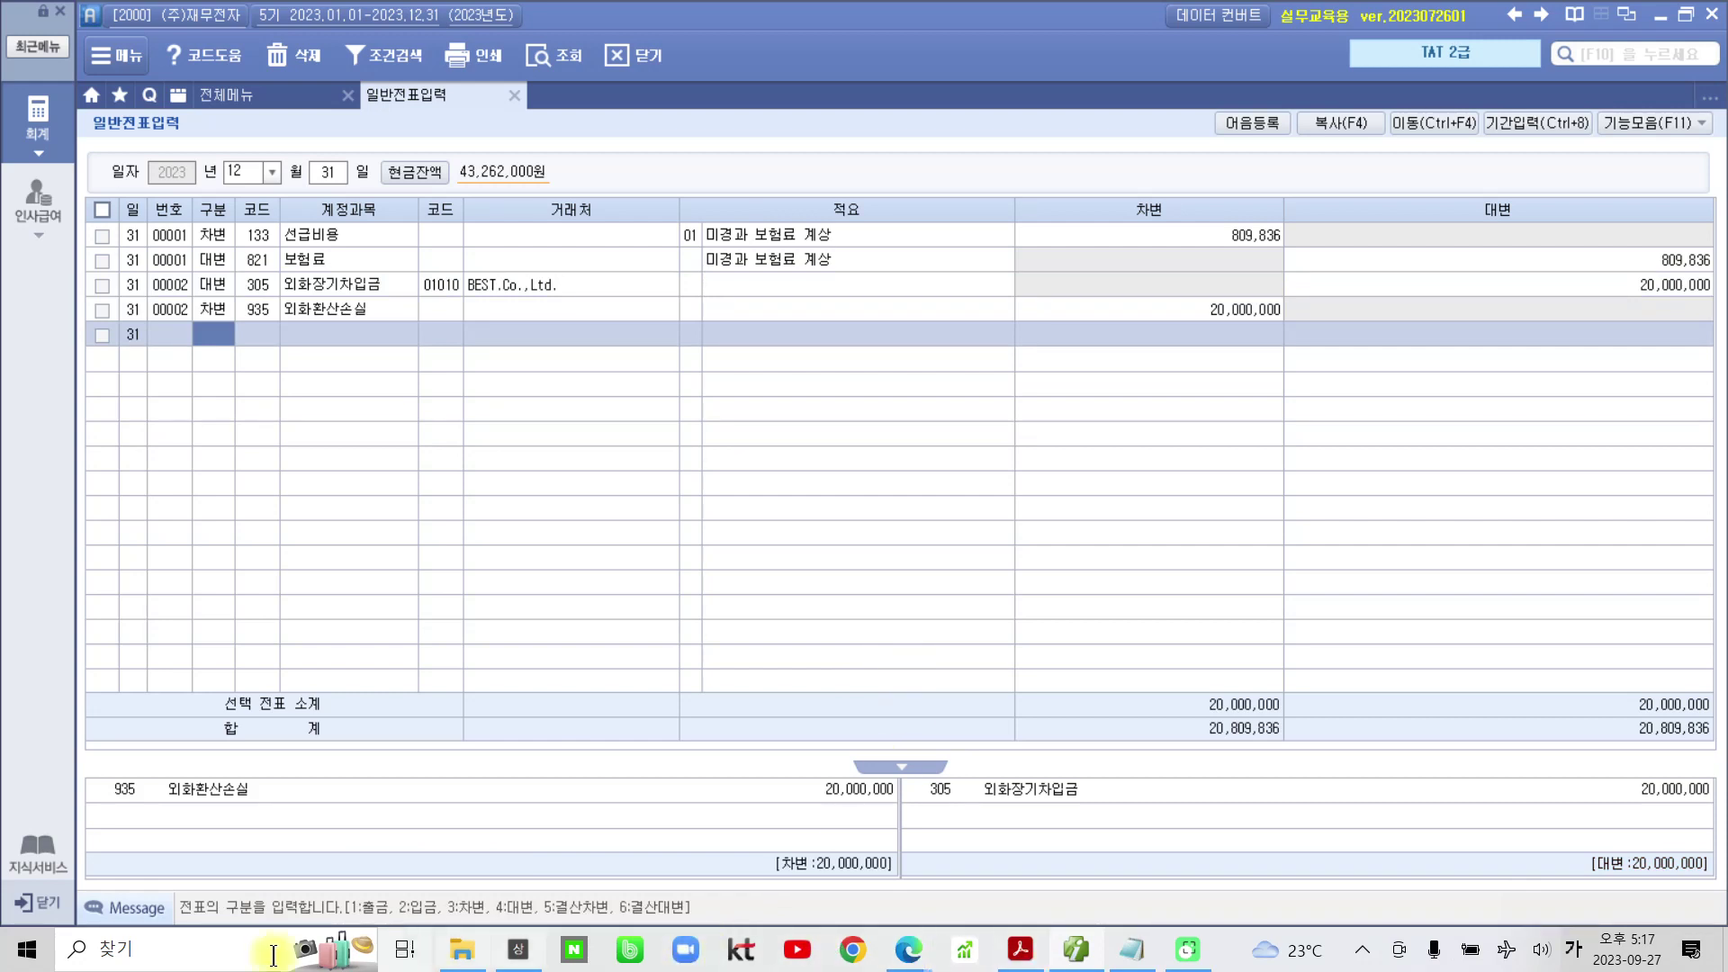
Open the Windows Calculator, multiply 200,000 by 100 to check the foreign-currency translation amount, and put the calculator away
click(27, 956)
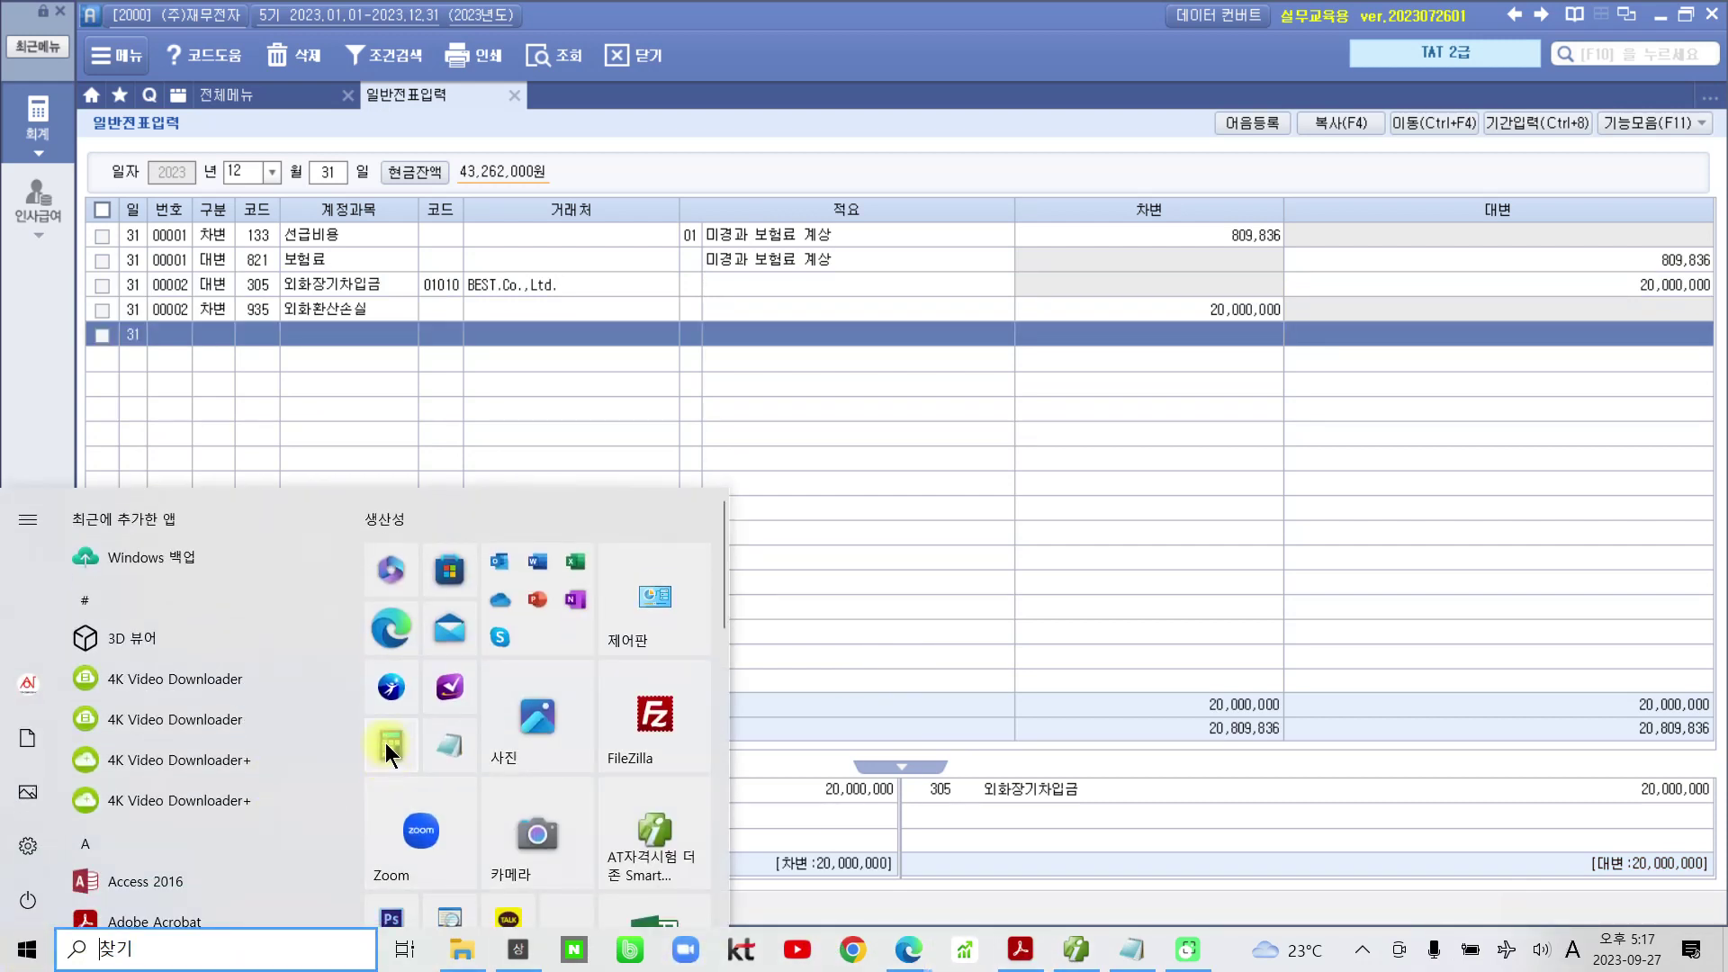
click(386, 742)
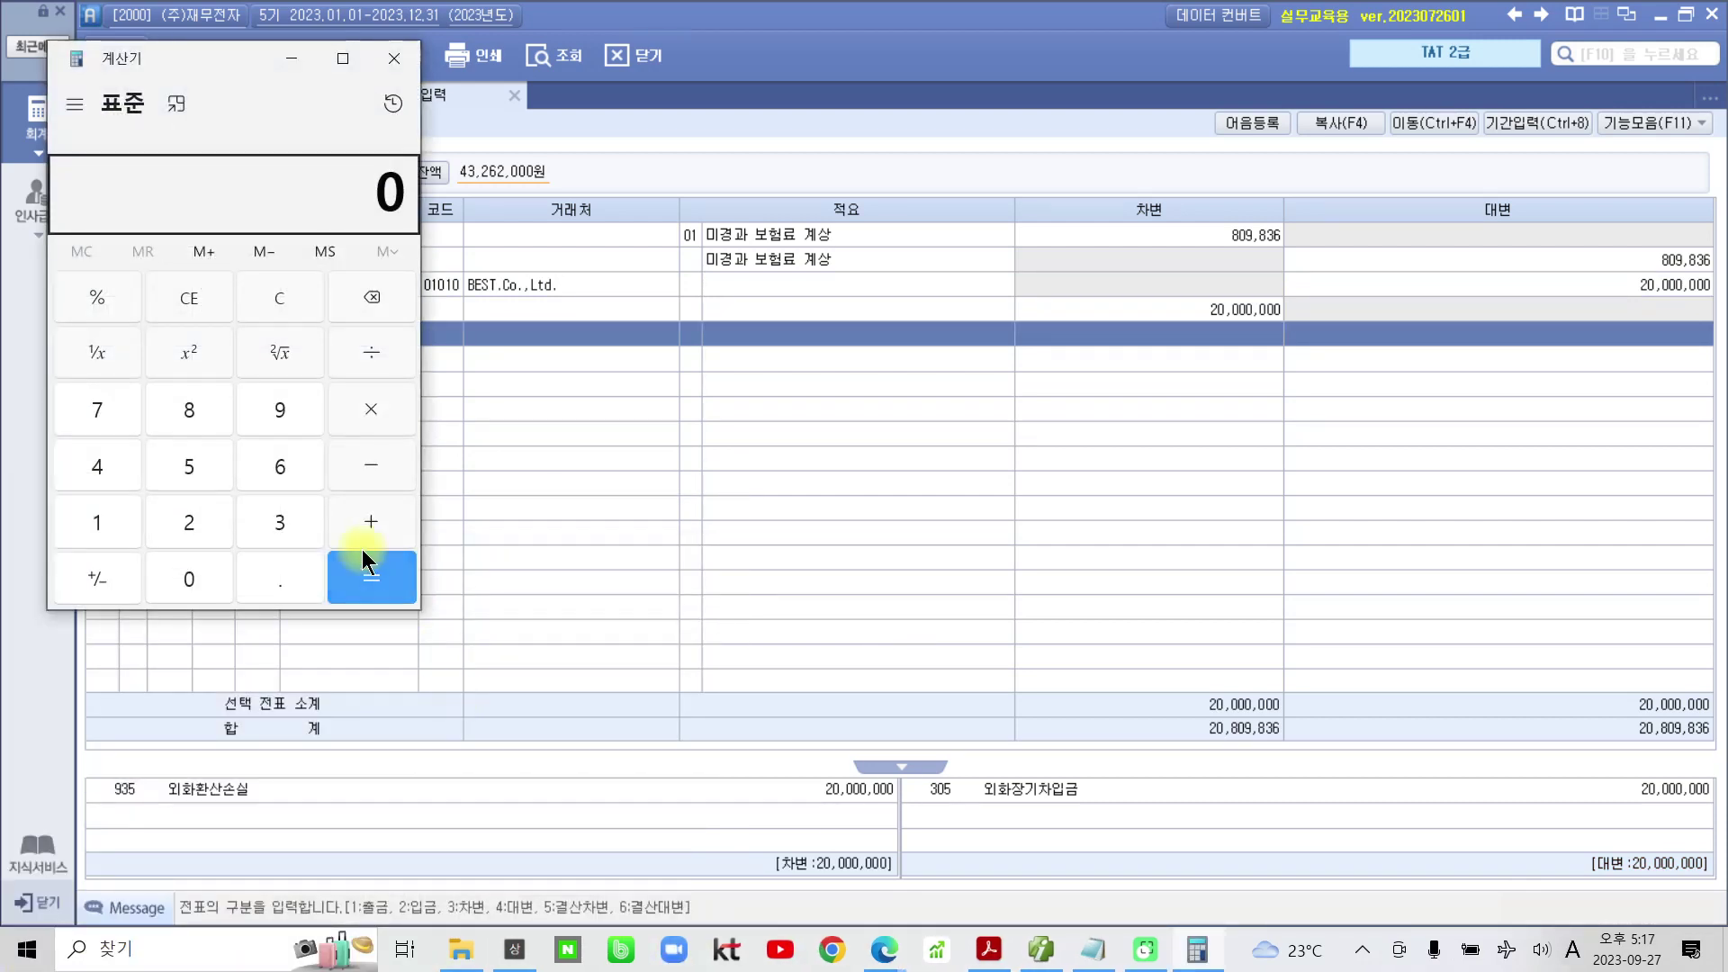
click(189, 538)
click(197, 570)
click(196, 571)
click(196, 571)
click(196, 571)
click(196, 570)
click(370, 413)
click(122, 538)
click(175, 571)
click(175, 570)
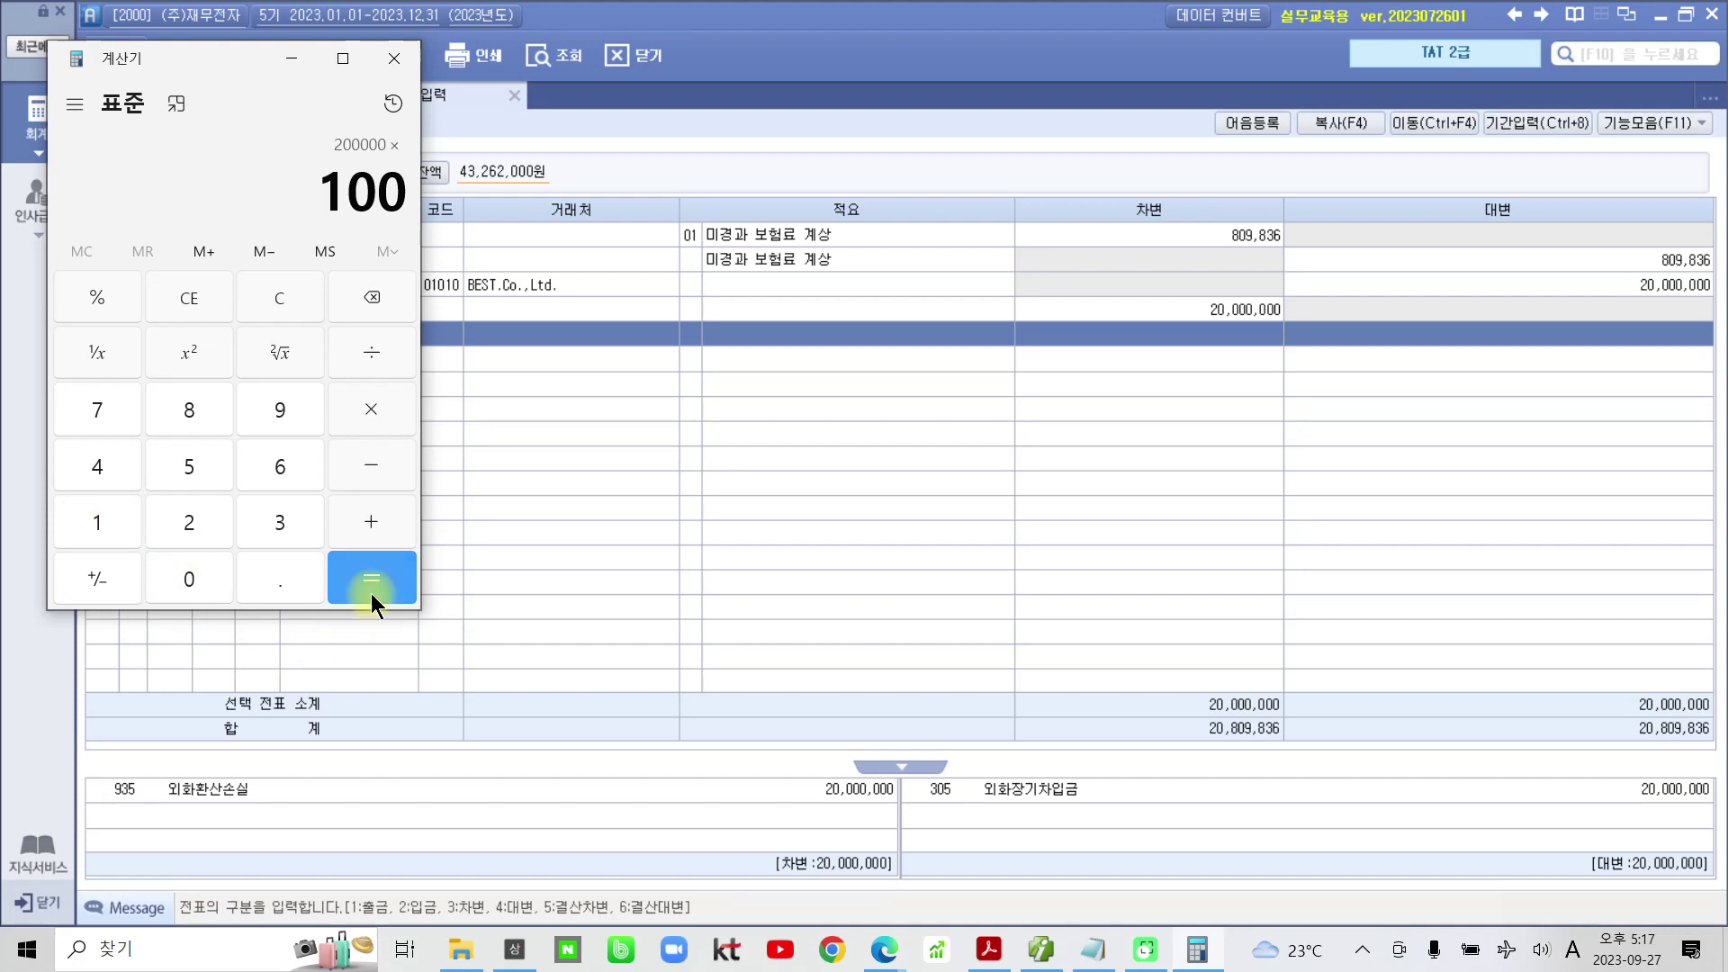
click(374, 590)
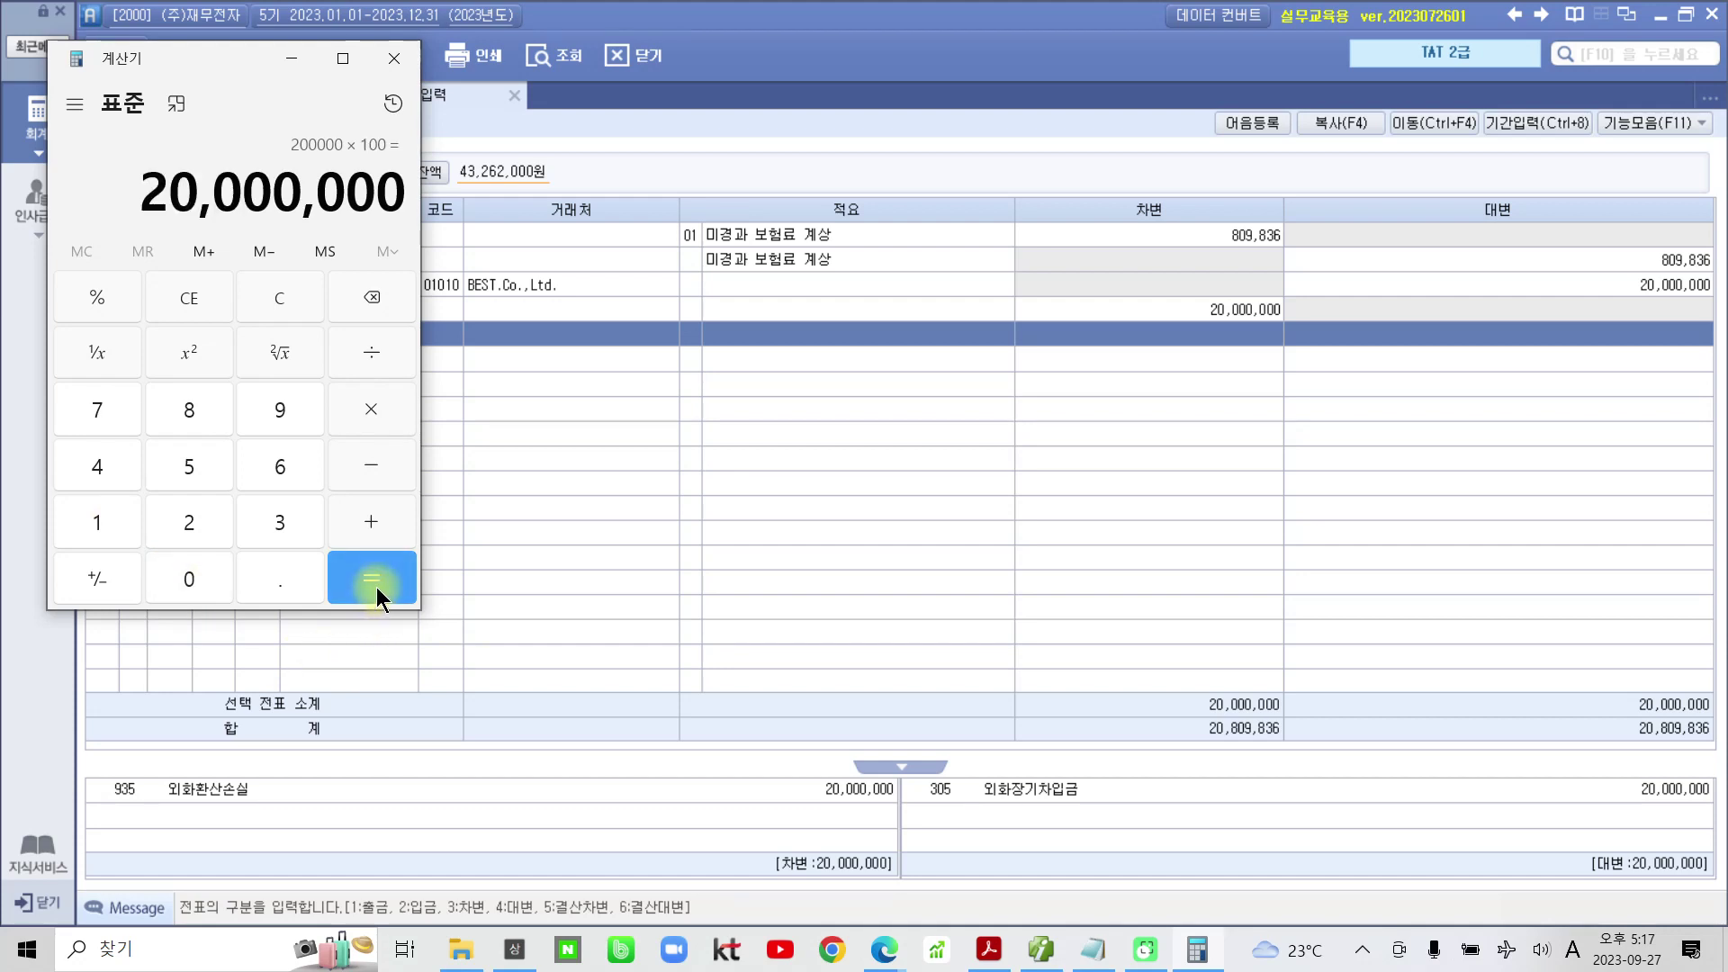
click(302, 50)
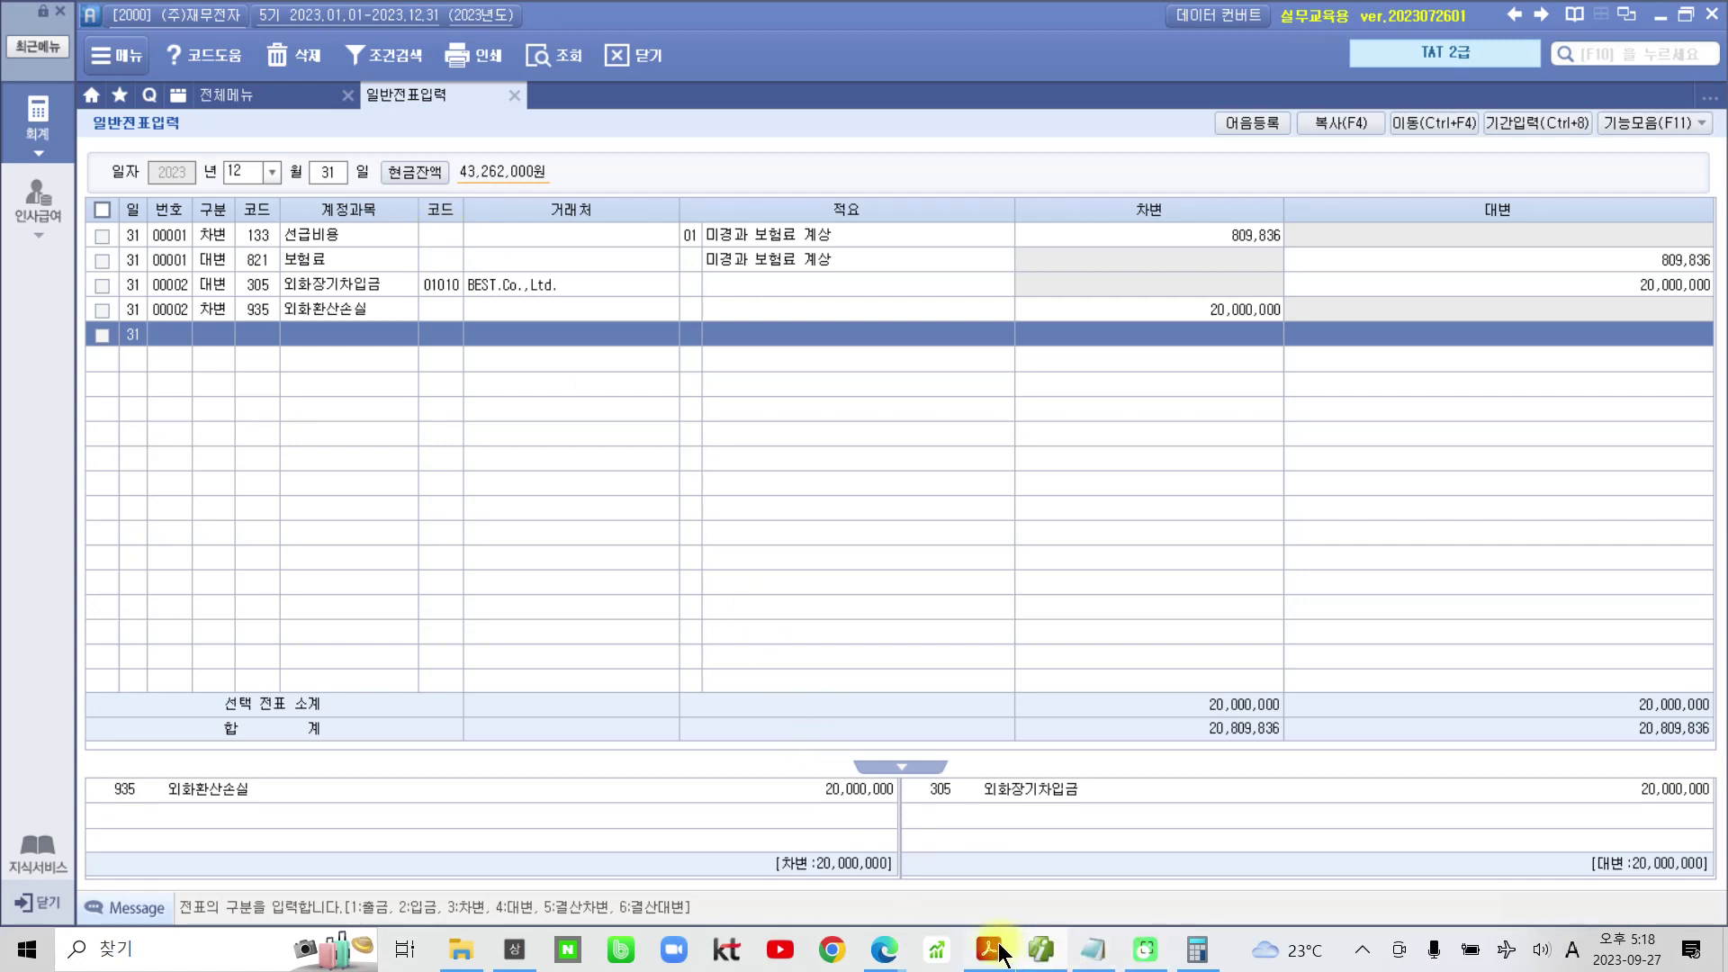
Switch to the exercise PDF in Acrobat and read item 3 on the 기말재고액 from the 재고자산 명세서
click(1006, 886)
scroll(1010, 878, down, 5)
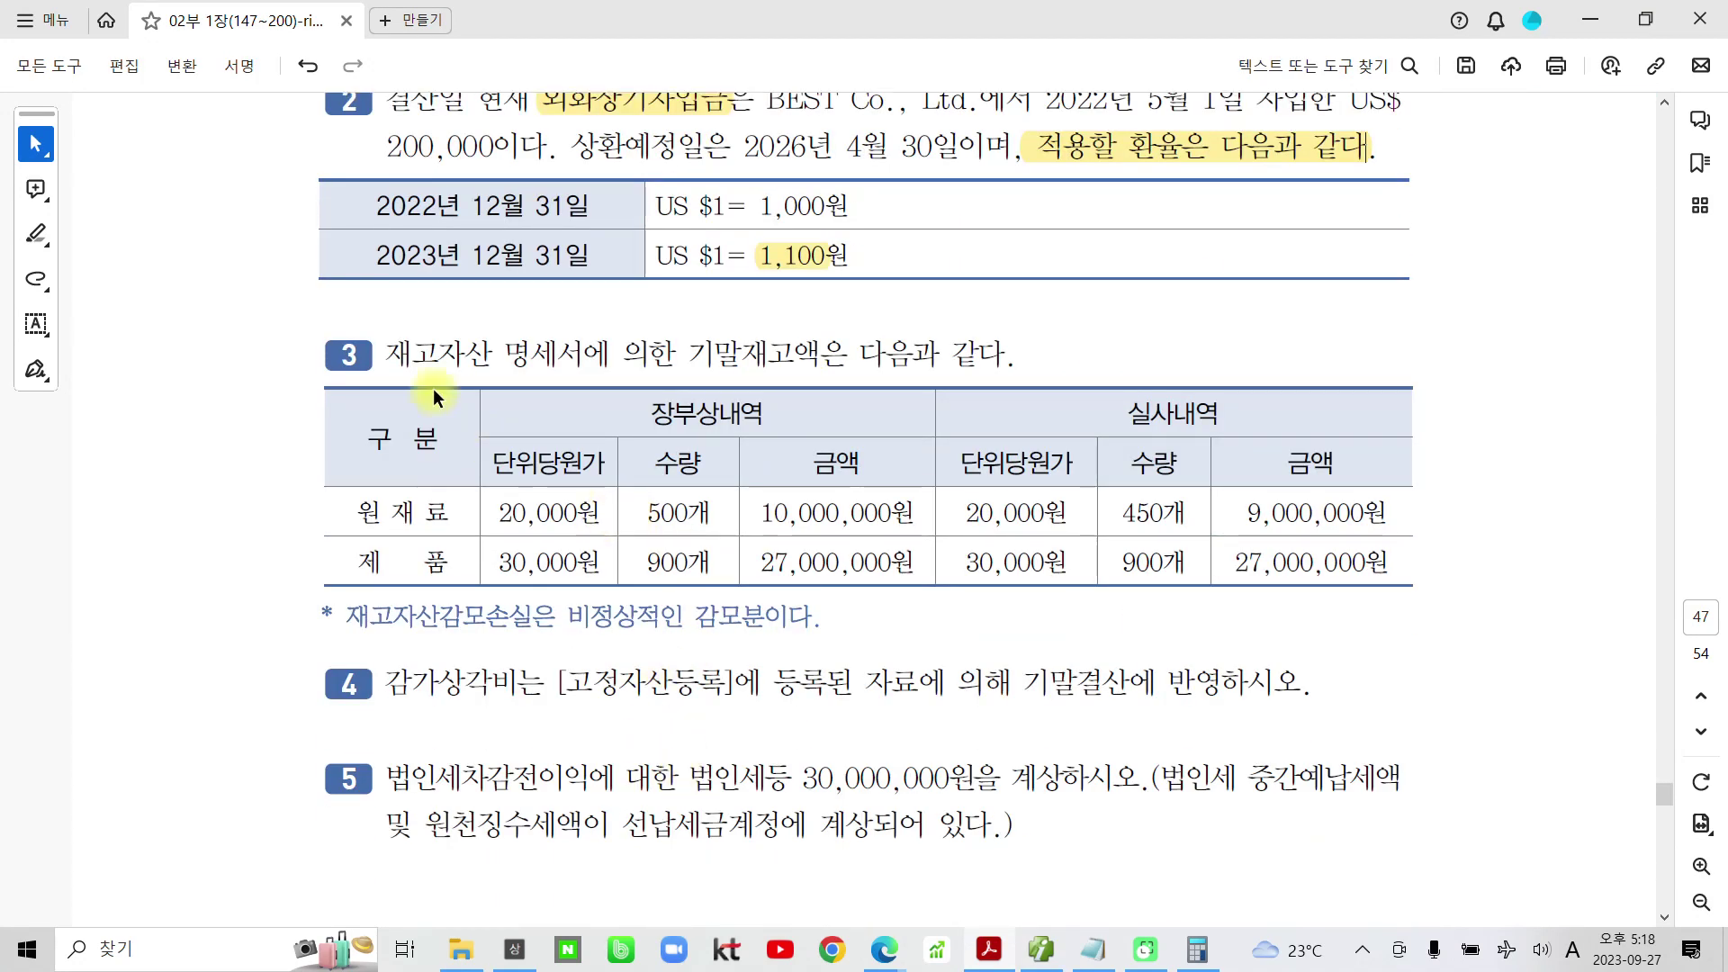
click(388, 353)
drag(688, 352, 1004, 354)
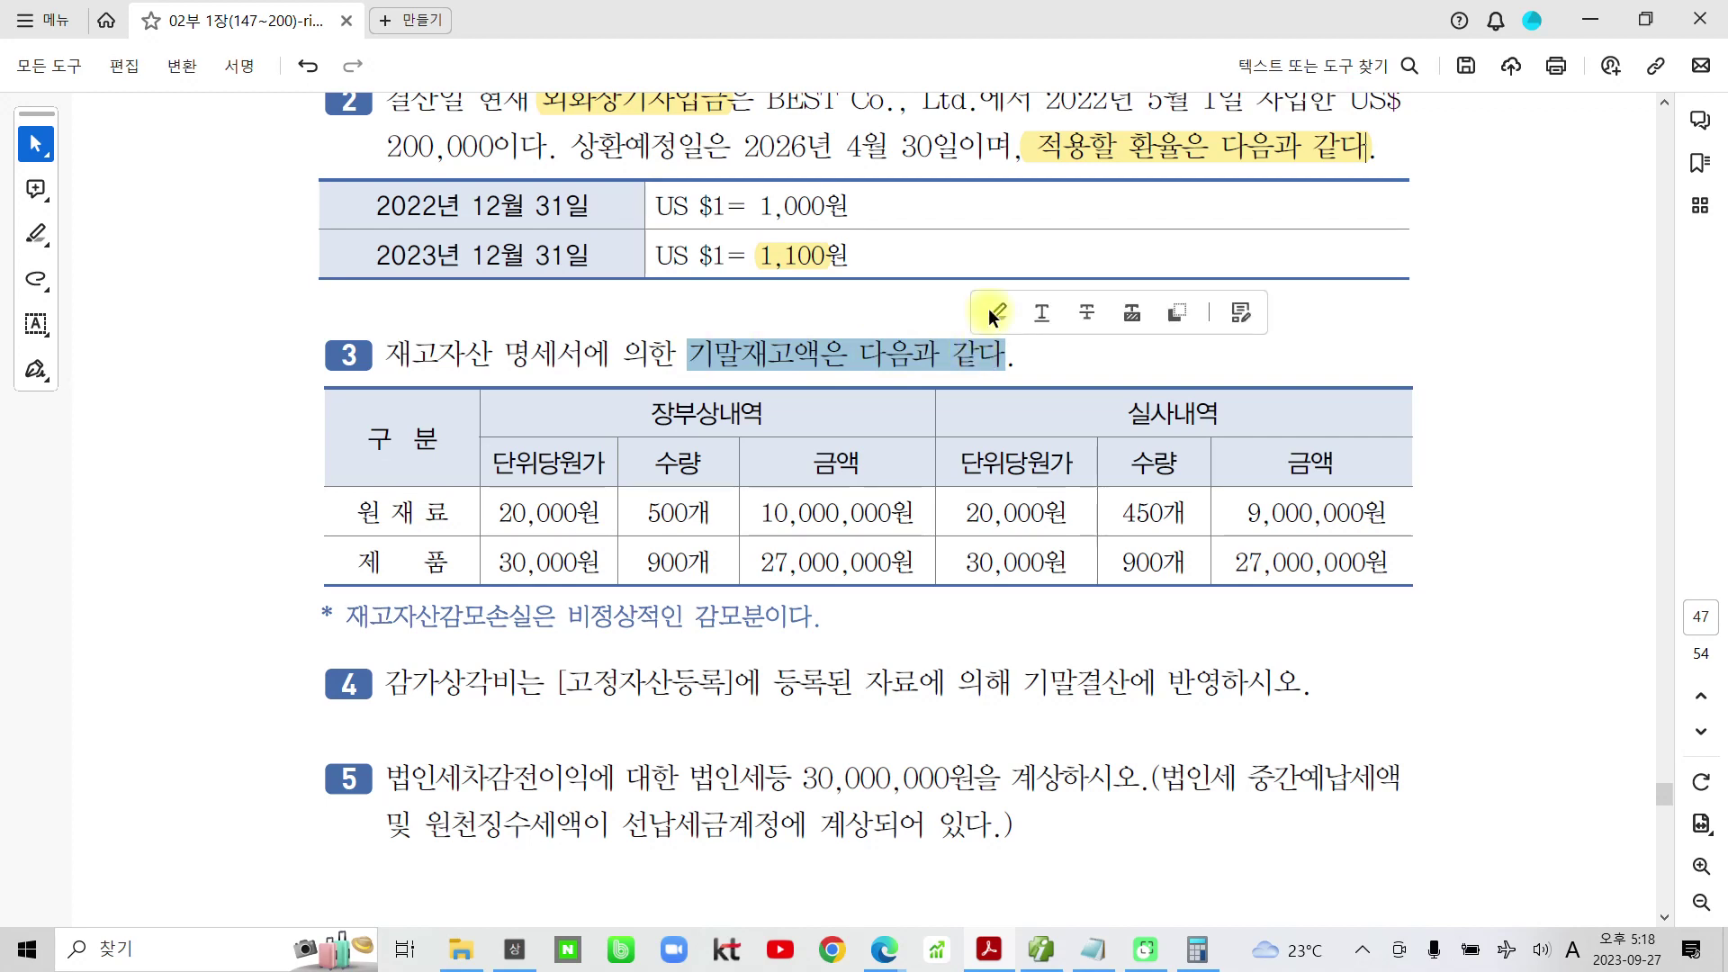
click(614, 531)
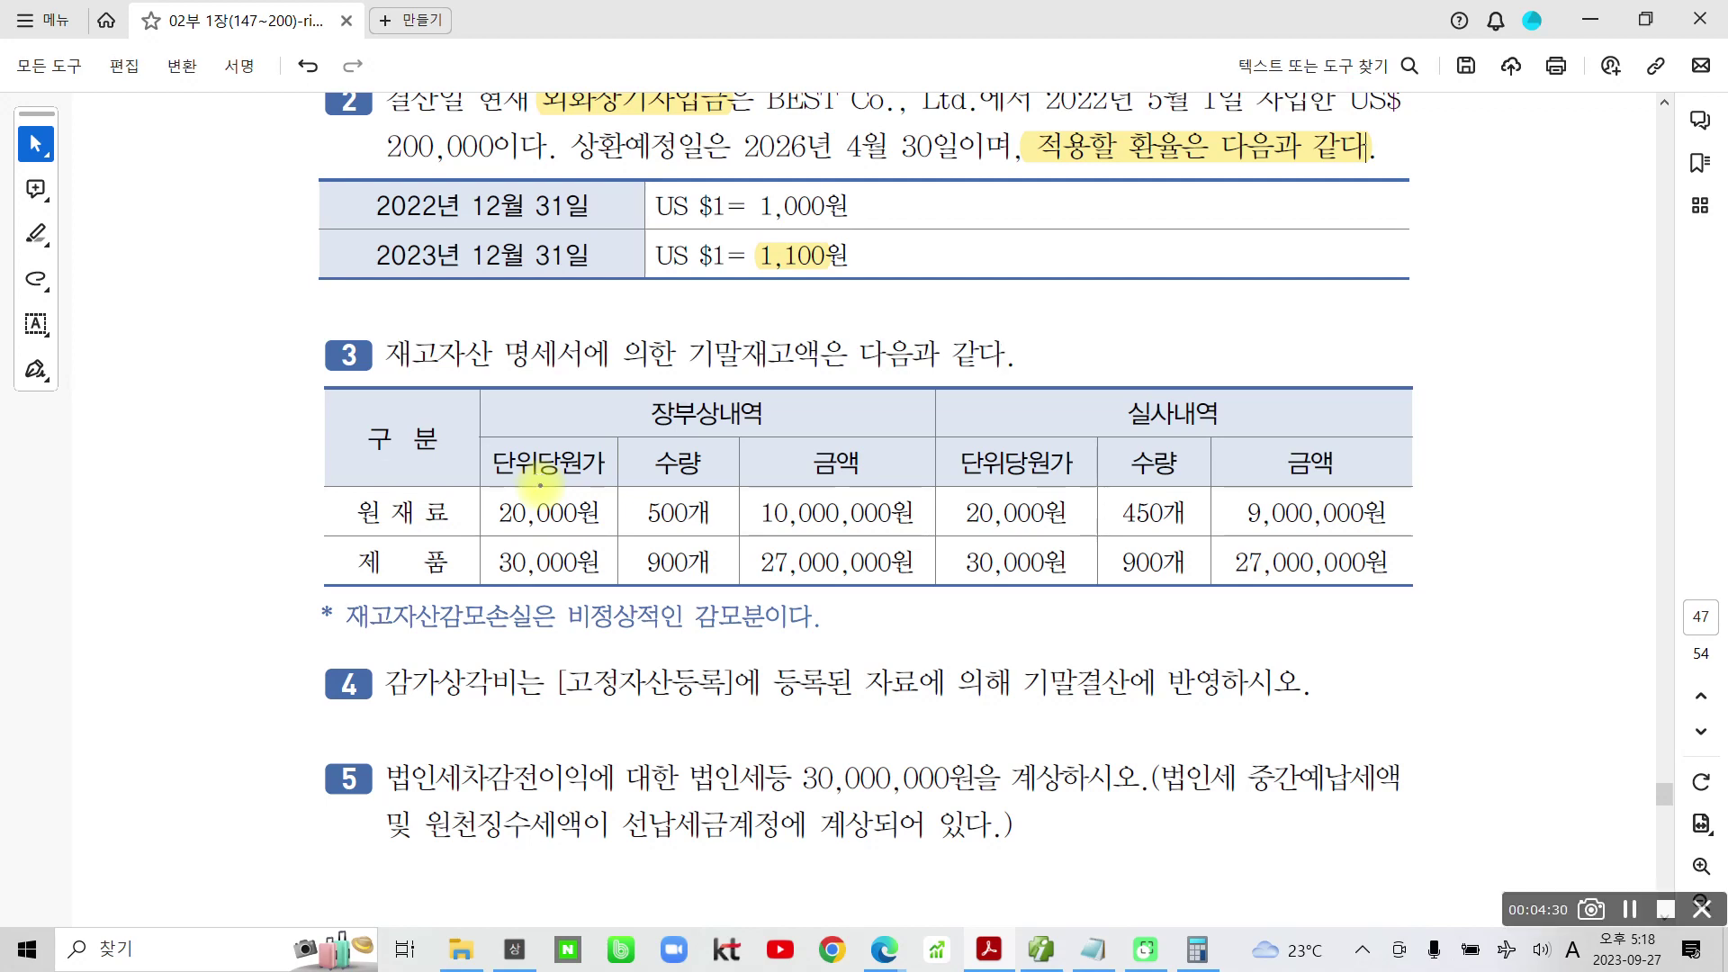
Circle 실사내역 with the 원재료 9,000,000원 and 제품 27,000,000원 entries in item 3's table, and cross out 장부상내역
mouse_move(451, 508)
mouse_down()
mouse_move(340, 513)
mouse_move(445, 546)
mouse_up()
mouse_move(1241, 493)
mouse_down()
mouse_move(1413, 526)
mouse_move(1265, 493)
mouse_up()
drag(754, 356, 677, 450)
drag(657, 363, 775, 456)
mouse_move(1229, 437)
mouse_down()
mouse_move(1251, 396)
mouse_move(1235, 439)
mouse_up()
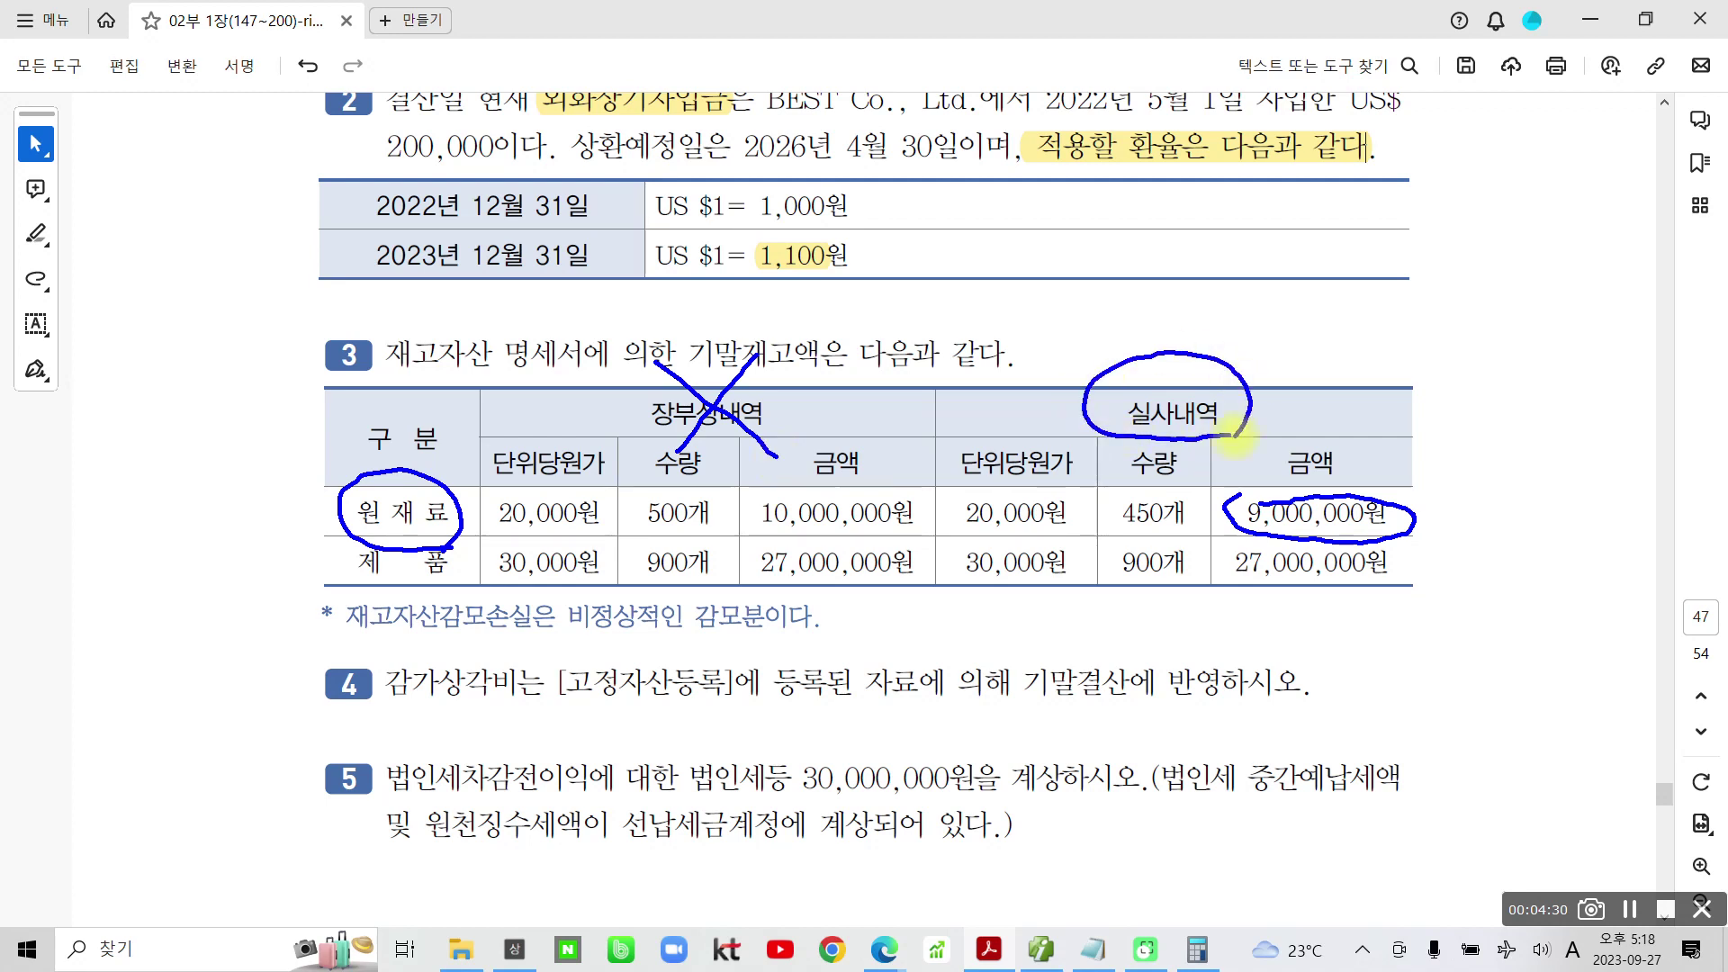
mouse_move(459, 590)
mouse_down()
mouse_move(378, 601)
mouse_move(455, 545)
mouse_move(463, 592)
mouse_up()
mouse_move(1346, 614)
mouse_down()
mouse_move(1433, 569)
mouse_move(1360, 640)
mouse_up()
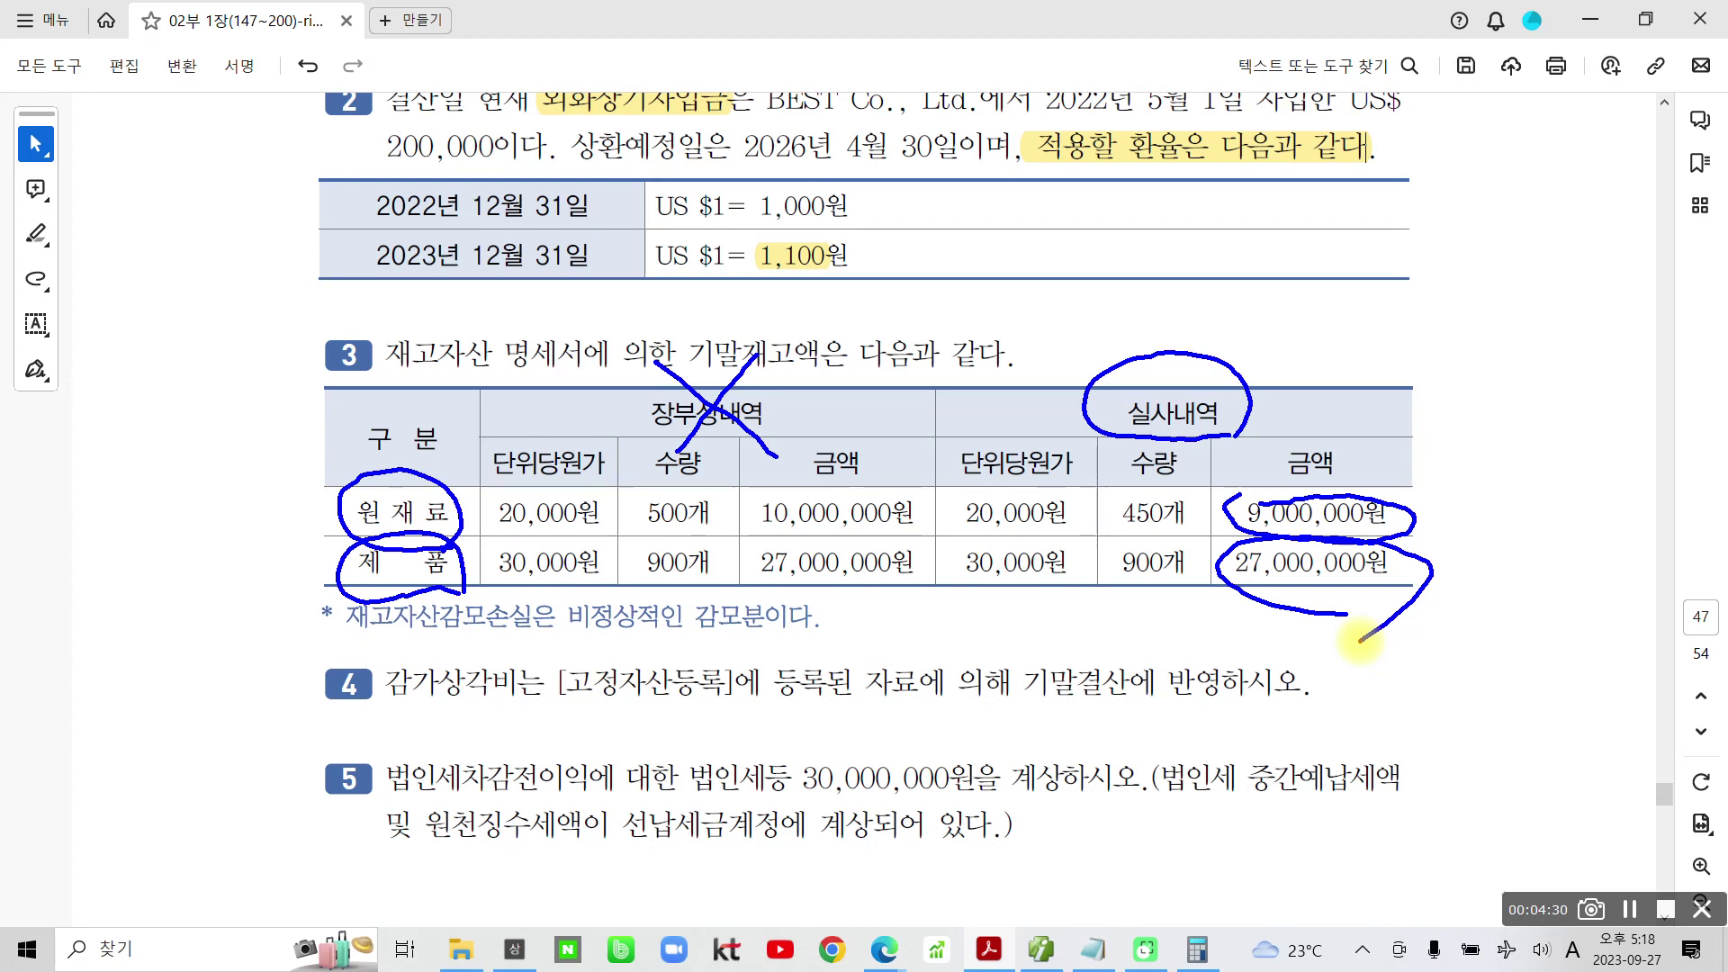
Circle the 원재료 quantities 500개 and 450개, write 1,000,000 beside the table, and mark the 비정상적인 감모분 note in red
drag(711, 536, 734, 524)
drag(1165, 491, 1183, 522)
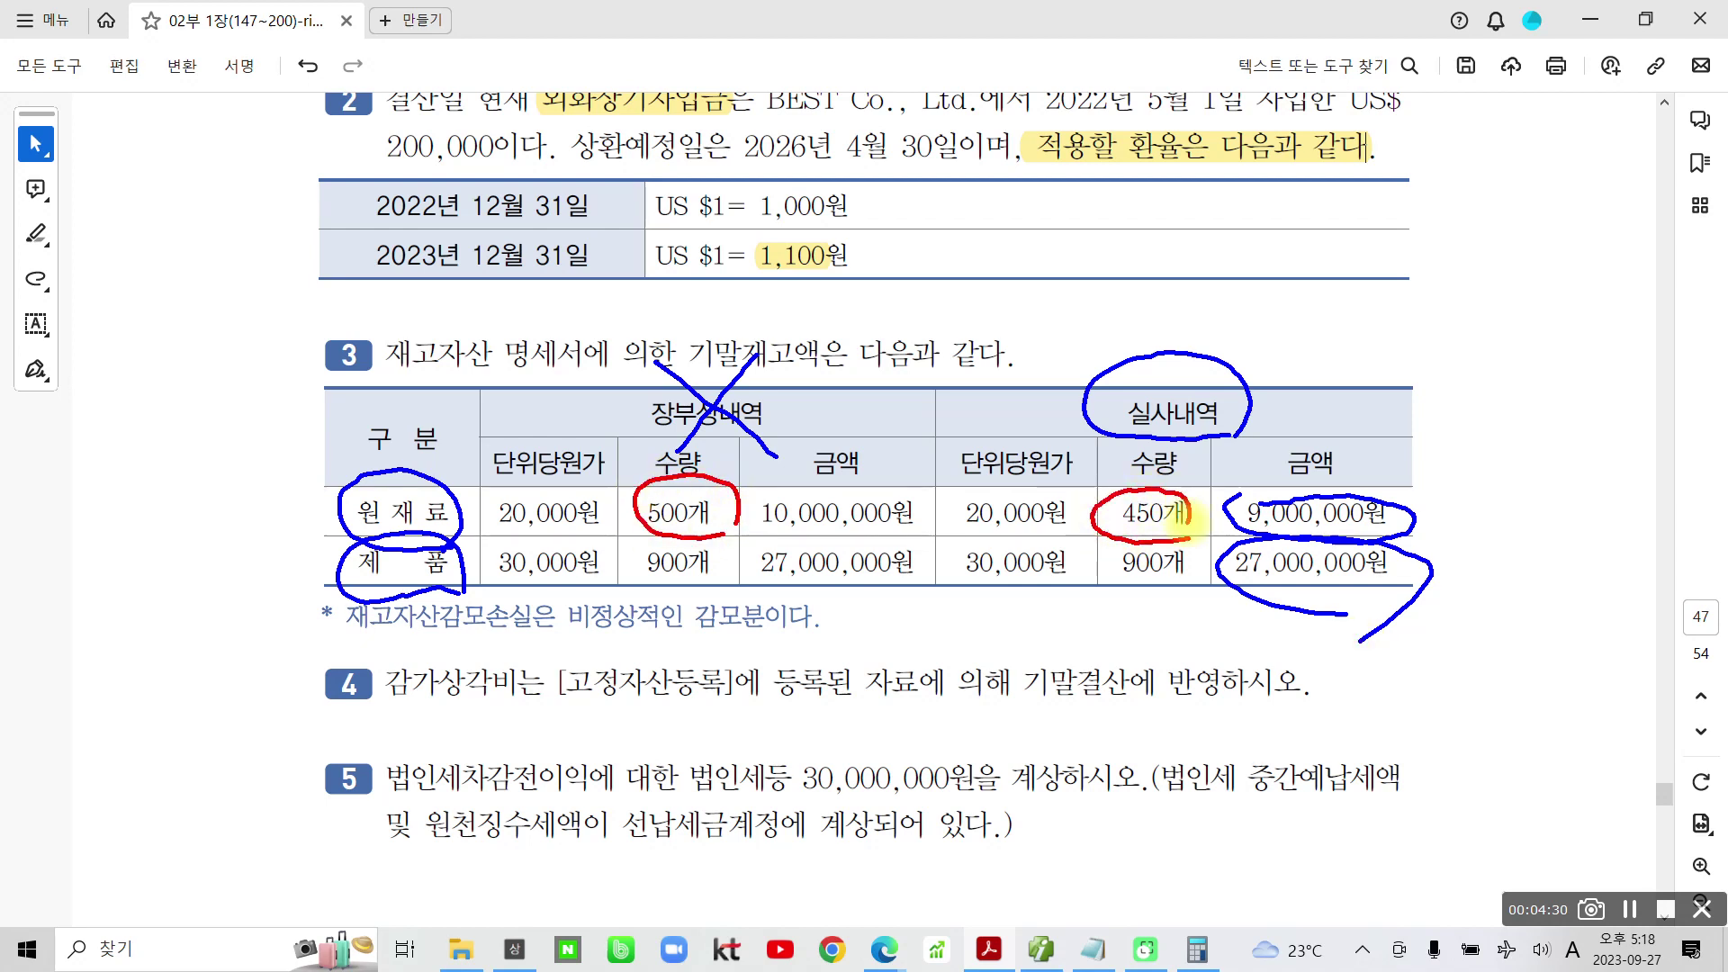
mouse_move(1460, 447)
mouse_down()
mouse_move(1454, 524)
mouse_move(1481, 540)
mouse_move(1573, 486)
mouse_move(1584, 538)
mouse_move(1643, 487)
mouse_move(1665, 493)
mouse_up()
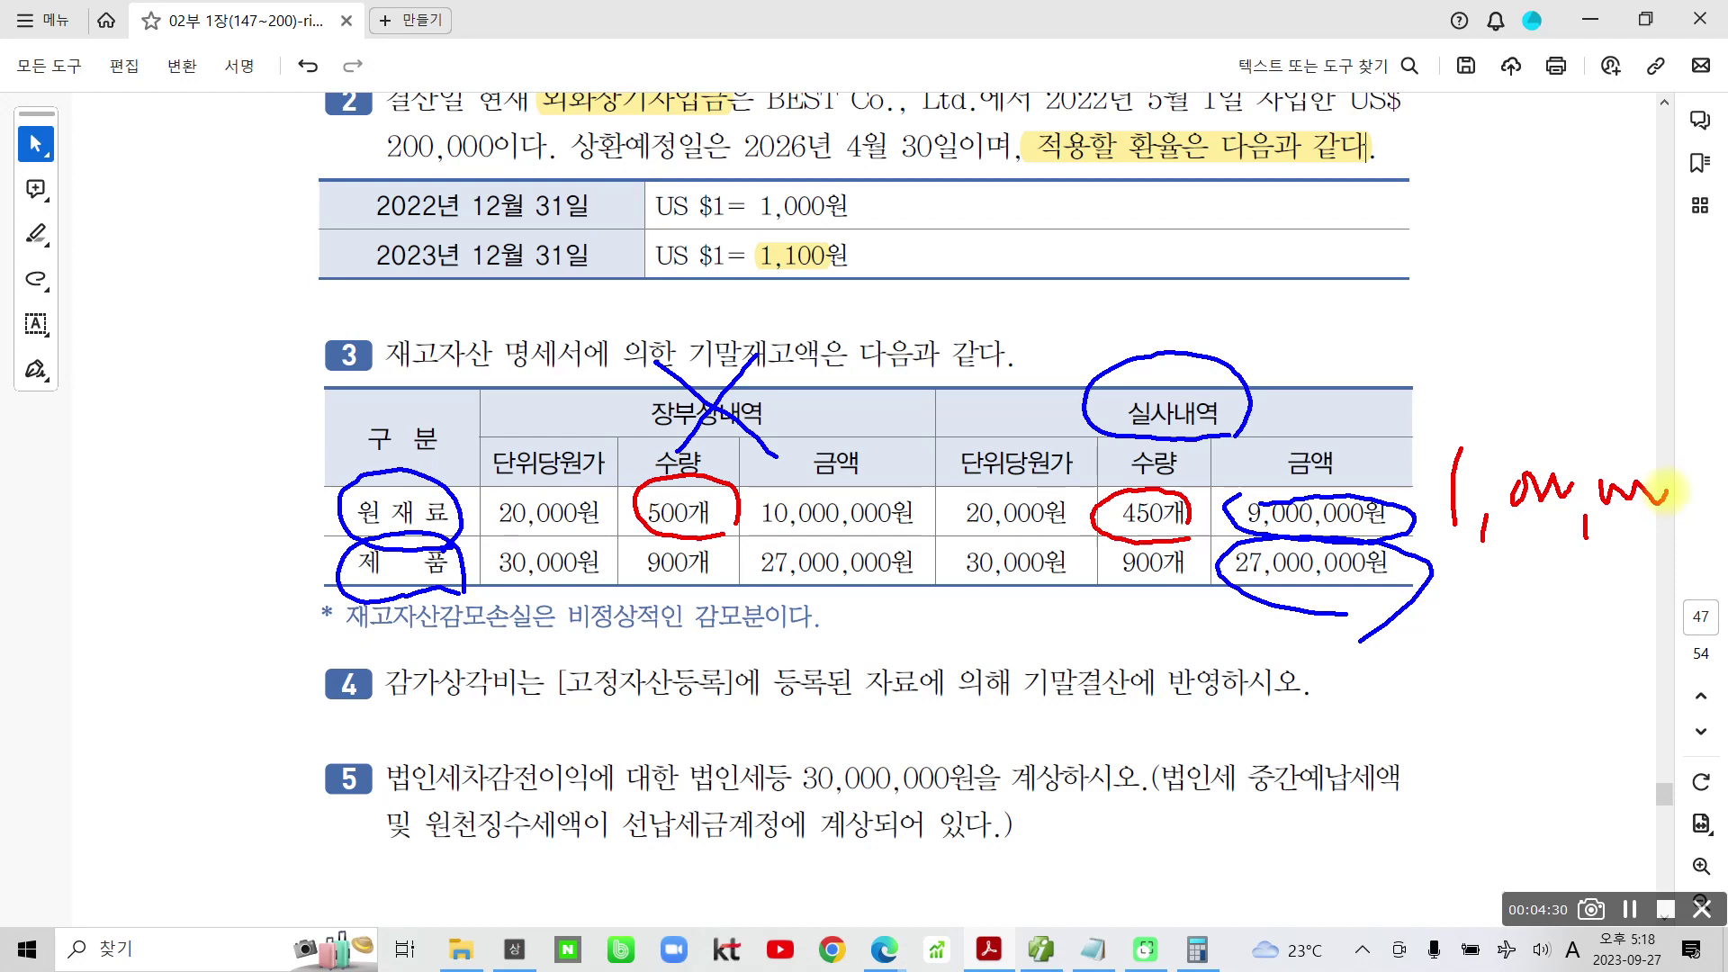
mouse_move(331, 644)
mouse_down()
mouse_move(572, 641)
mouse_move(776, 586)
mouse_move(675, 644)
mouse_move(642, 641)
mouse_up()
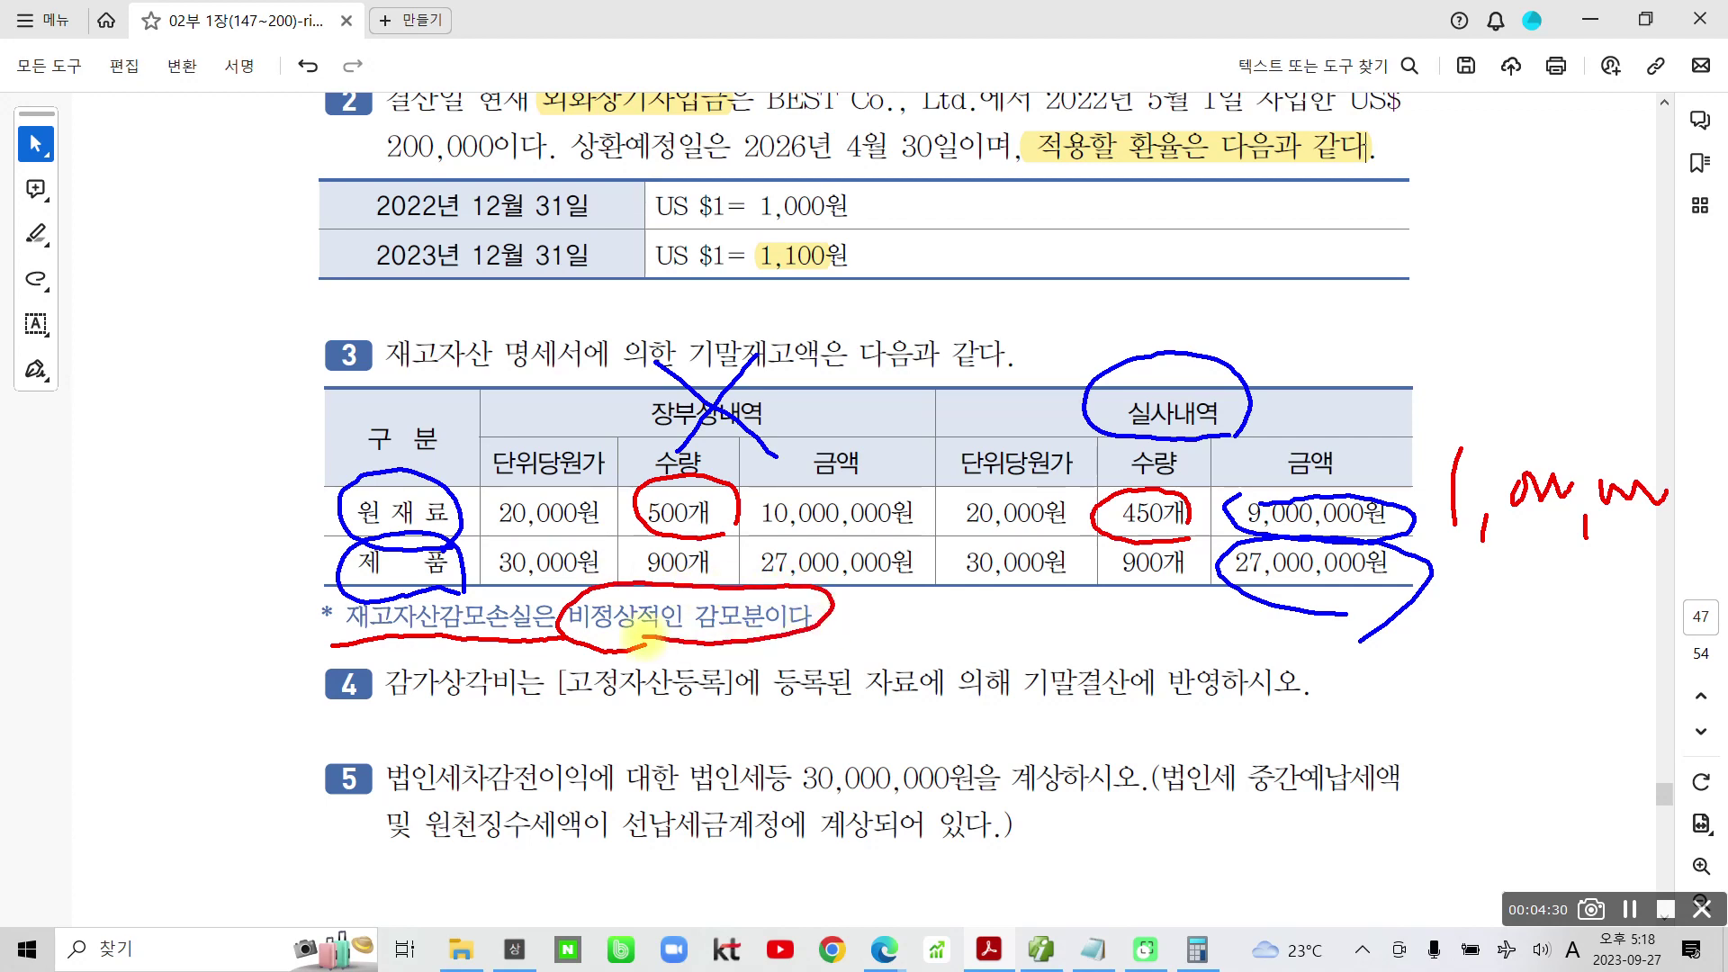
Draw further handwritten notes beside item 3's inventory table and clear all the on-screen markings
mouse_move(1420, 562)
mouse_down()
mouse_move(1385, 491)
mouse_move(1524, 620)
mouse_move(1479, 614)
mouse_up()
mouse_move(1439, 280)
mouse_down()
mouse_move(1426, 294)
mouse_move(1526, 310)
mouse_up()
mouse_move(1533, 270)
mouse_down()
mouse_move(1527, 335)
mouse_move(1494, 367)
mouse_move(1557, 370)
mouse_up()
mouse_move(1607, 295)
mouse_down()
mouse_move(1579, 315)
mouse_move(1611, 288)
mouse_move(1600, 358)
mouse_up()
drag(1597, 378, 1660, 353)
mouse_move(1659, 268)
mouse_down()
mouse_move(1636, 432)
mouse_move(1676, 399)
mouse_up()
mouse_move(1564, 189)
mouse_down()
mouse_move(1588, 243)
mouse_move(1606, 216)
mouse_up()
drag(1603, 185, 1617, 302)
key(Escape)
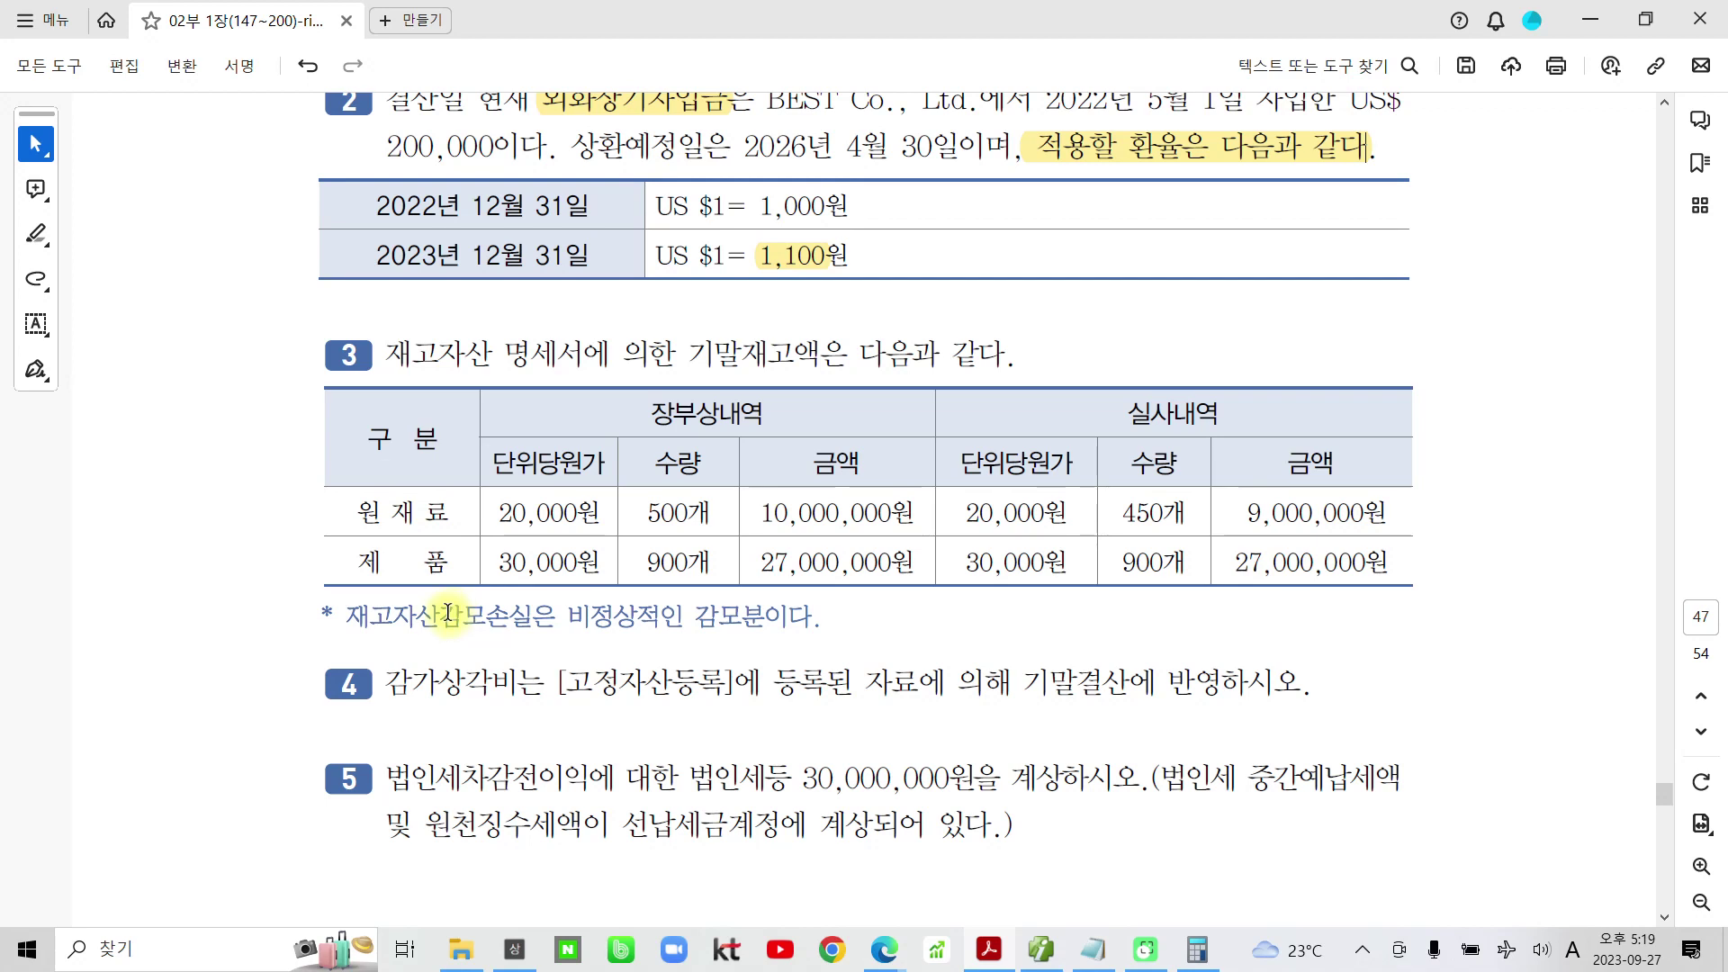
Switch to the Smart A accounting program and add a December 31 차변 line for 재고자산감모손실 (939), leaving its 거래처 blank
click(1042, 954)
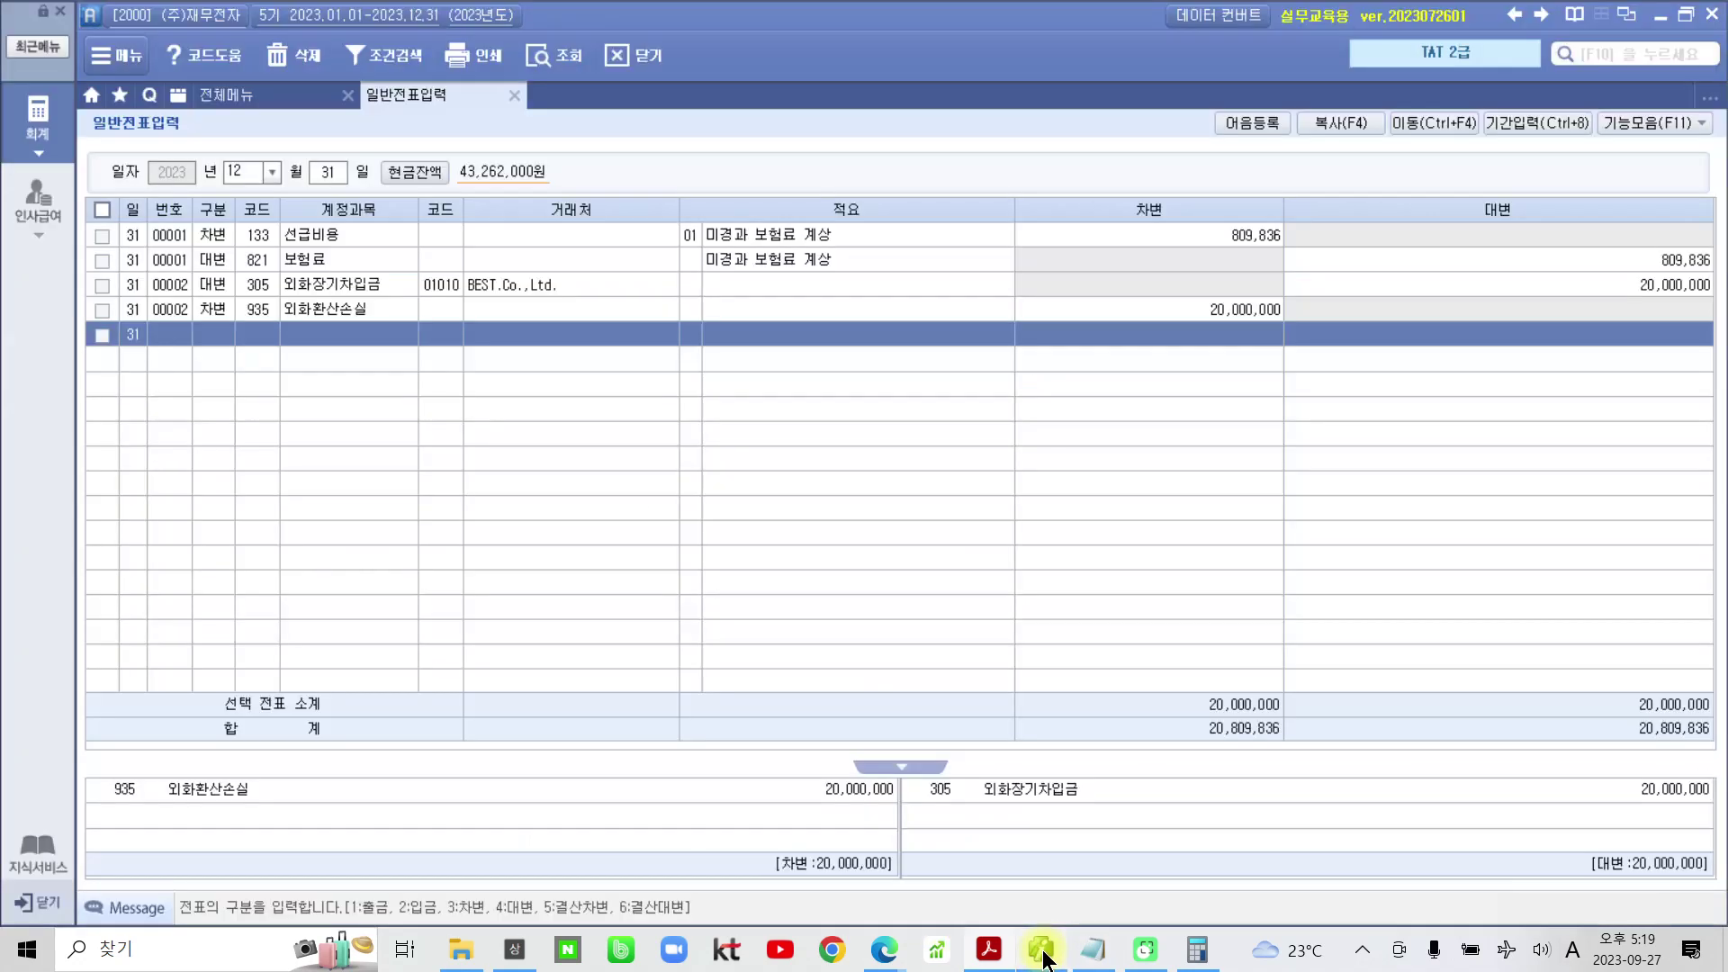
click(211, 333)
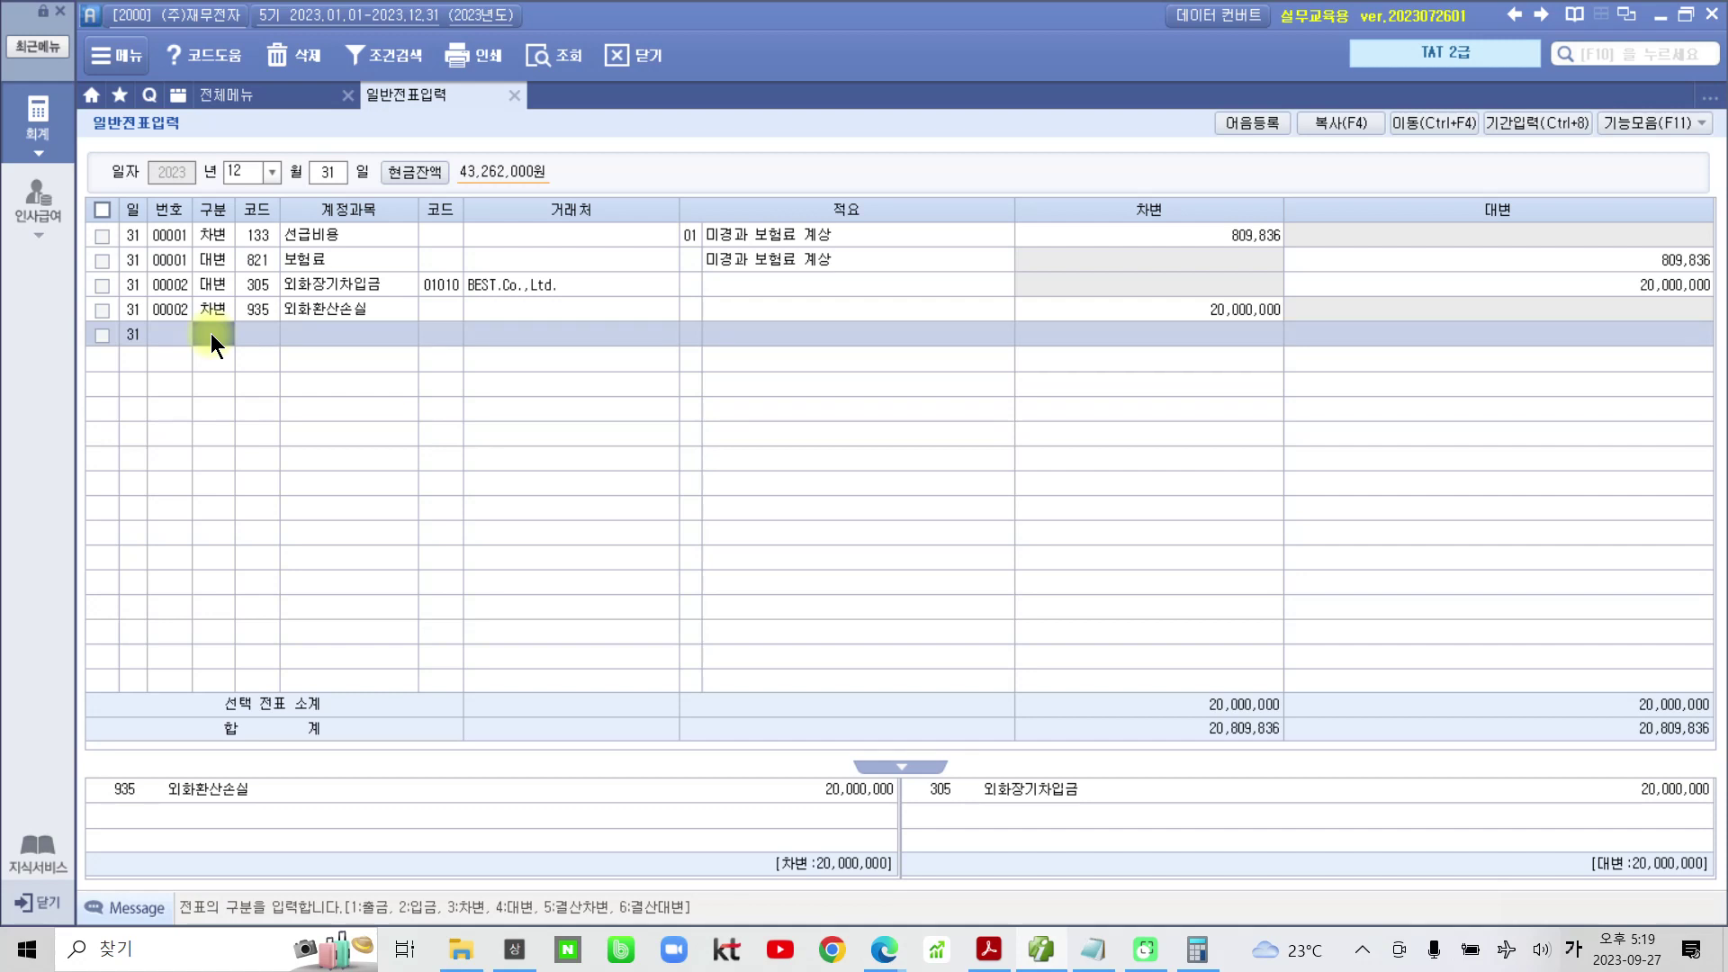
text(3)
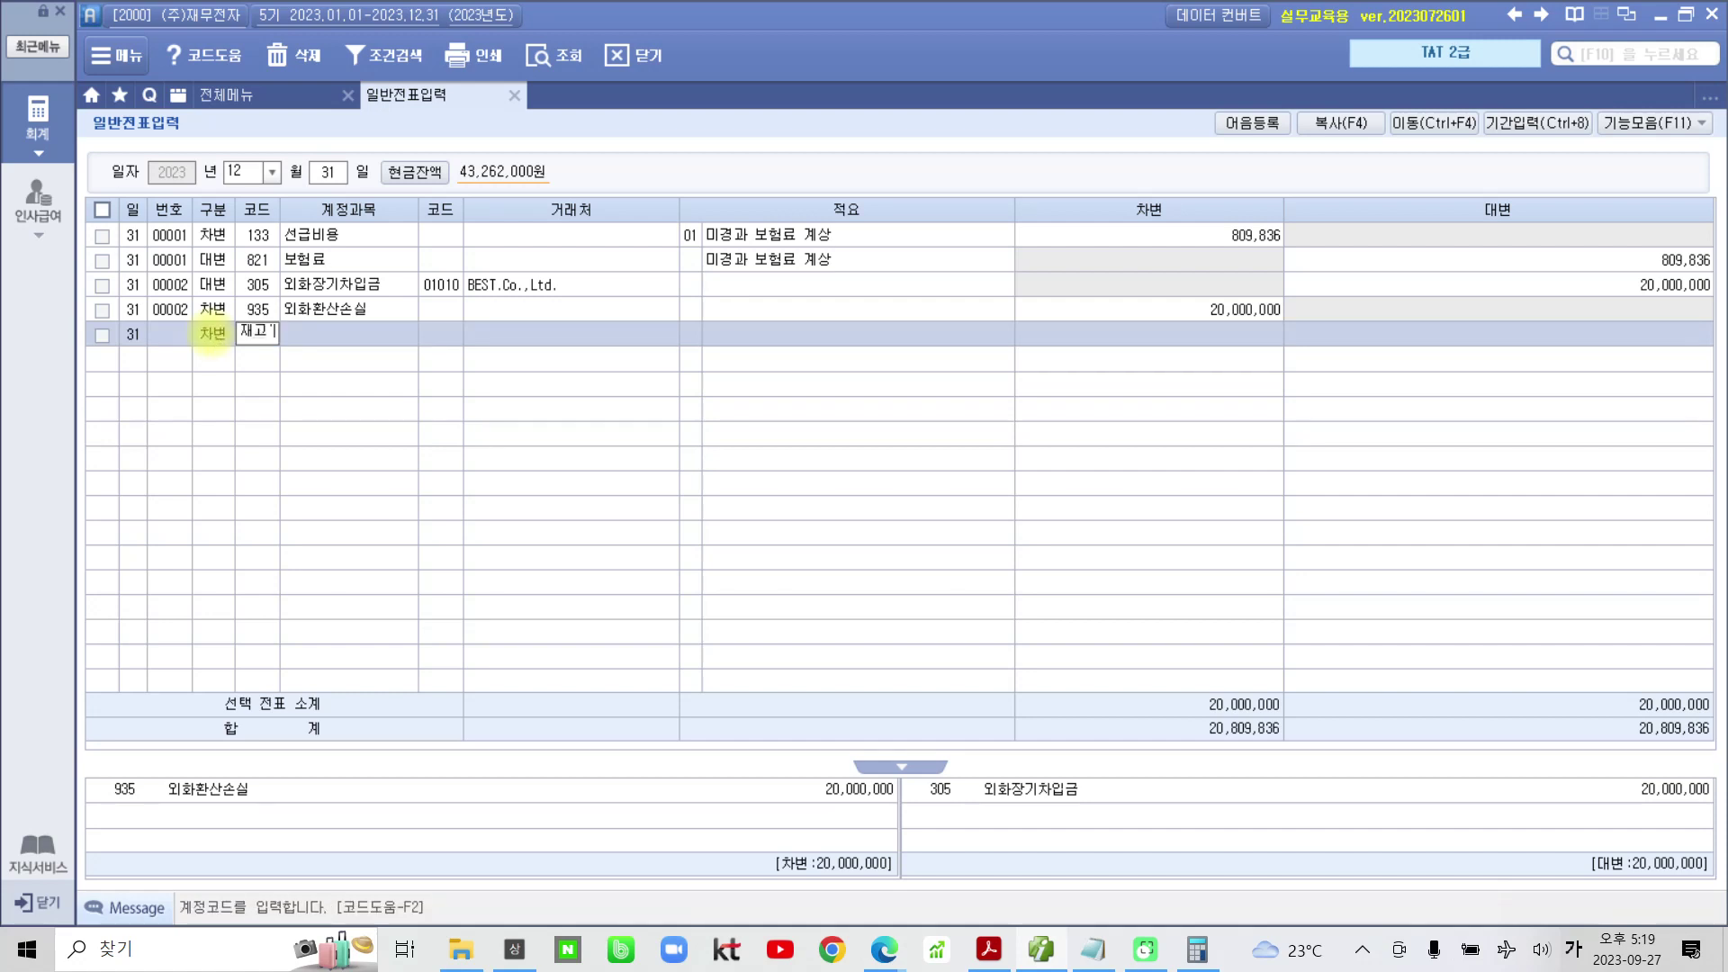
text(재고)
key(Return)
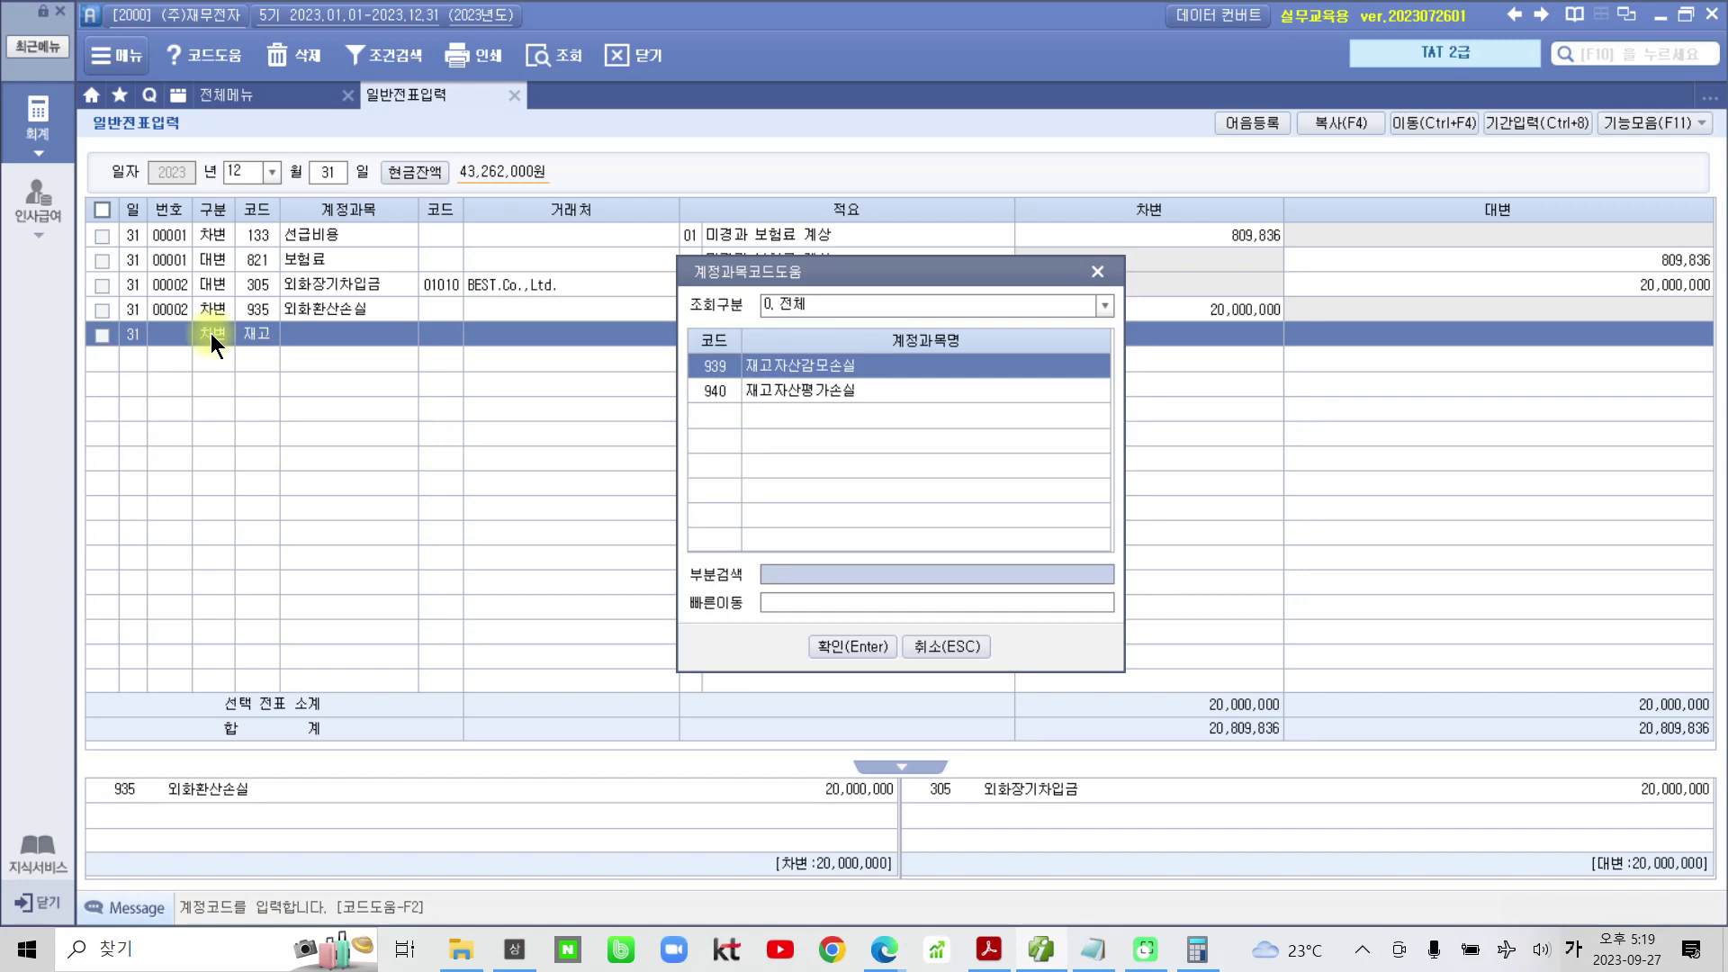
key(Return)
key(Return)
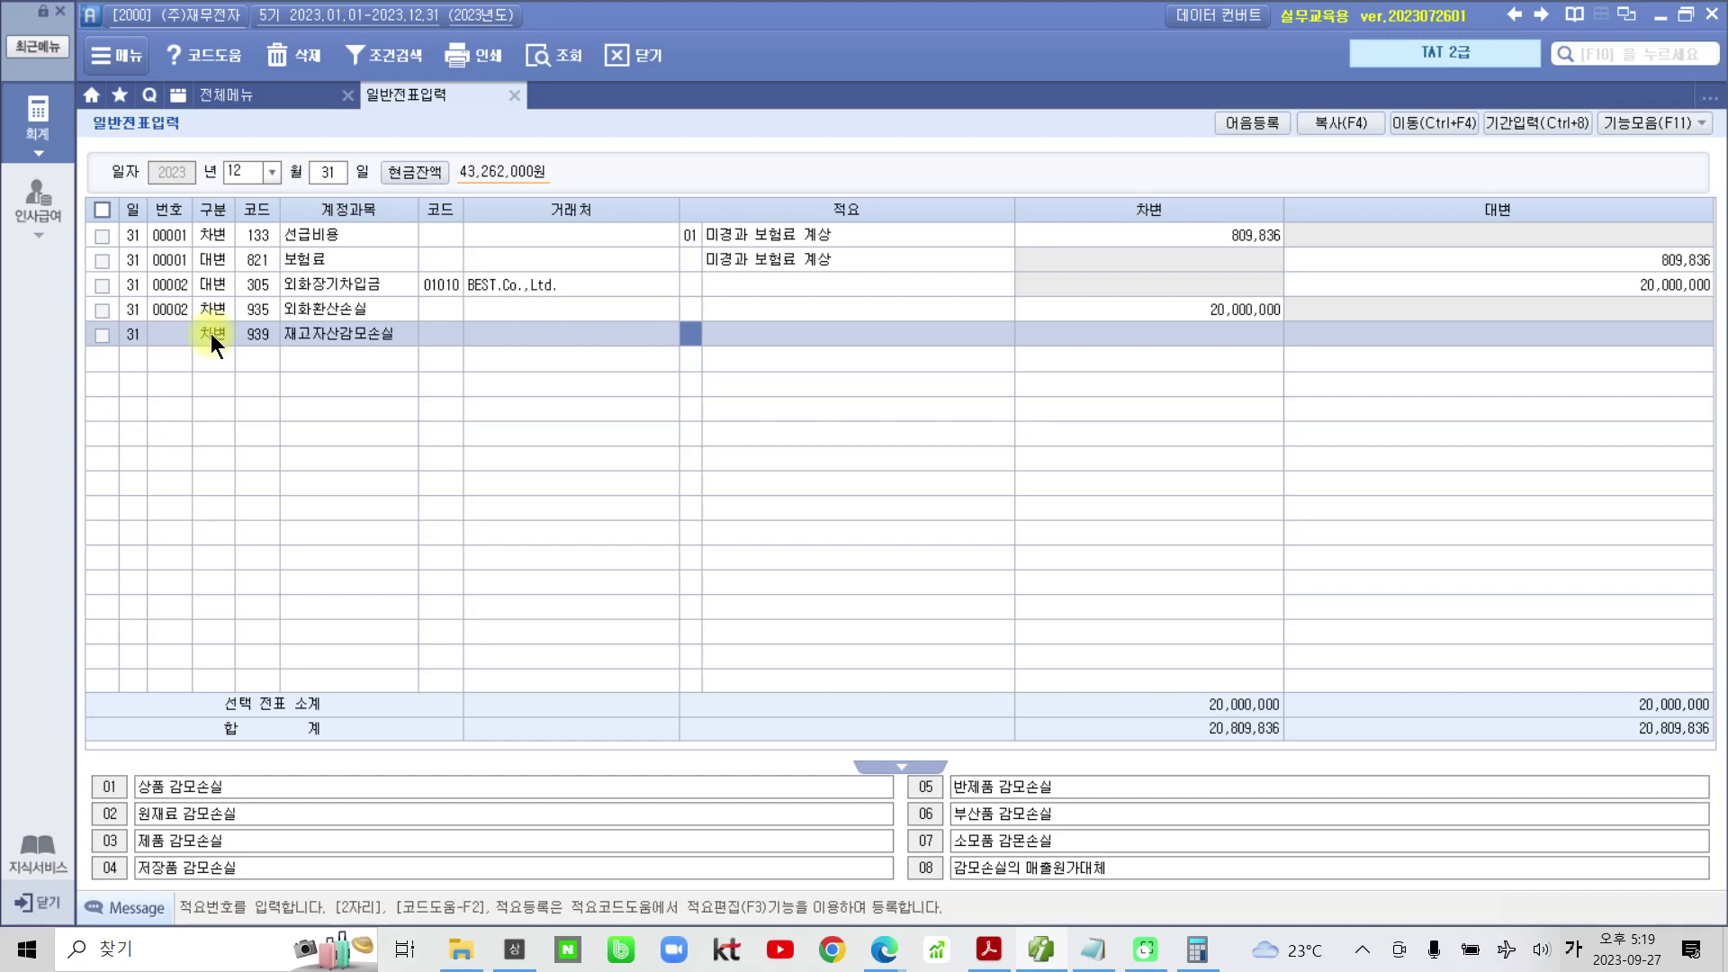
Set the 재고자산감모손실 line's 적요 to 02 원재료 감모손실 and enter 1,000,000 as its debit amount
text(2)
key(Return)
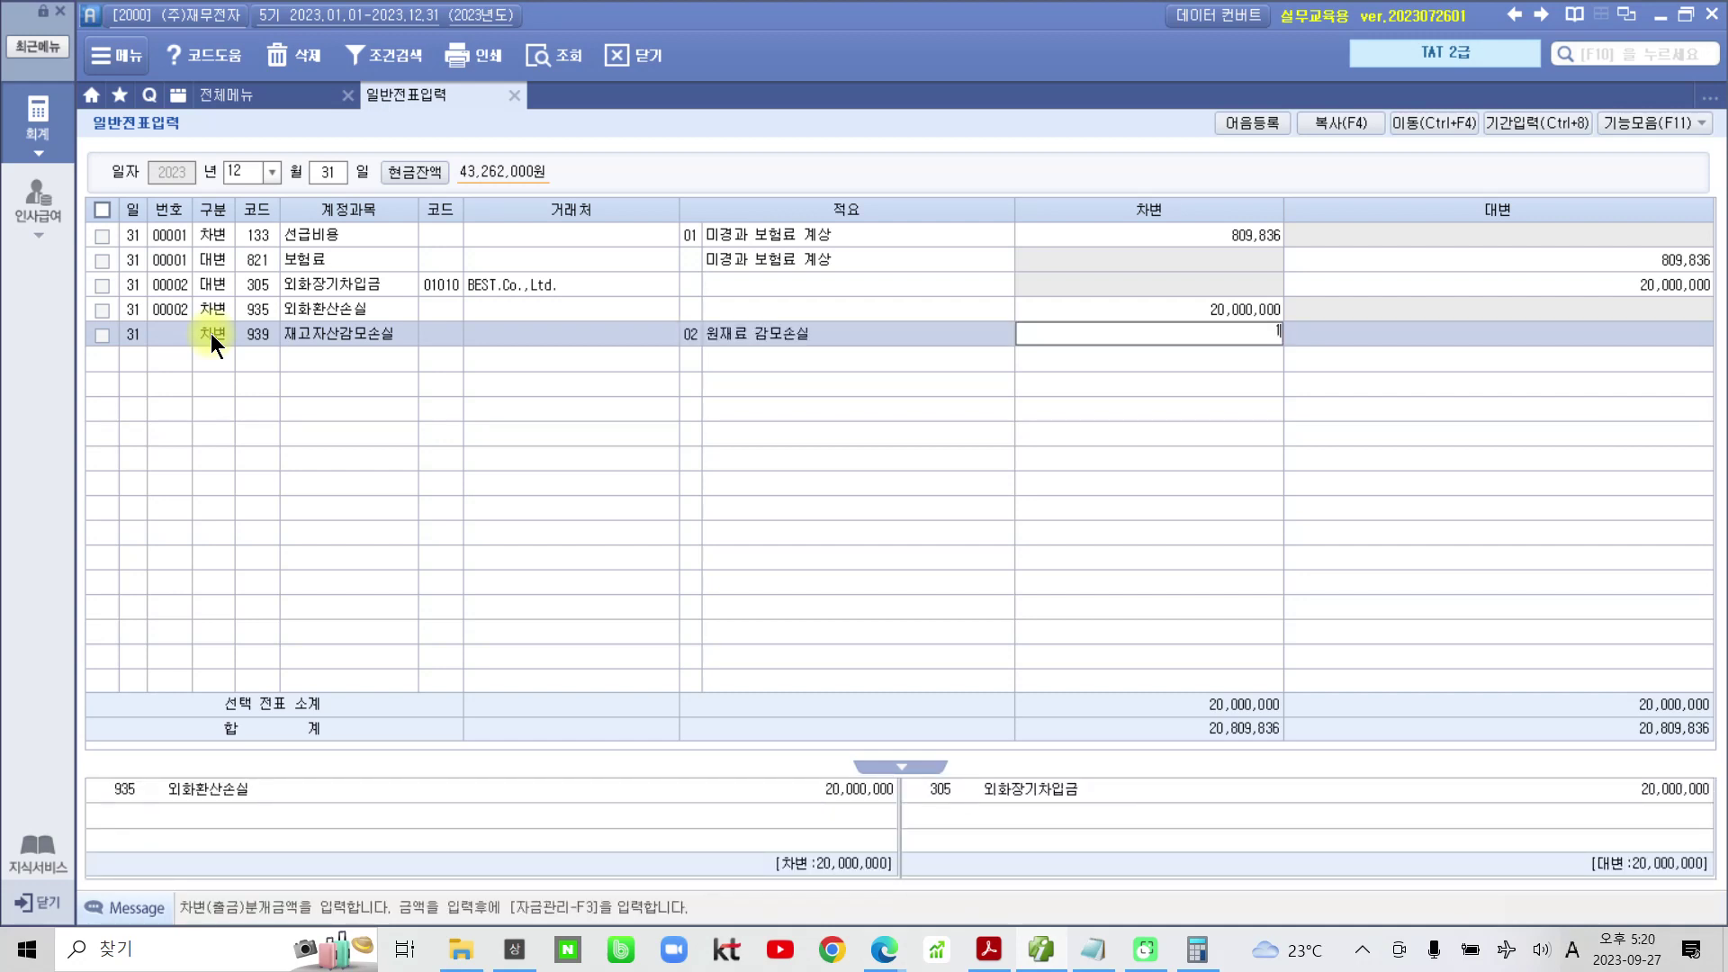
text(1000000)
key(Return)
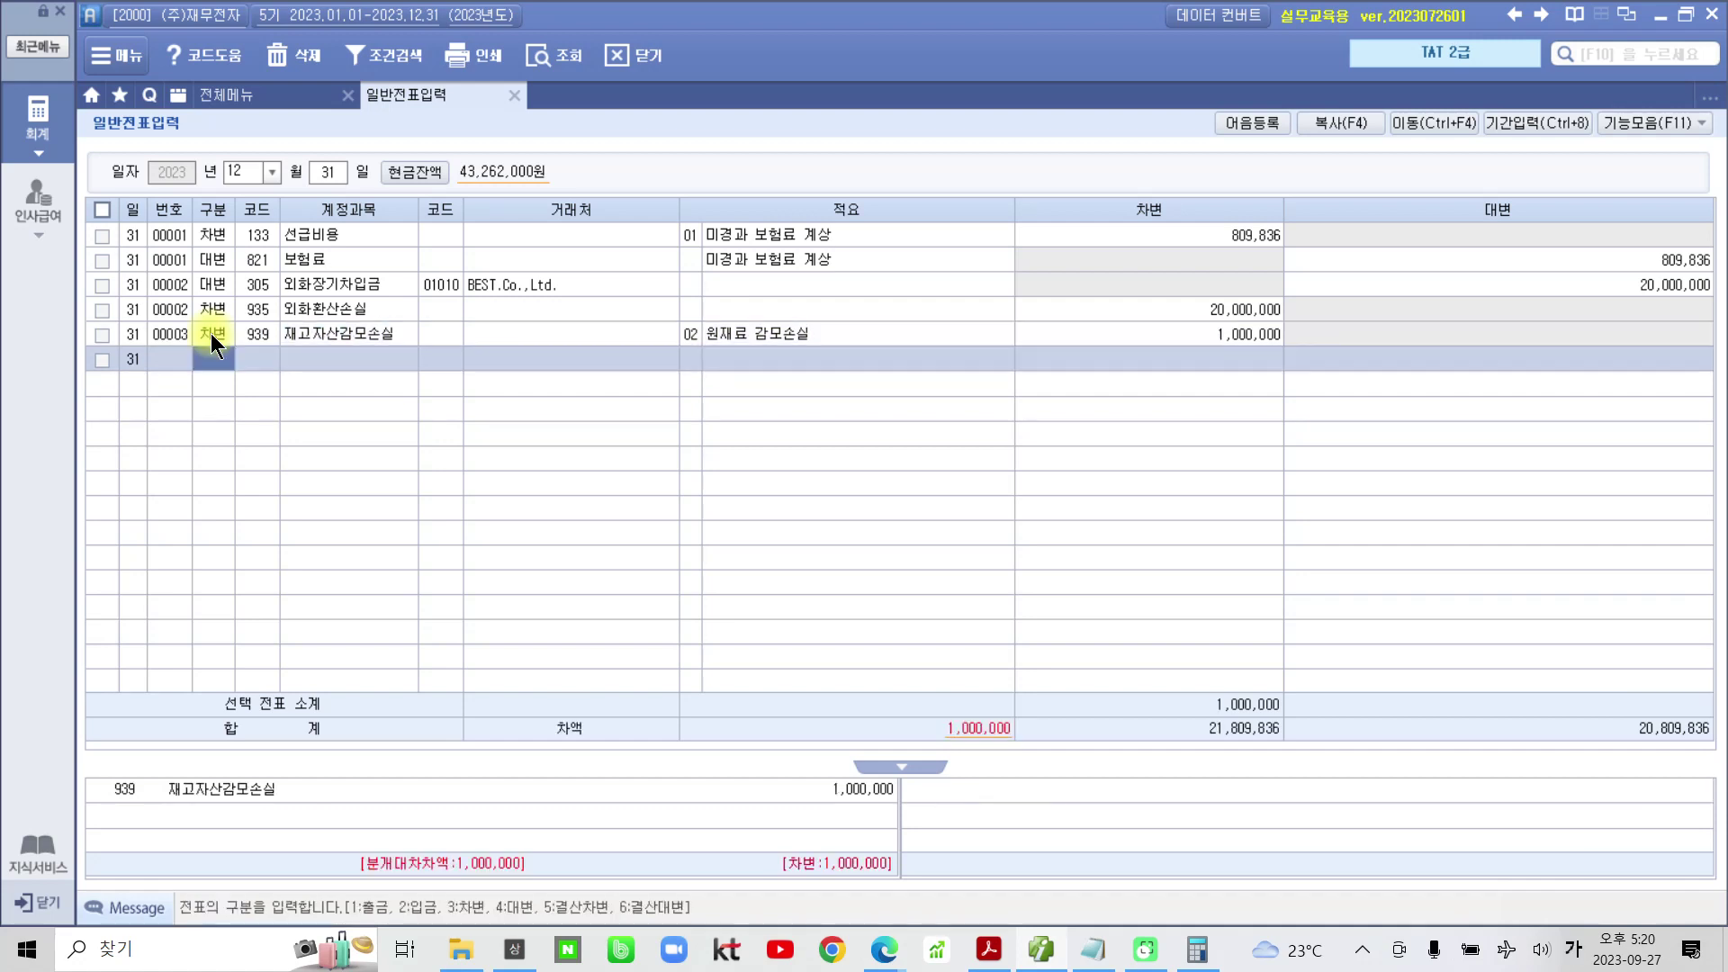
Add a 대변 line below it for 원재료 (153) and leave its 거래처 blank
text(4)
key(Return)
text(원재)
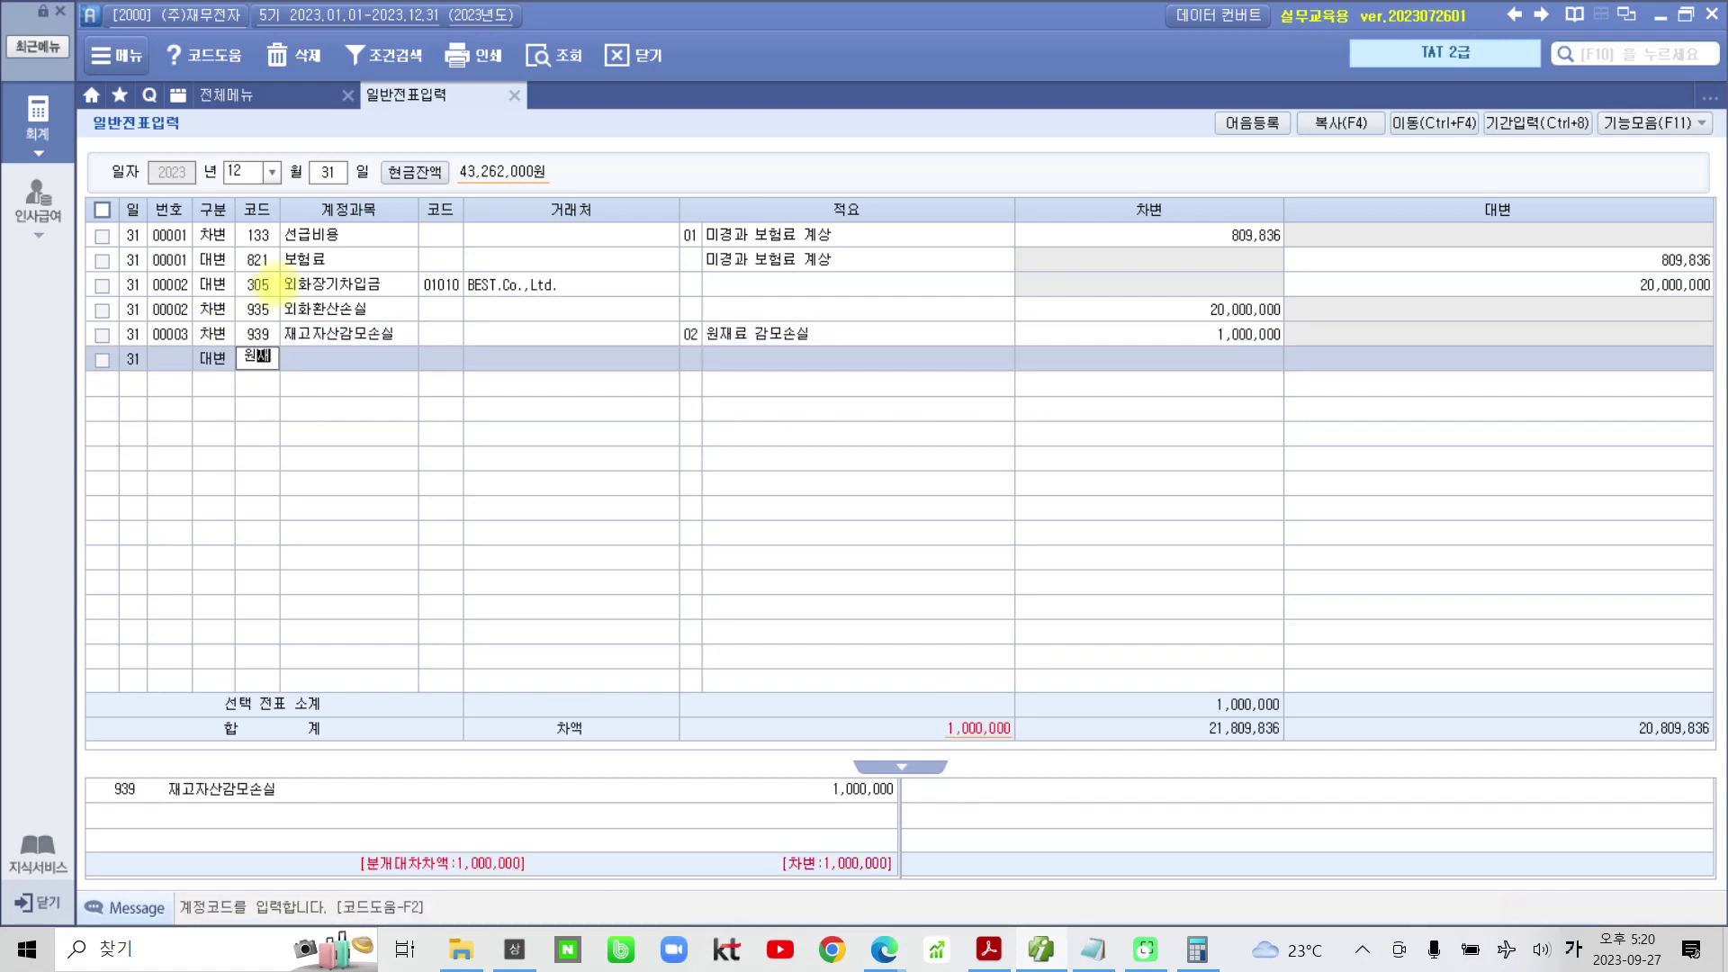
key(Return)
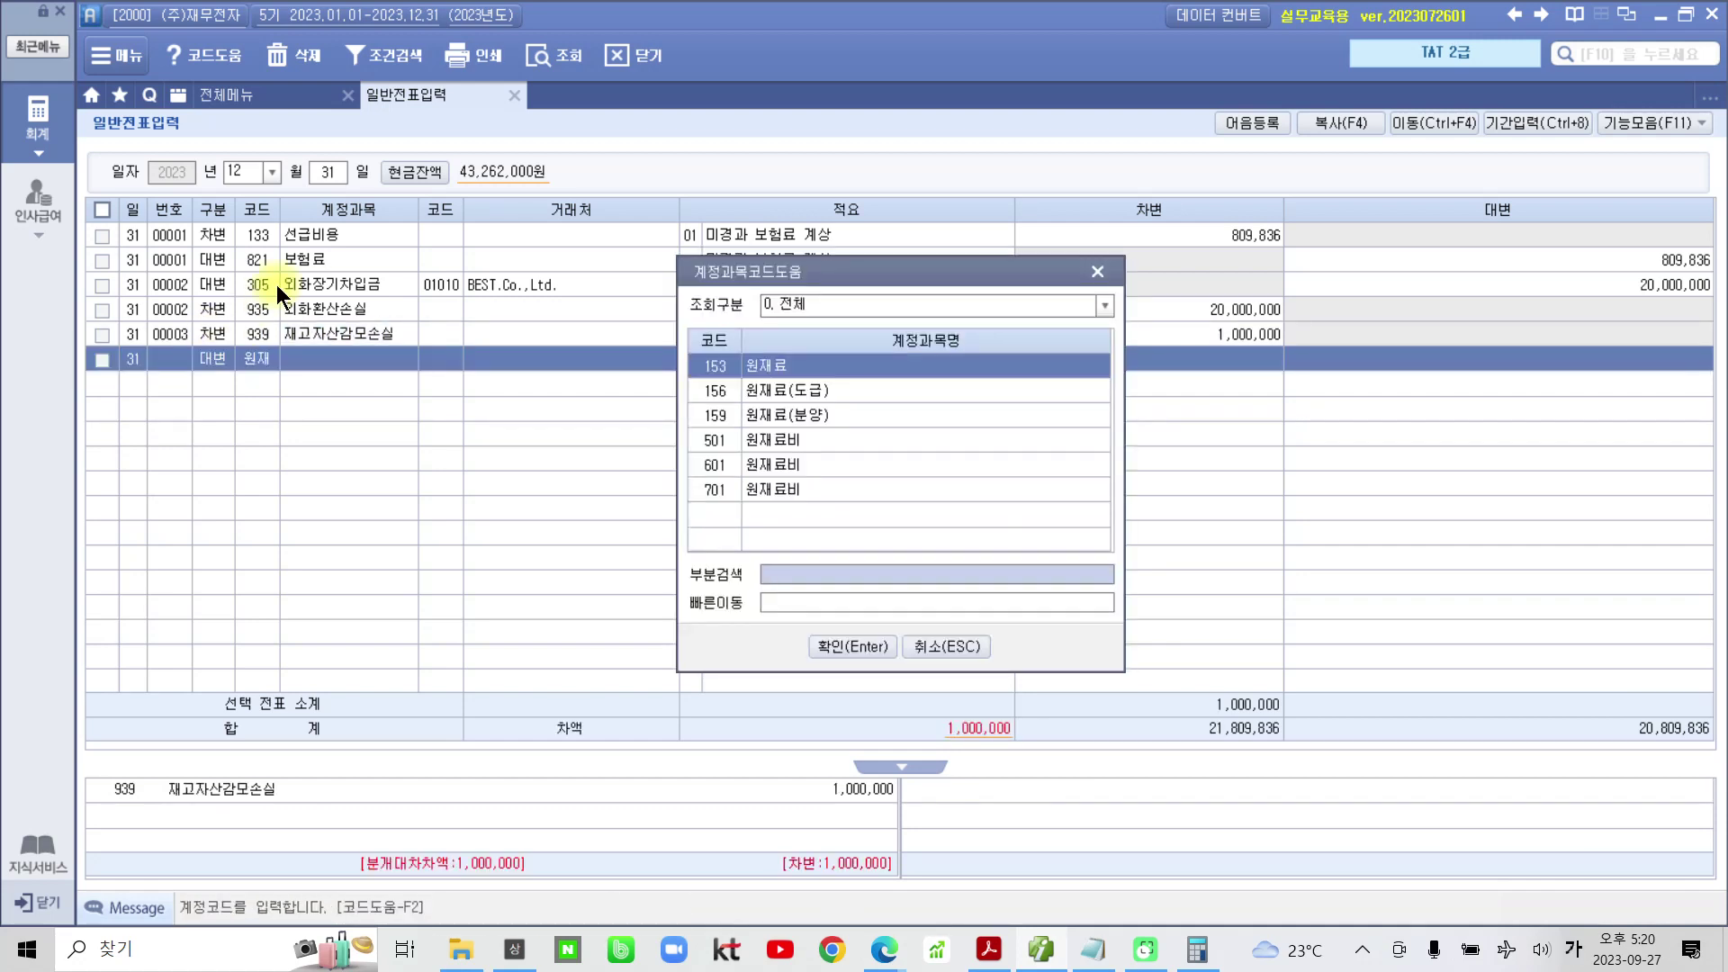
key(Return)
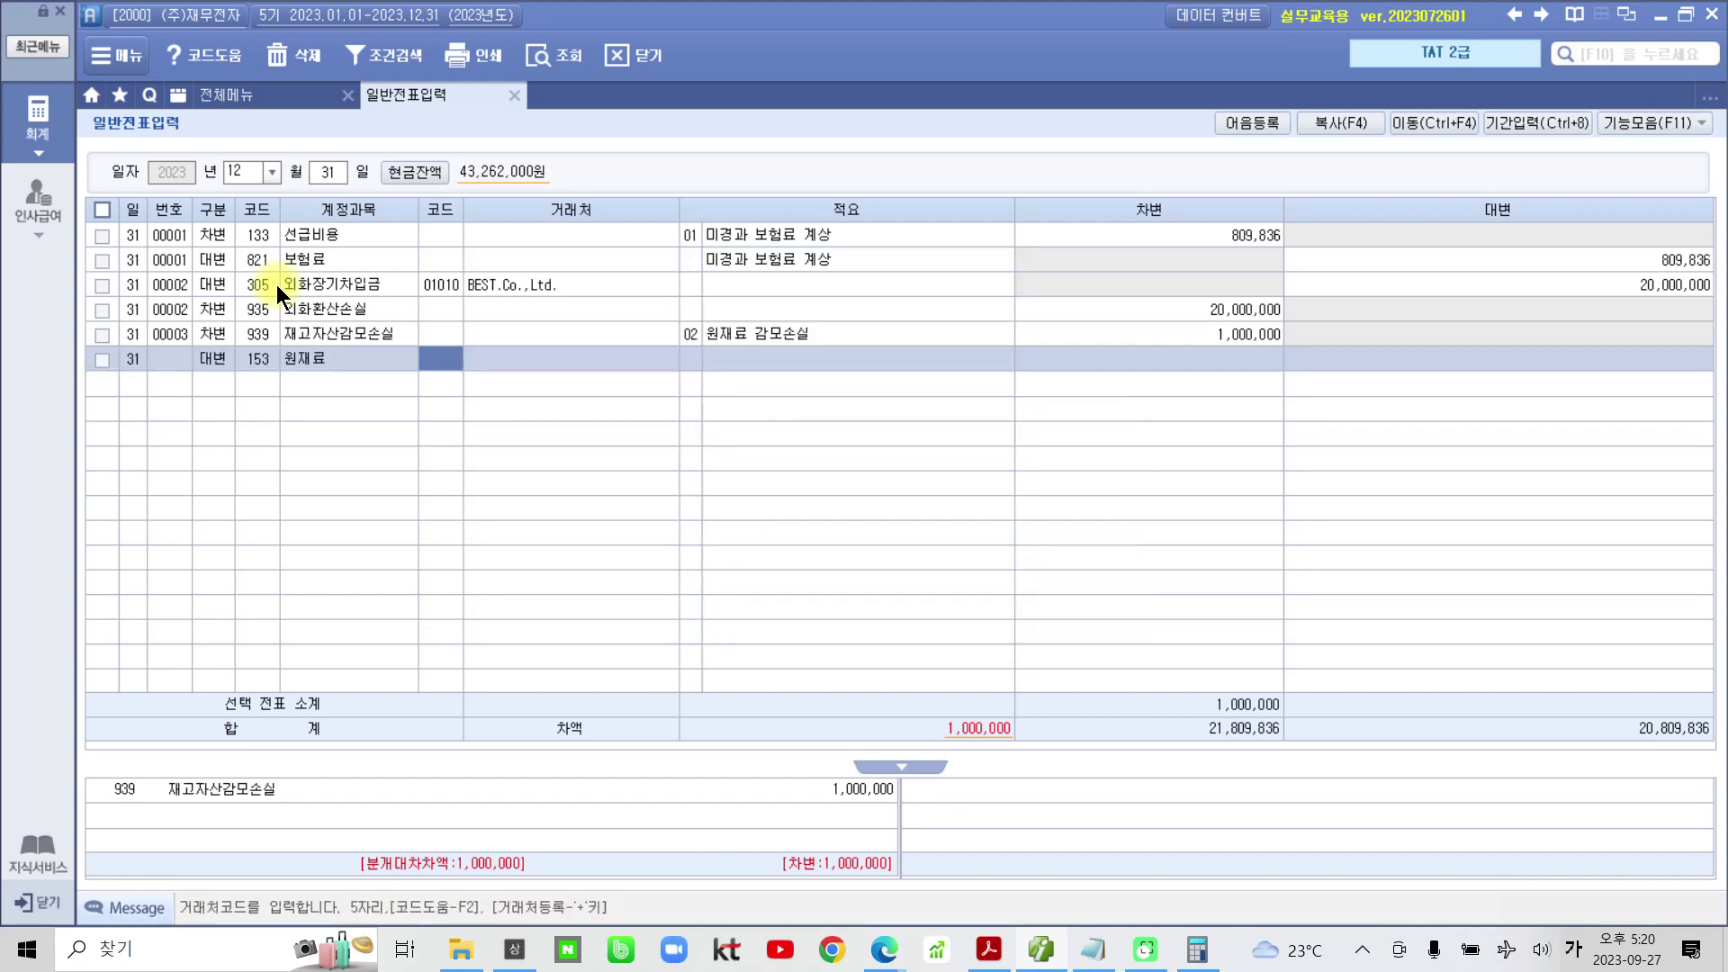
key(Return)
key(Return)
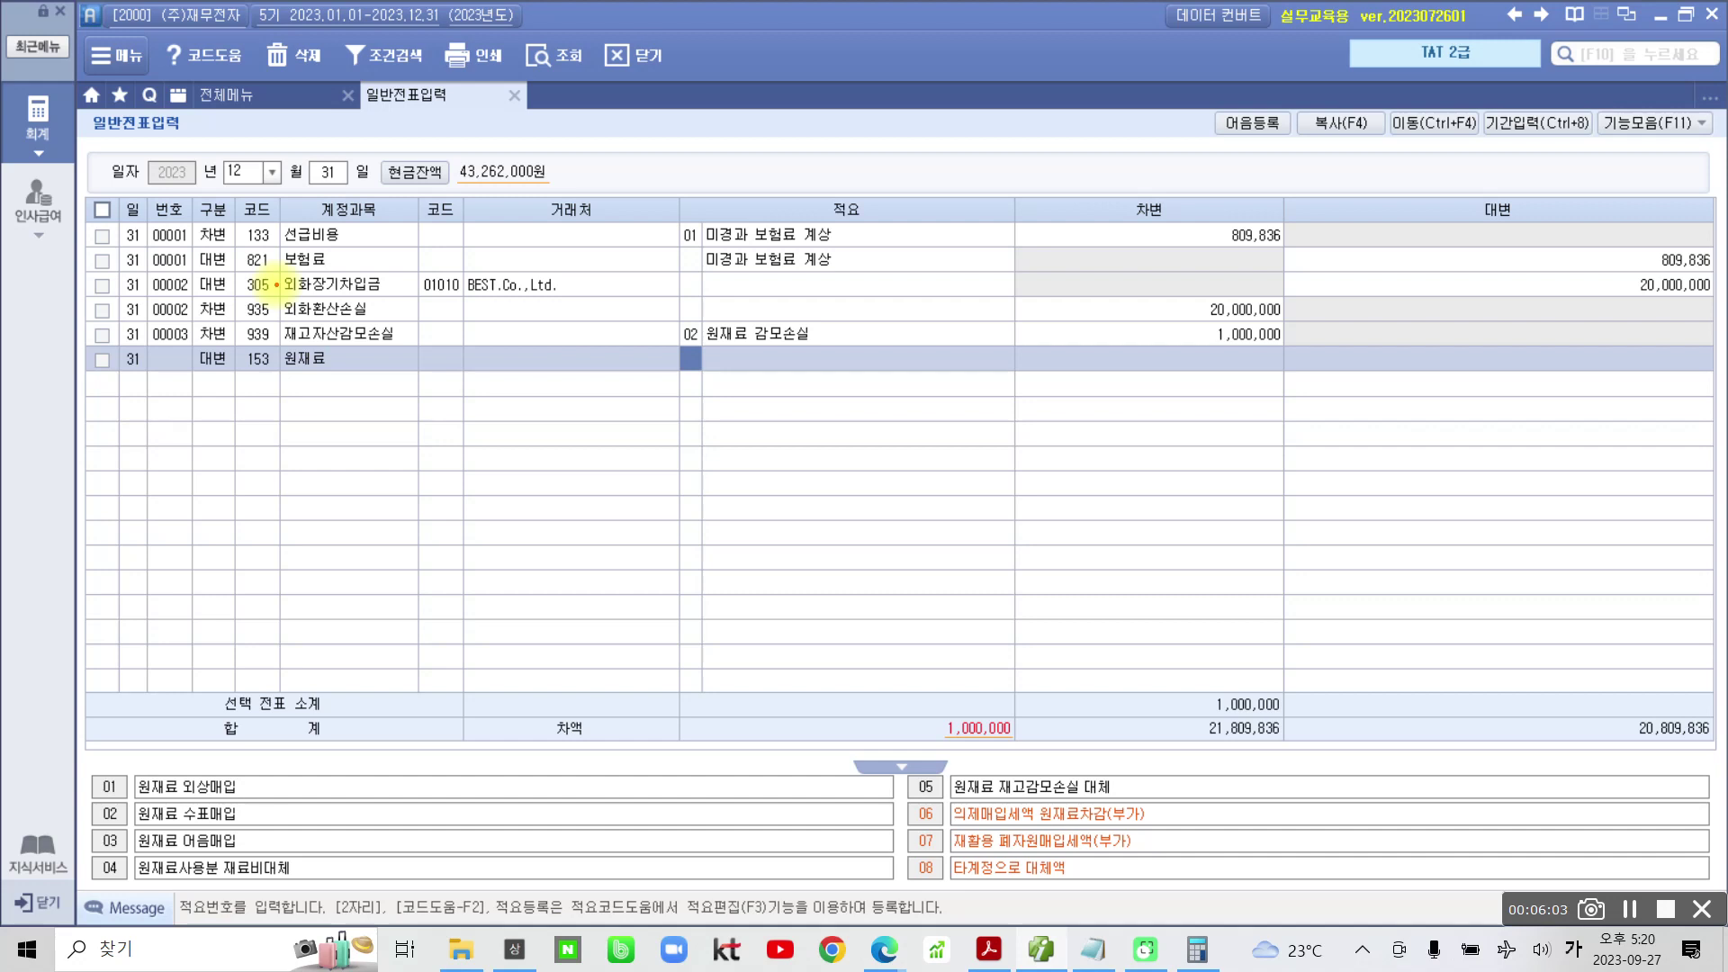
Circle 적요 option 08 타계정으로 대체액, write 8 at the 원재료 line's 적요 code, and clear the markings
mouse_move(886, 857)
mouse_down()
mouse_move(871, 877)
mouse_move(1098, 898)
mouse_move(1087, 842)
mouse_move(875, 846)
mouse_up()
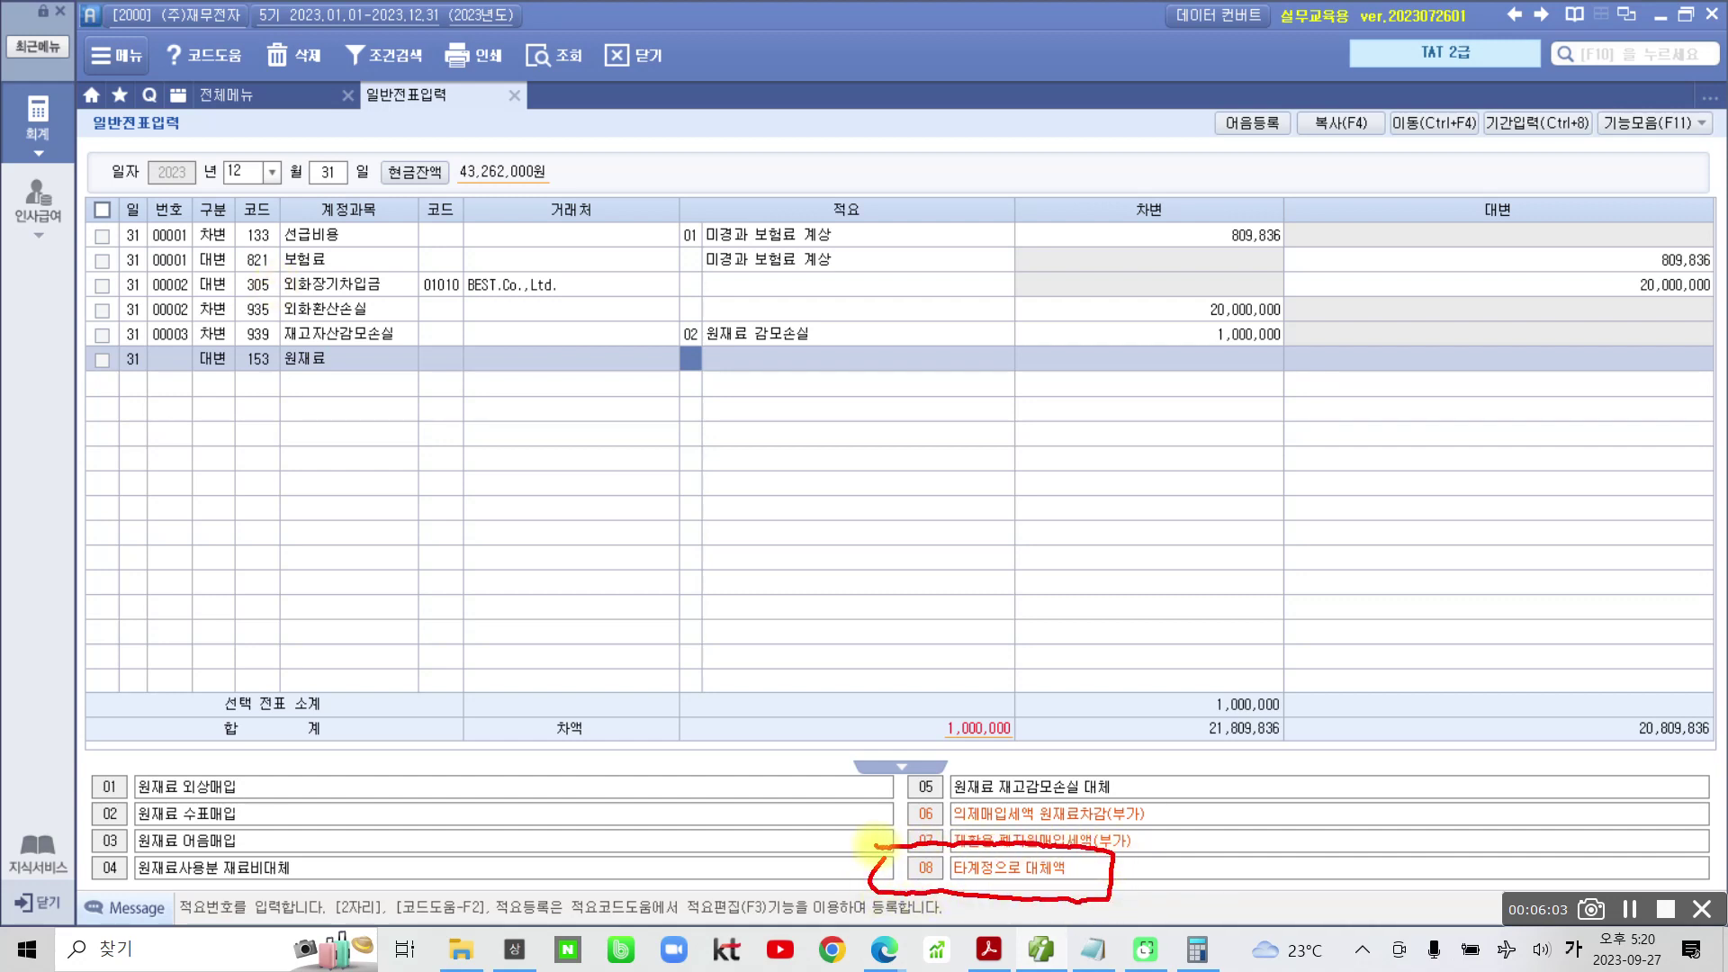
drag(682, 344, 686, 369)
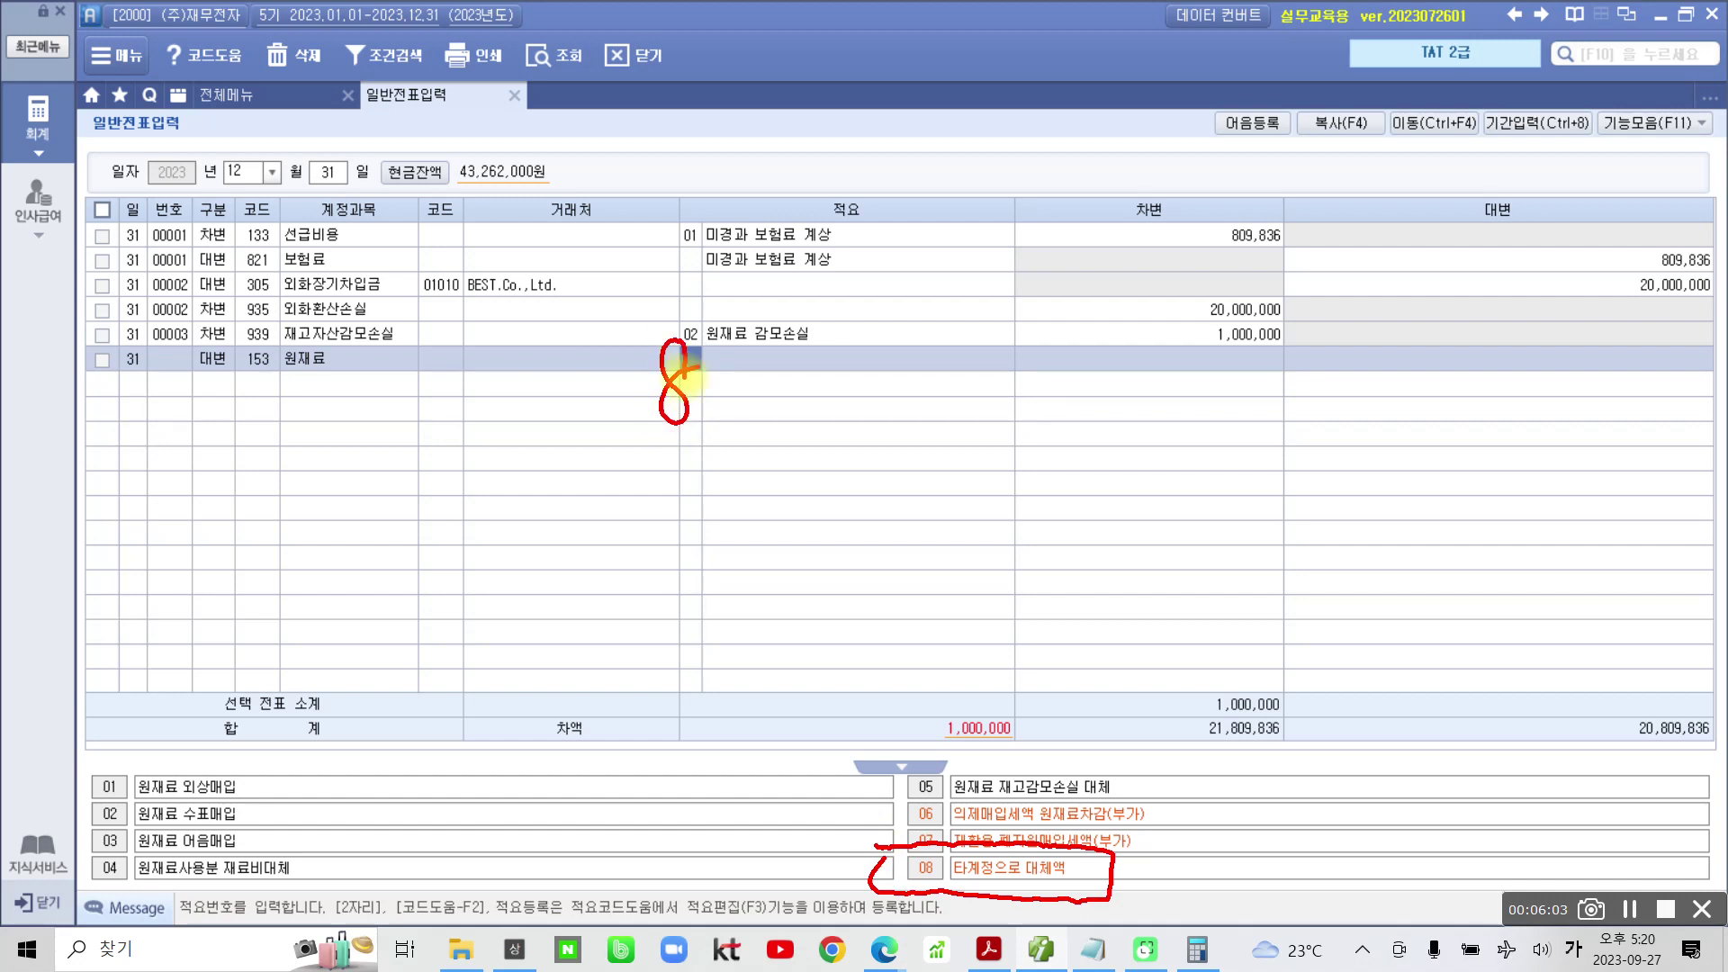
key(Escape)
Set the 원재료 line's 적요 to 08 타계정으로 대체액 and enter 1,000,000 as its credit amount
text(8)
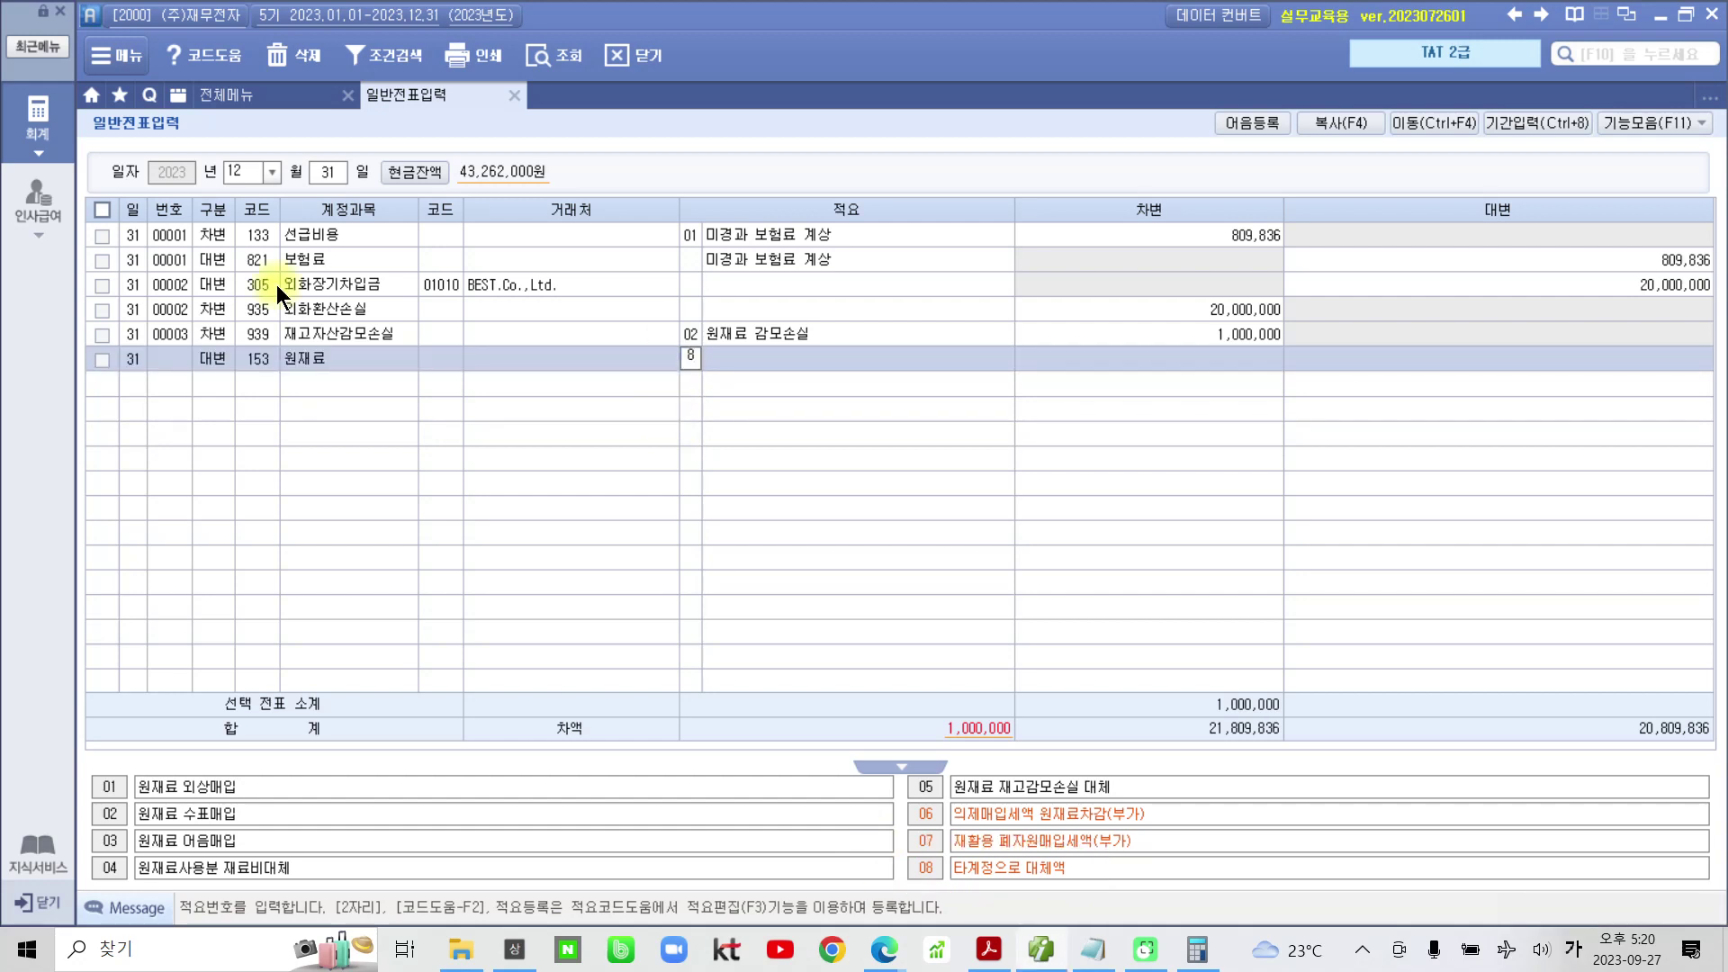
key(Return)
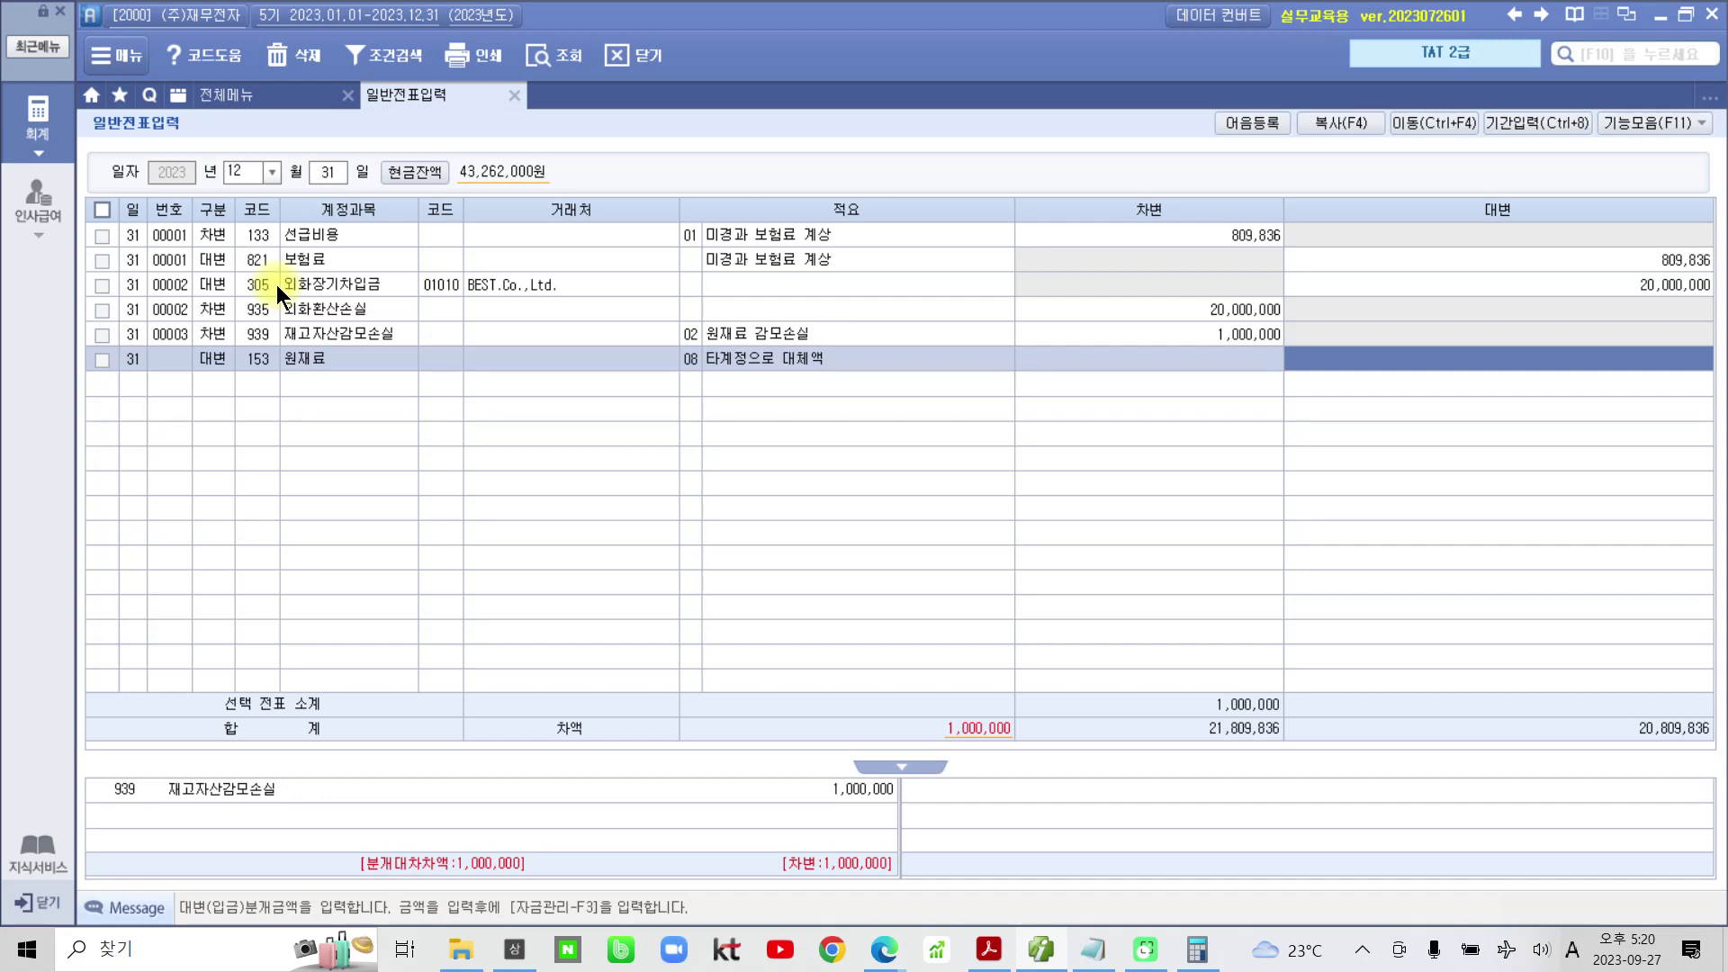
text(1)
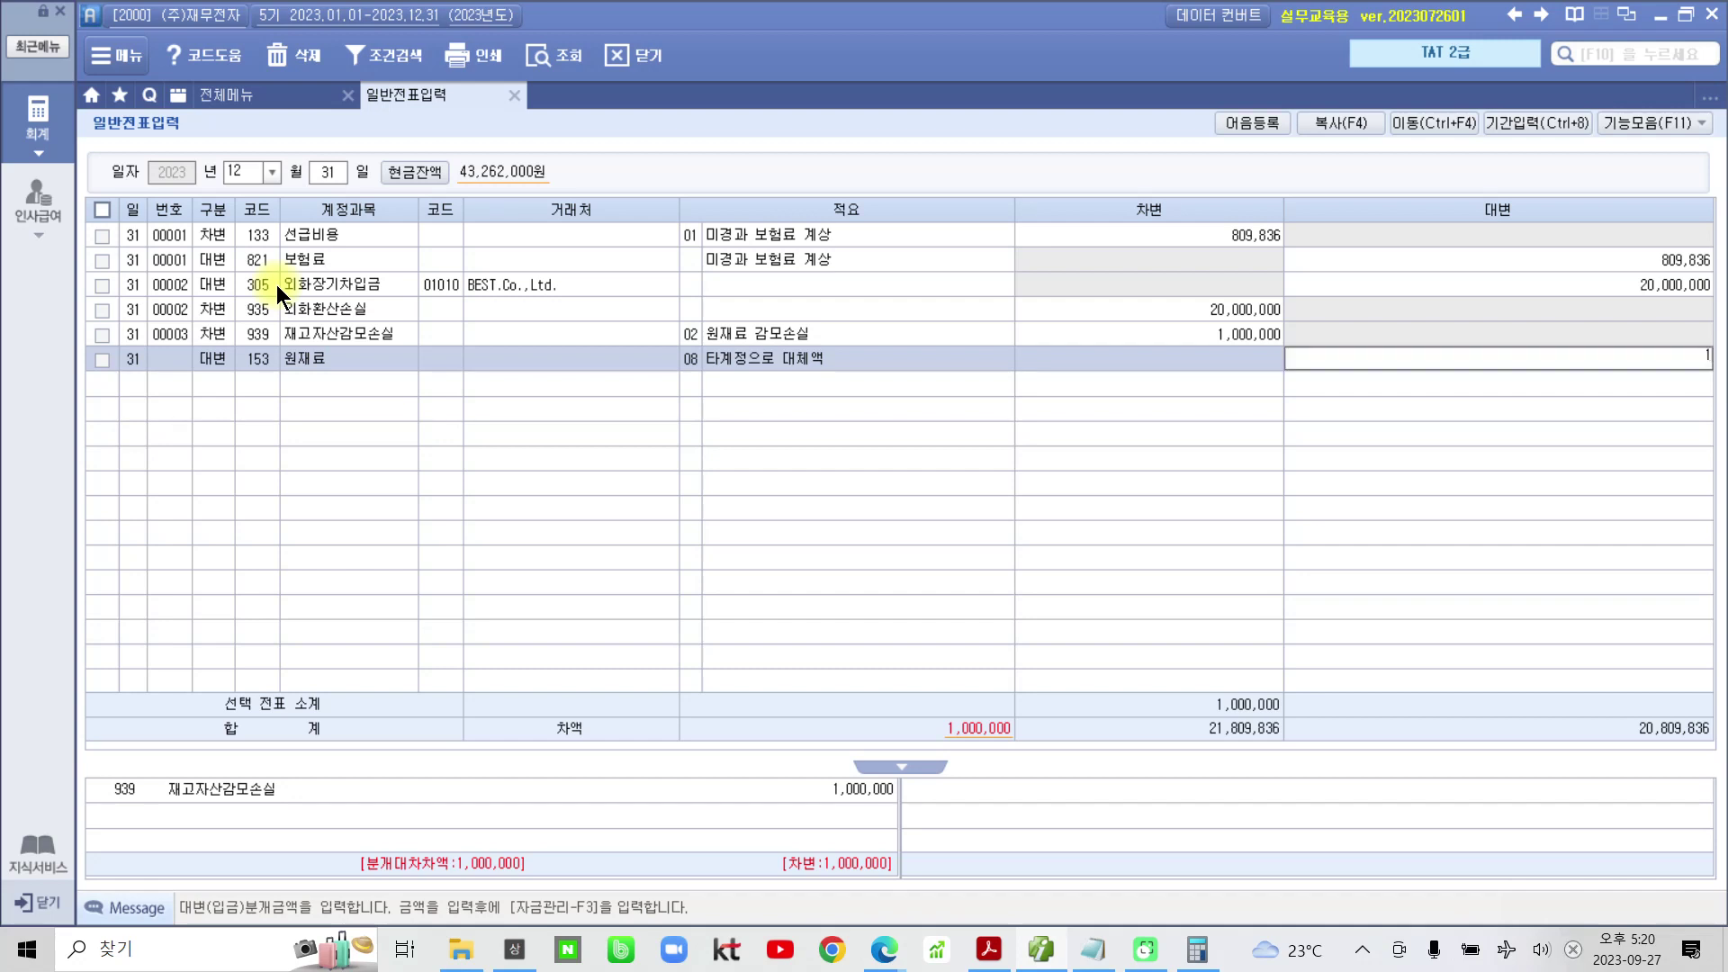
text(,000,000)
key(Return)
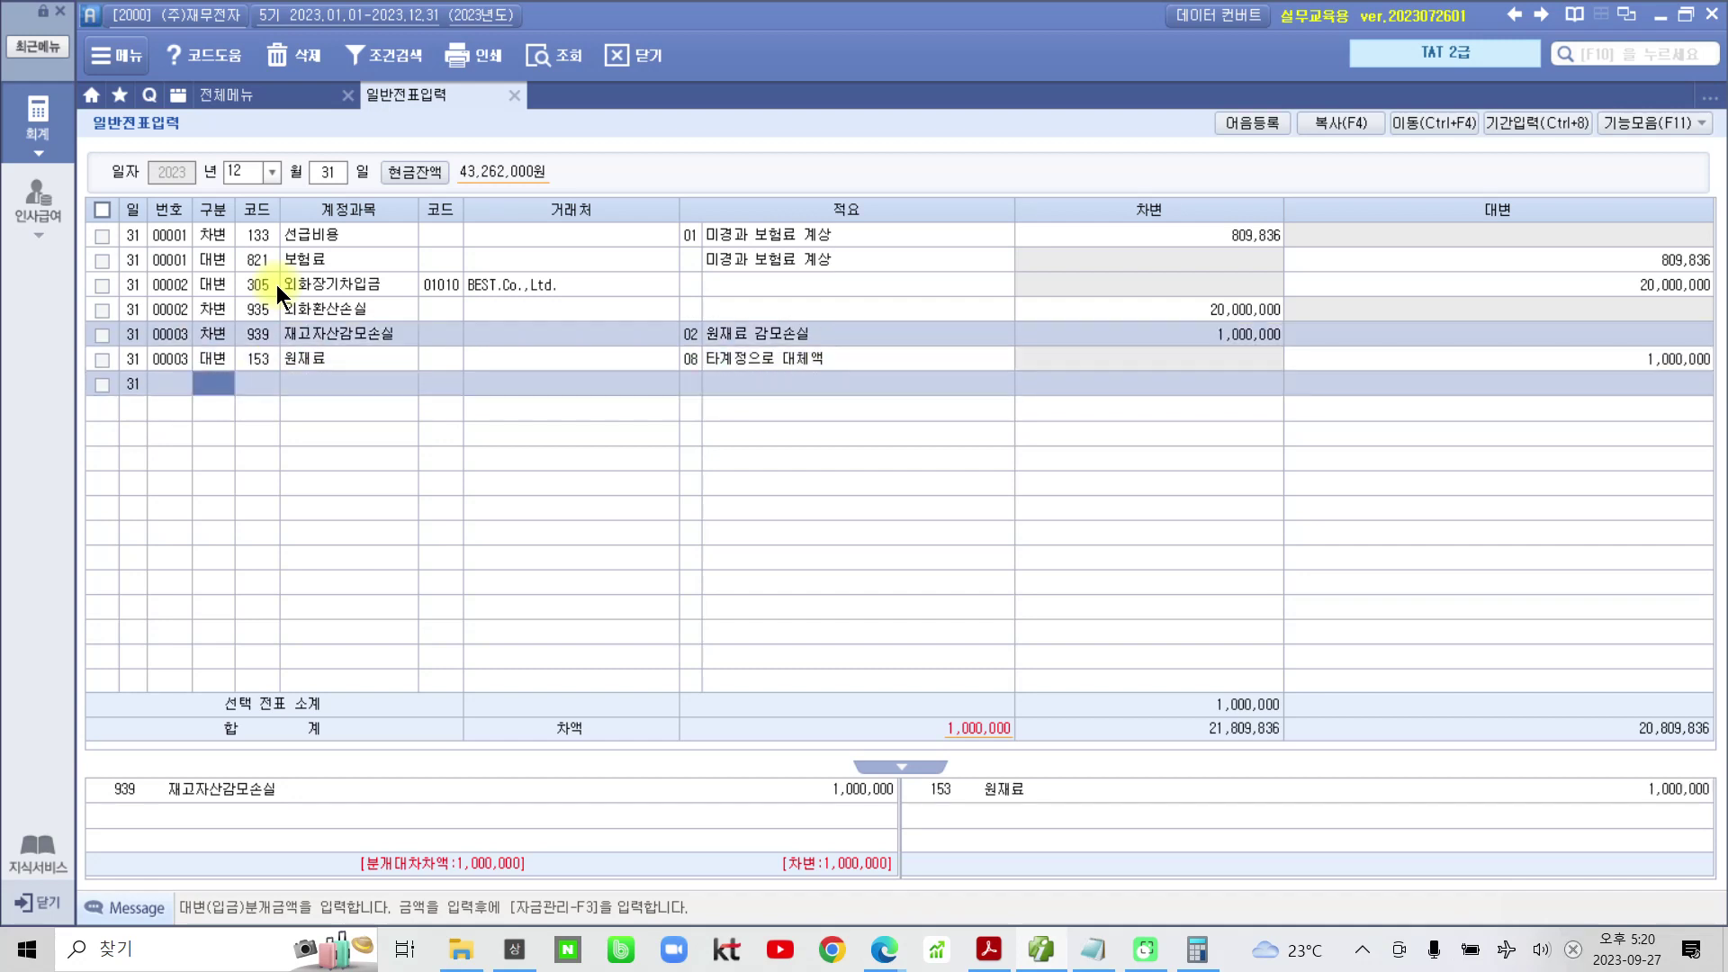
key(Up)
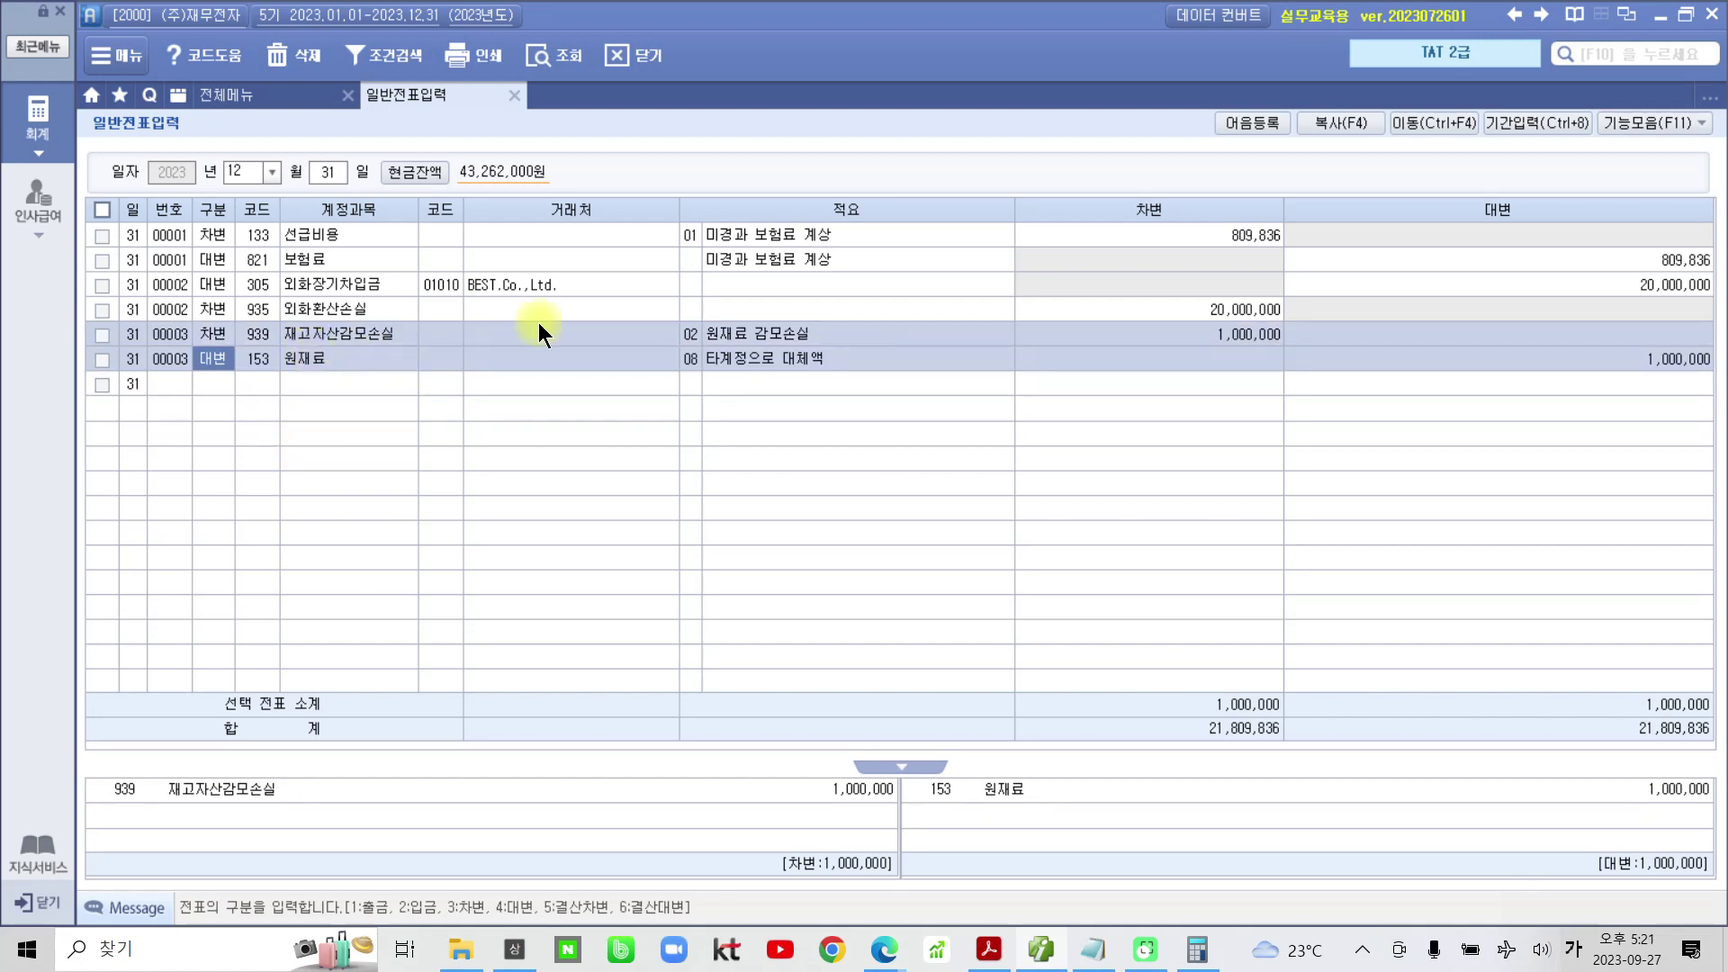
Switch back to the exercise PDF in Acrobat and read item 4 on 감가상각비 from 고정자산등록
mouse_move(1151, 961)
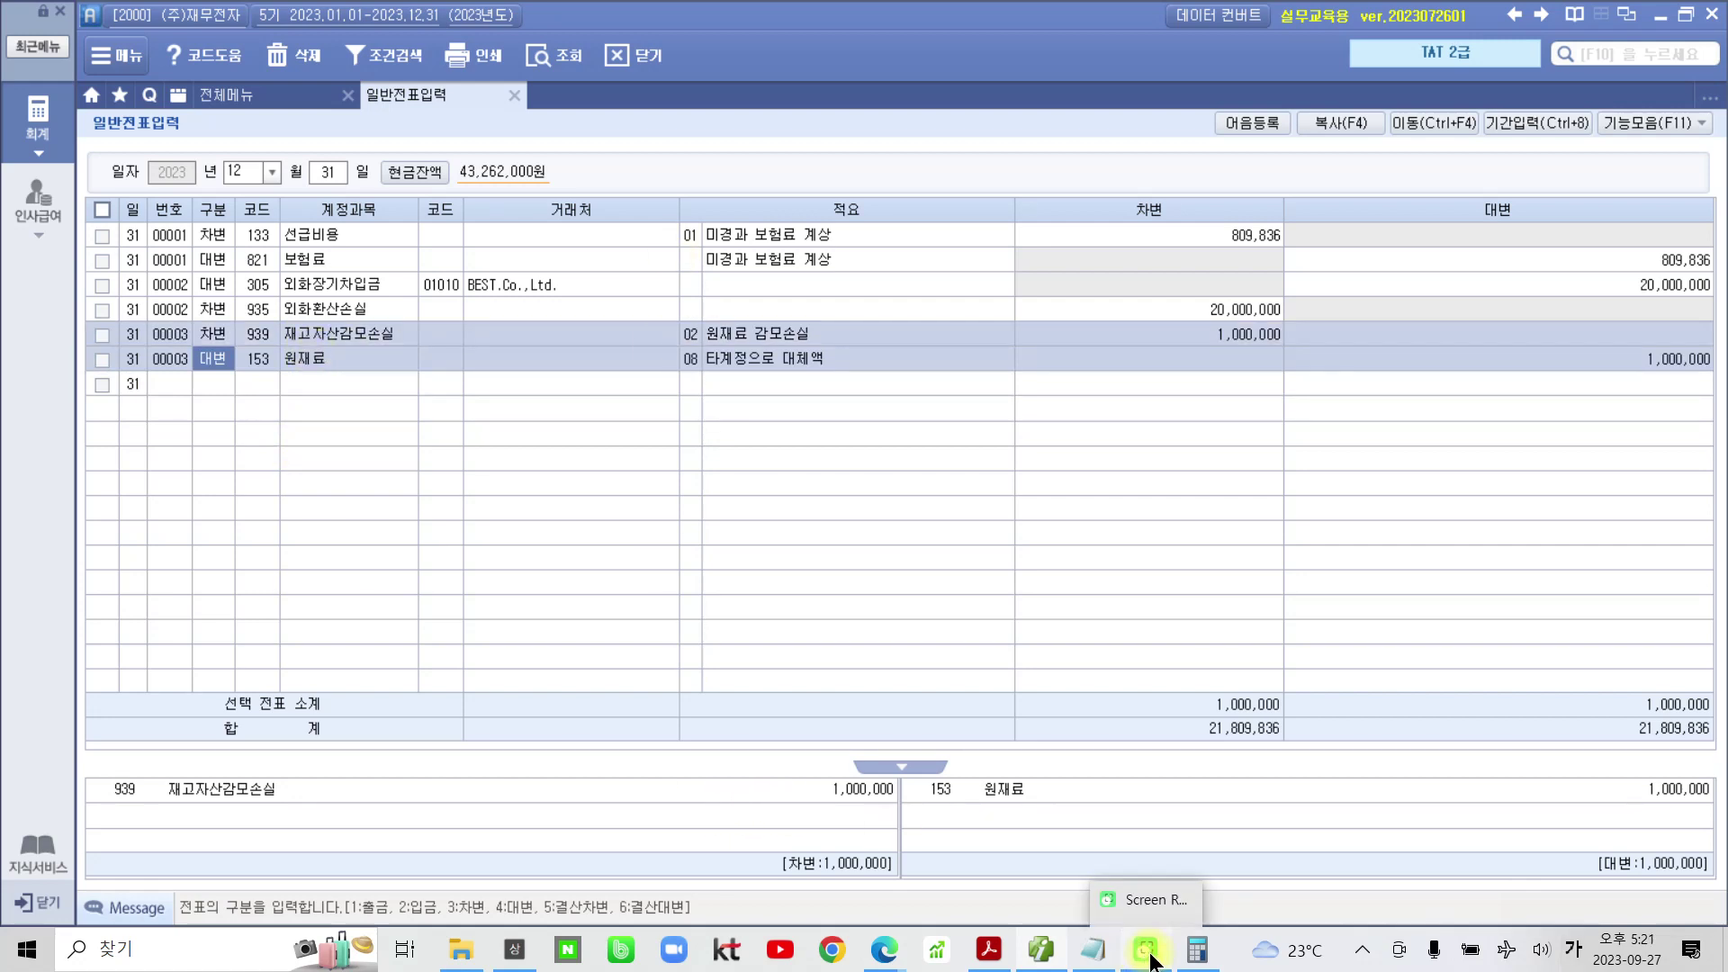
click(990, 950)
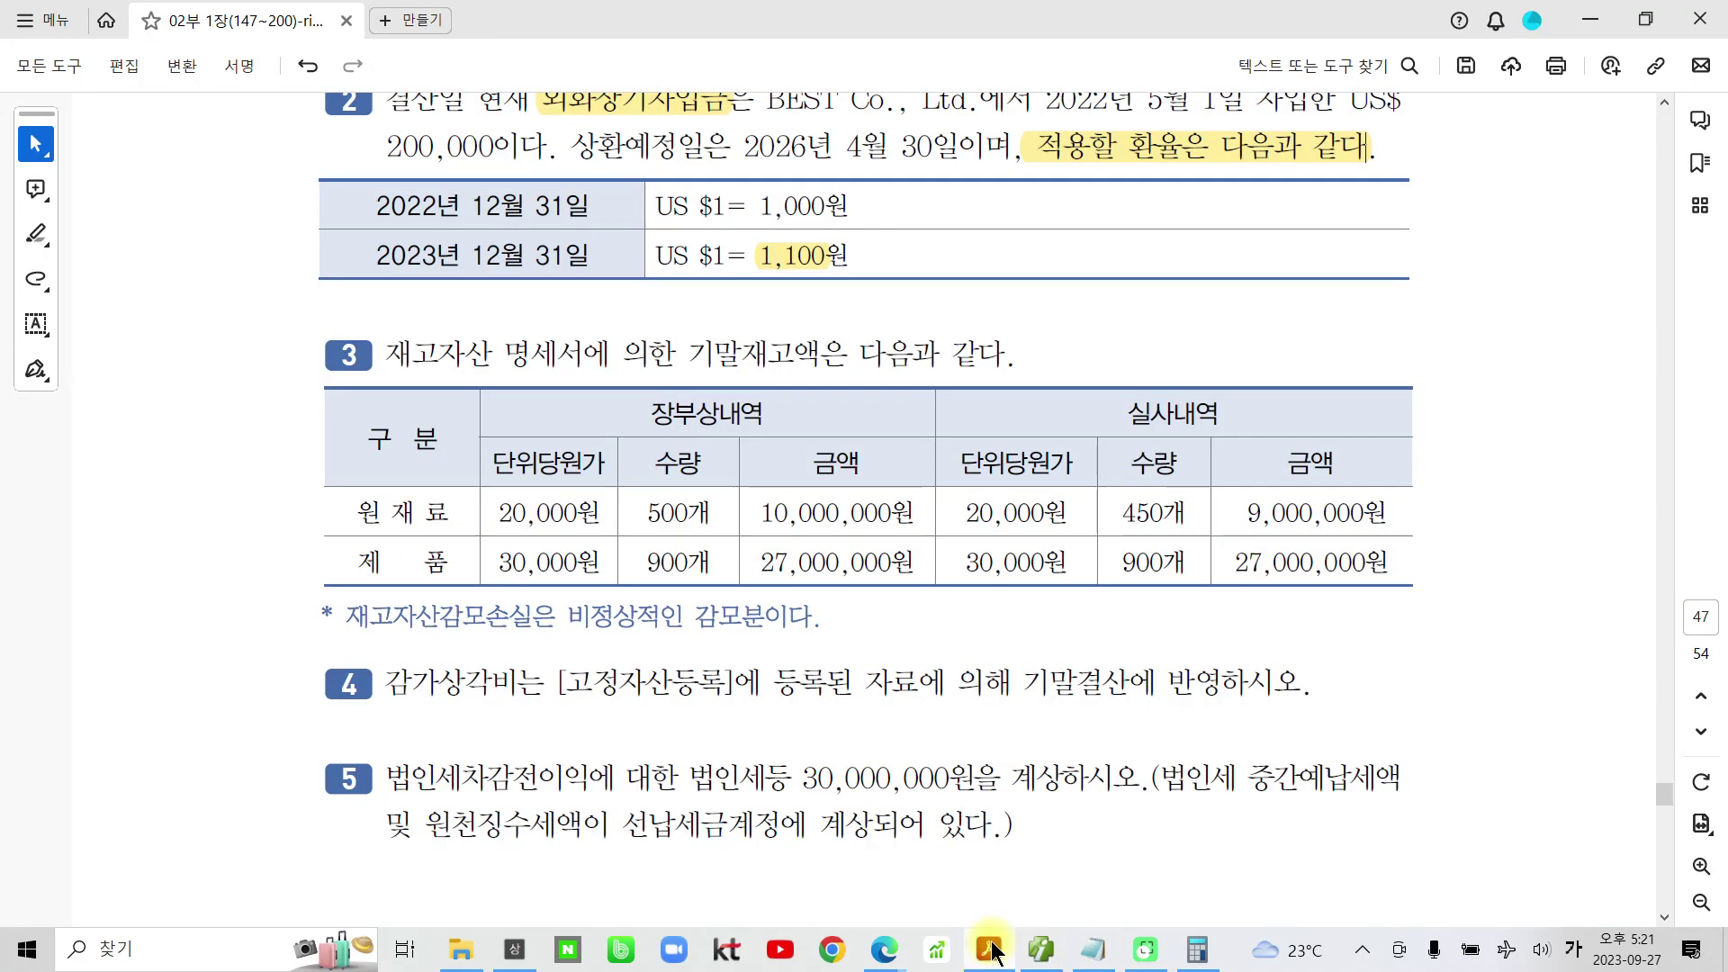
scroll(776, 660, down, 3)
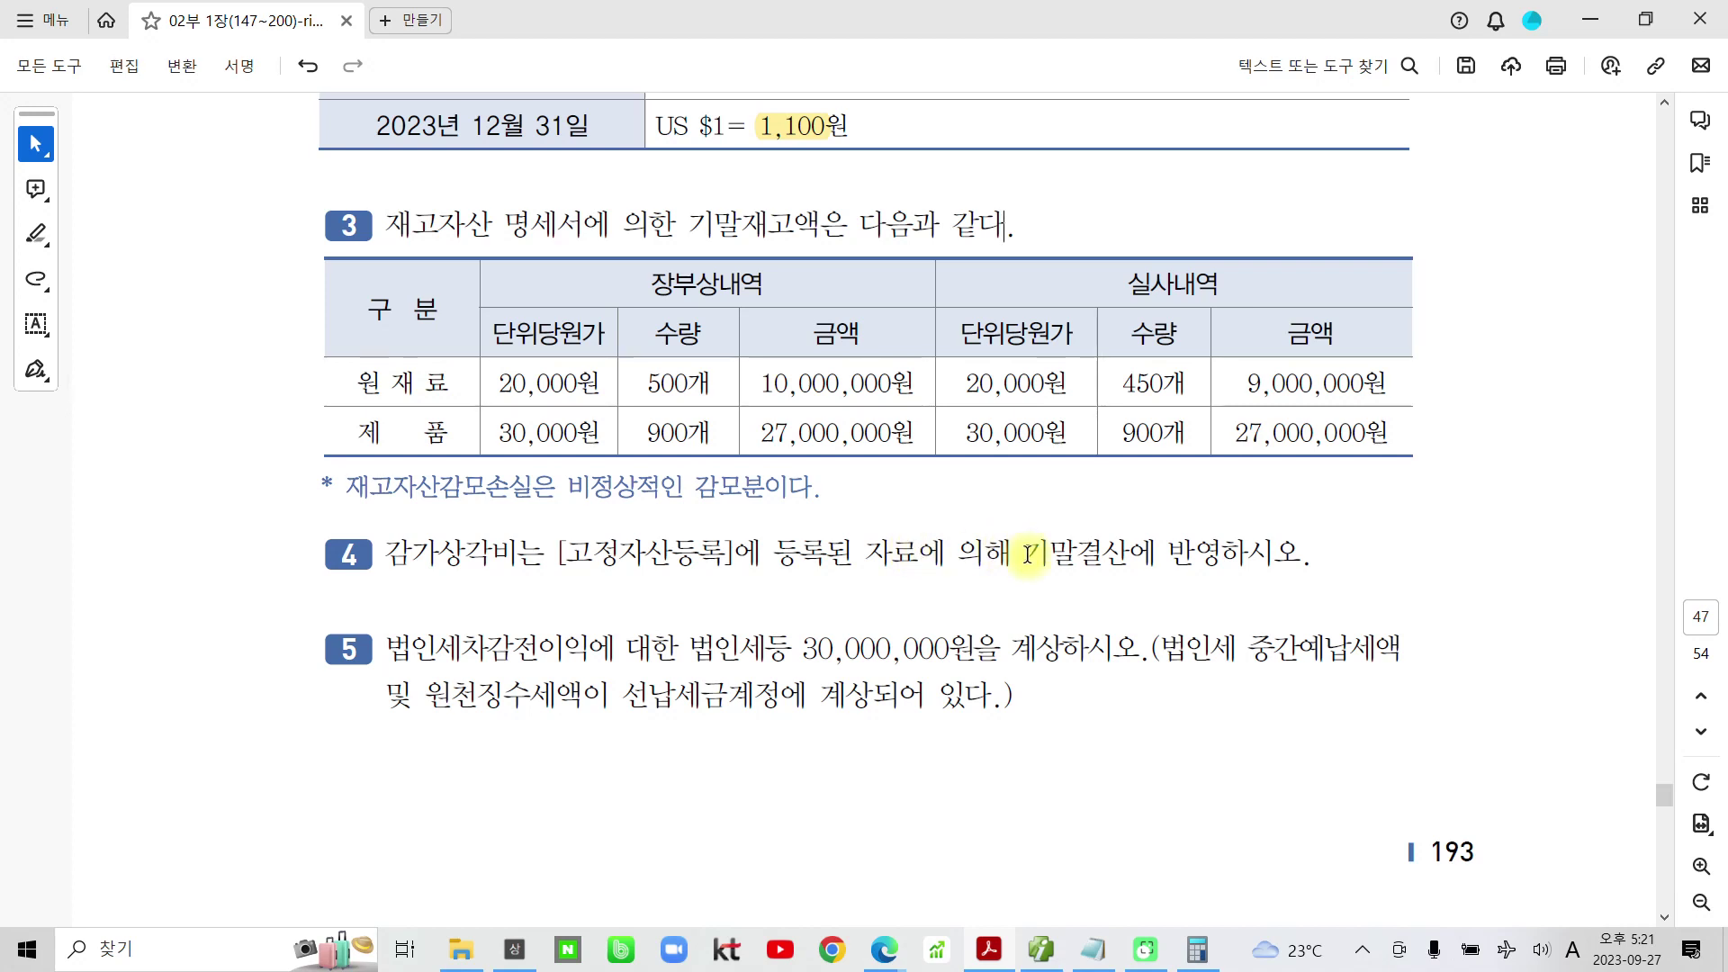
In item 5 of the exercise, highlight 법인세등 30,000,000원을 and 선납세금, and circle 선납세금 in red
scroll(1034, 565, down, 1)
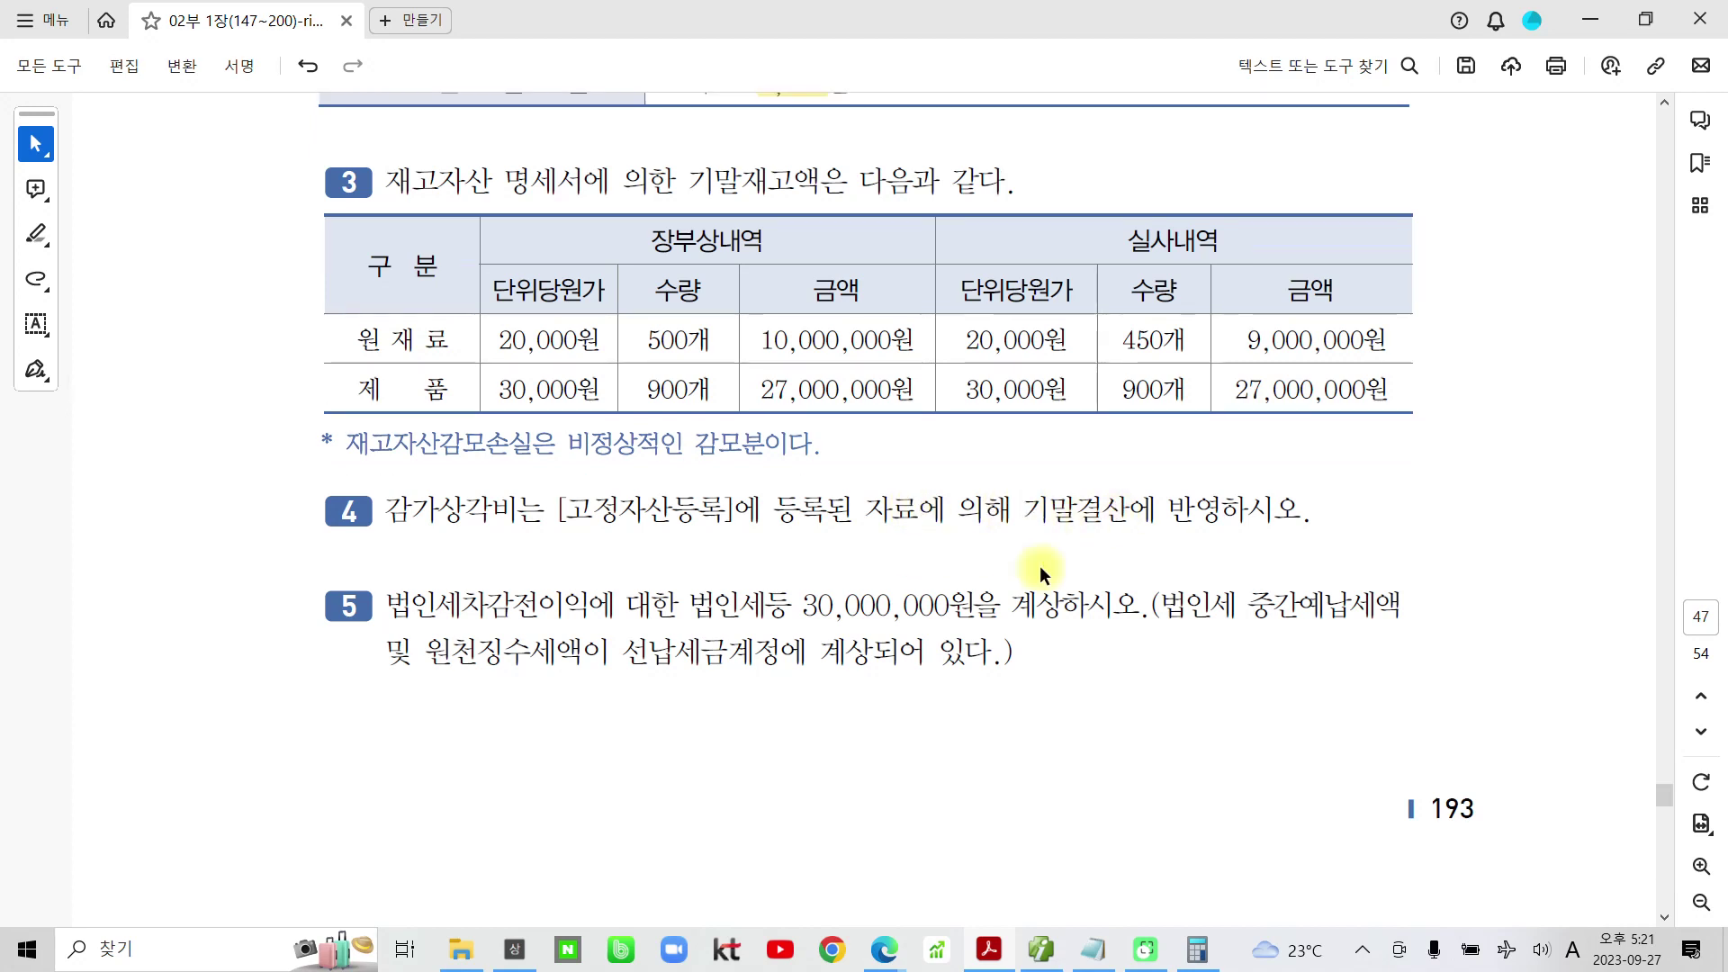
scroll(423, 607, down, 2)
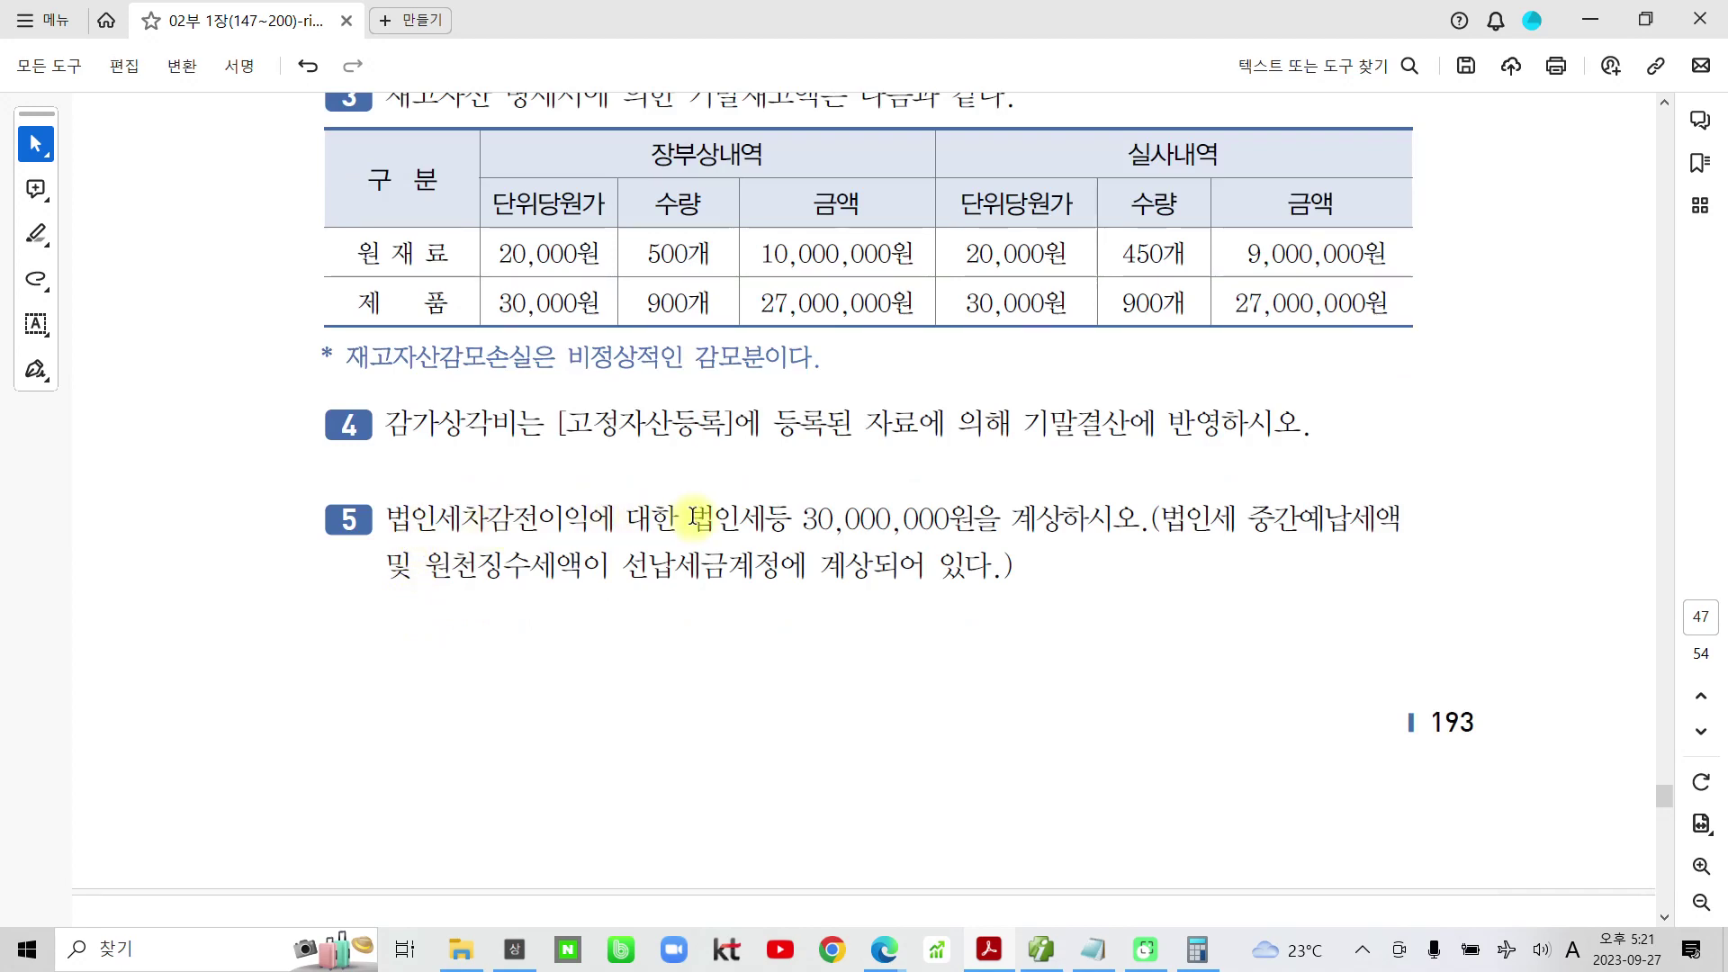
drag(689, 519, 985, 520)
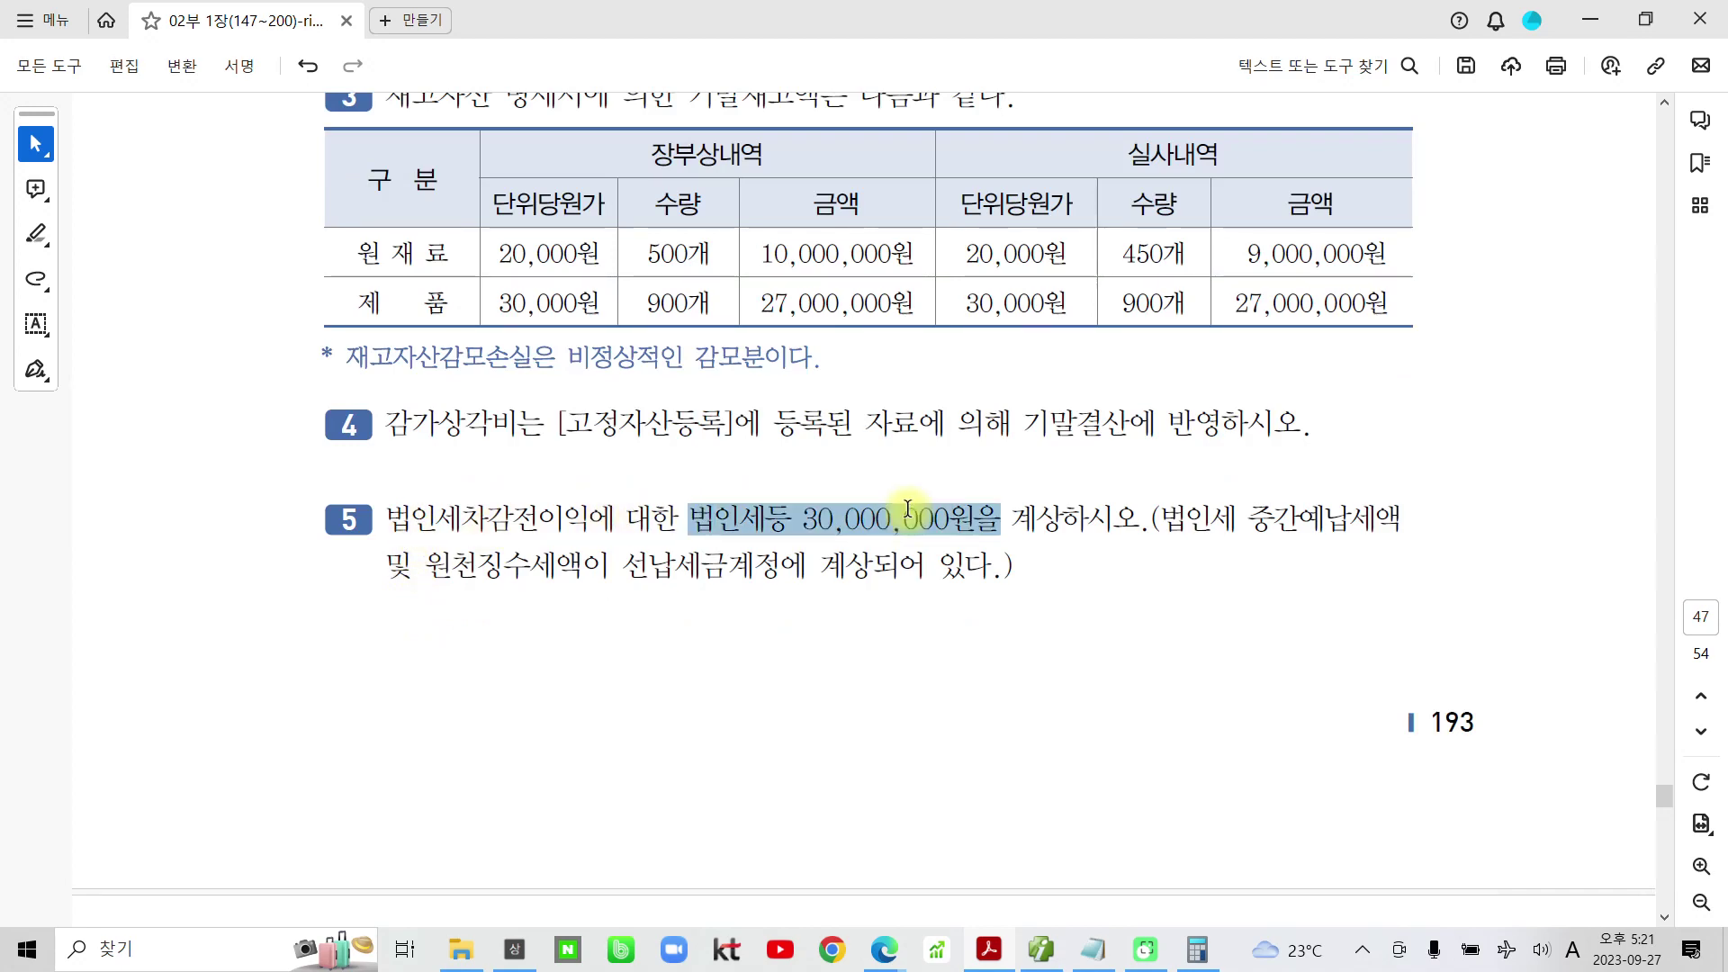
click(941, 479)
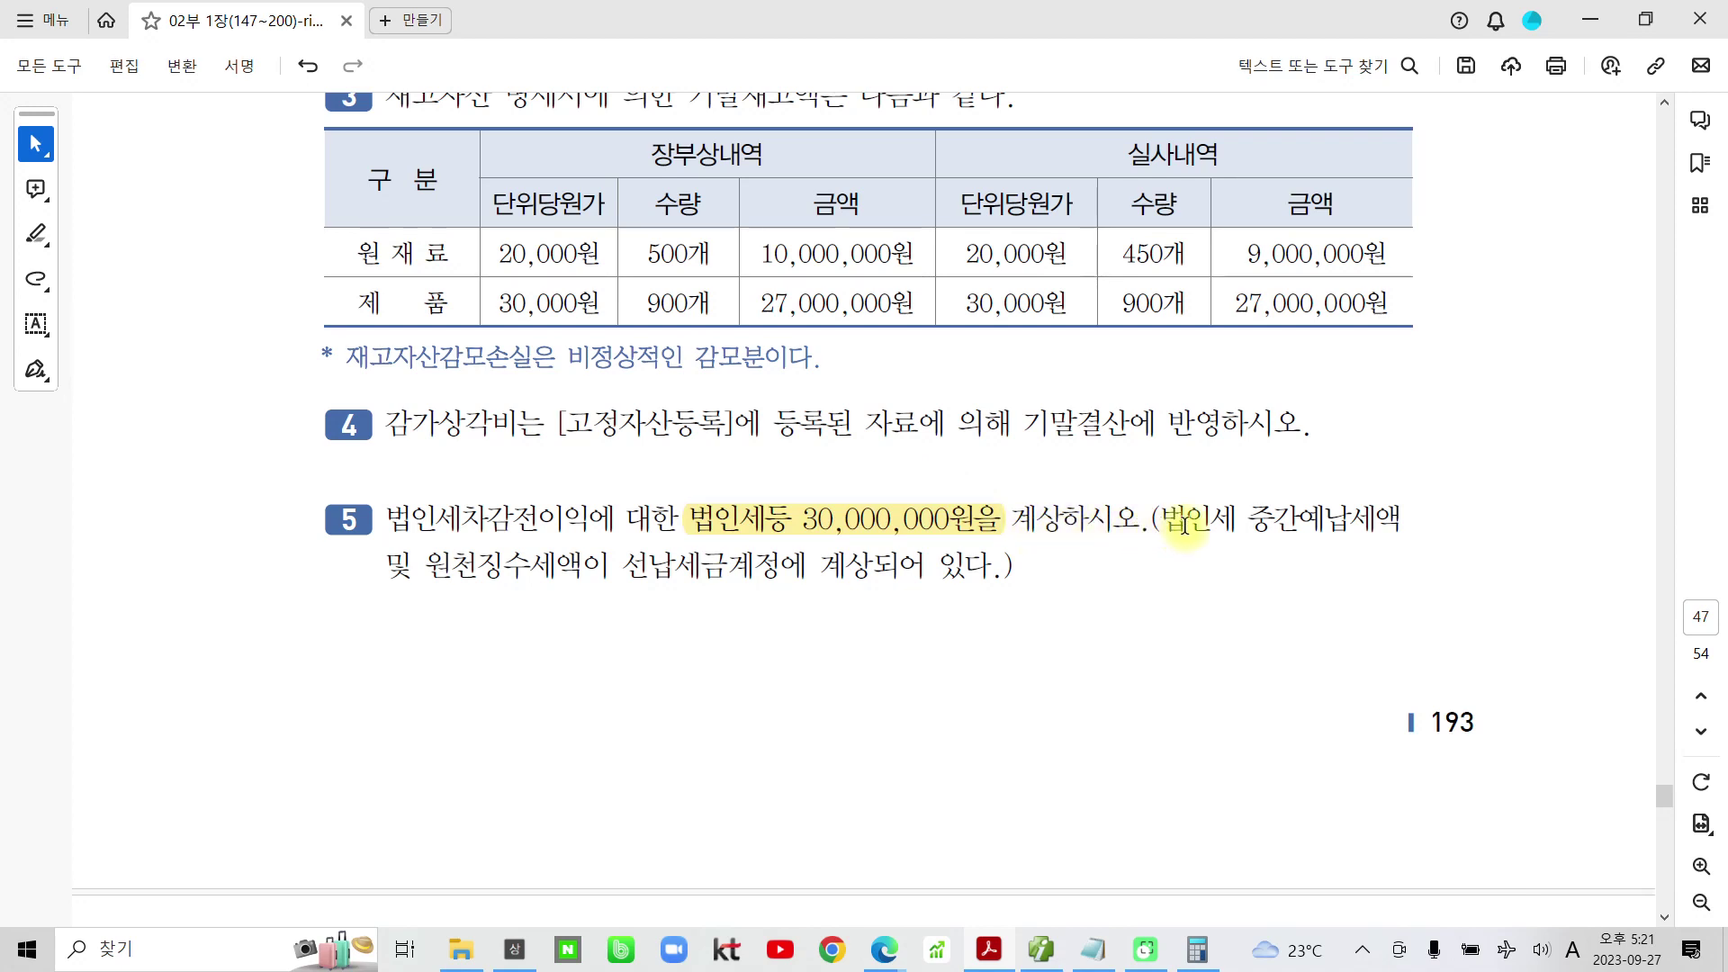
drag(1185, 521, 1404, 522)
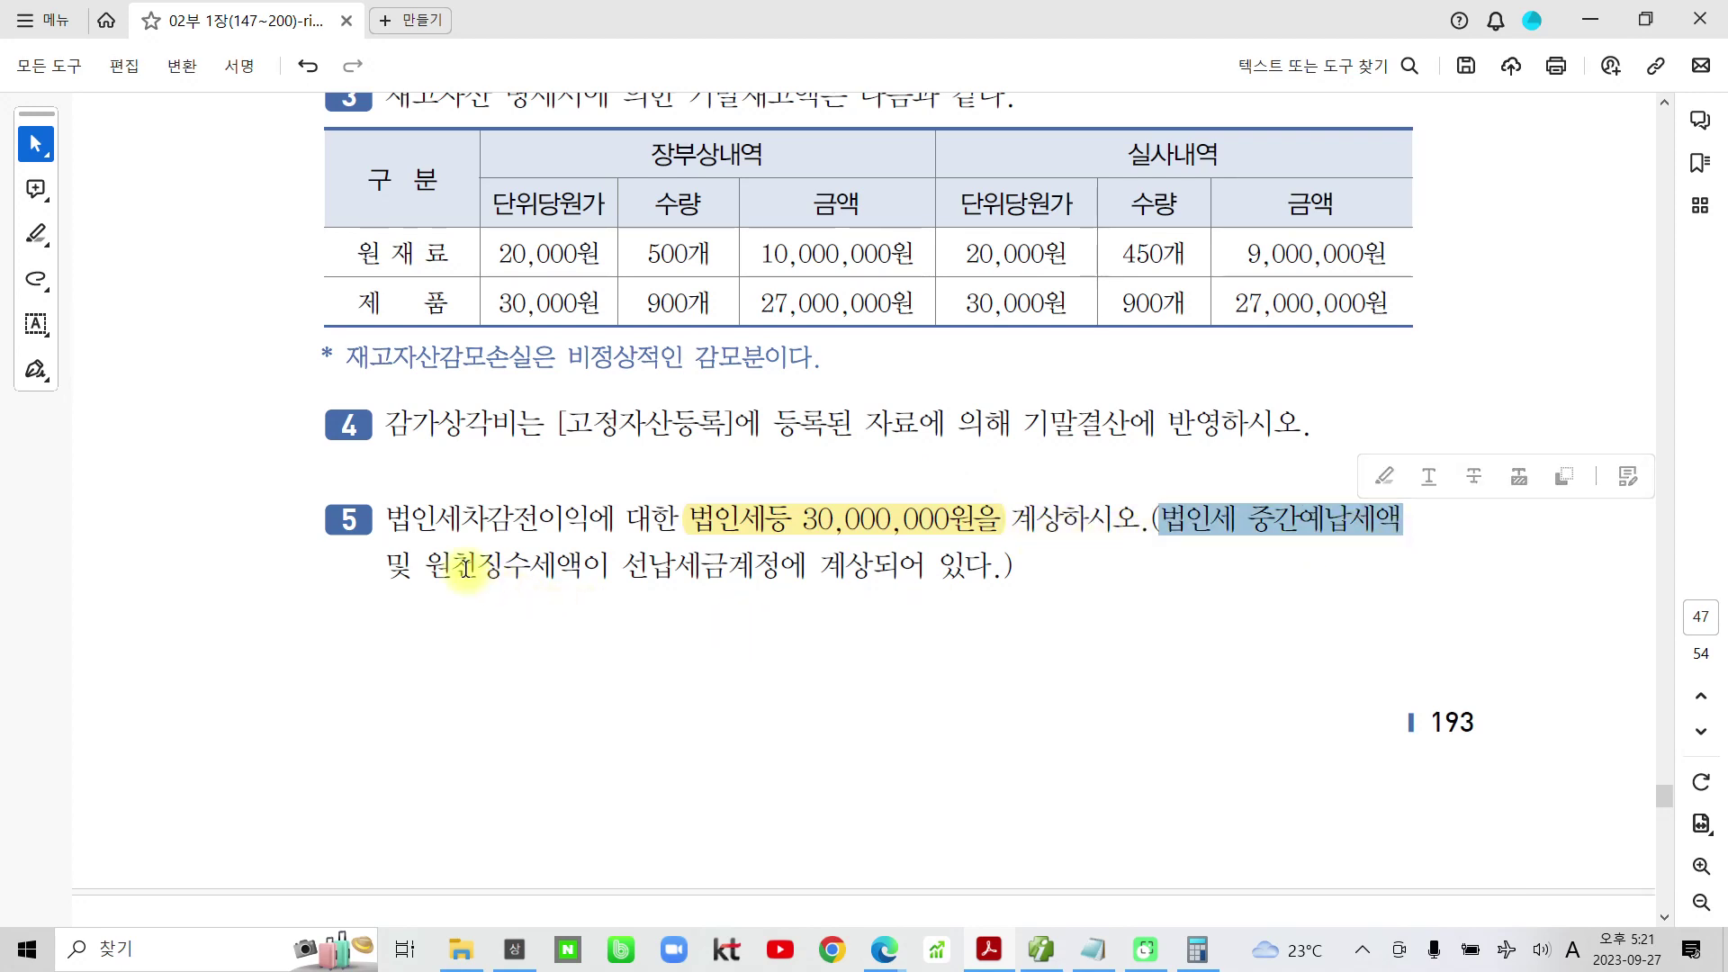
drag(442, 570, 729, 567)
click(760, 520)
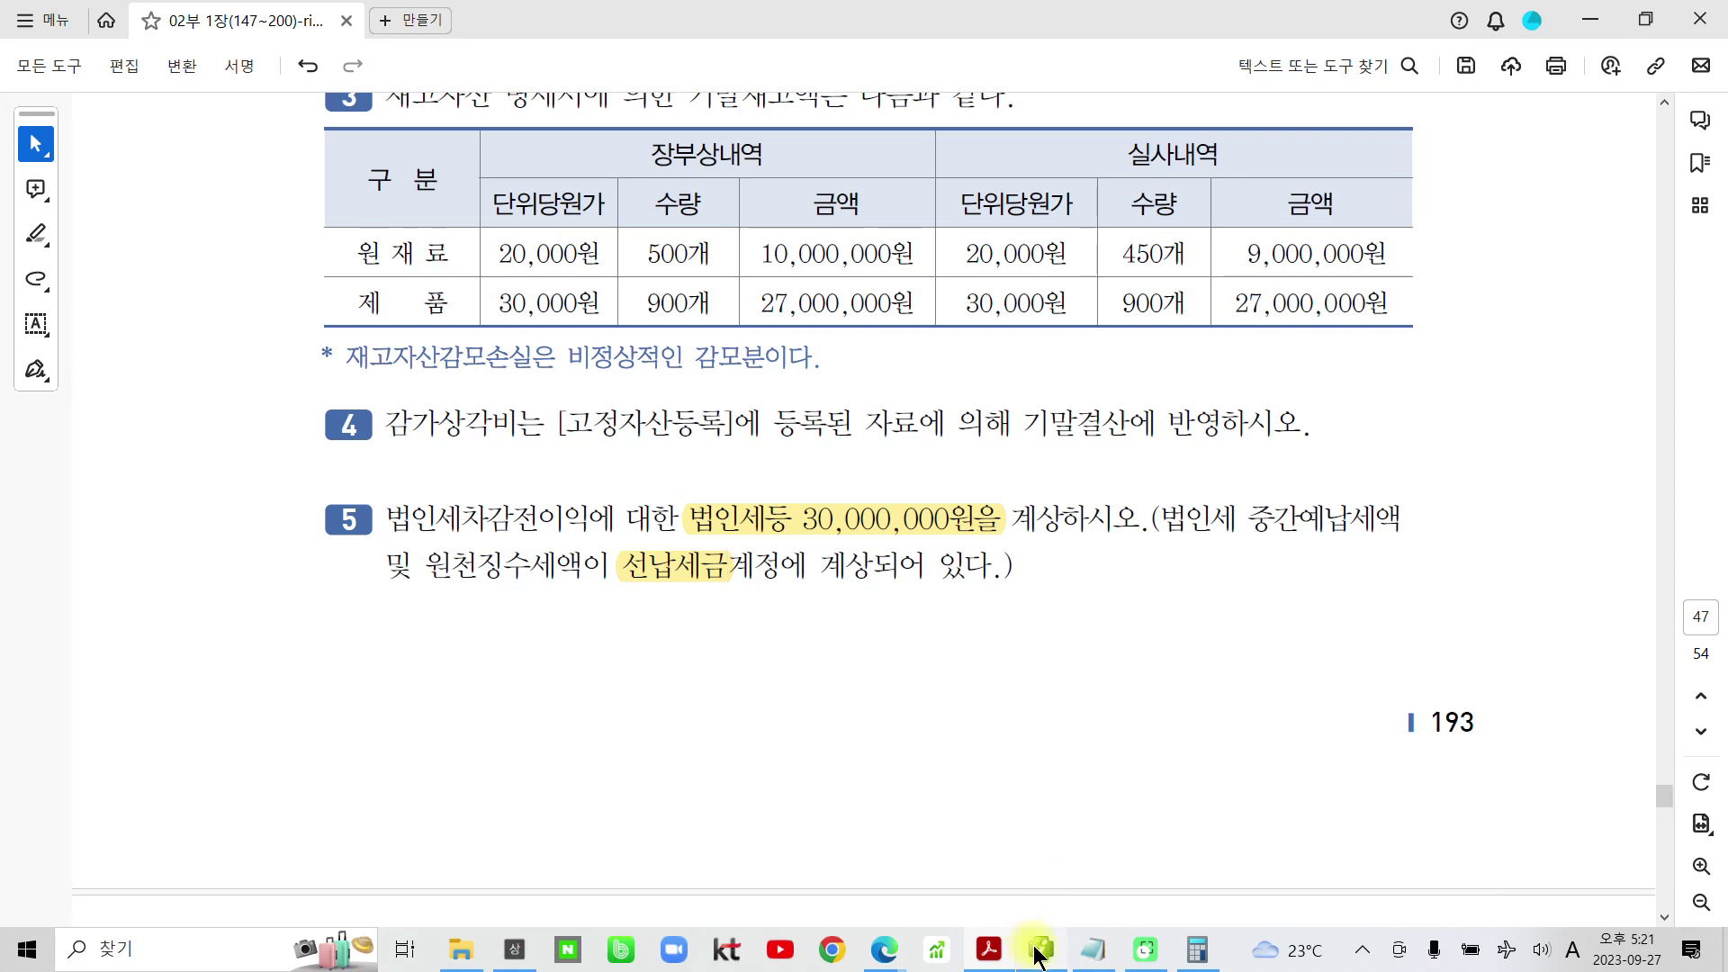
mouse_move(1051, 952)
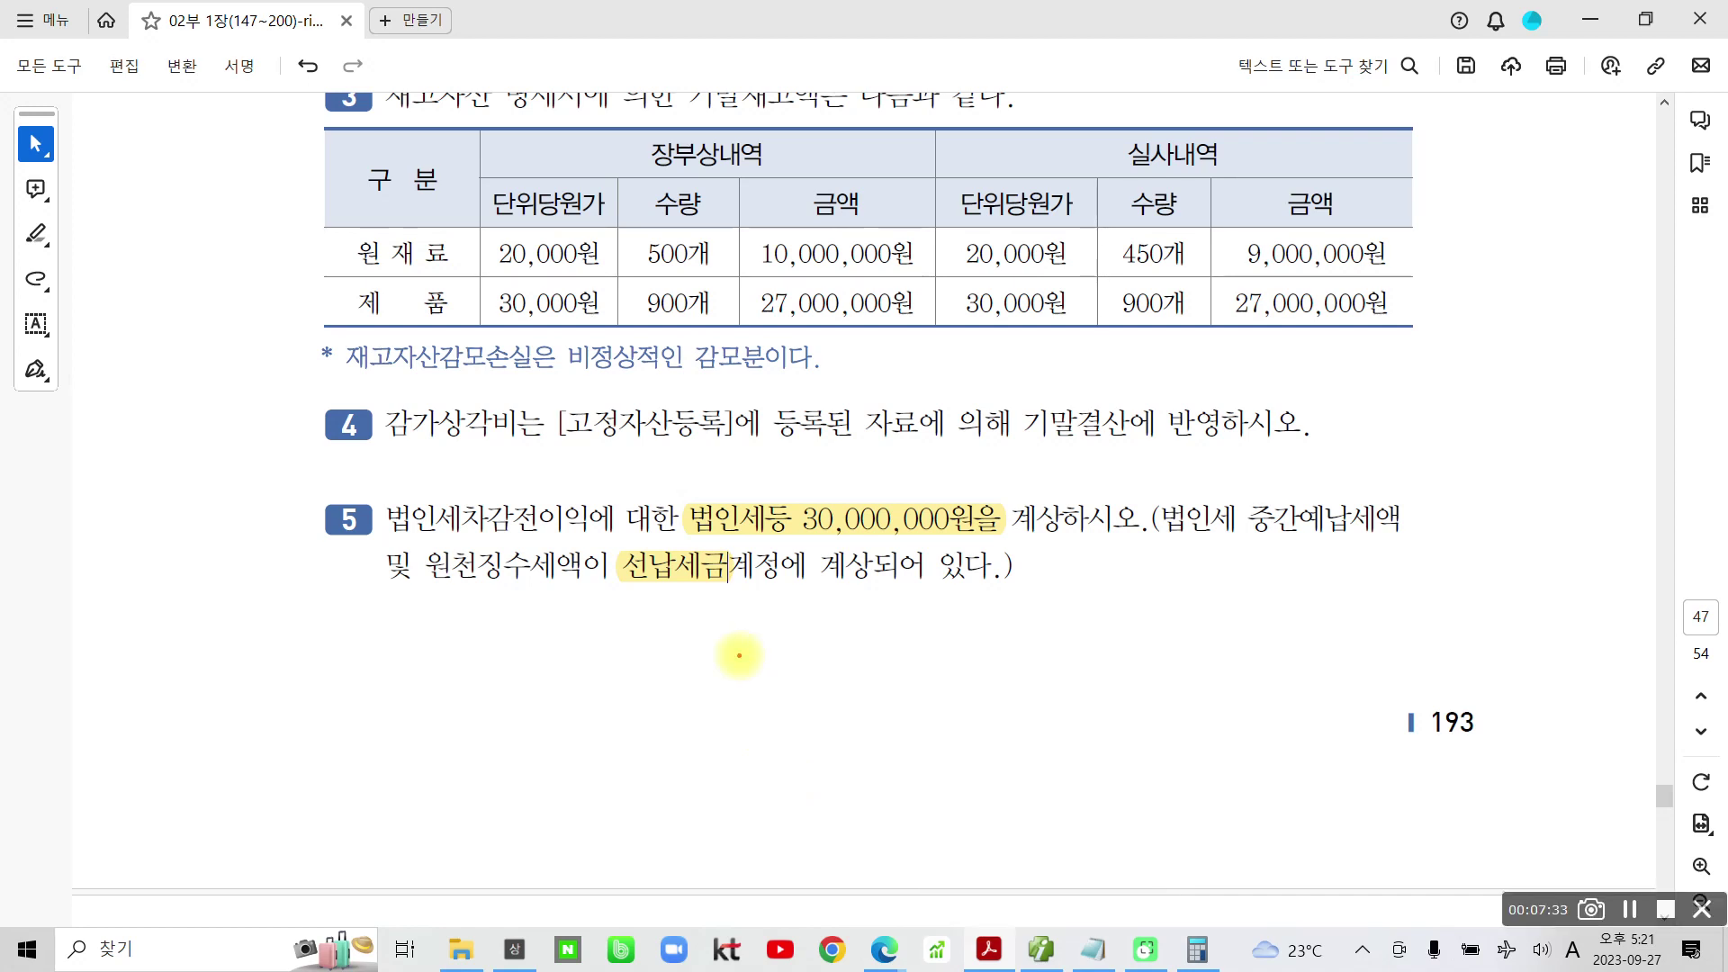
mouse_move(755, 598)
mouse_down()
mouse_move(600, 595)
mouse_move(739, 554)
mouse_move(731, 600)
mouse_up()
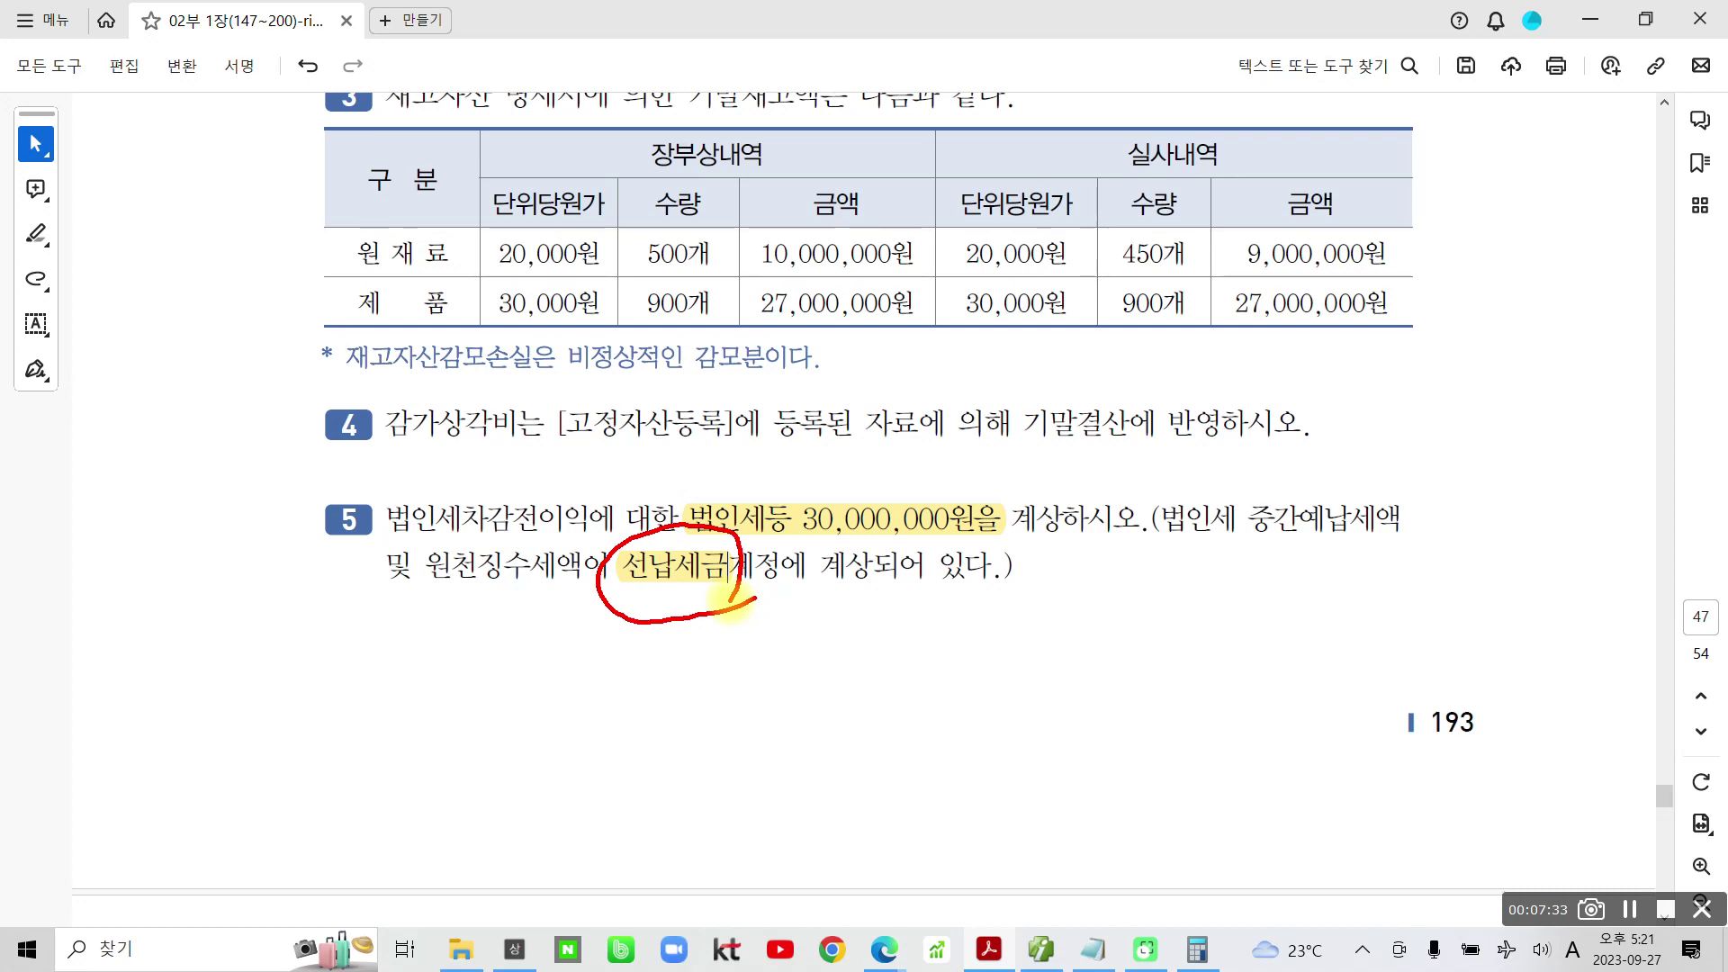
Switch to the accounting program and open the 합계잔액시산표 as of 12월 31일
click(1083, 958)
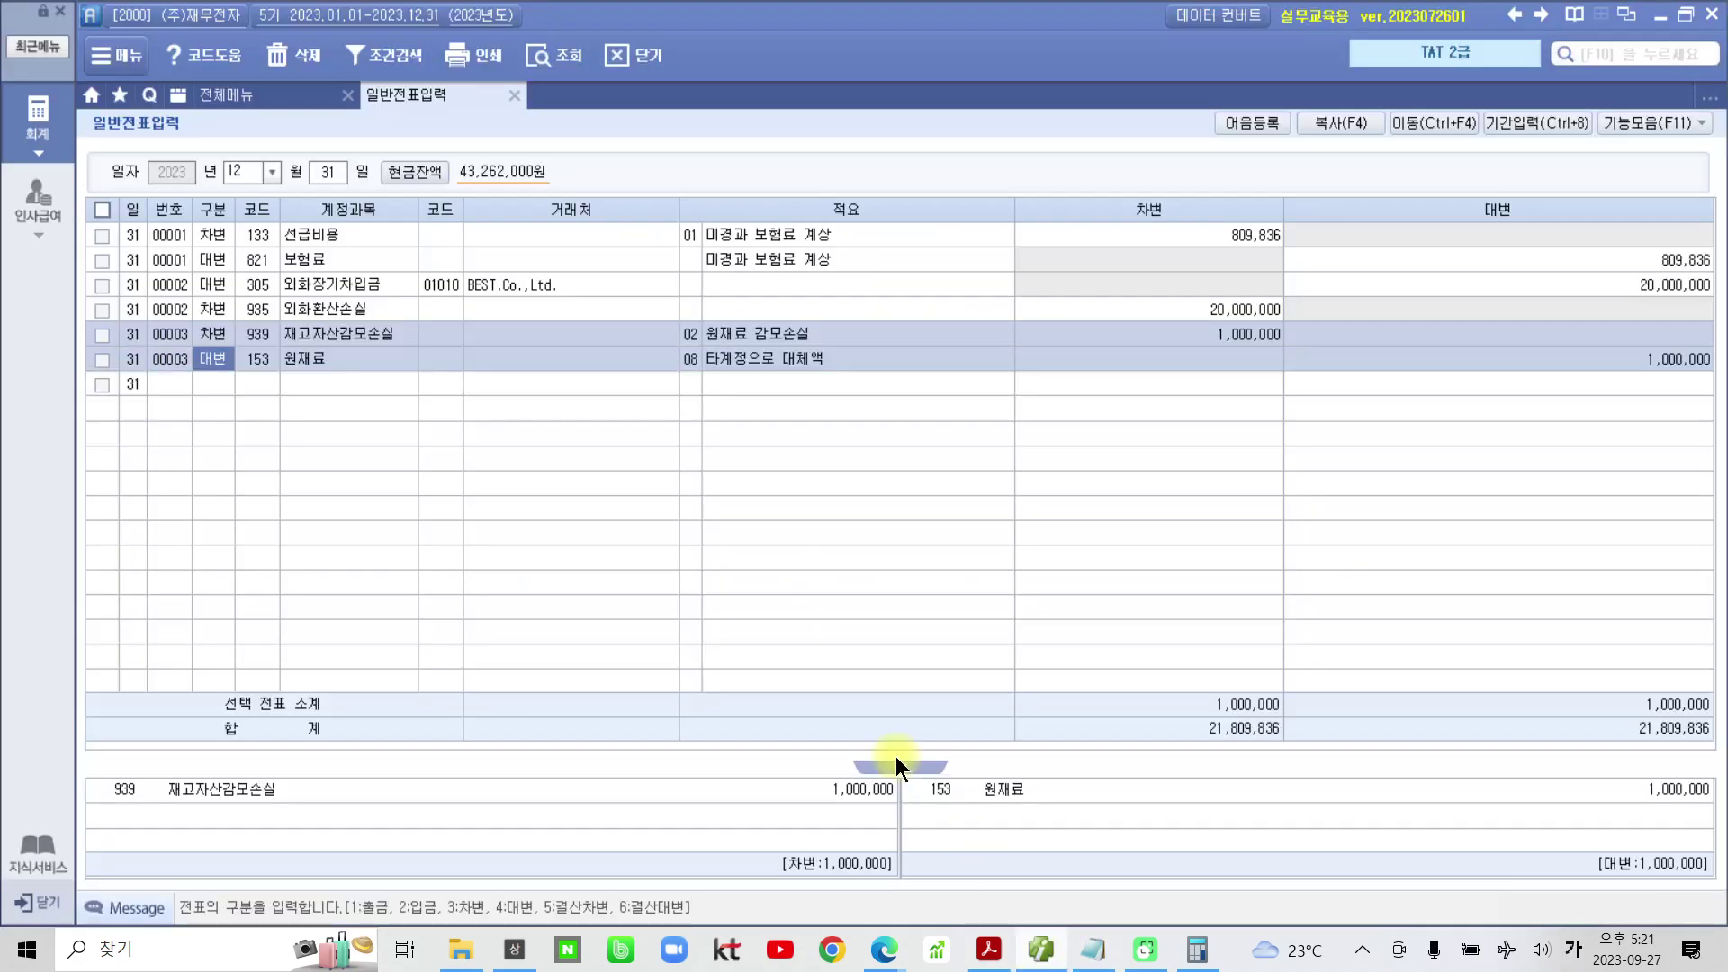
click(268, 105)
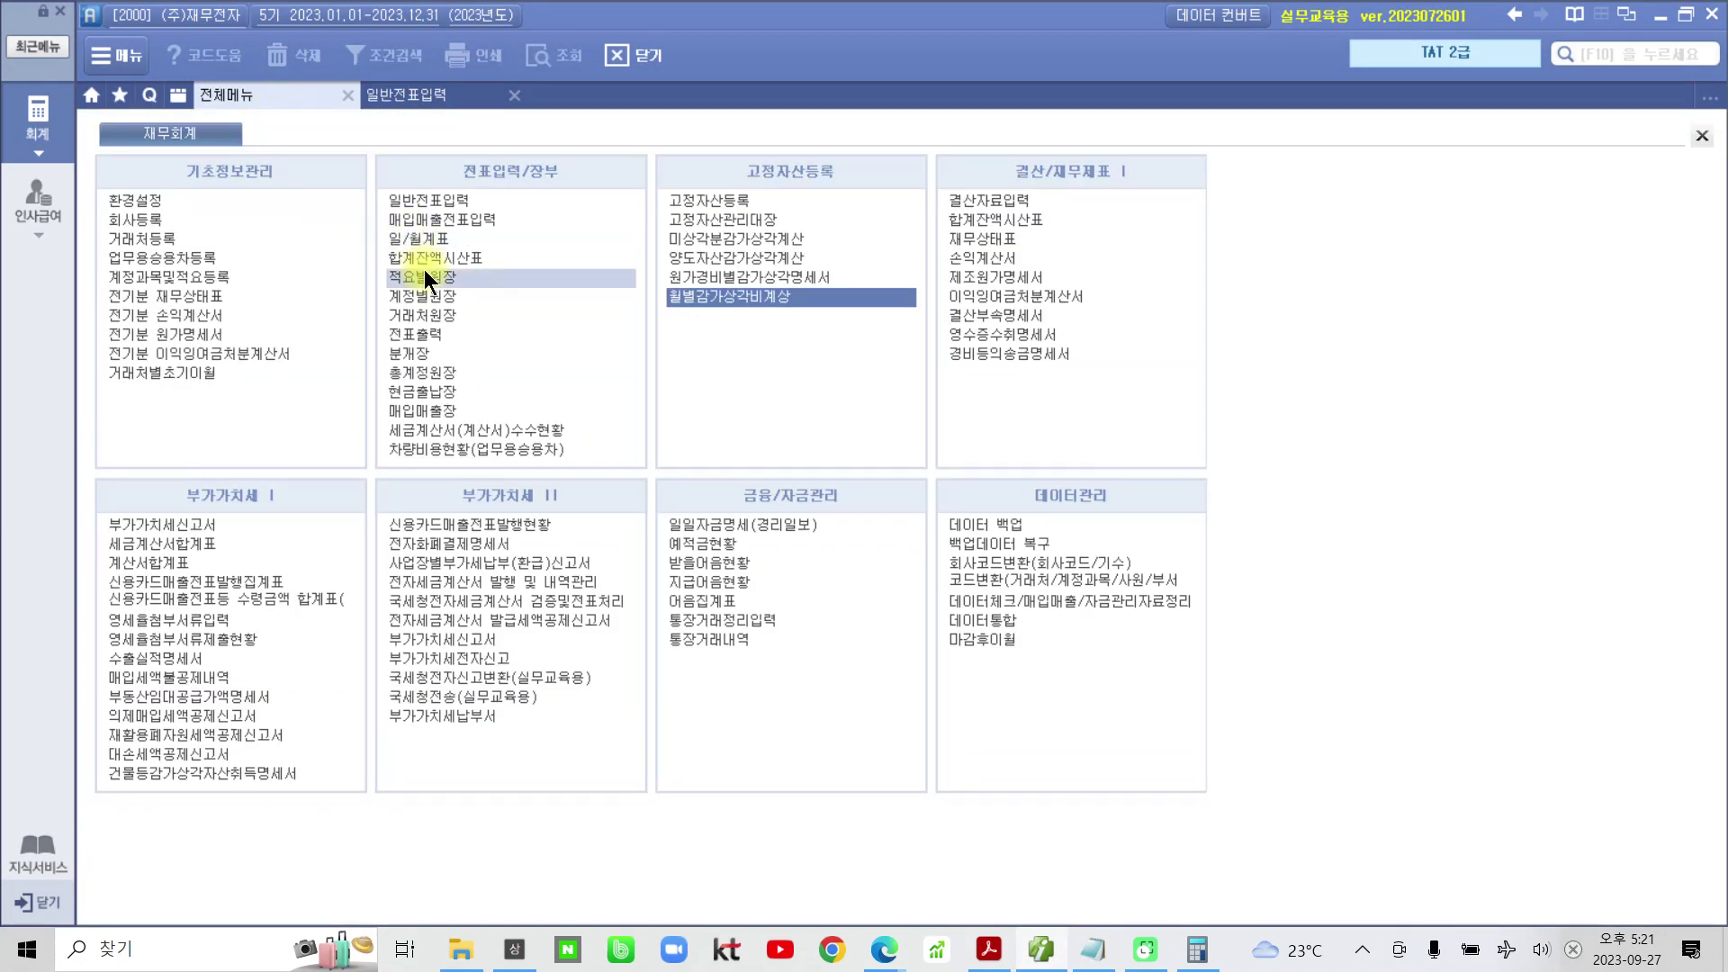
click(424, 267)
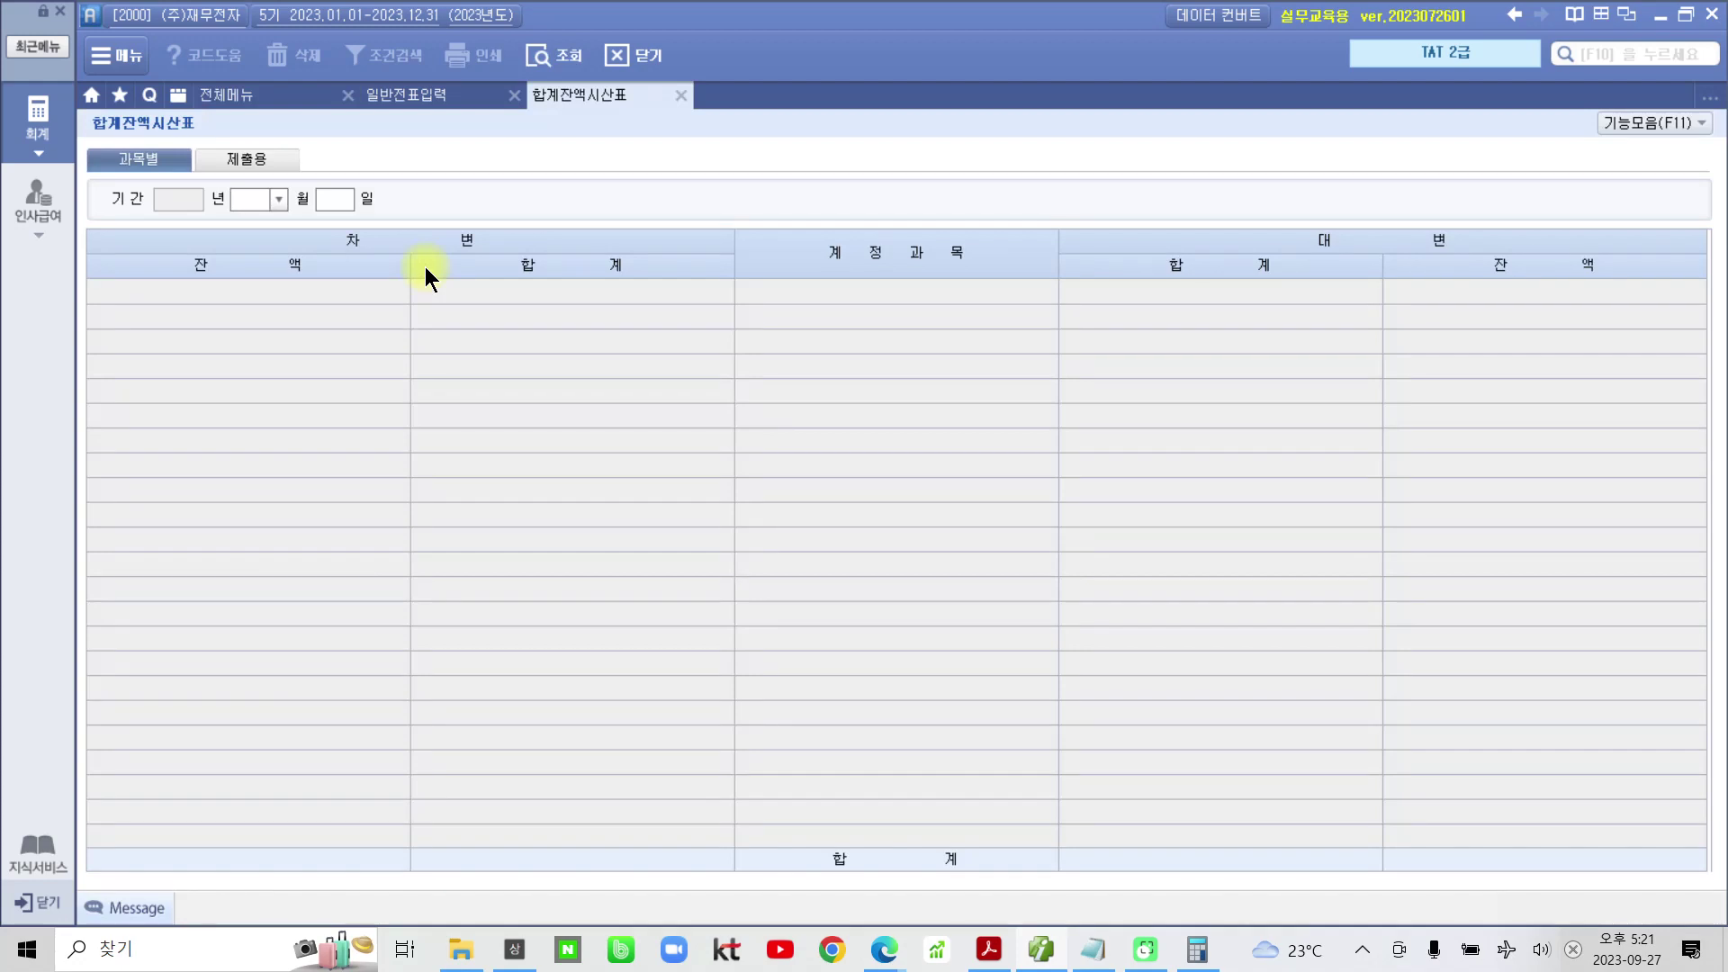
text(123)
text(1)
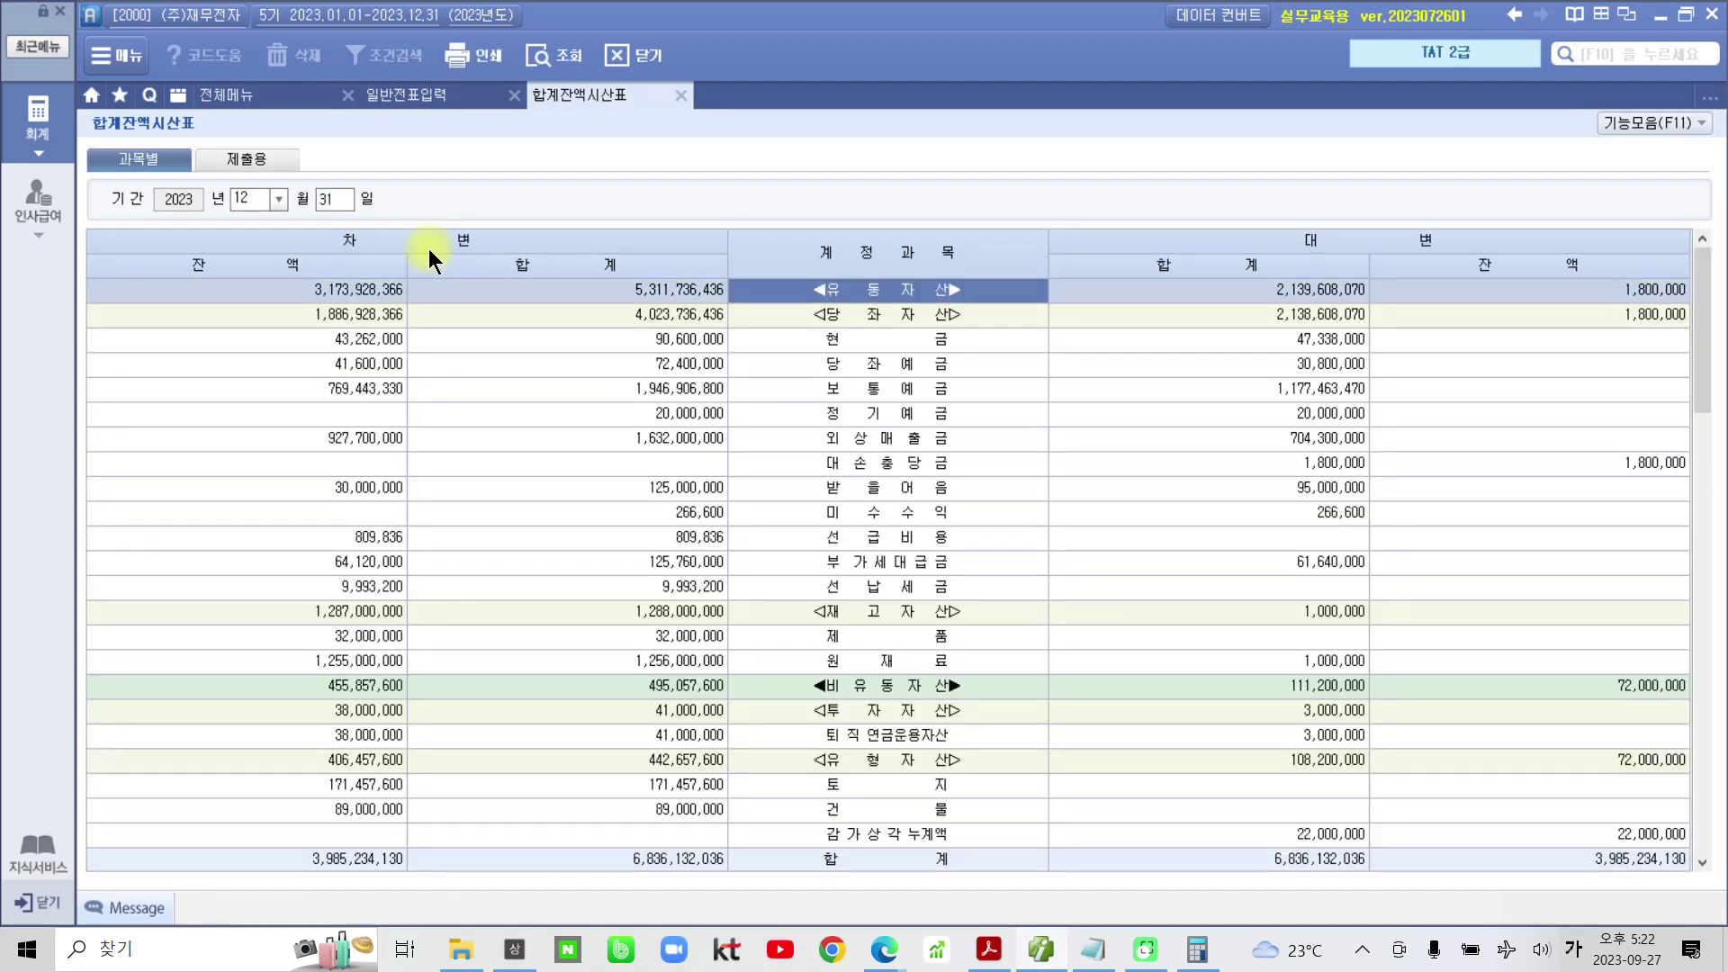
Locate the 선납세금 row in the trial balance and box its 차변 balance to read the amount
click(823, 589)
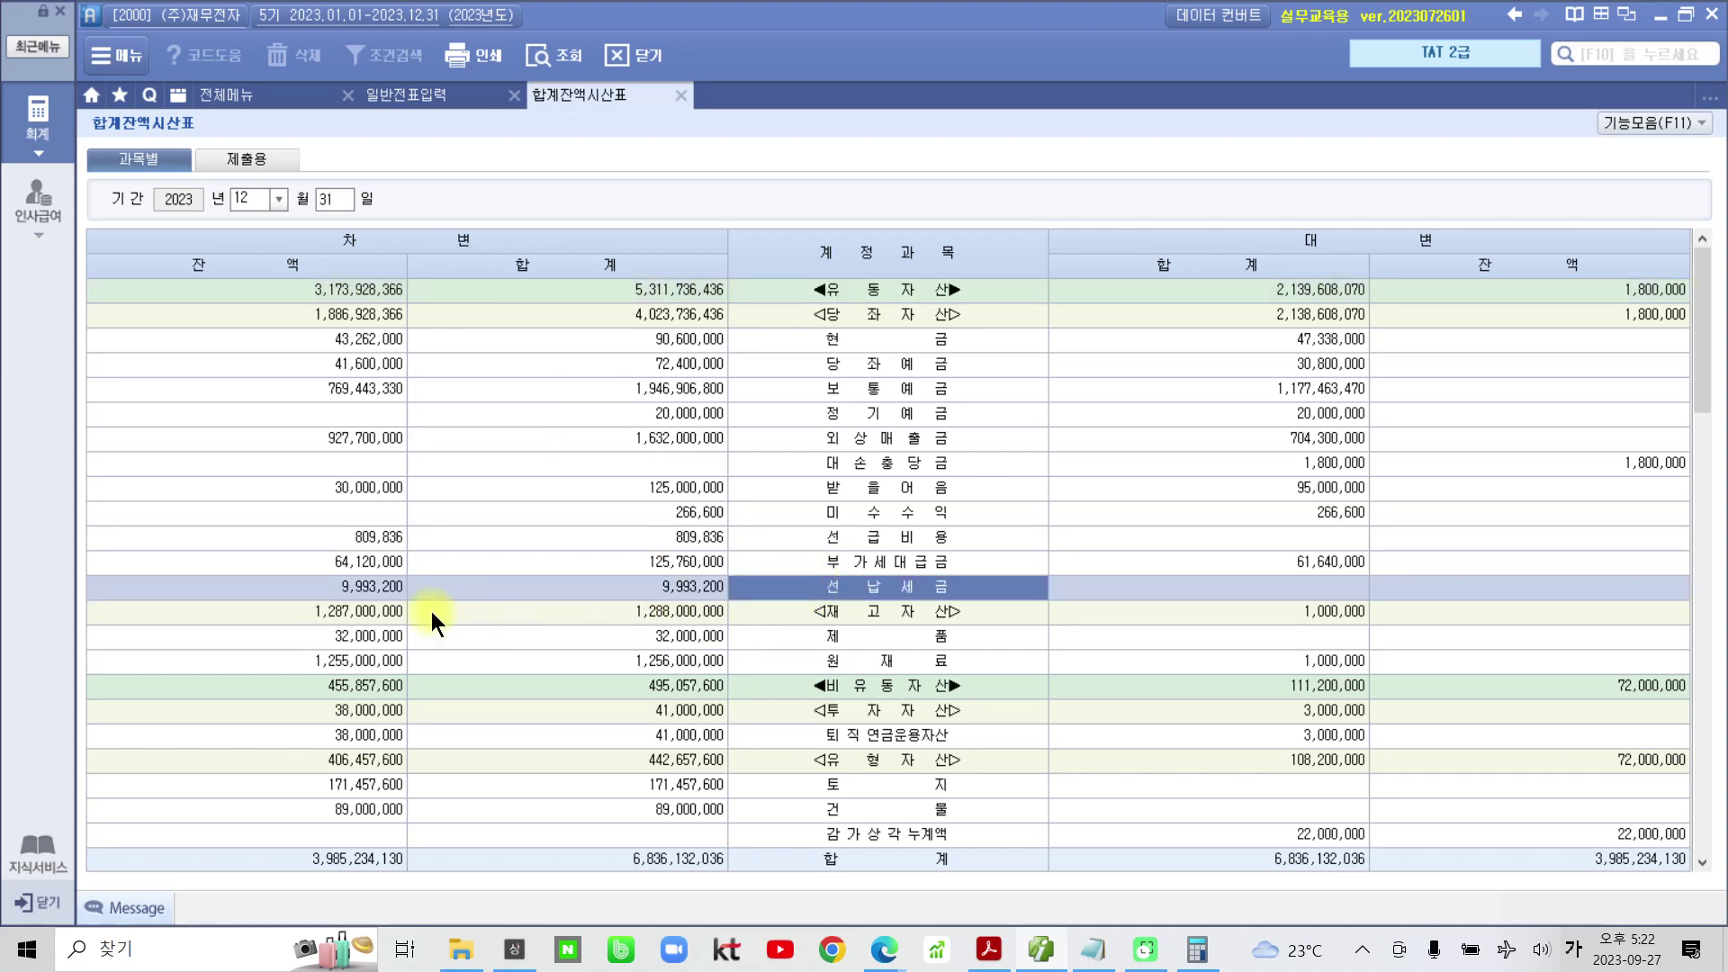
mouse_move(270, 558)
mouse_down()
mouse_move(366, 606)
mouse_move(479, 608)
mouse_up()
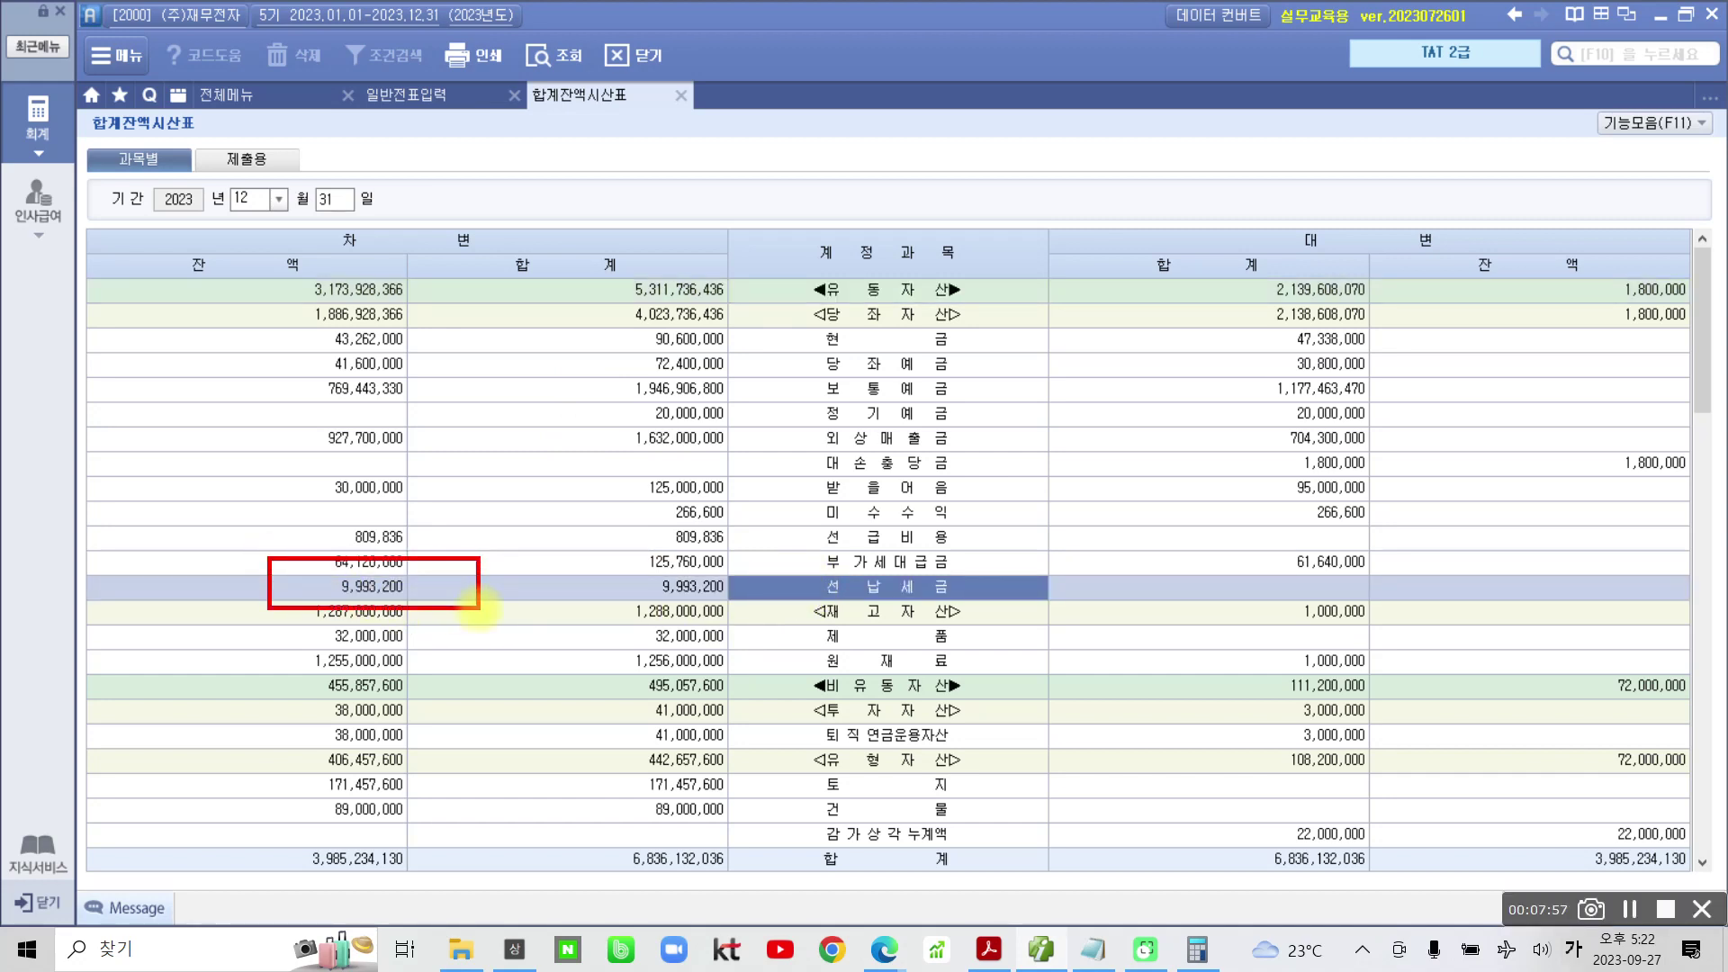
click(364, 587)
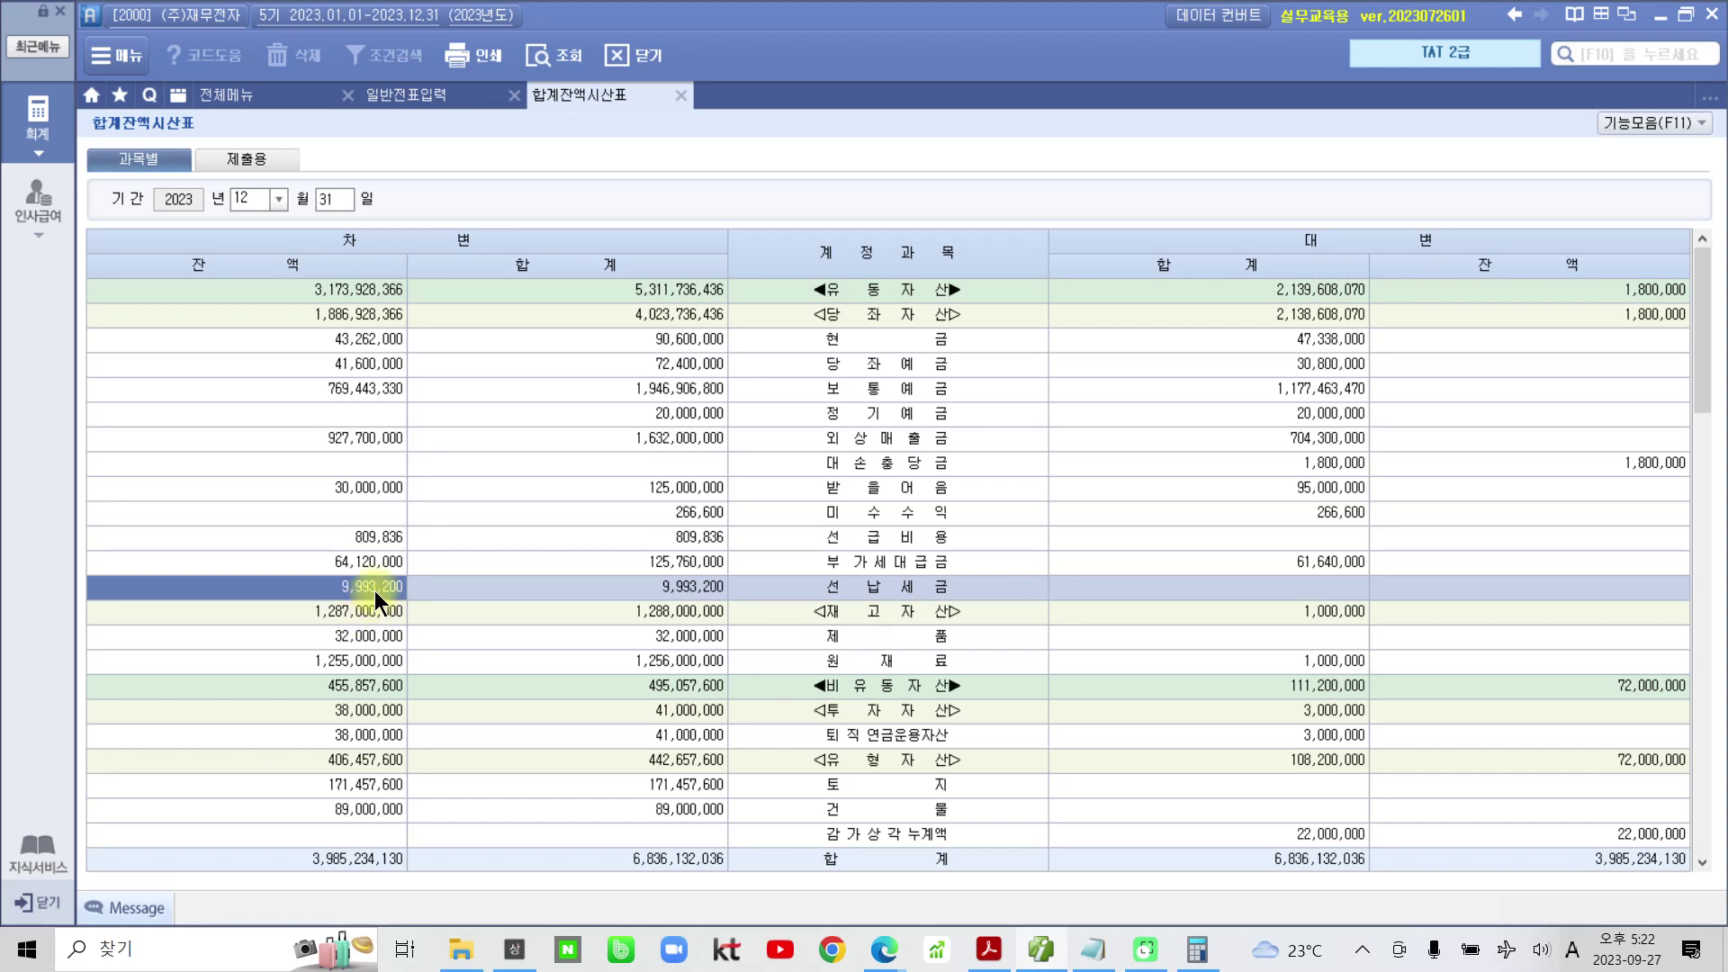
Return to 일반전표입력 and add a new 차변 line for 법인세등 (998), leaving its 거래처 blank
click(437, 87)
click(218, 385)
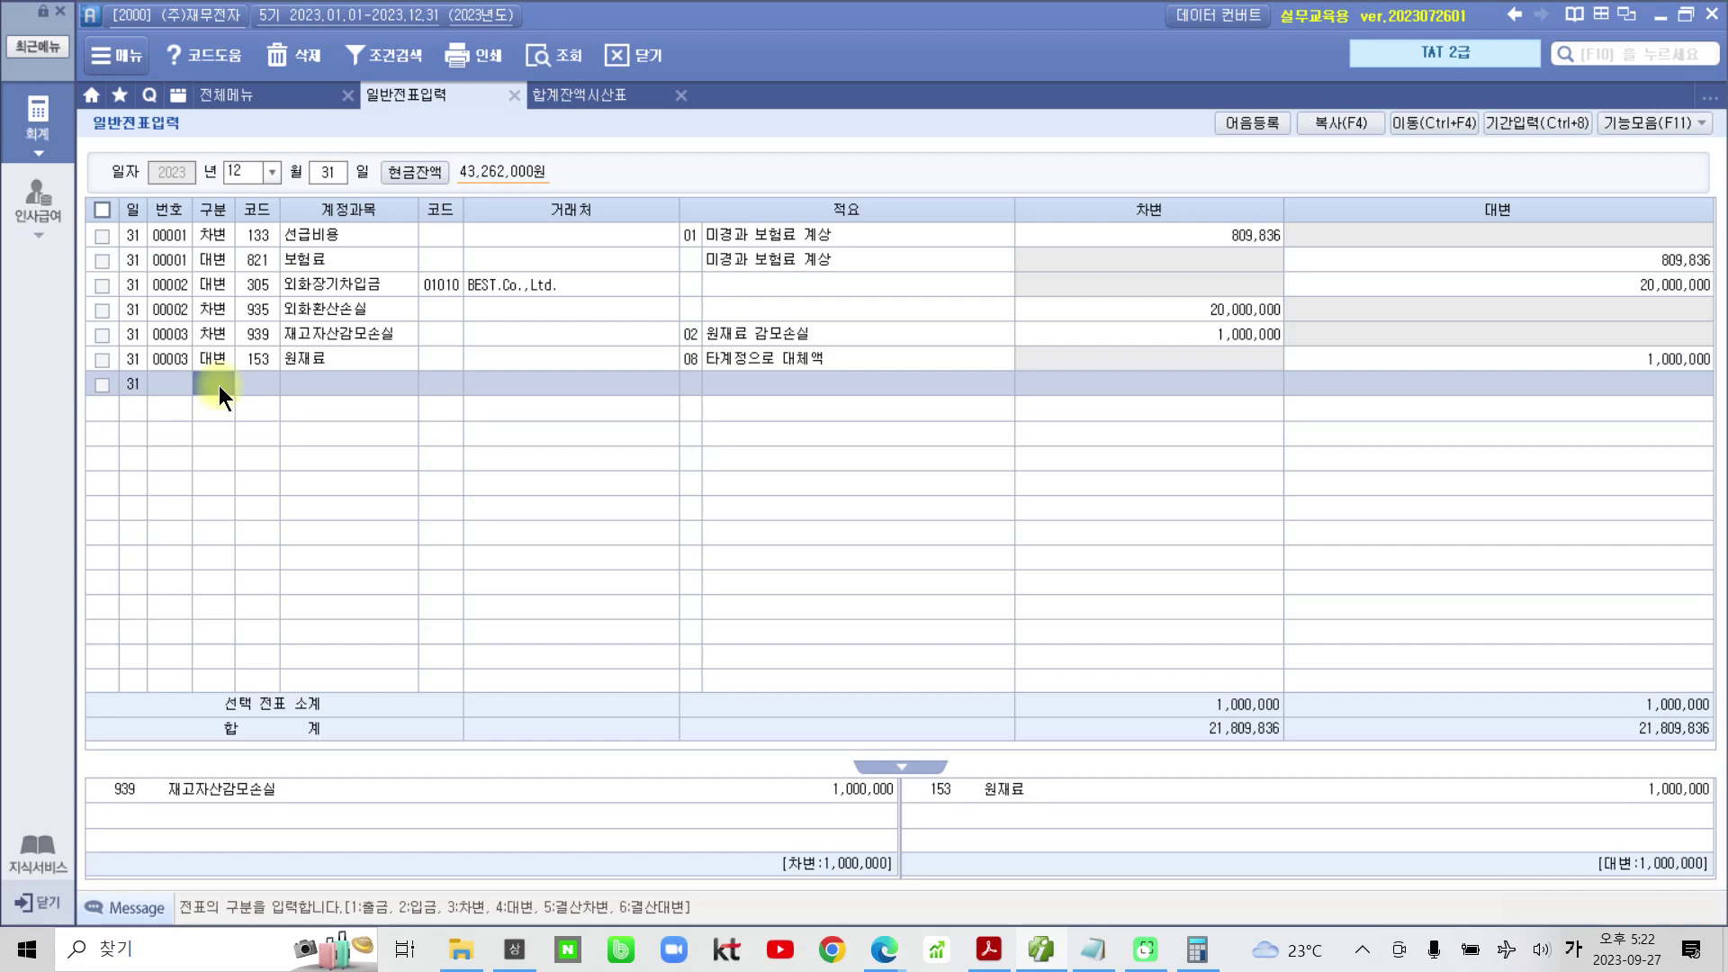
text(3)
text(법인)
key(Return)
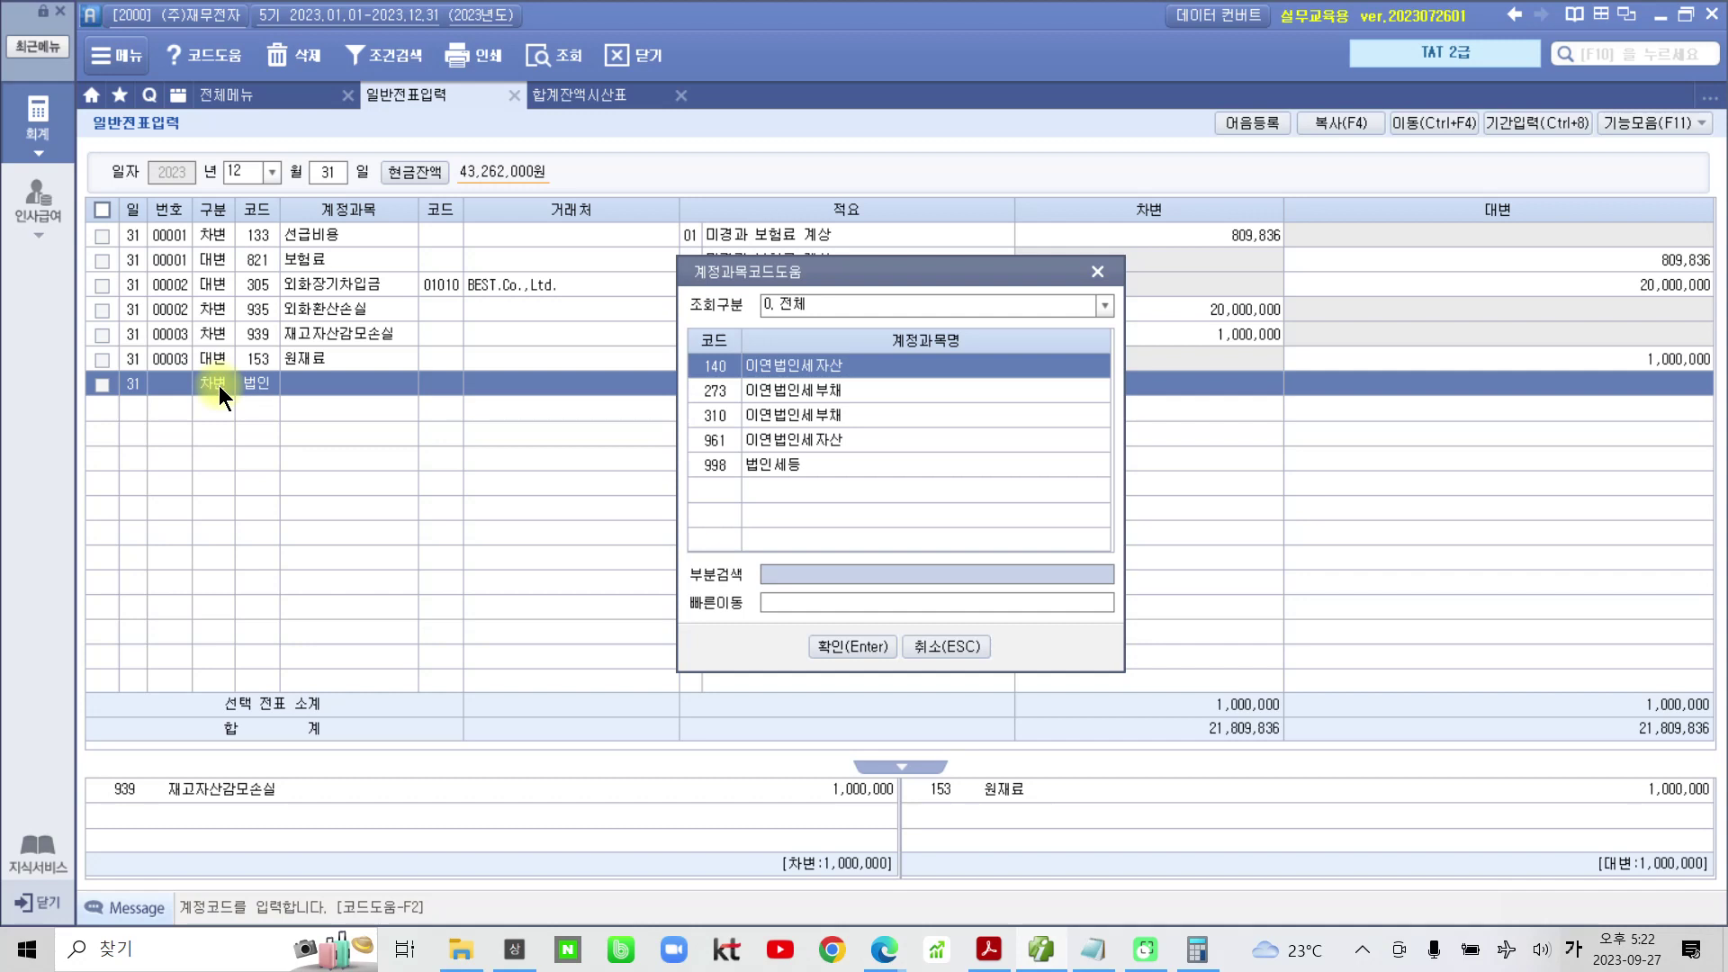
key(Down)
key(Down)
key(Down)
key(Down)
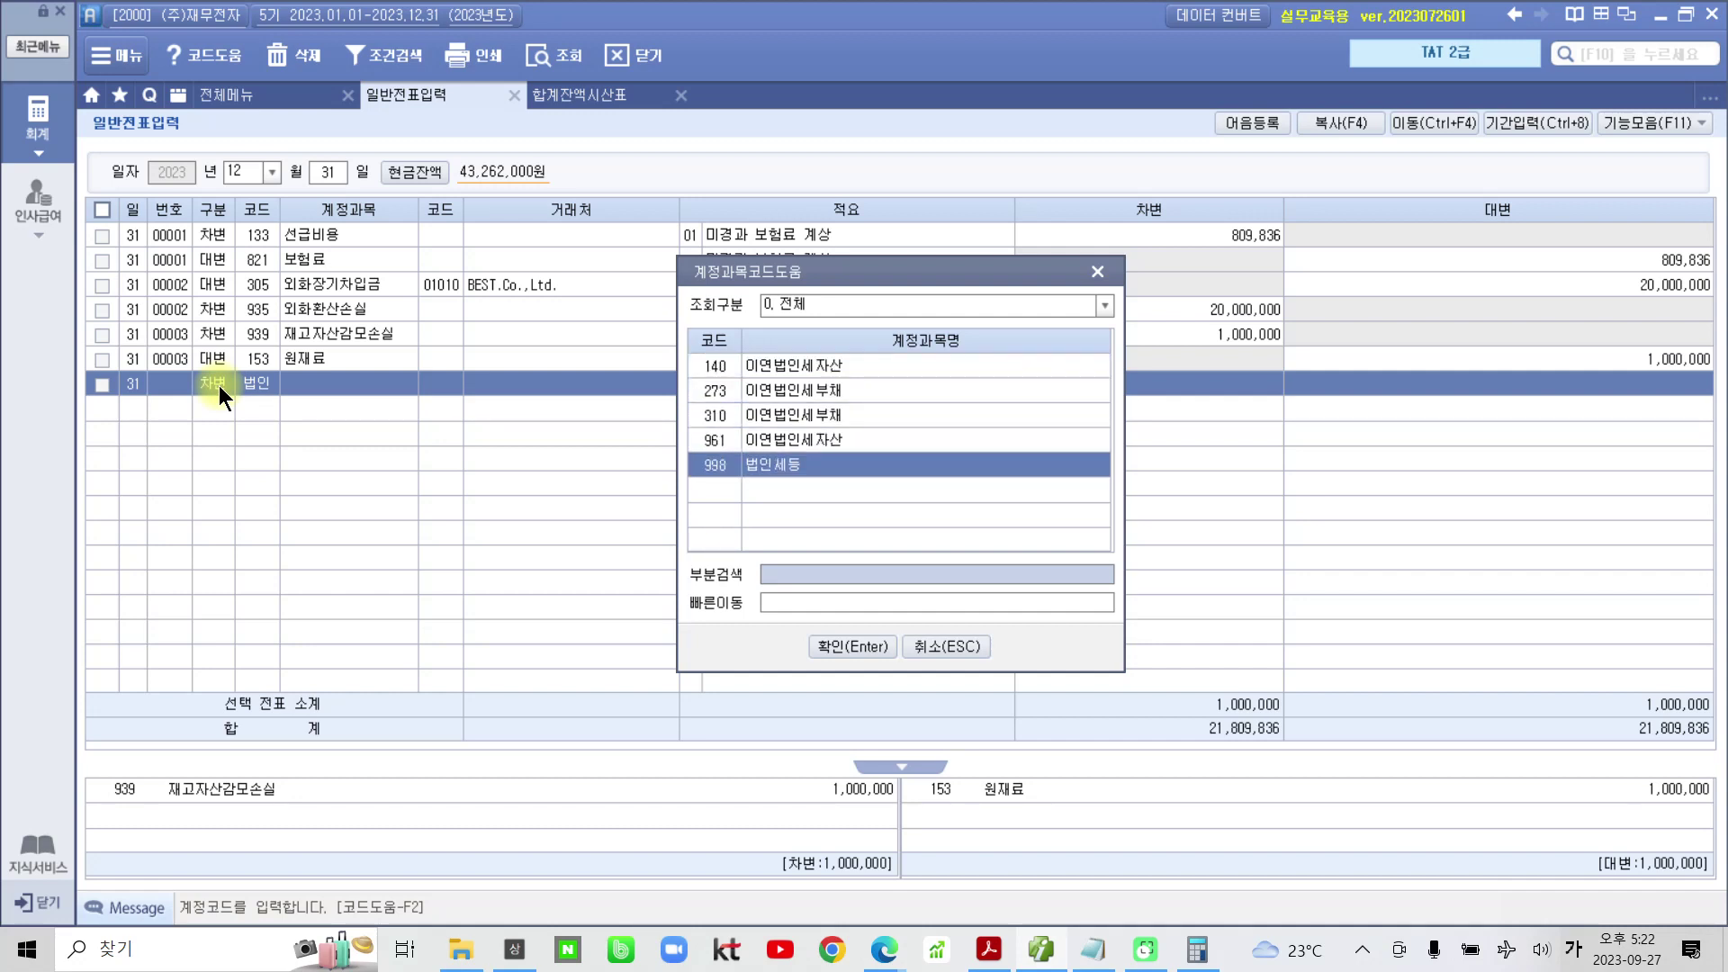
key(Return)
key(Return)
key(Return)
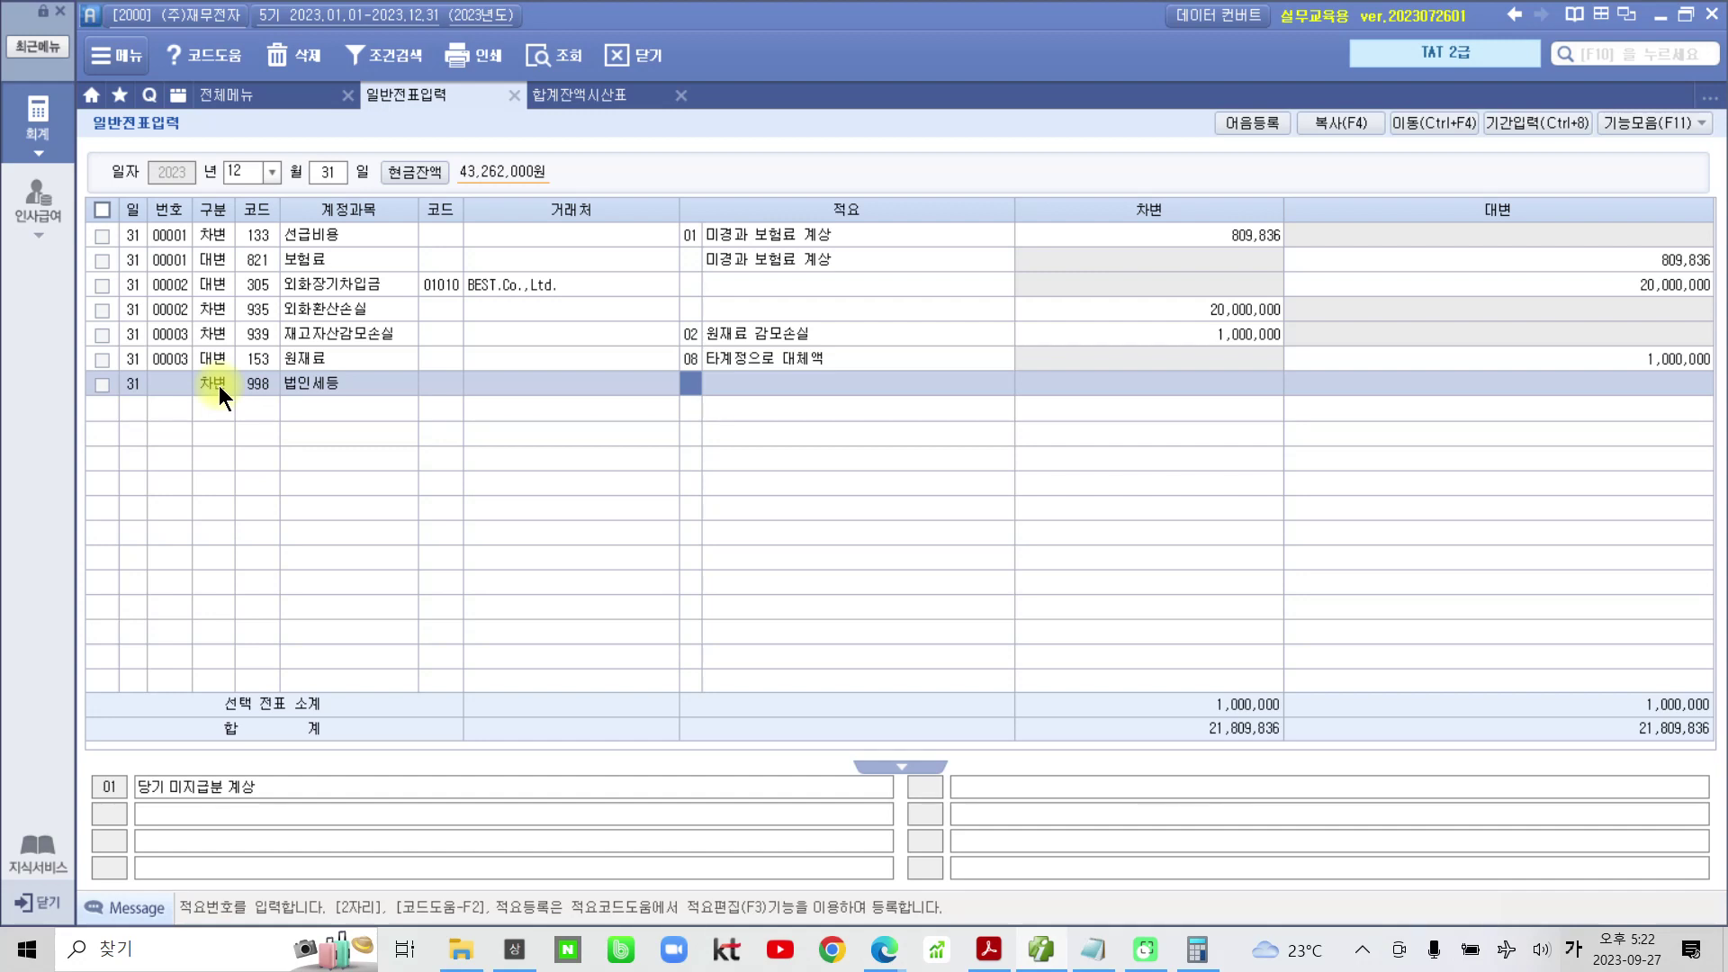
Leave the 법인세등 line's 적요 code empty, enter the description 선납세금 대체, and set its debit amount to 9,993,200
key(Return)
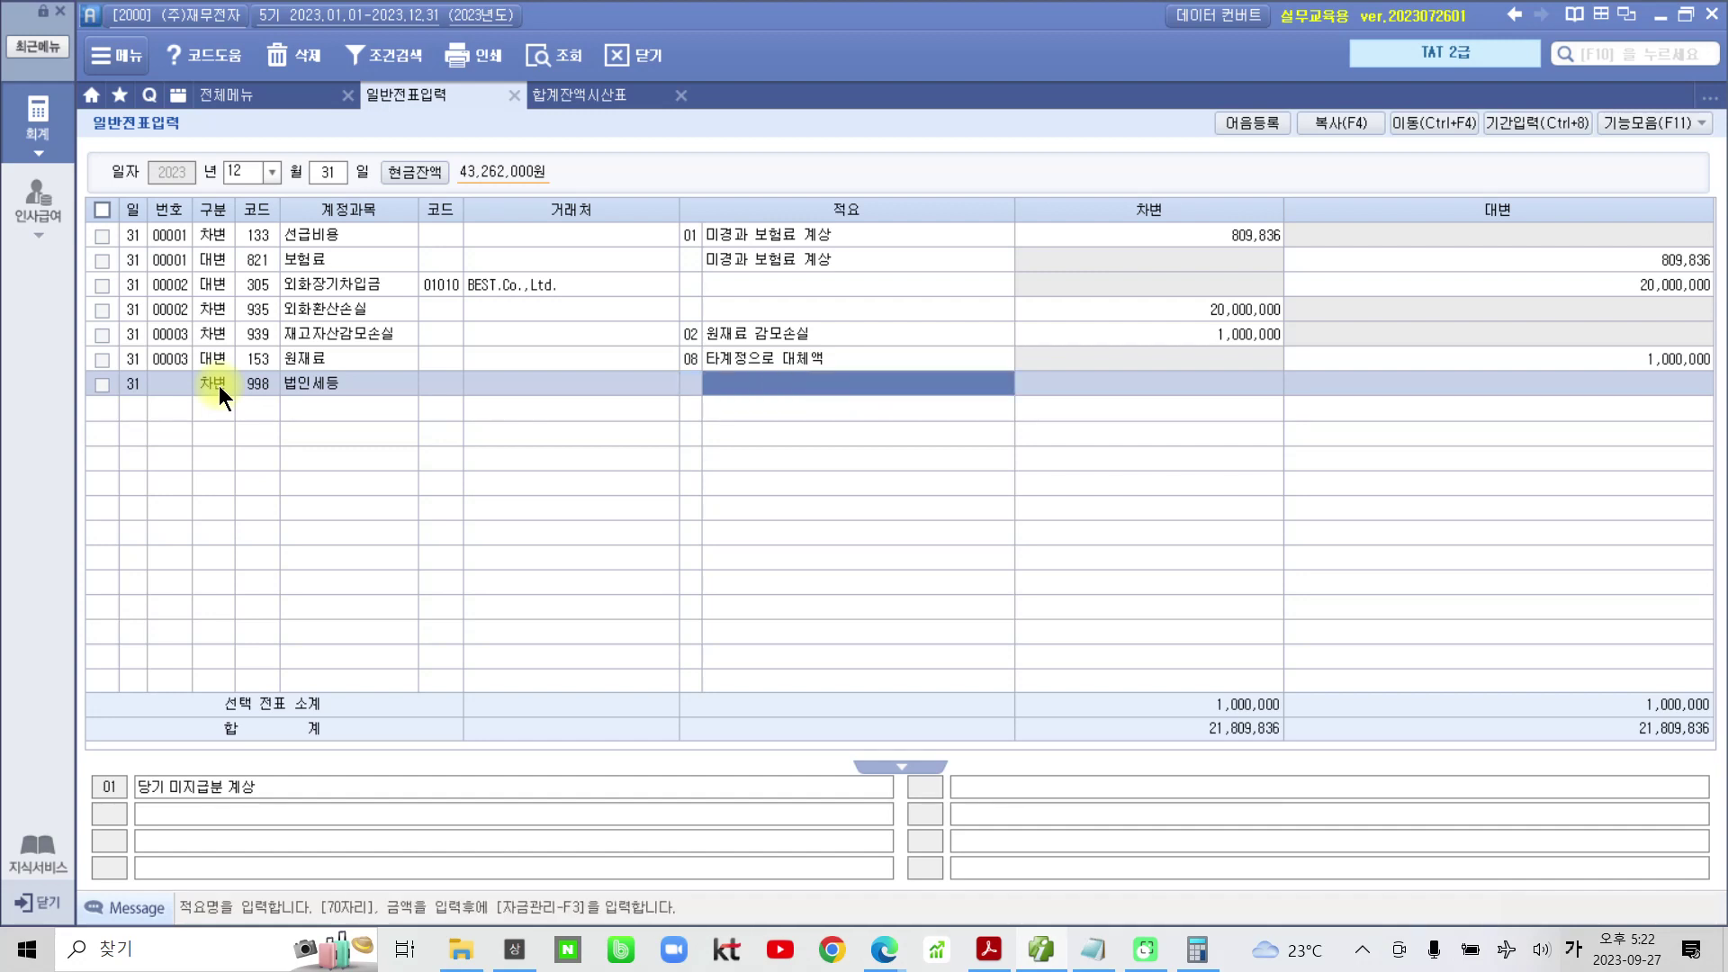
text(선급)
key(BackSpace)
text(납세ㅁ)
key(BackSpace)
key(BackSpace)
text(세금ㄷ)
text(대체)
key(Return)
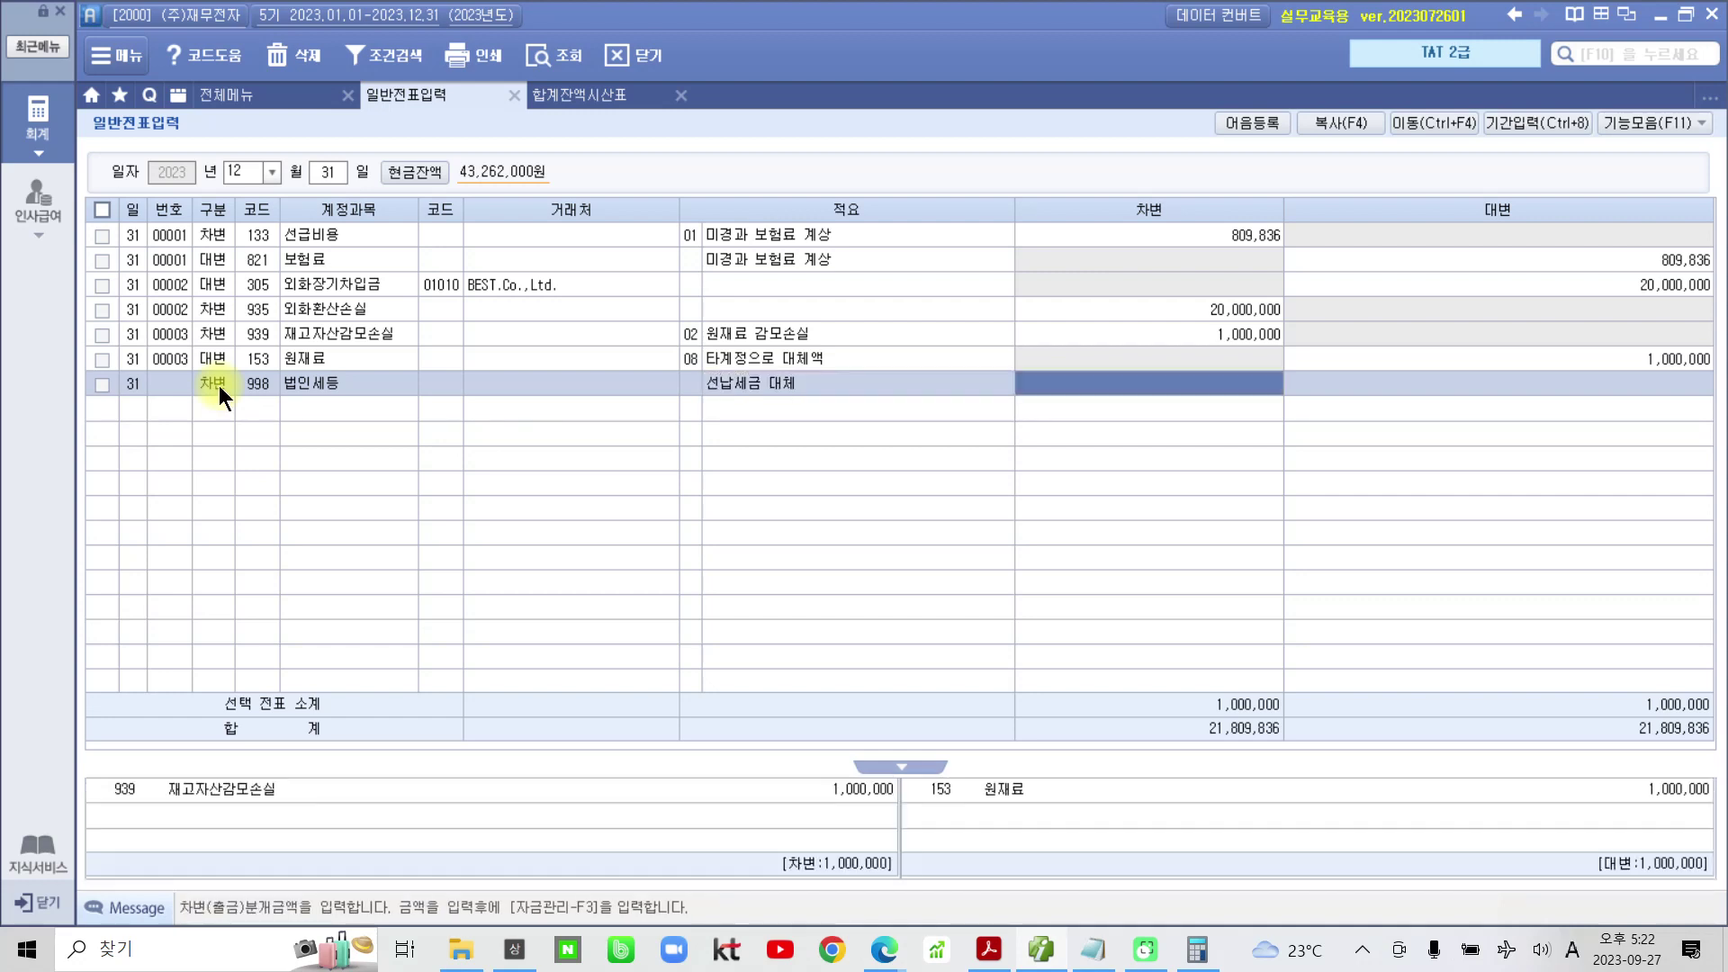
text(9993200)
key(Return)
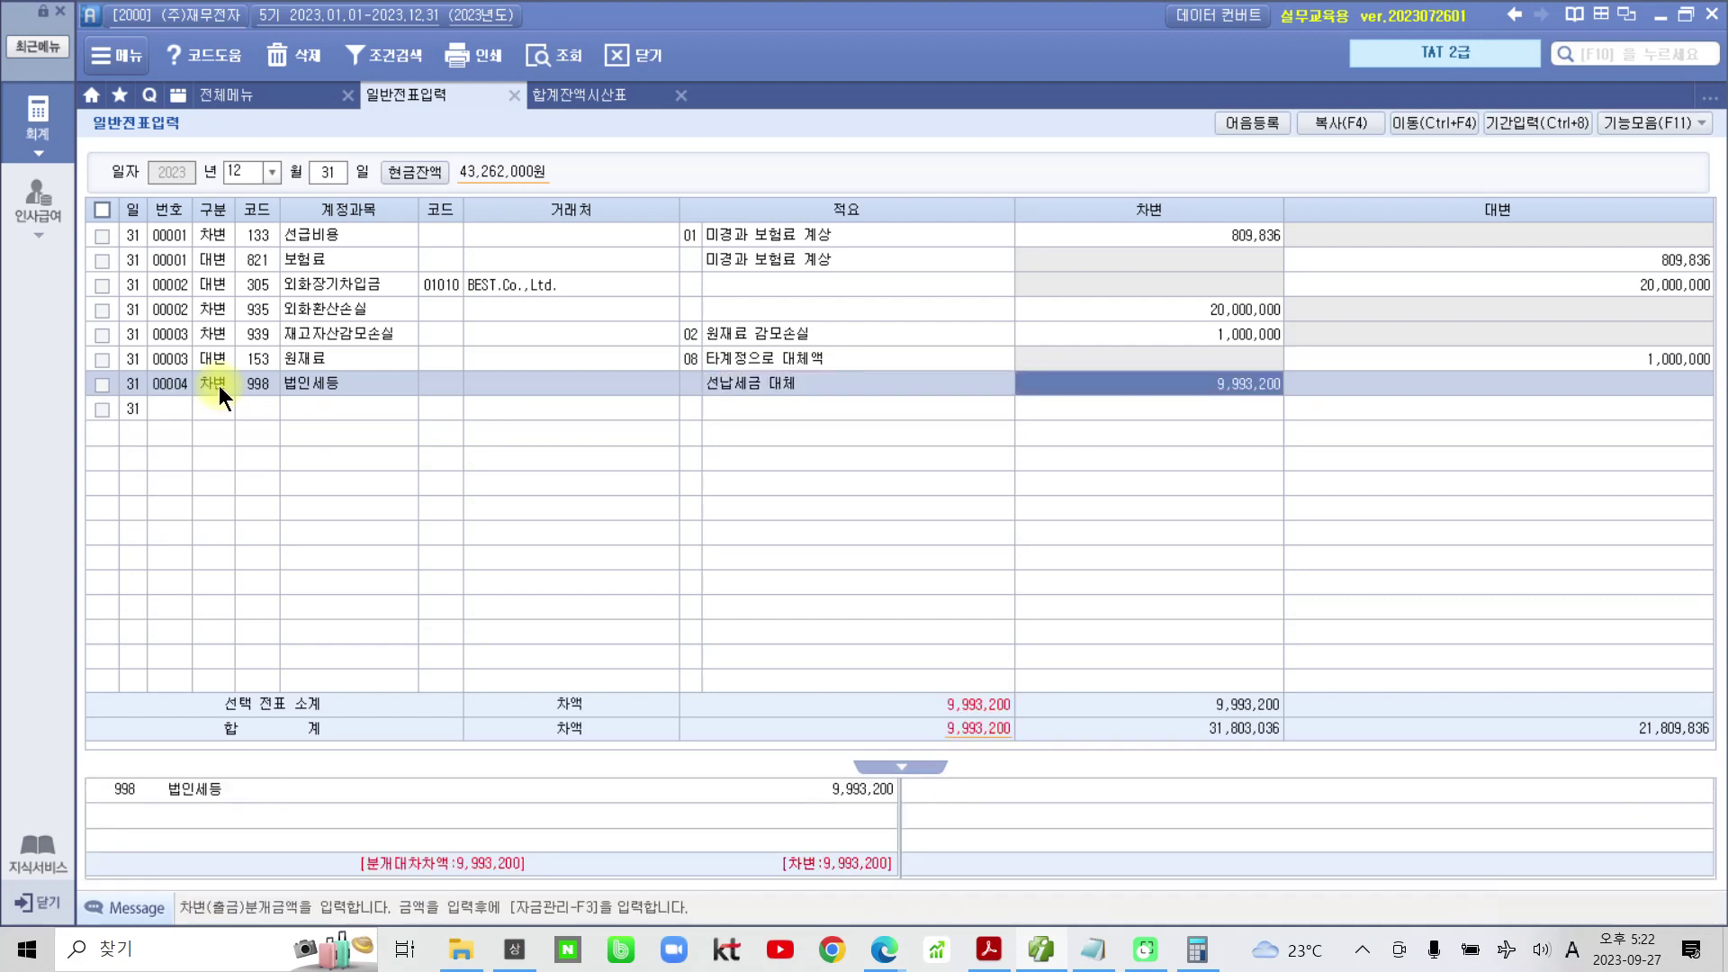
key(Return)
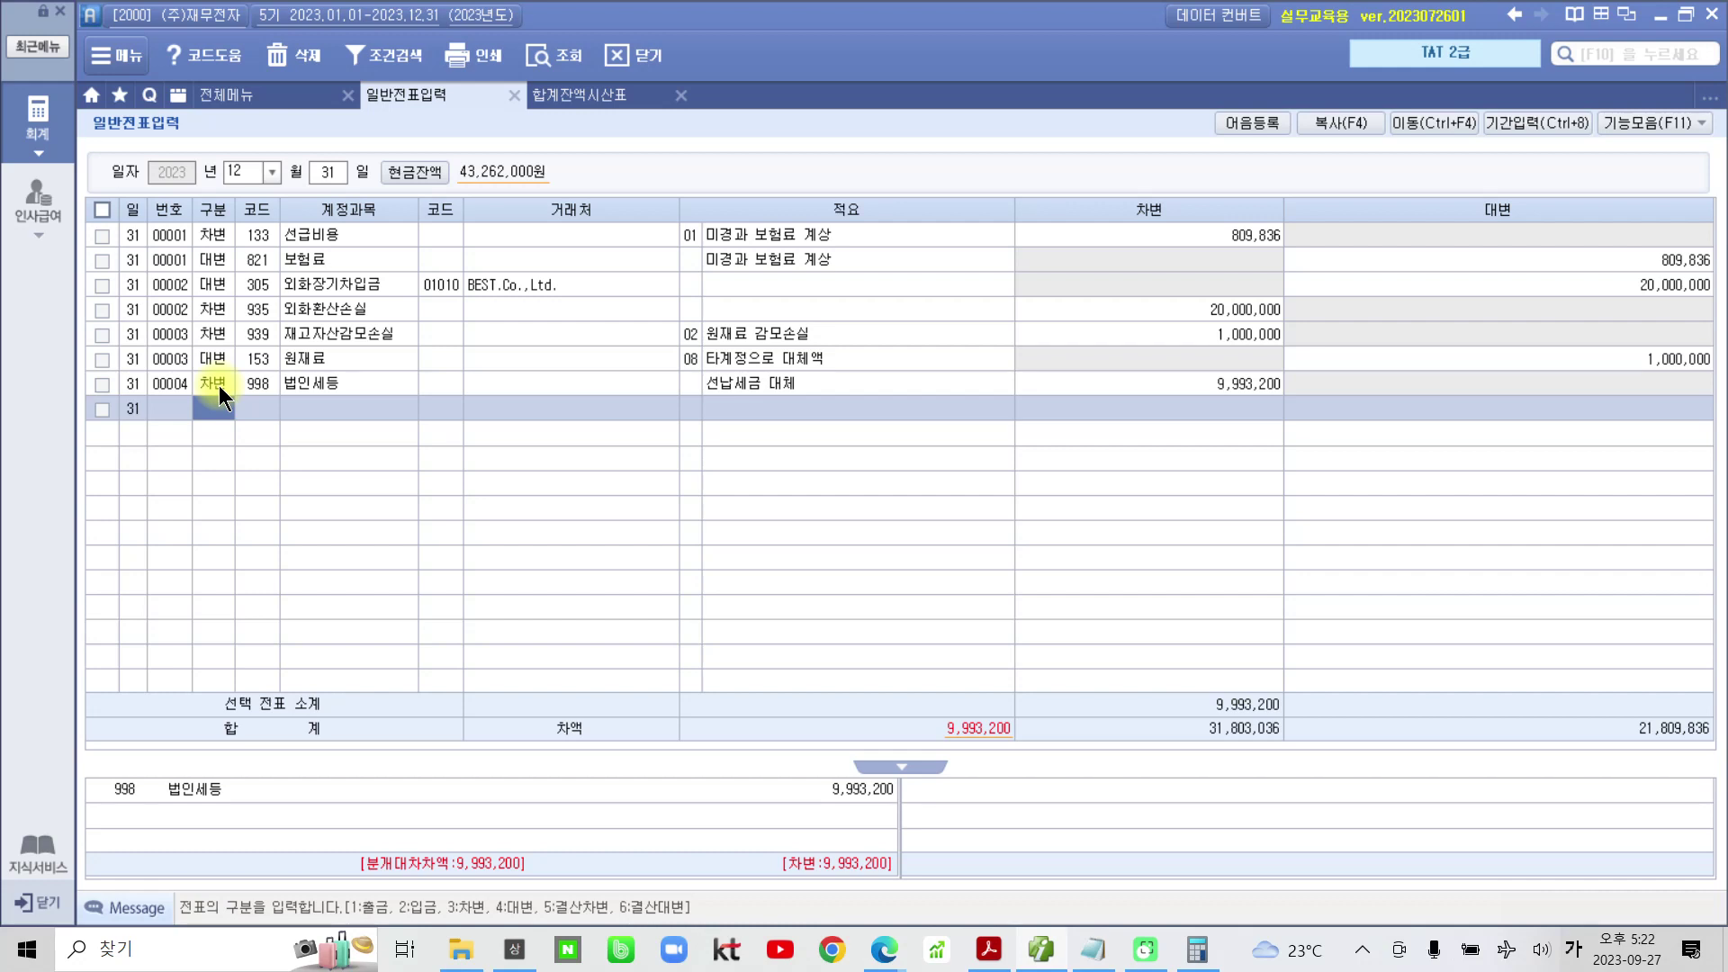
Add a 대변 line below it for 선납세금 (136) with no 거래처
text(4)
key(Return)
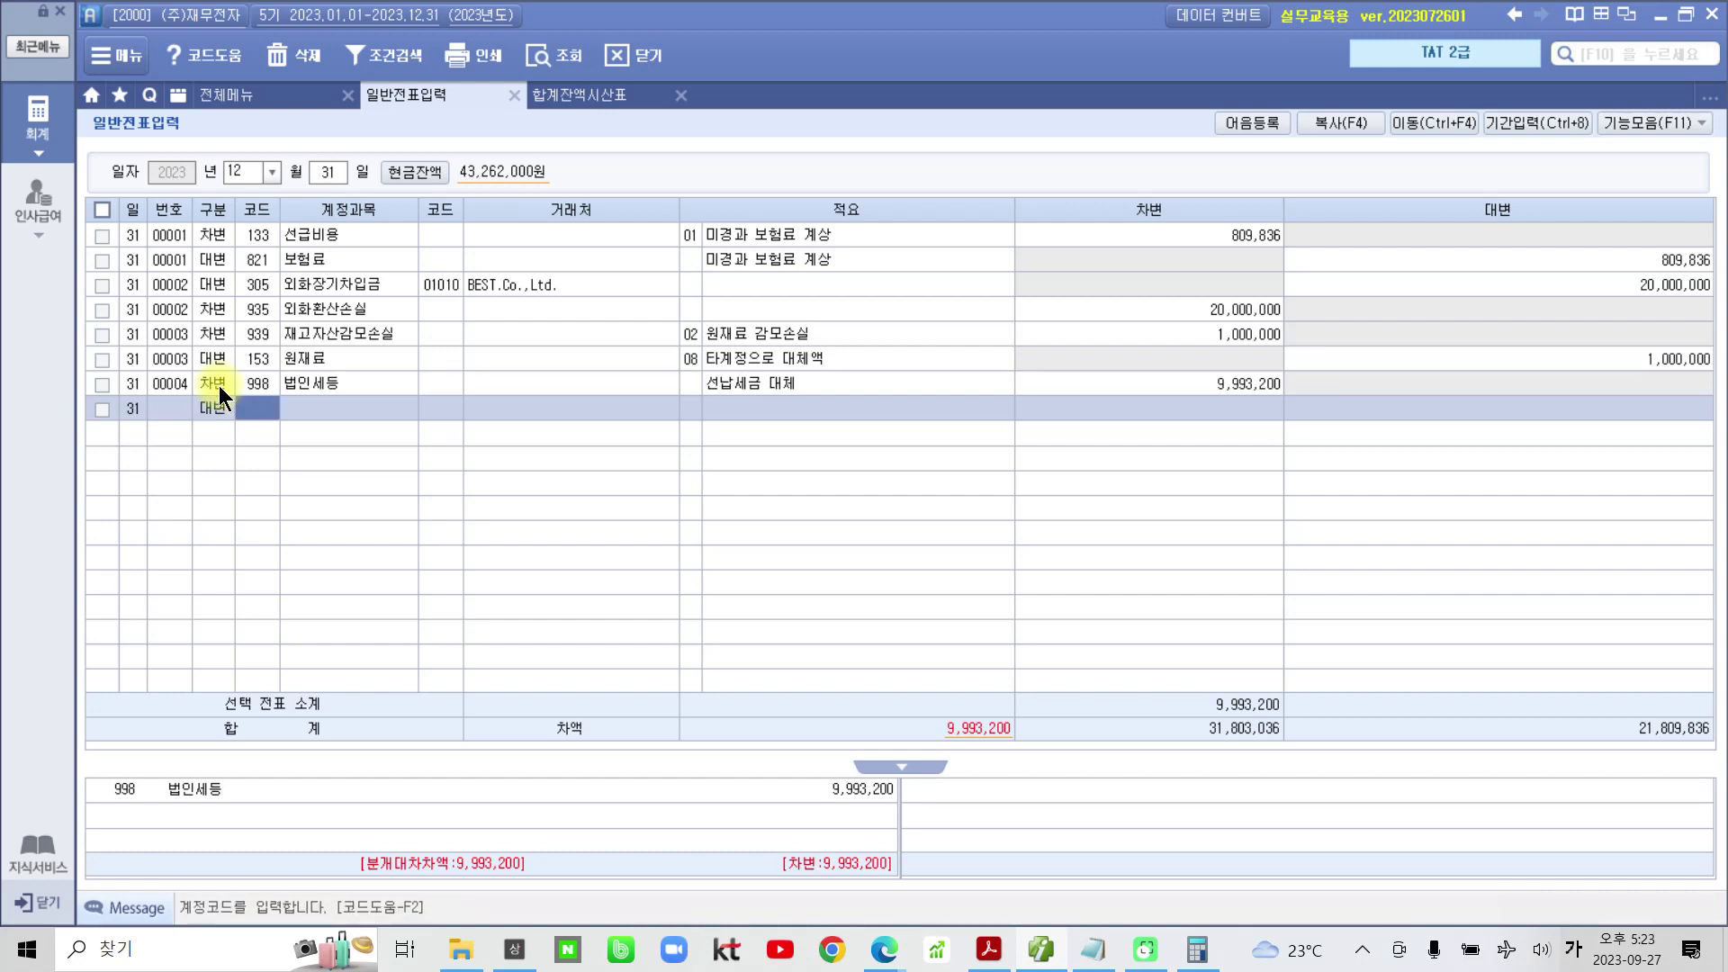
text(선납)
key(Return)
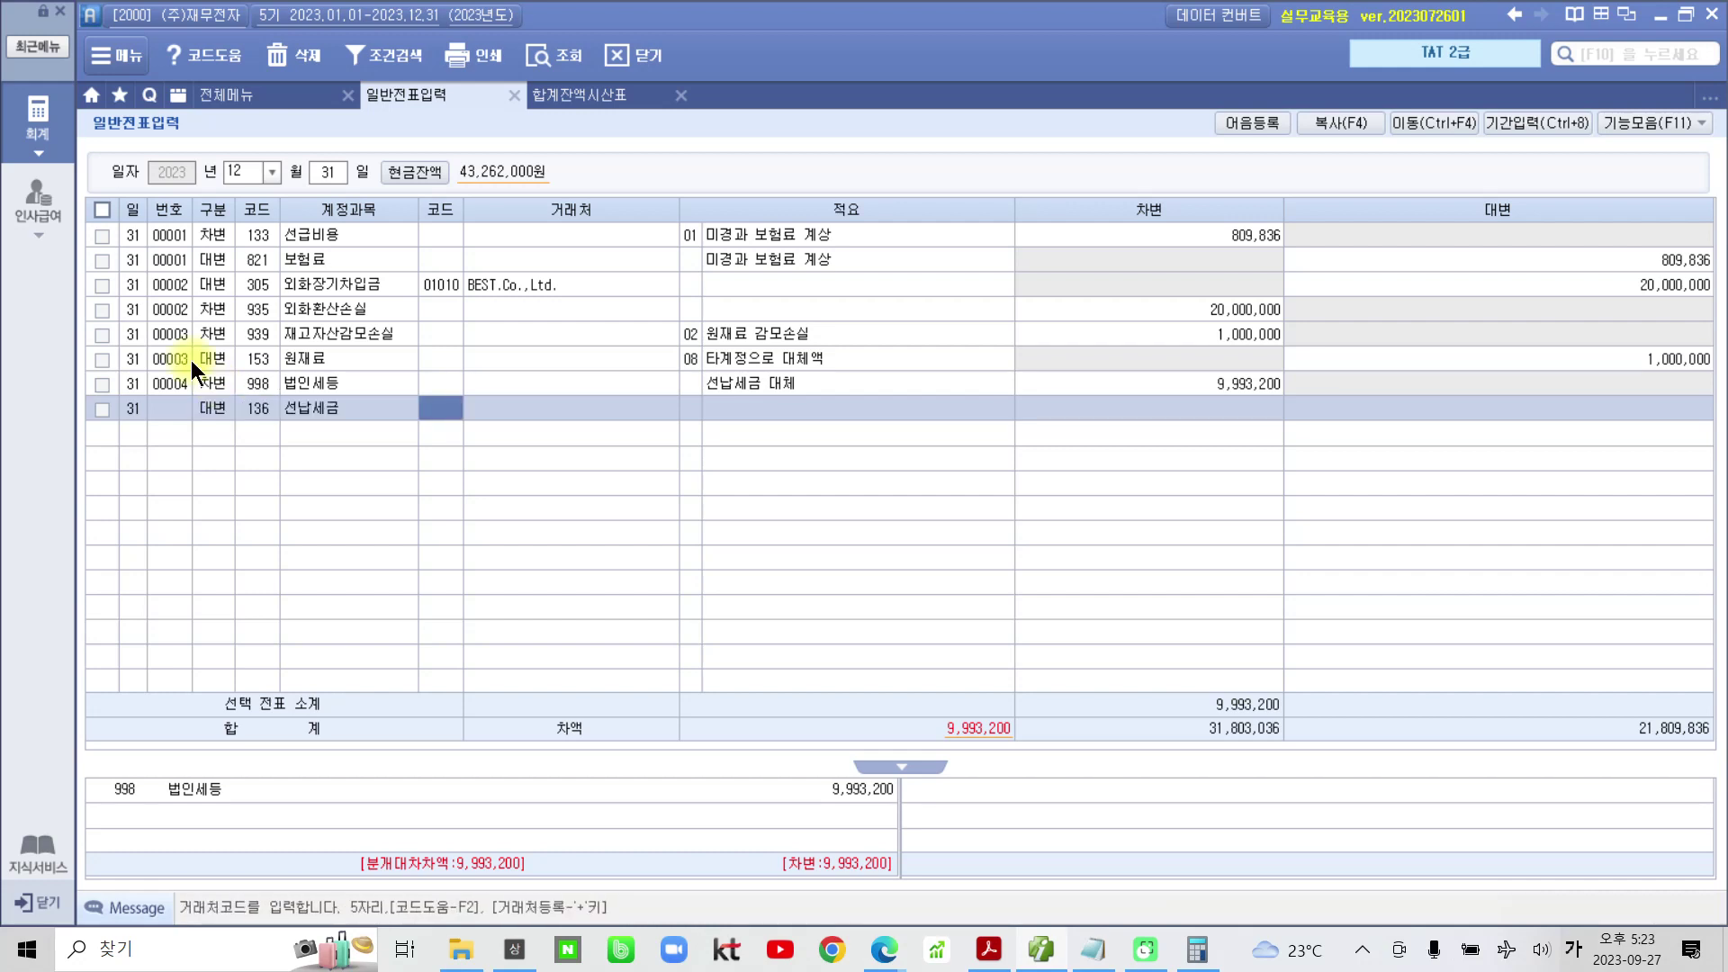
key(Return)
key(Return)
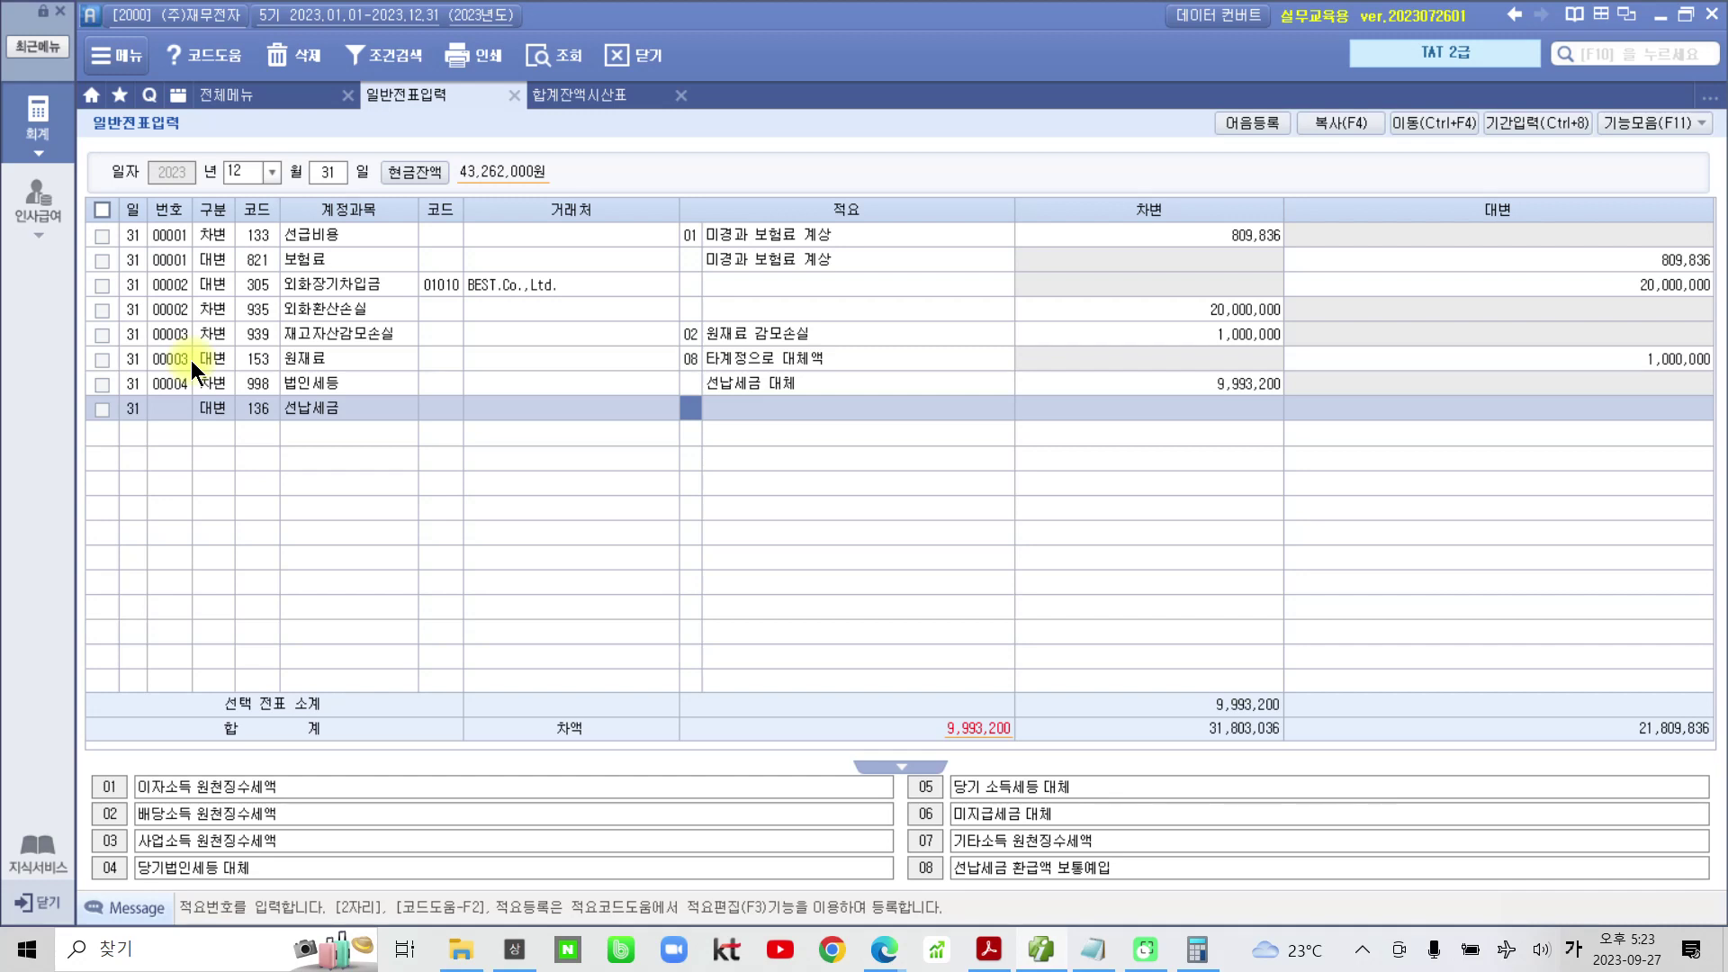
Set the 선납세금 line's 적요 to 04 당기법인세등 대체, accept 9,993,200 as its credit amount, and compare both amounts
text(4)
key(Return)
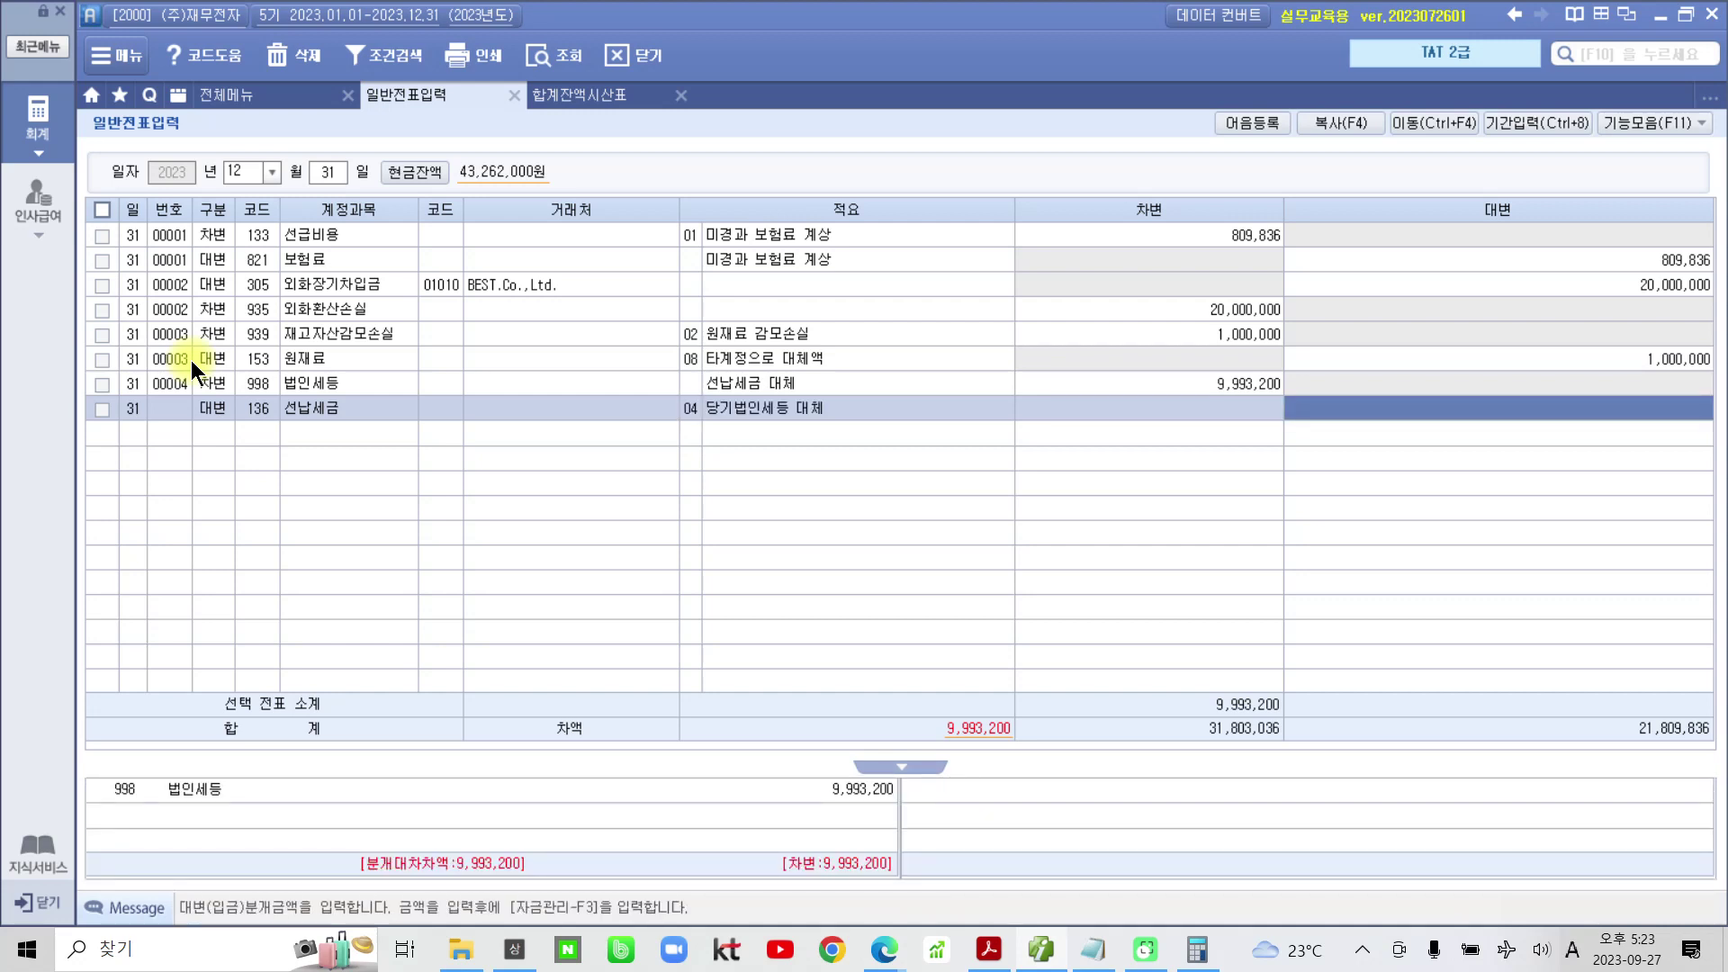
key(Return)
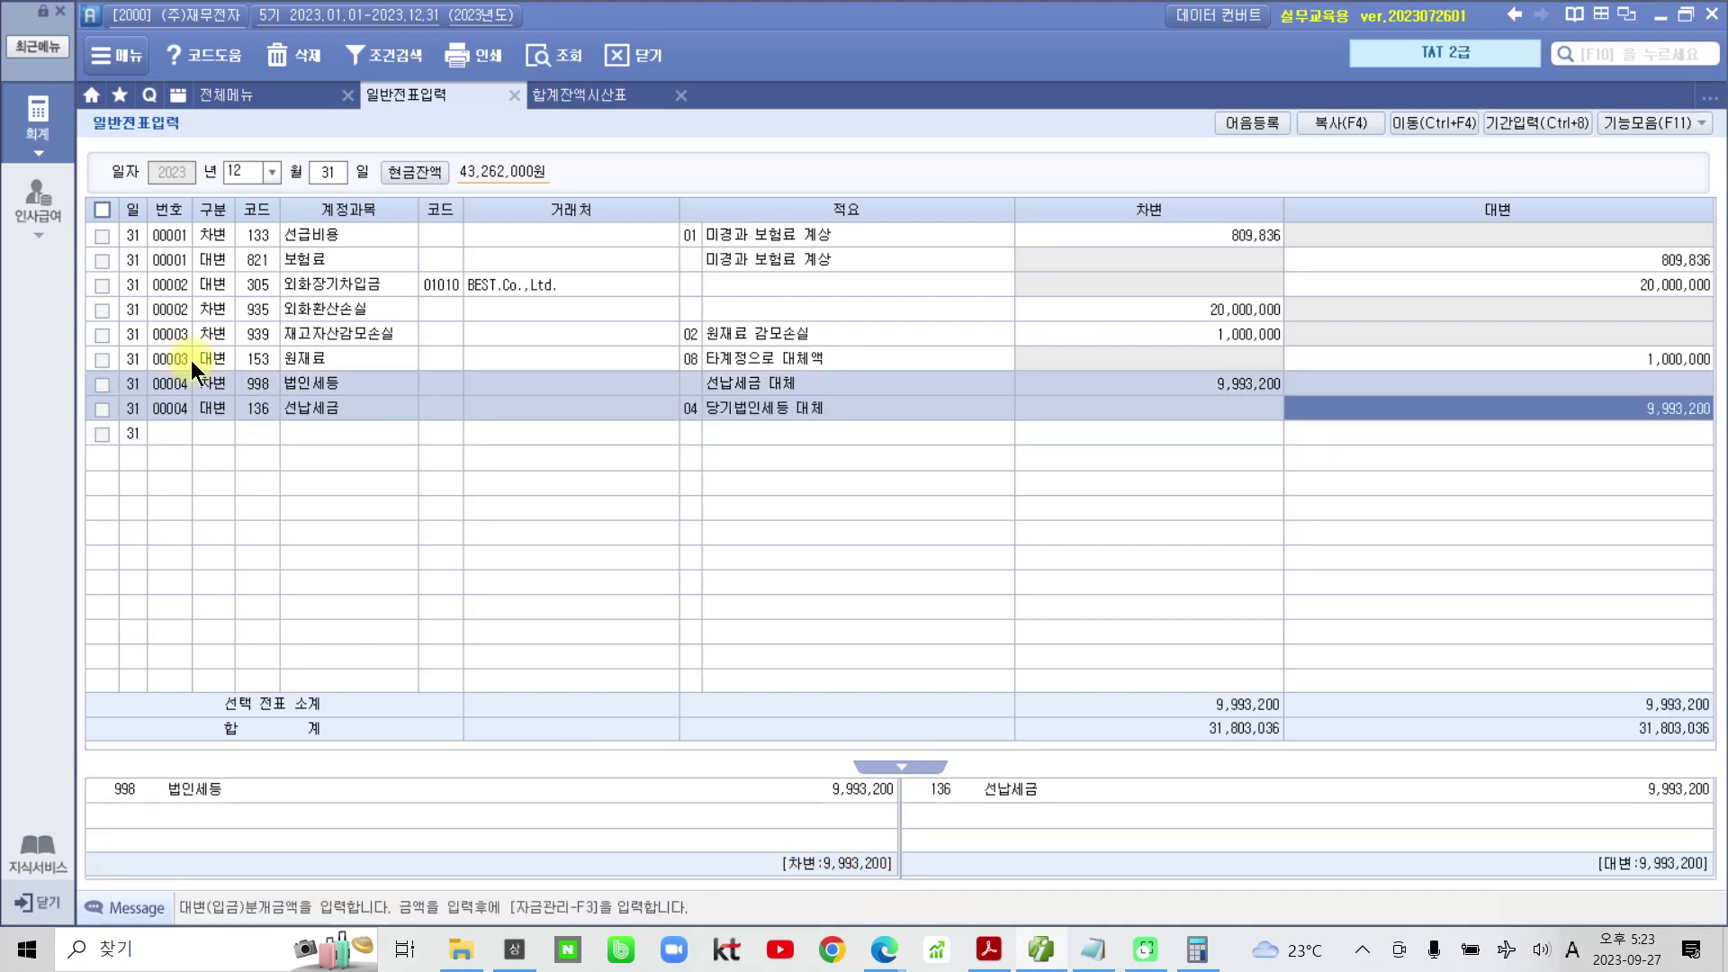
click(1148, 382)
click(1336, 417)
Open 결산자료입력 from the 결산/재무제표 group and set the closing period from month 01 to month 12
click(250, 101)
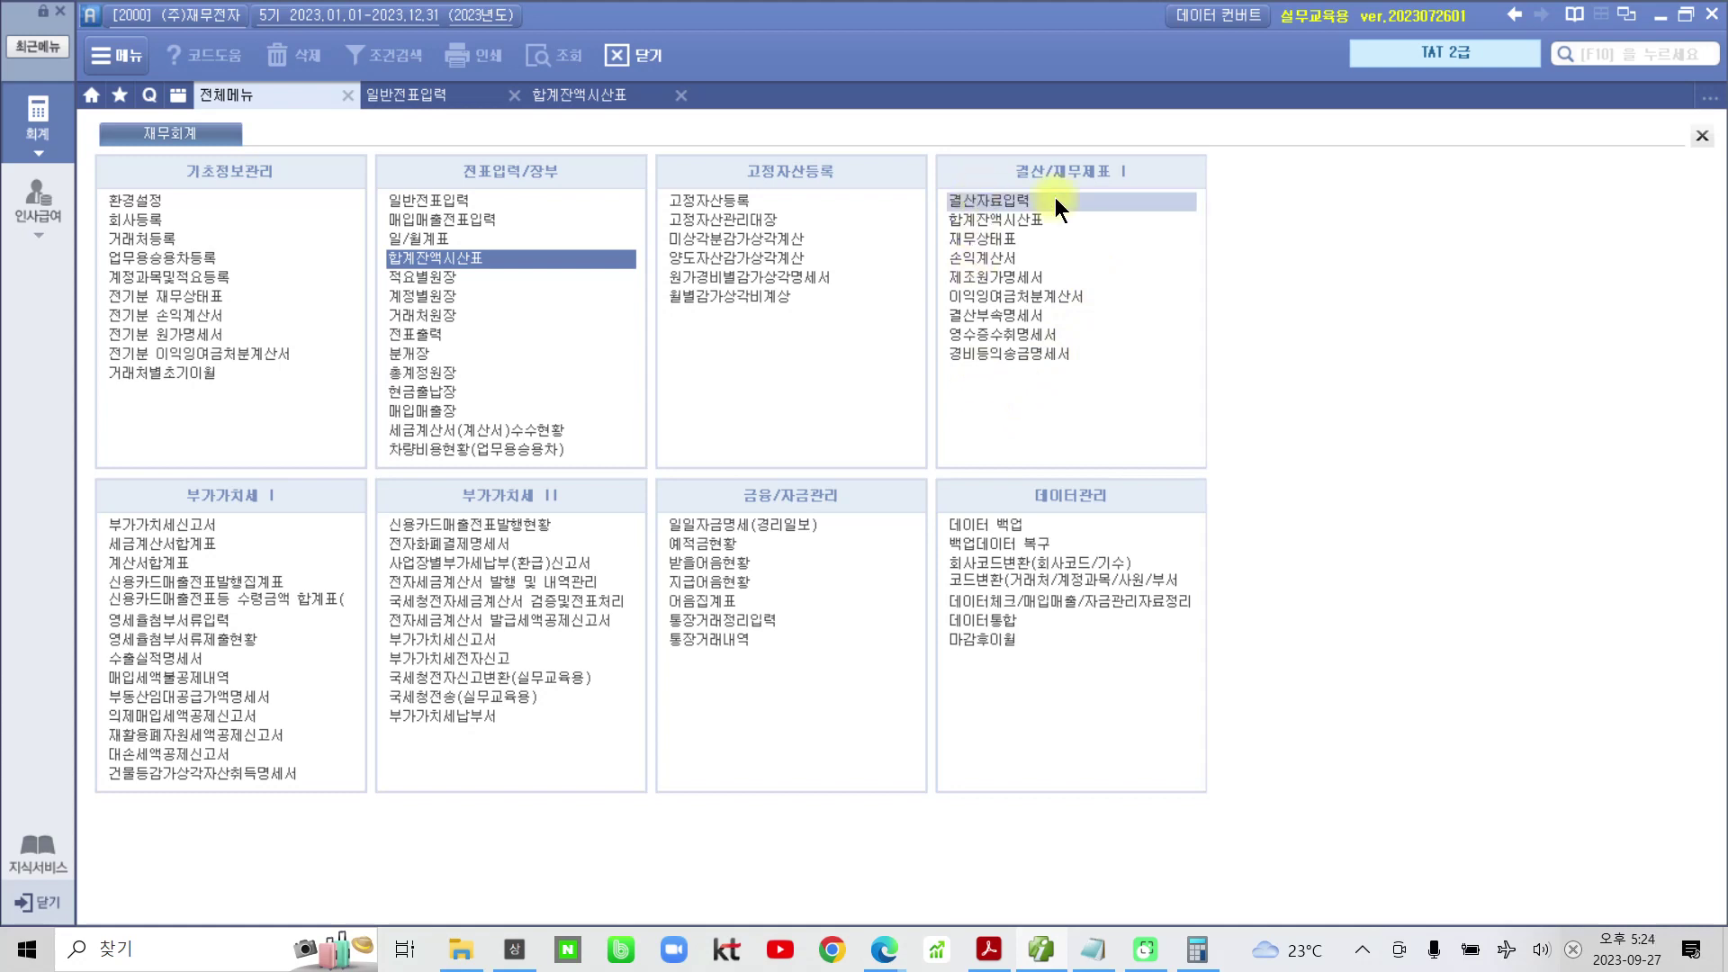
click(1024, 199)
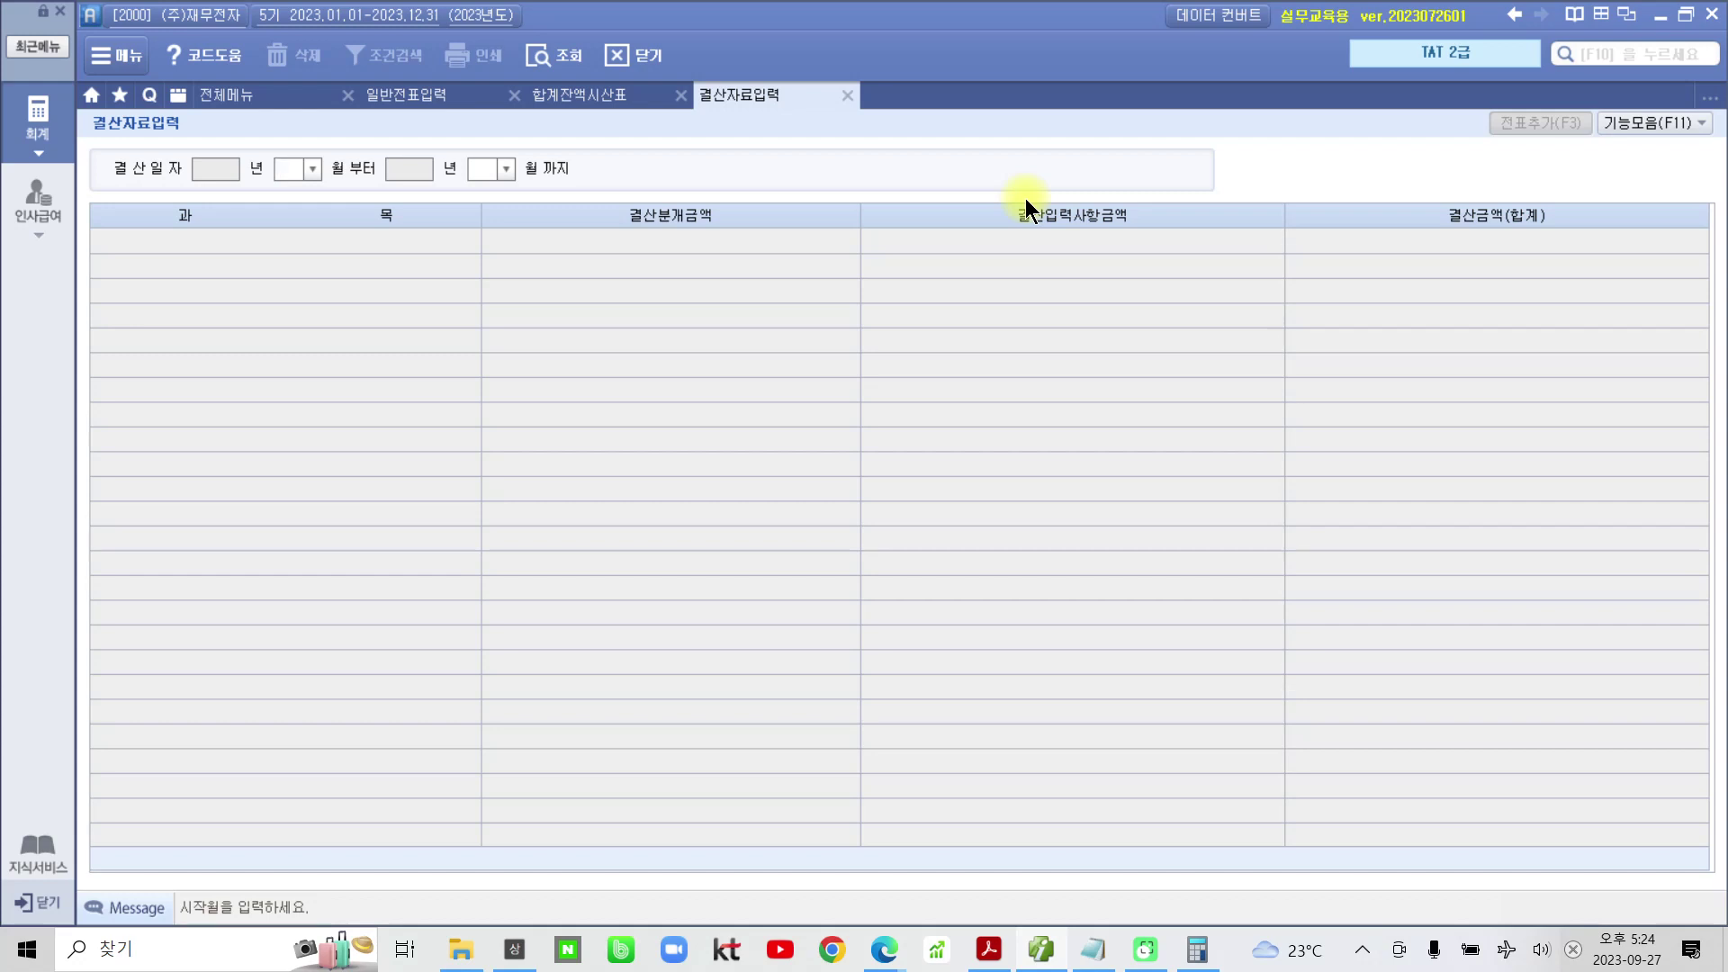
text(1)
key(Return)
text(12)
key(Return)
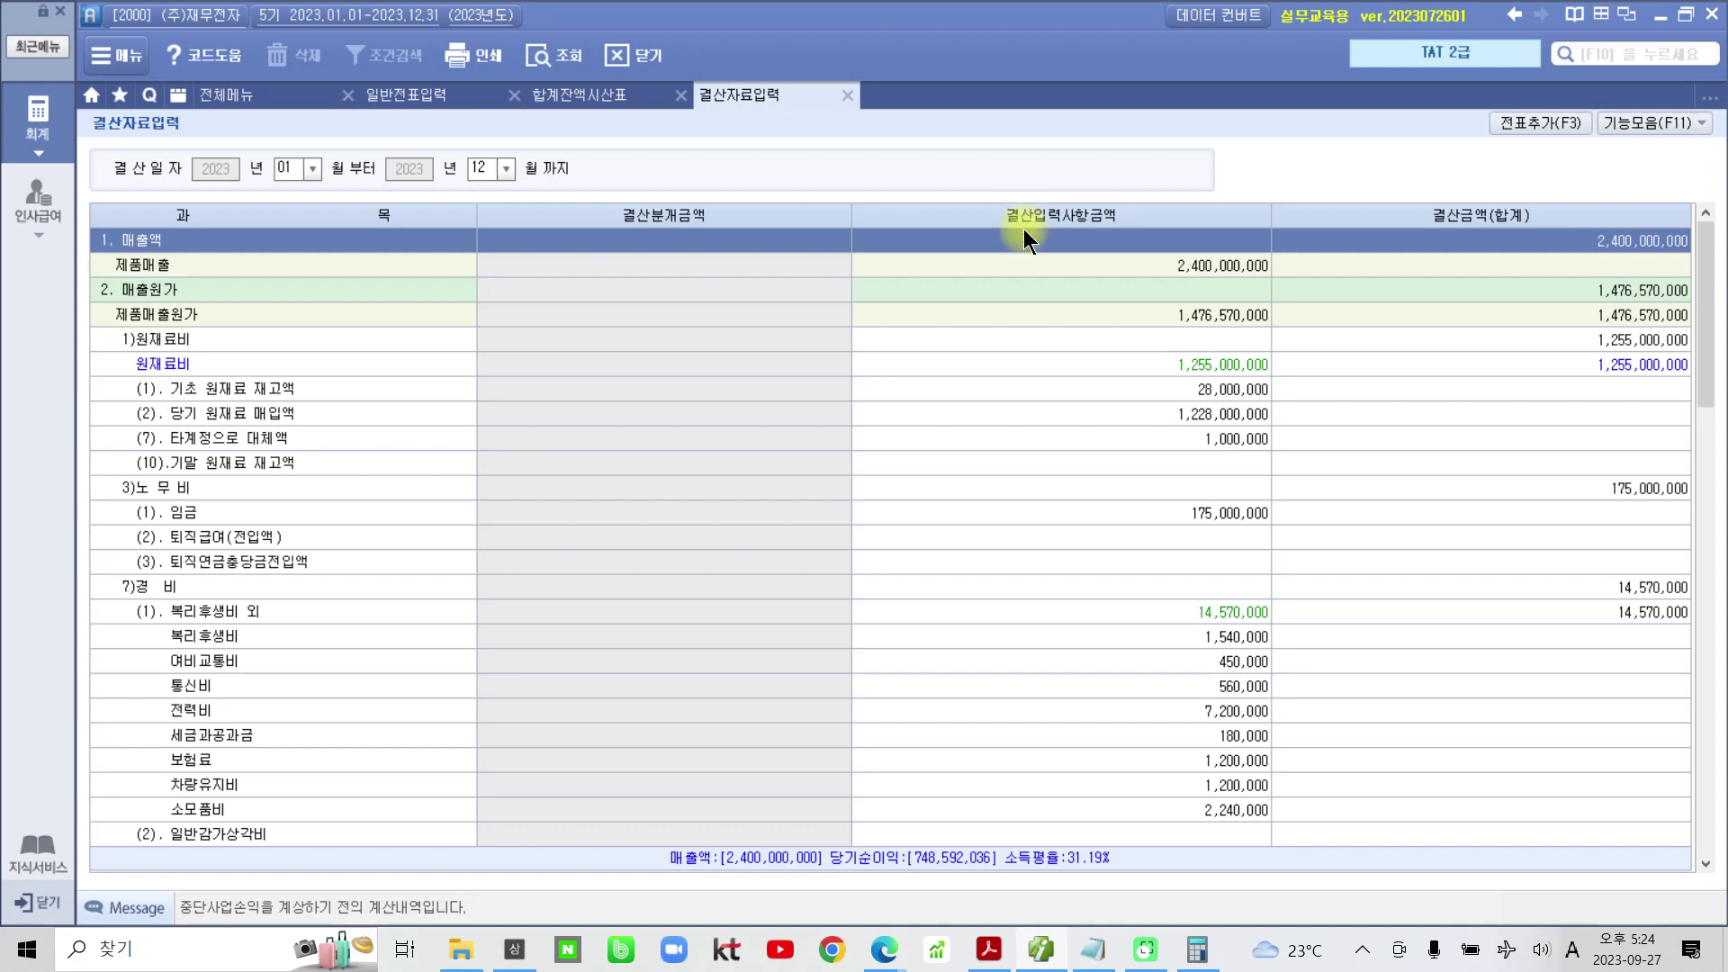
Enter 9,000,000 as the 결산입력사항금액 for (10).기말 원재료 재고액
click(1177, 343)
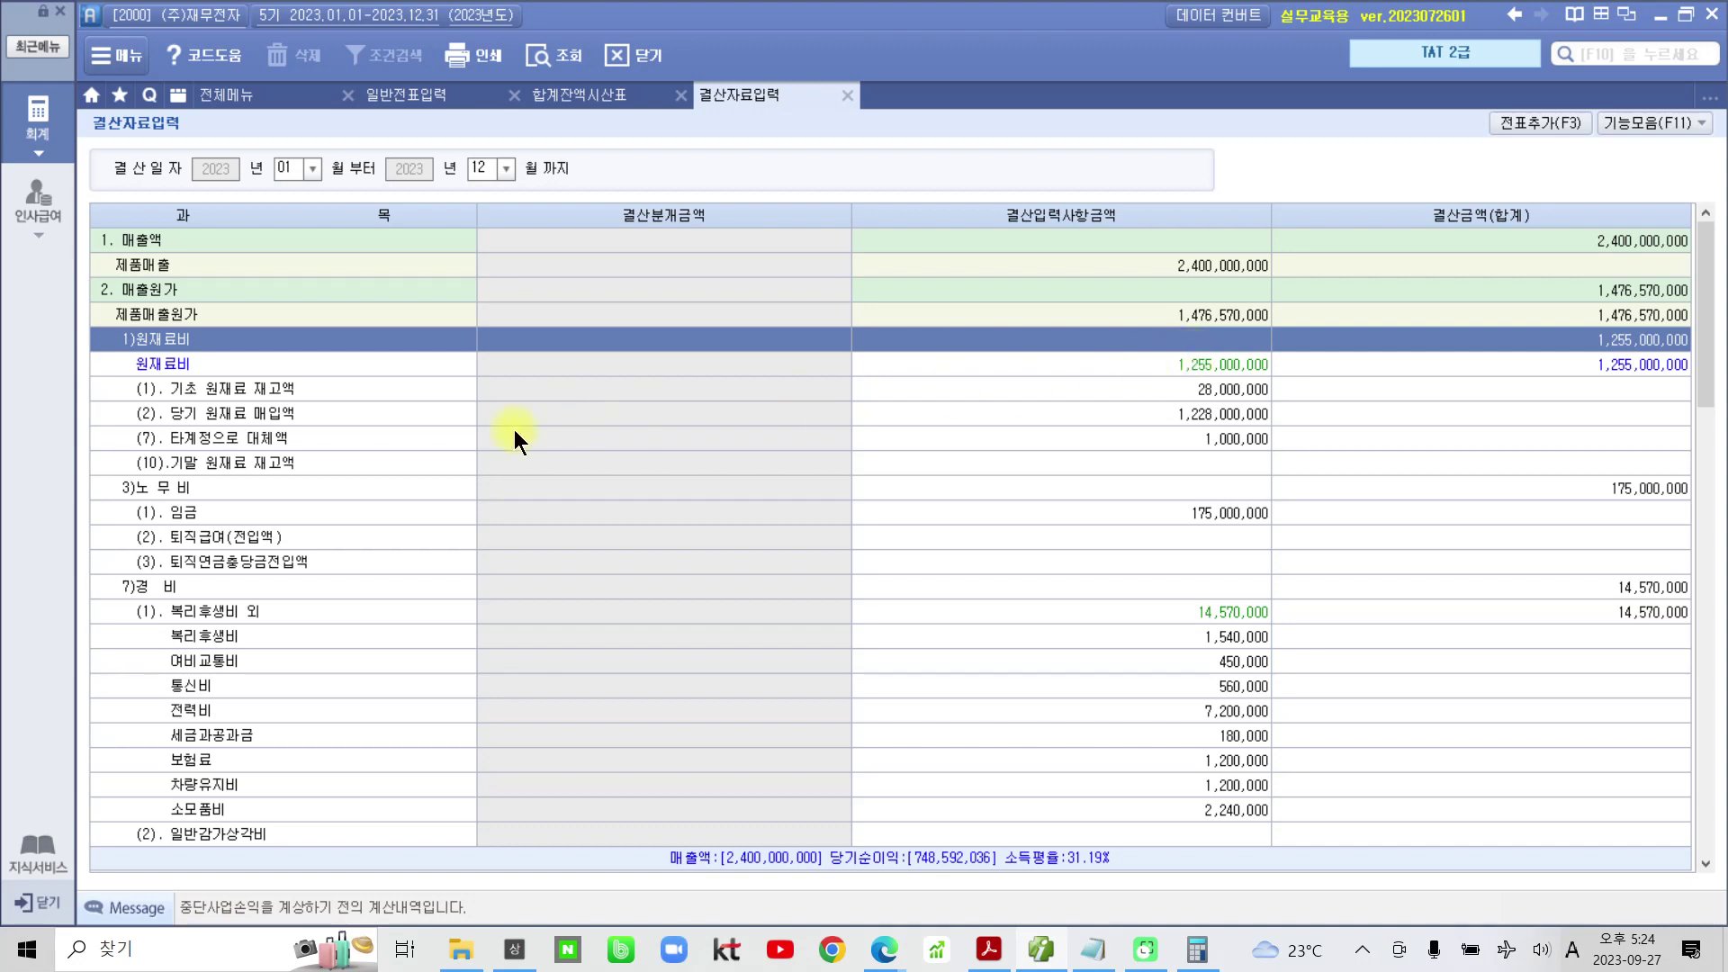
click(321, 462)
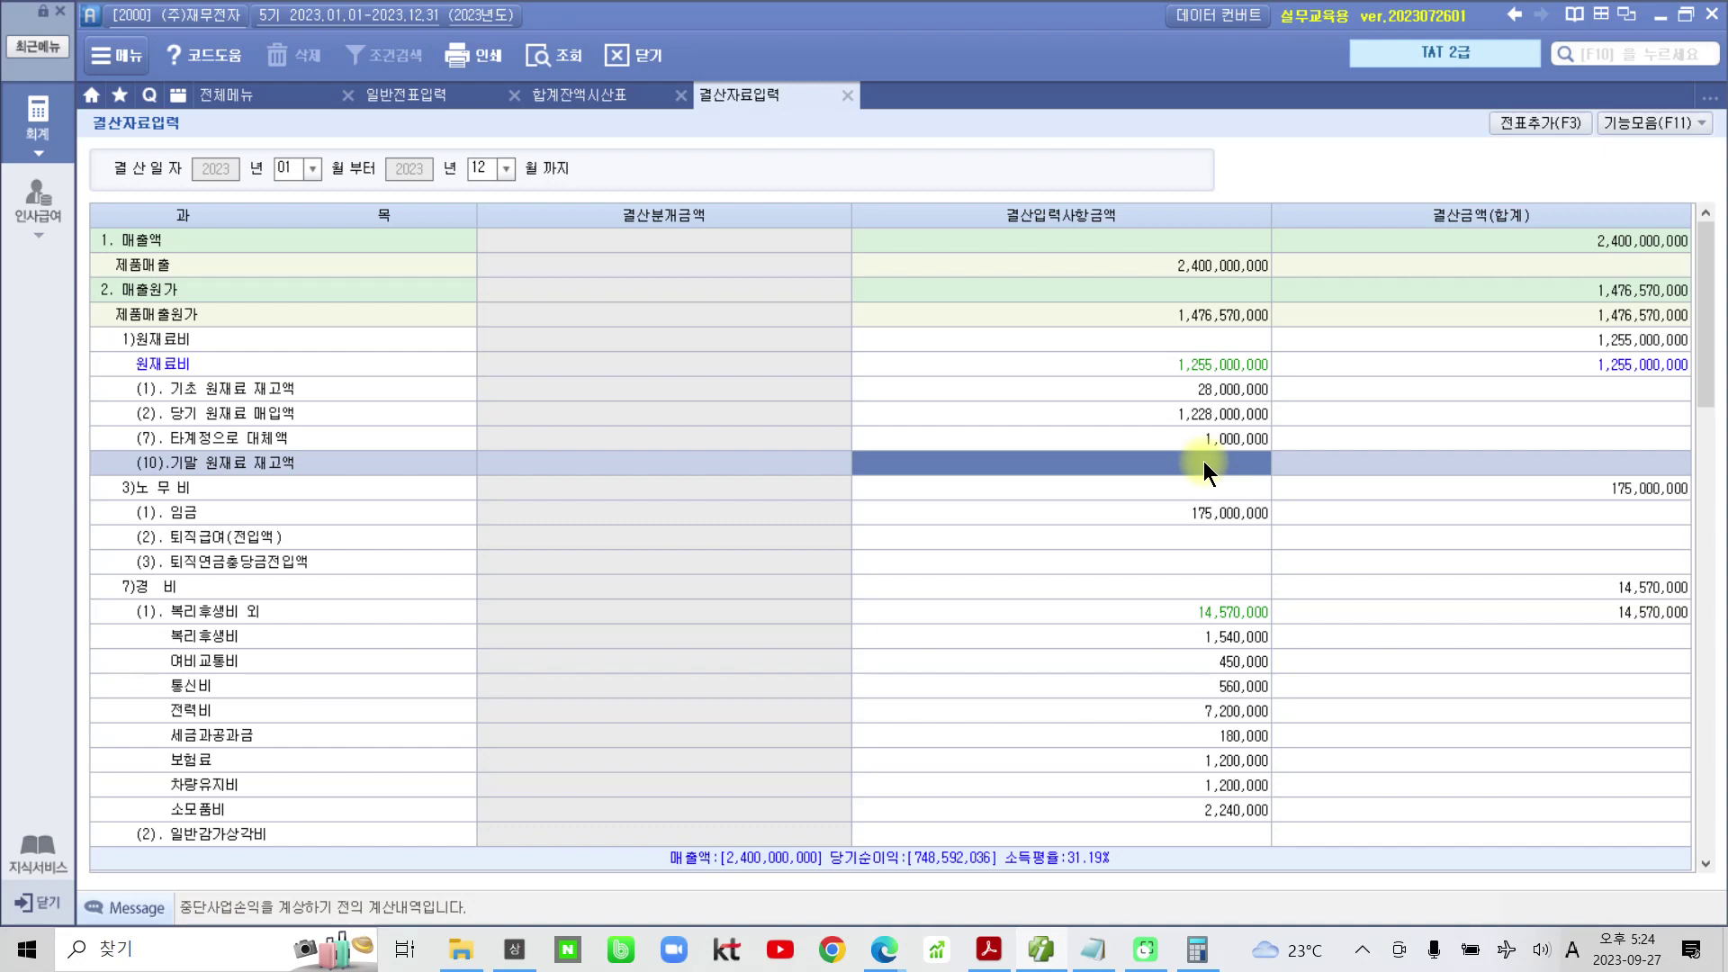
text(5)
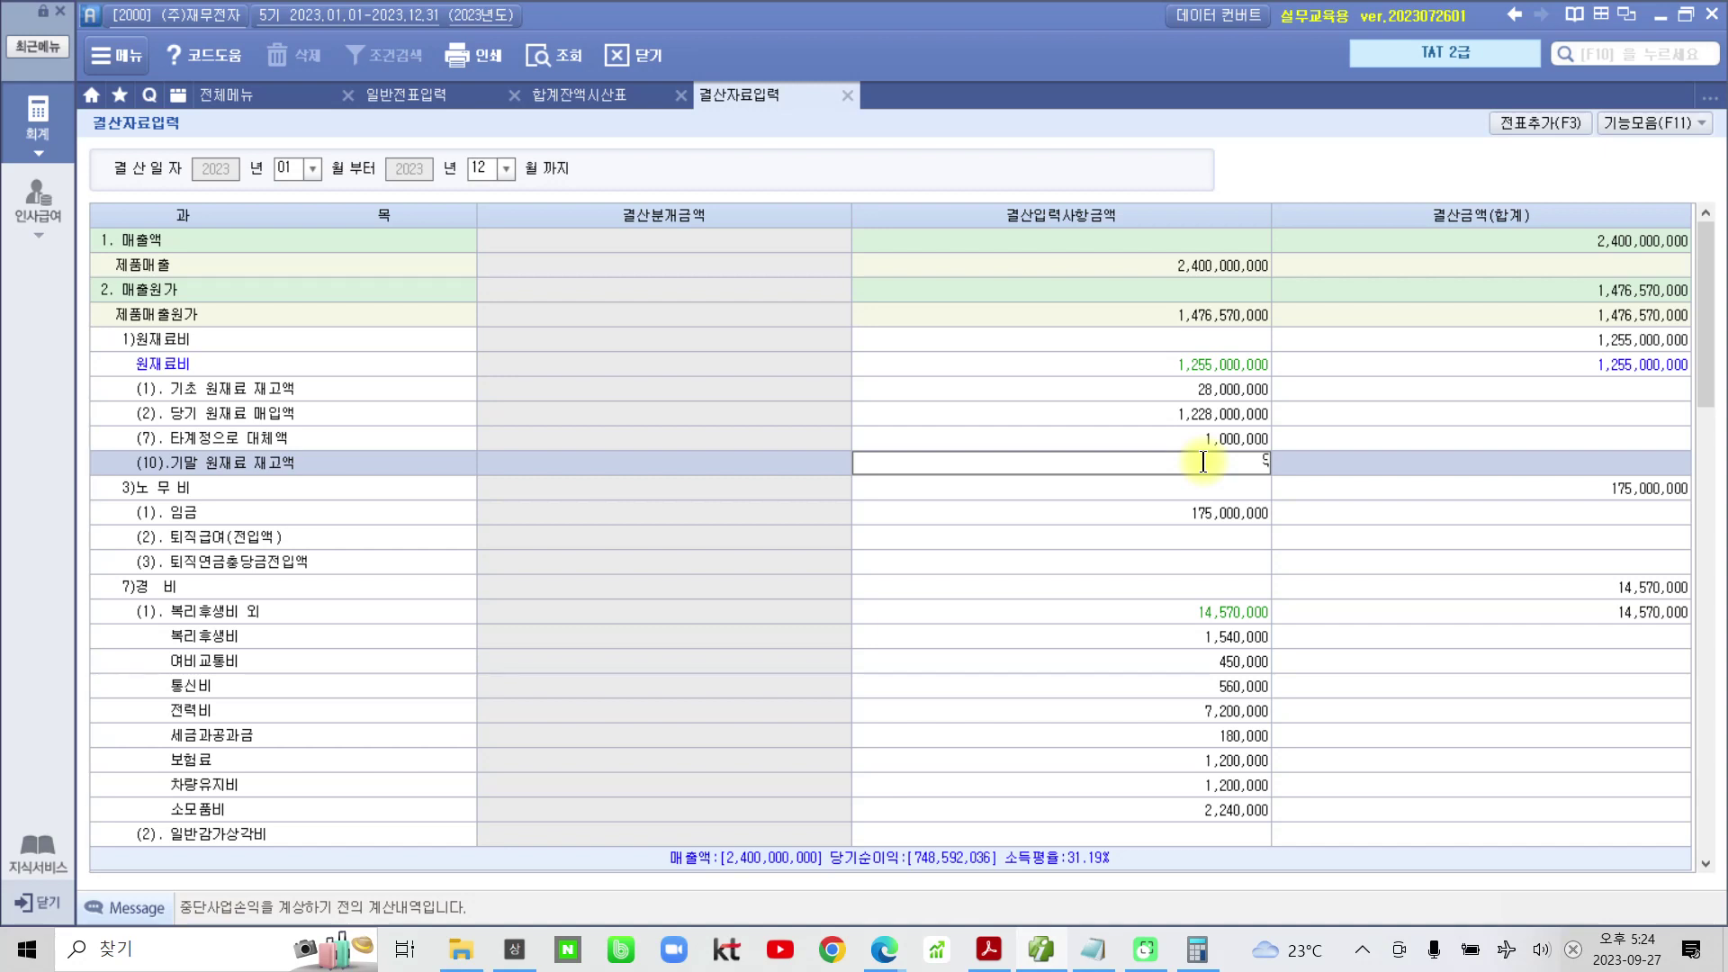
text(0000000)
key(Return)
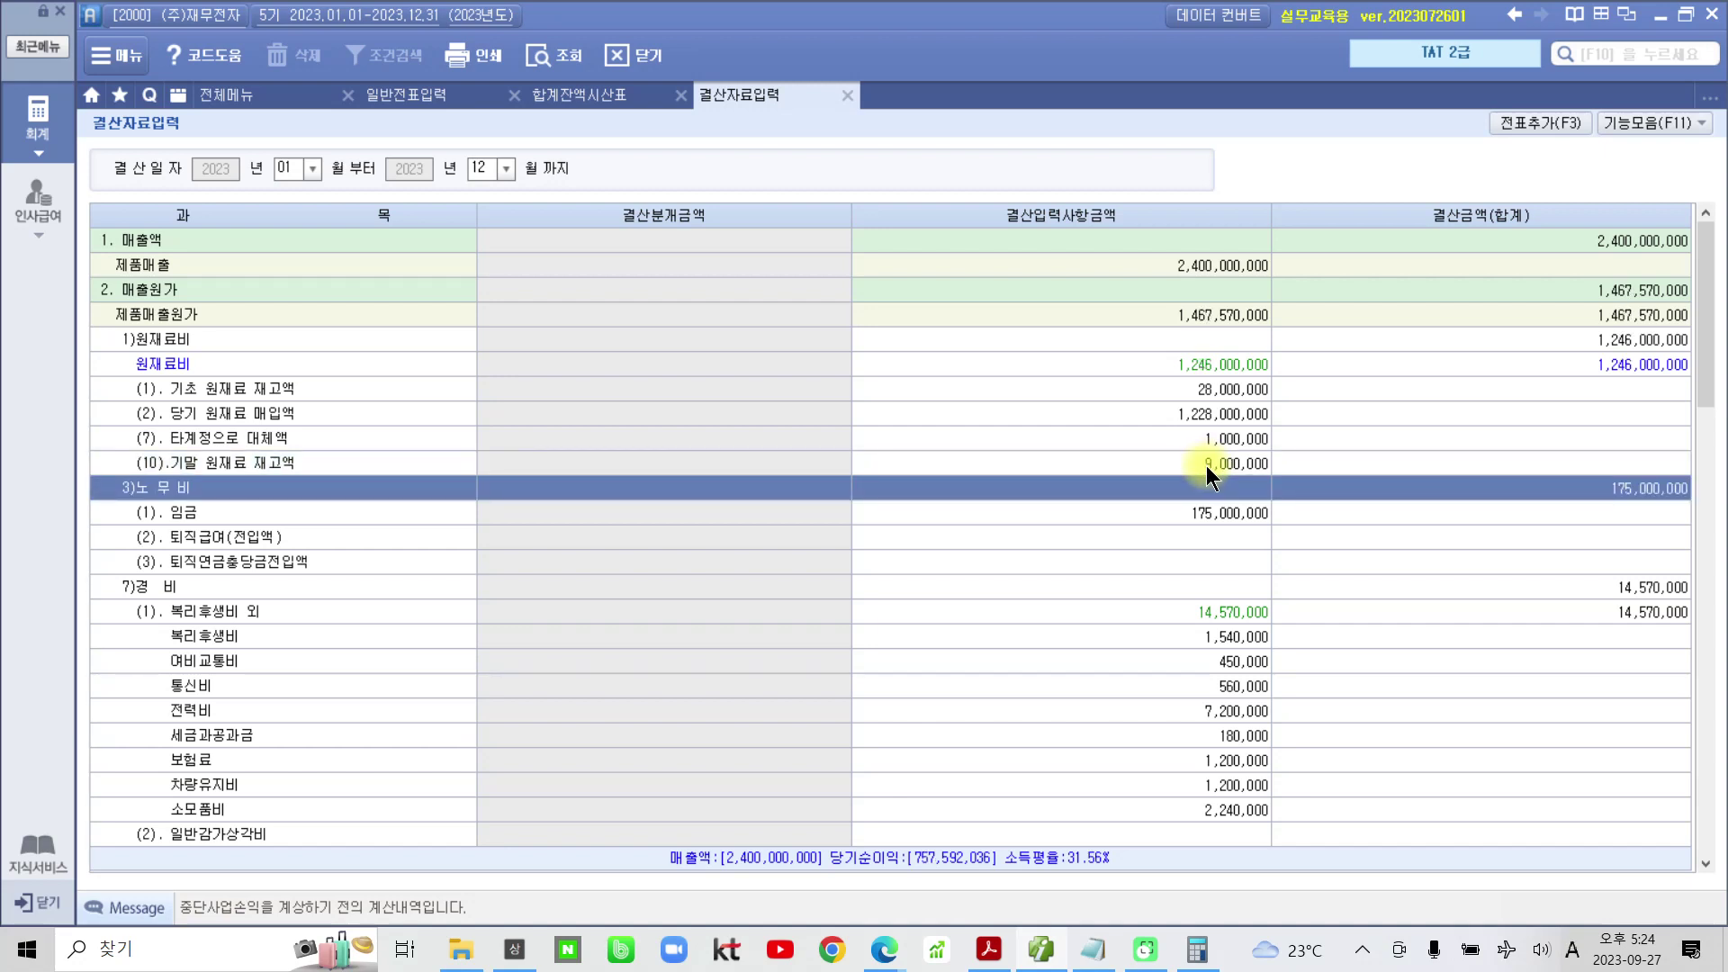
Review the 결산입력사항금액 values of the raw material rows, including 당기 매입액, 타계정으로 대체액 and 기말 재고액, and the 임금 row
click(1212, 460)
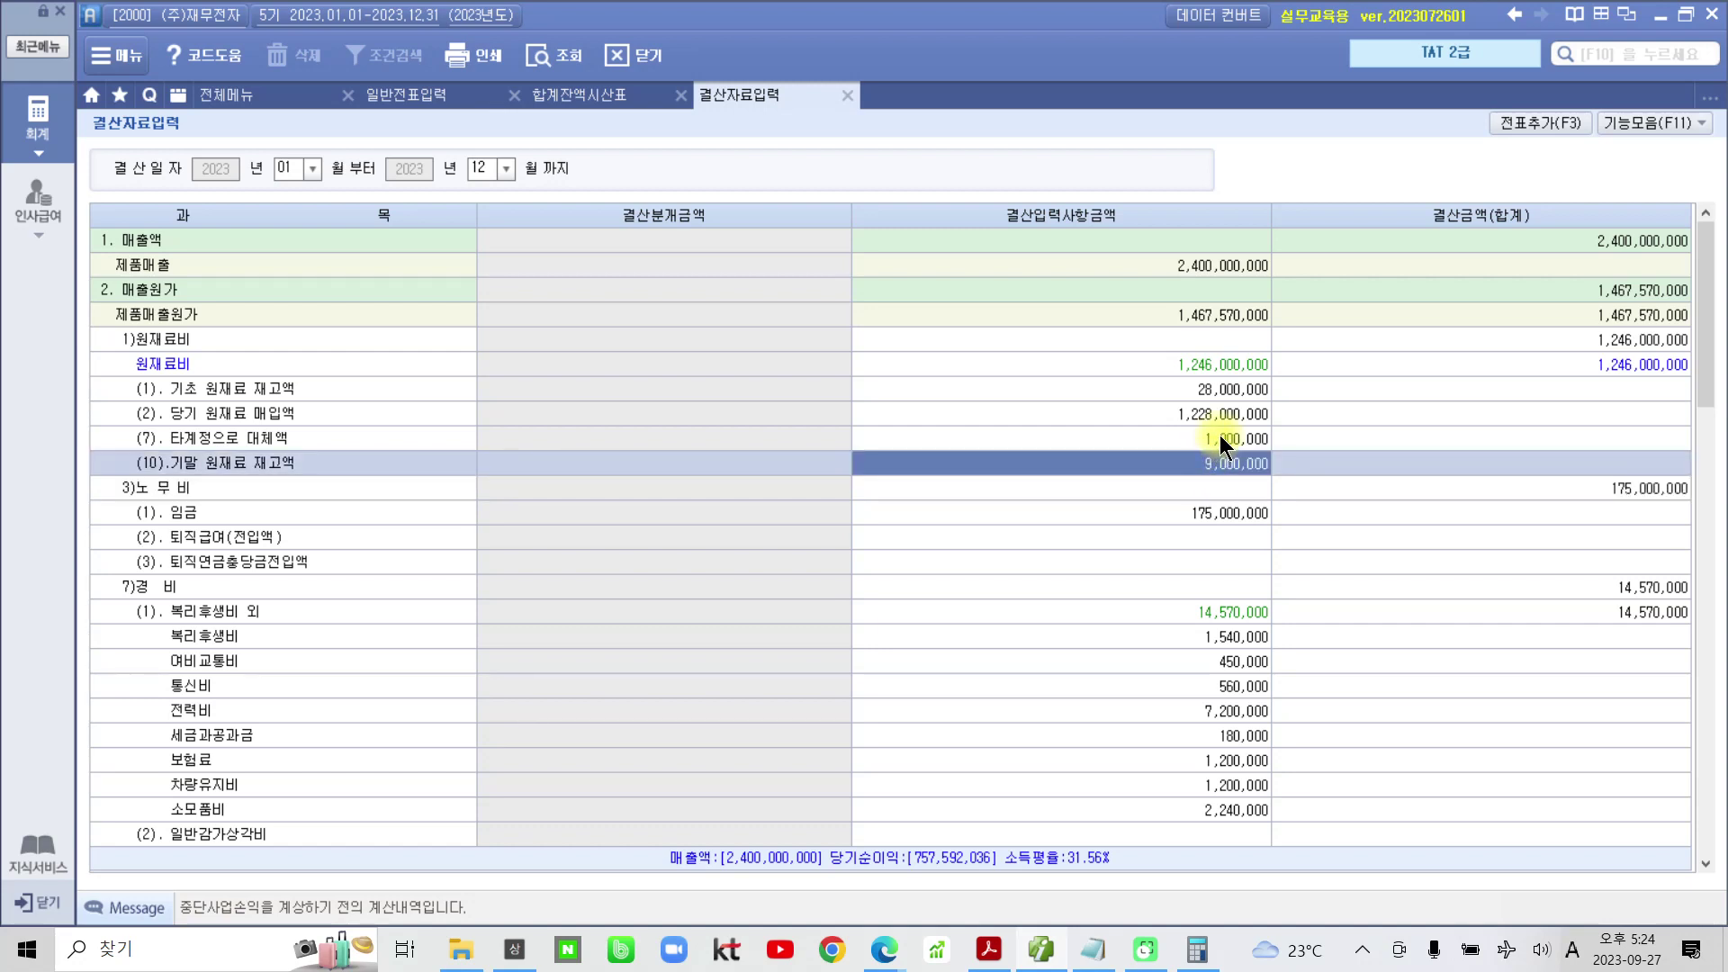
click(1218, 436)
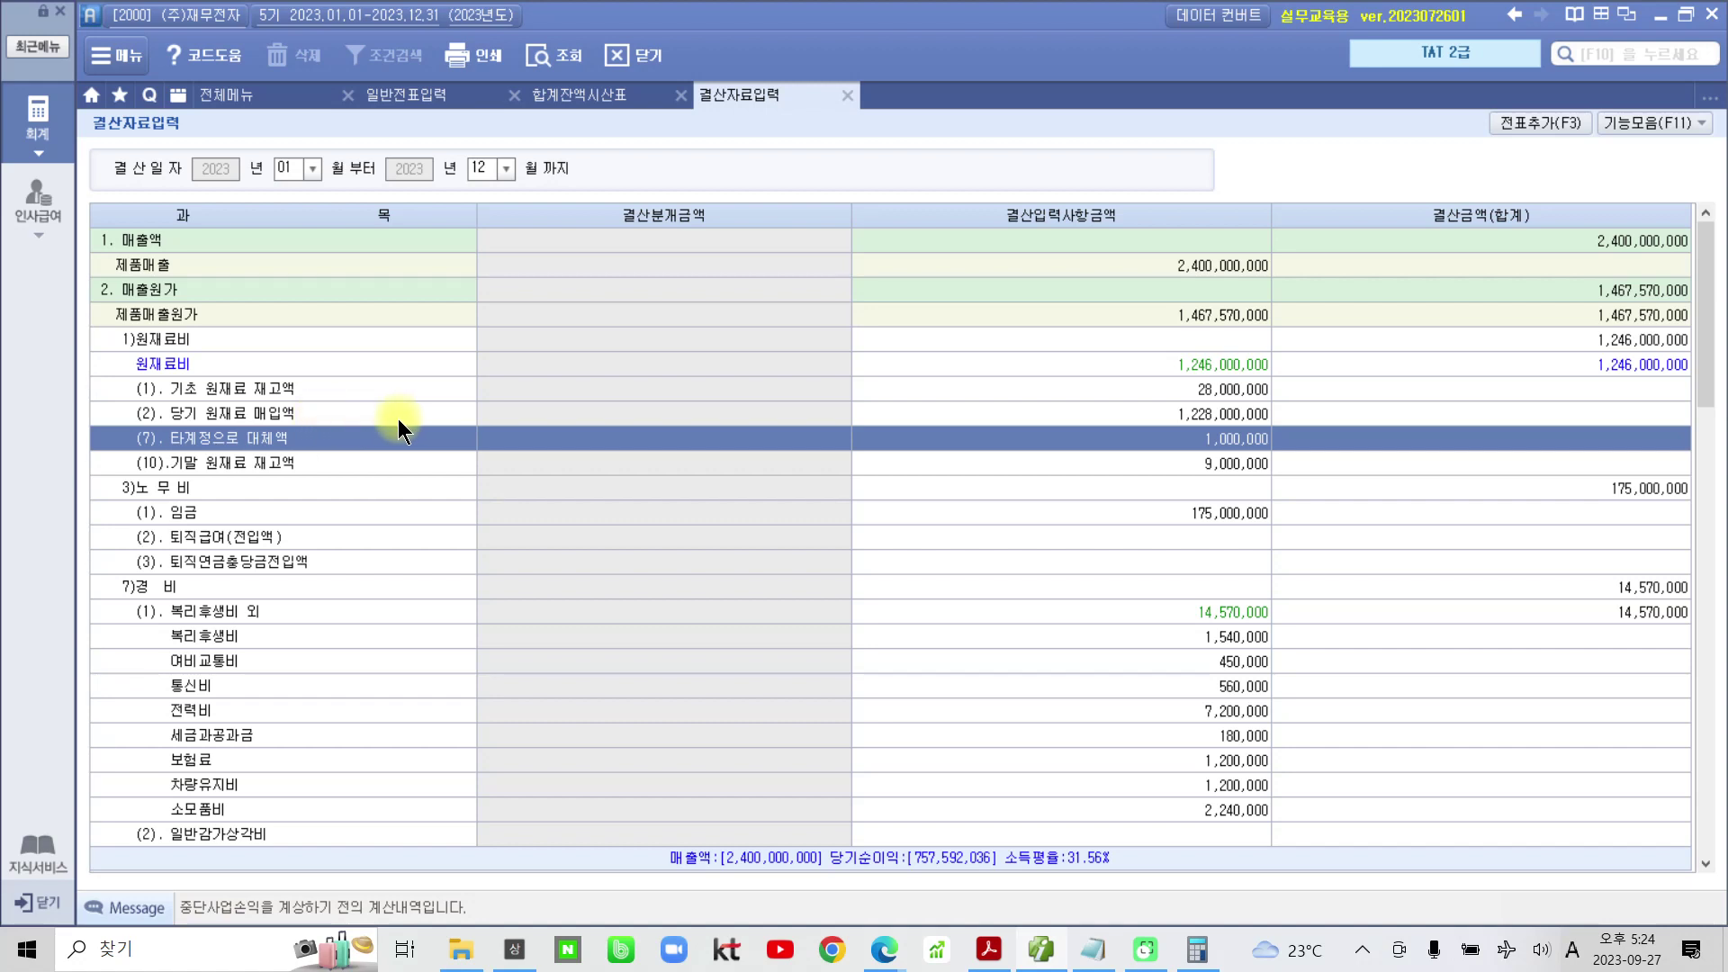
click(1154, 415)
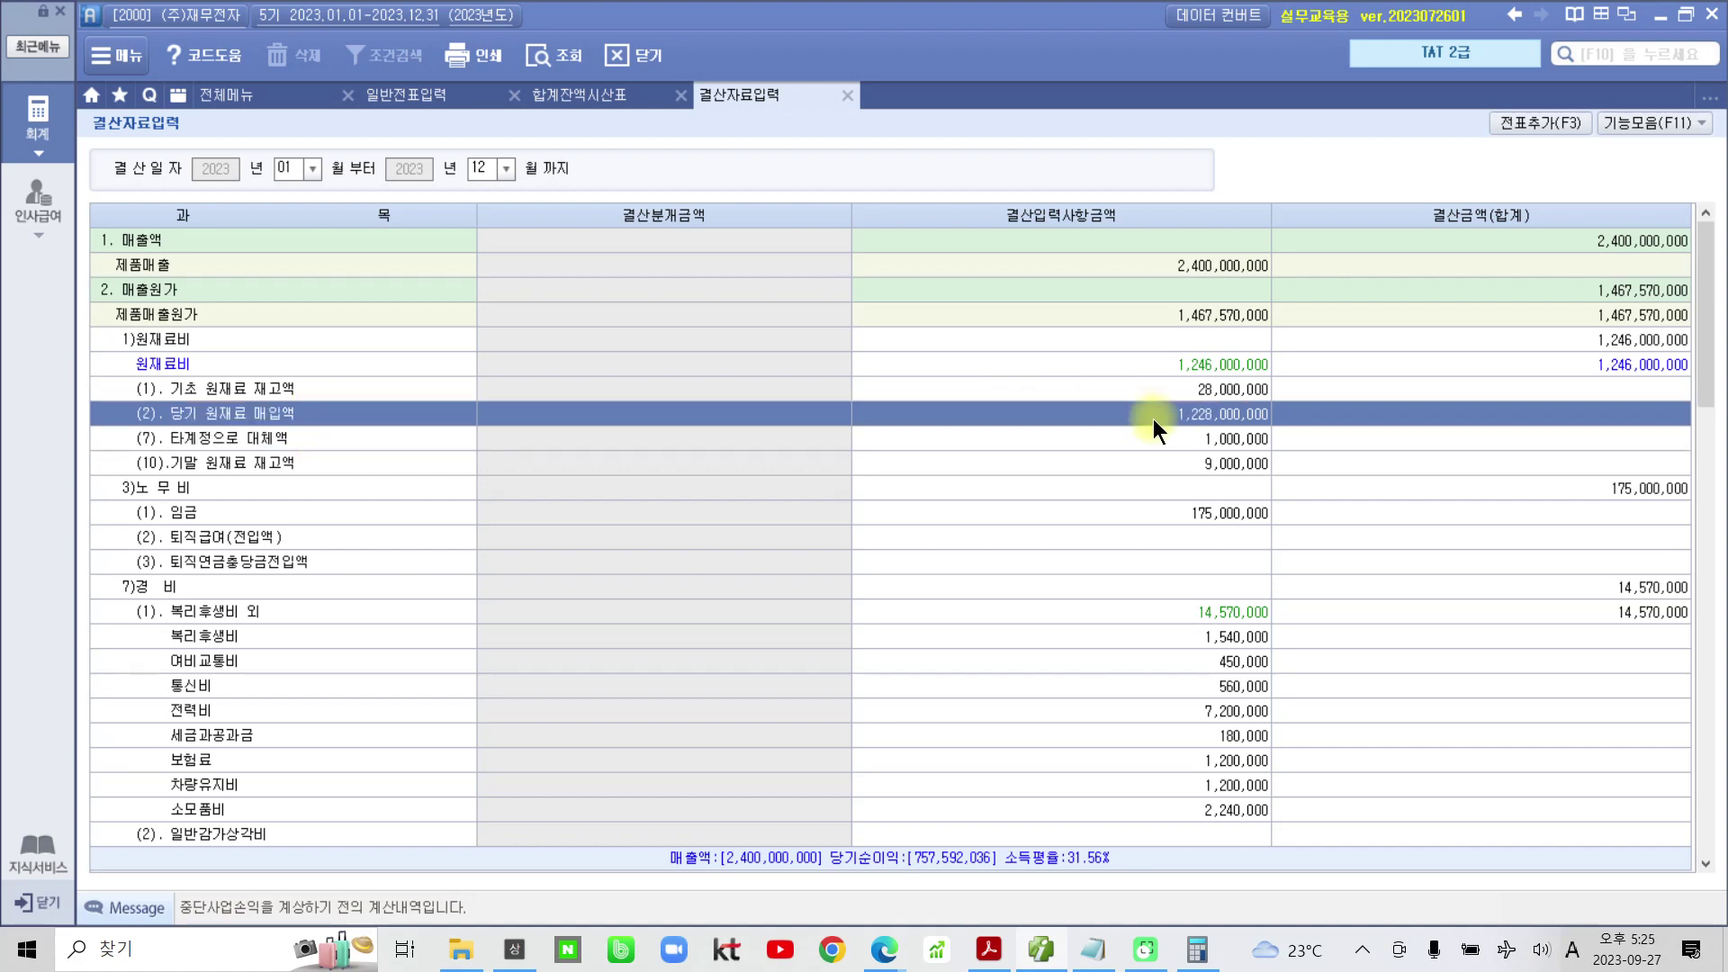
click(1157, 437)
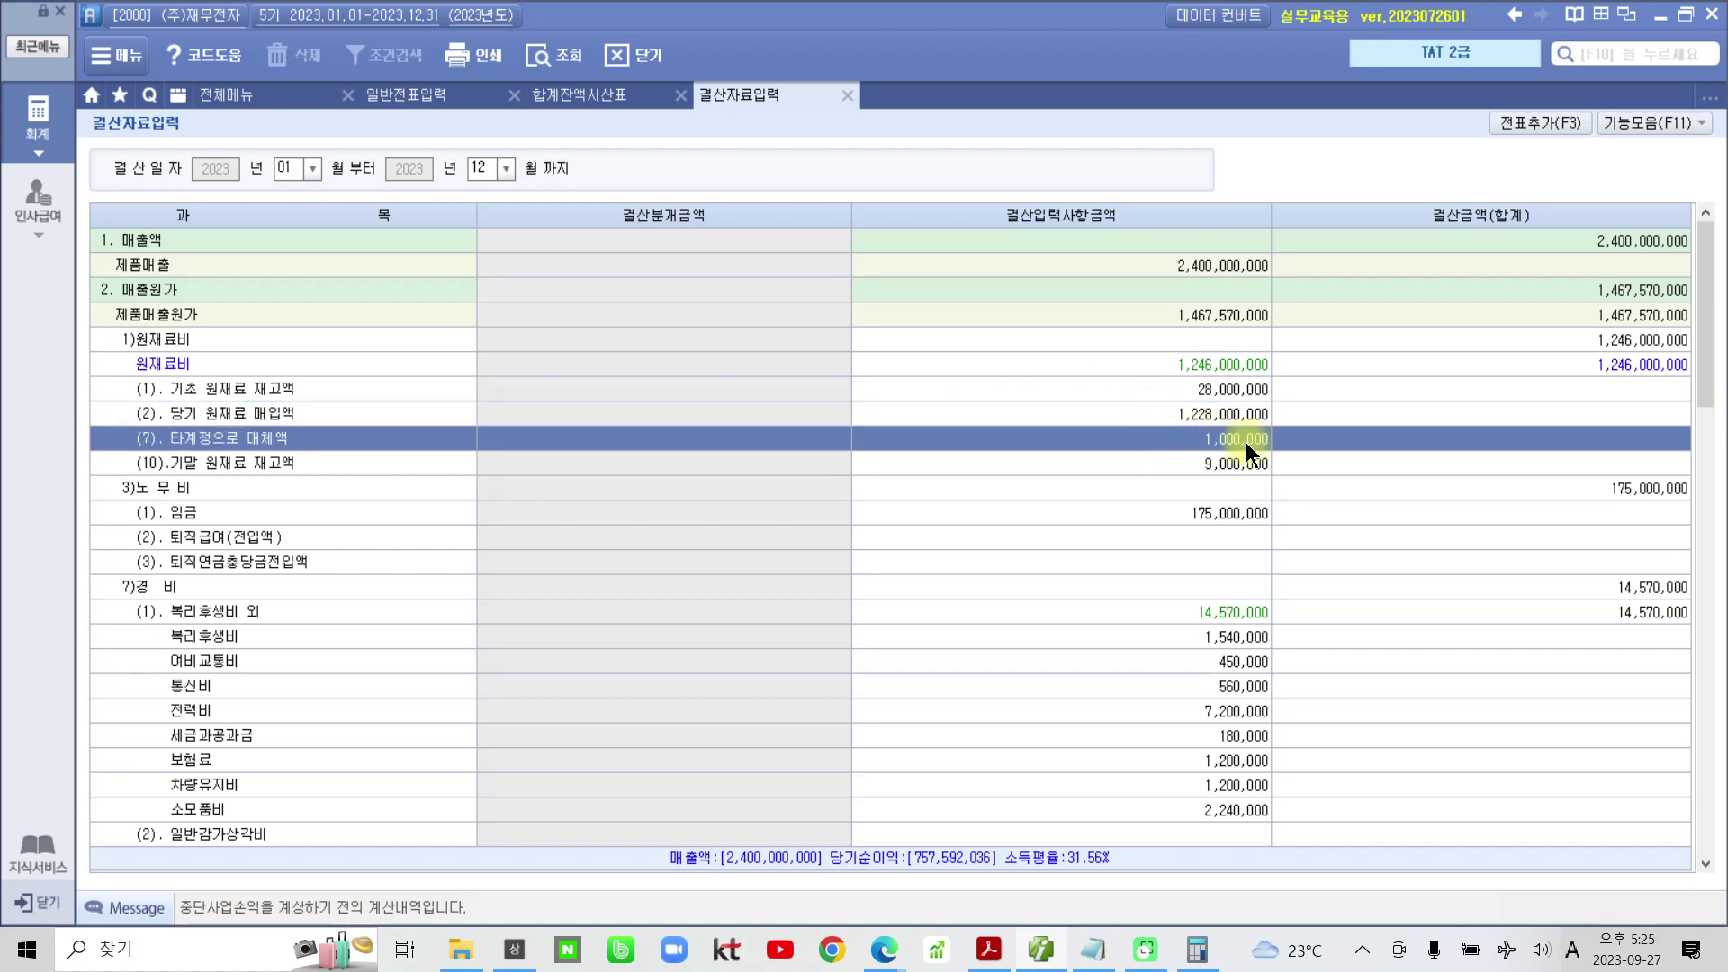
click(1244, 464)
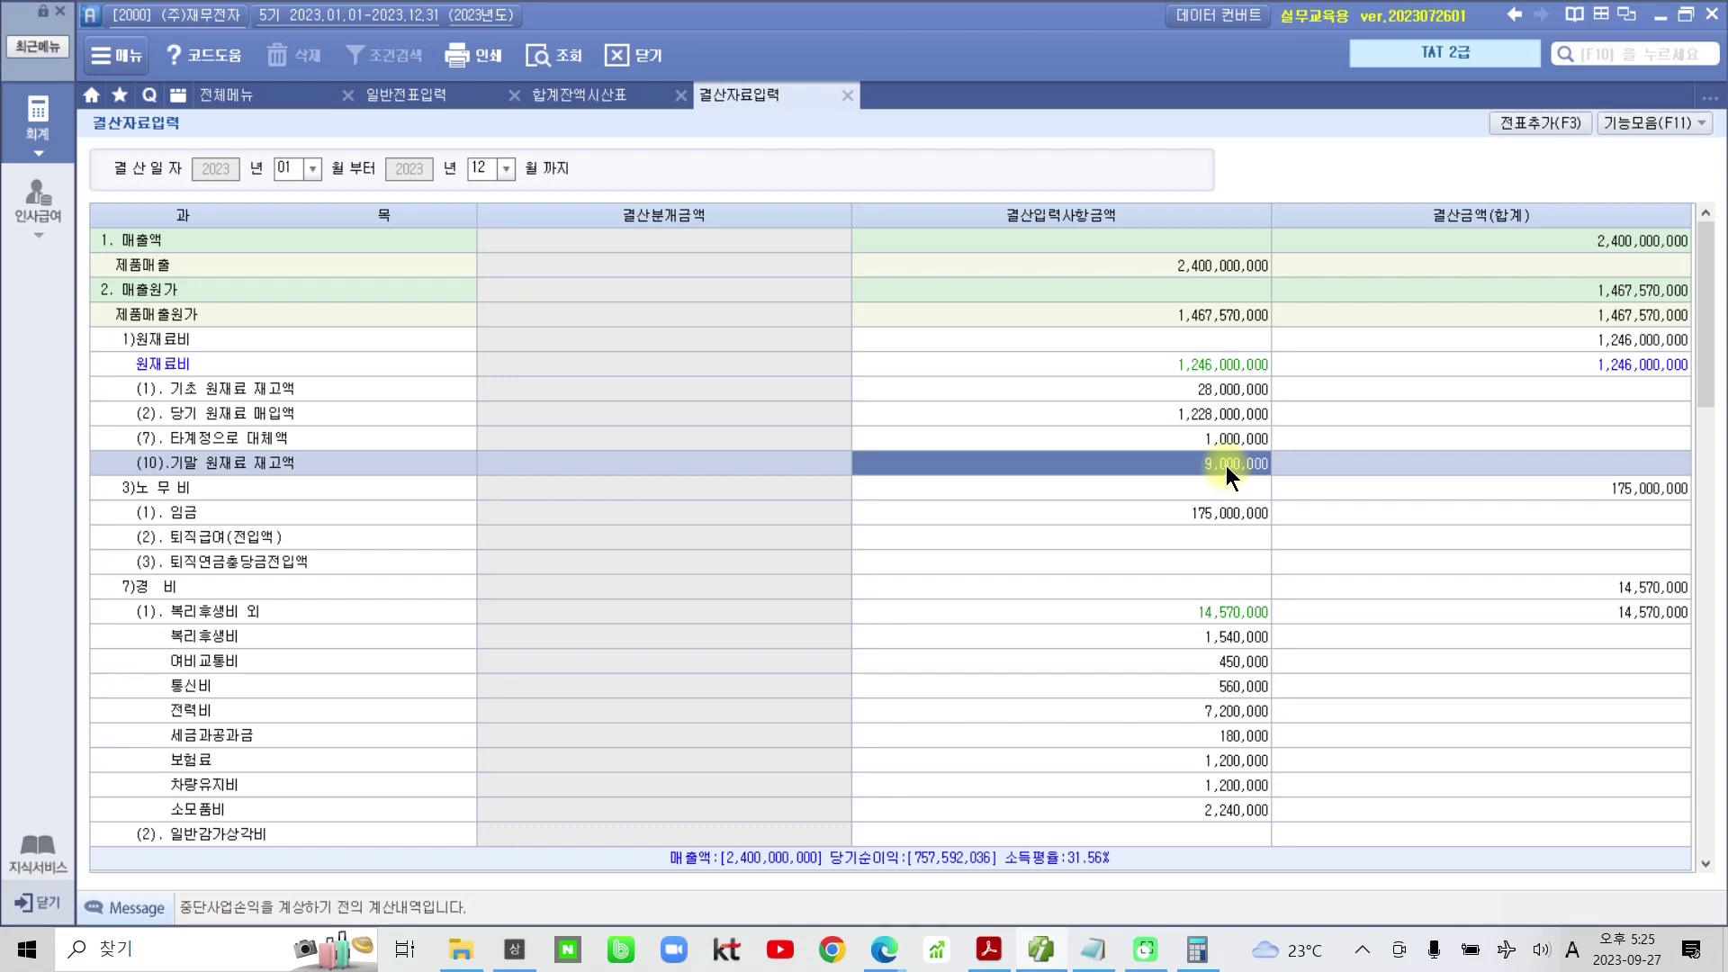
click(1192, 511)
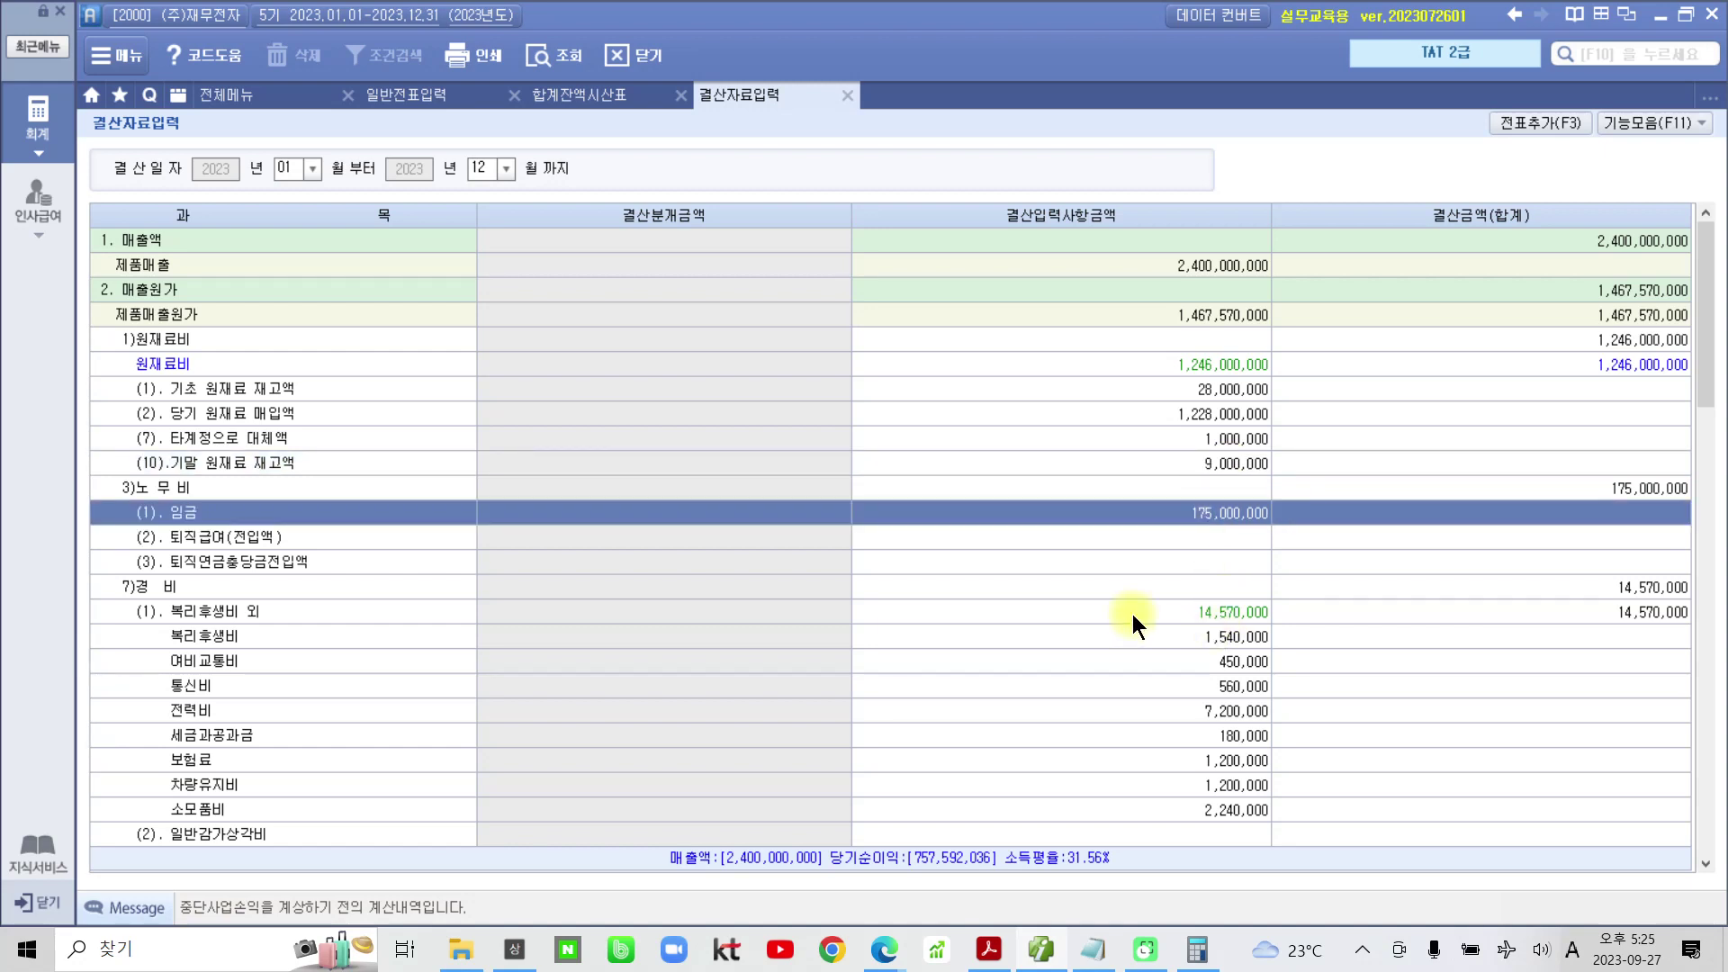
Enter 27,000,000 as the 결산입력사항금액 for (7). 기말 제품 재고액
scroll(1132, 614, down, 6)
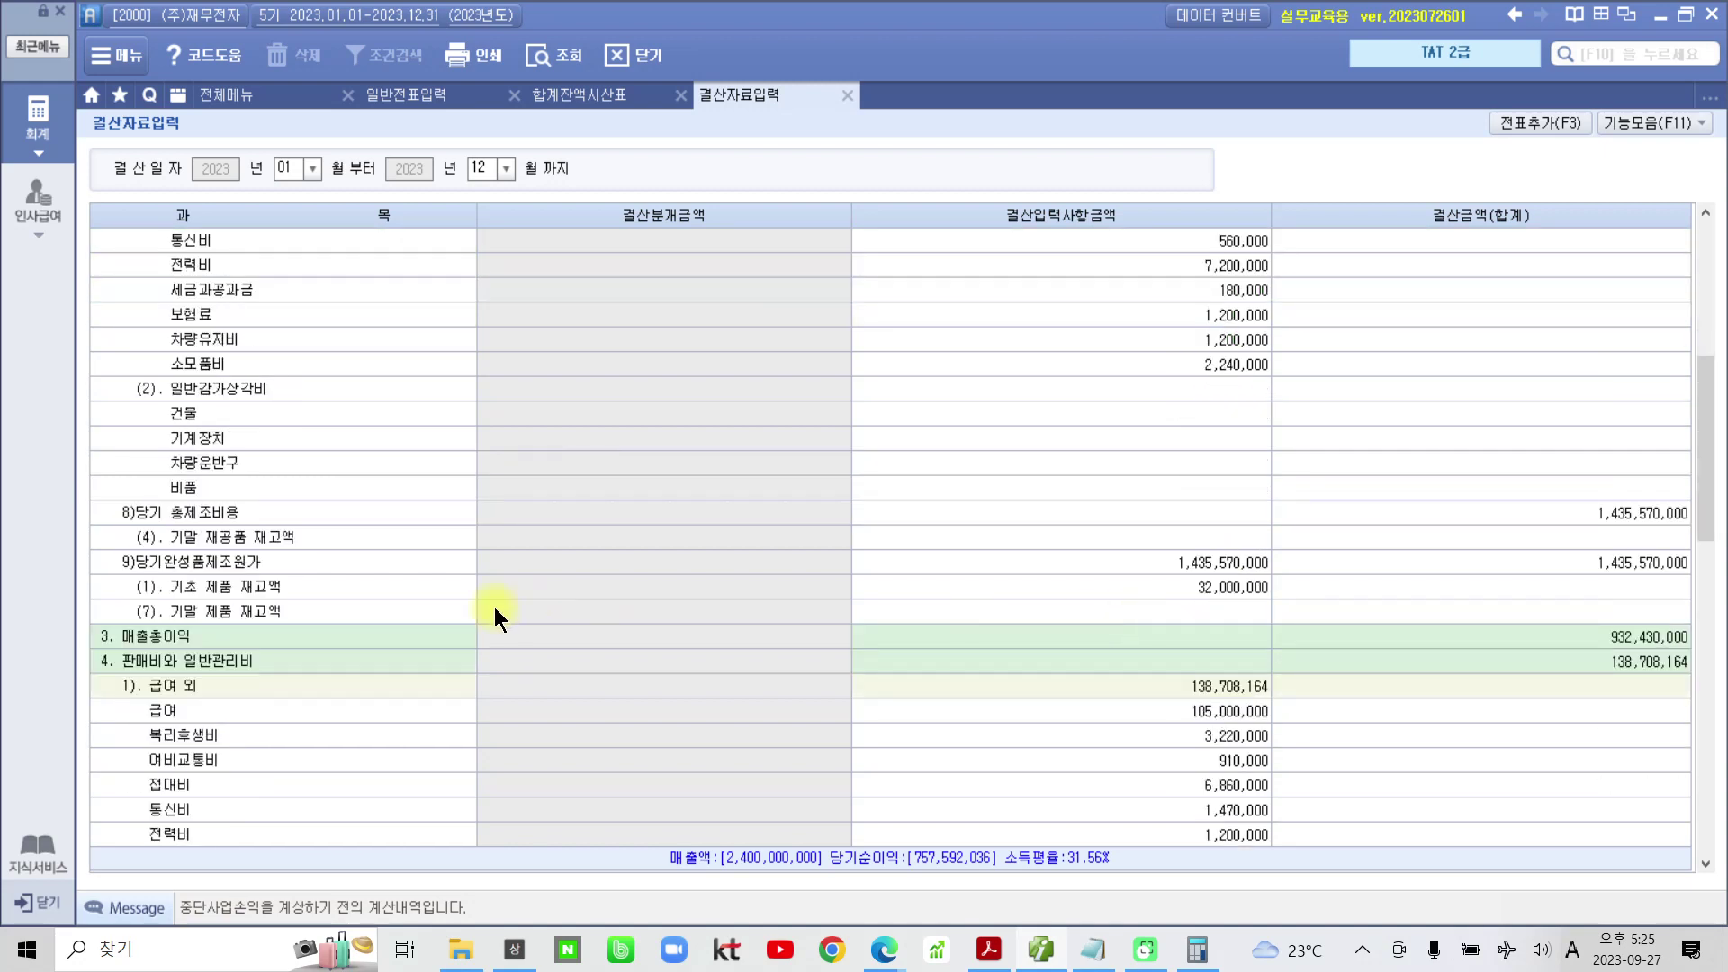
click(314, 617)
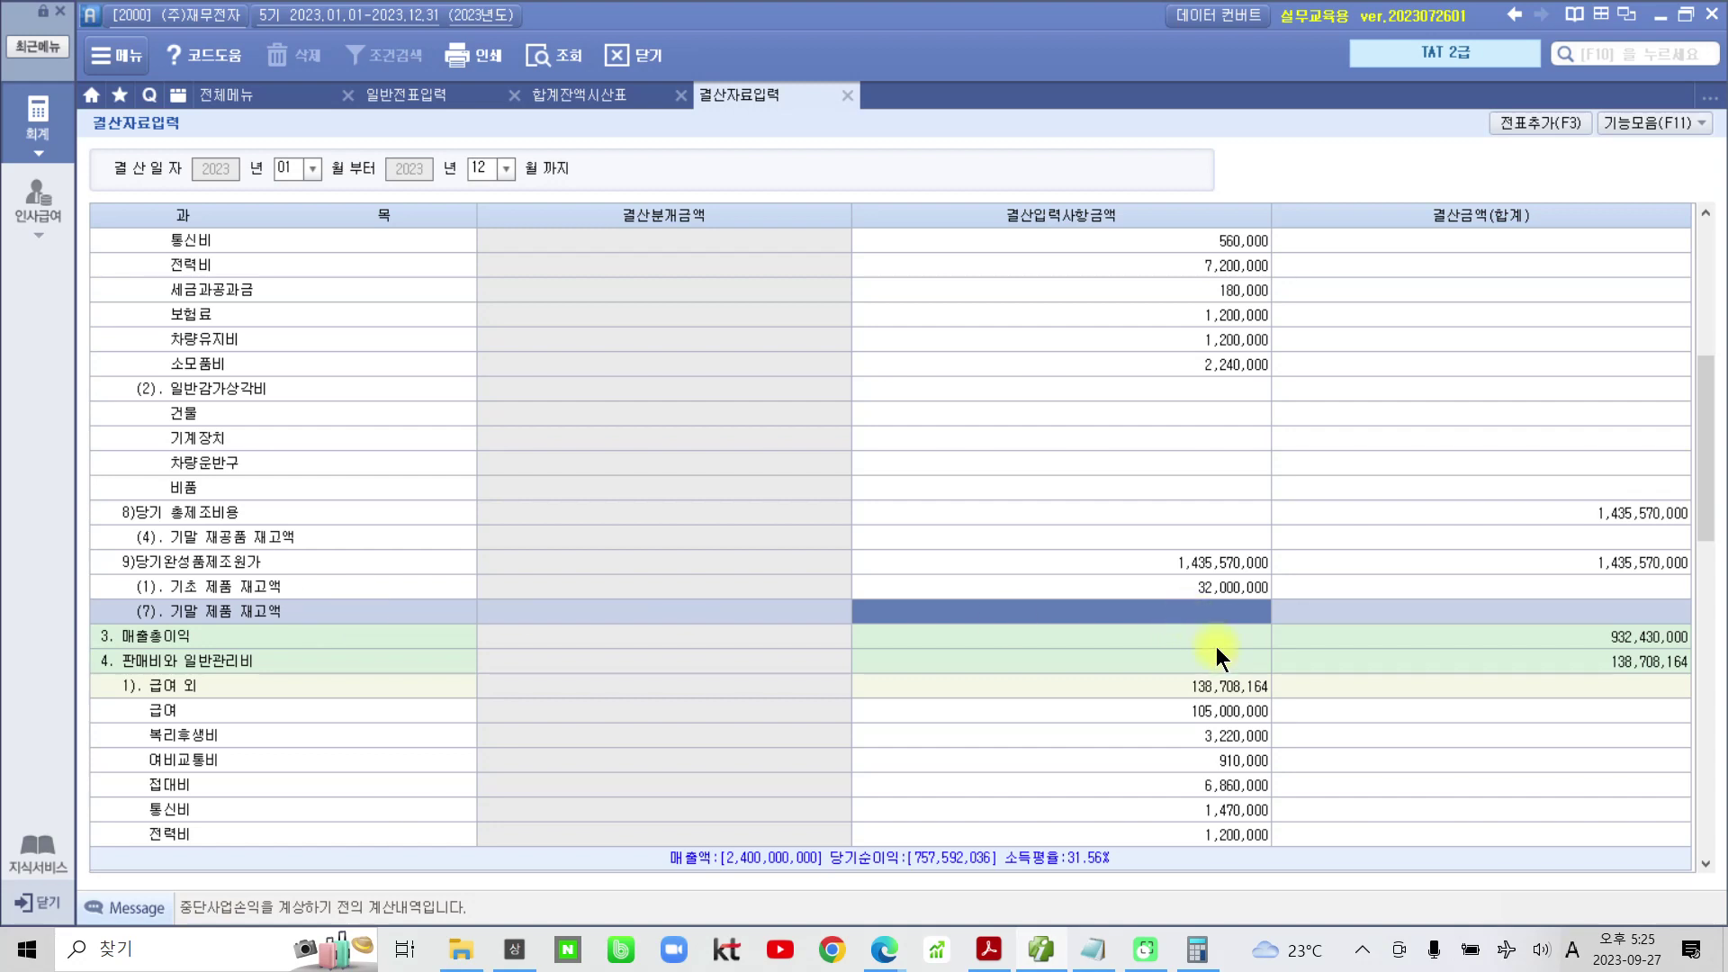
click(1226, 593)
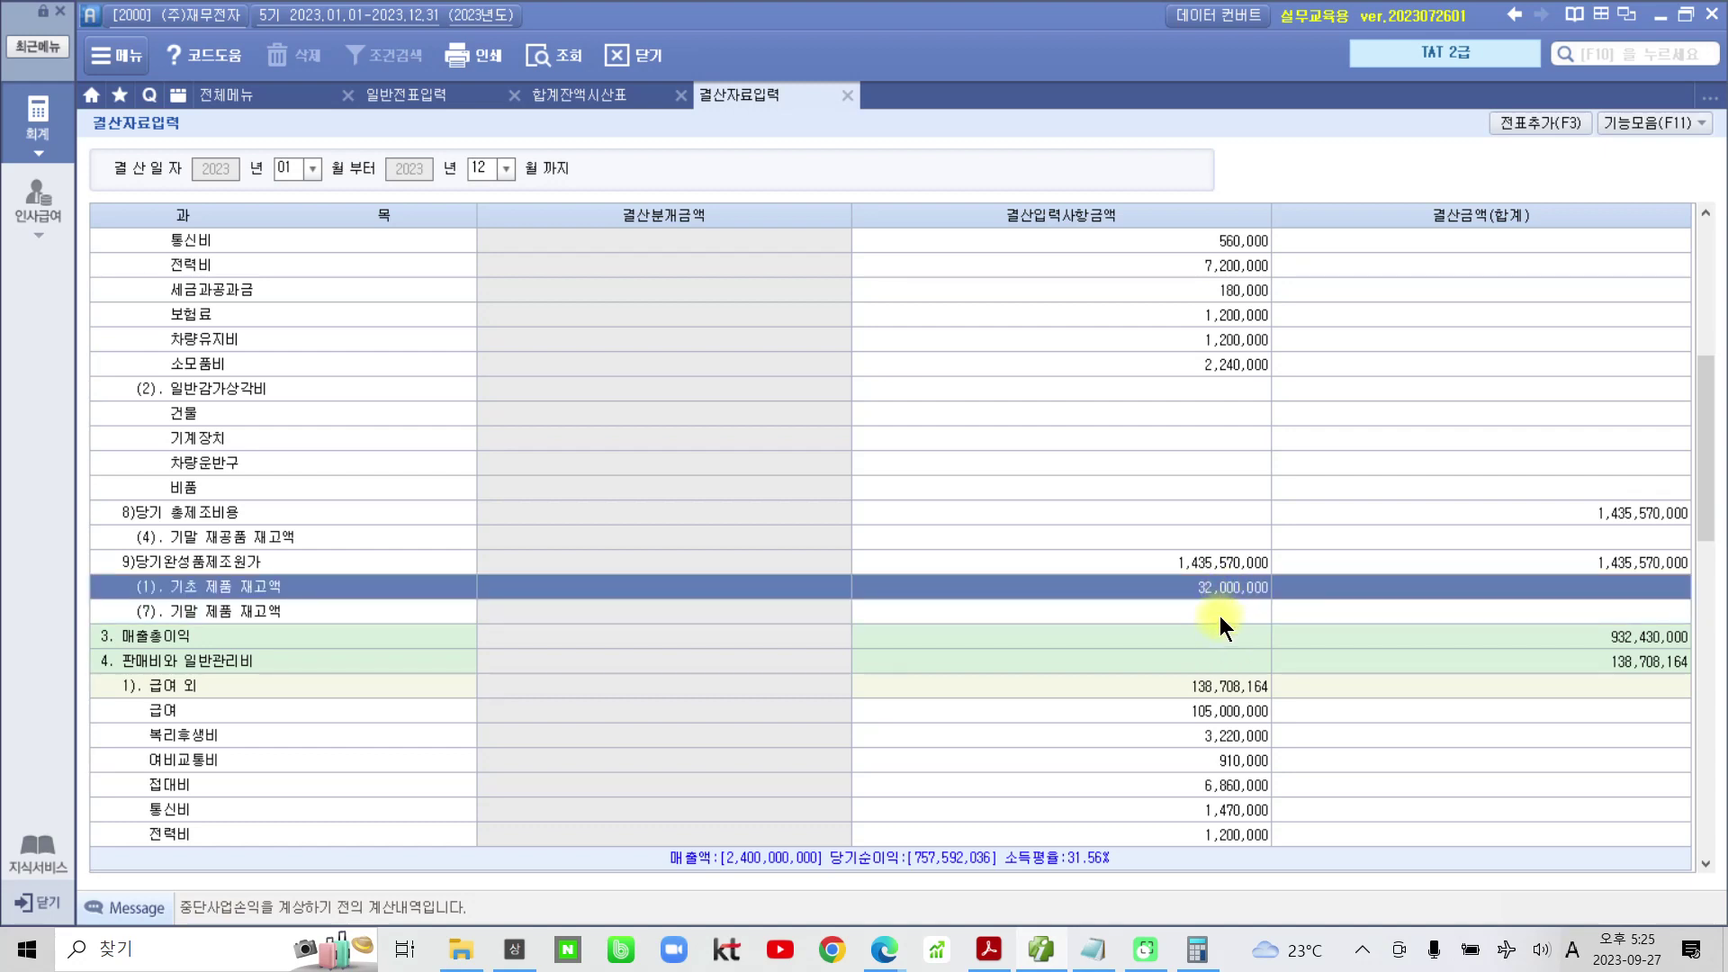
click(1220, 617)
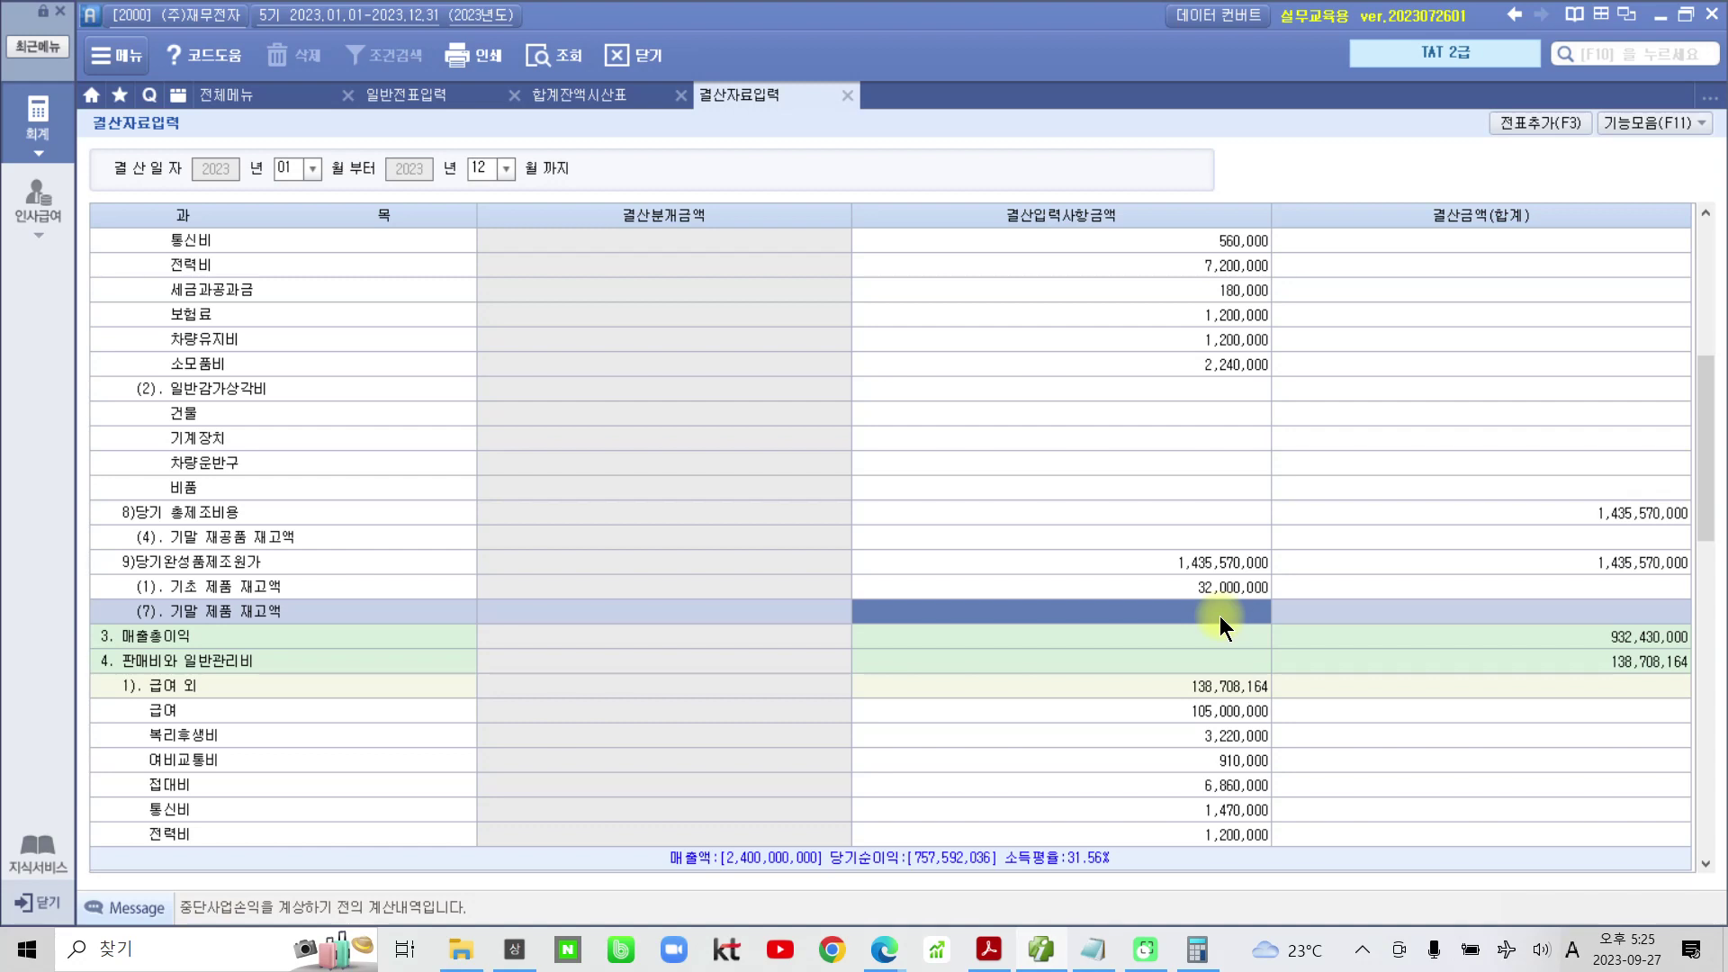
click(1219, 615)
text(27,)
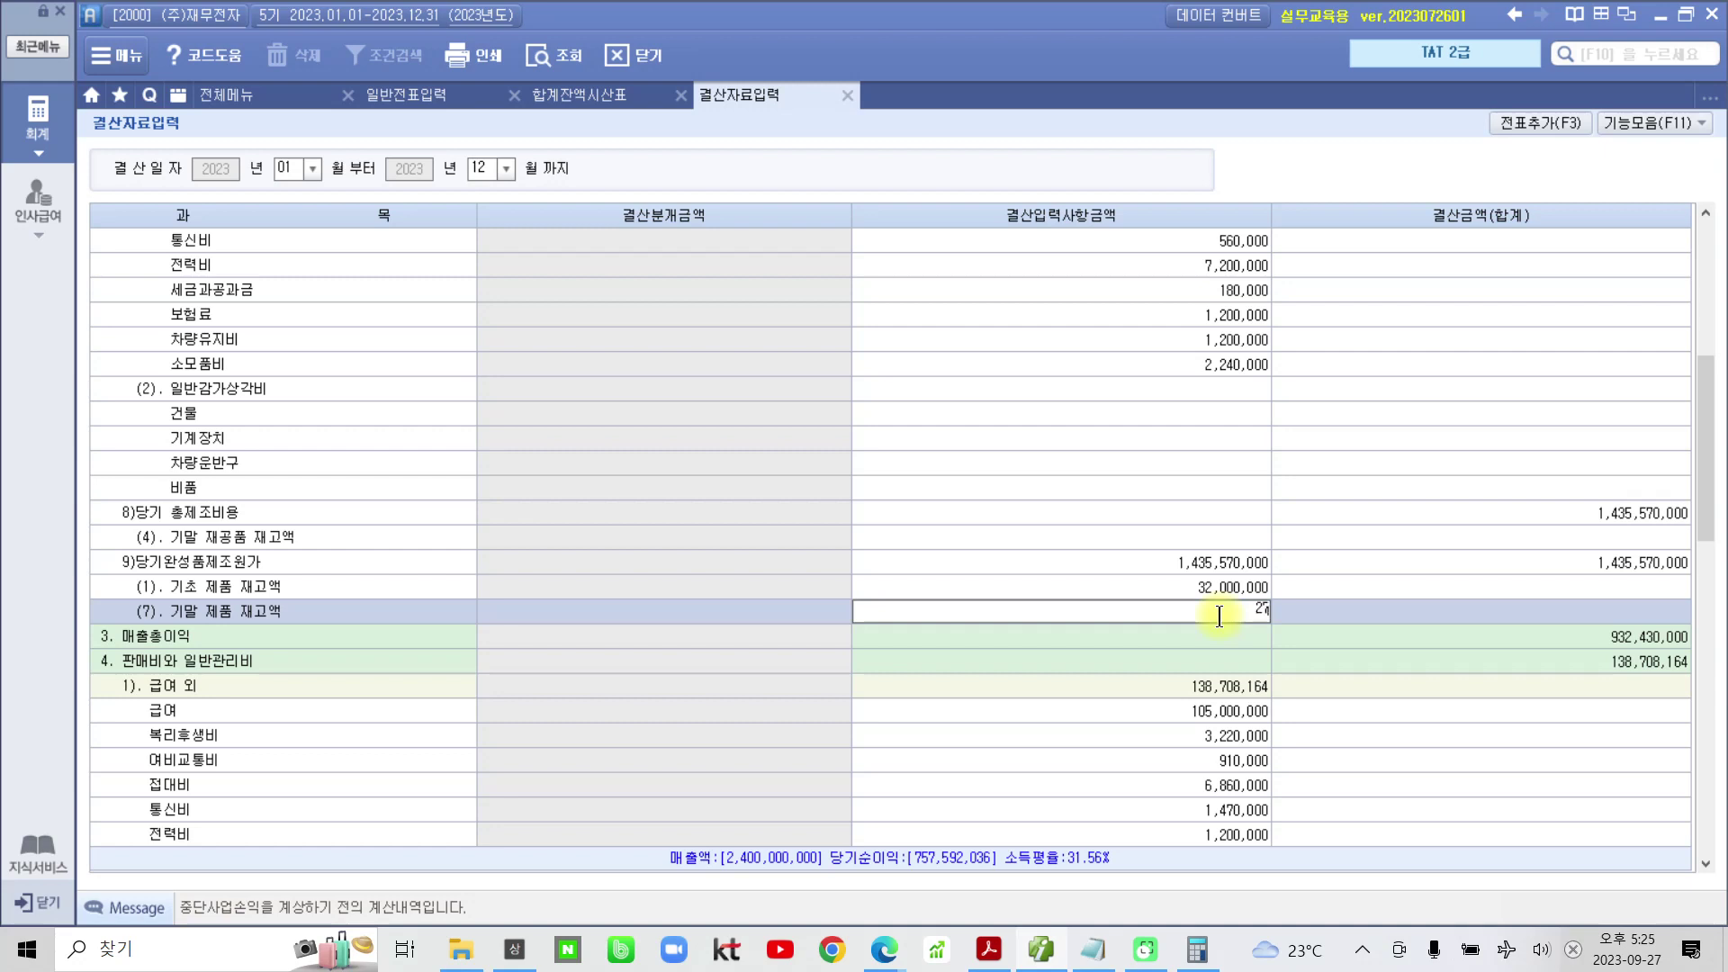
text(000,000)
key(Return)
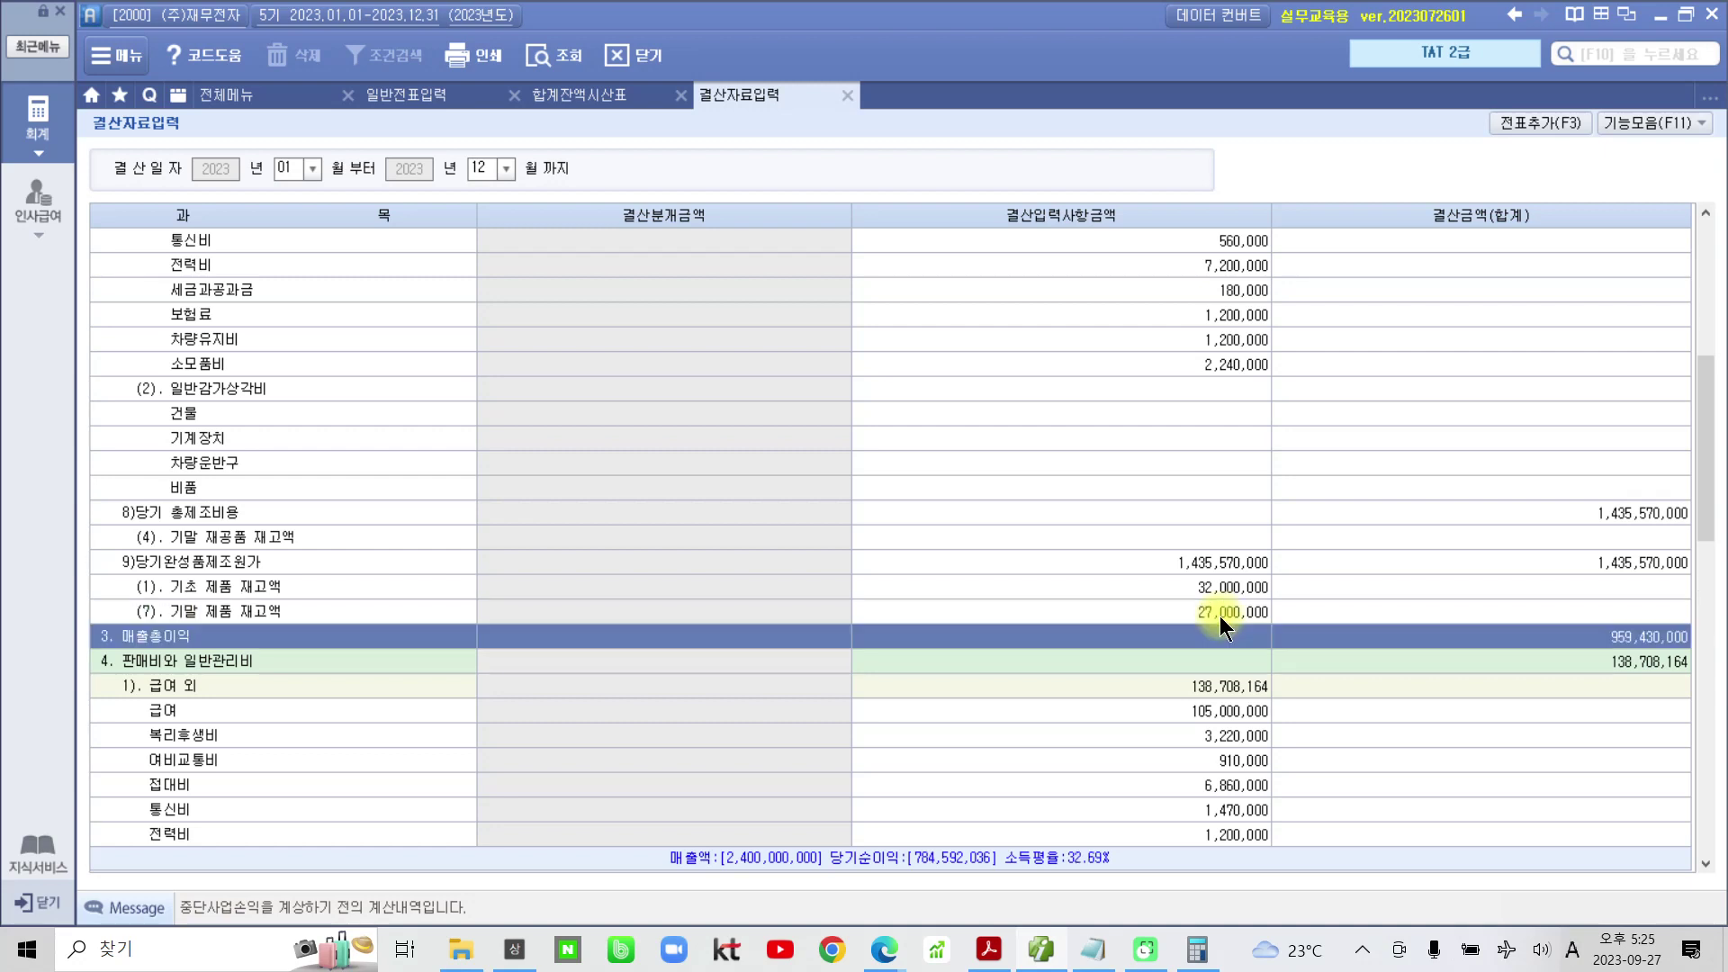
click(1212, 614)
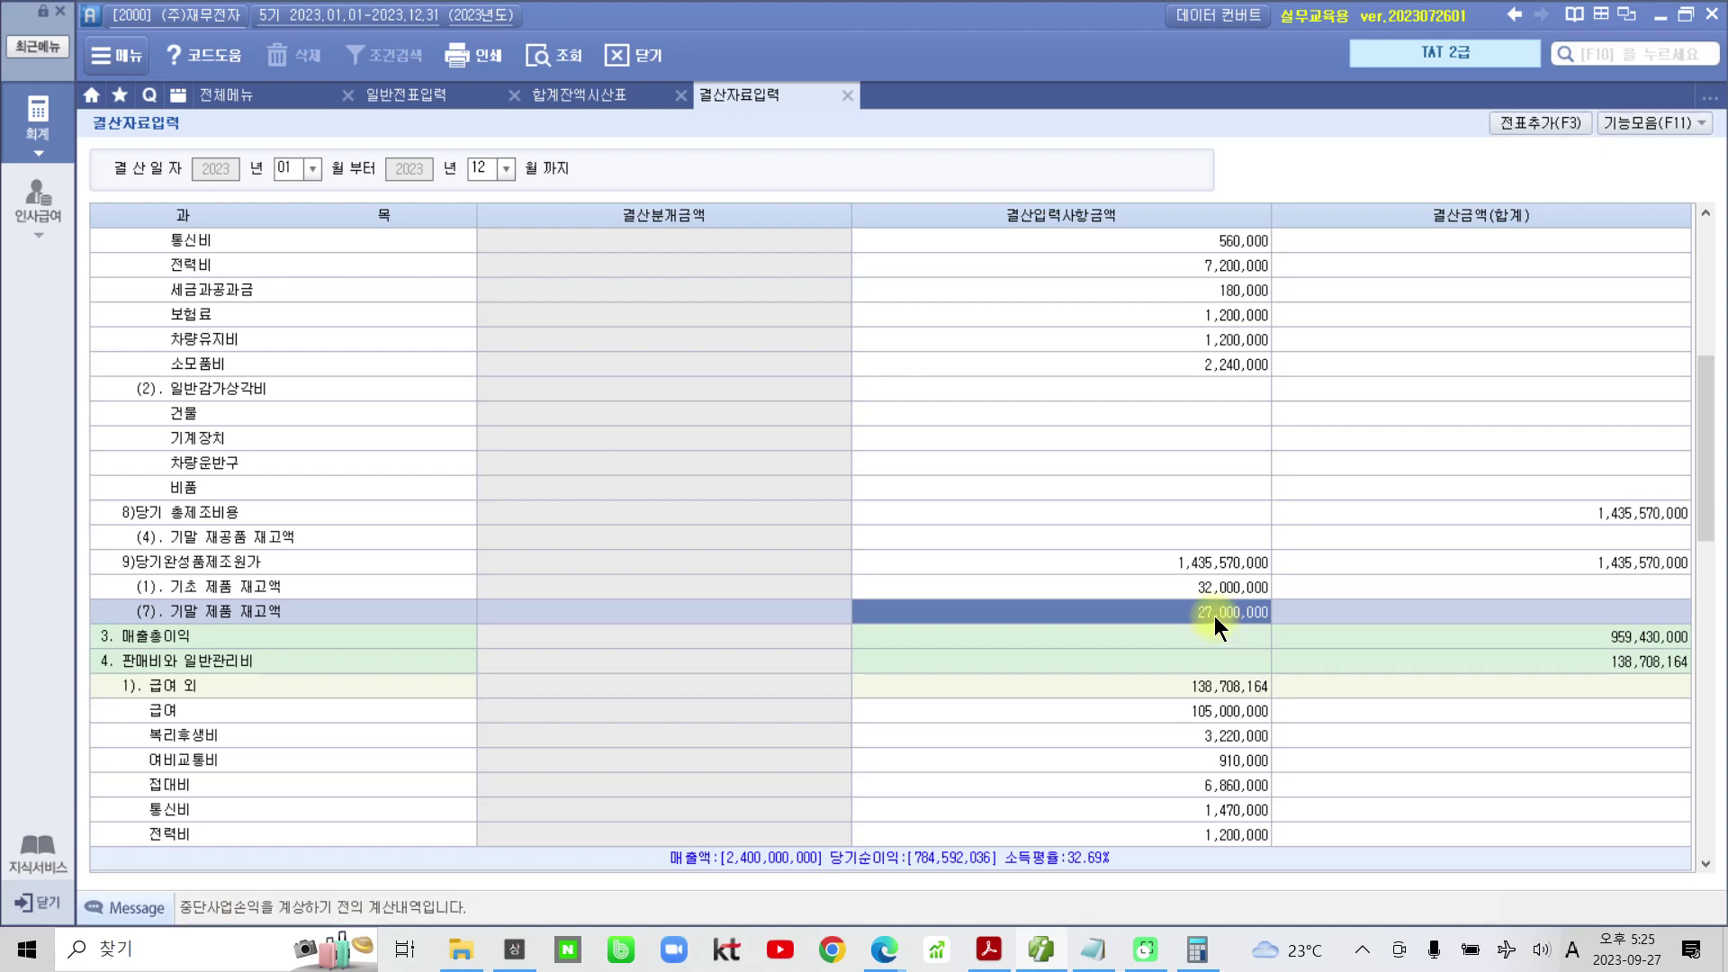
Switch to the exercise PDF, highlight item 4 on depreciation from 고정자산등록, and return to 결산자료입력
click(989, 949)
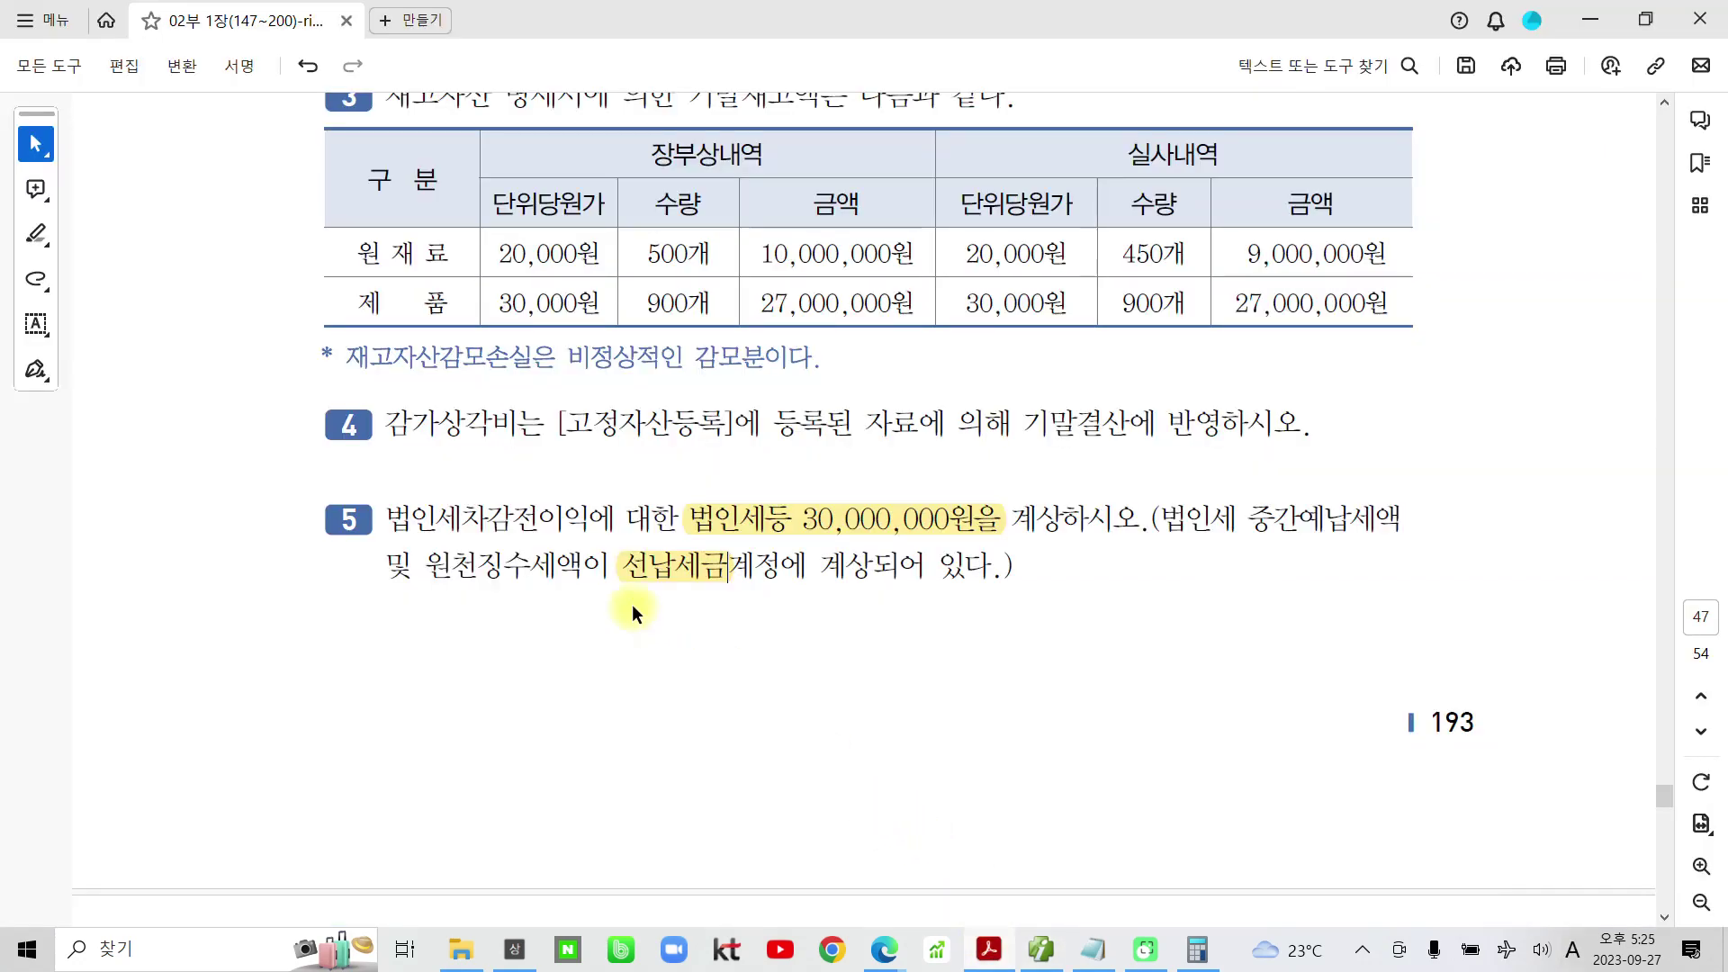
drag(374, 423, 1283, 428)
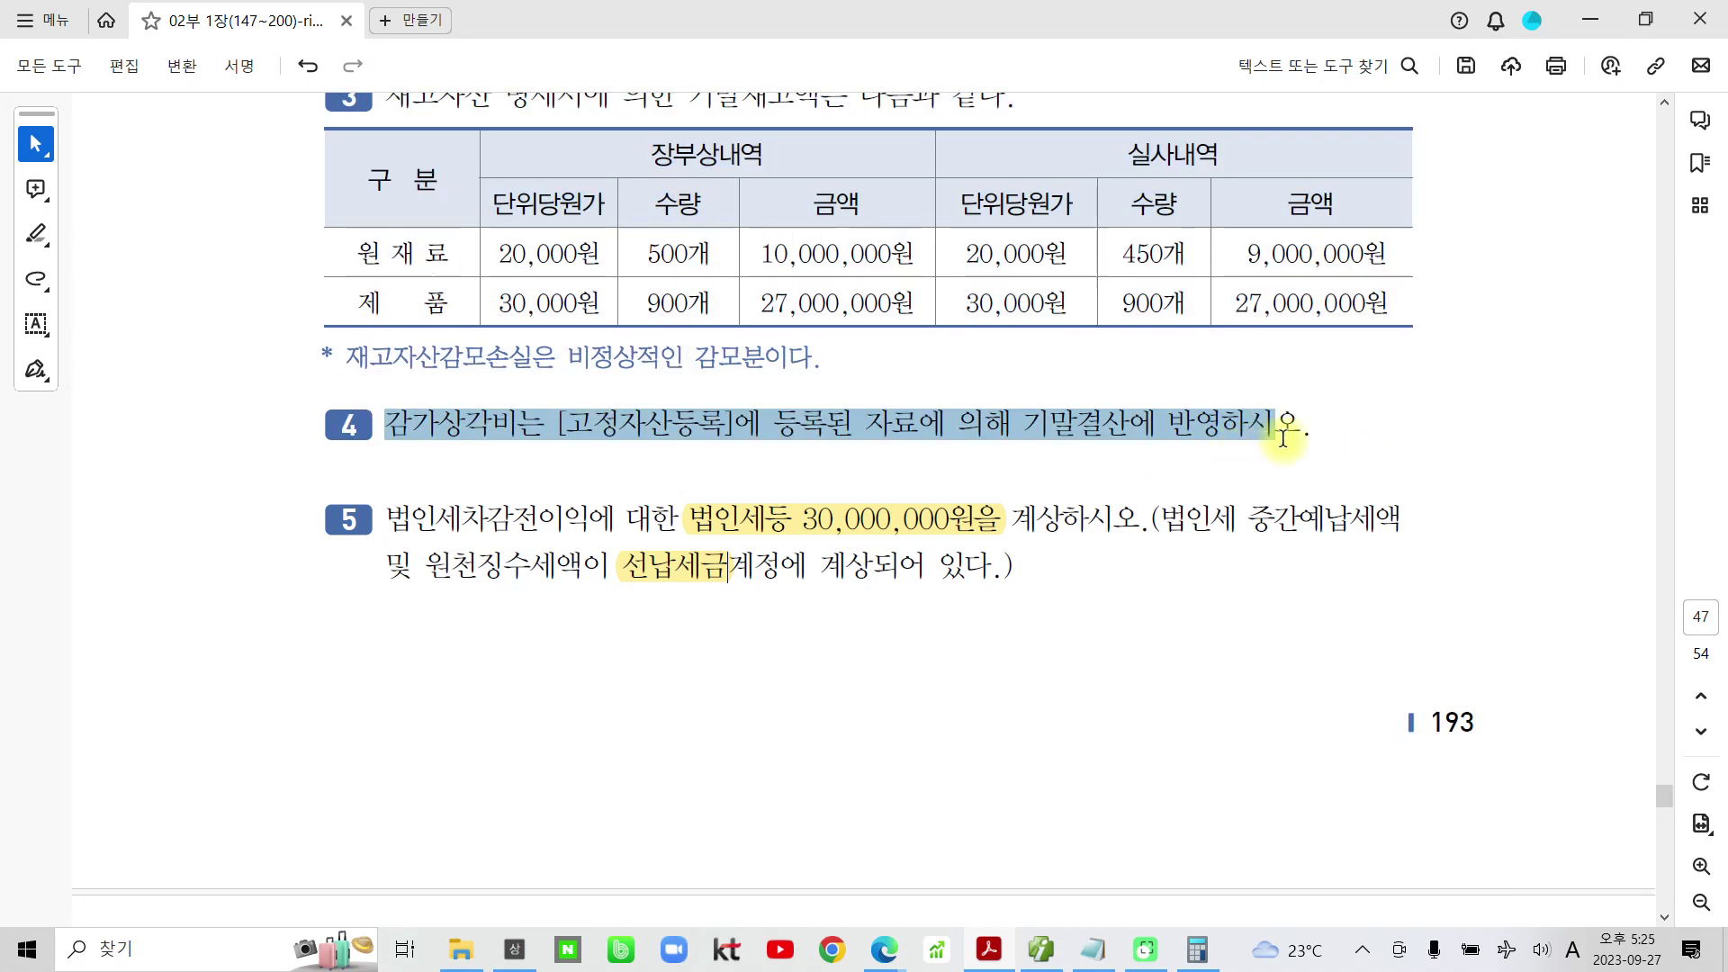
click(1309, 385)
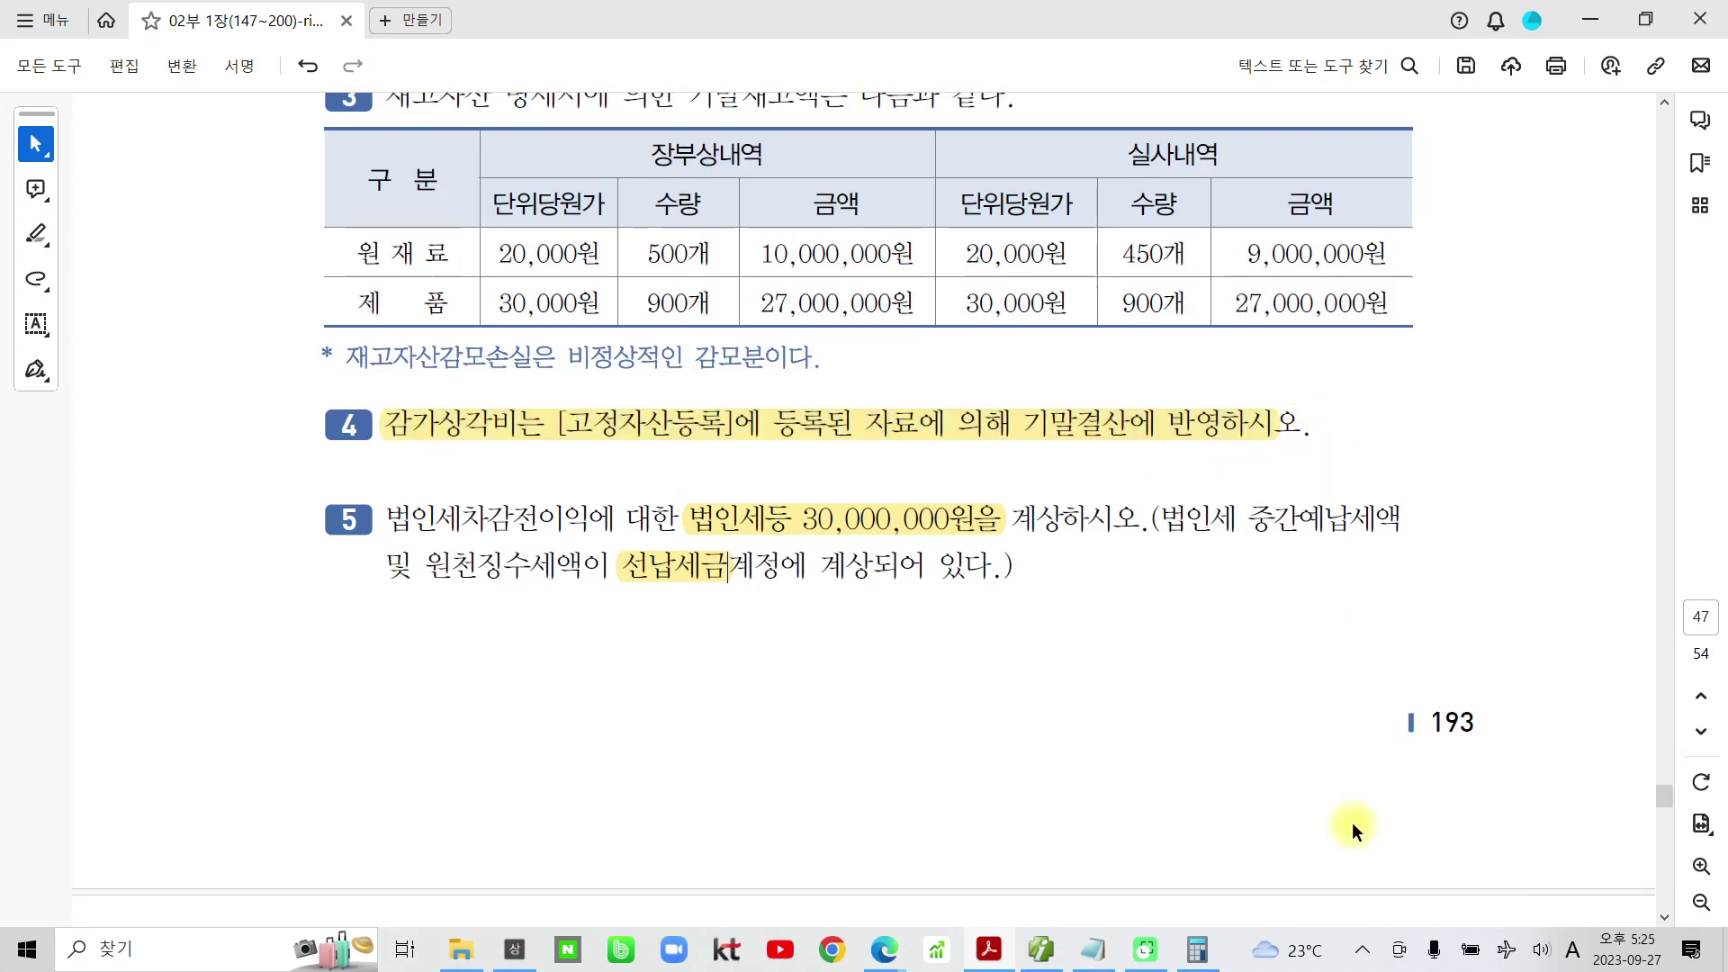
click(1197, 950)
click(1197, 950)
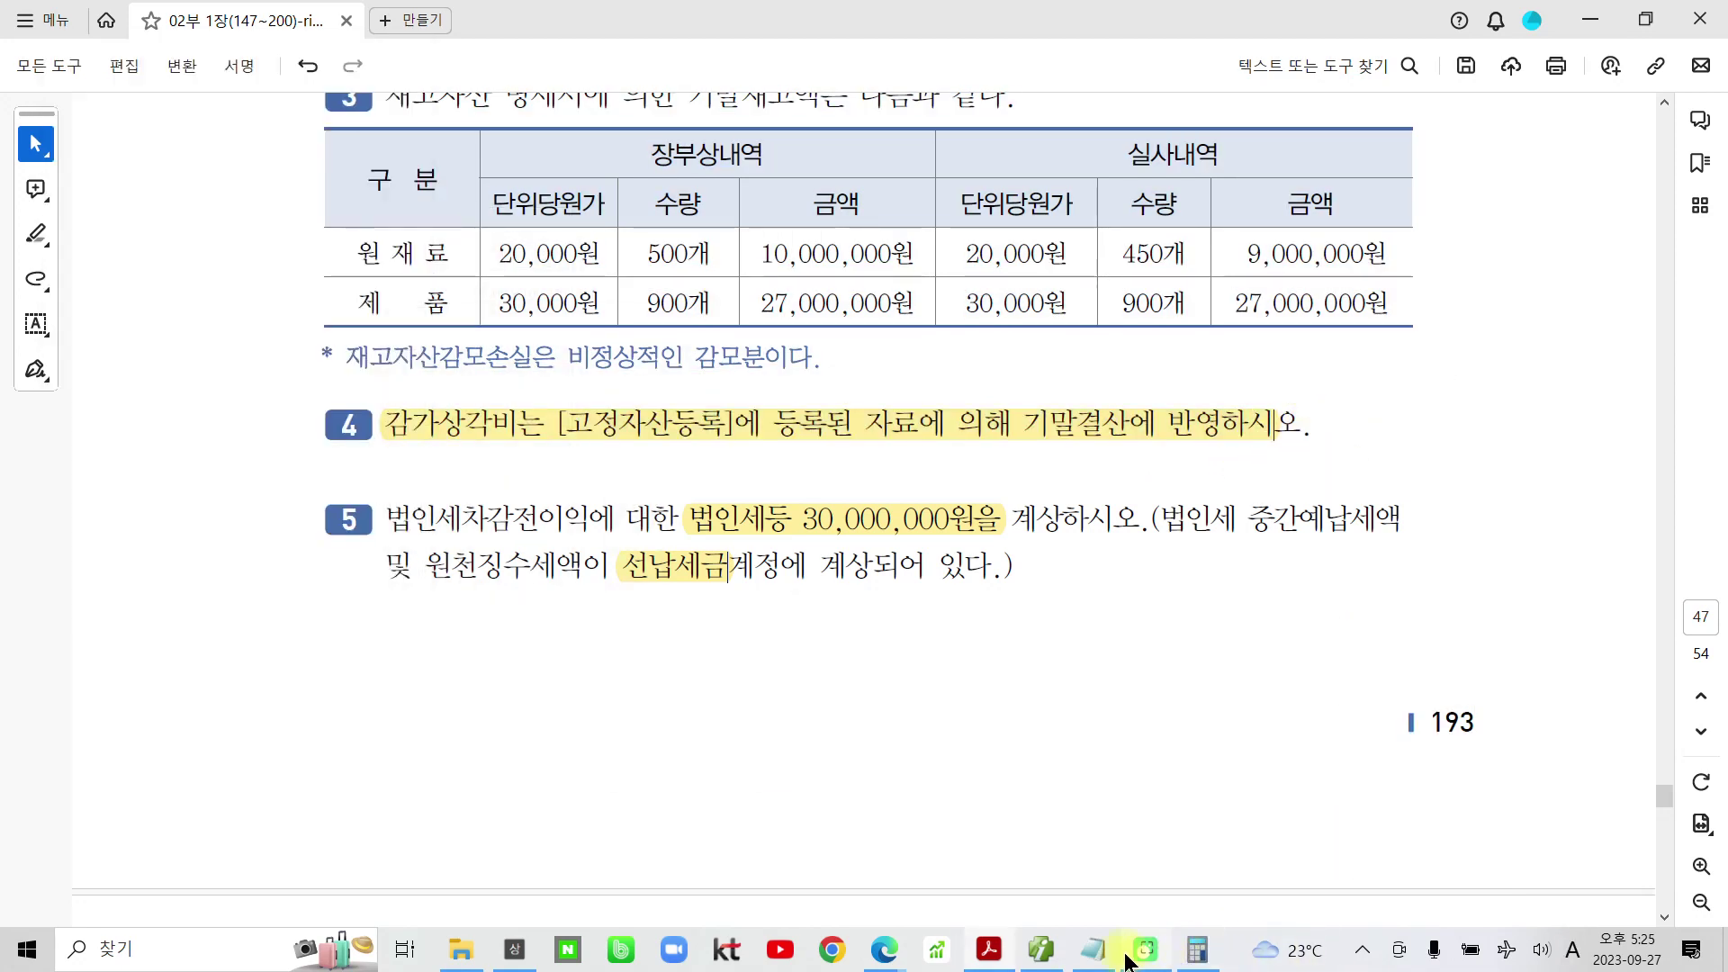
click(1041, 949)
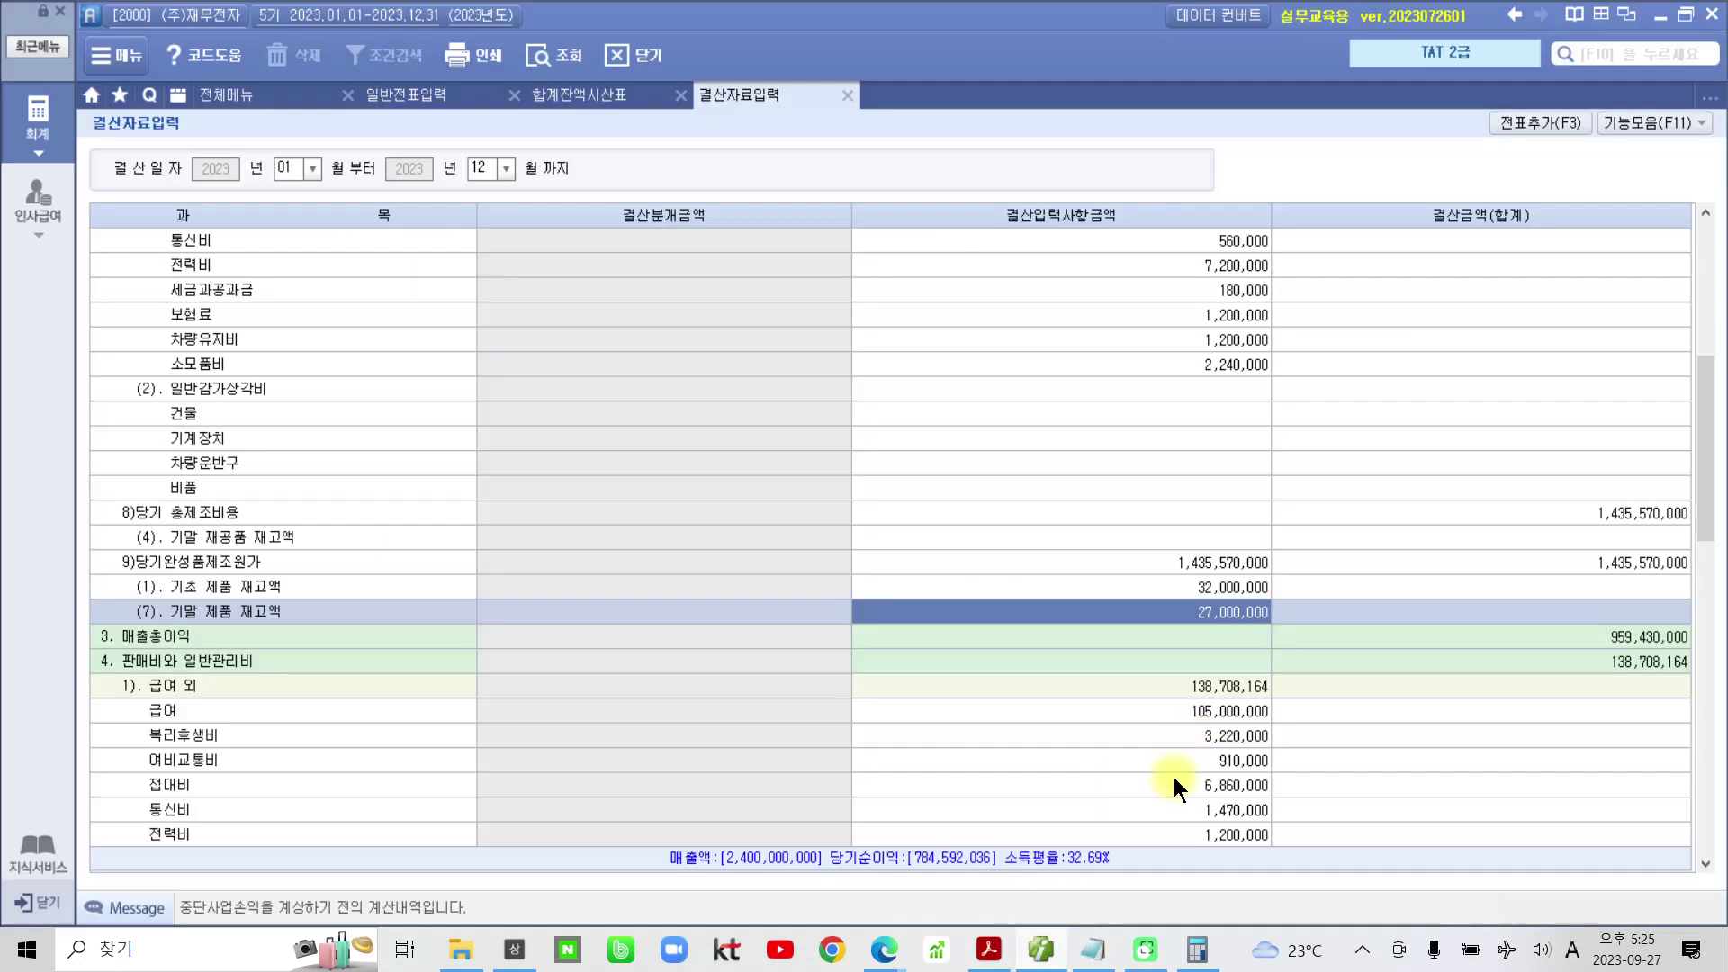
Run 감가상각반영, check the 유형자산 and 무형자산 depreciation, and reflect the amounts in the closing data
click(1628, 123)
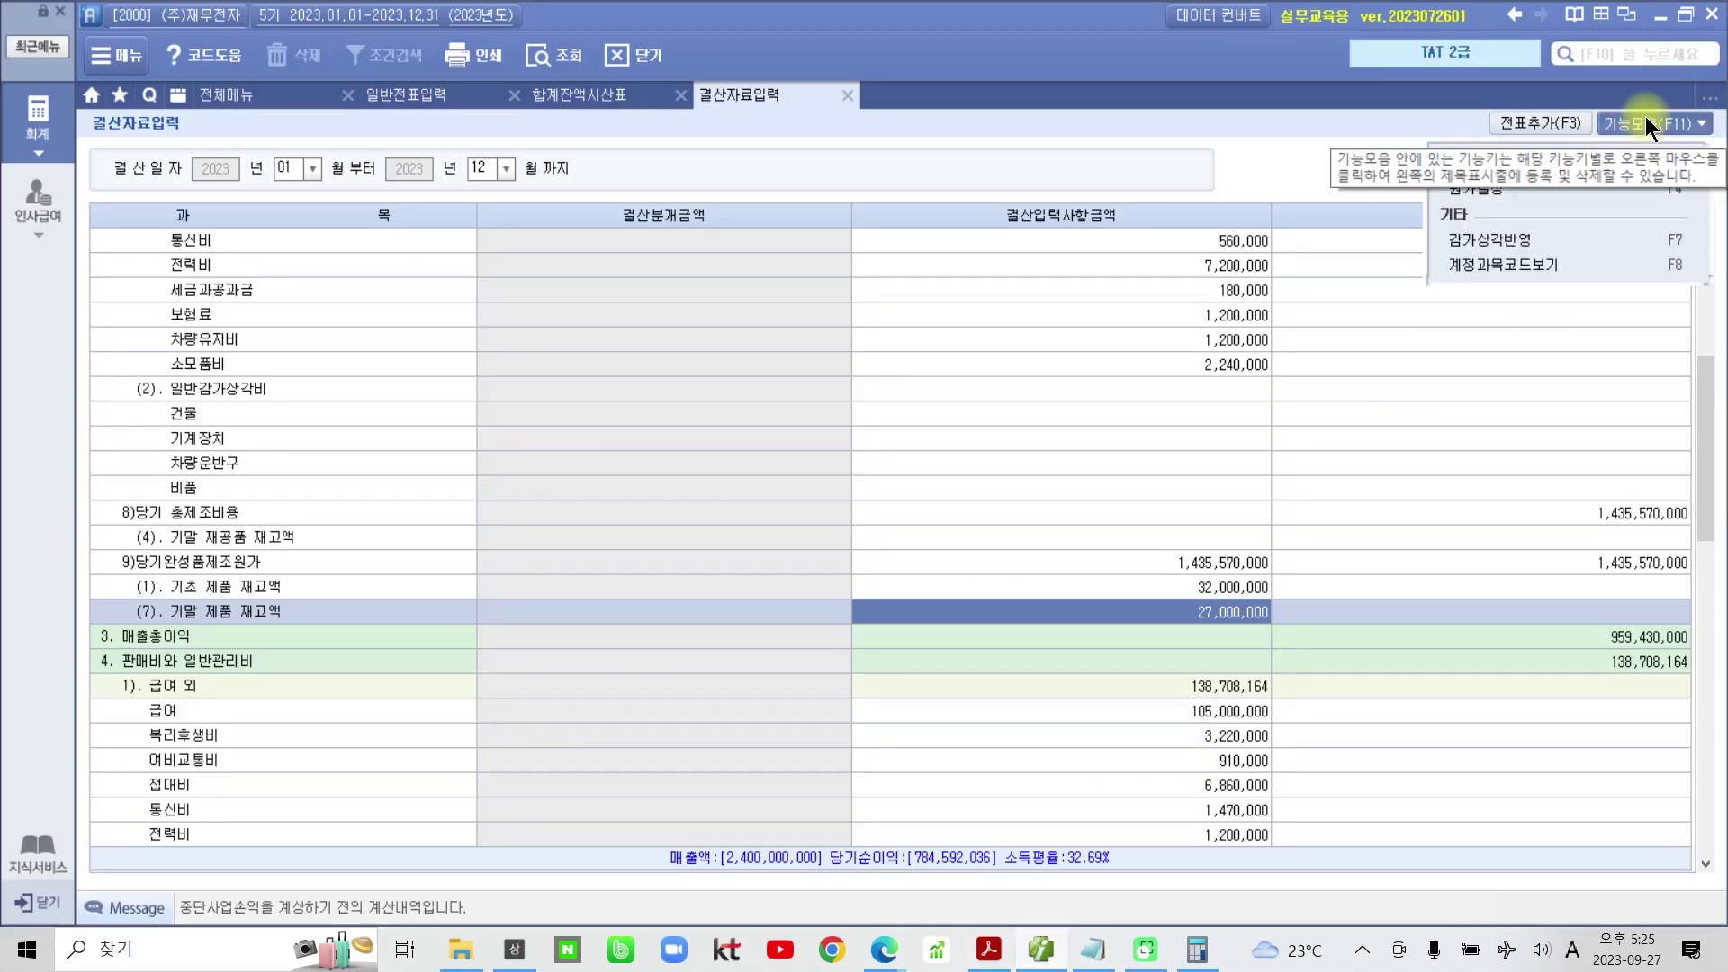
click(1487, 241)
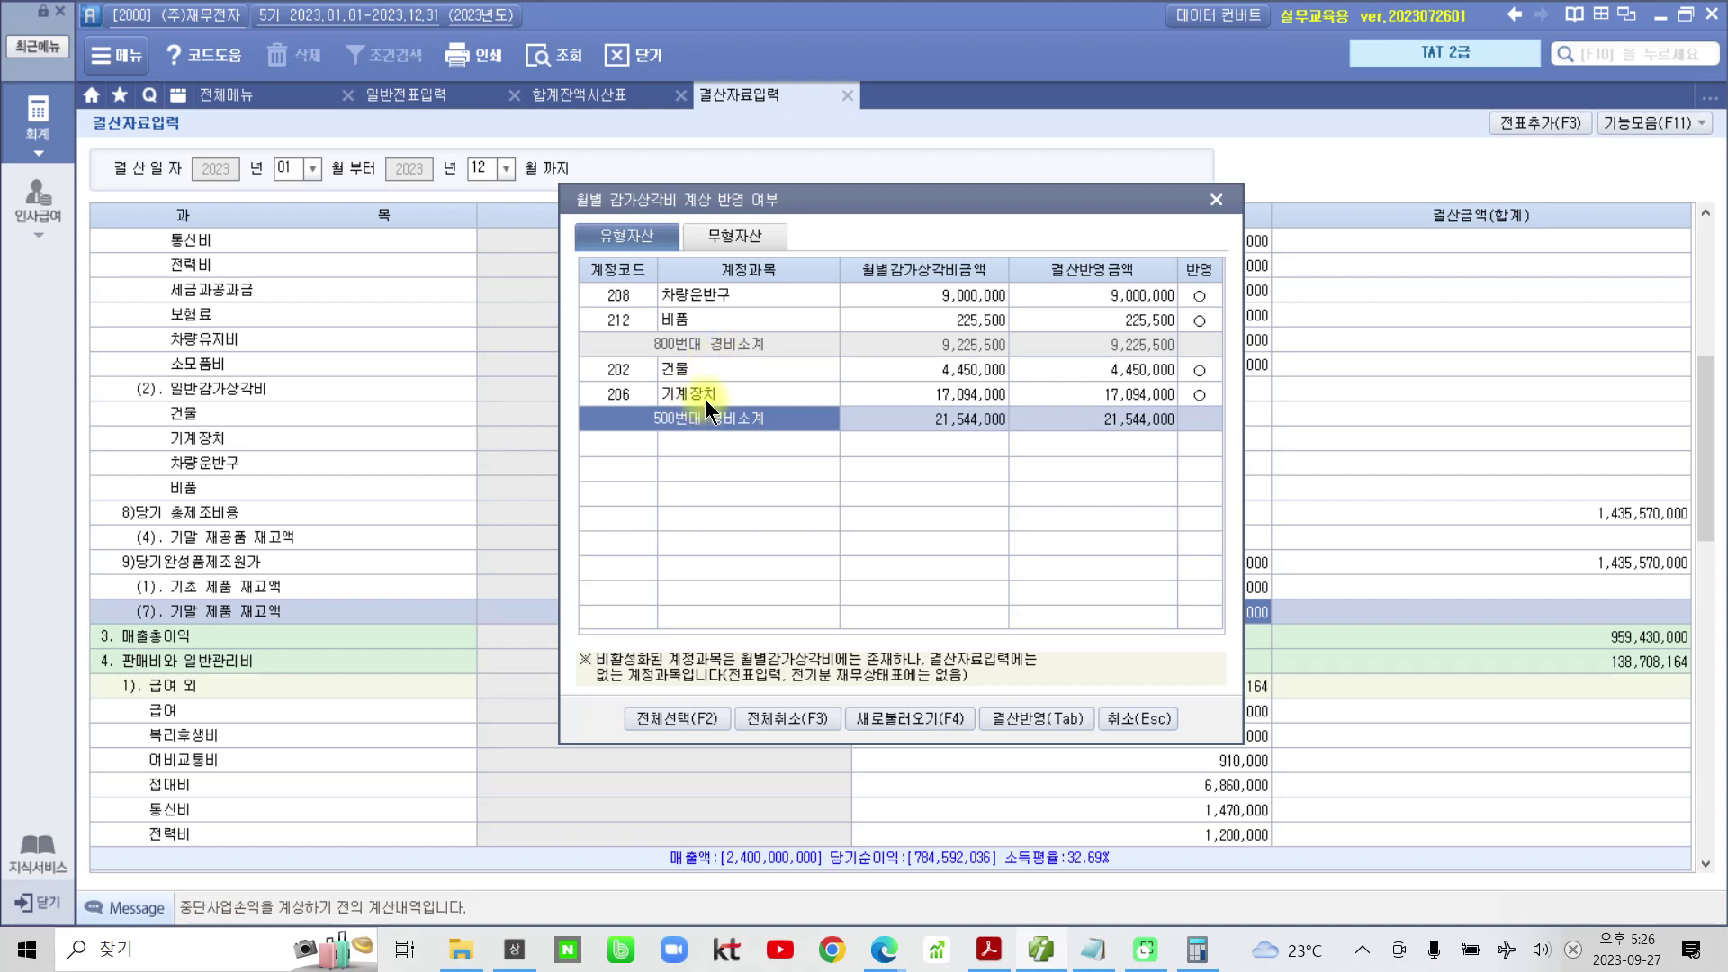
click(714, 239)
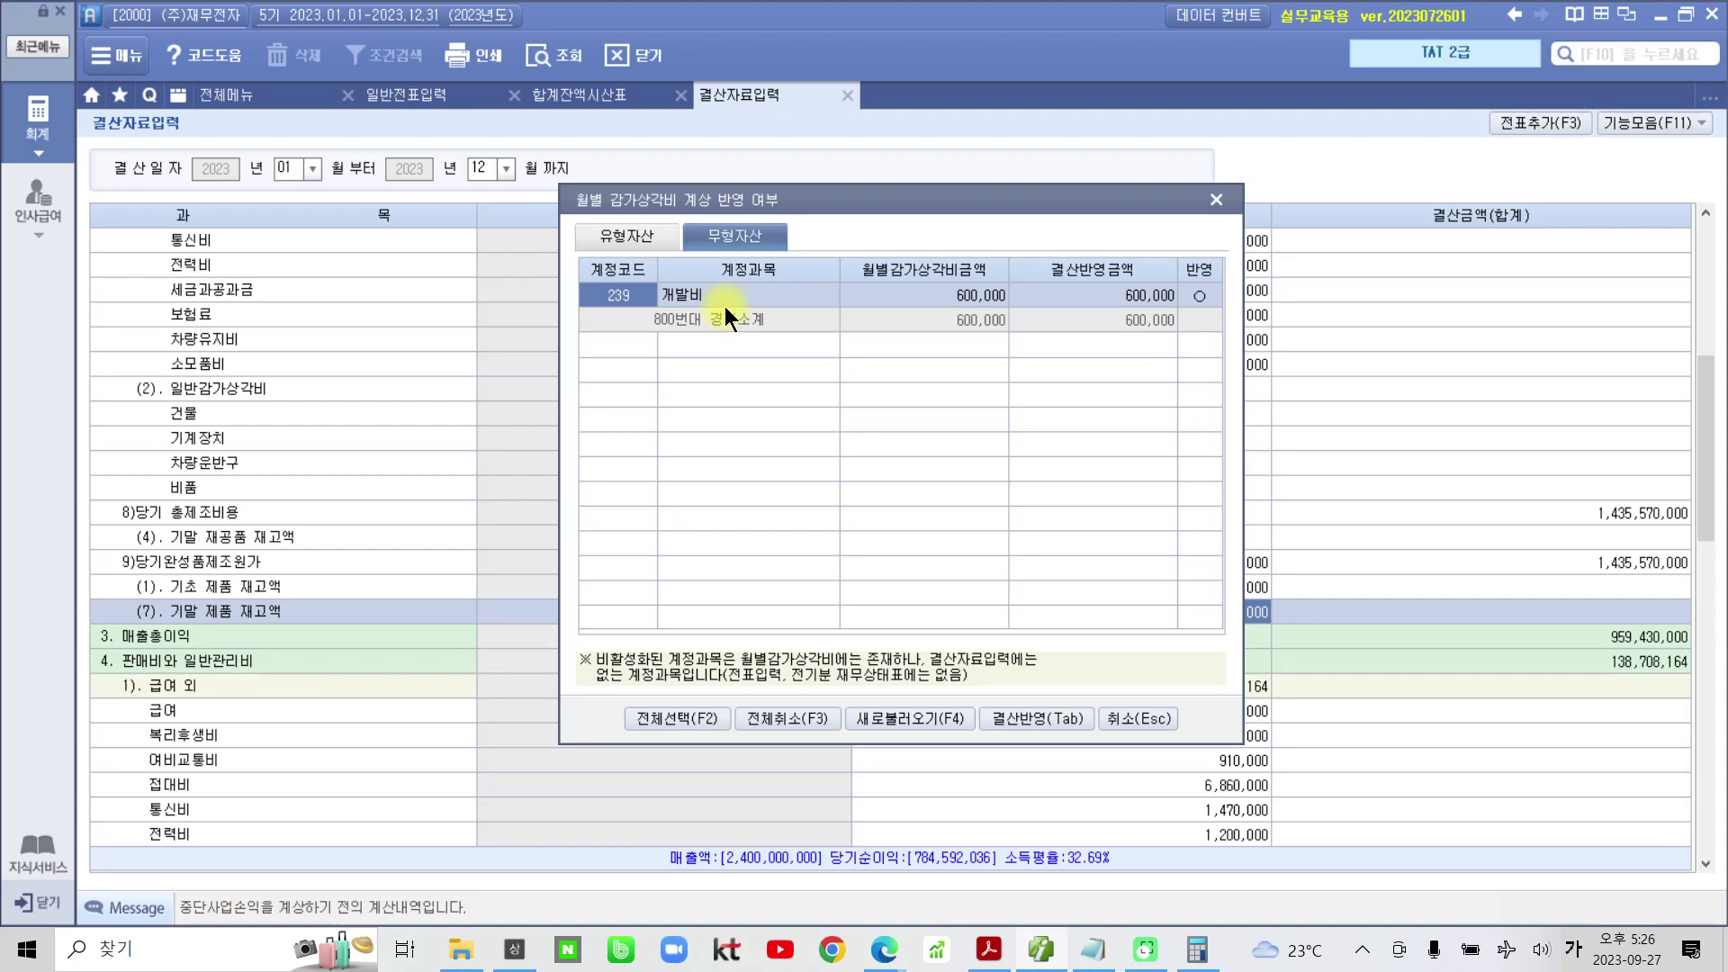
click(642, 234)
click(710, 230)
click(629, 240)
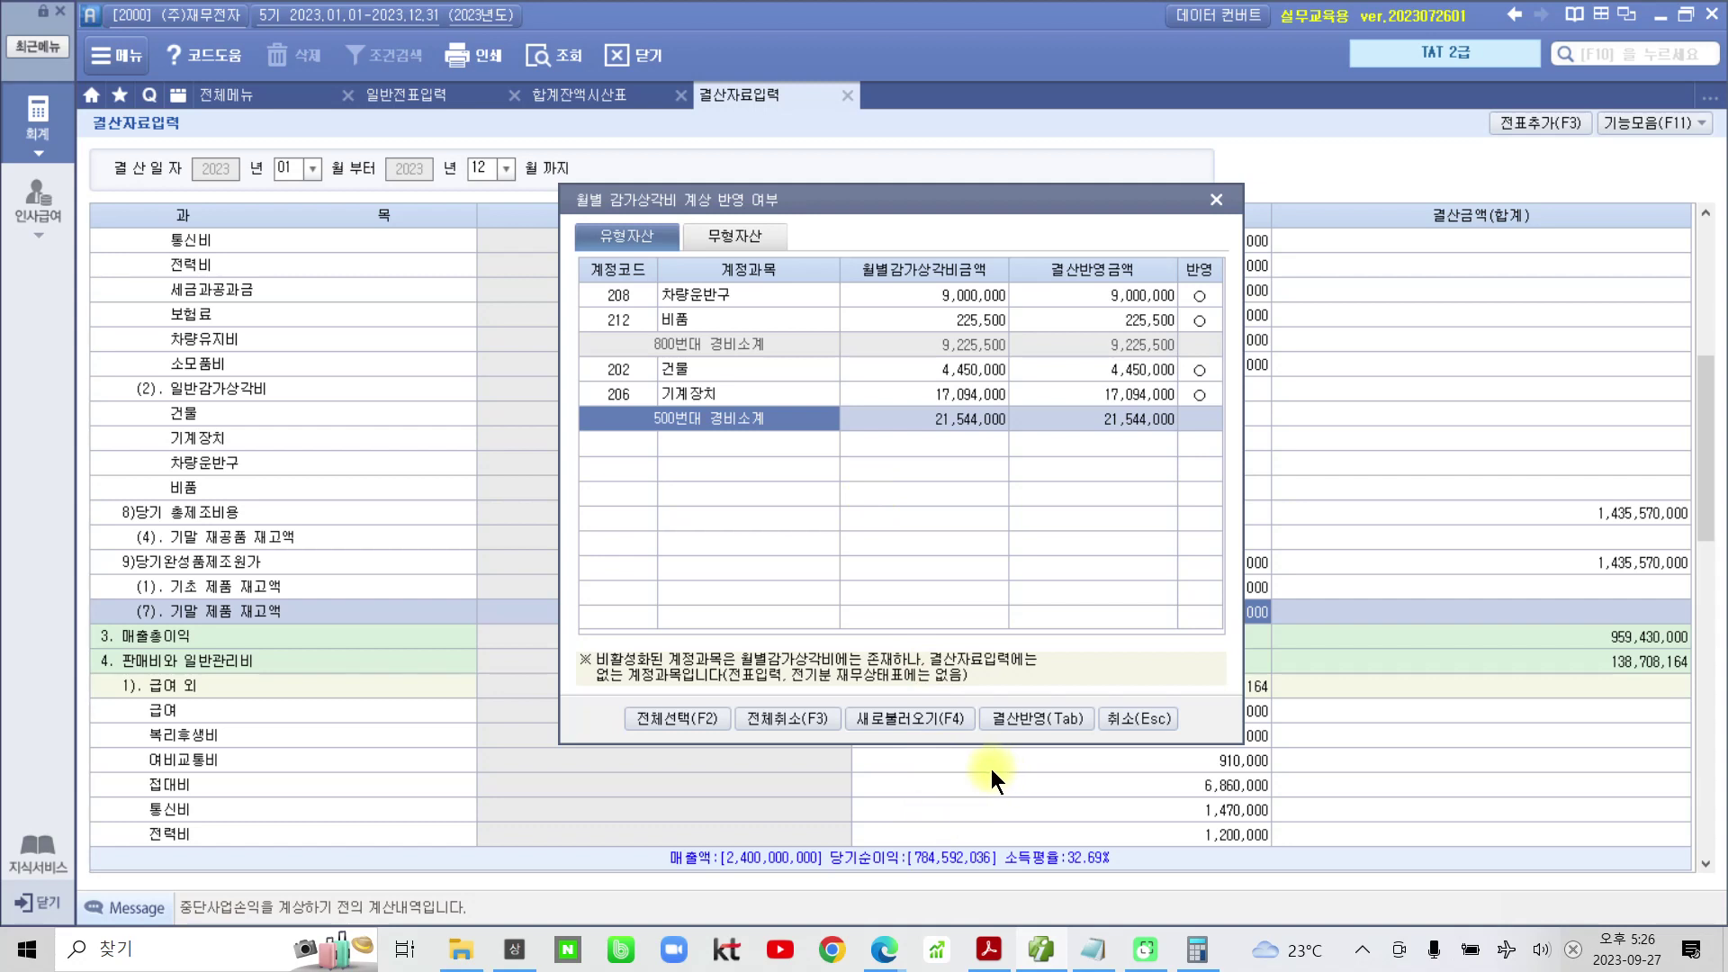
mouse_move(956, 679)
mouse_down()
mouse_move(994, 738)
mouse_move(1091, 775)
mouse_up()
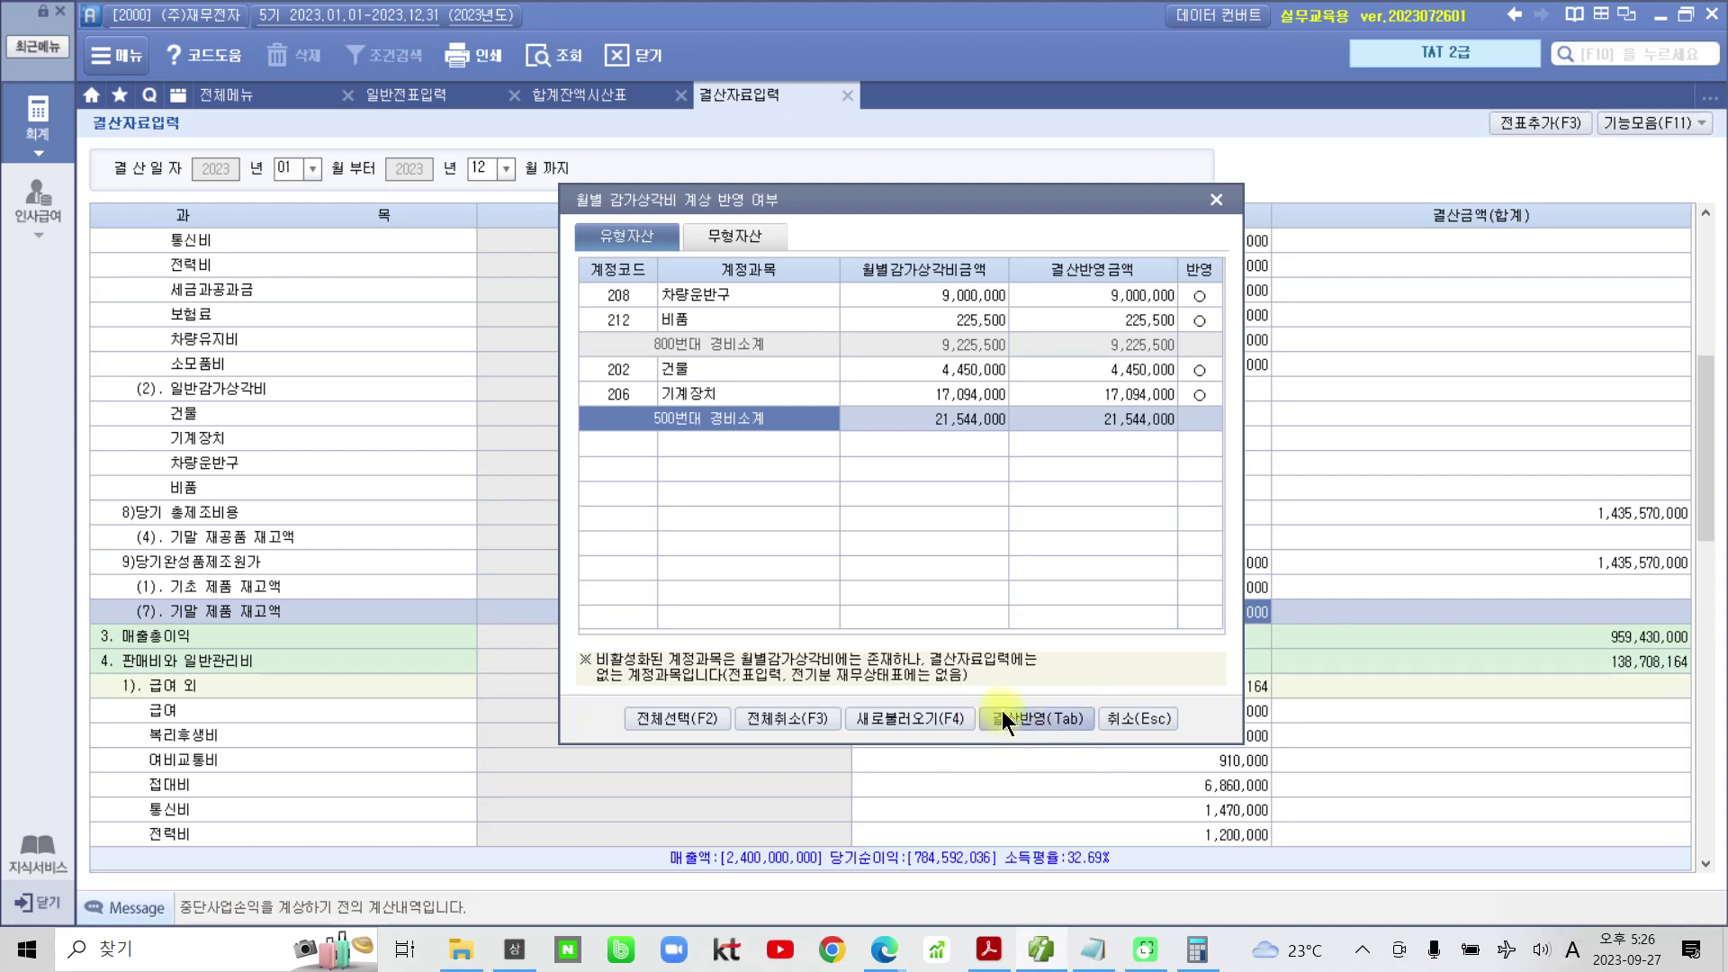
click(1041, 717)
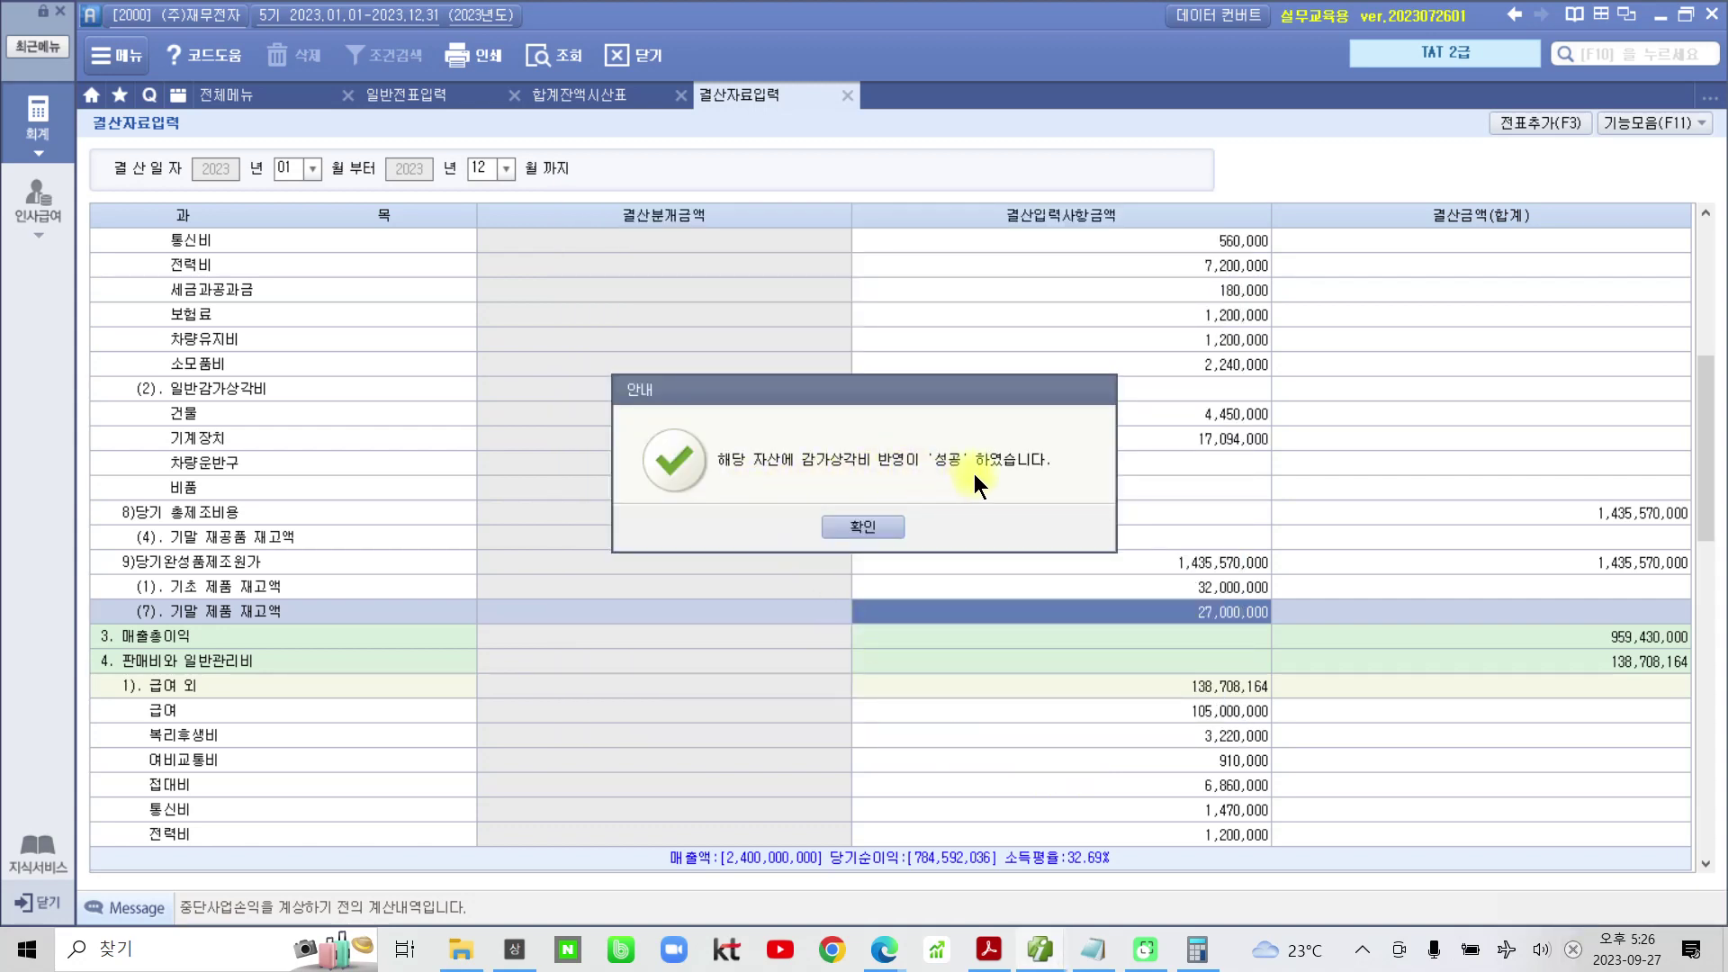
click(860, 528)
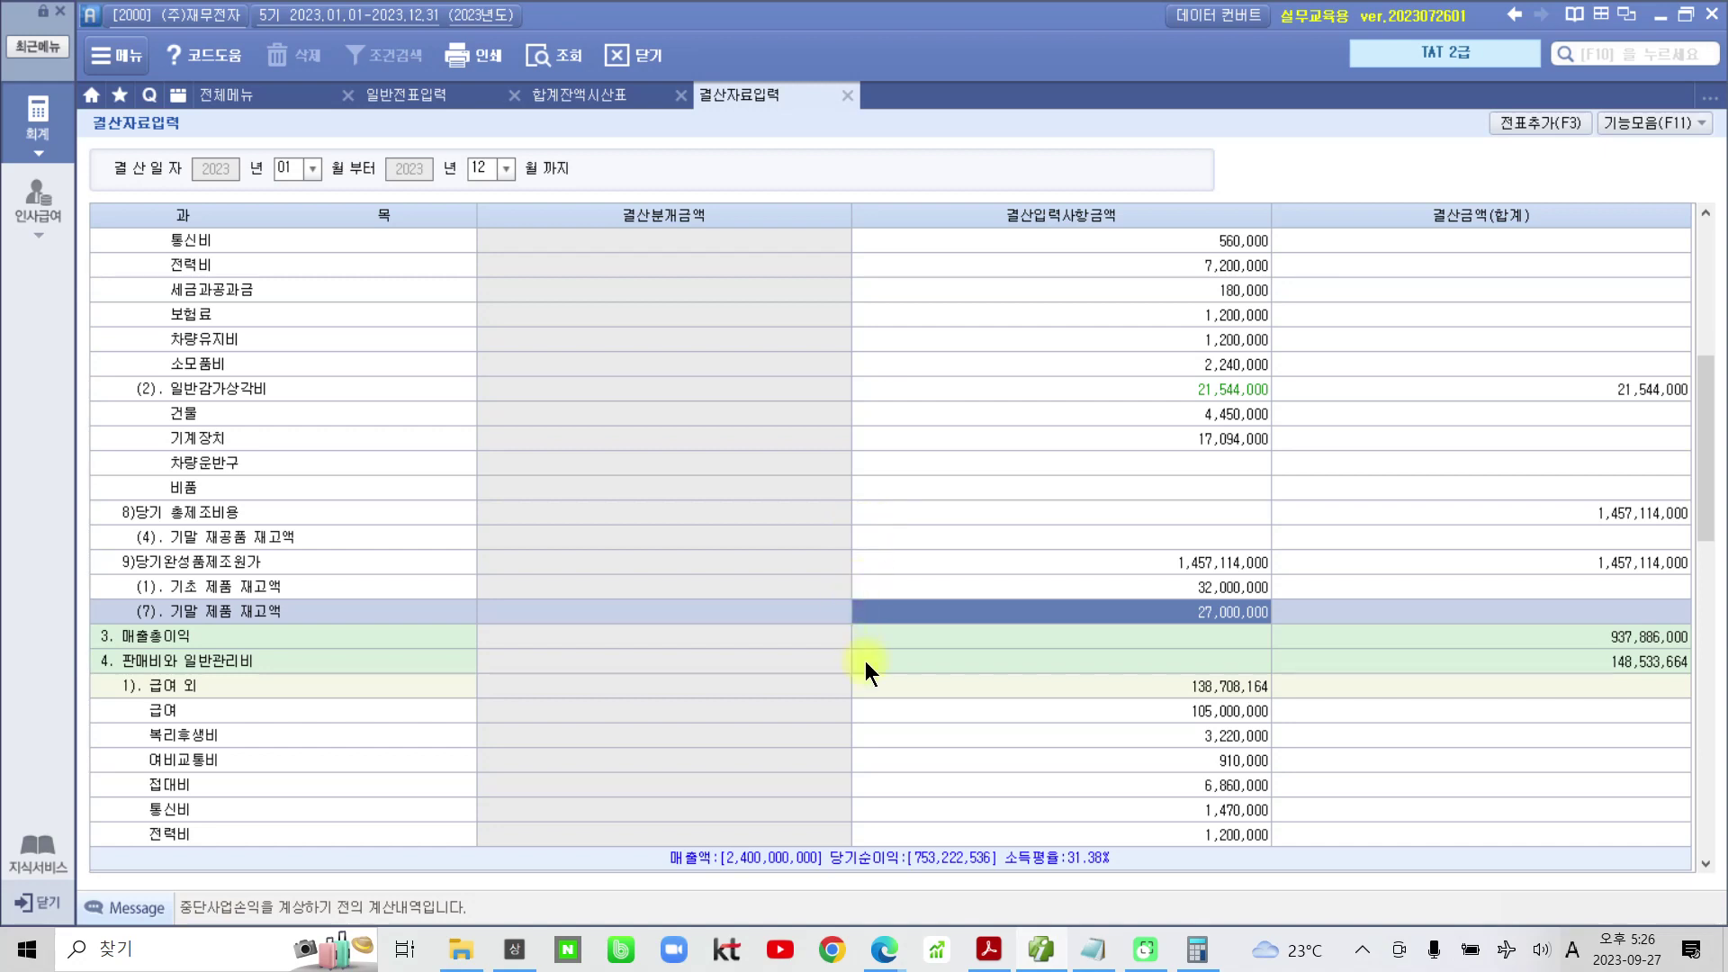
Check the corporate tax instruction in item 5 of the exercise PDF and select the 2). 법인세 계상 amount in 결산자료입력
click(987, 947)
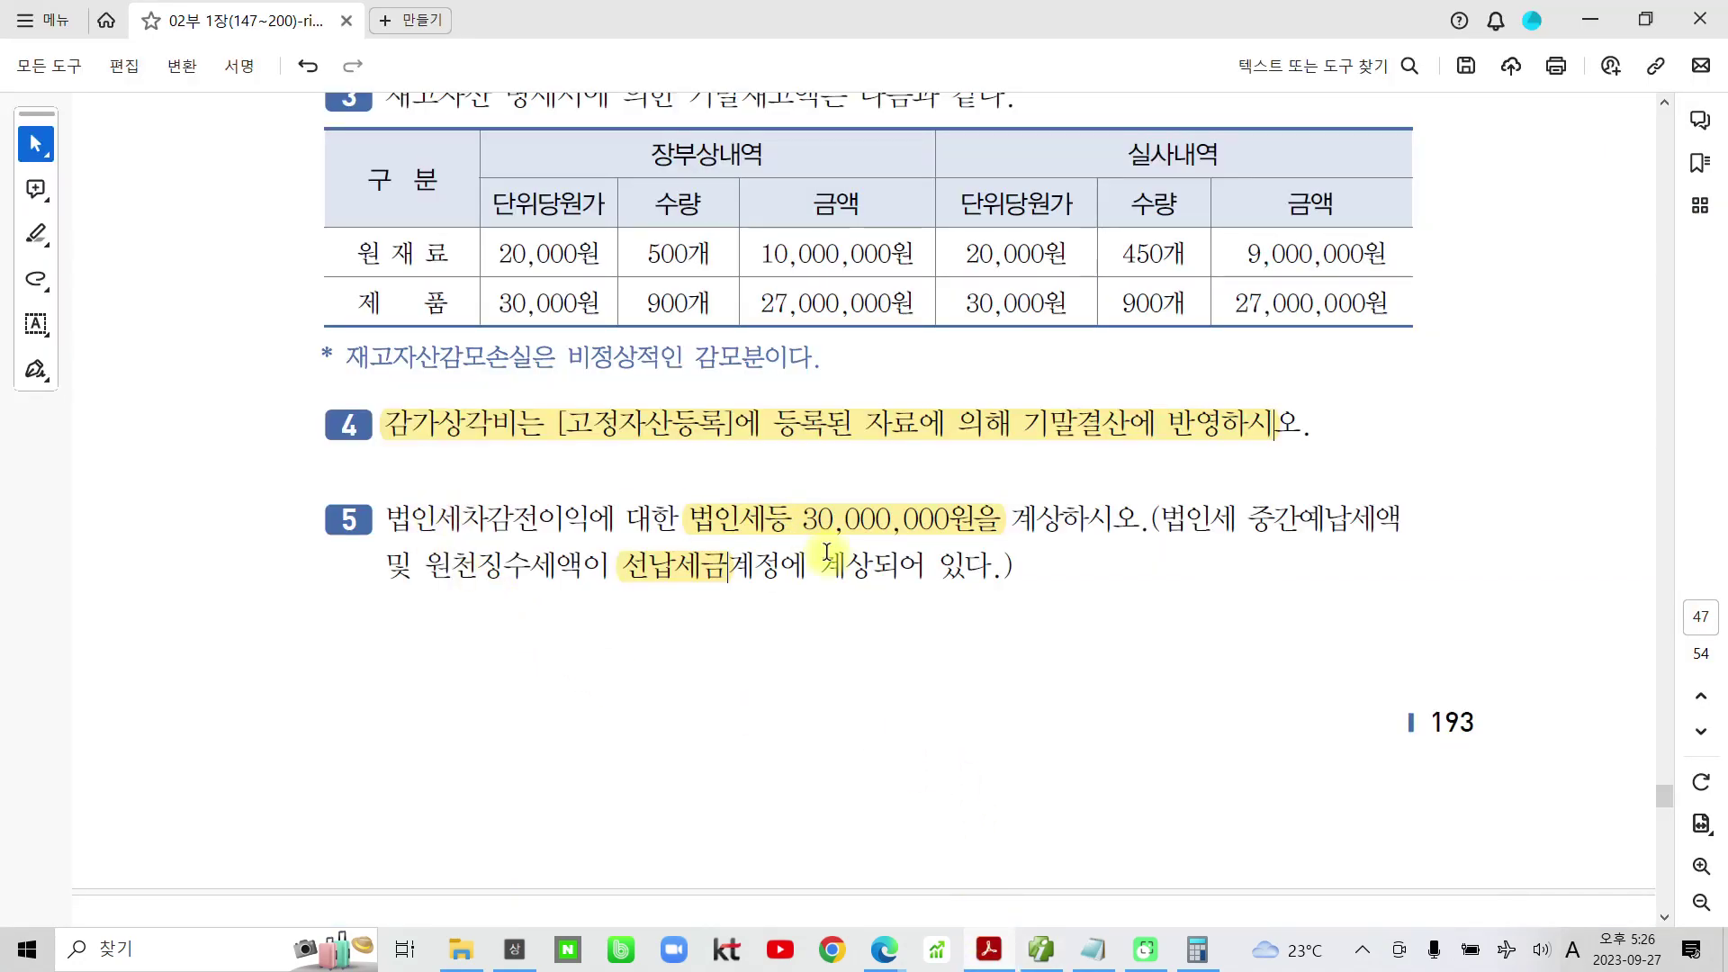
click(1051, 950)
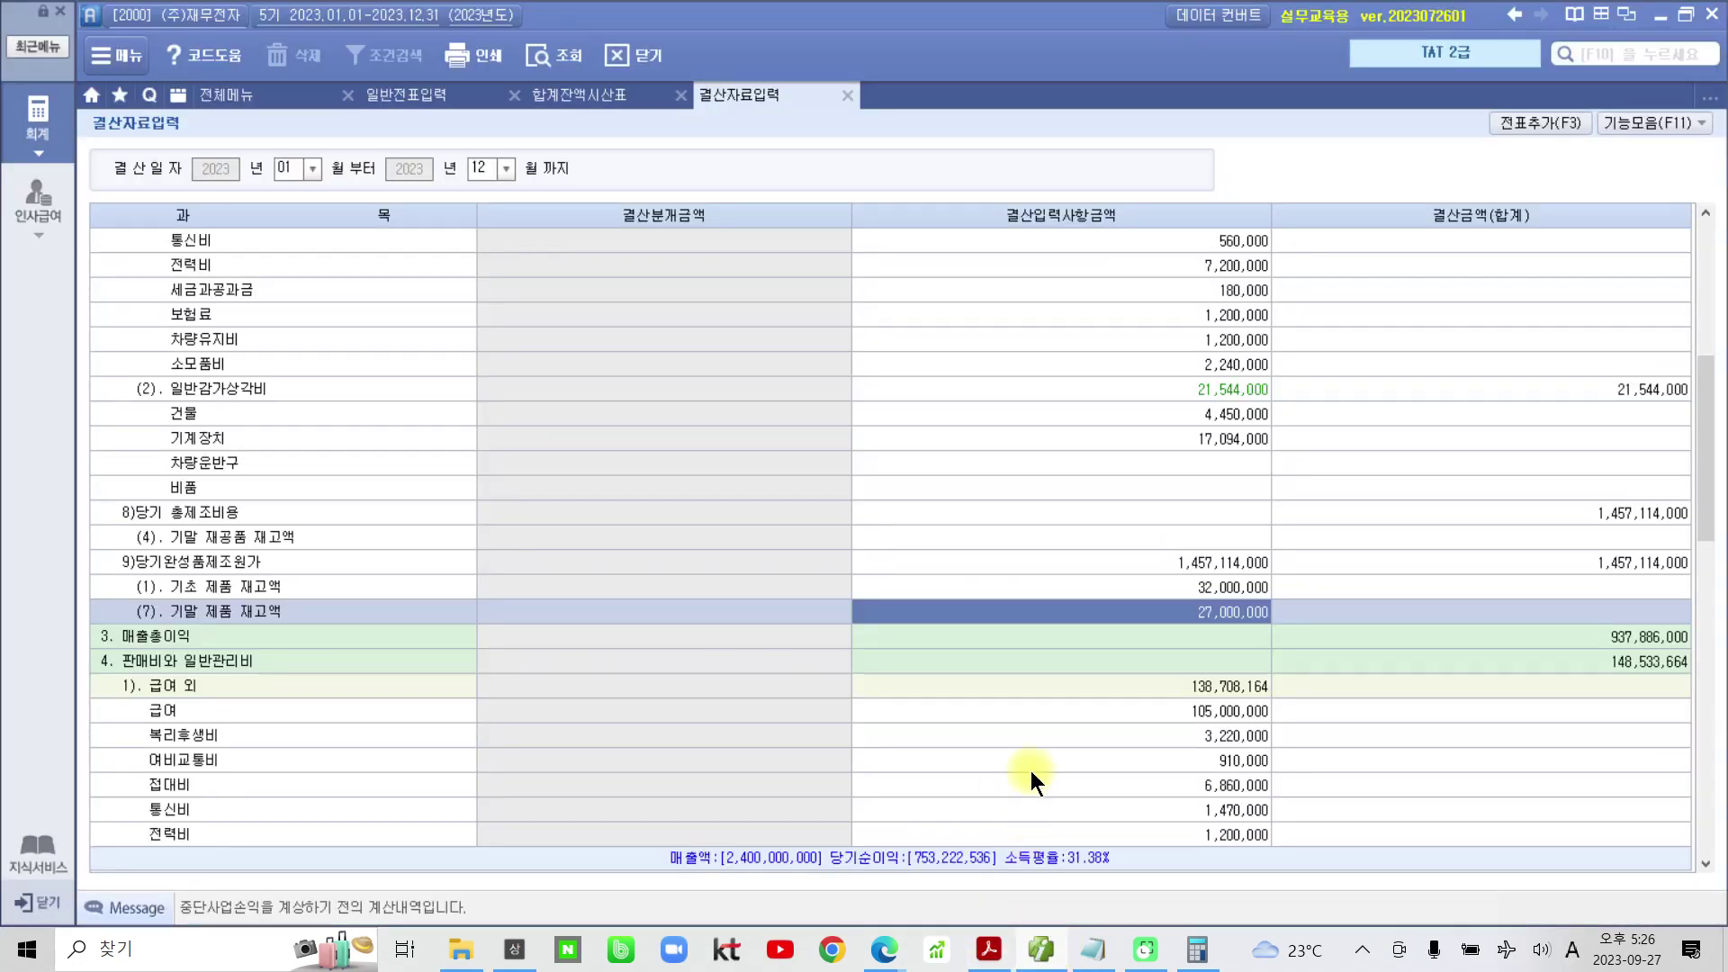
scroll(1029, 771, down, 10)
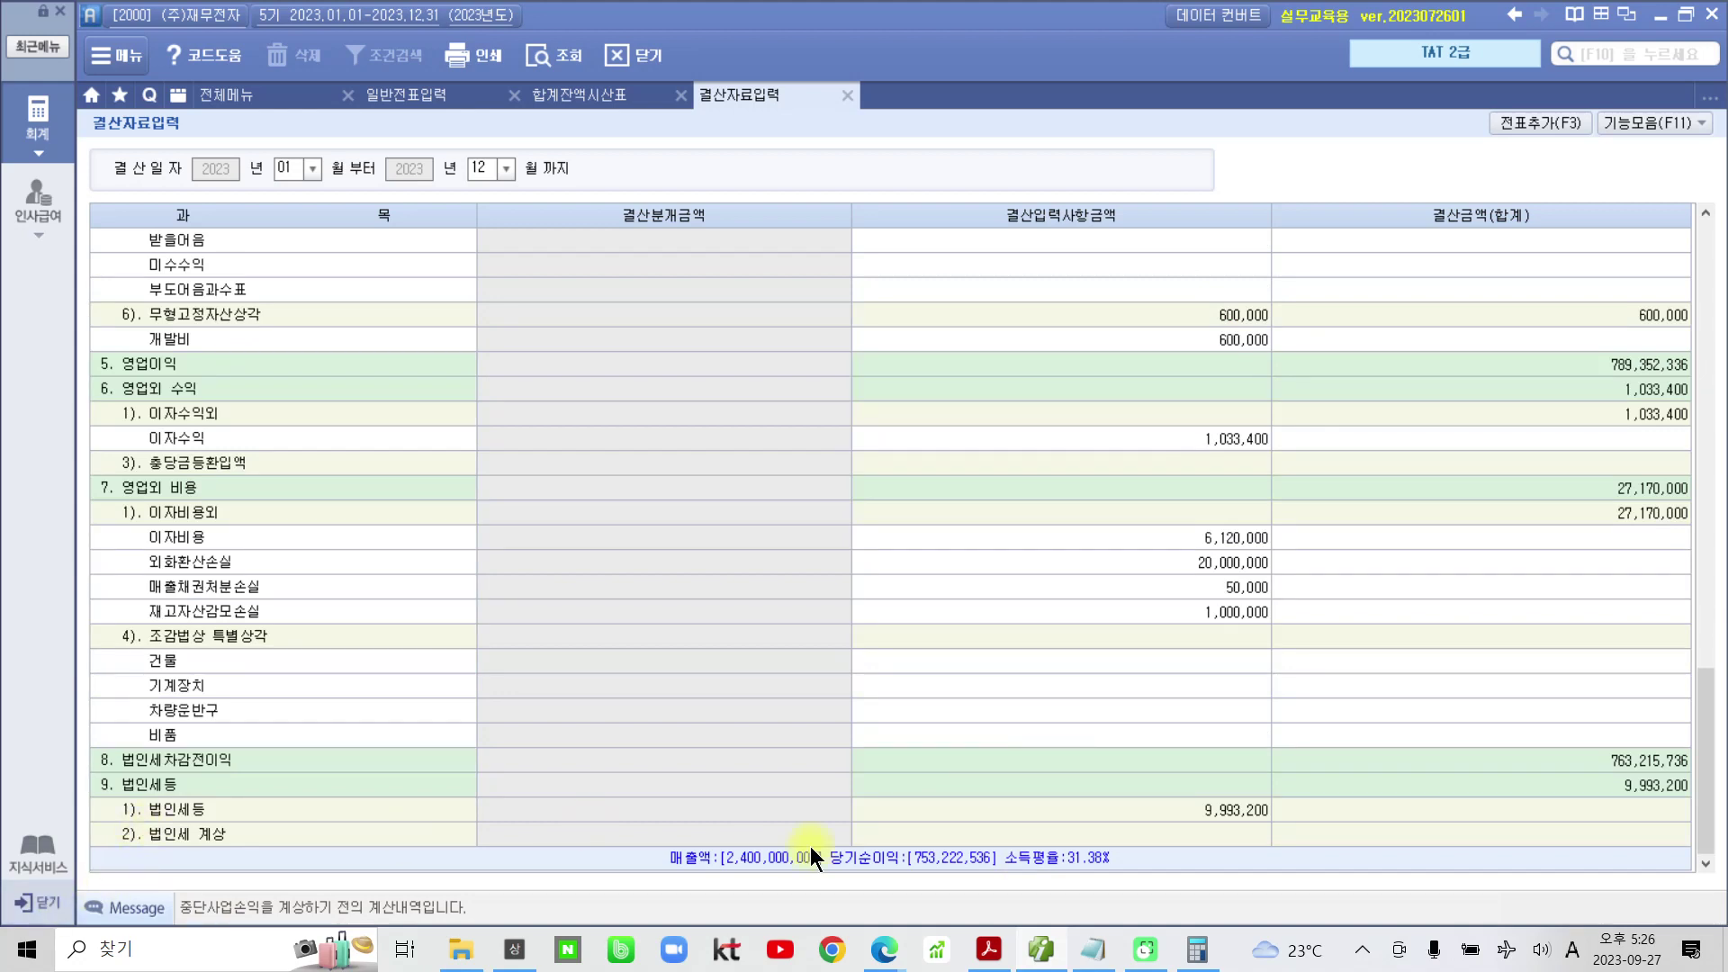
click(1181, 835)
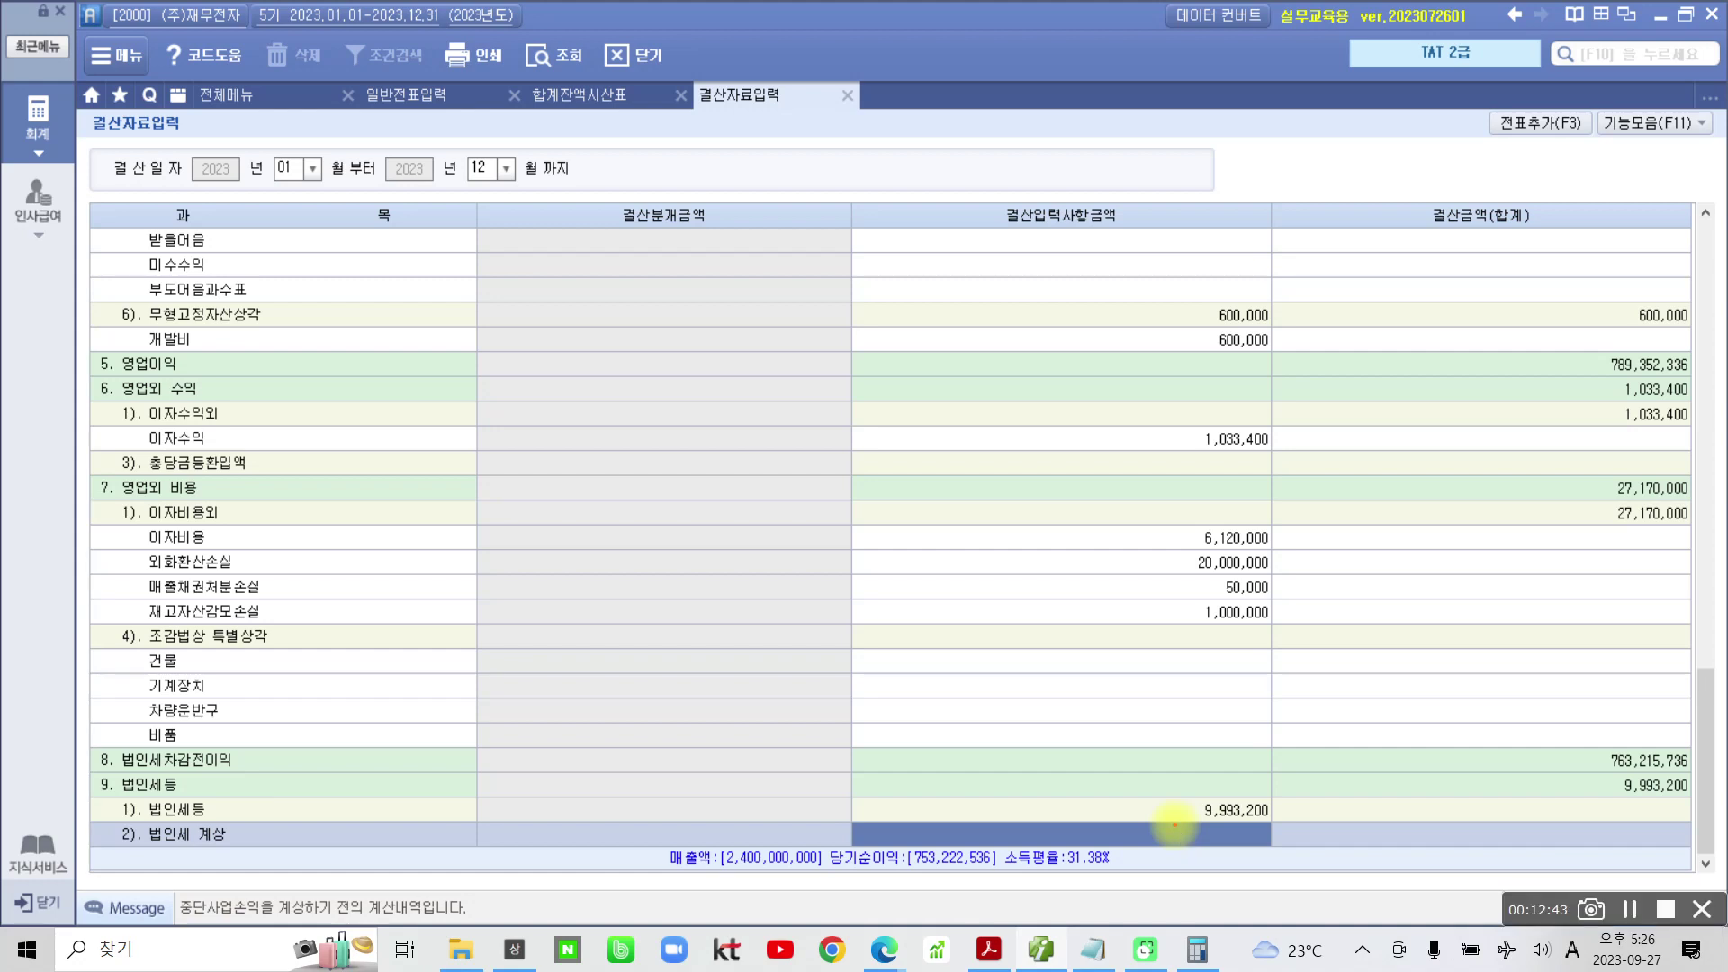
mouse_move(1174, 824)
mouse_down()
mouse_move(1157, 835)
mouse_move(1305, 813)
mouse_move(1161, 774)
mouse_up()
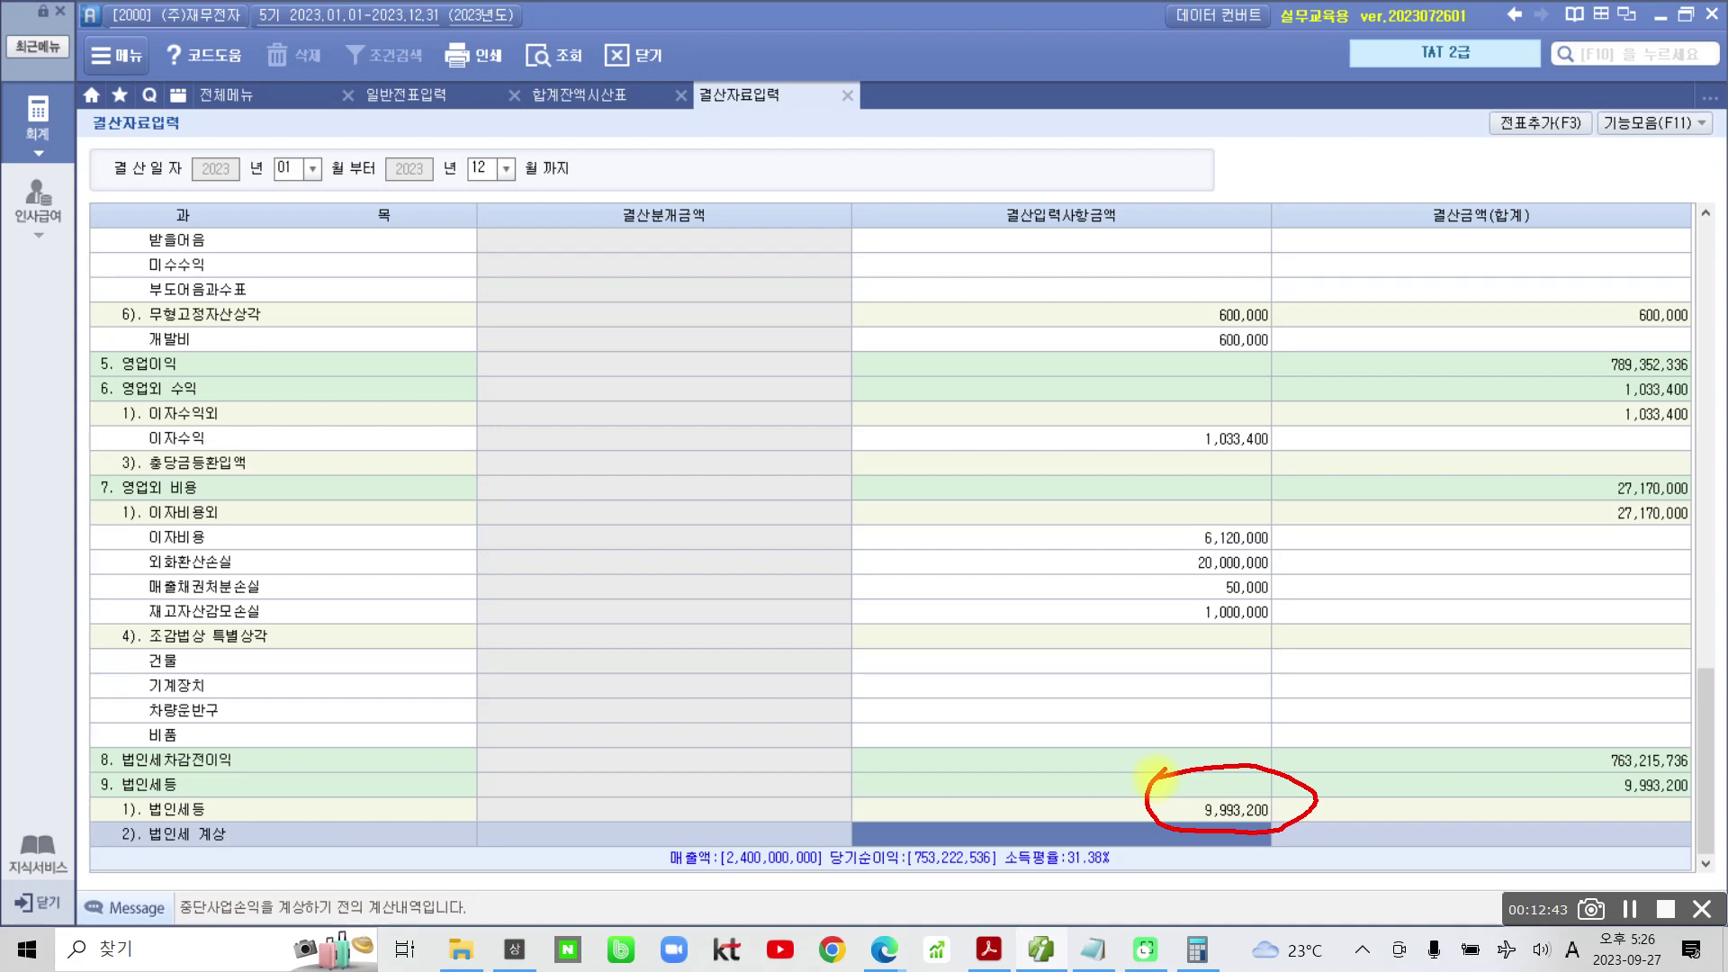
mouse_move(1157, 778)
mouse_down()
mouse_move(1093, 814)
mouse_move(1259, 864)
mouse_move(1076, 804)
mouse_up()
mouse_move(1491, 750)
mouse_down()
mouse_move(1609, 784)
mouse_move(1592, 806)
mouse_up()
drag(1378, 684, 1400, 749)
mouse_move(1460, 682)
mouse_down()
mouse_move(1476, 758)
mouse_move(1574, 670)
mouse_up()
drag(1585, 715, 1586, 730)
mouse_move(1614, 661)
mouse_down()
mouse_move(1654, 668)
mouse_move(1674, 646)
mouse_up()
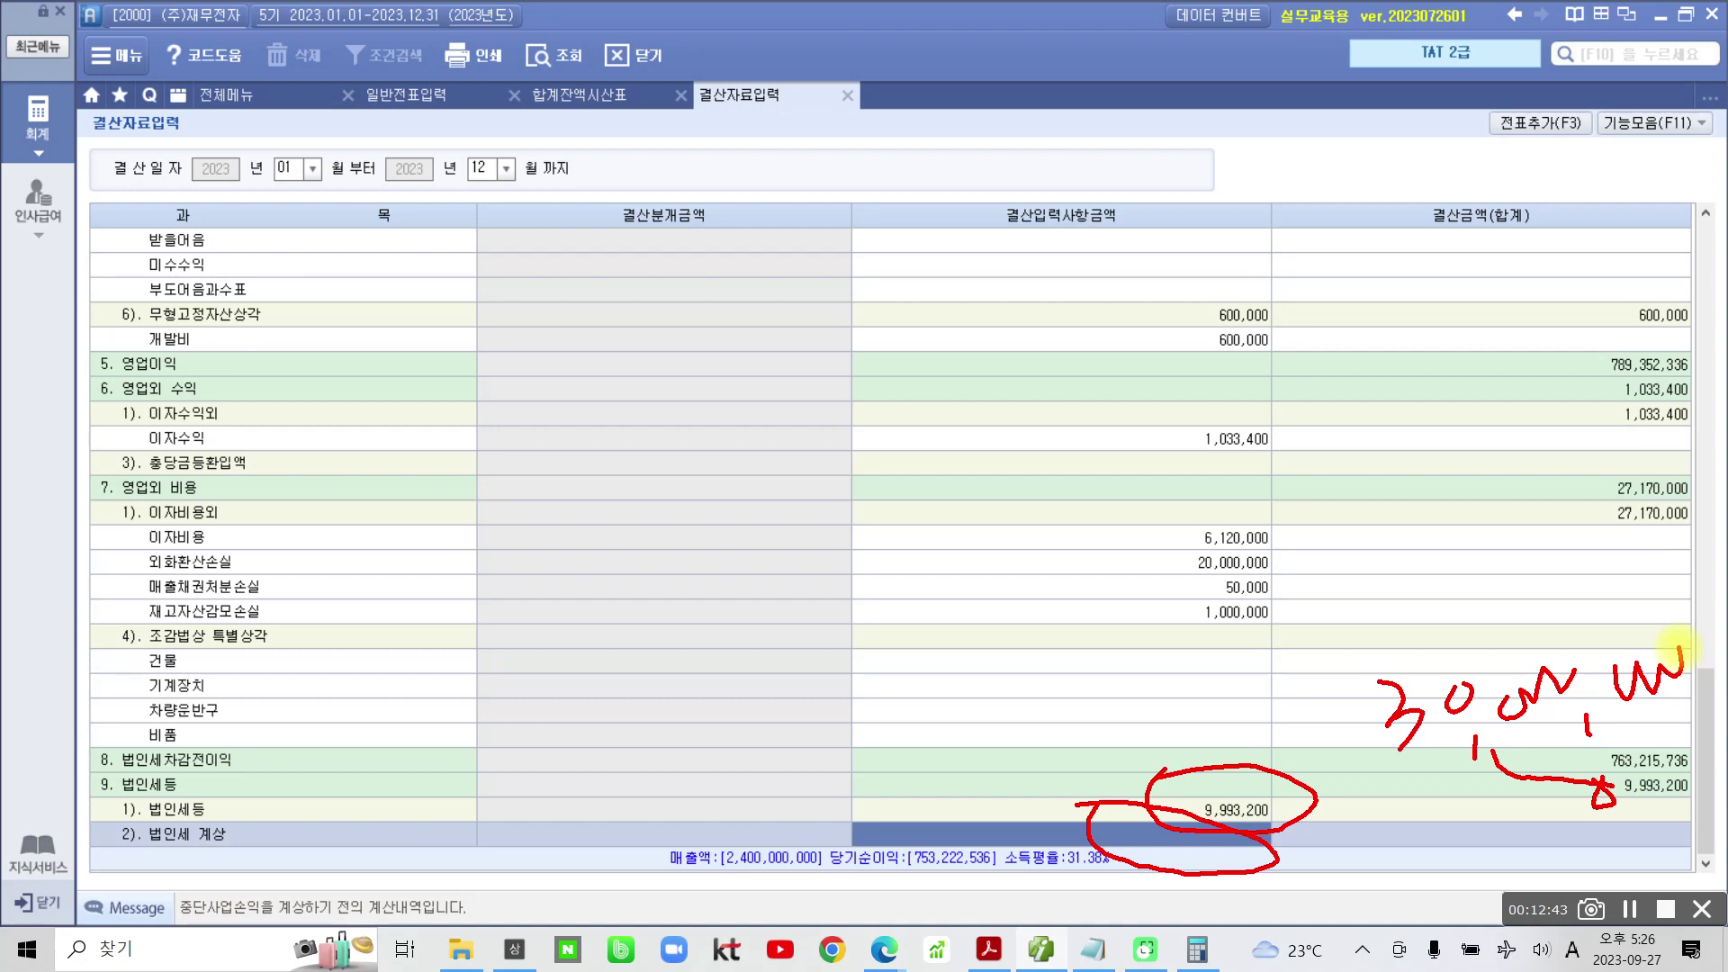
key(Escape)
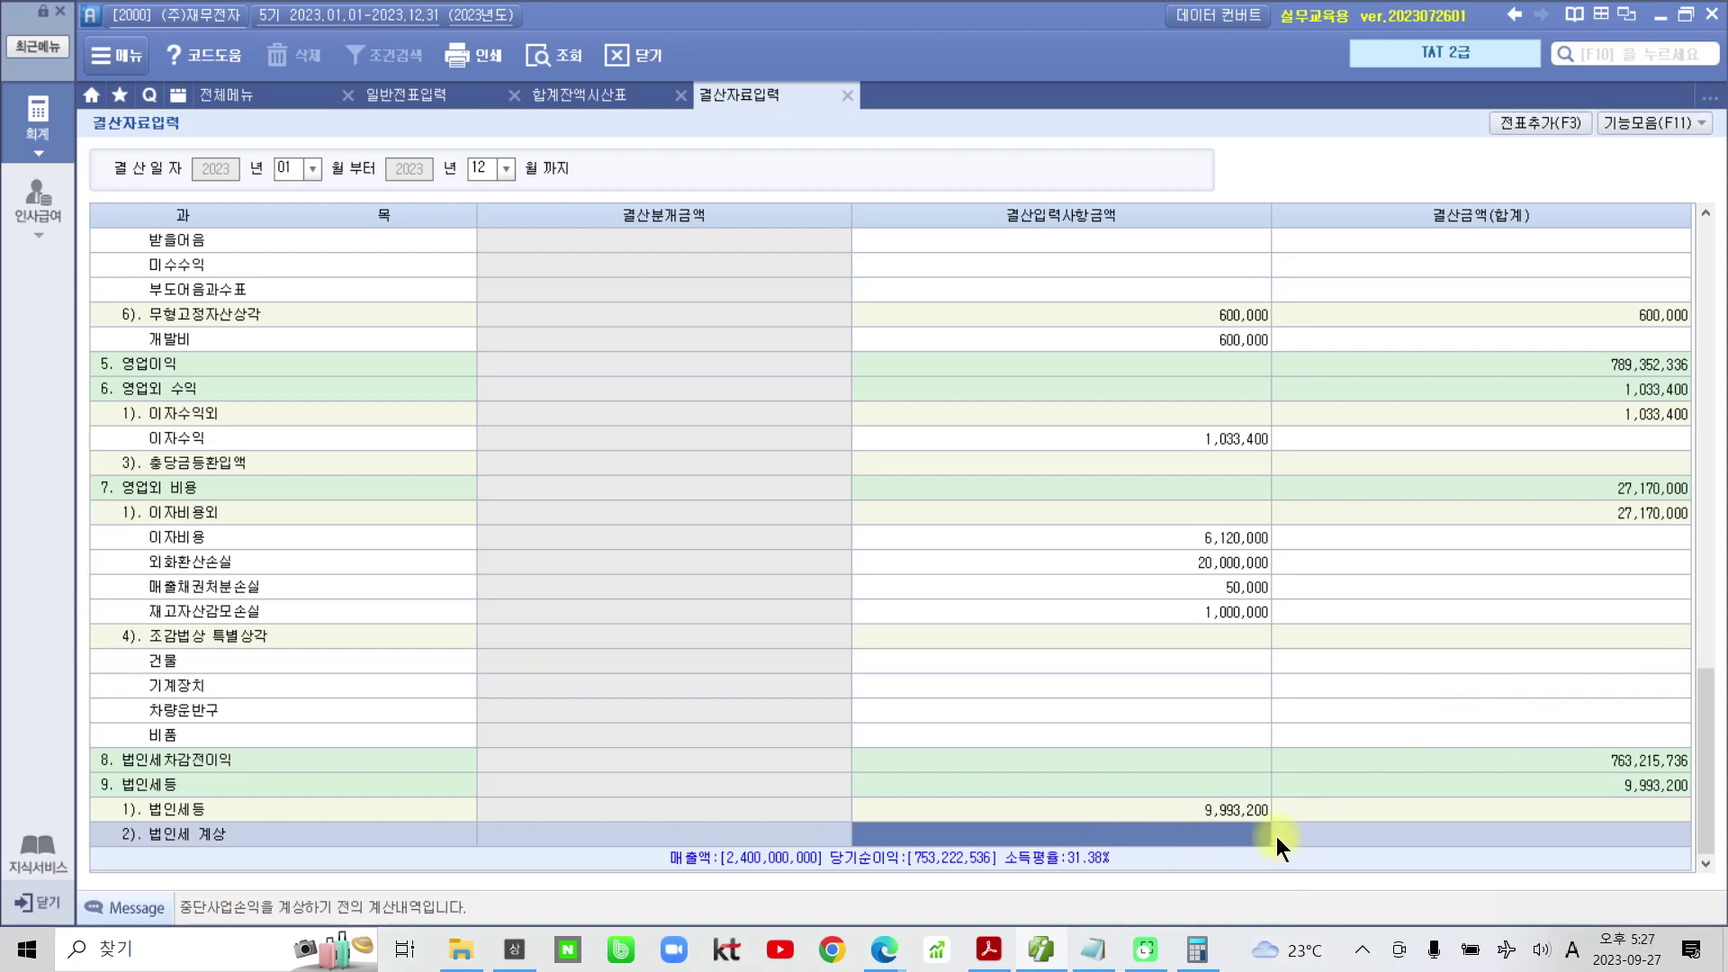
Enter 20,006,800 for 2). 법인세 계상 and check the 9. 법인세등 total
click(1249, 833)
text(20,000,000)
key(Return)
click(1647, 781)
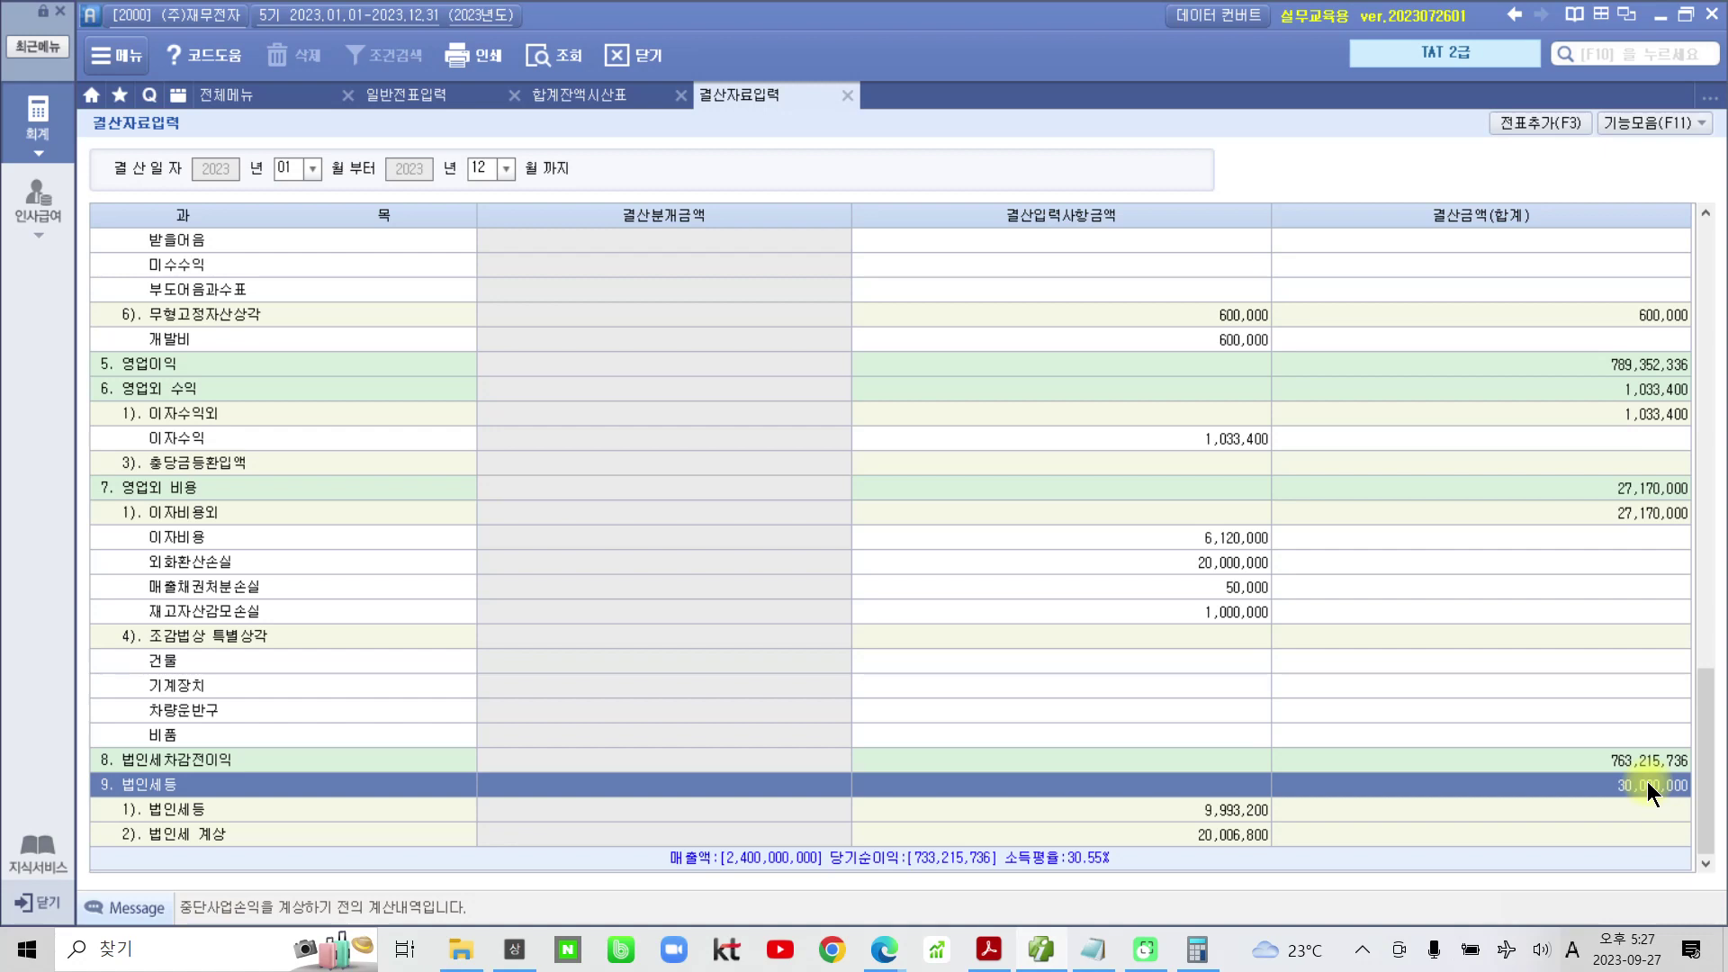
click(1204, 832)
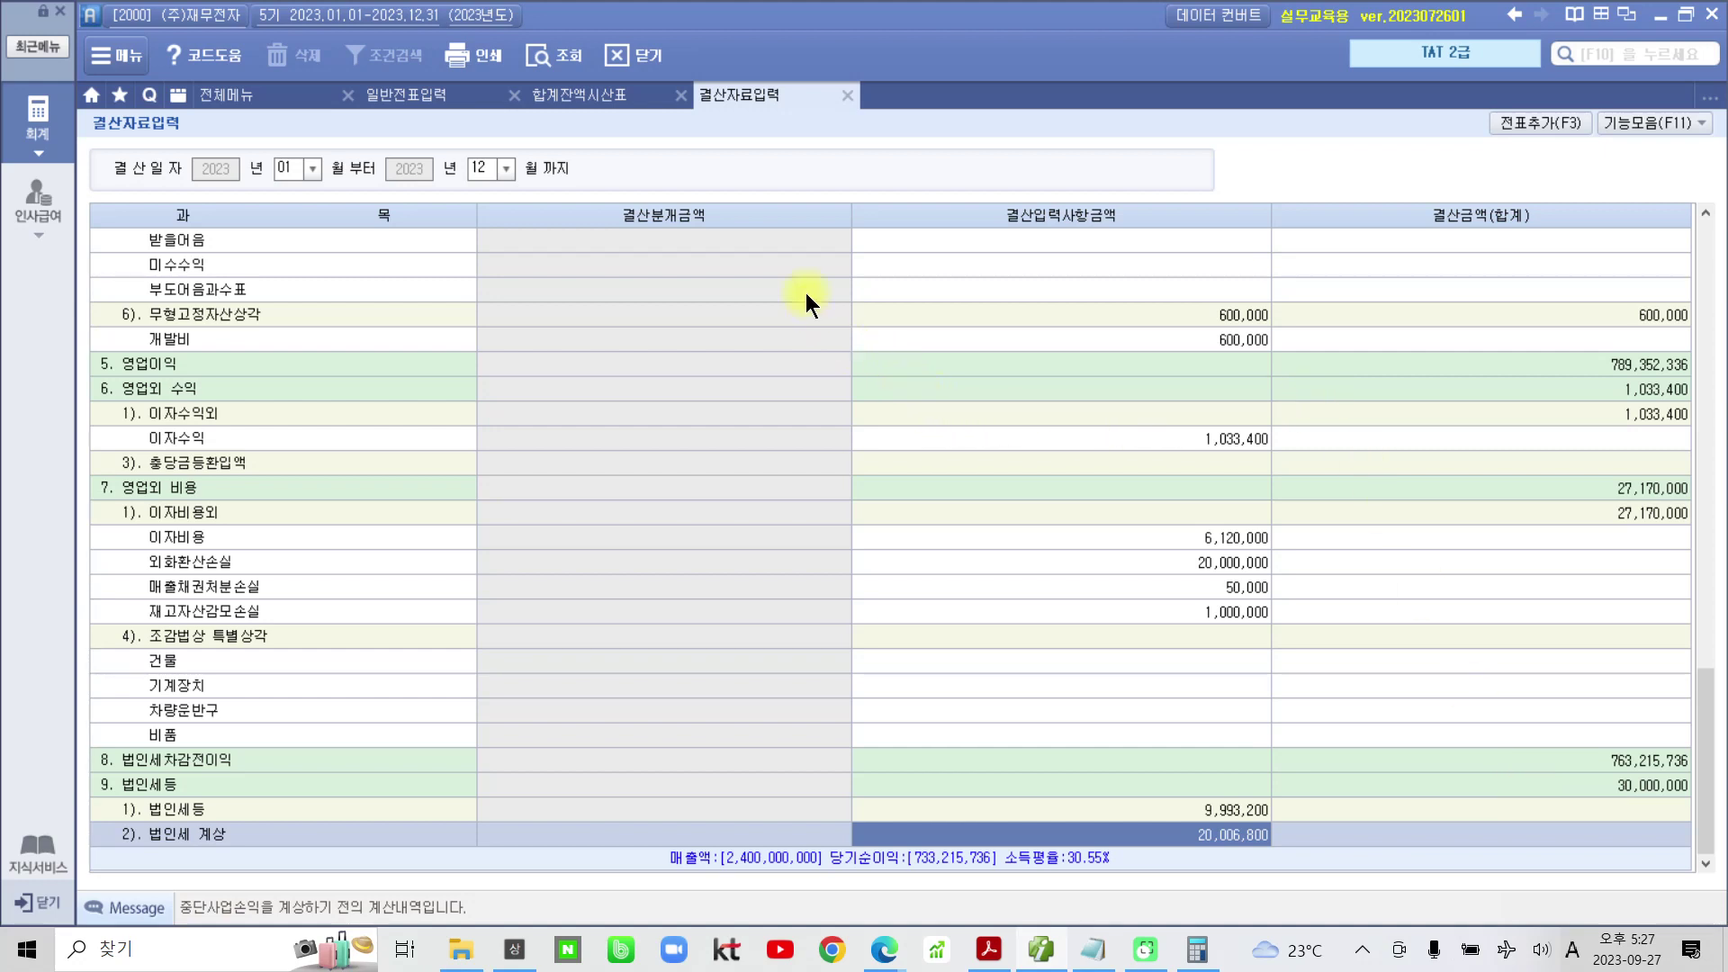
Add the closing entries from 결산자료입력 to the general vouchers and acknowledge the completion notice
click(1546, 120)
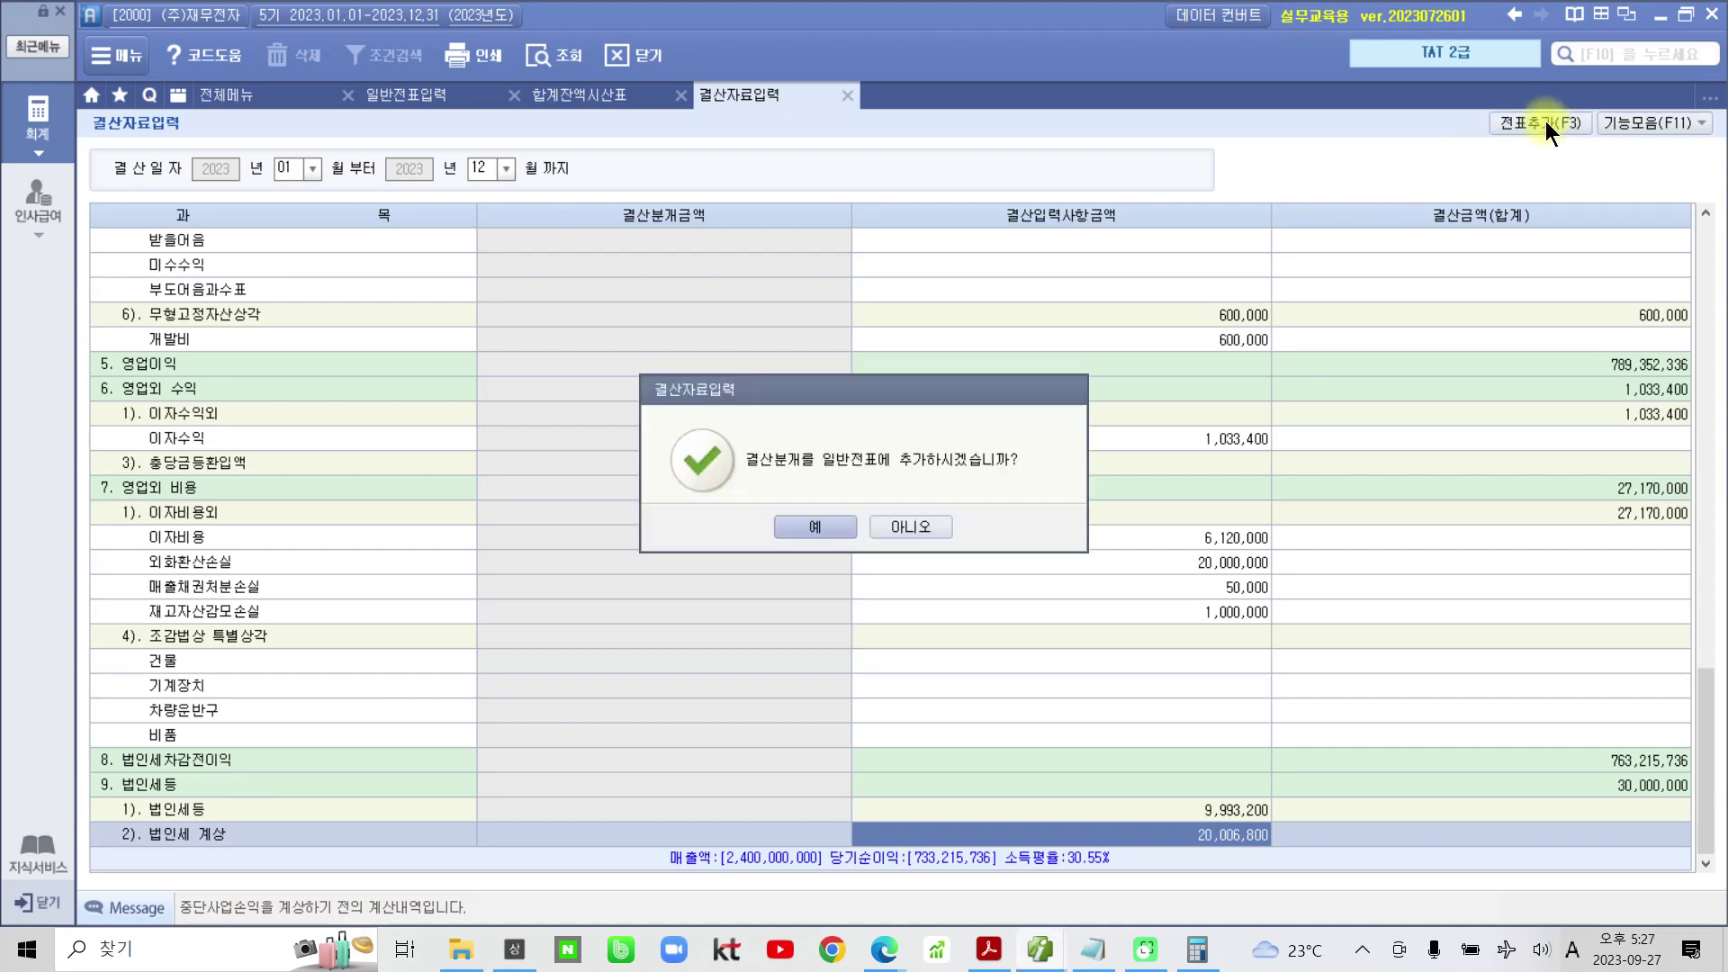
click(837, 527)
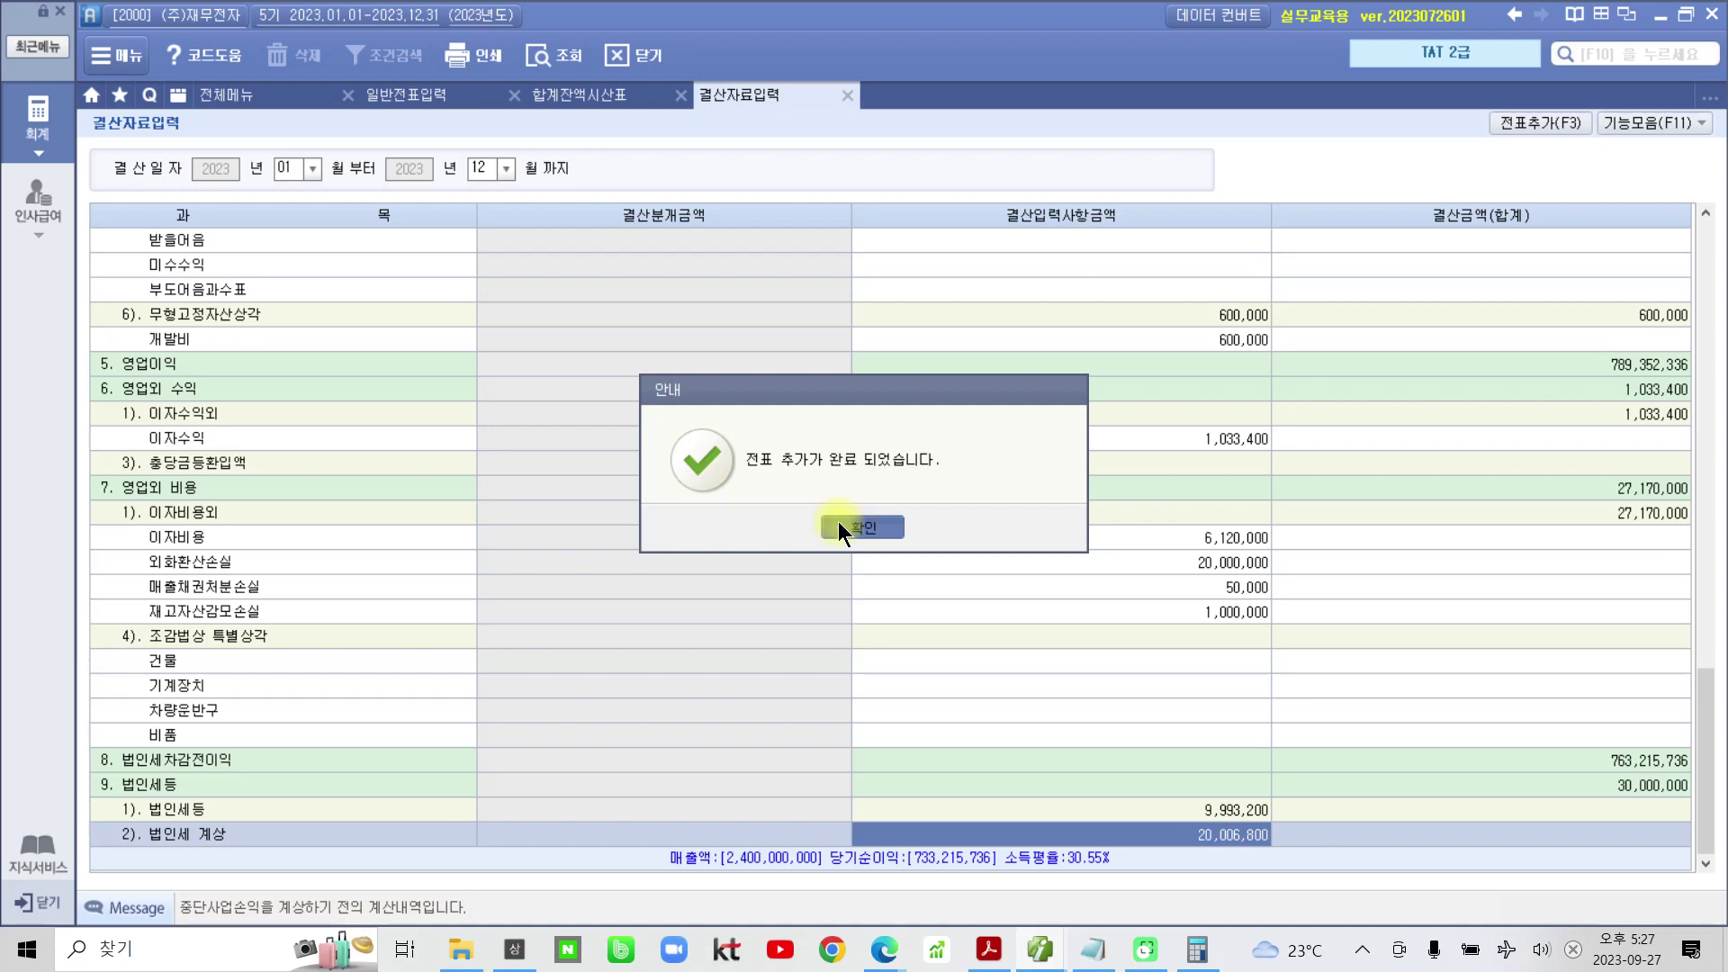
click(839, 524)
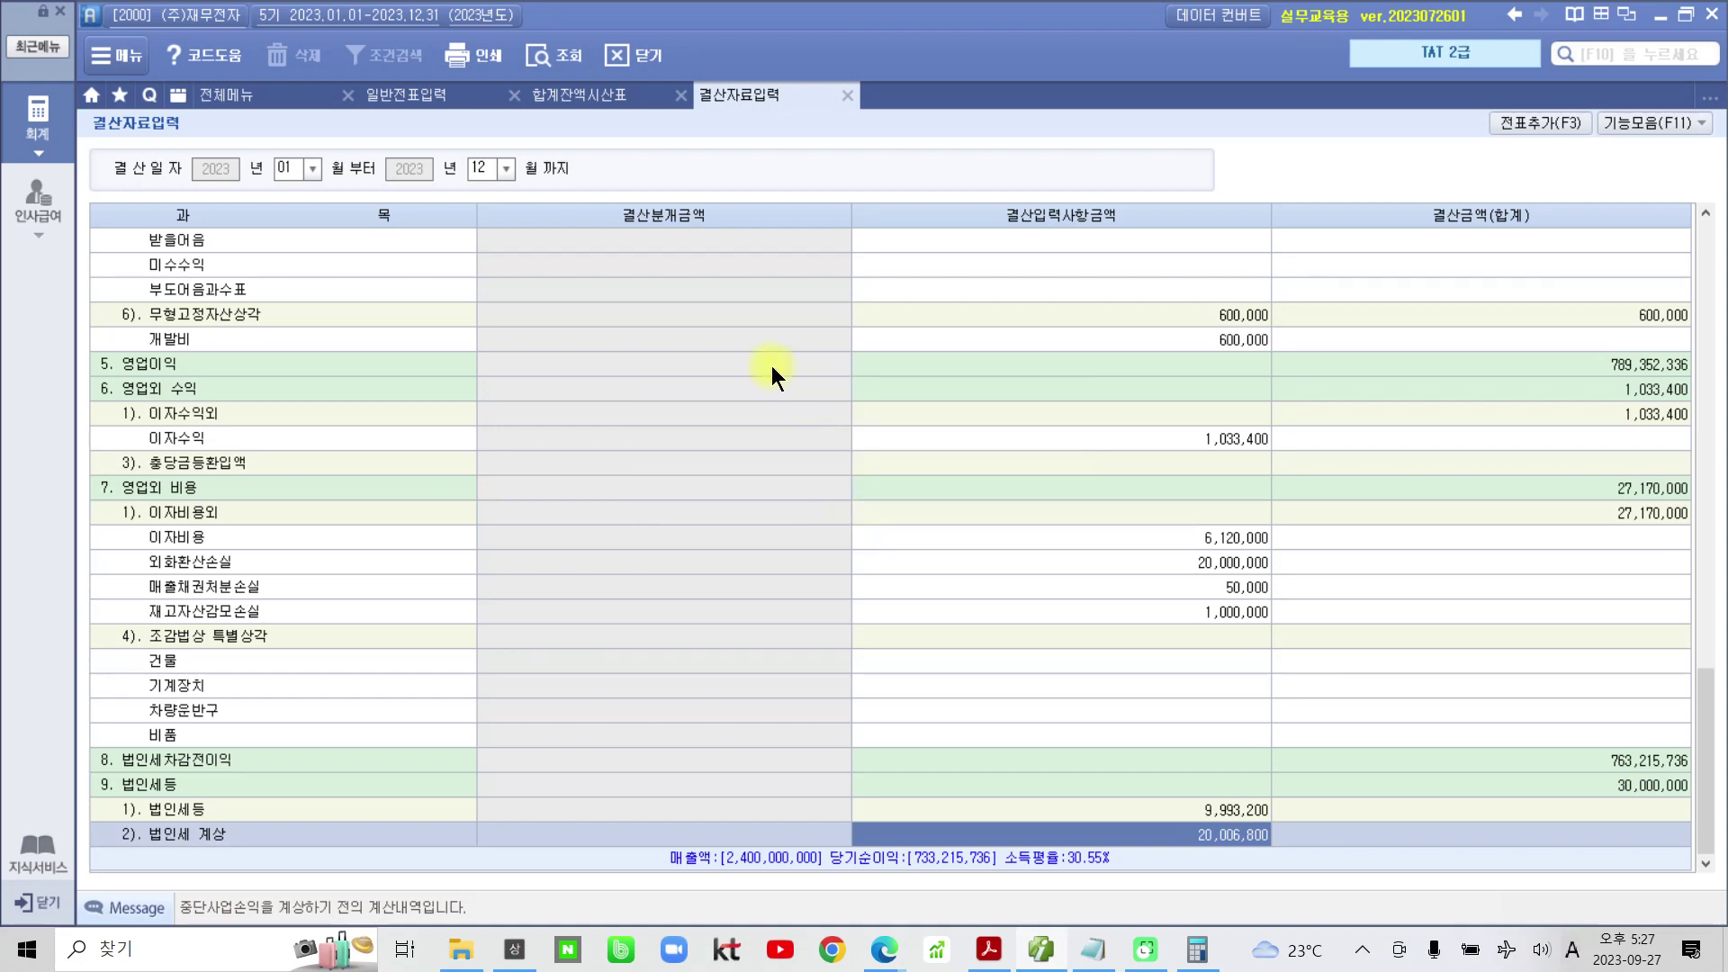
Return to 일반전표입력 and reload the December 31 vouchers, going back to the start of the list
click(390, 98)
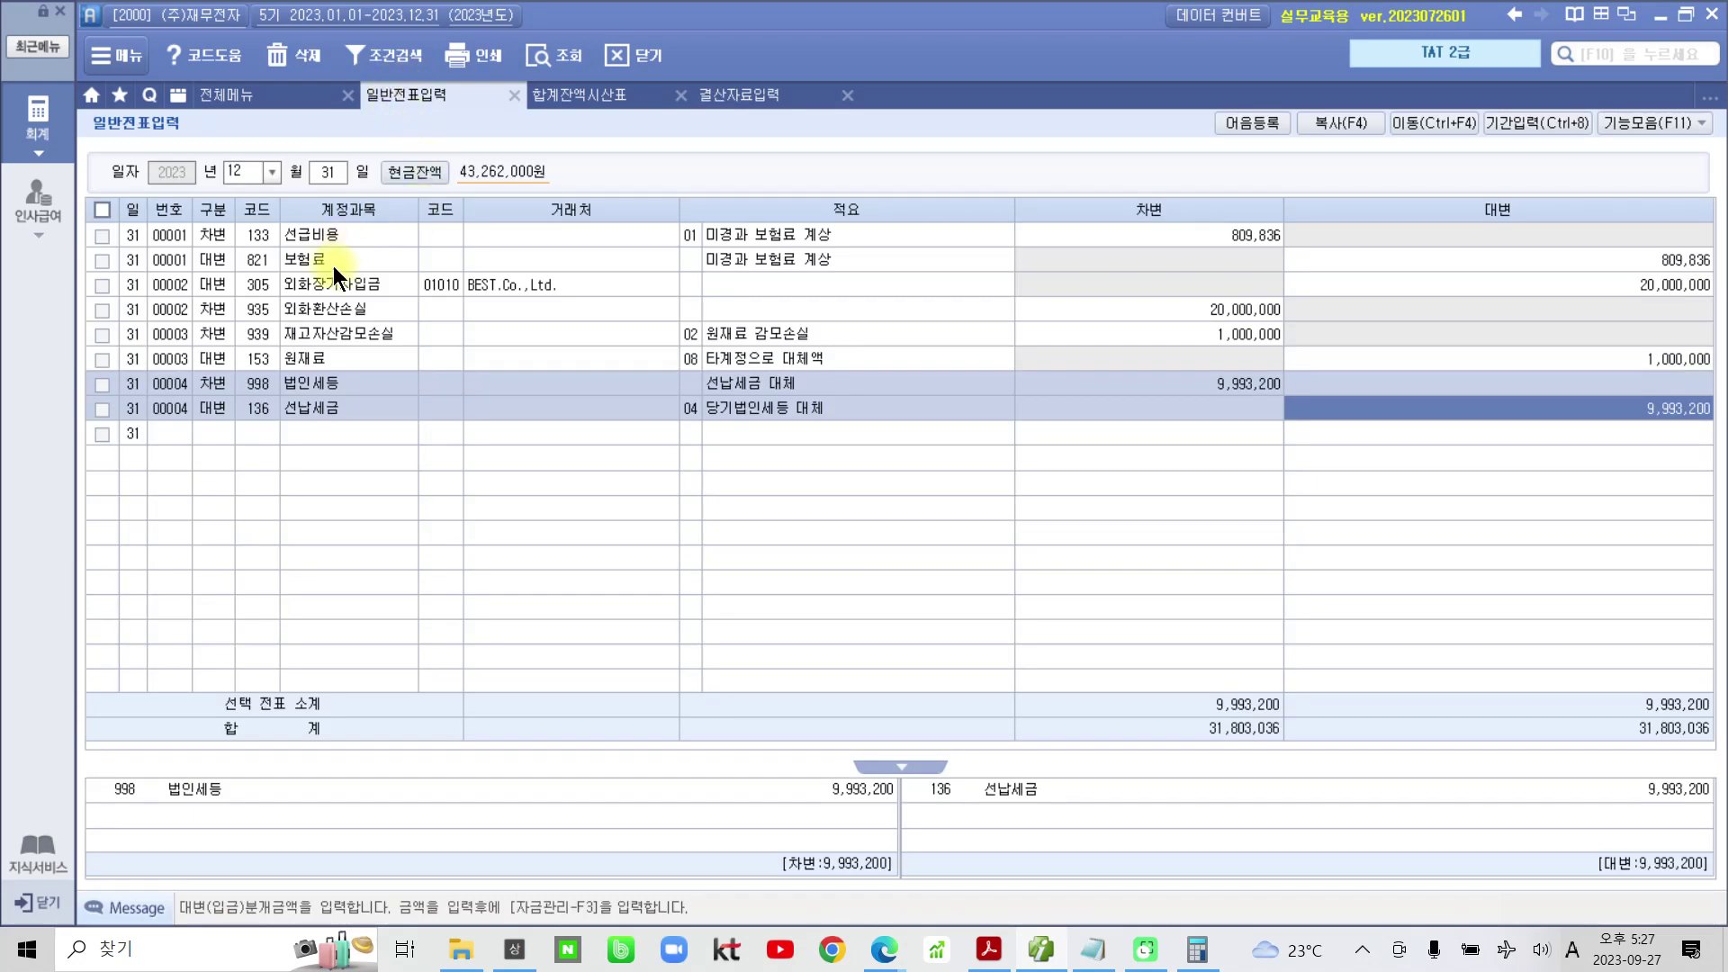
click(538, 51)
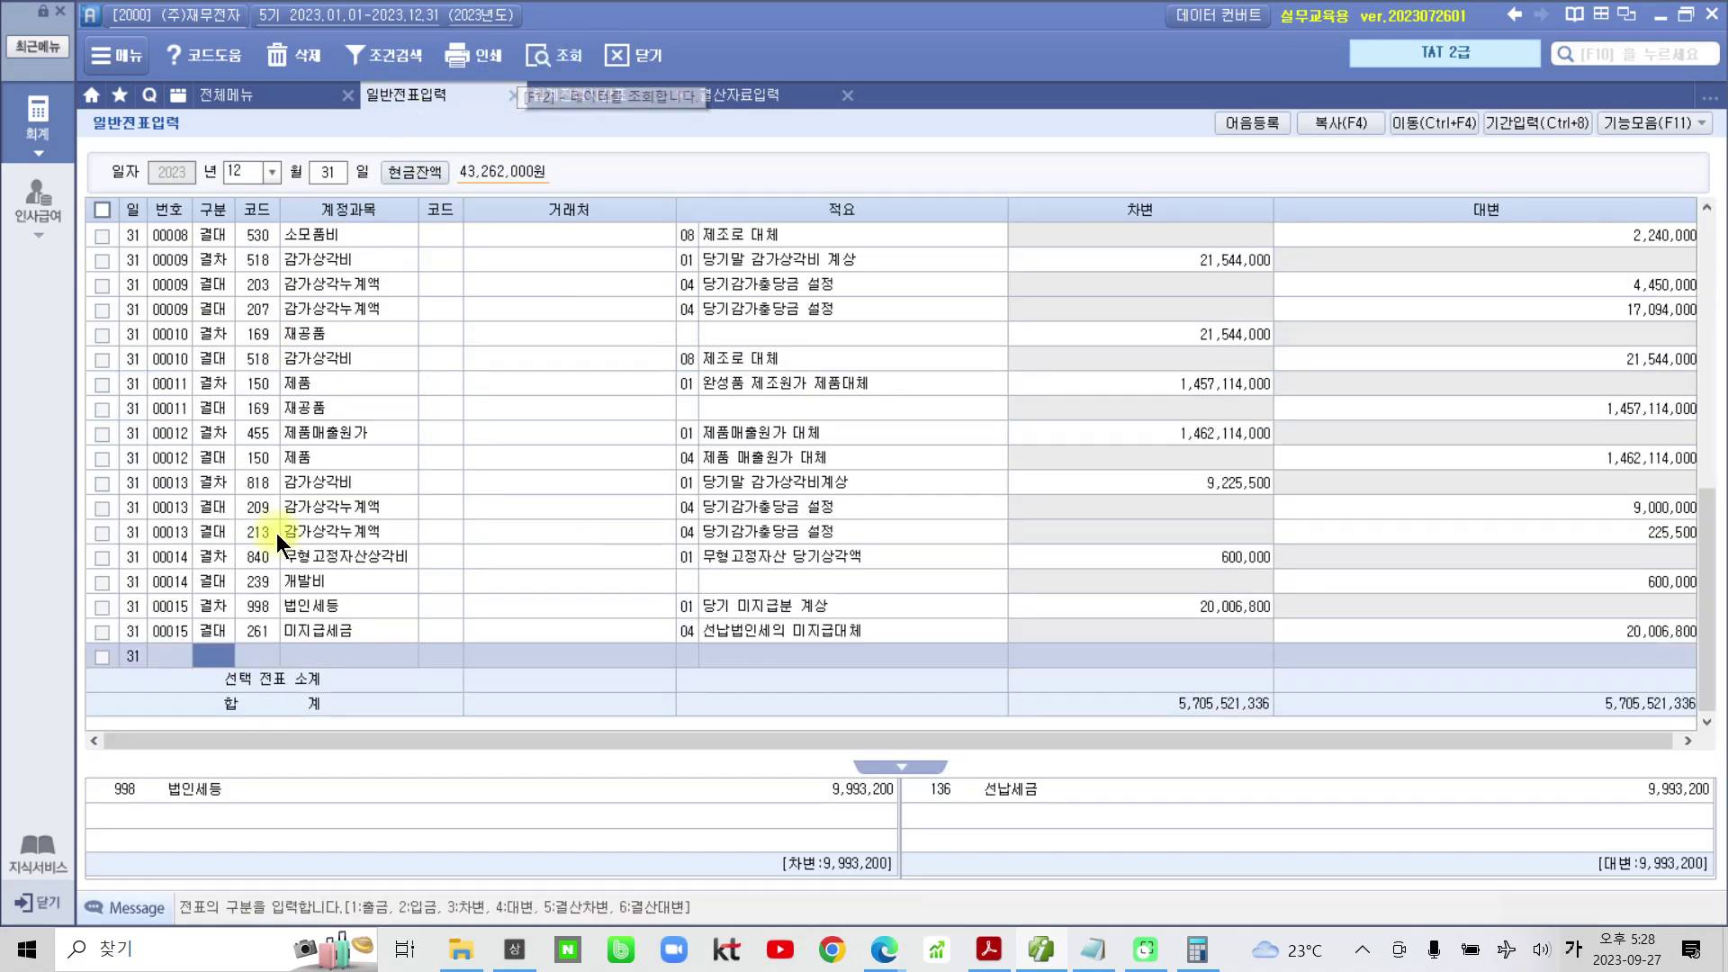
scroll(242, 540, up, 6)
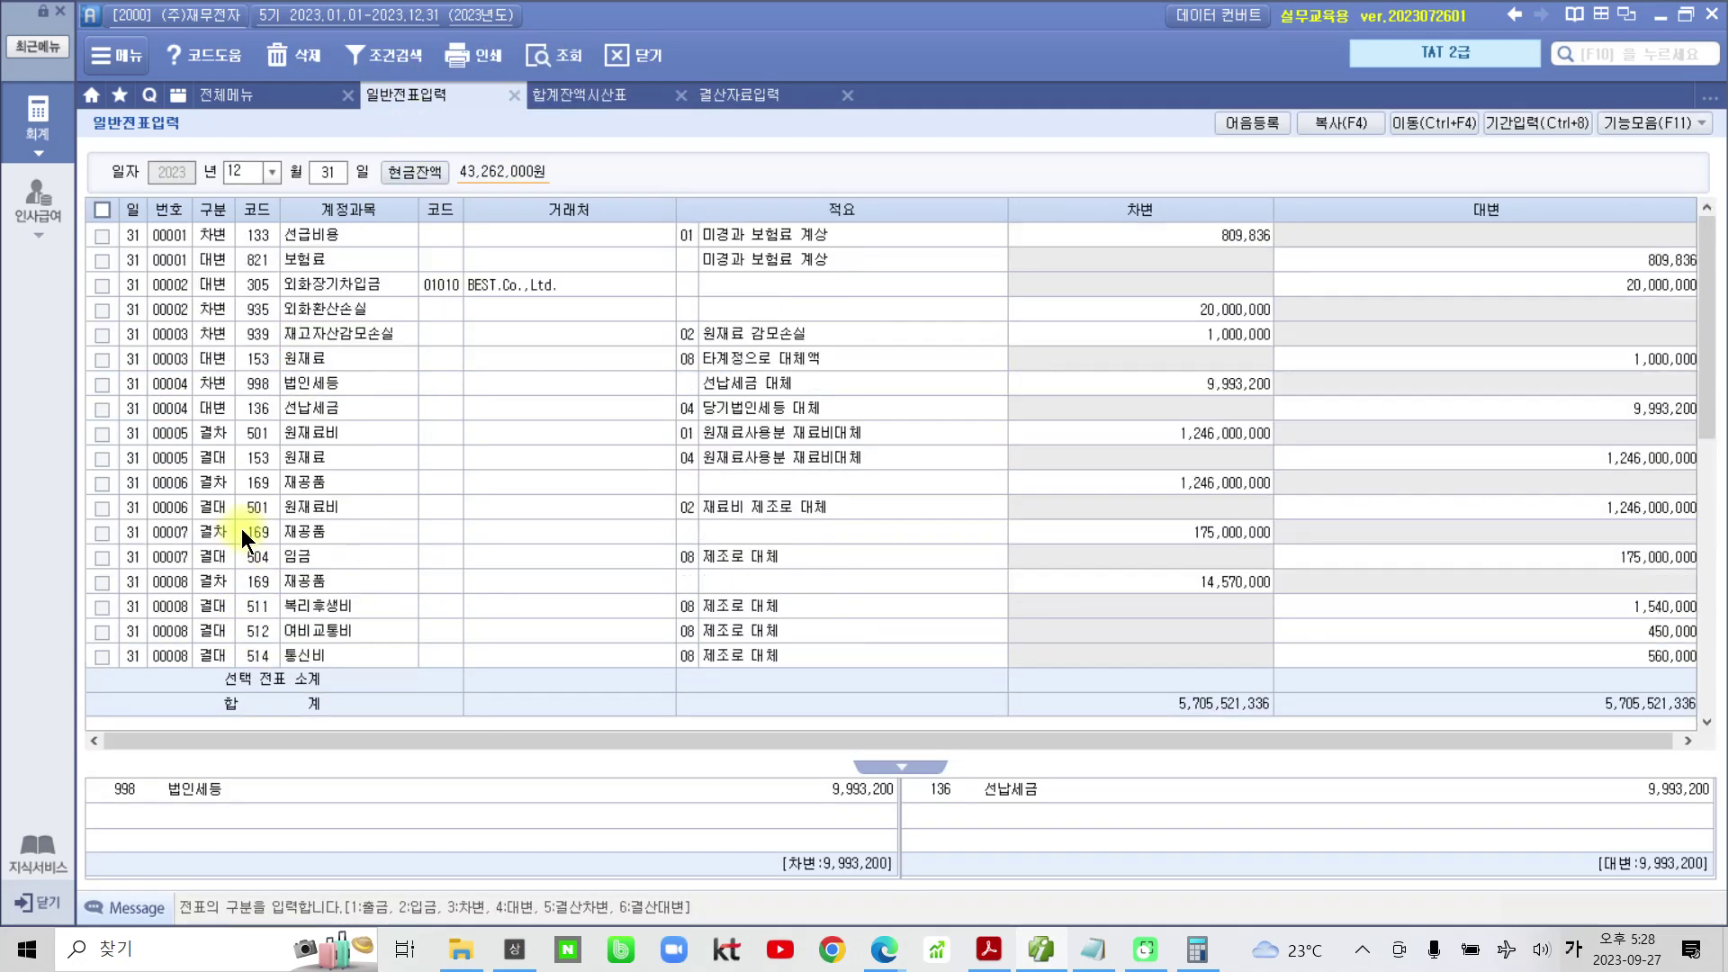
Examine the 결차 and 결대 lines of closing vouchers 00005 and 00006, covering 원재료, 원재료비 and 재공품
click(247, 468)
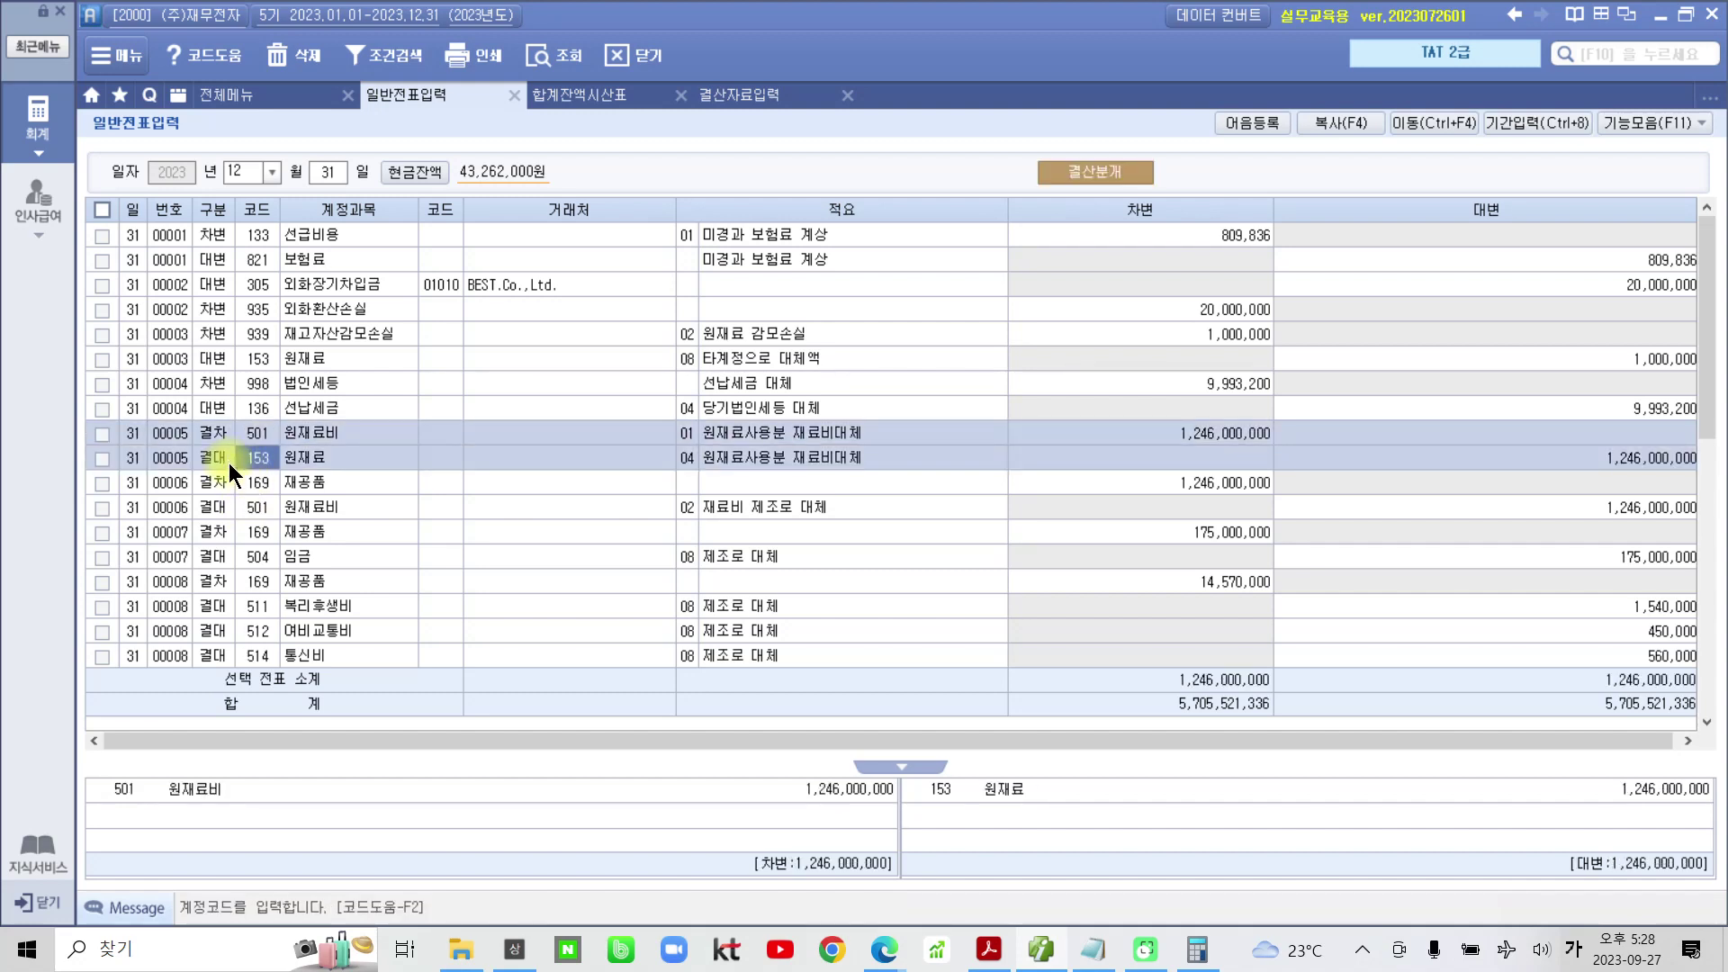
scroll(242, 491, down, 5)
scroll(241, 491, up, 5)
click(214, 483)
scroll(218, 493, down, 5)
scroll(218, 493, up, 5)
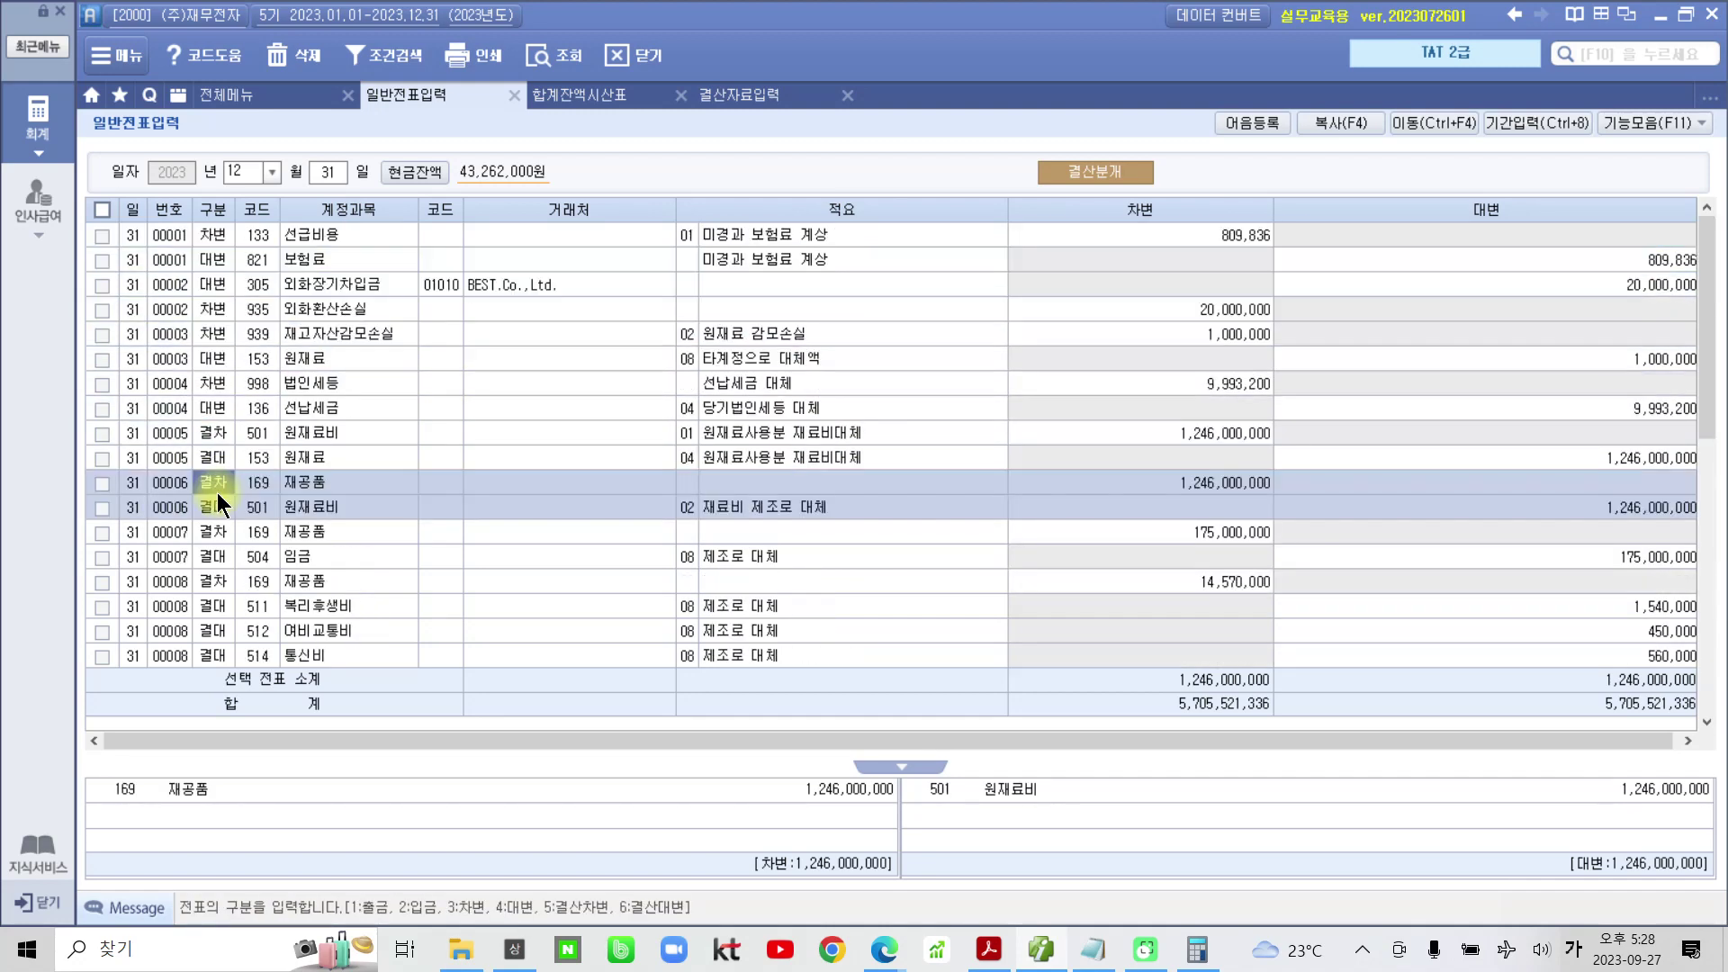
click(219, 440)
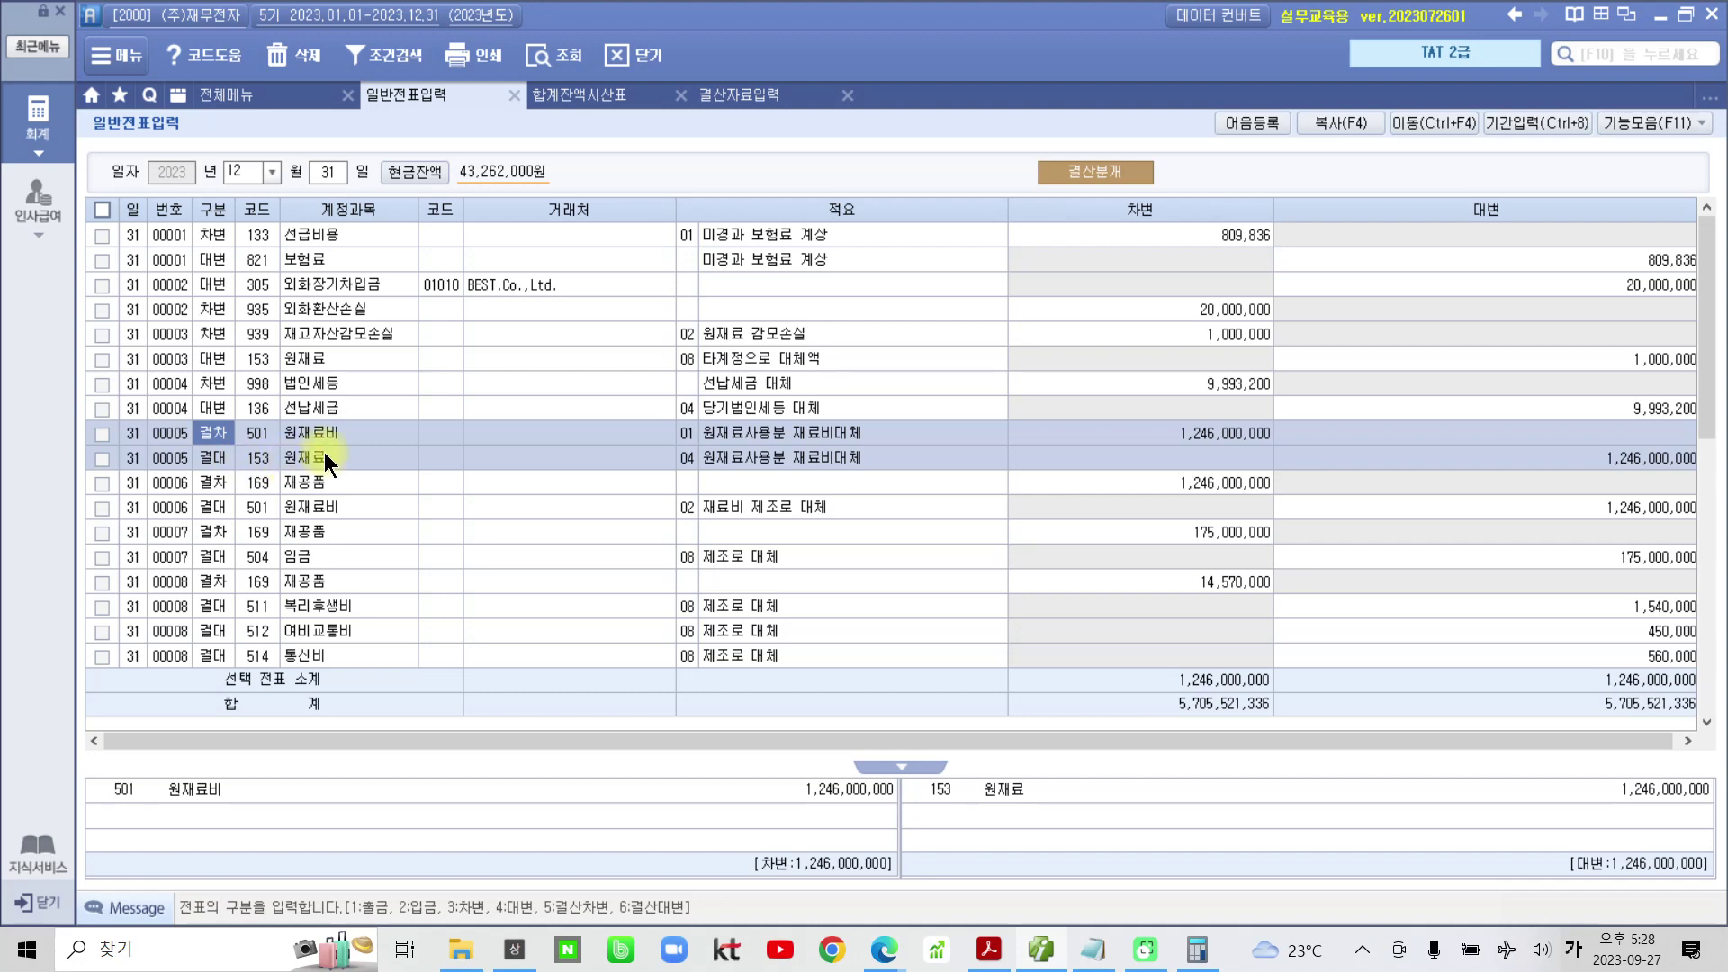
key(Down)
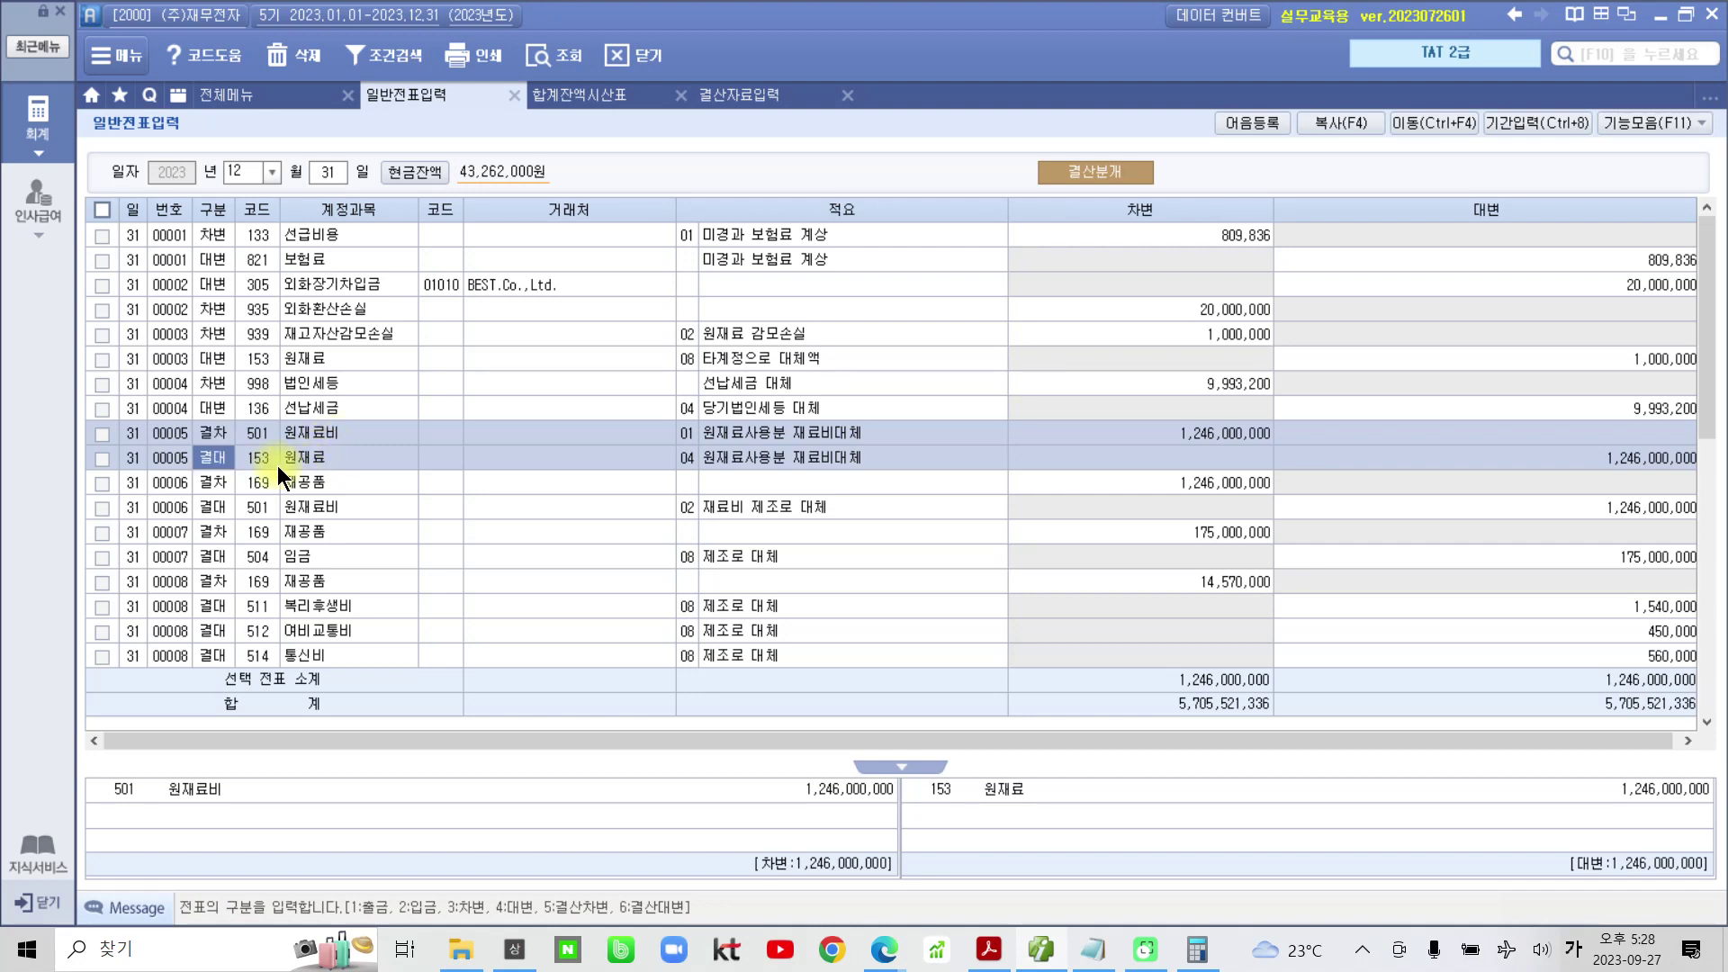
key(Return)
click(226, 438)
click(225, 496)
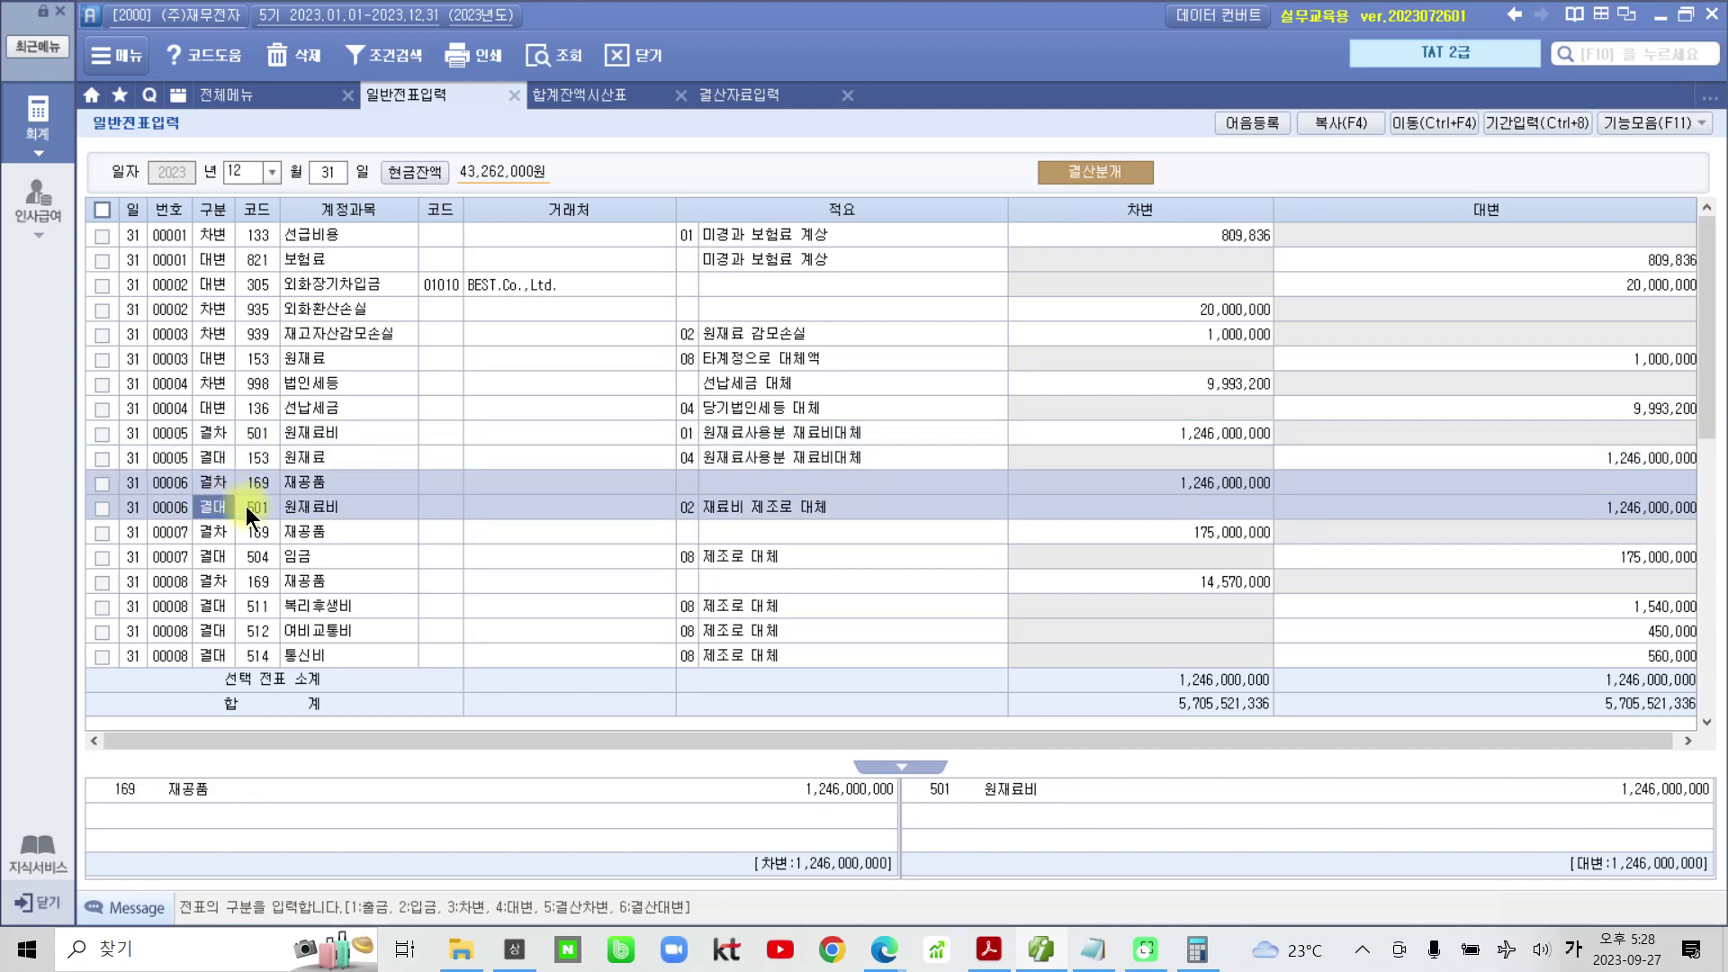
Review closing vouchers 00007 to 00010 for the 임금, manufacturing expense and 감가상각비 transfers to 재공품
scroll(232, 473, down, 3)
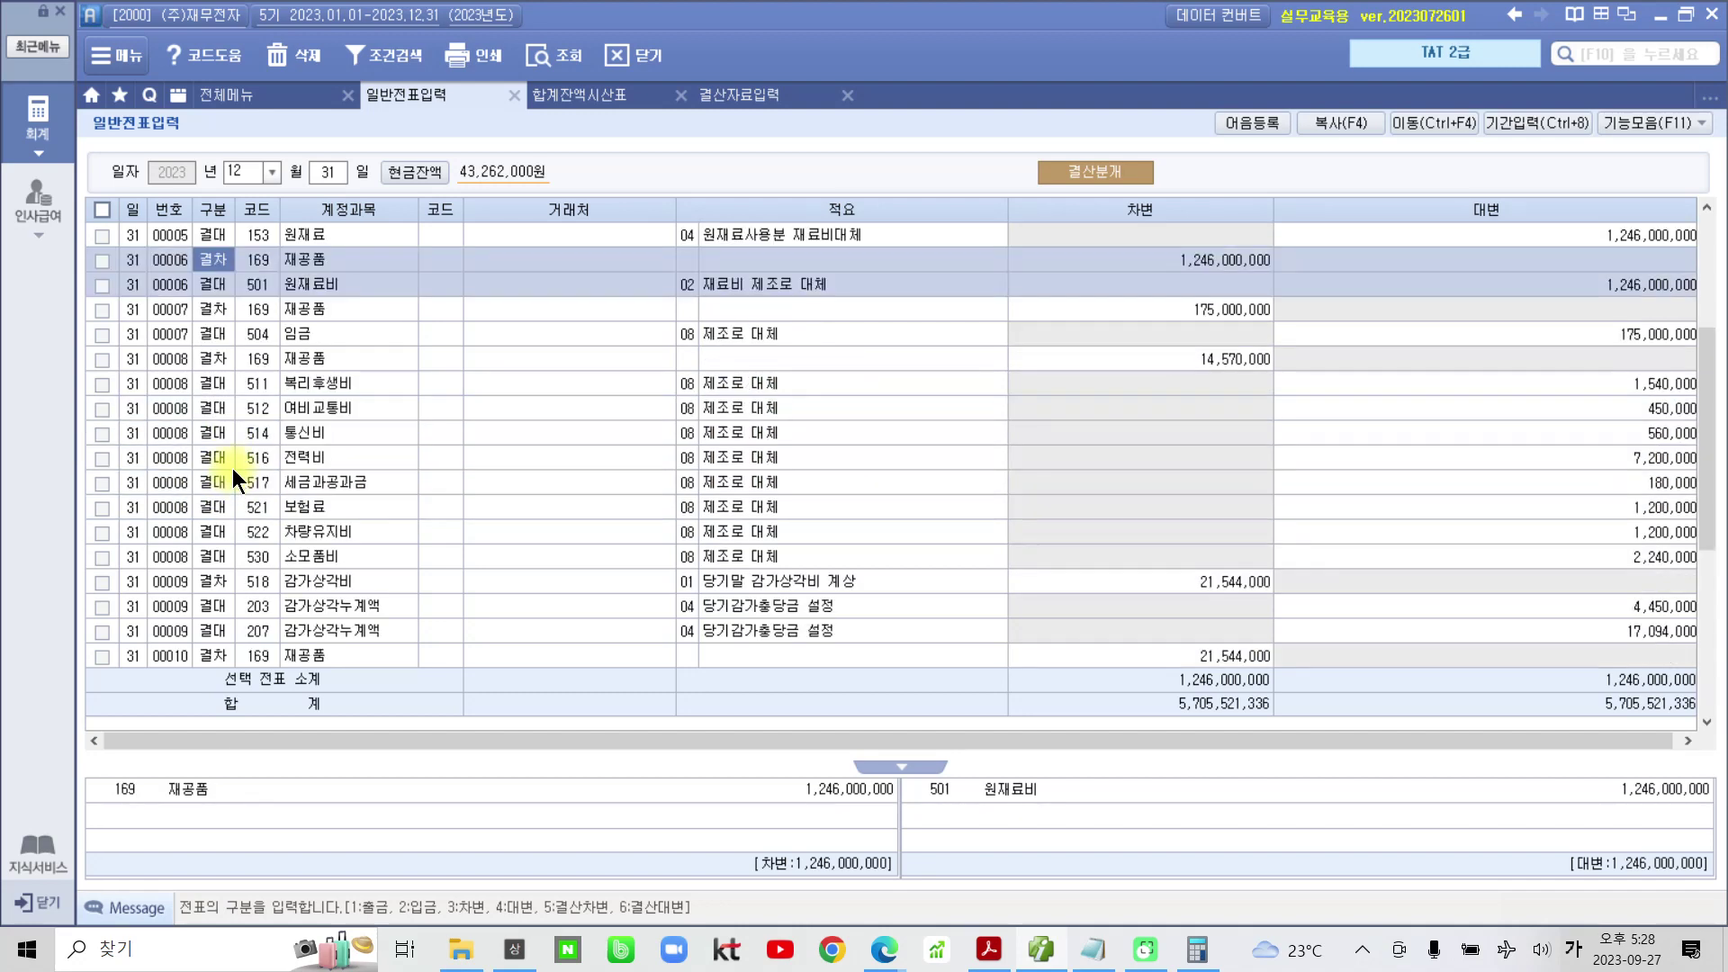
click(207, 336)
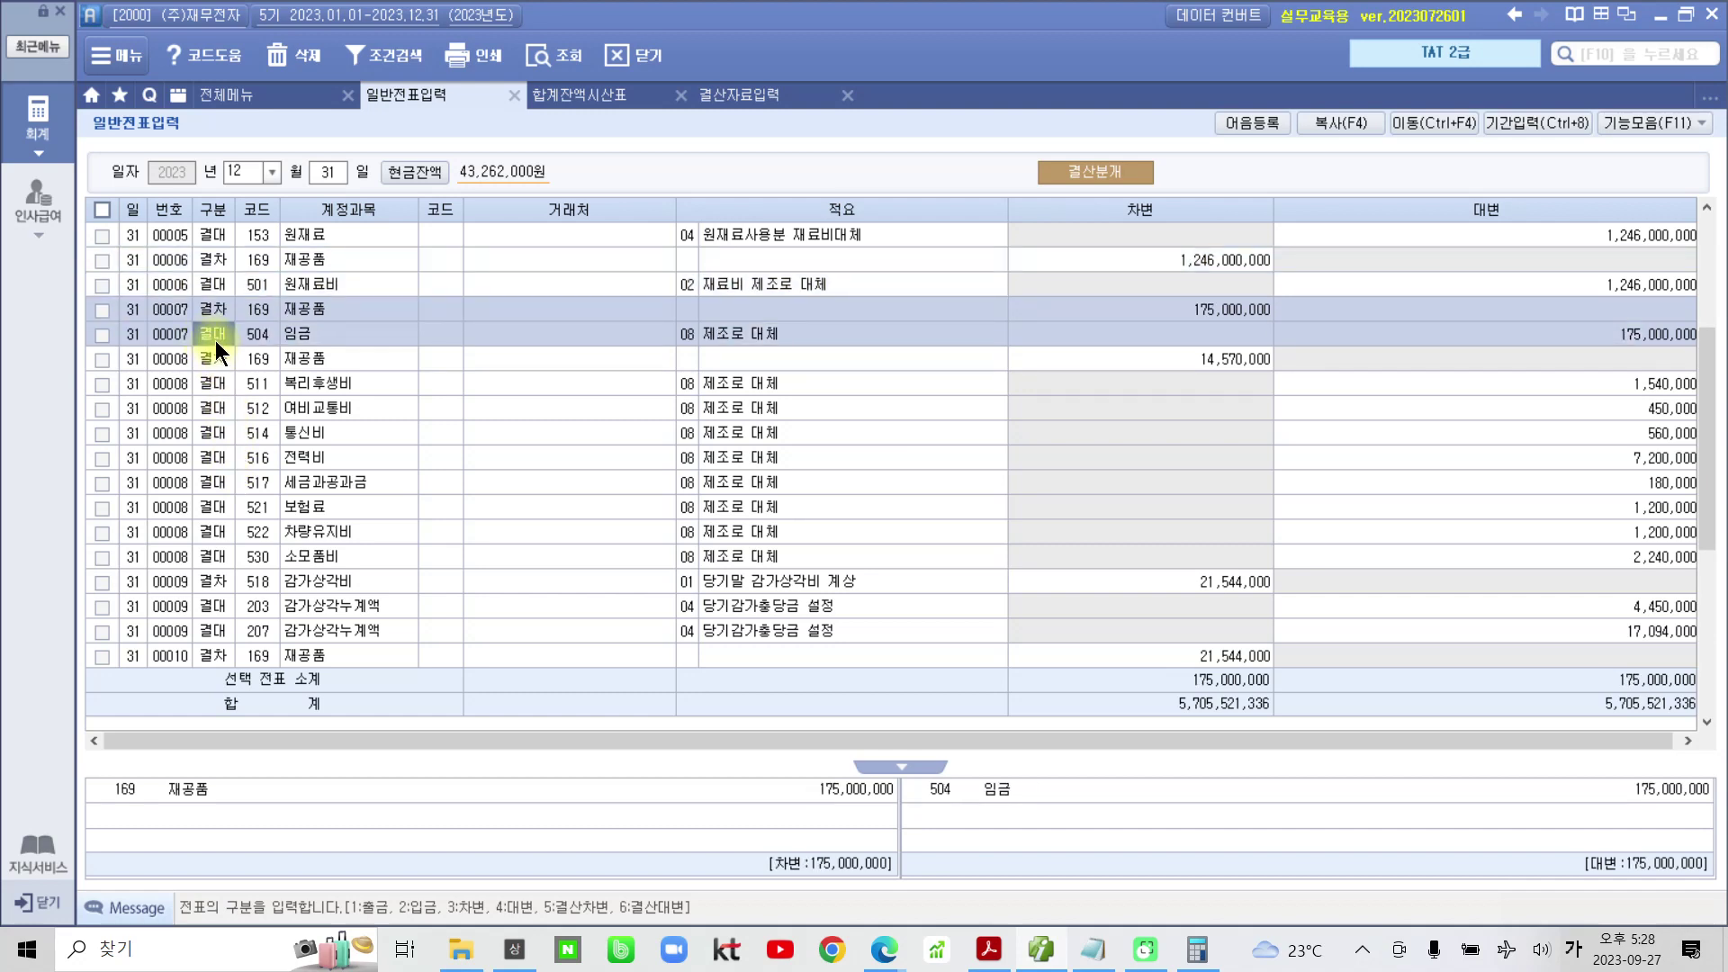
click(232, 391)
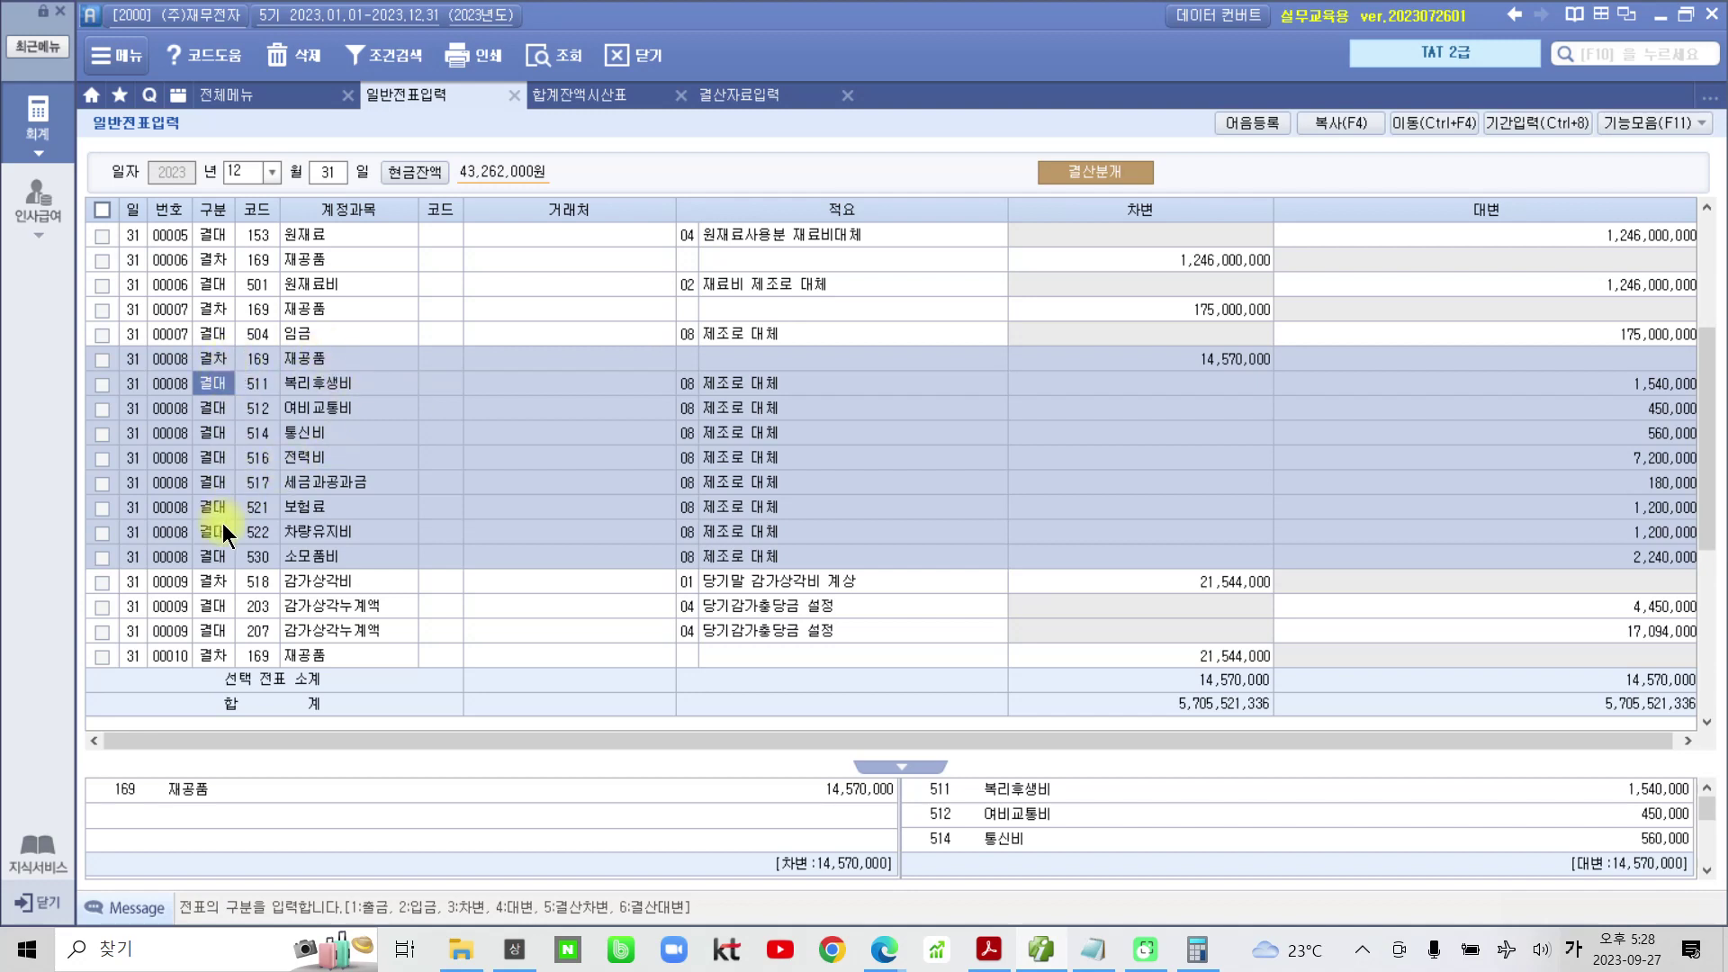
scroll(223, 525, down, 3)
click(230, 398)
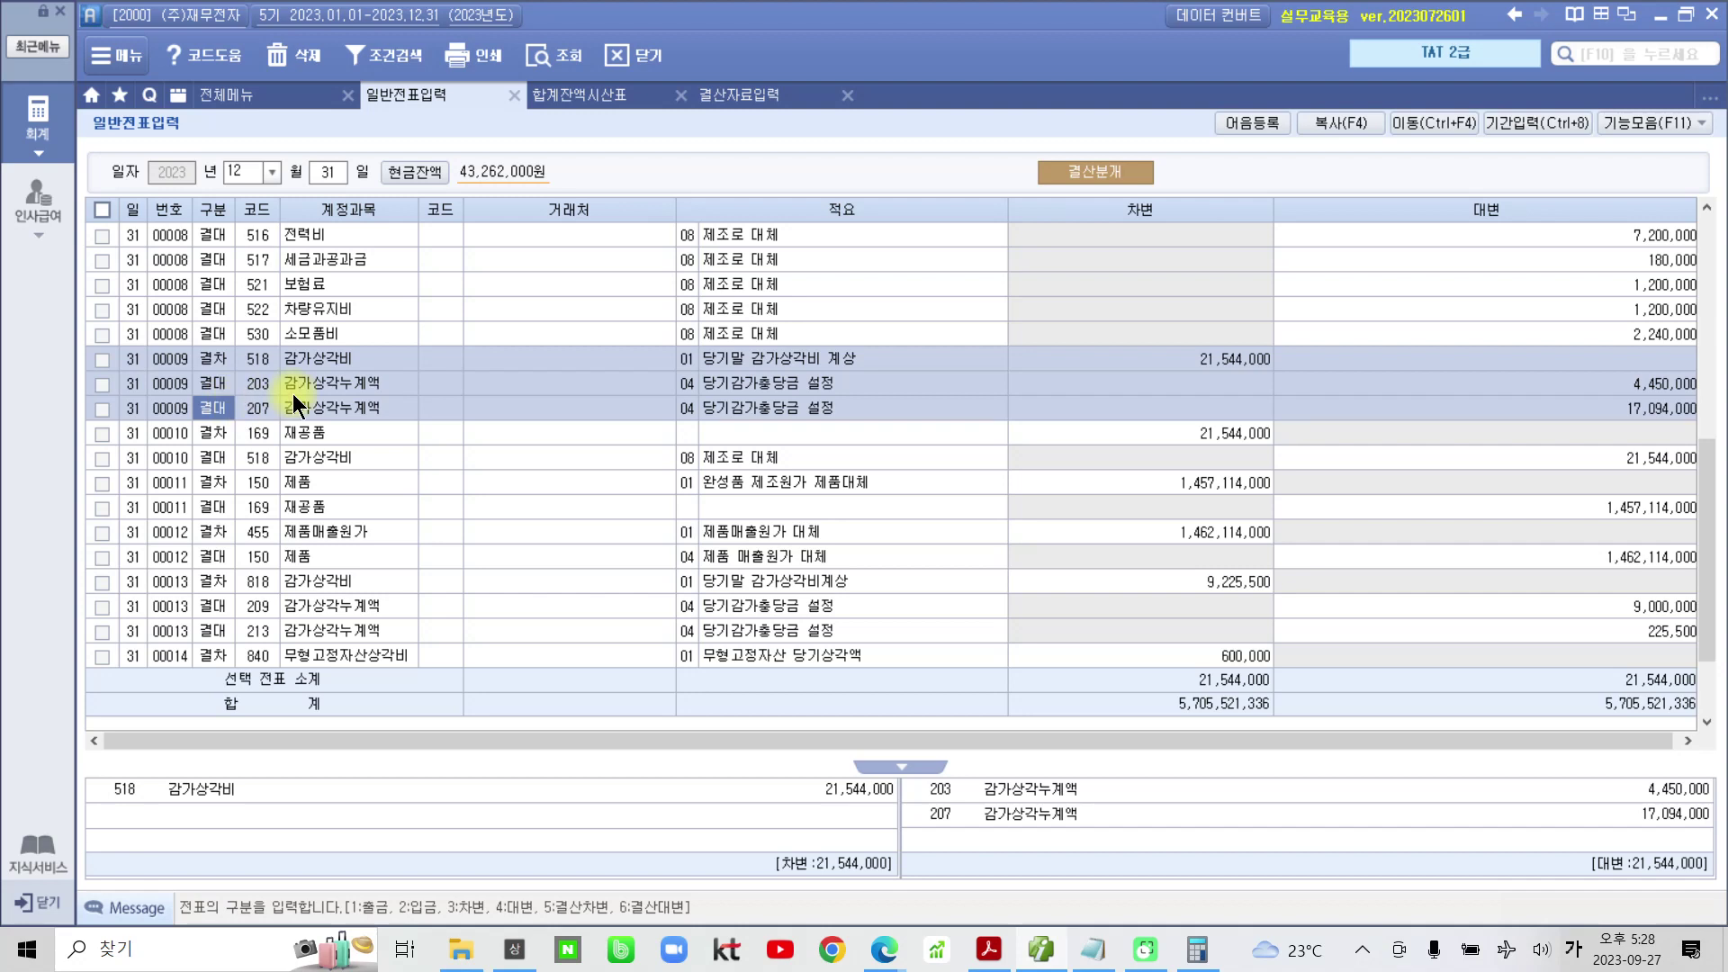
click(252, 473)
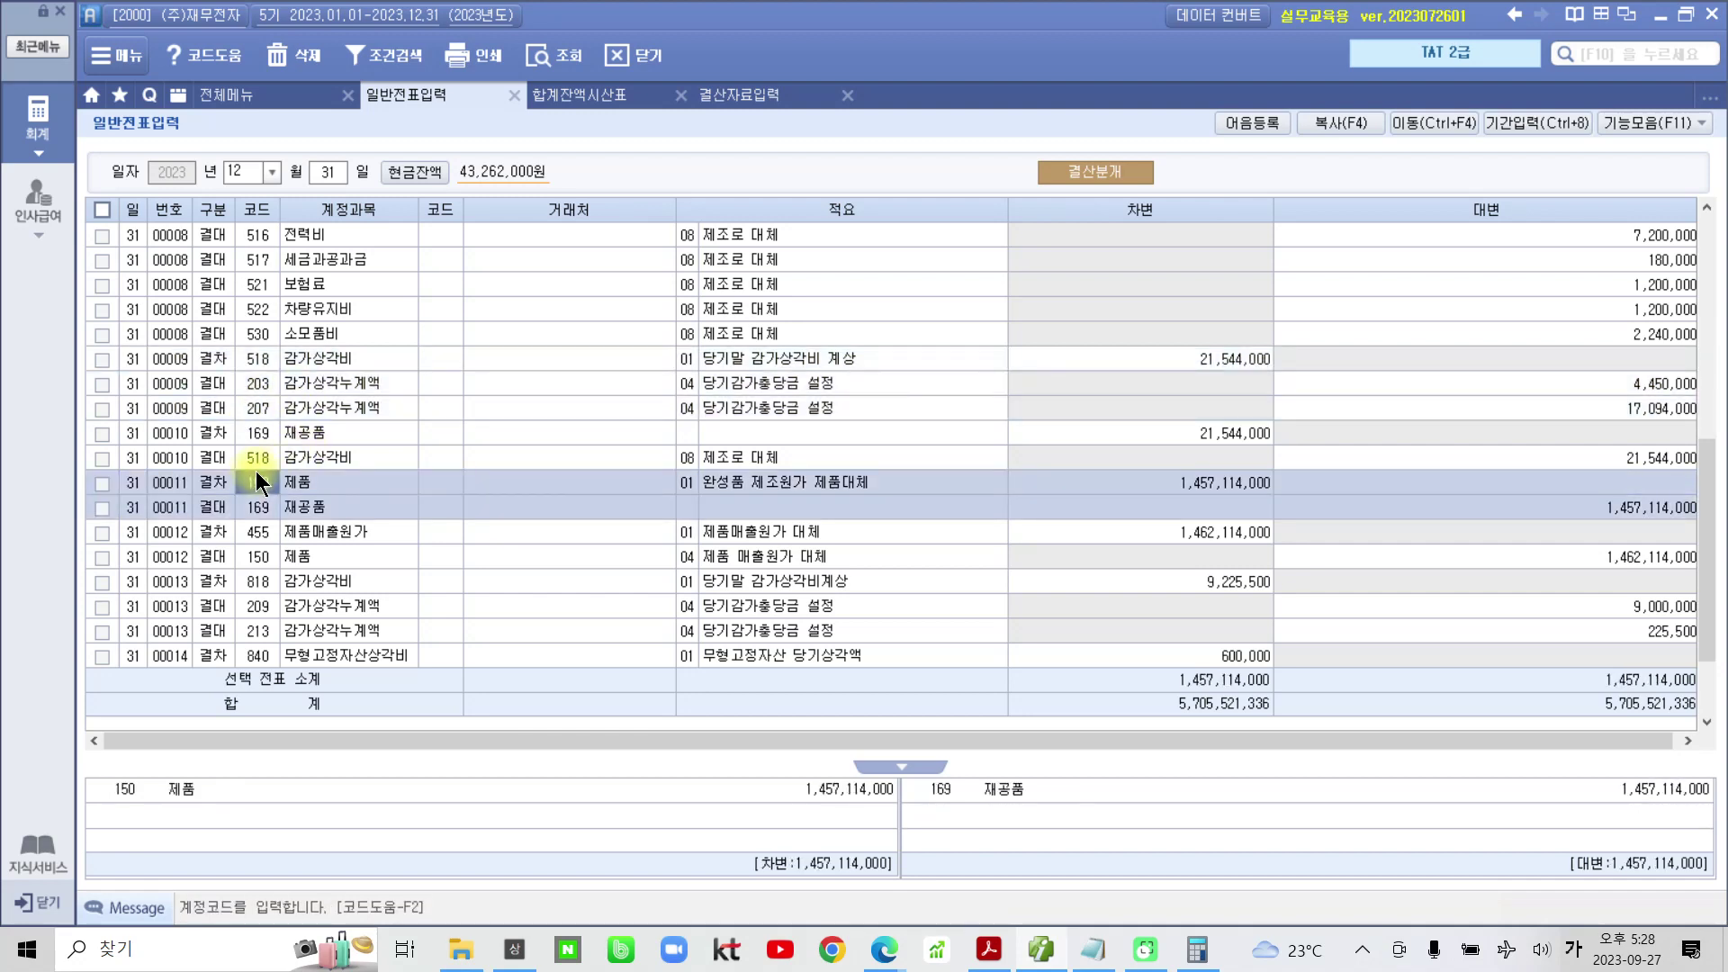
click(271, 441)
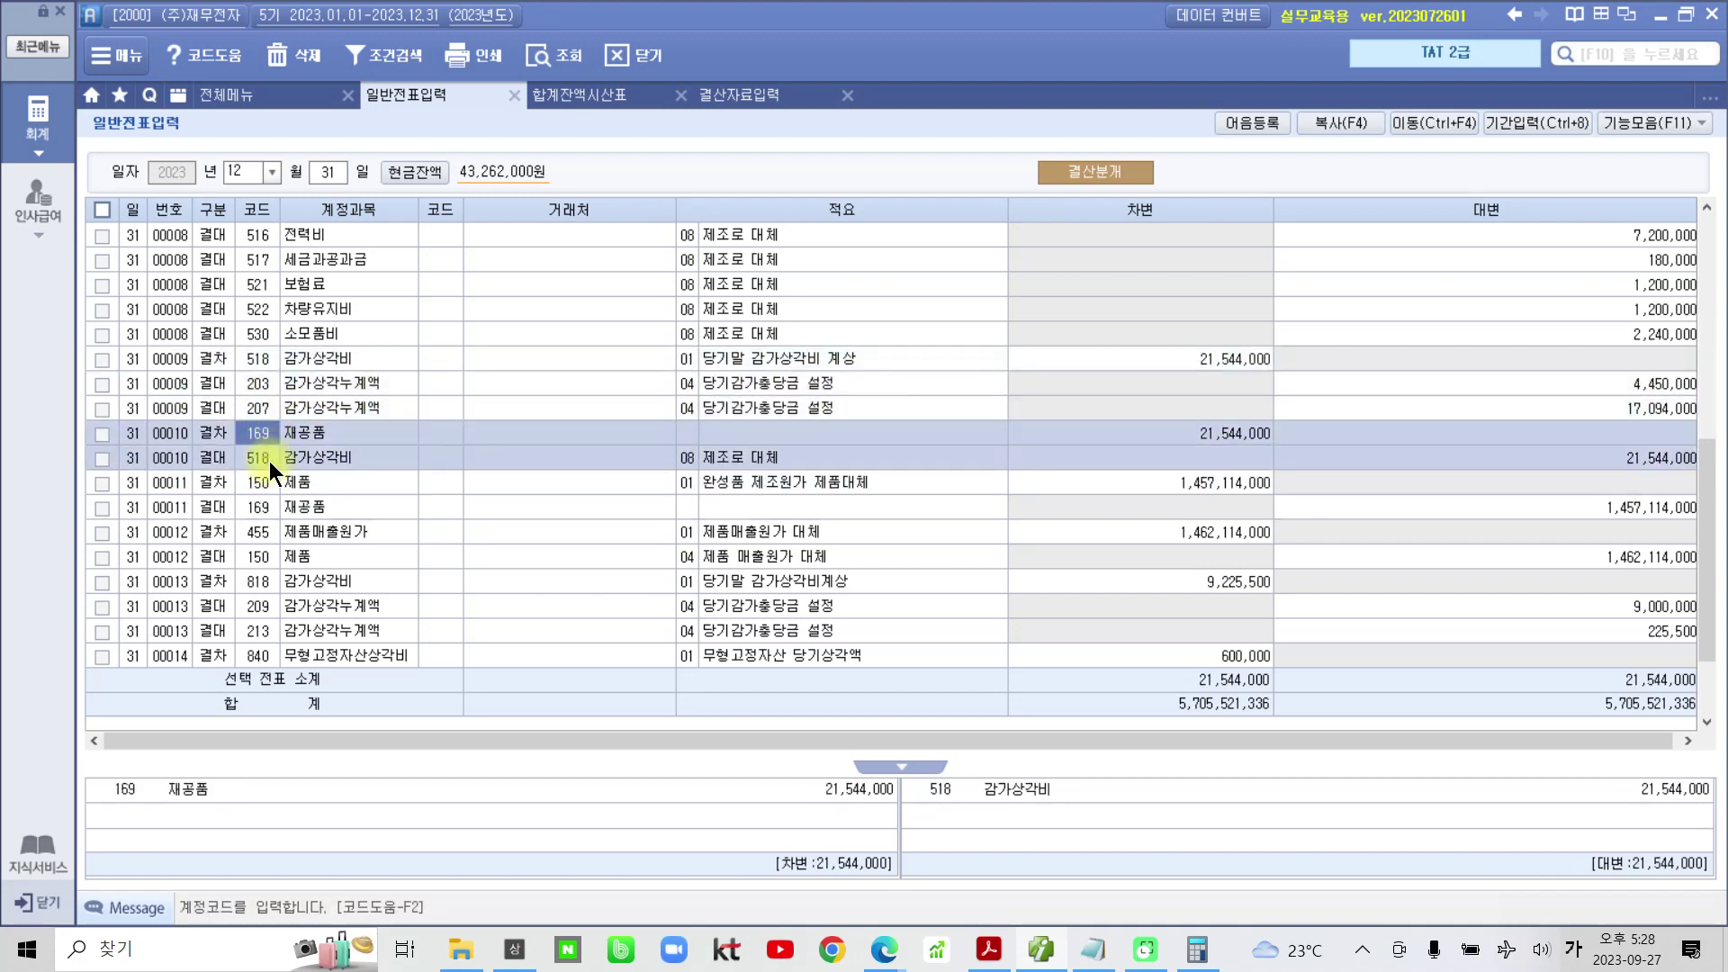
Review closing vouchers 00011 to 00015, covering 제품, 제품매출원가, 감가상각비, 무형고정자산상각비 and 법인세등
click(228, 495)
scroll(228, 495, down, 2)
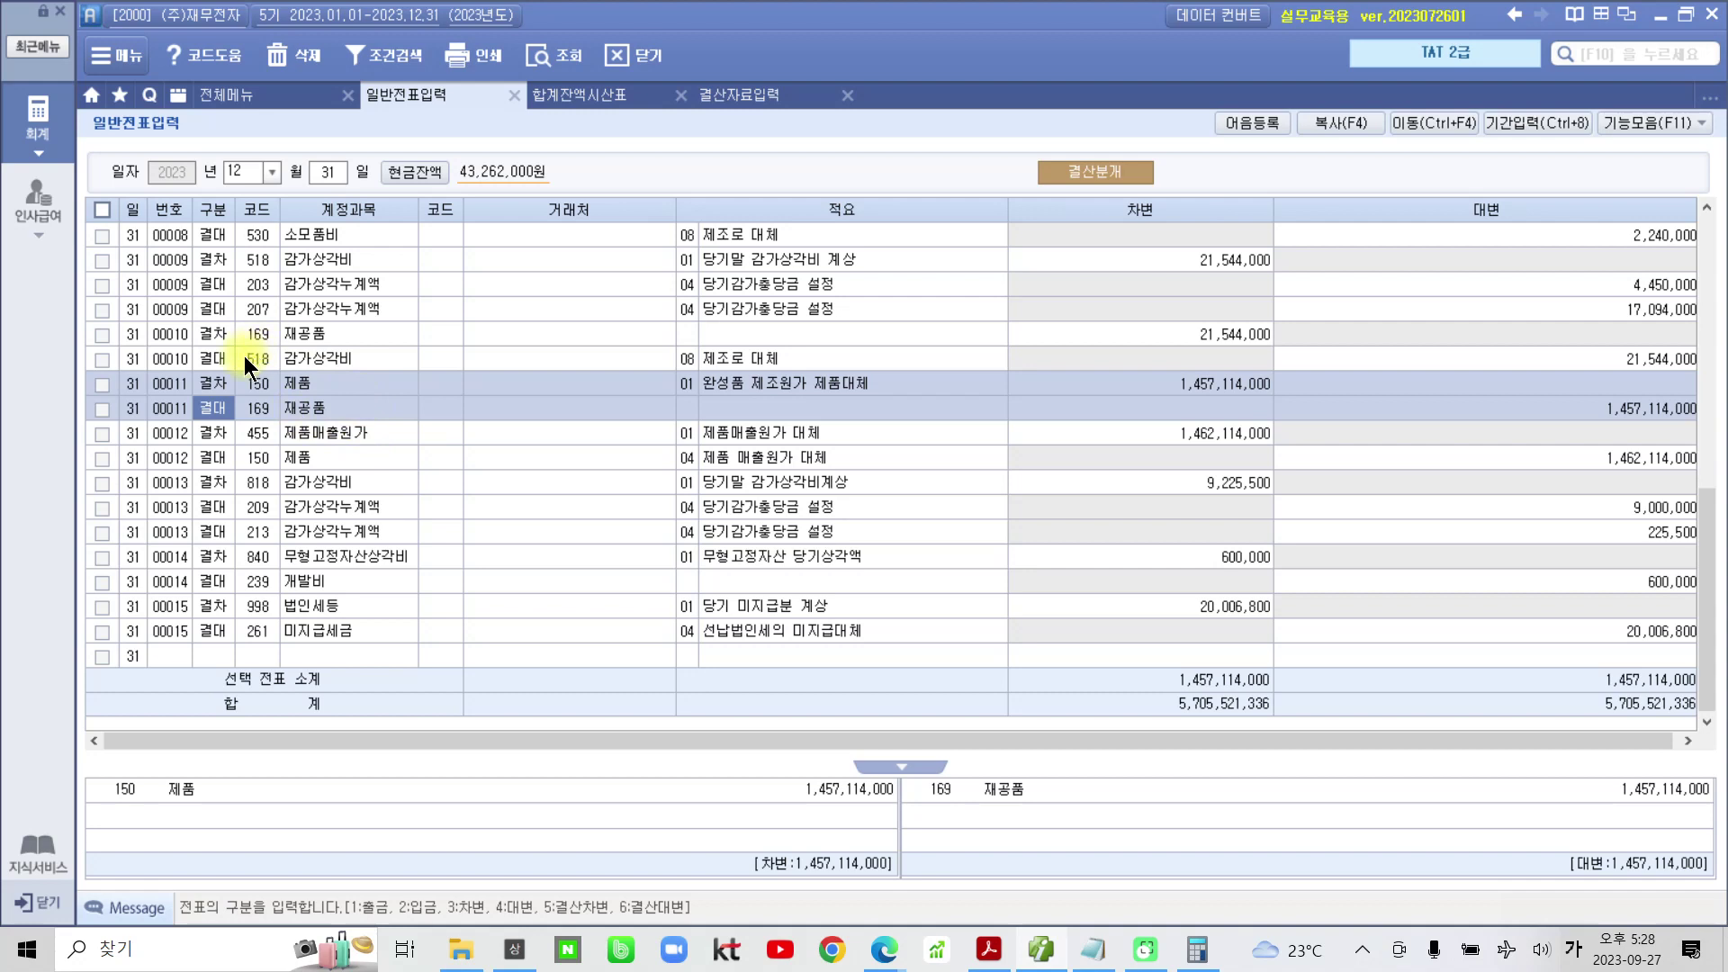
click(284, 462)
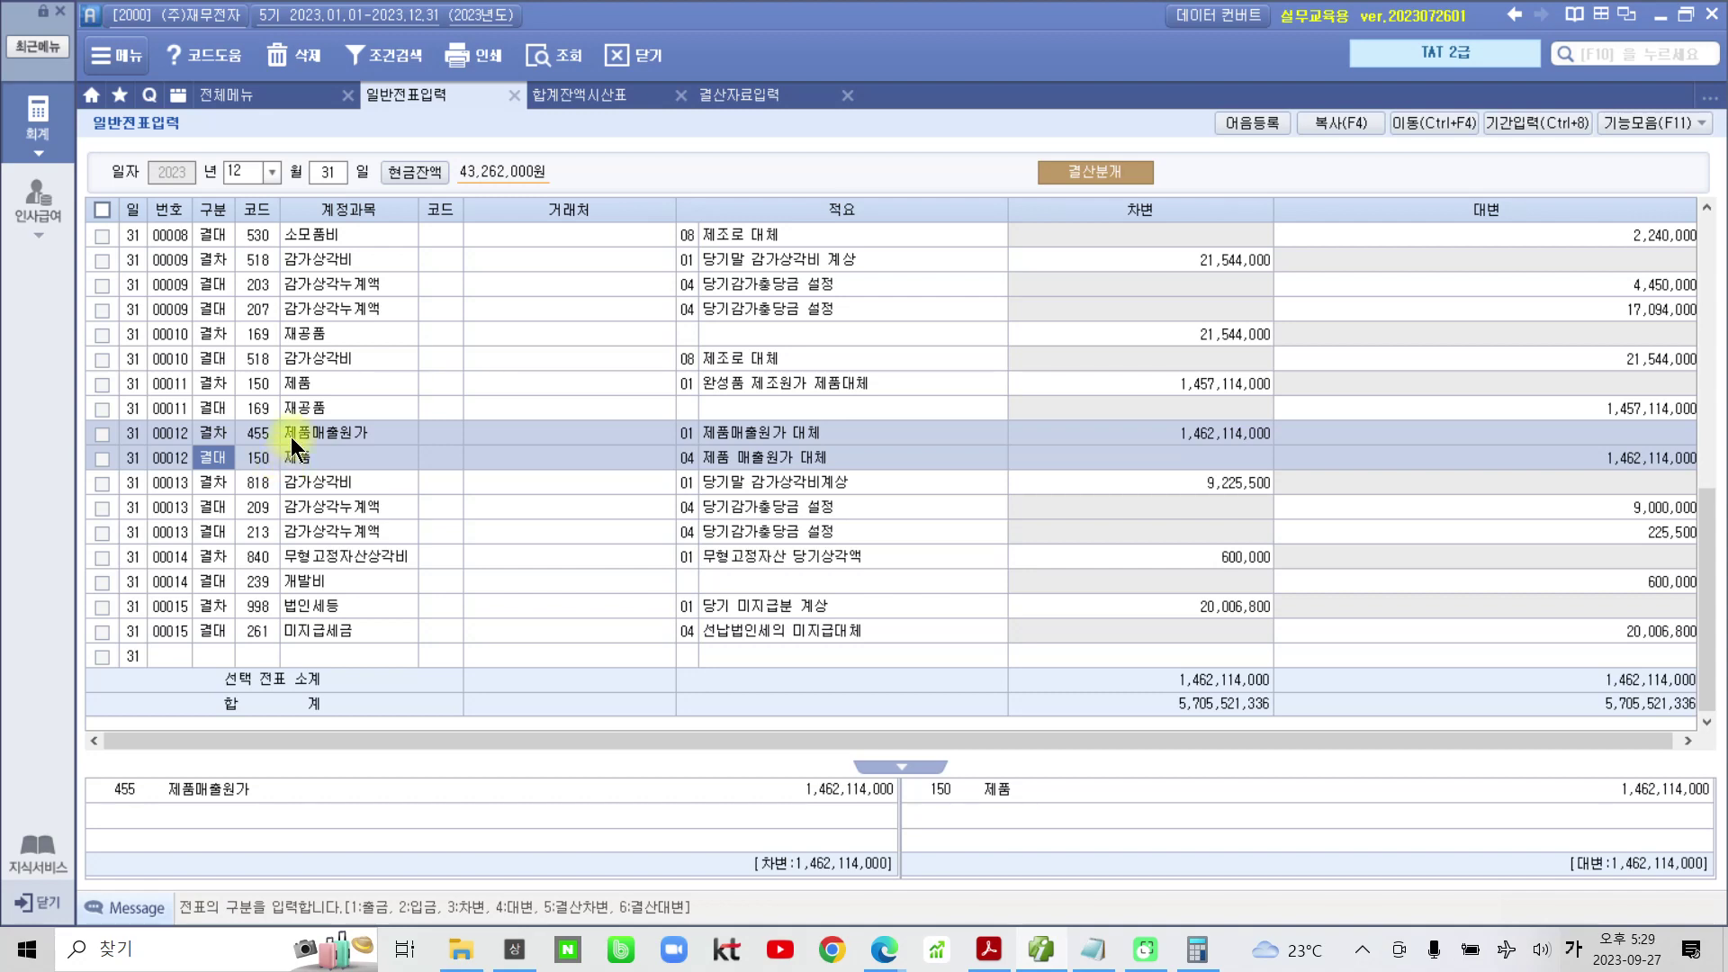
key(Down)
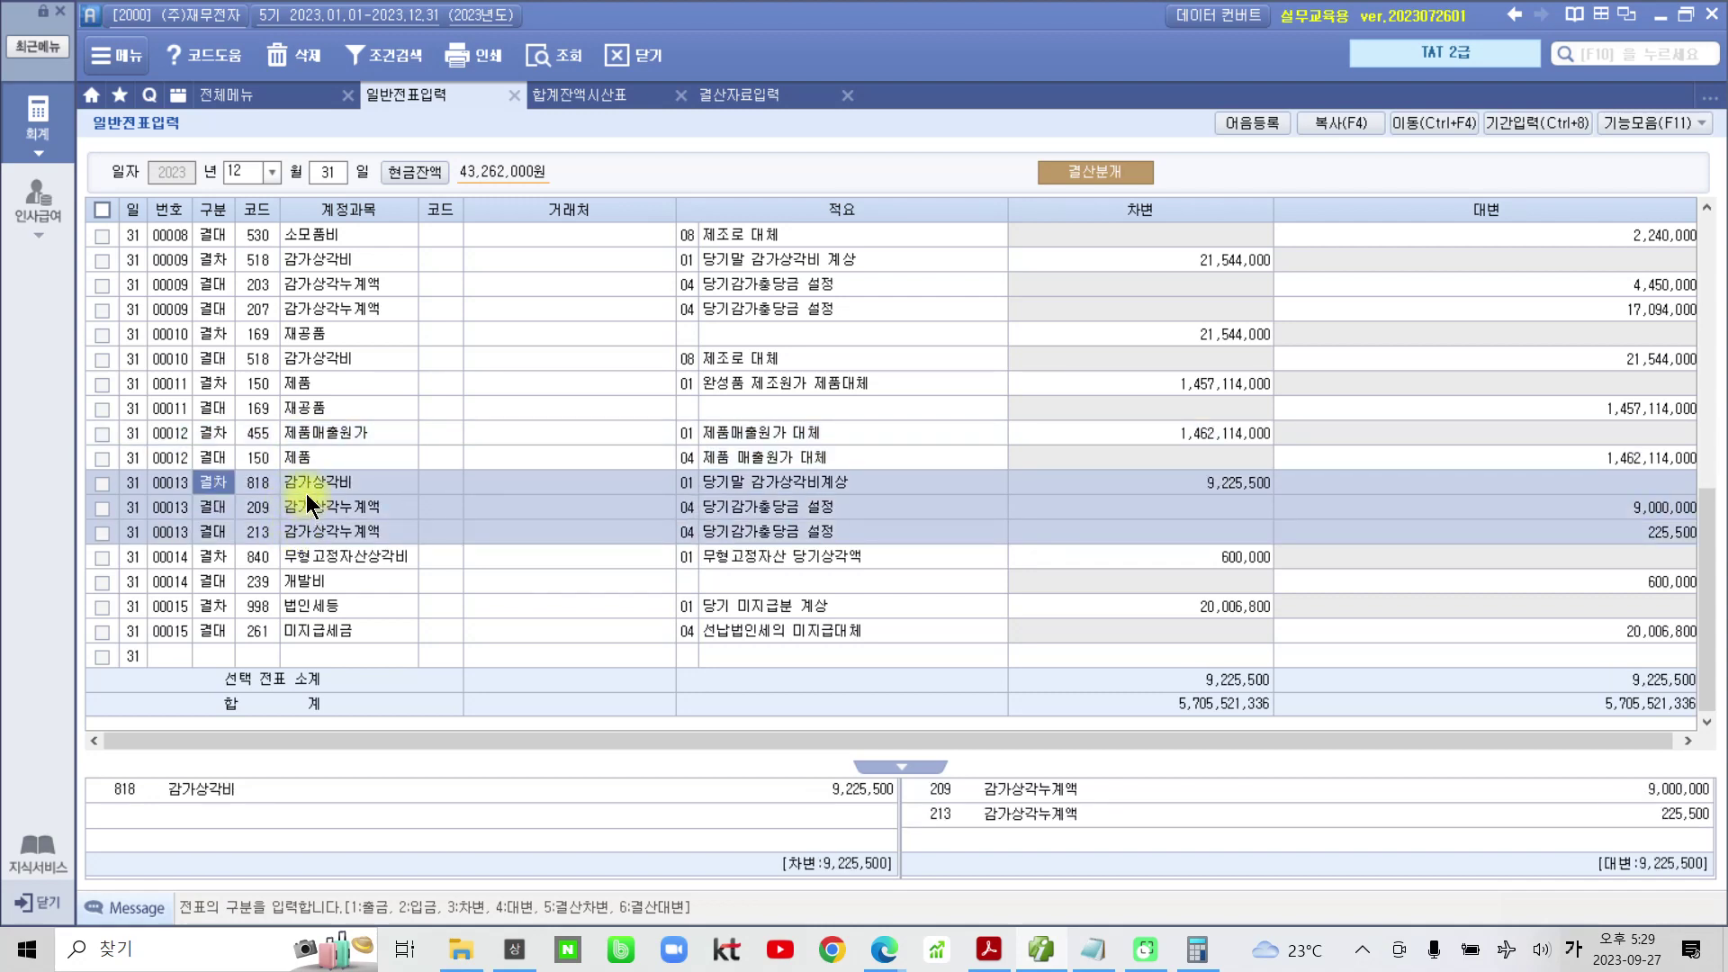
click(305, 583)
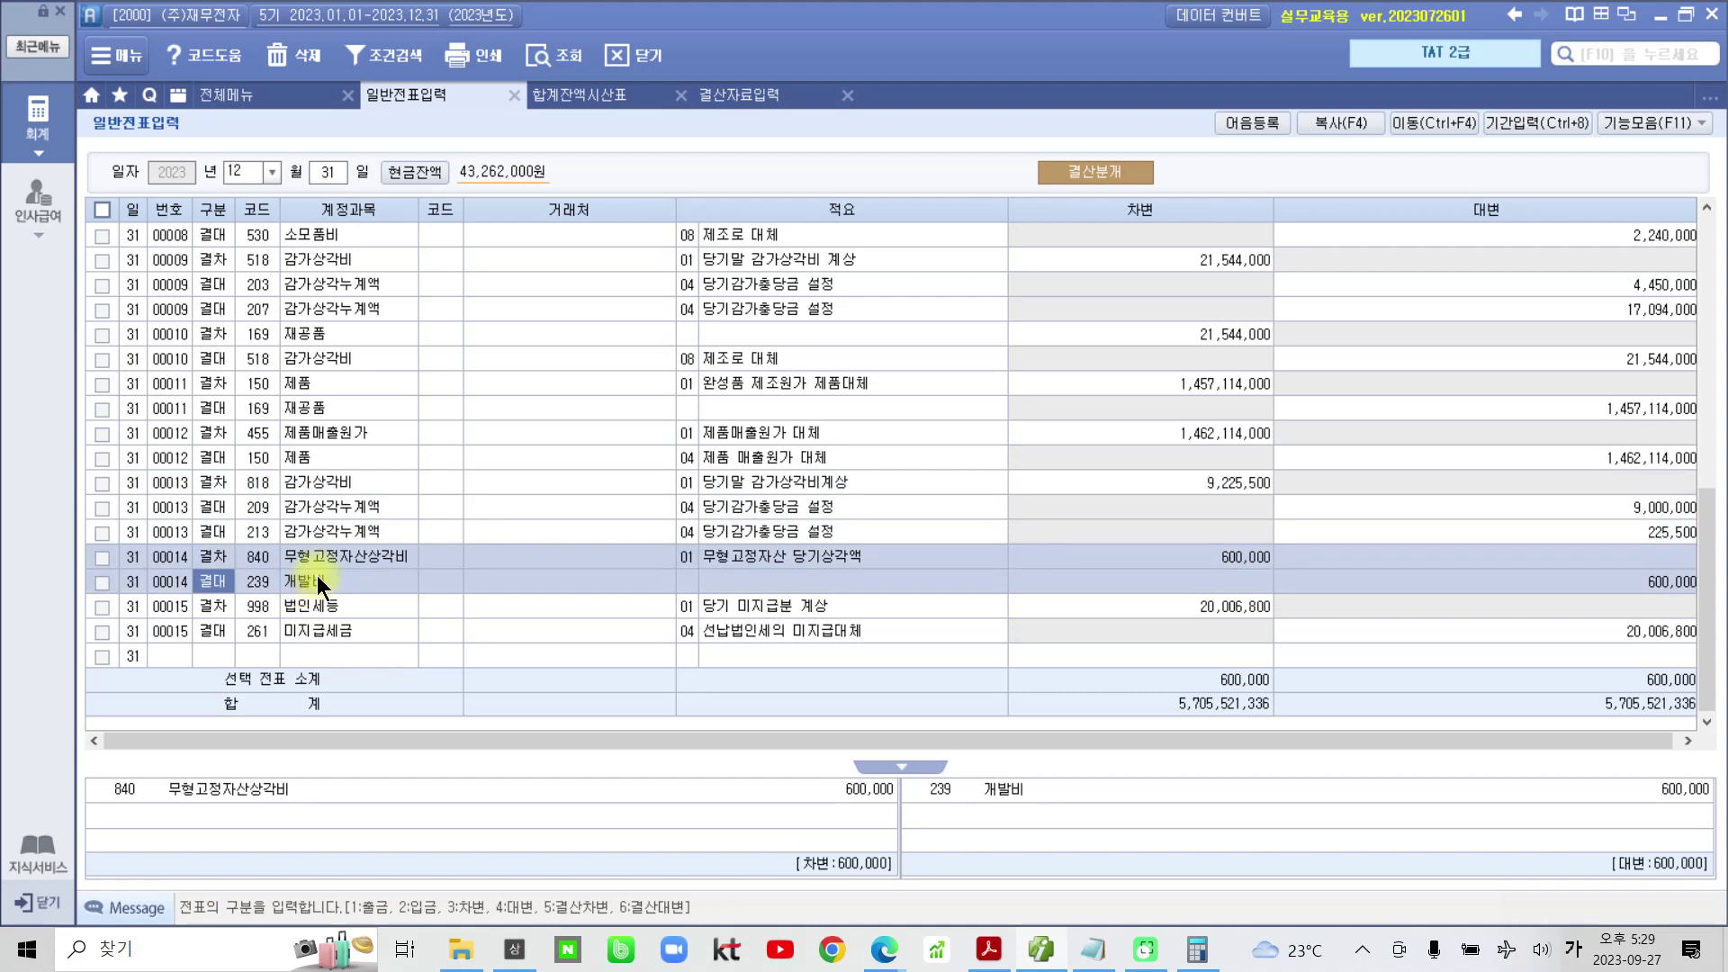
click(297, 630)
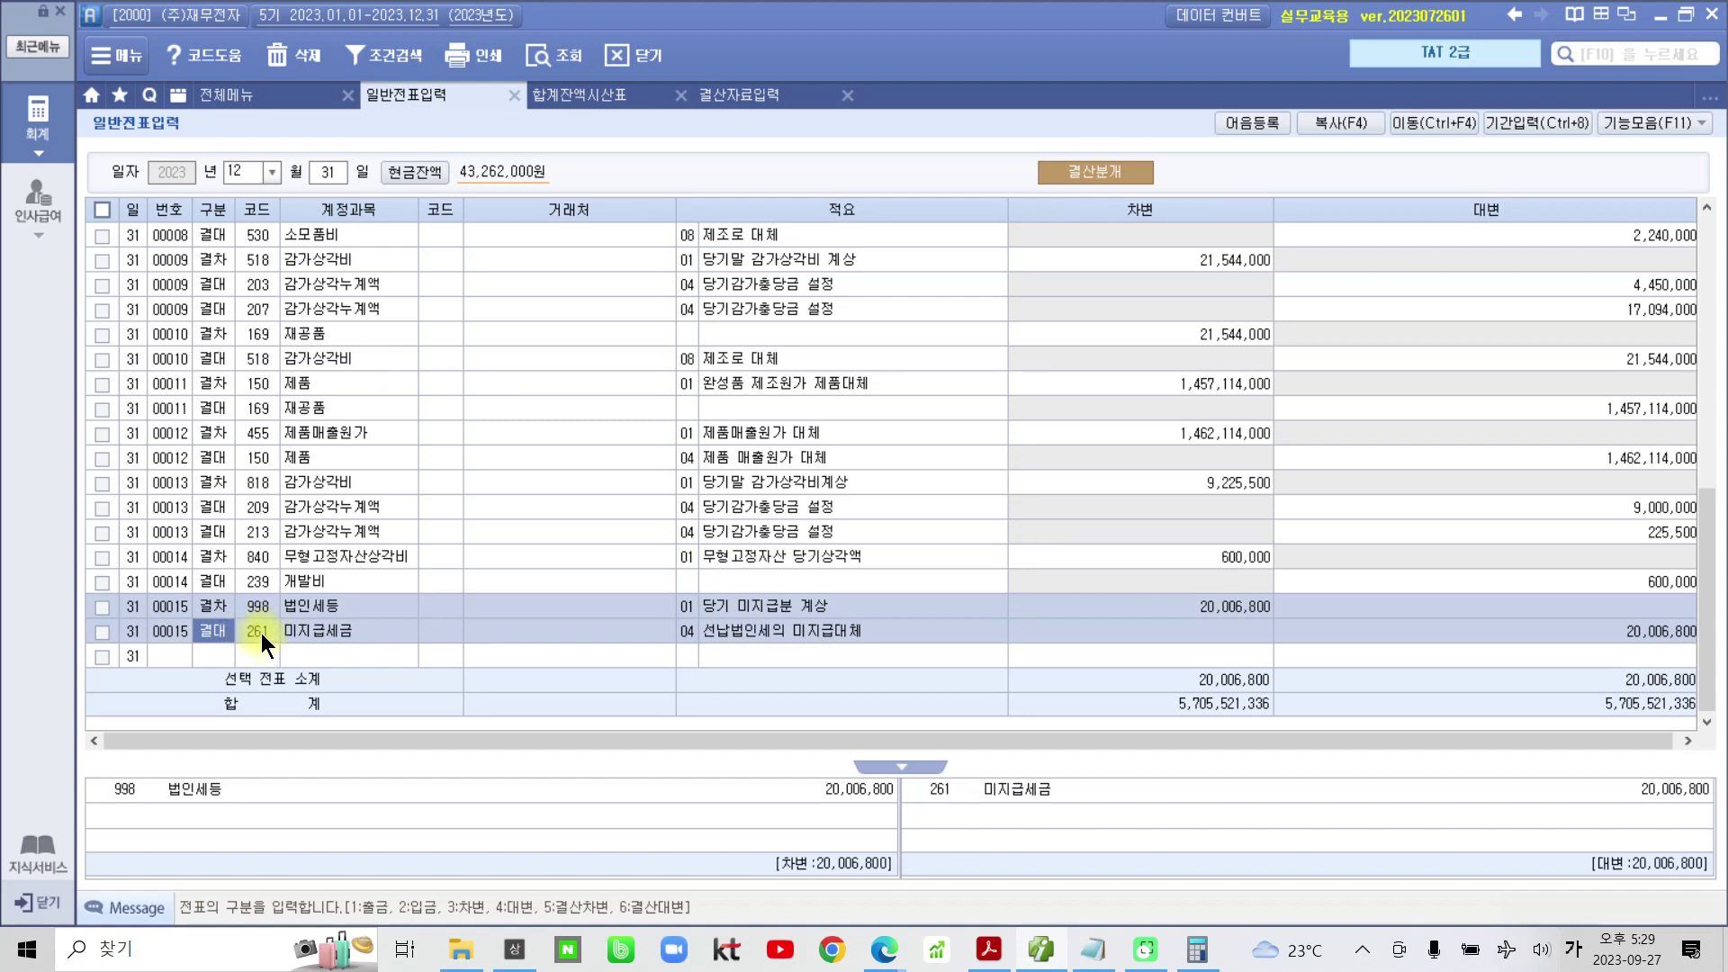
click(261, 634)
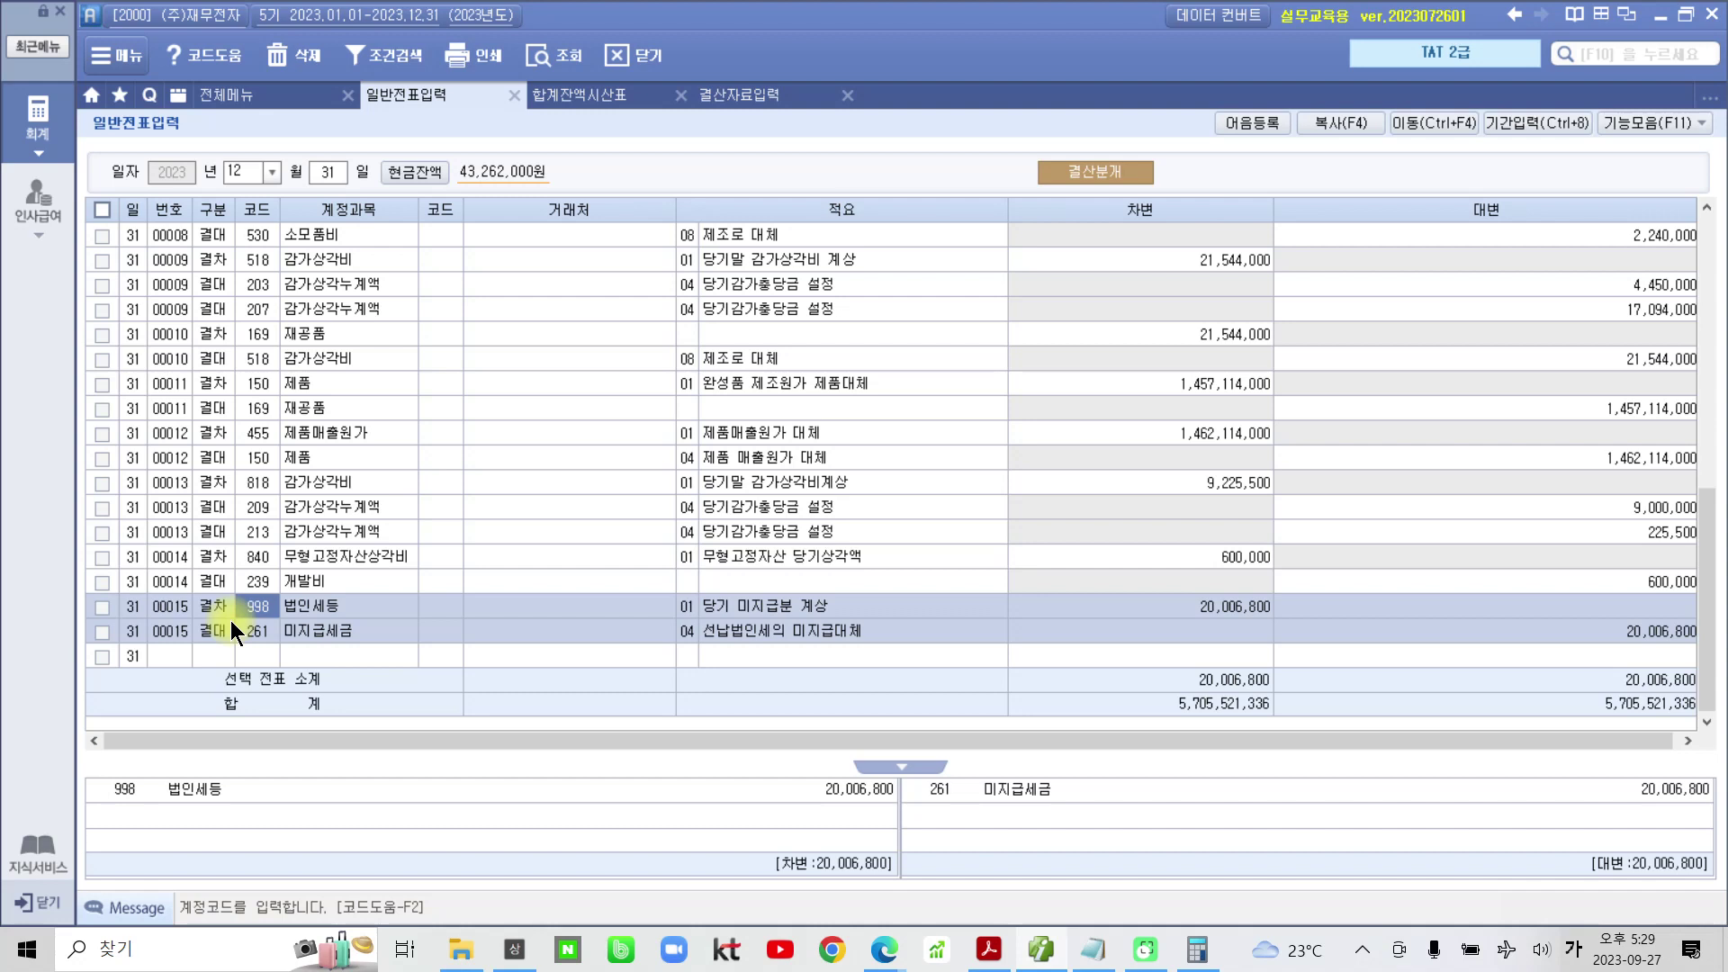
Switch to the exercise PDF, read the item 1 선급비용 solution, and compare it with the day-count calculation in Notepad
click(988, 948)
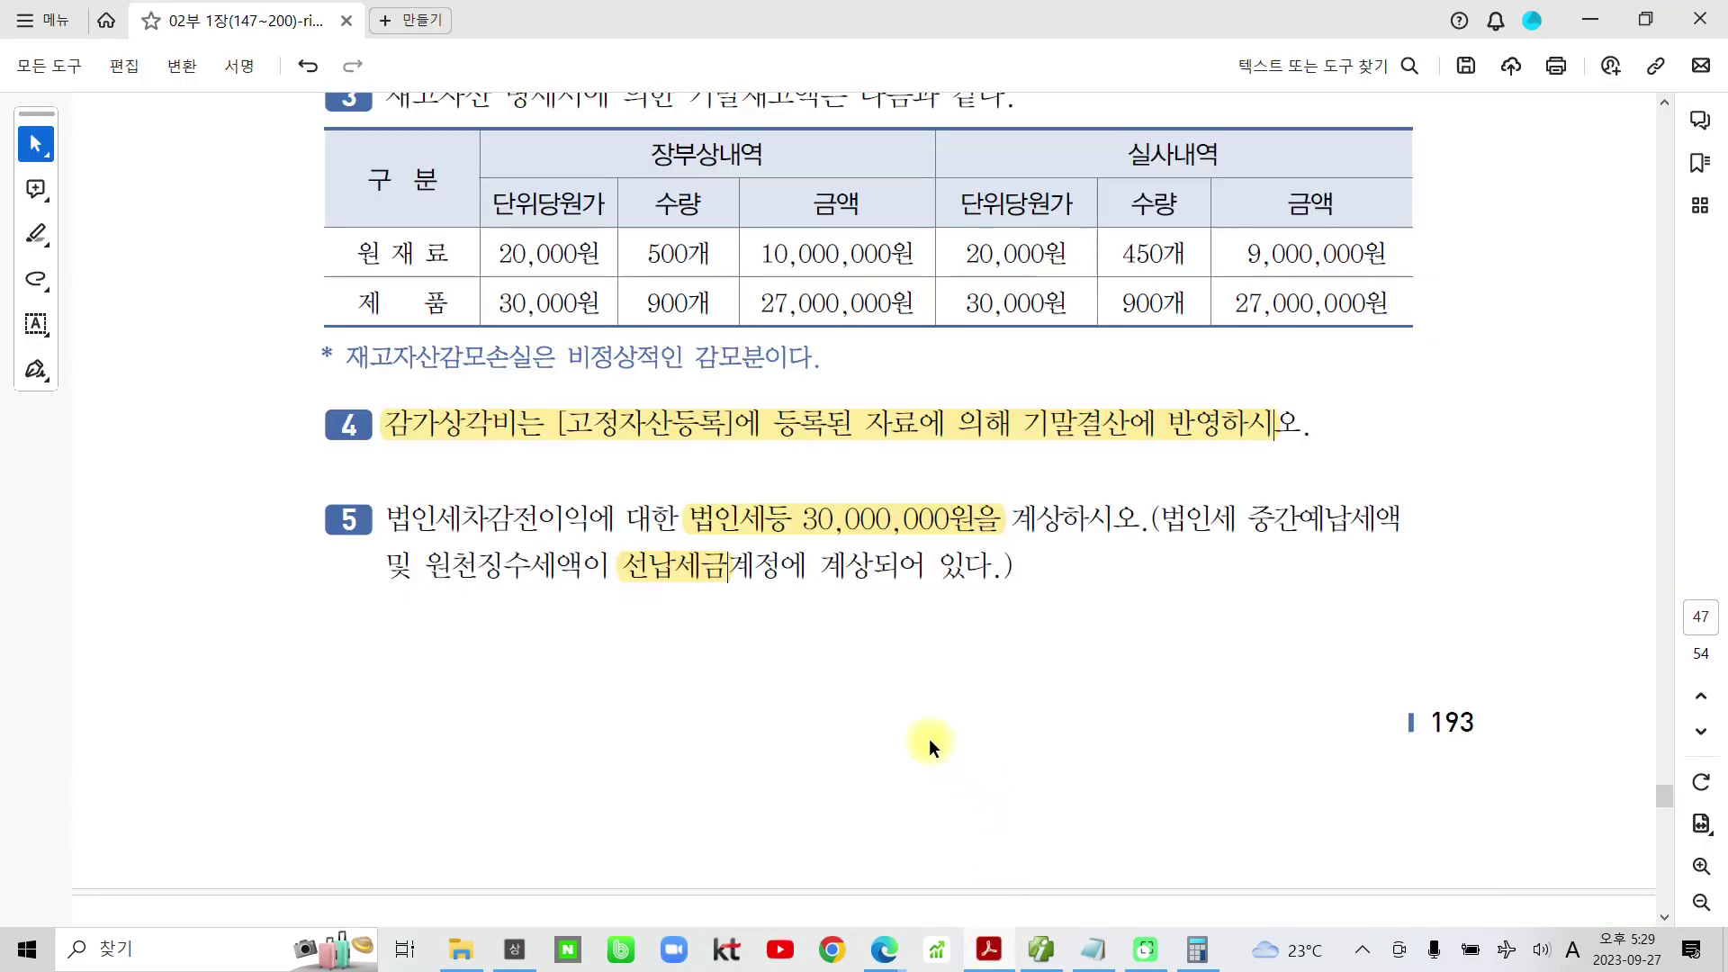
scroll(929, 738, down, 10)
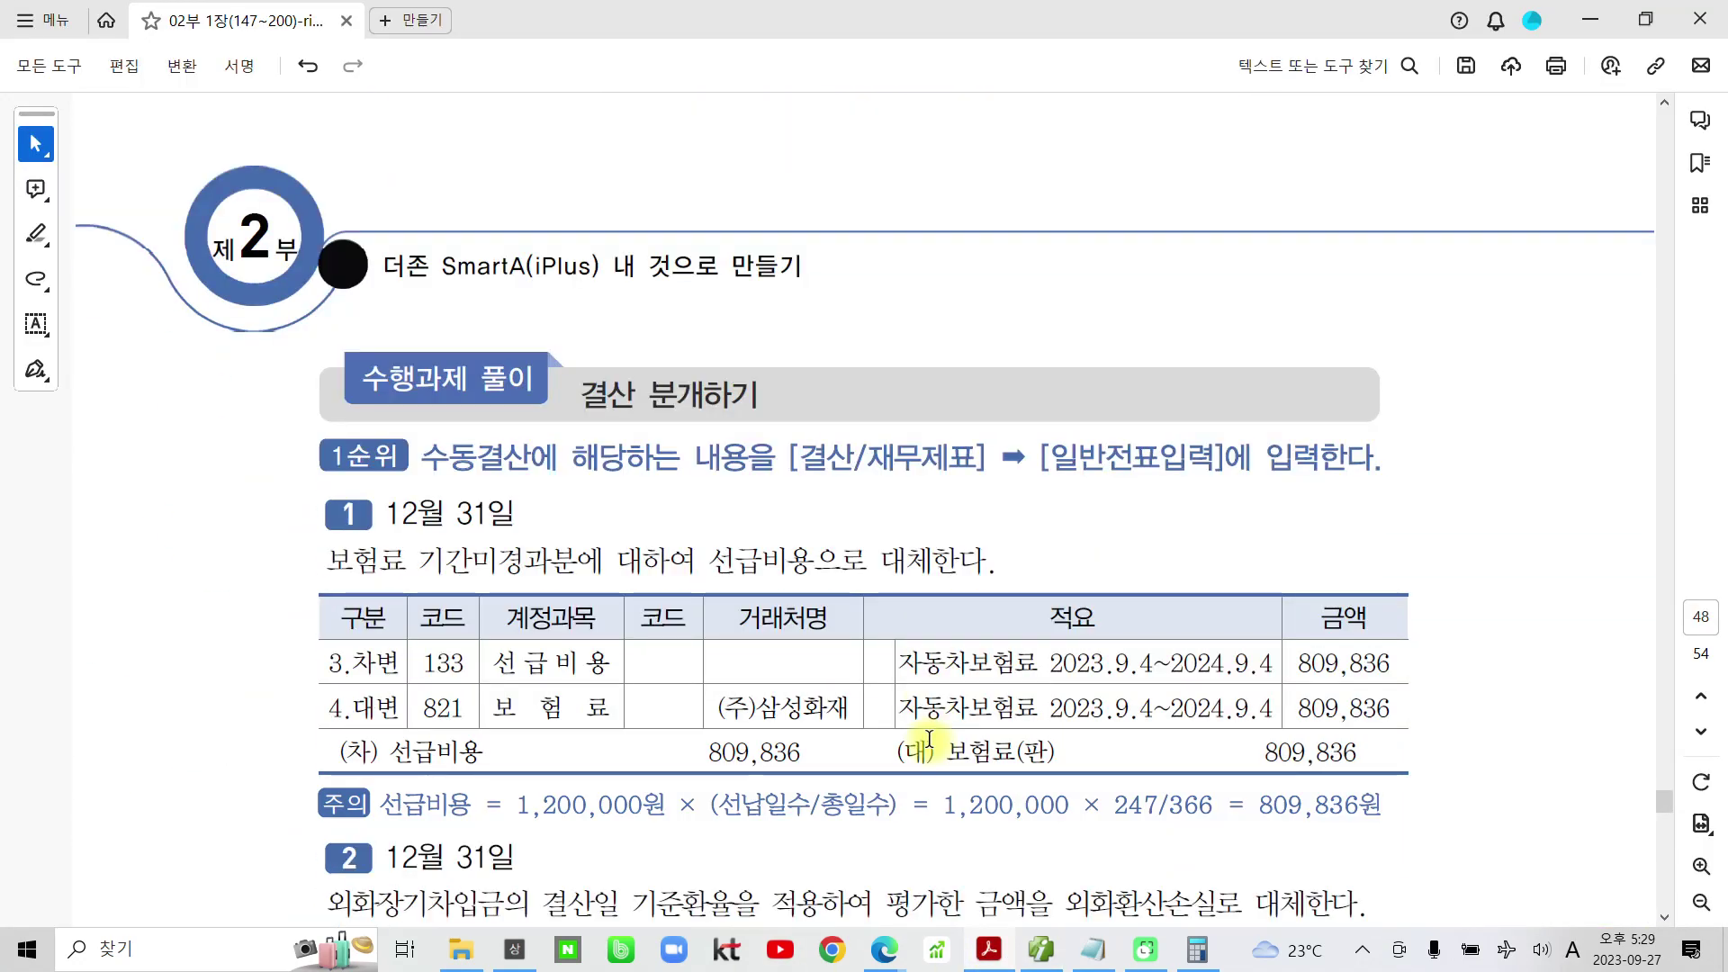
scroll(818, 720, down, 5)
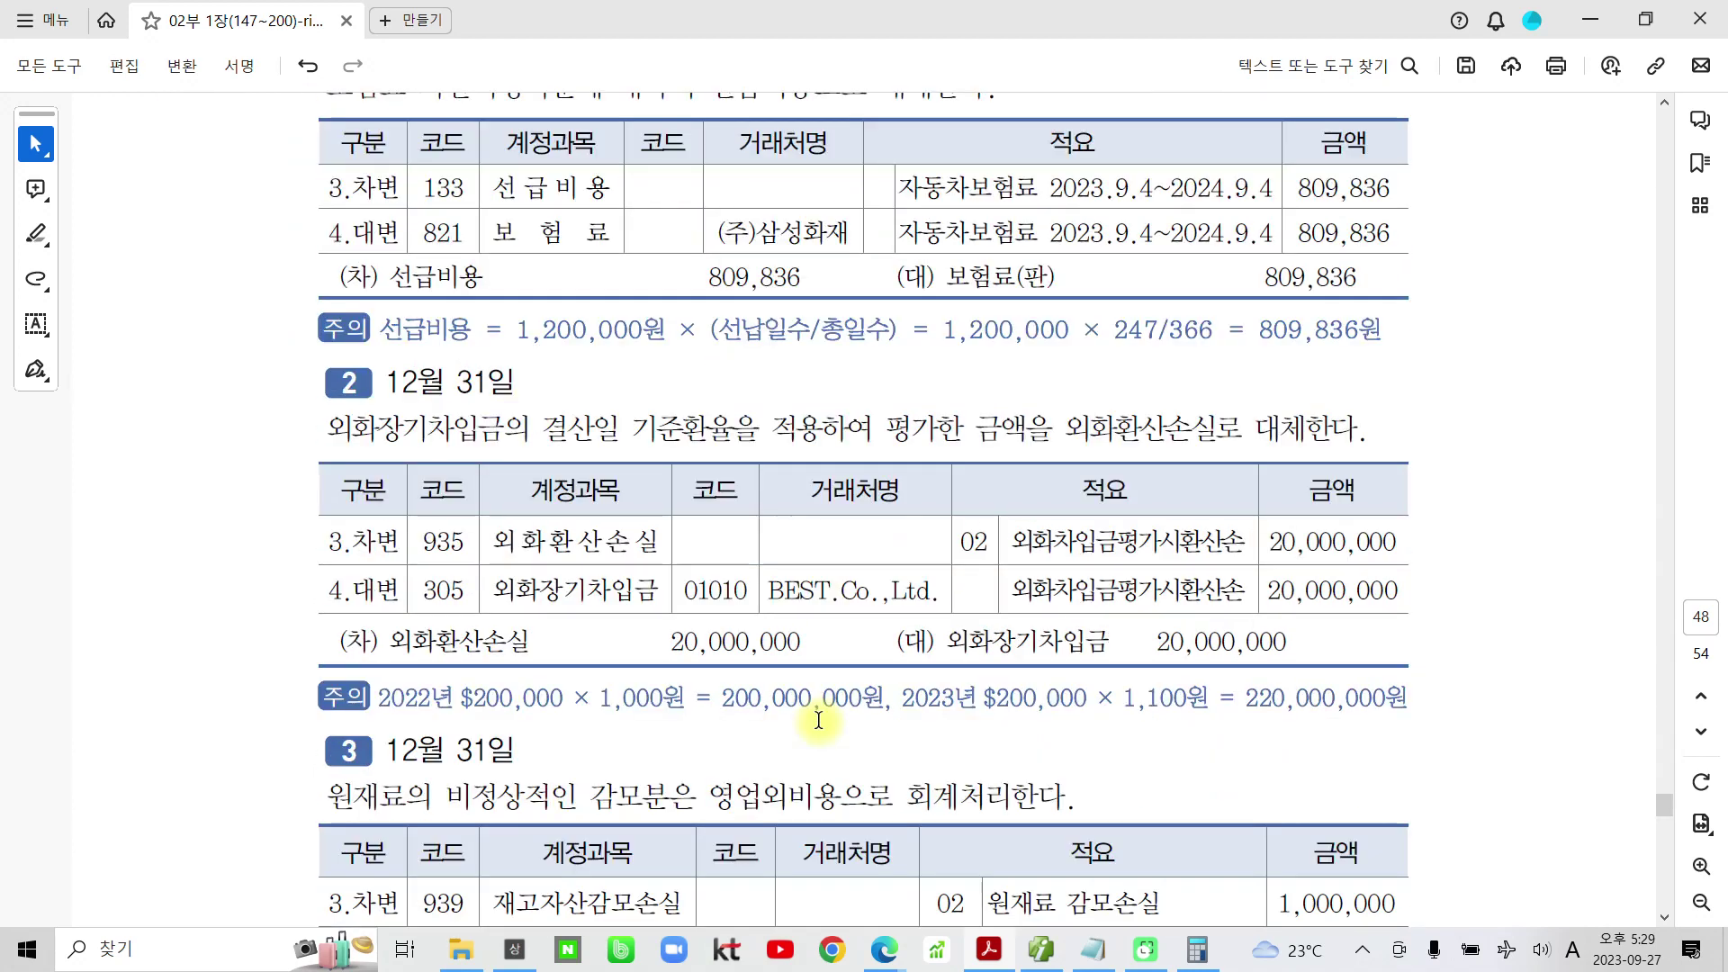
scroll(819, 720, up, 1)
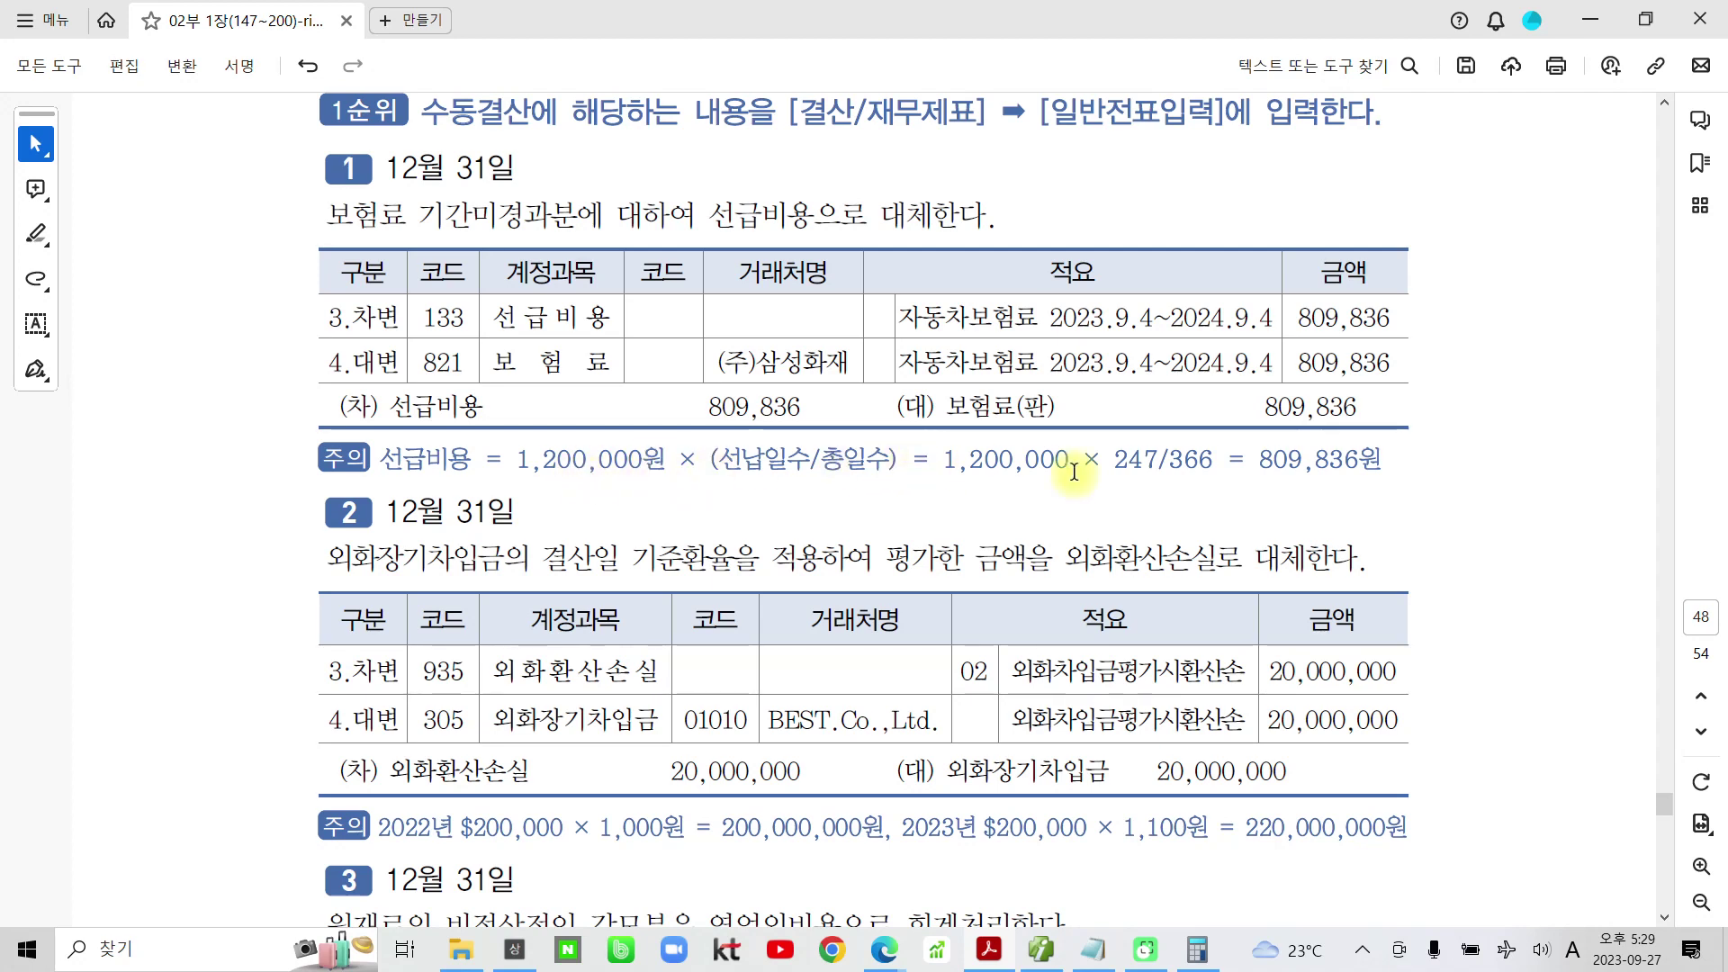
click(1117, 961)
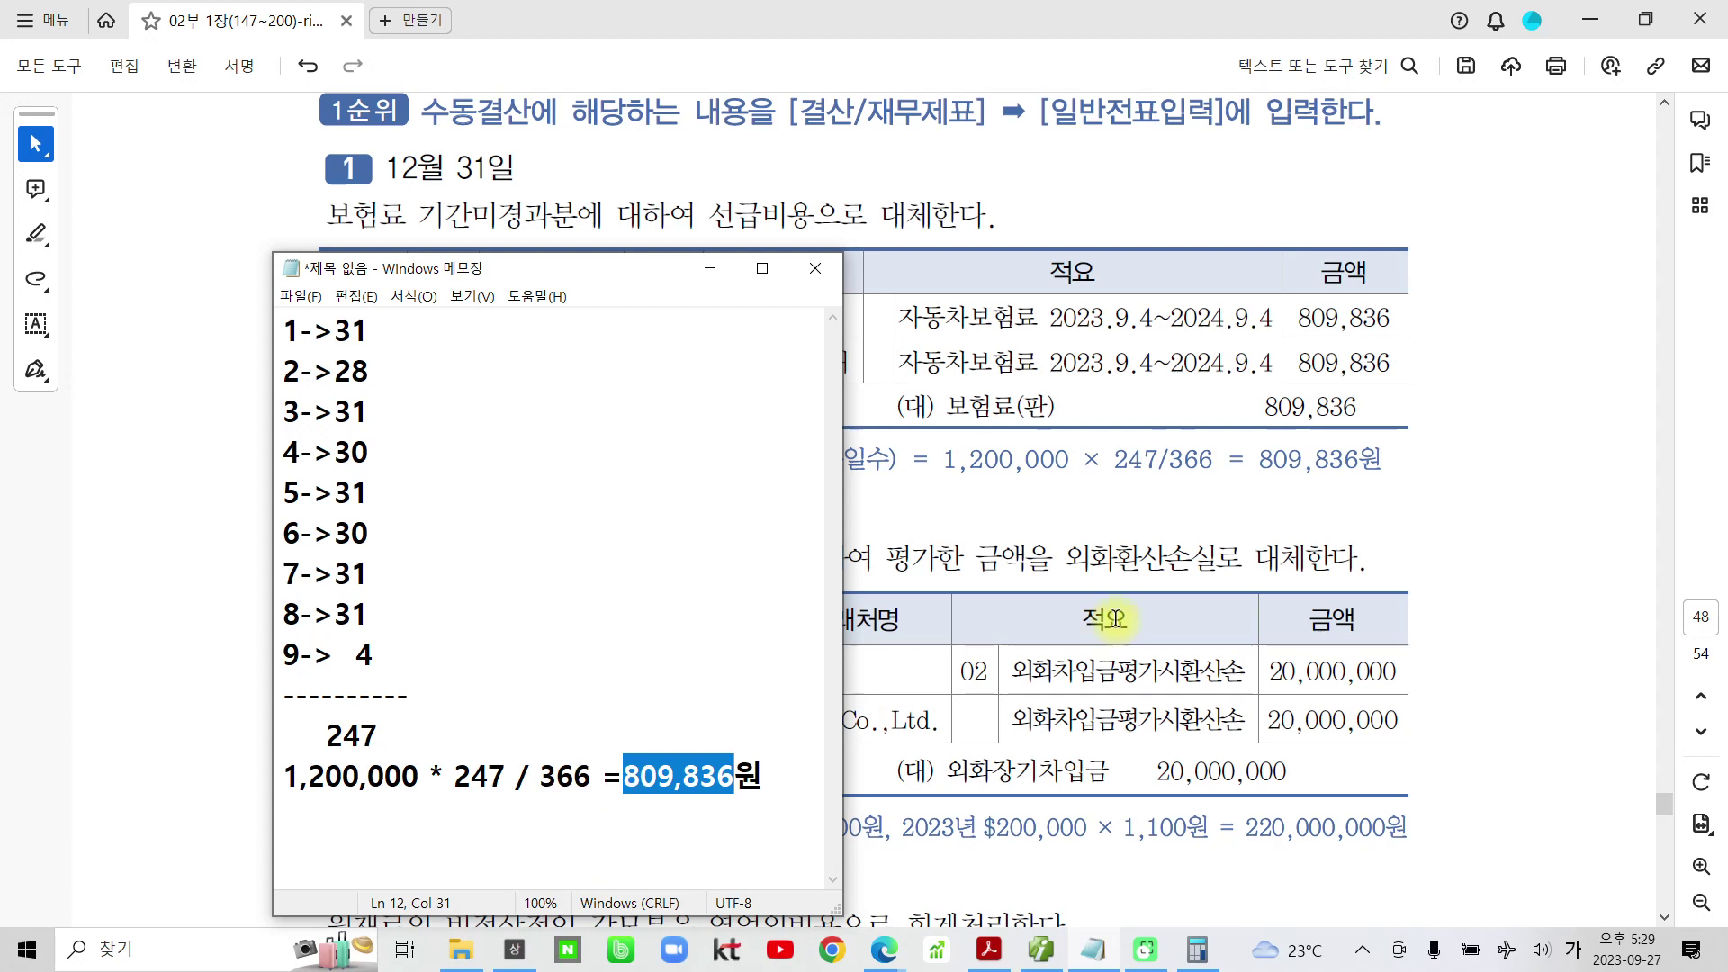
click(721, 267)
Highlight the 20,000,000 debit amount of 외화환산손실 in the item 2 solution of the exercise PDF
scroll(857, 660, down, 2)
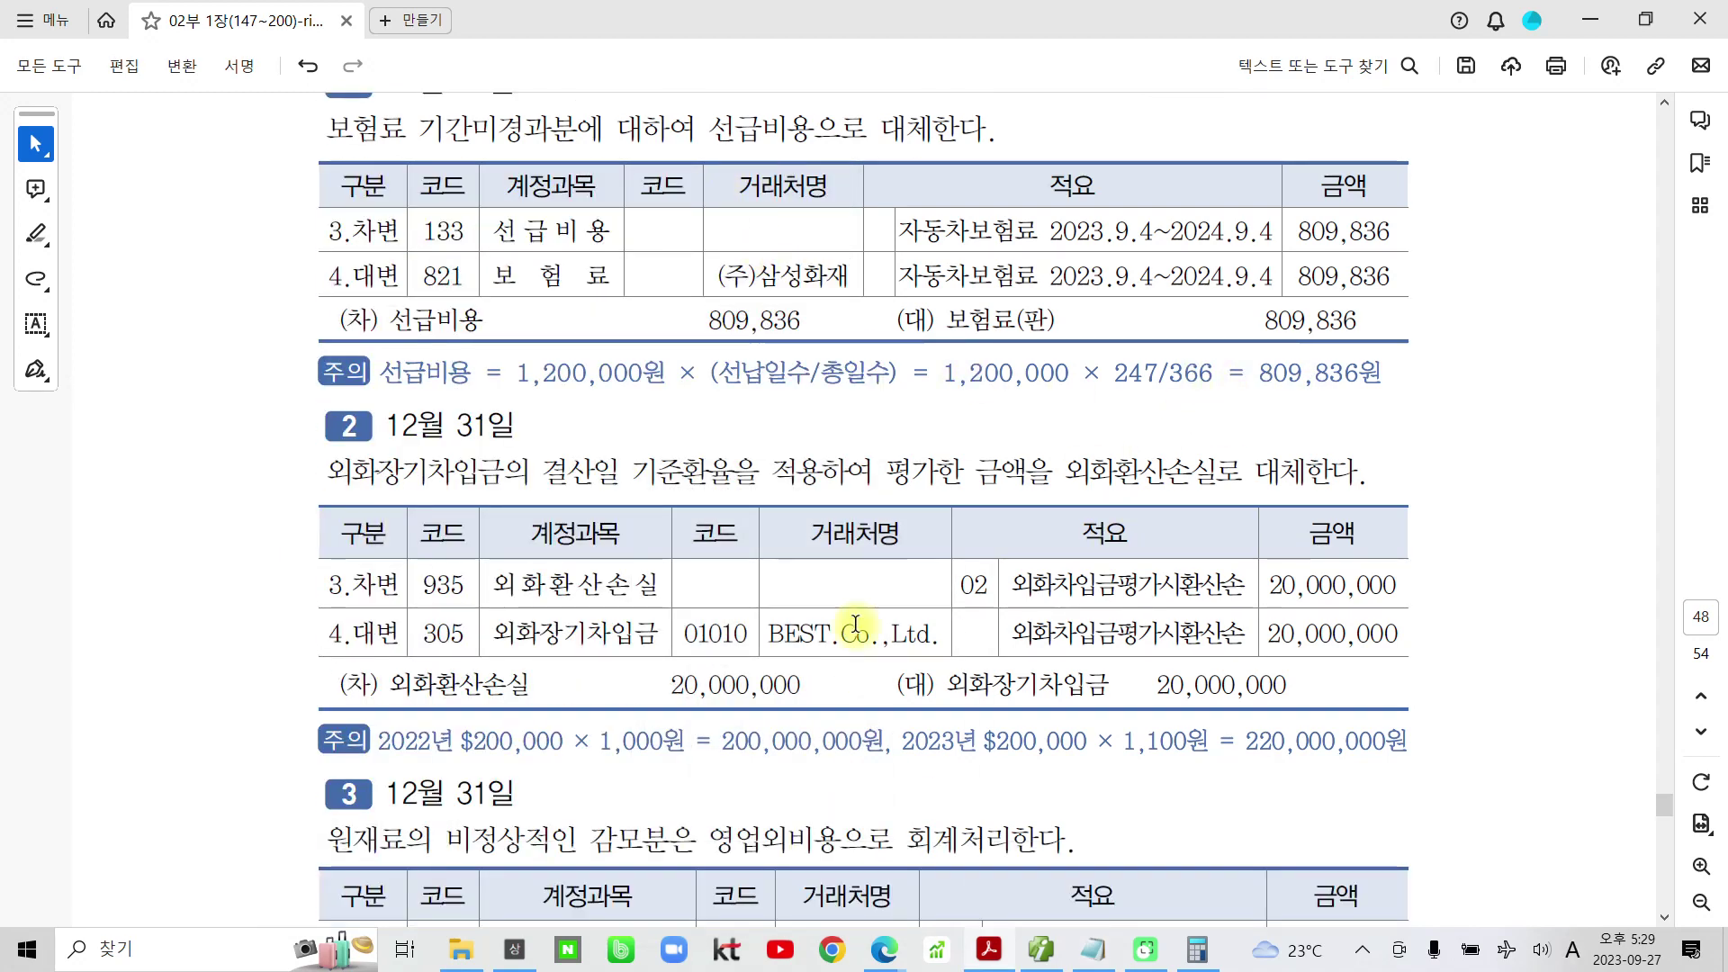
scroll(862, 626, down, 3)
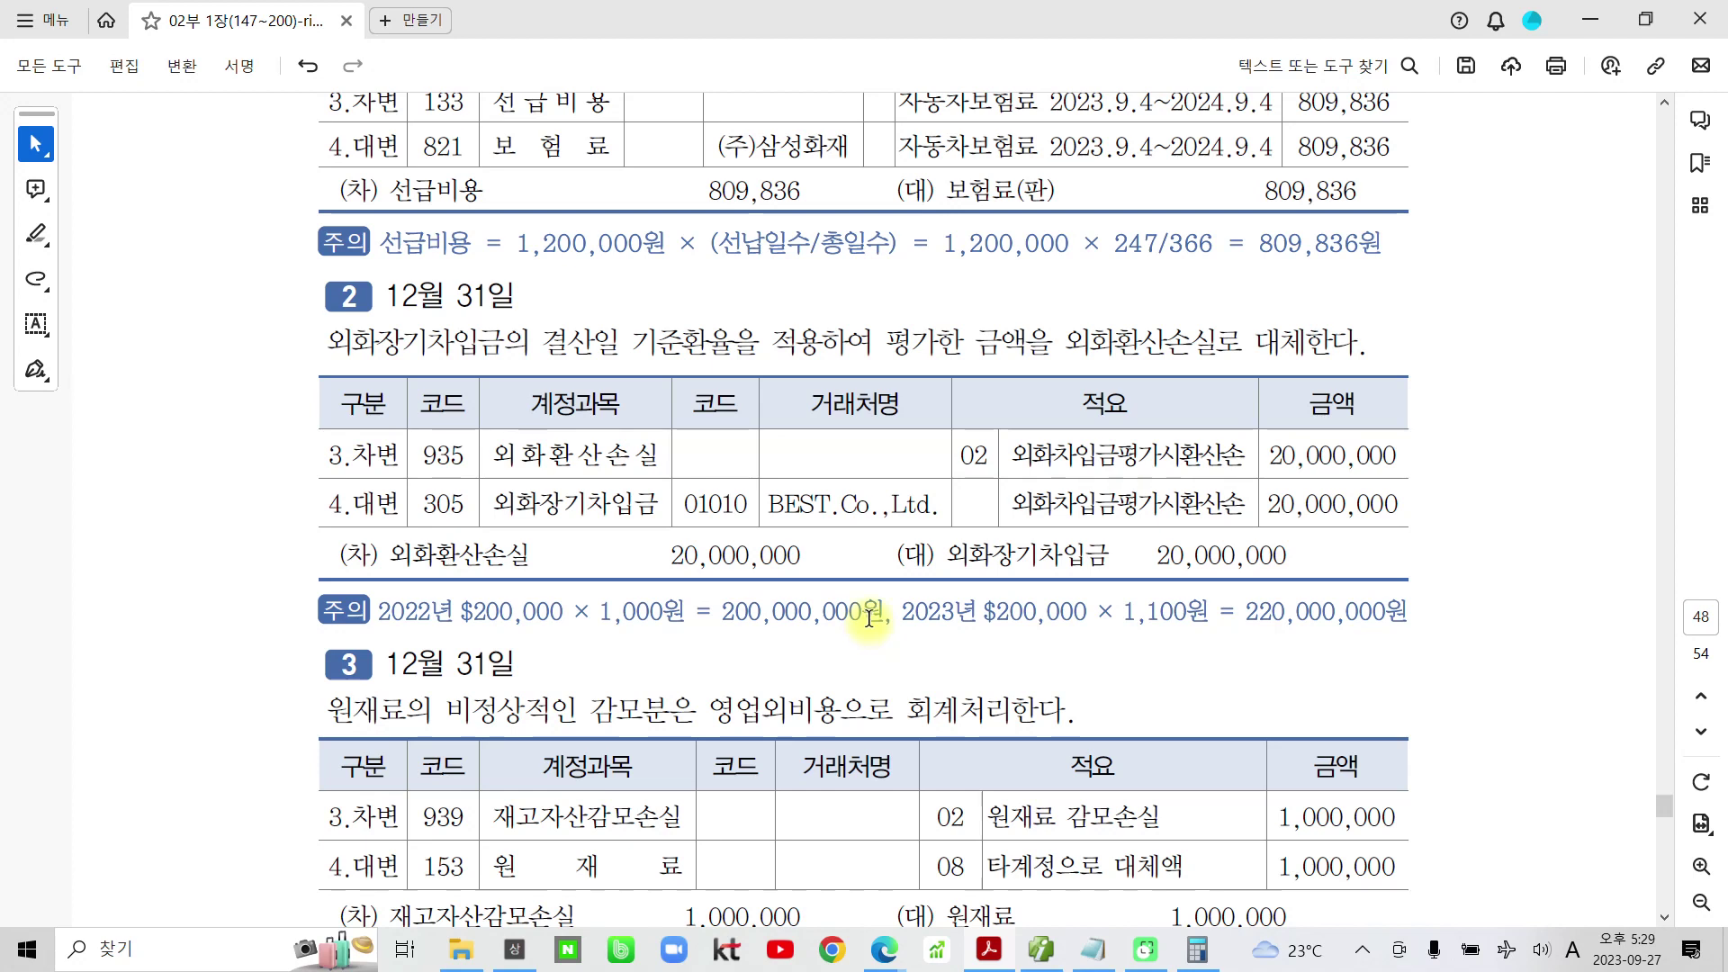
drag(668, 555, 802, 555)
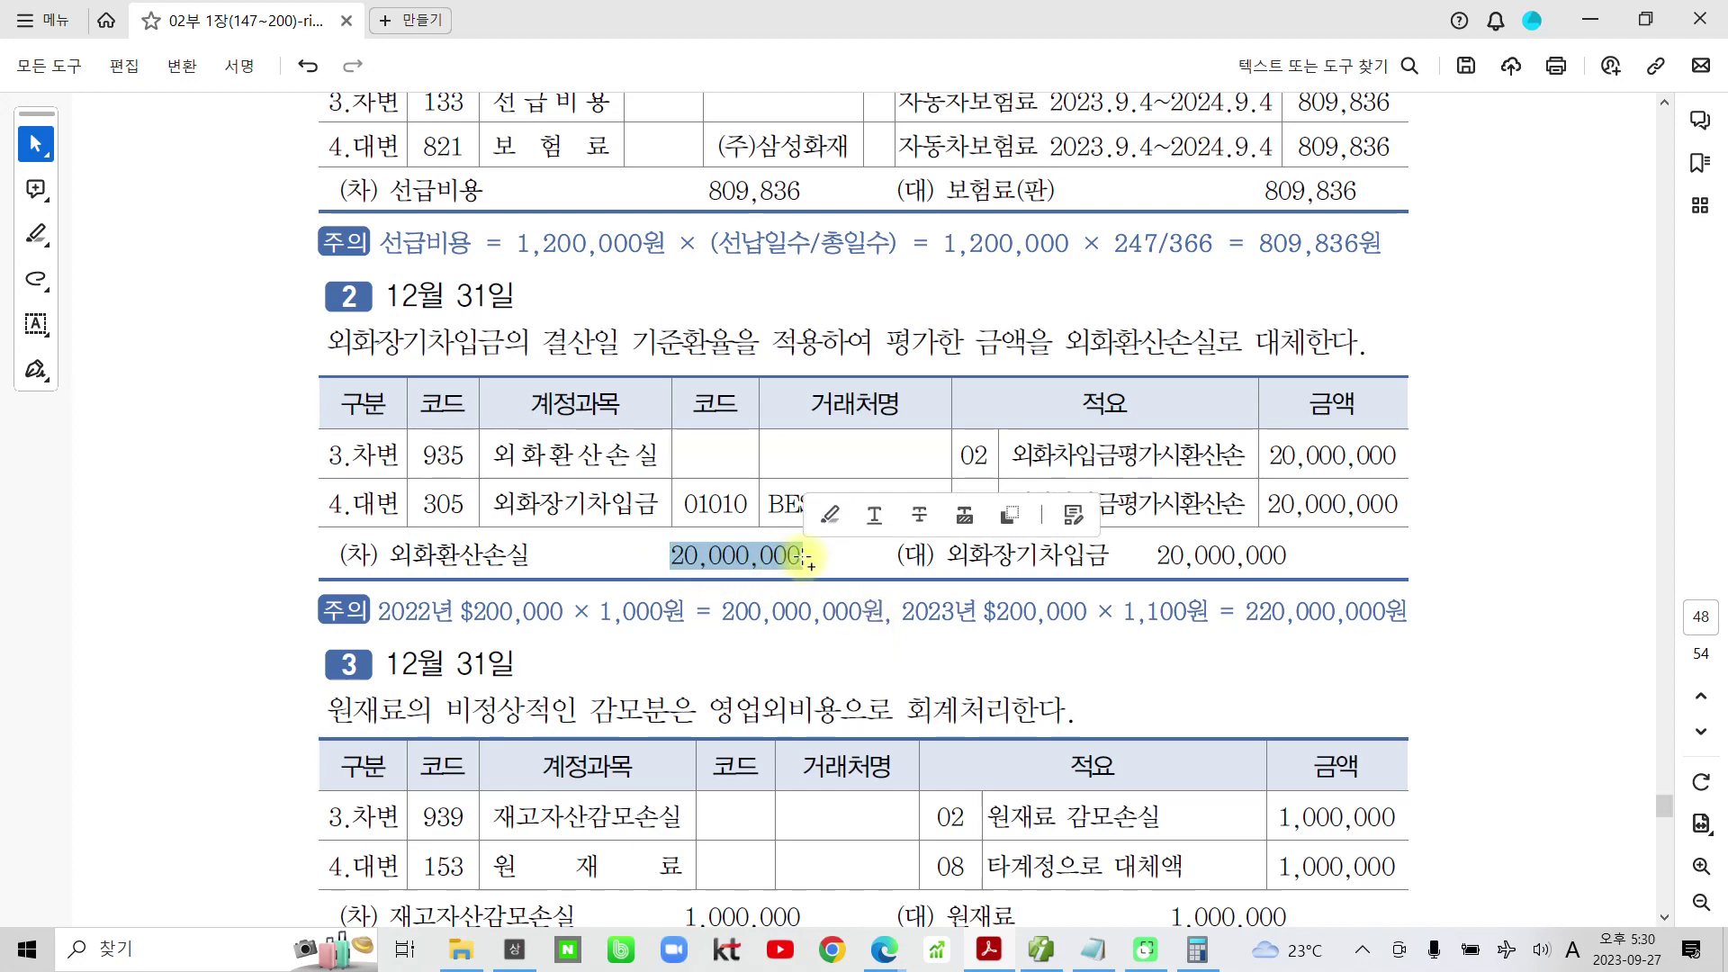
click(832, 512)
Highlight the 재고자산감모손실 debit account and the 적요 code 08 of the 원재료 credit line in the item 3 solution
scroll(994, 563, down, 5)
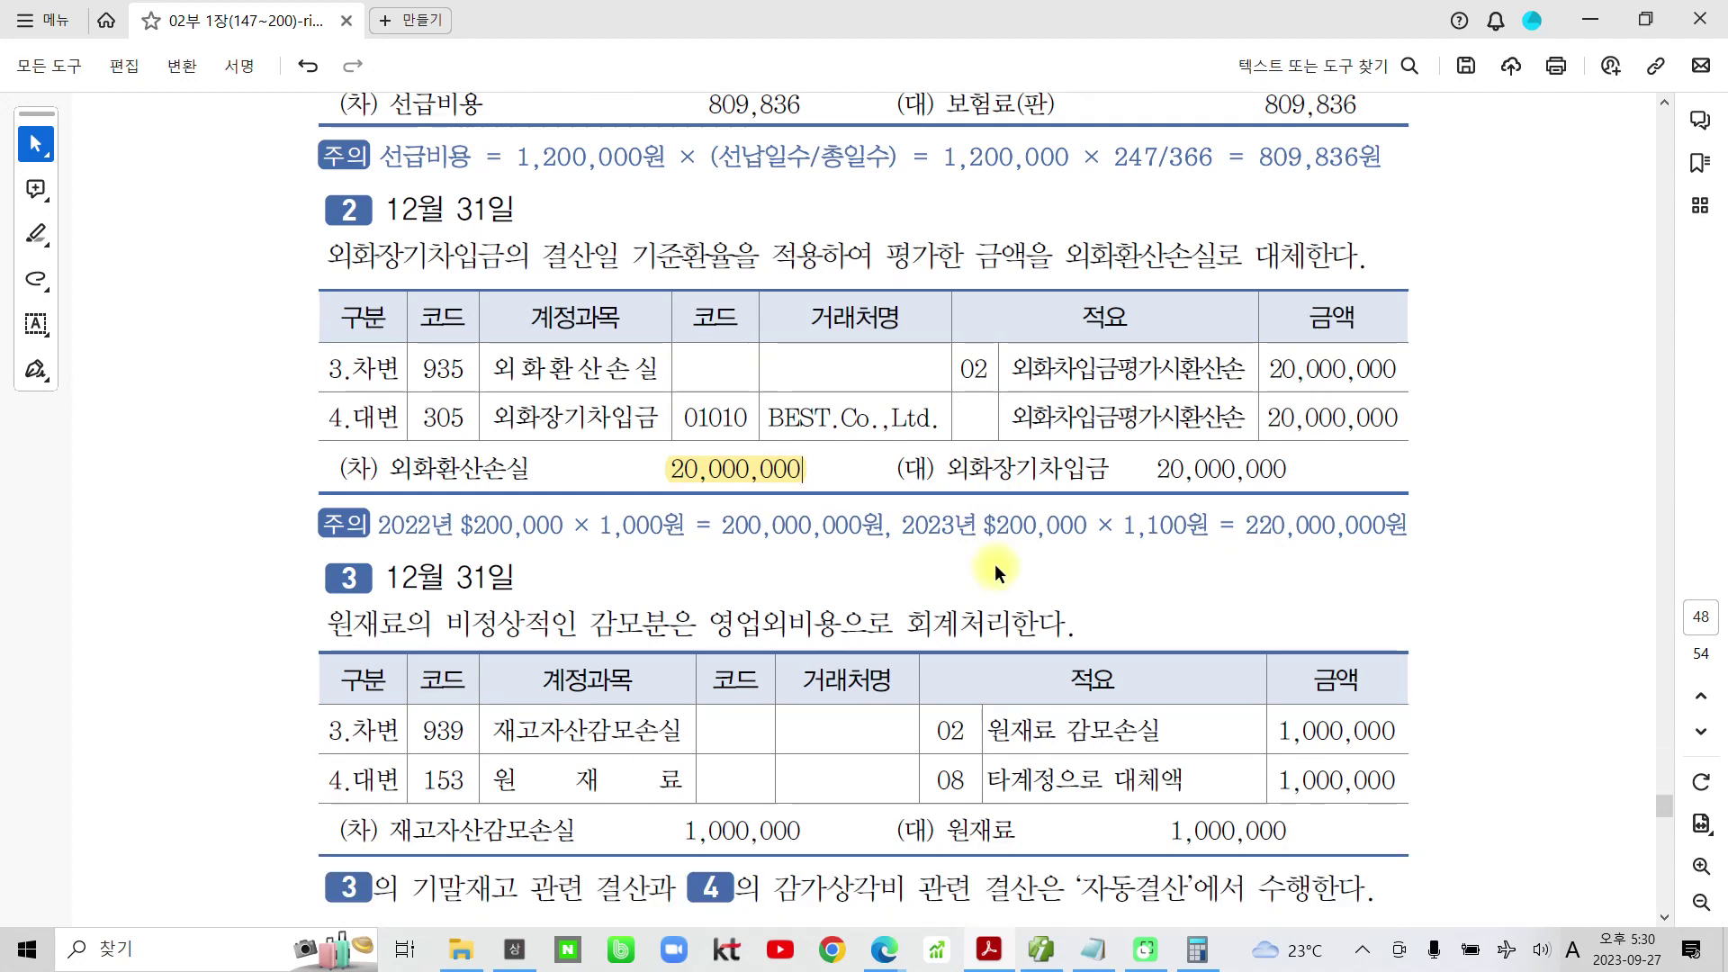
scroll(995, 562, down, 2)
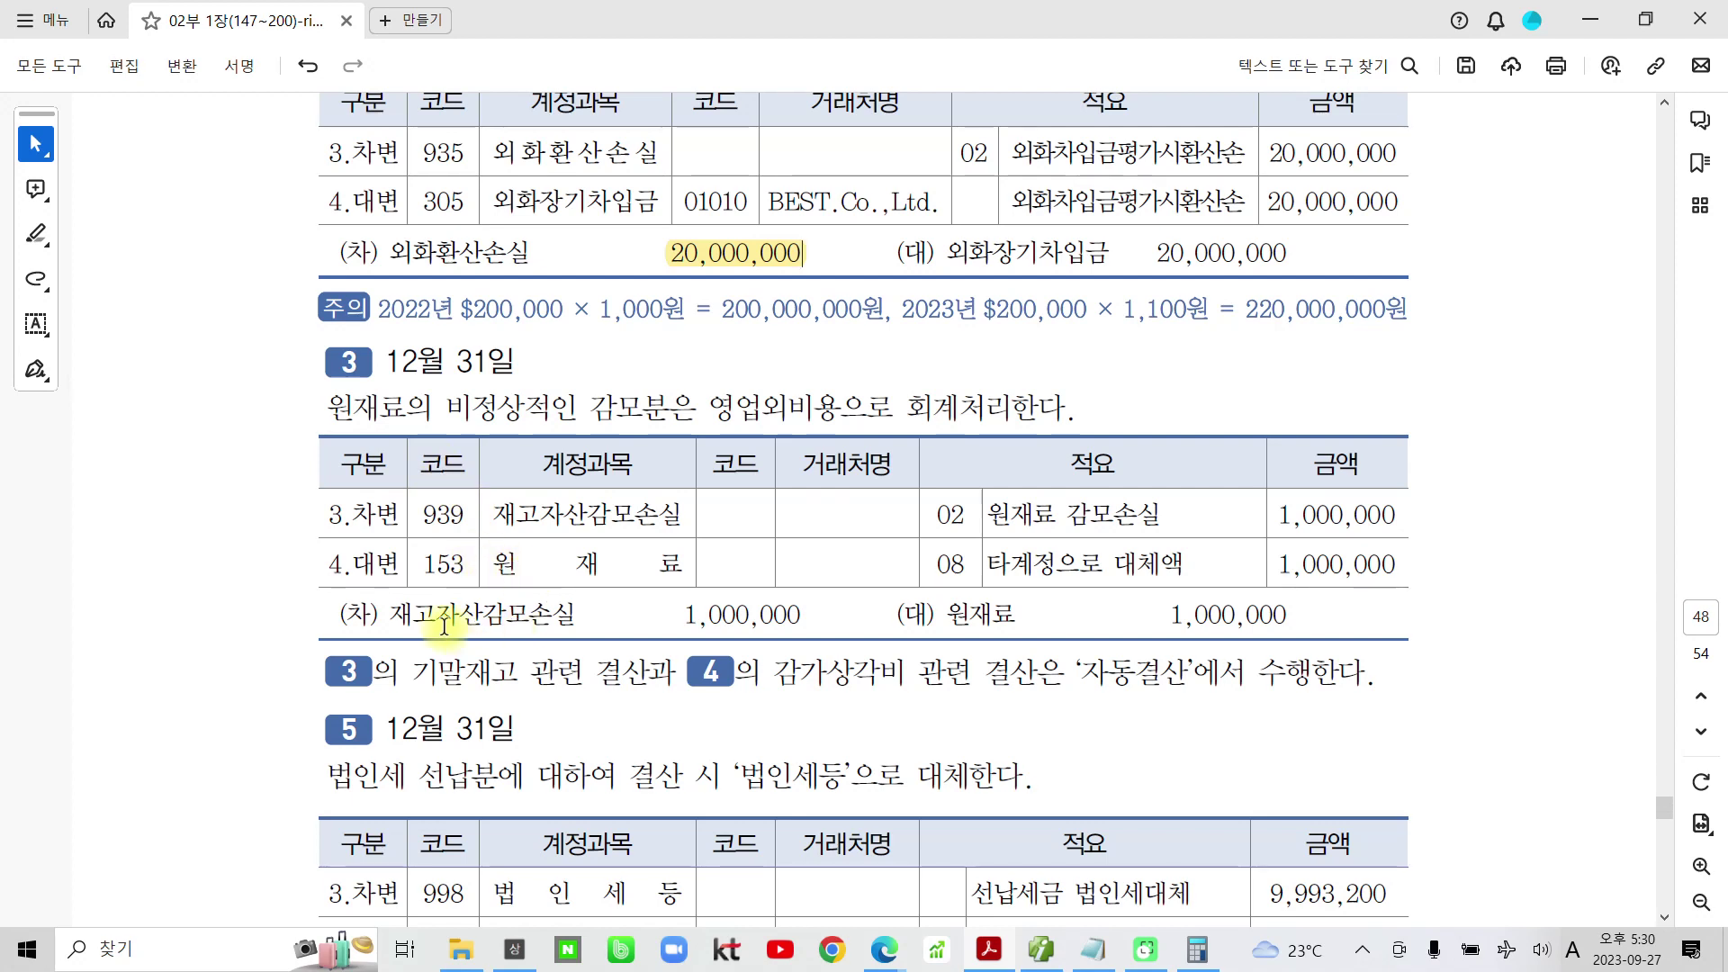
drag(393, 611, 574, 614)
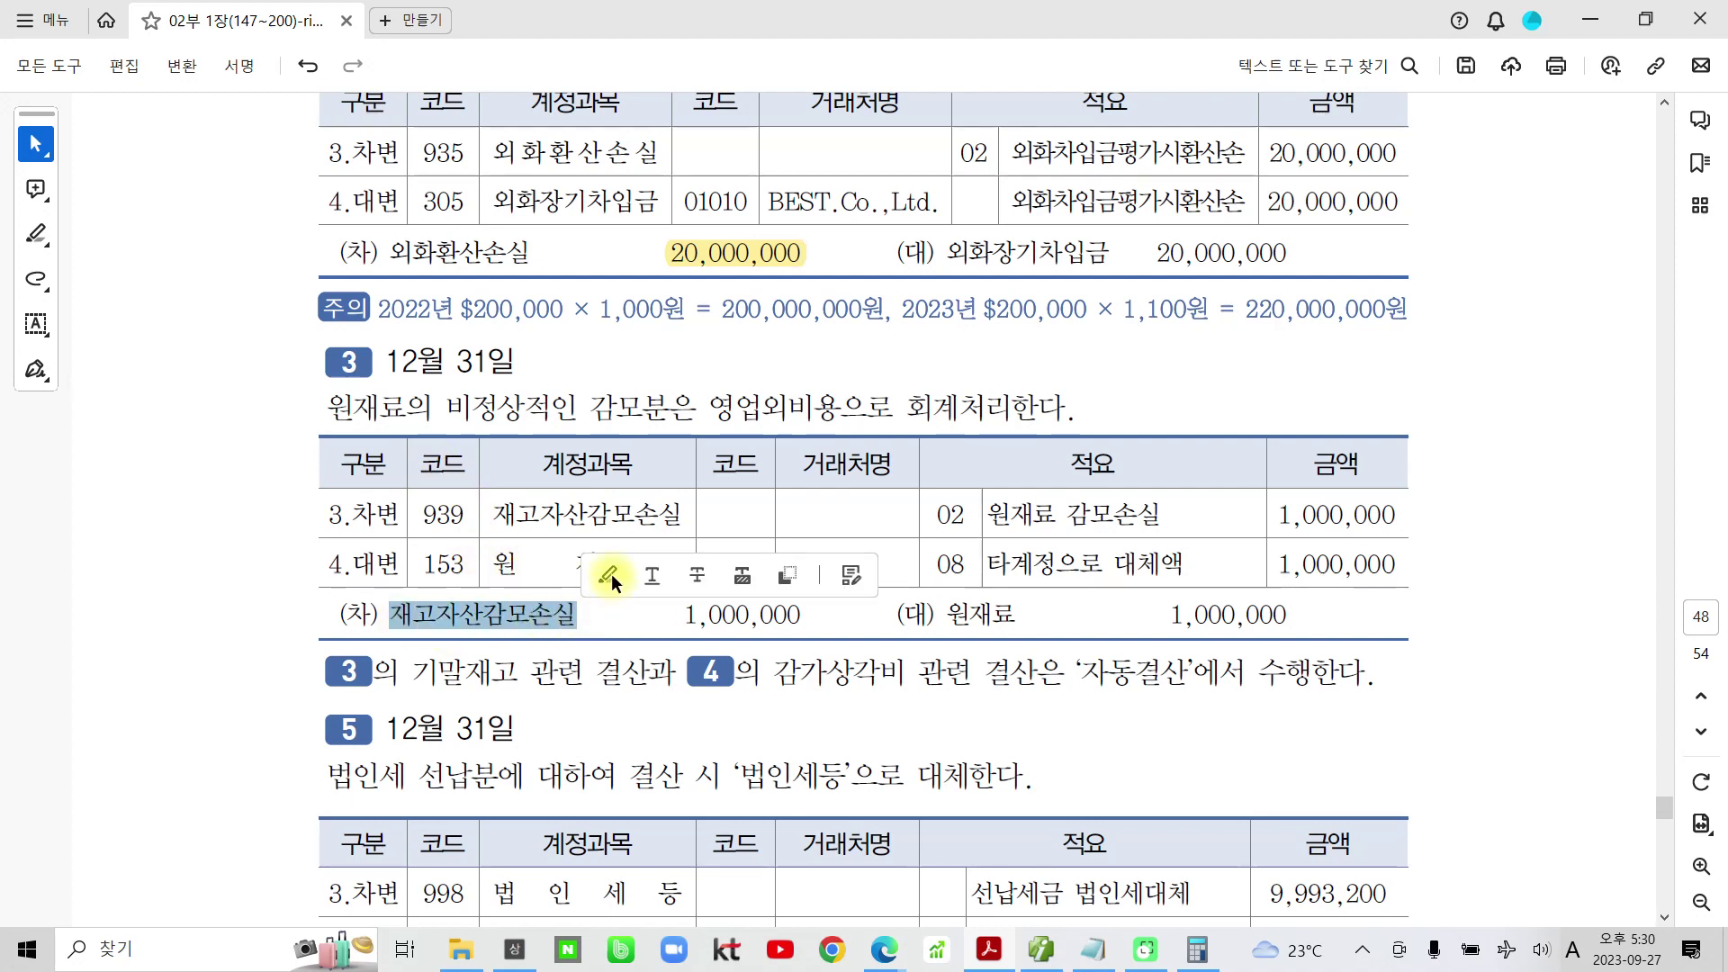
click(608, 572)
drag(951, 614, 1017, 614)
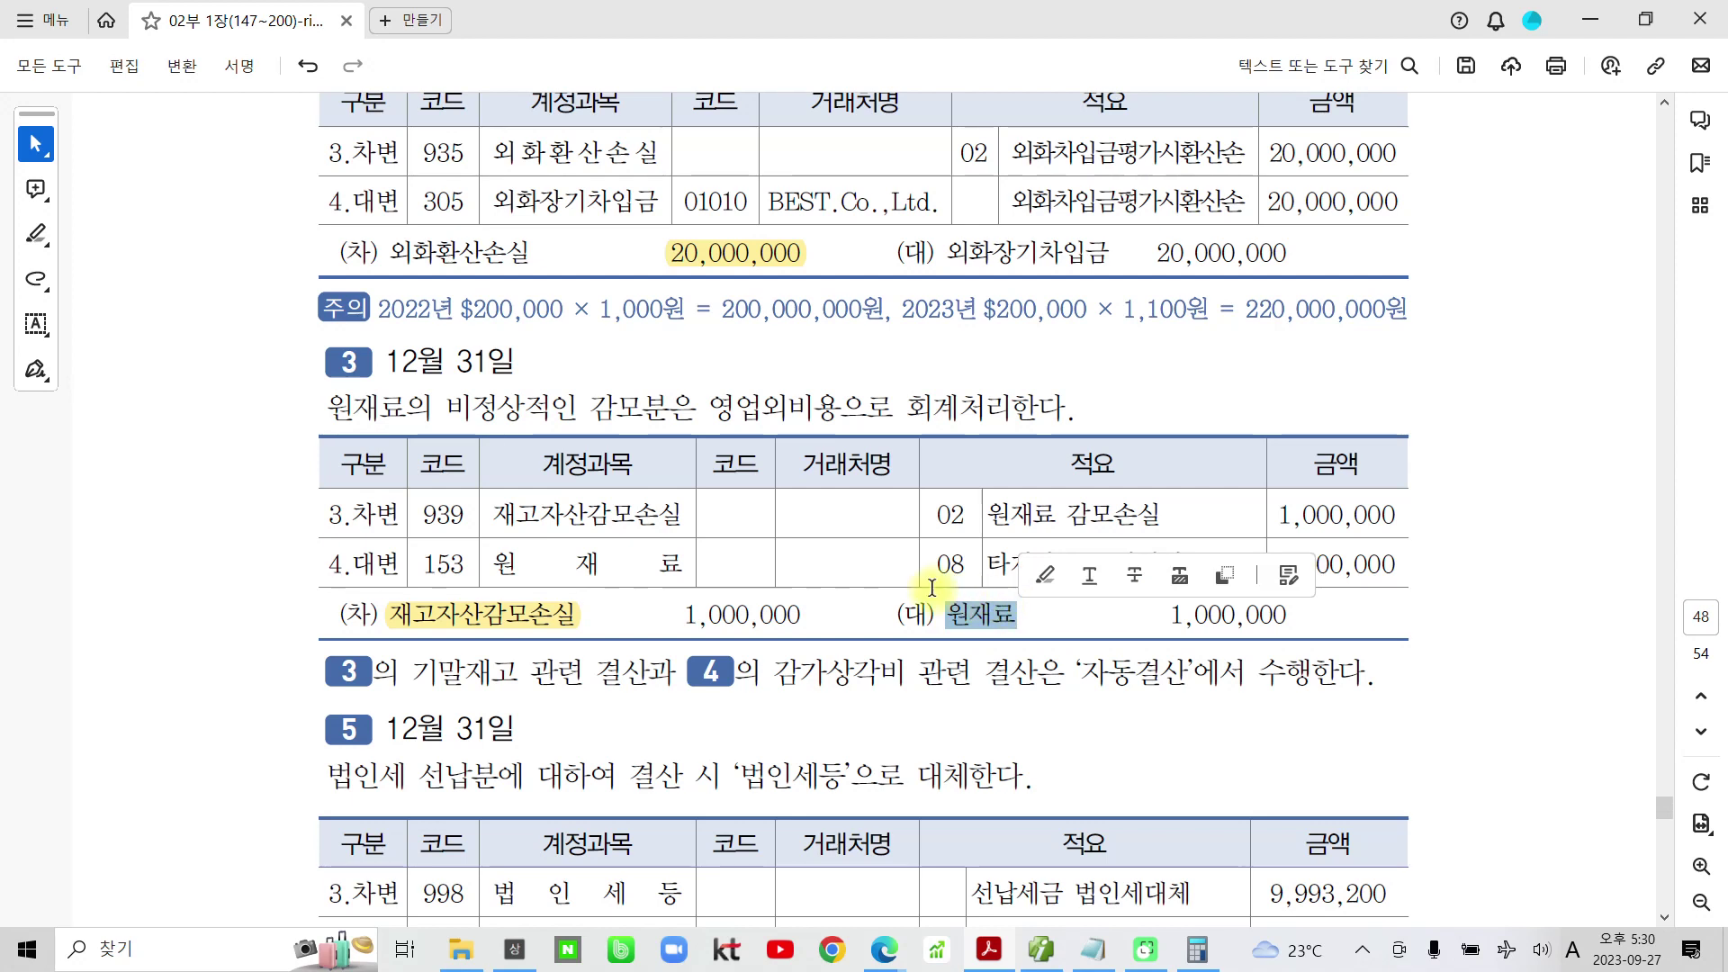
click(933, 568)
drag(932, 569, 966, 565)
click(1010, 515)
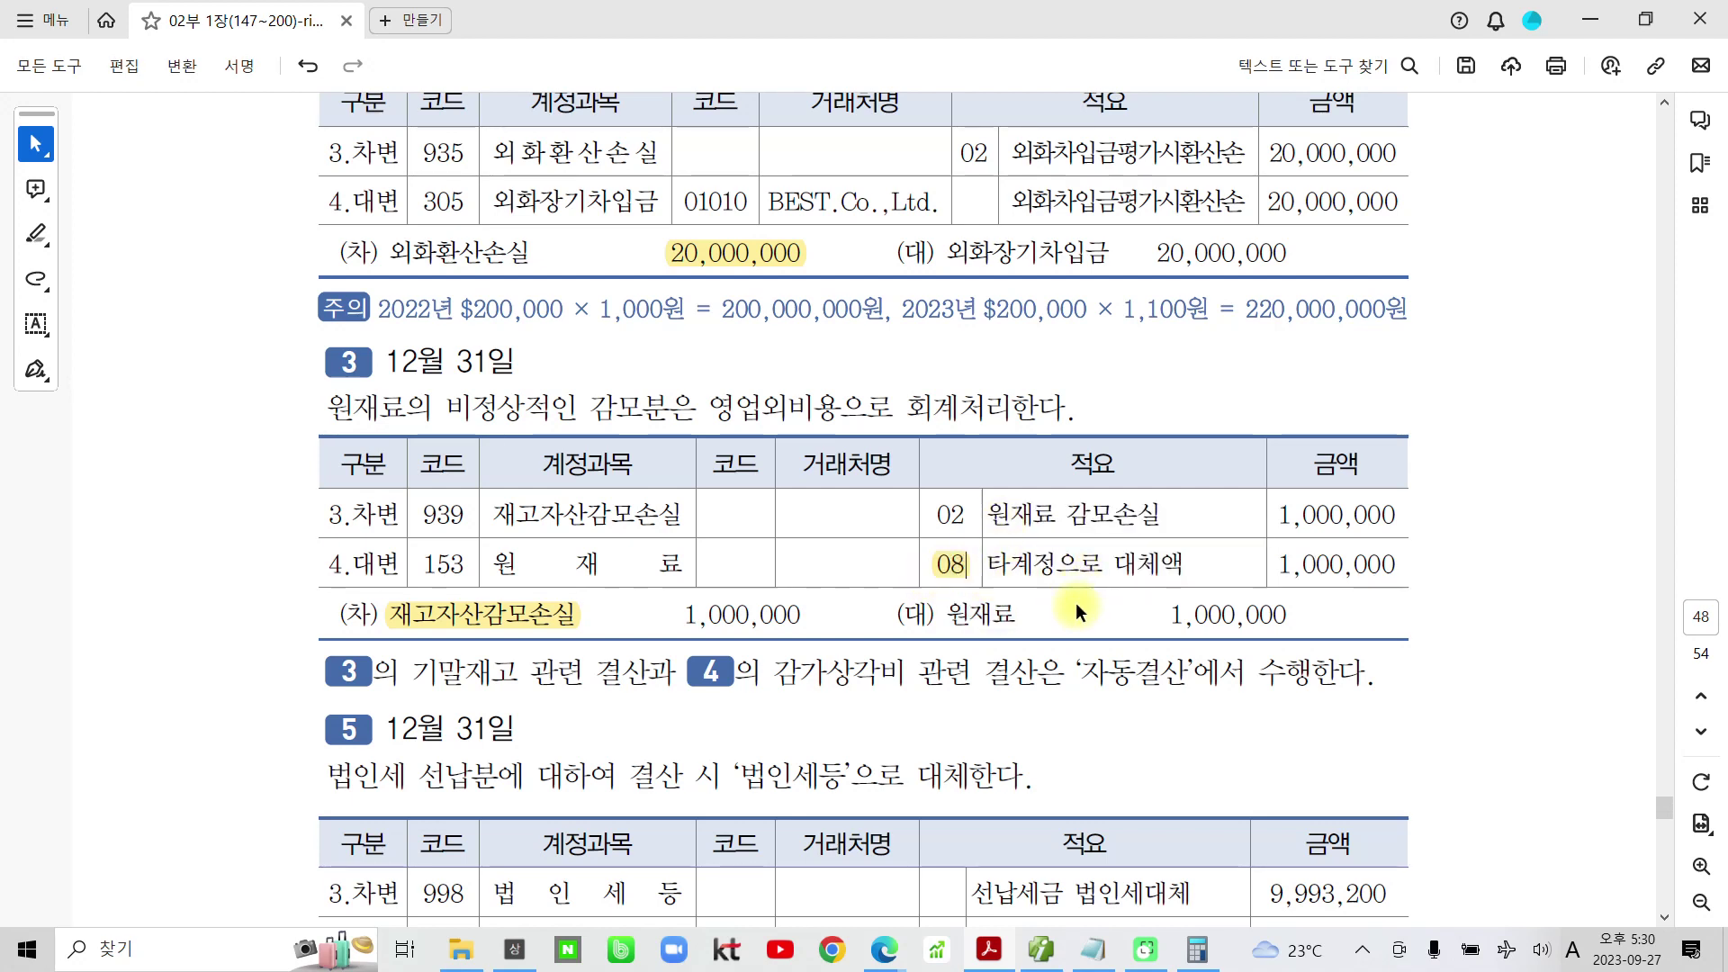
Highlight the 9,993,200 debit amount of 법인세등 and the 선납세금 credit account in the item 5 solution
scroll(1074, 611, down, 2)
scroll(929, 688, down, 3)
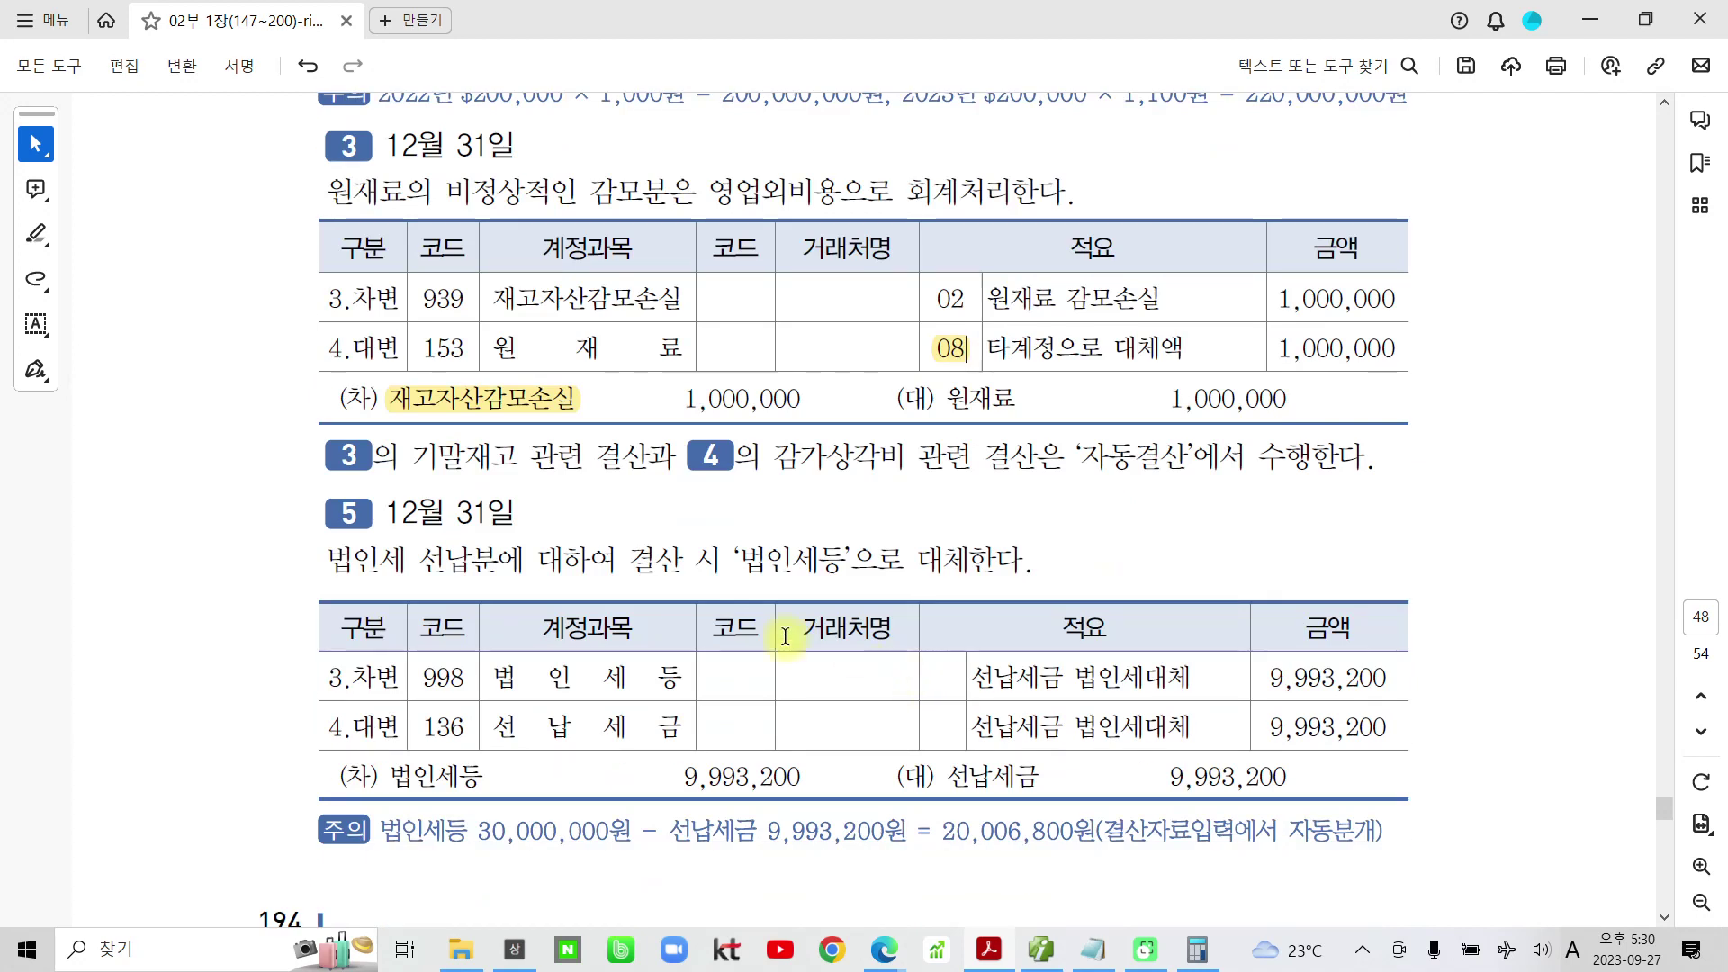
scroll(702, 628, down, 2)
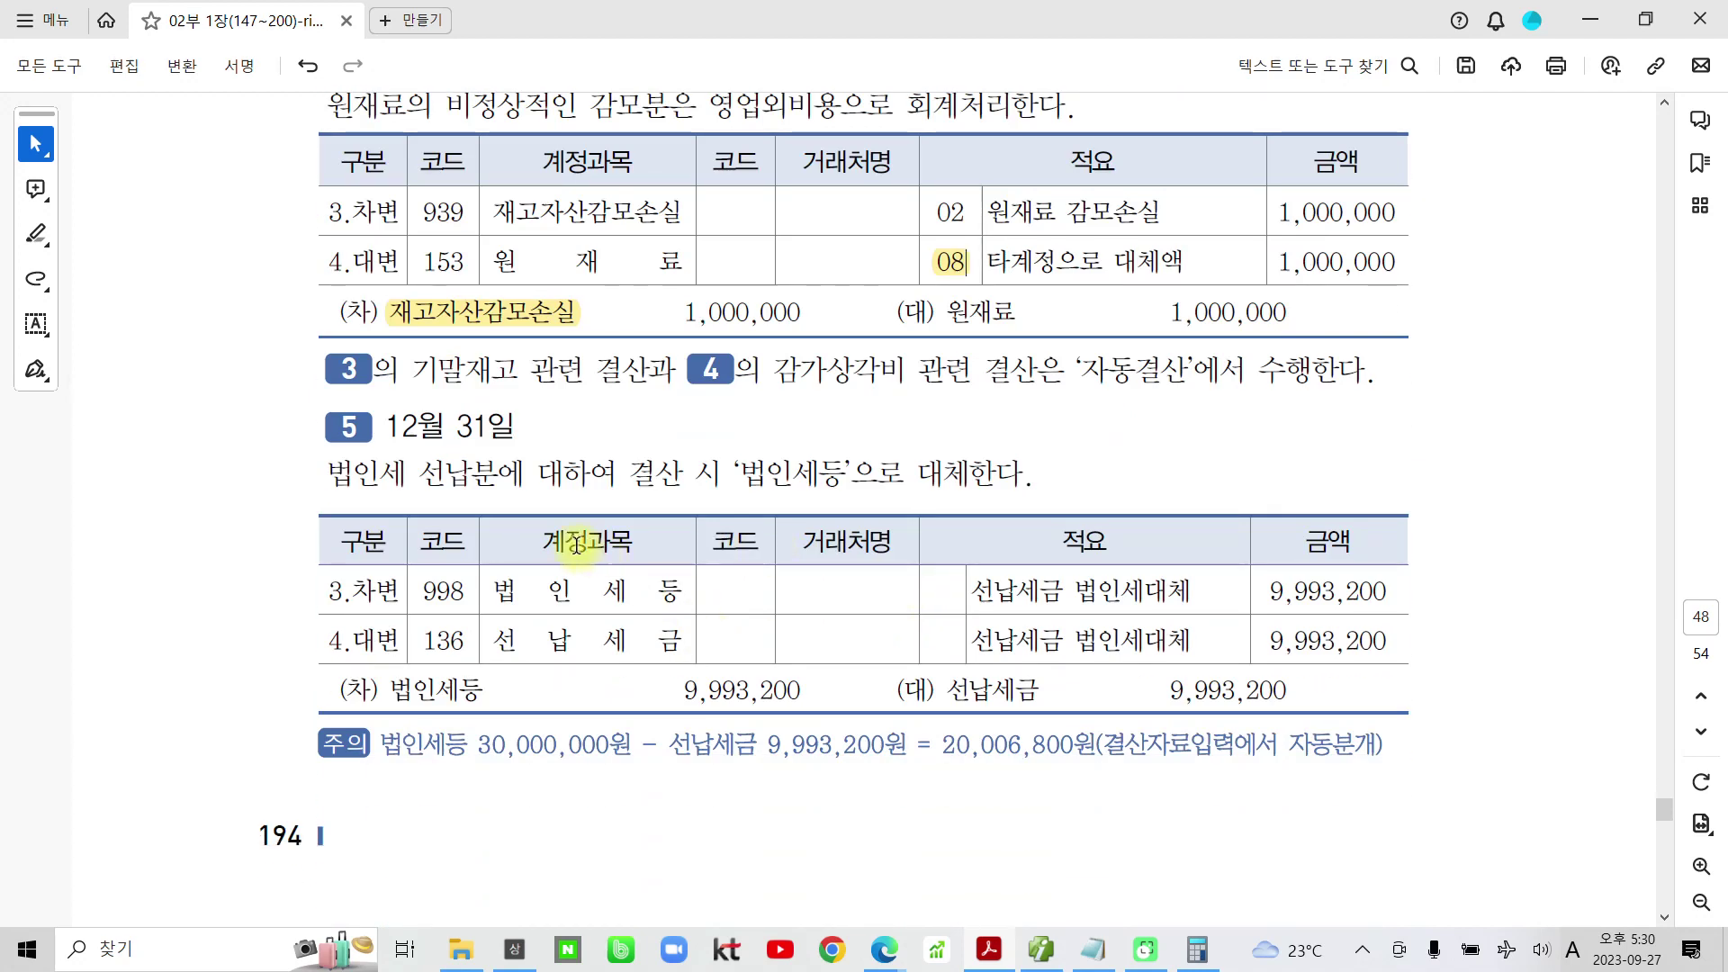
drag(493, 644, 828, 694)
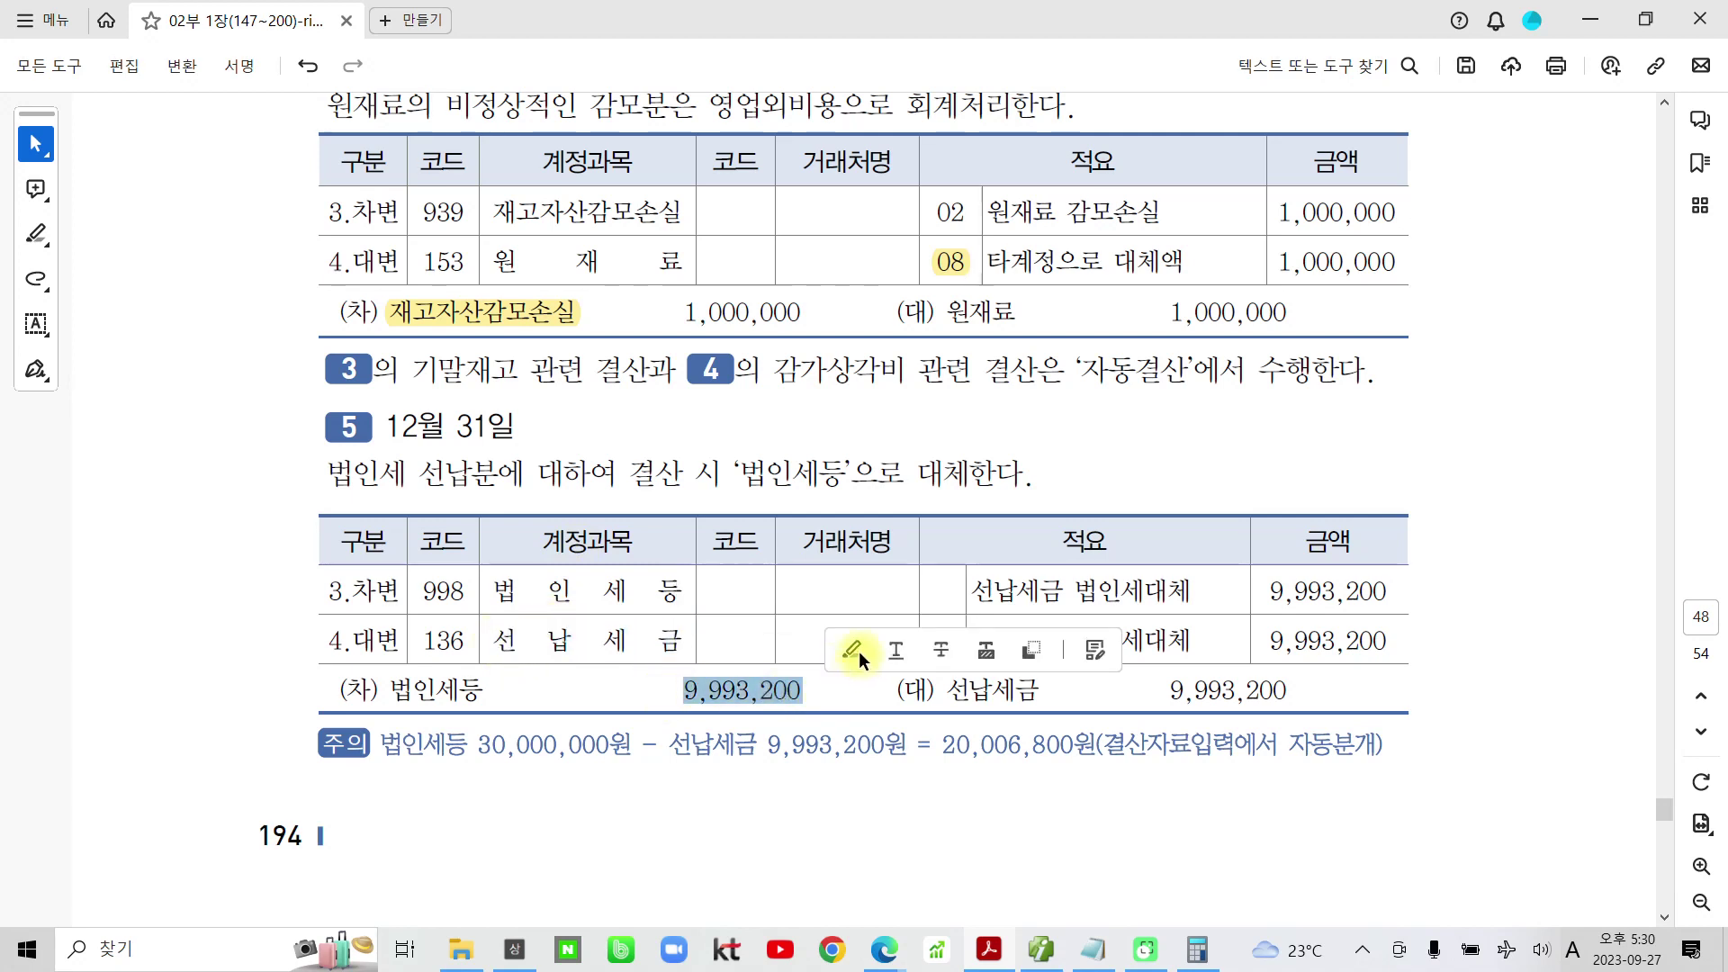
click(850, 648)
drag(945, 691, 1058, 692)
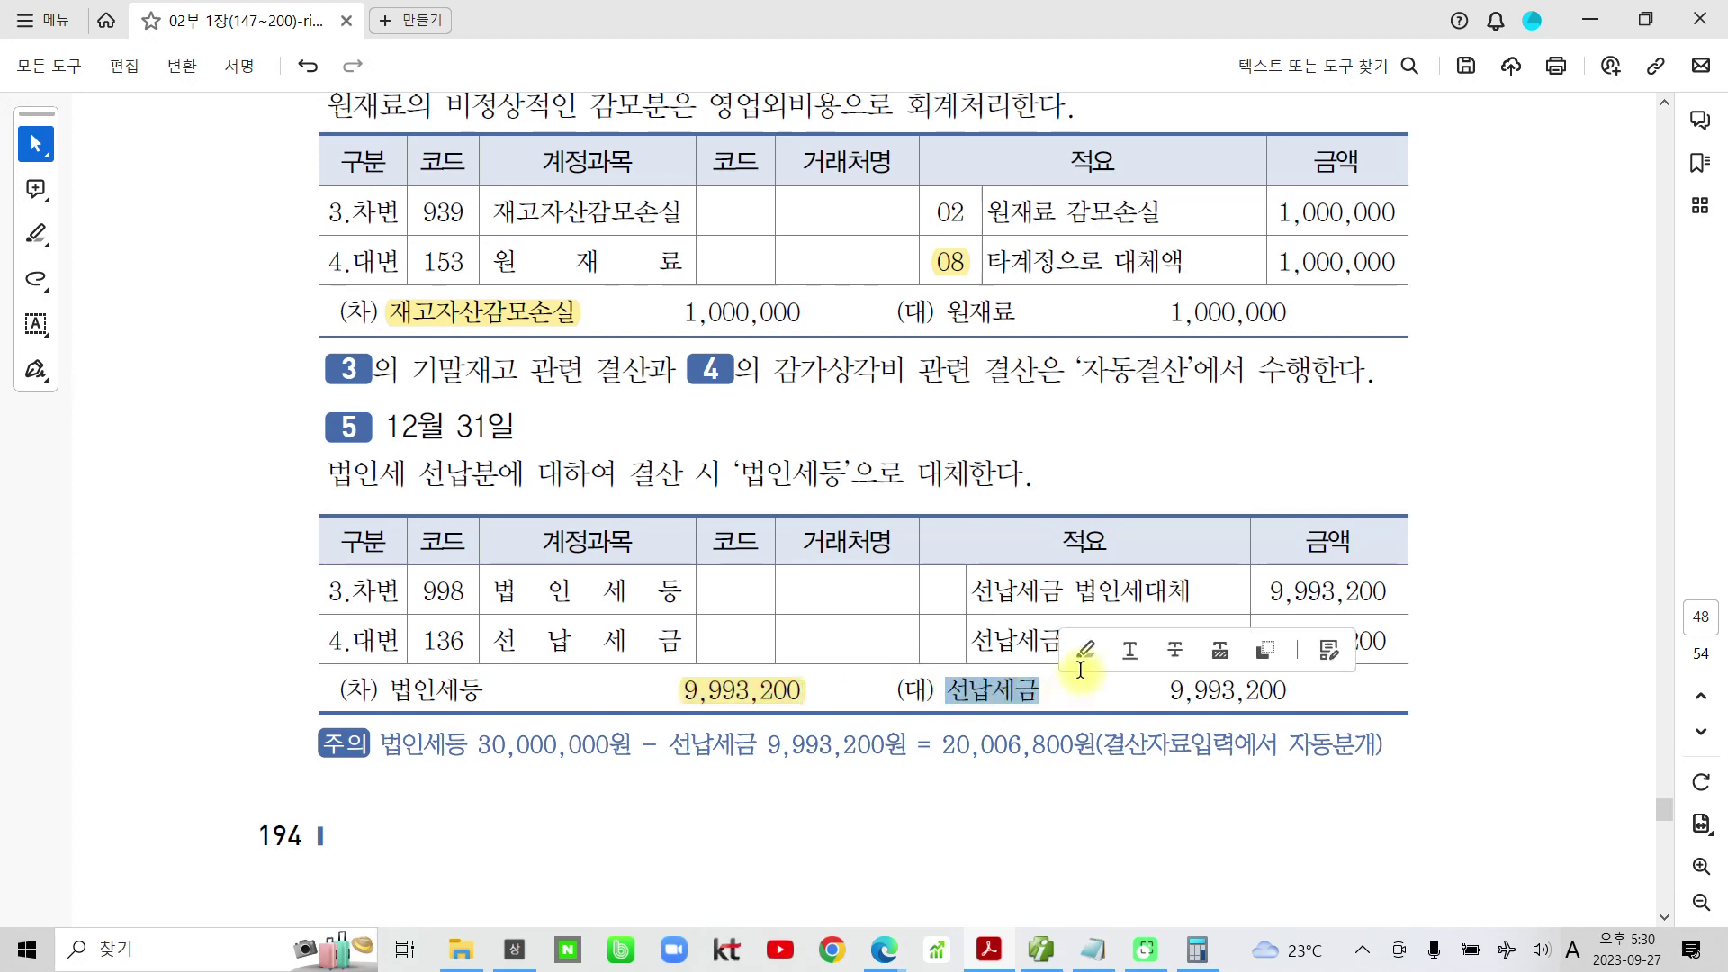
click(1083, 650)
Highlight the 20,006,800 amount in the 주의 note under the item 5 solution
scroll(1104, 737, down, 4)
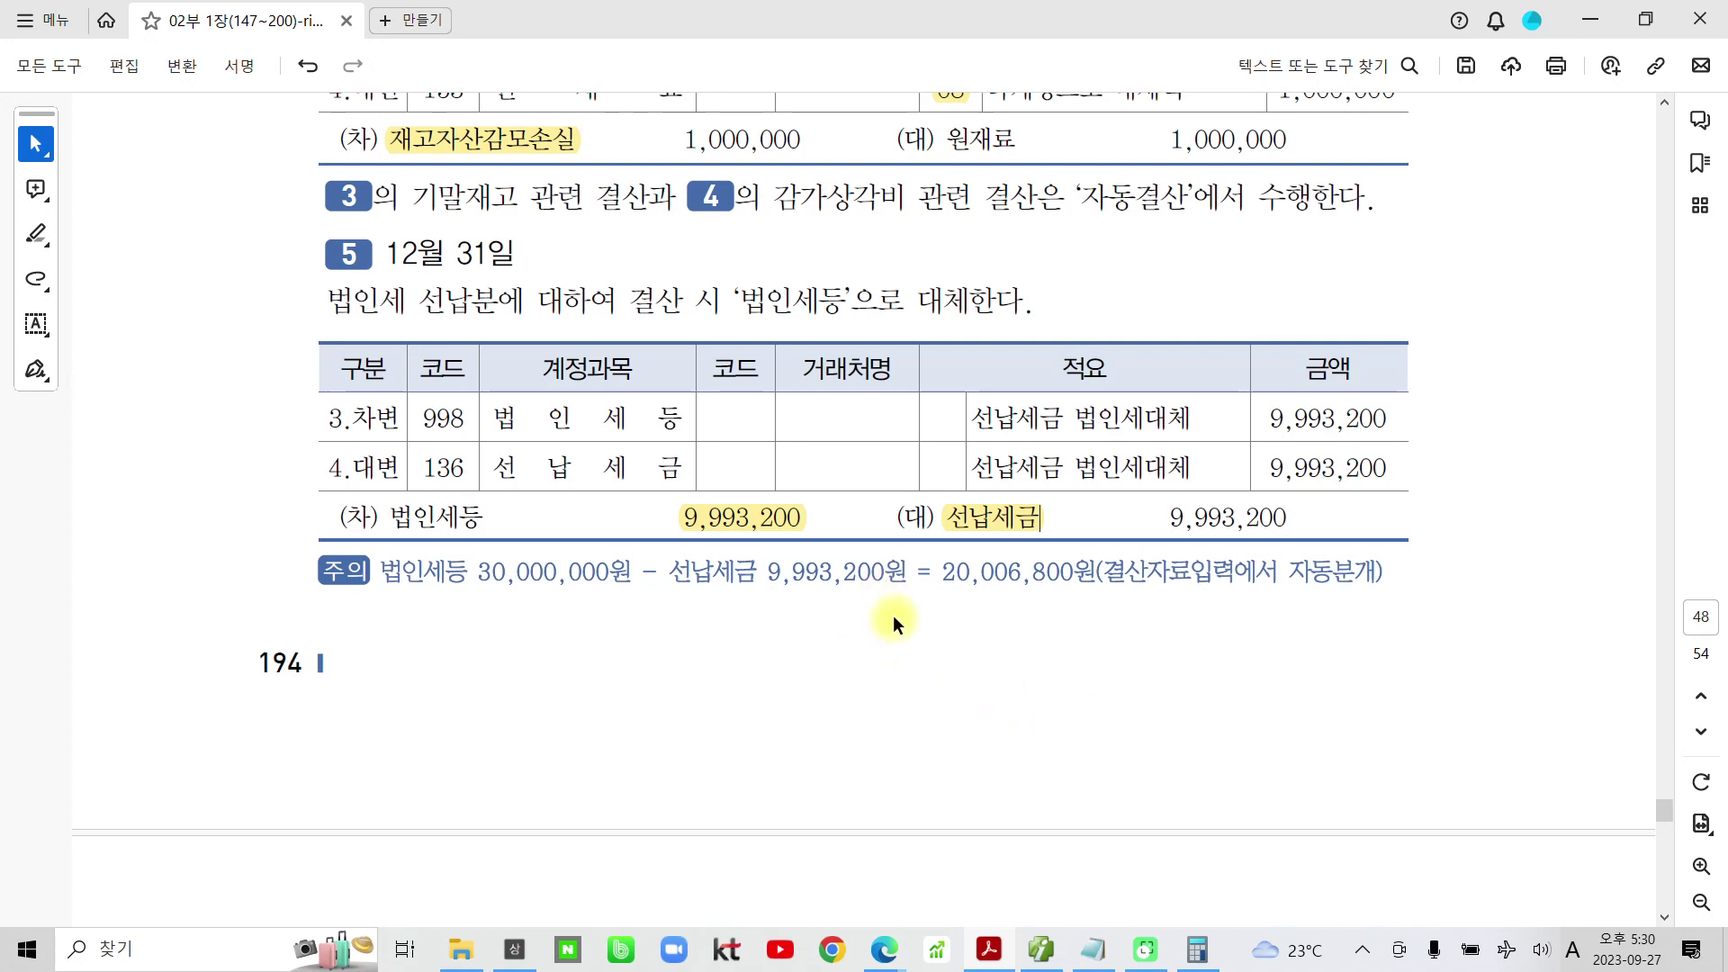
drag(942, 574, 1076, 574)
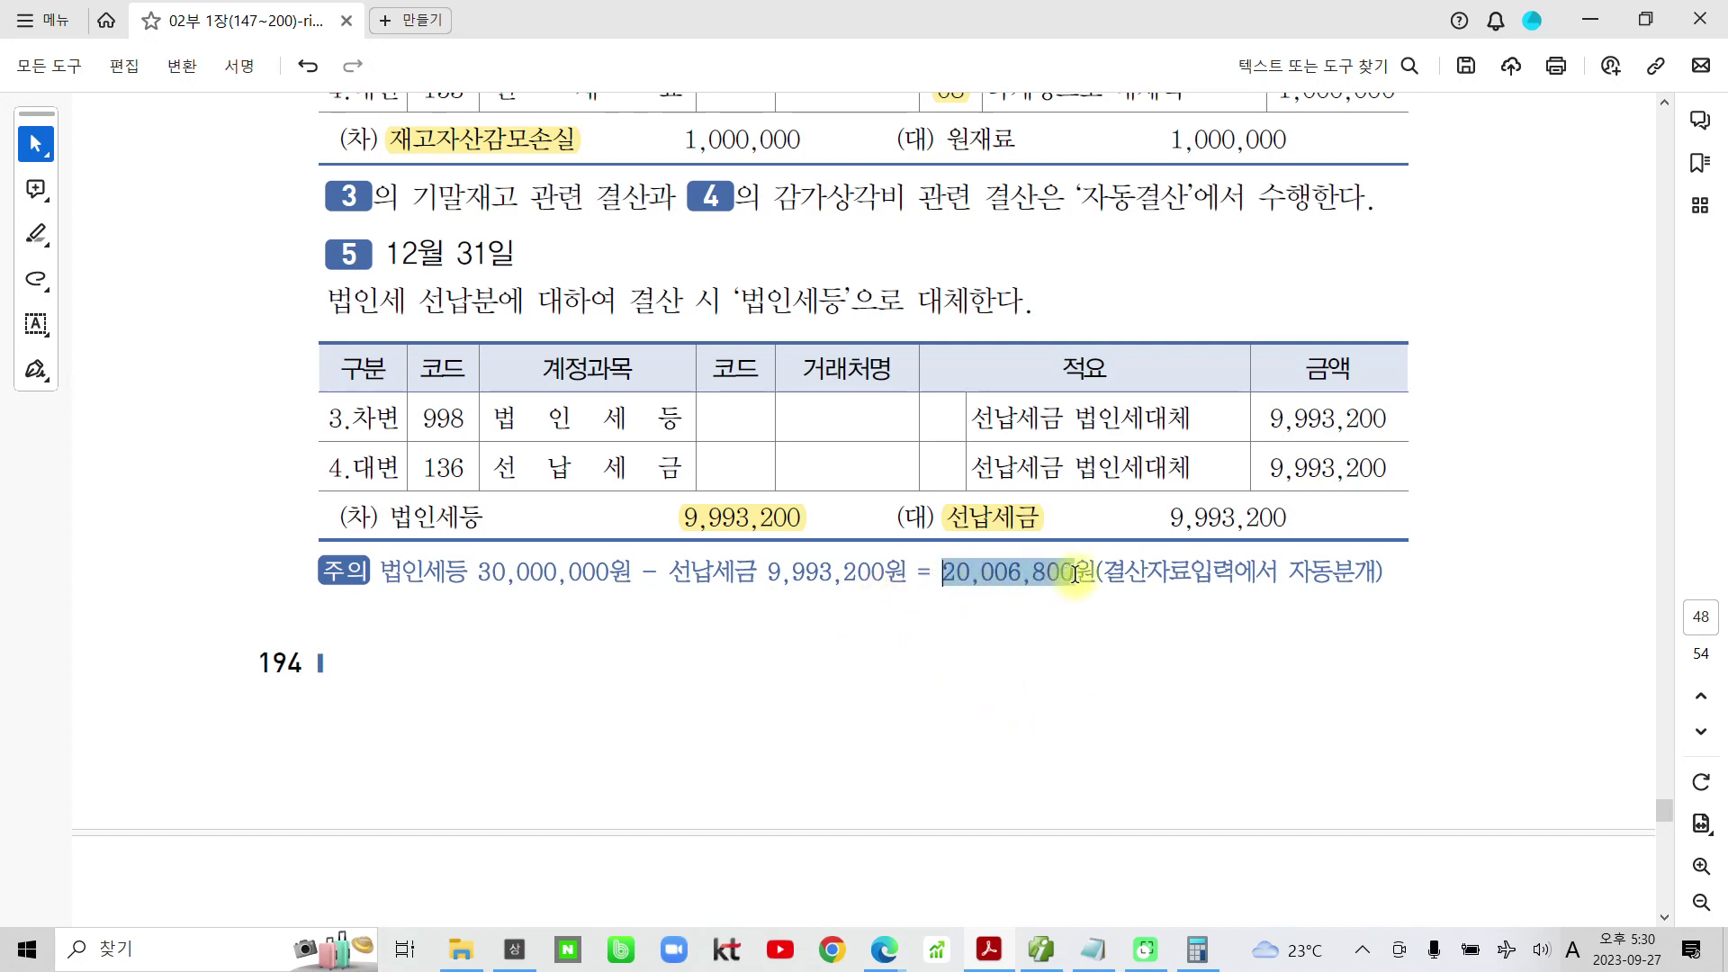
click(1103, 533)
Look through the manual and automatic closing solution pages and read the 재무제표 작성 overview of the financial statements
scroll(980, 745, down, 8)
scroll(981, 740, down, 10)
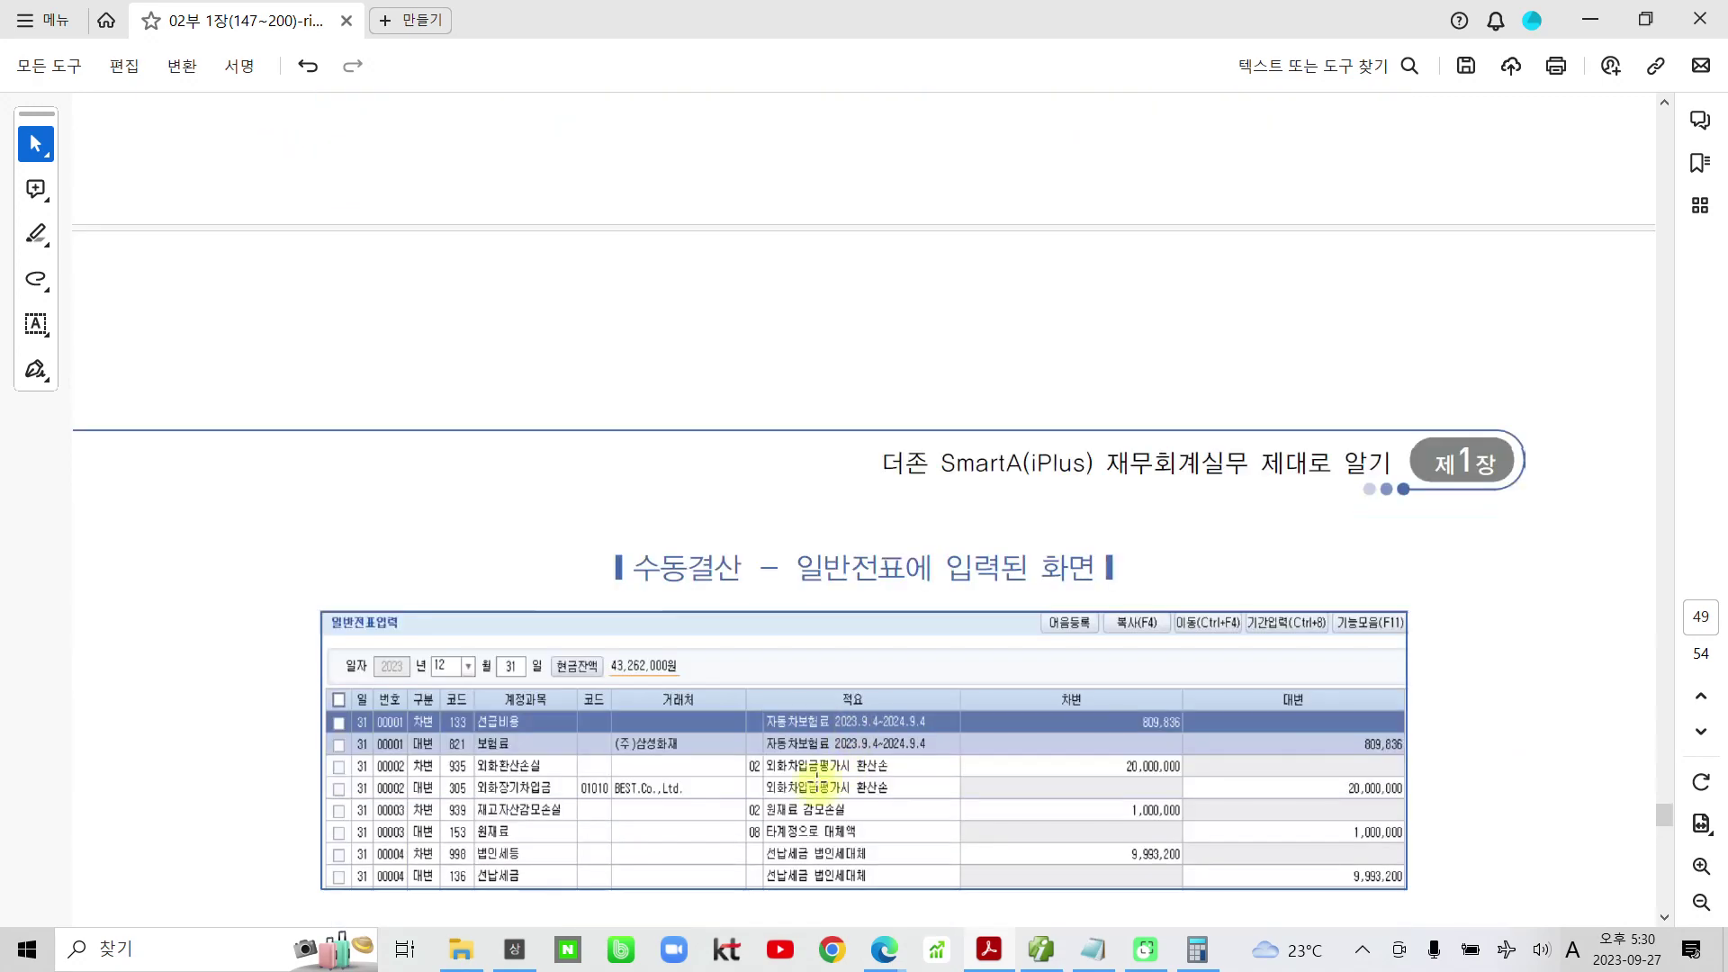
scroll(825, 796, down, 10)
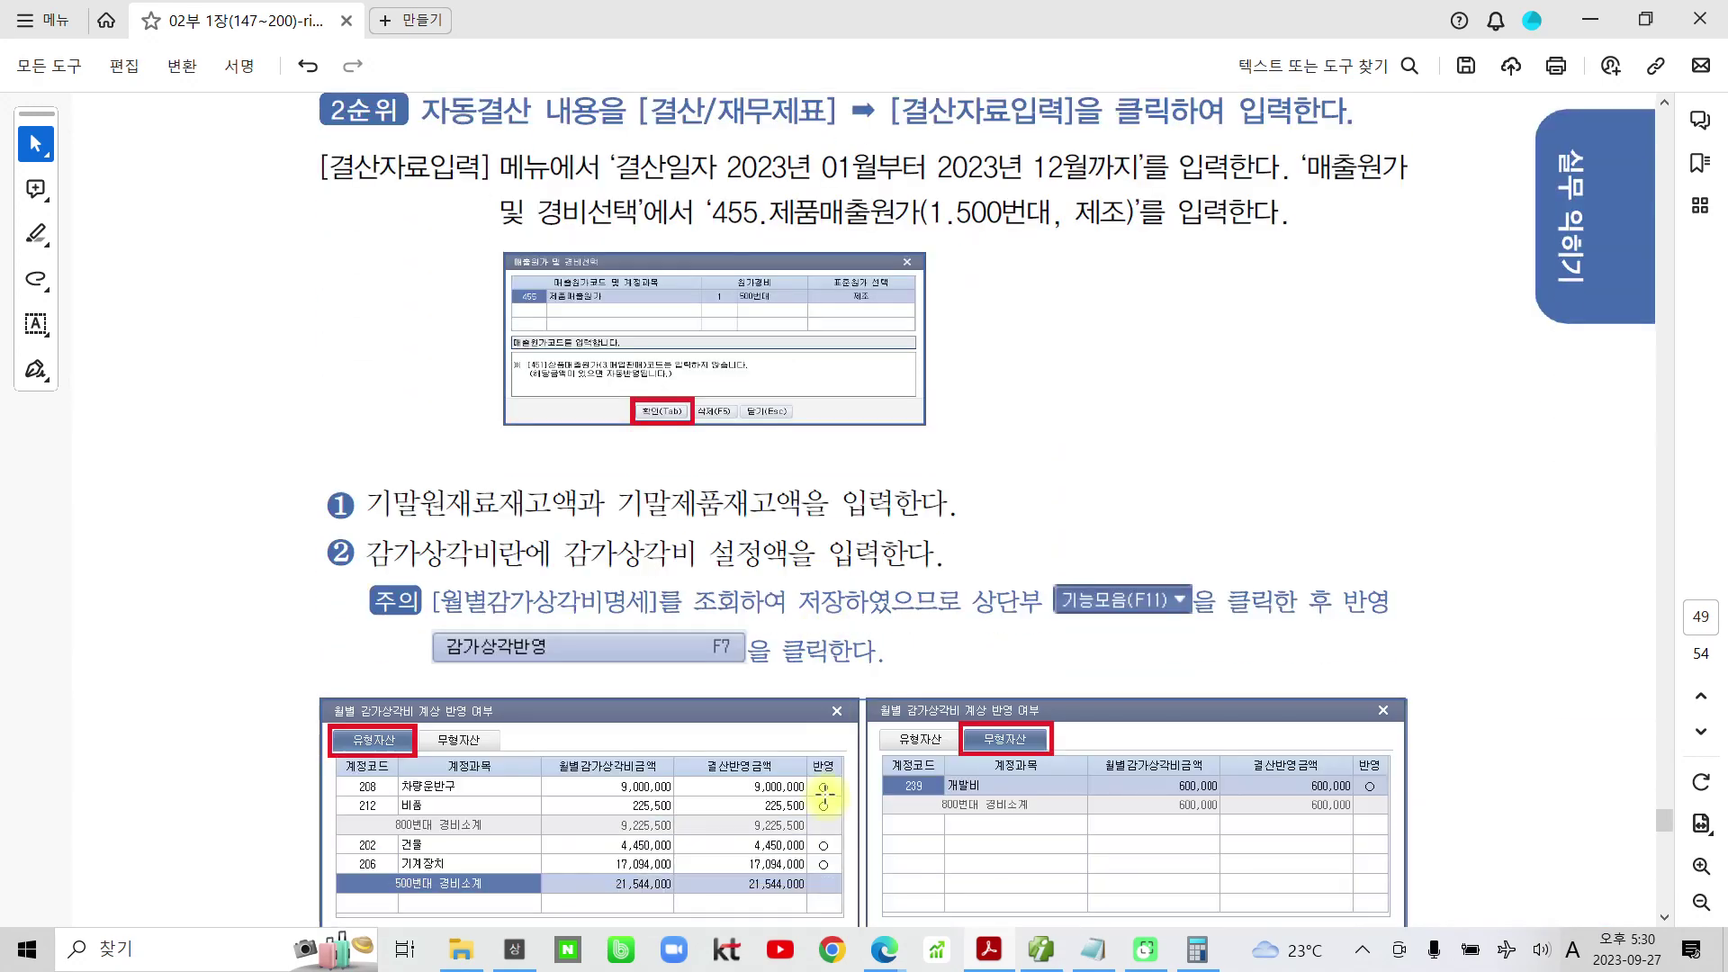
scroll(829, 796, down, 10)
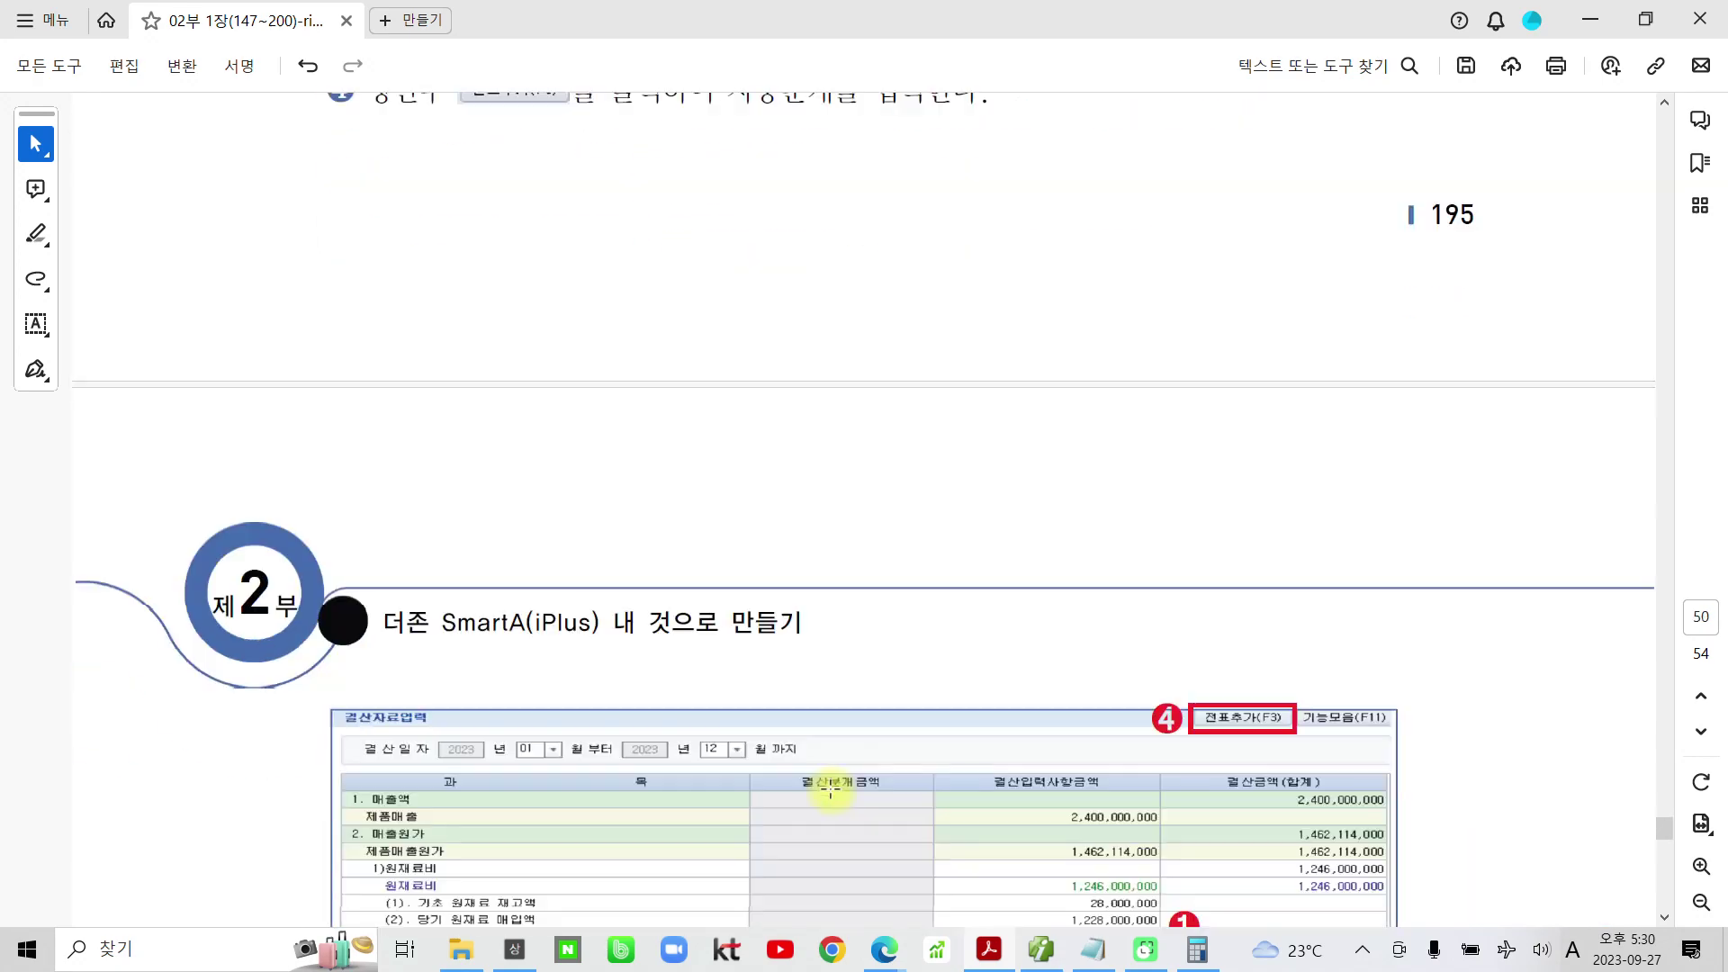
scroll(833, 788, down, 10)
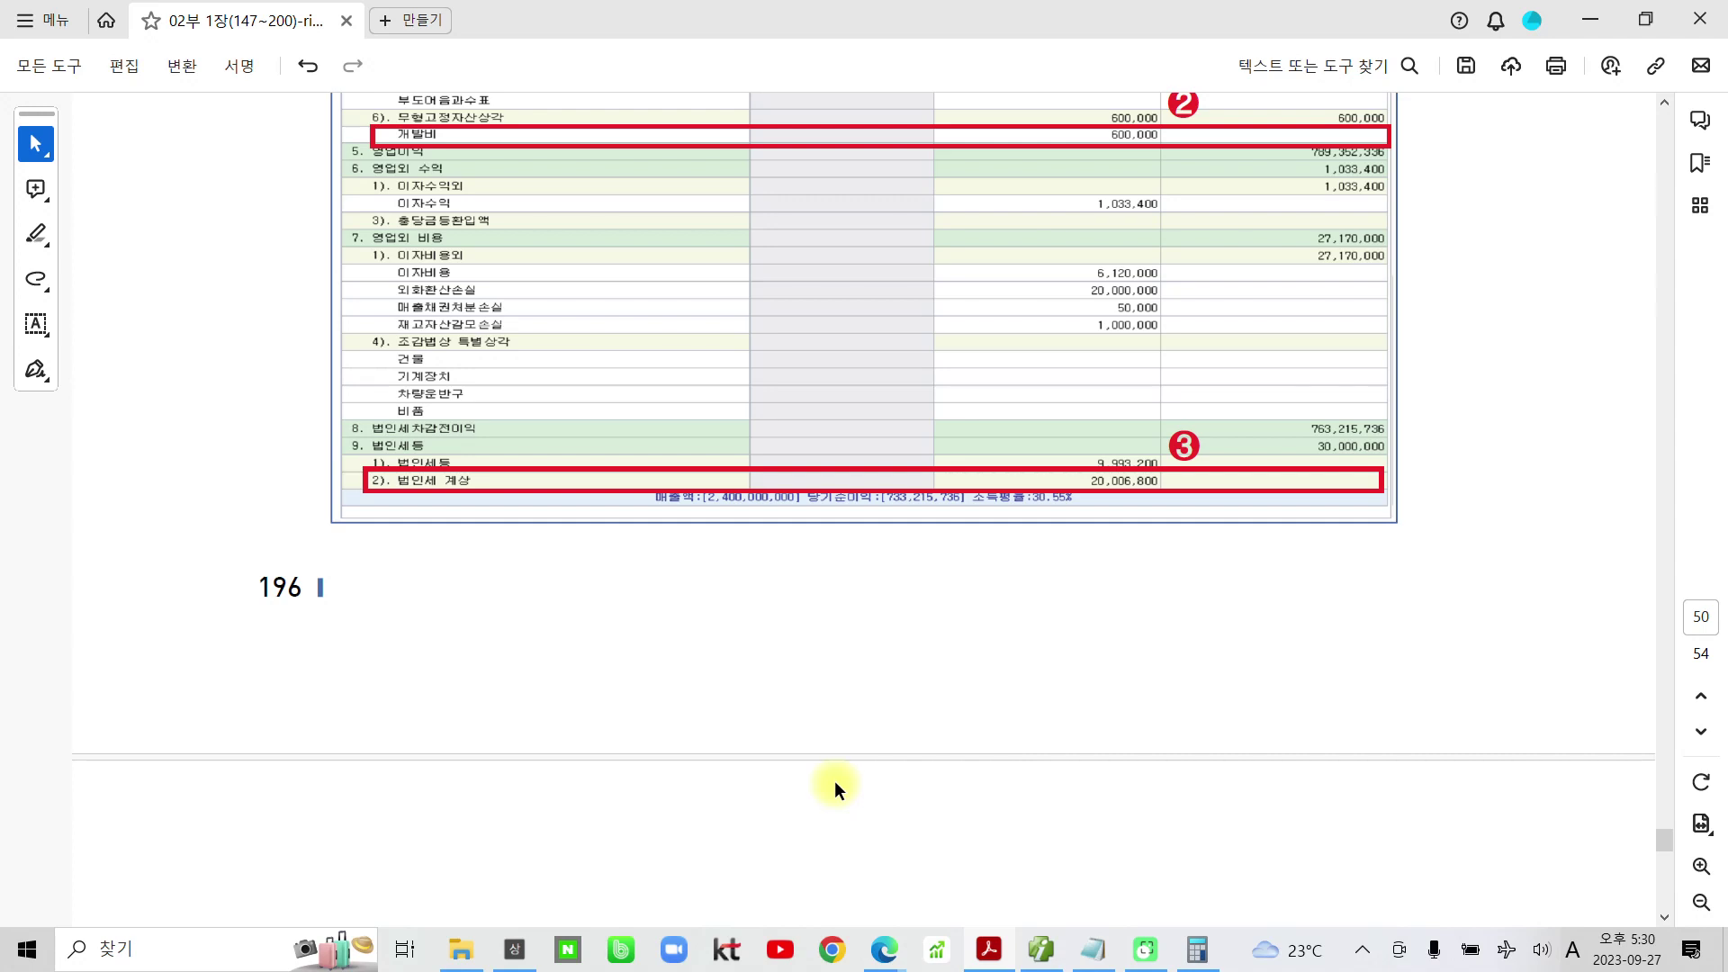
scroll(835, 780, down, 12)
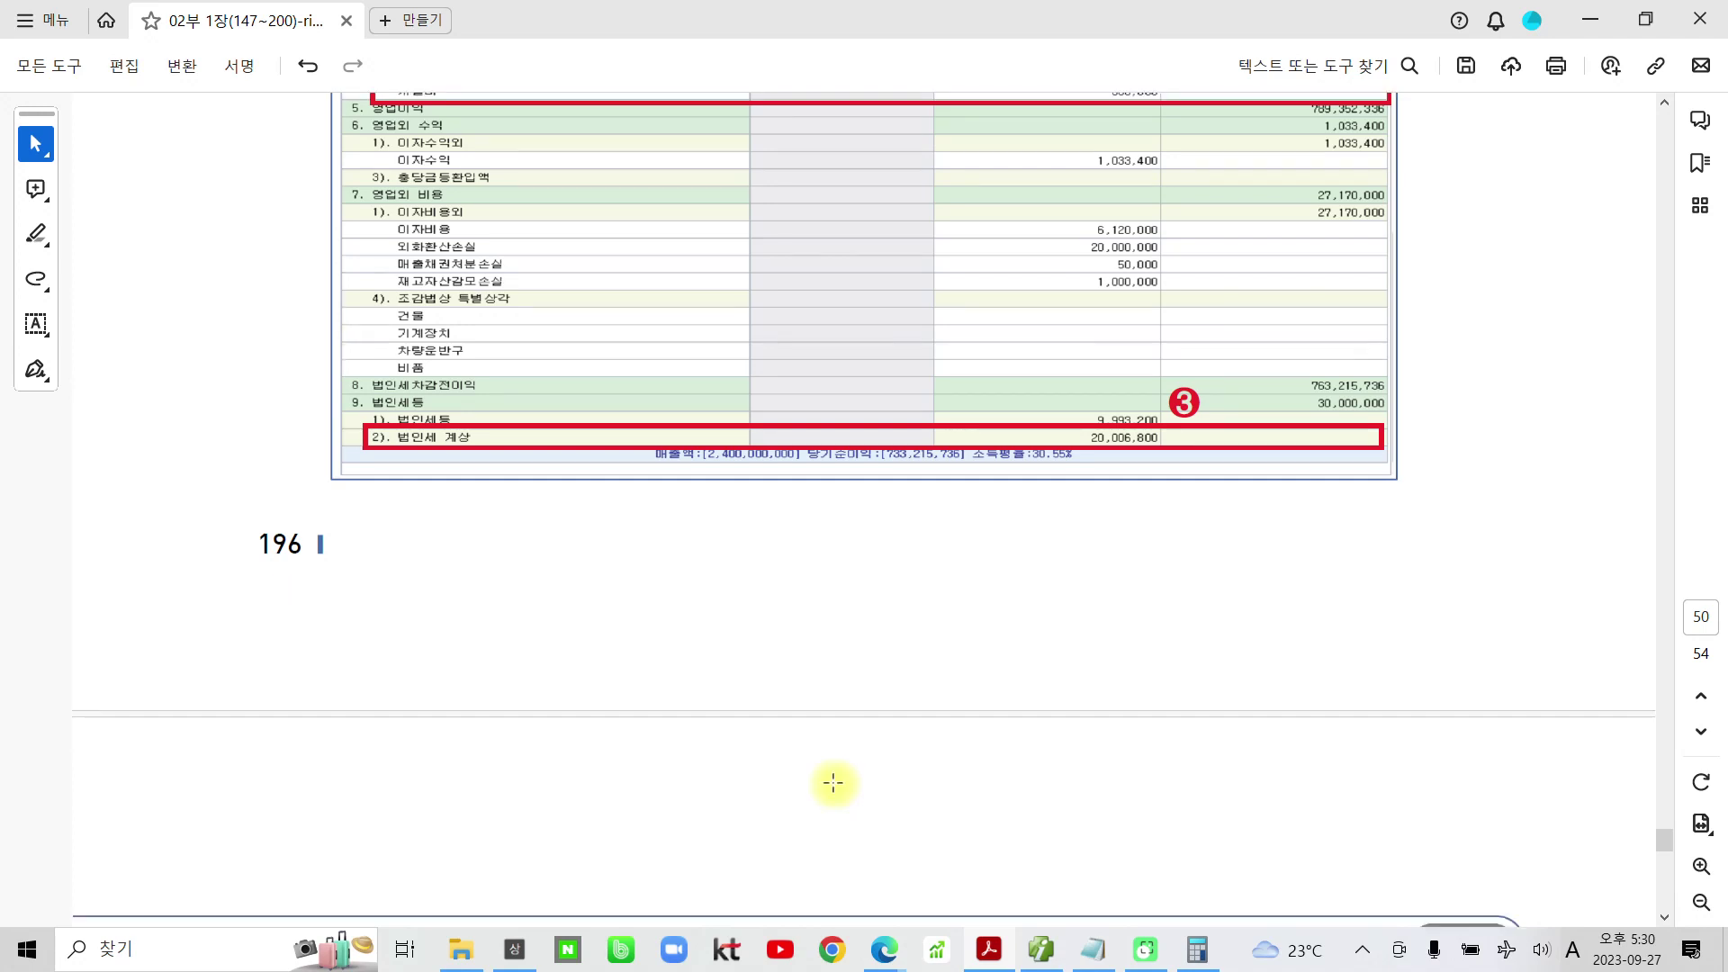
scroll(829, 790, down, 16)
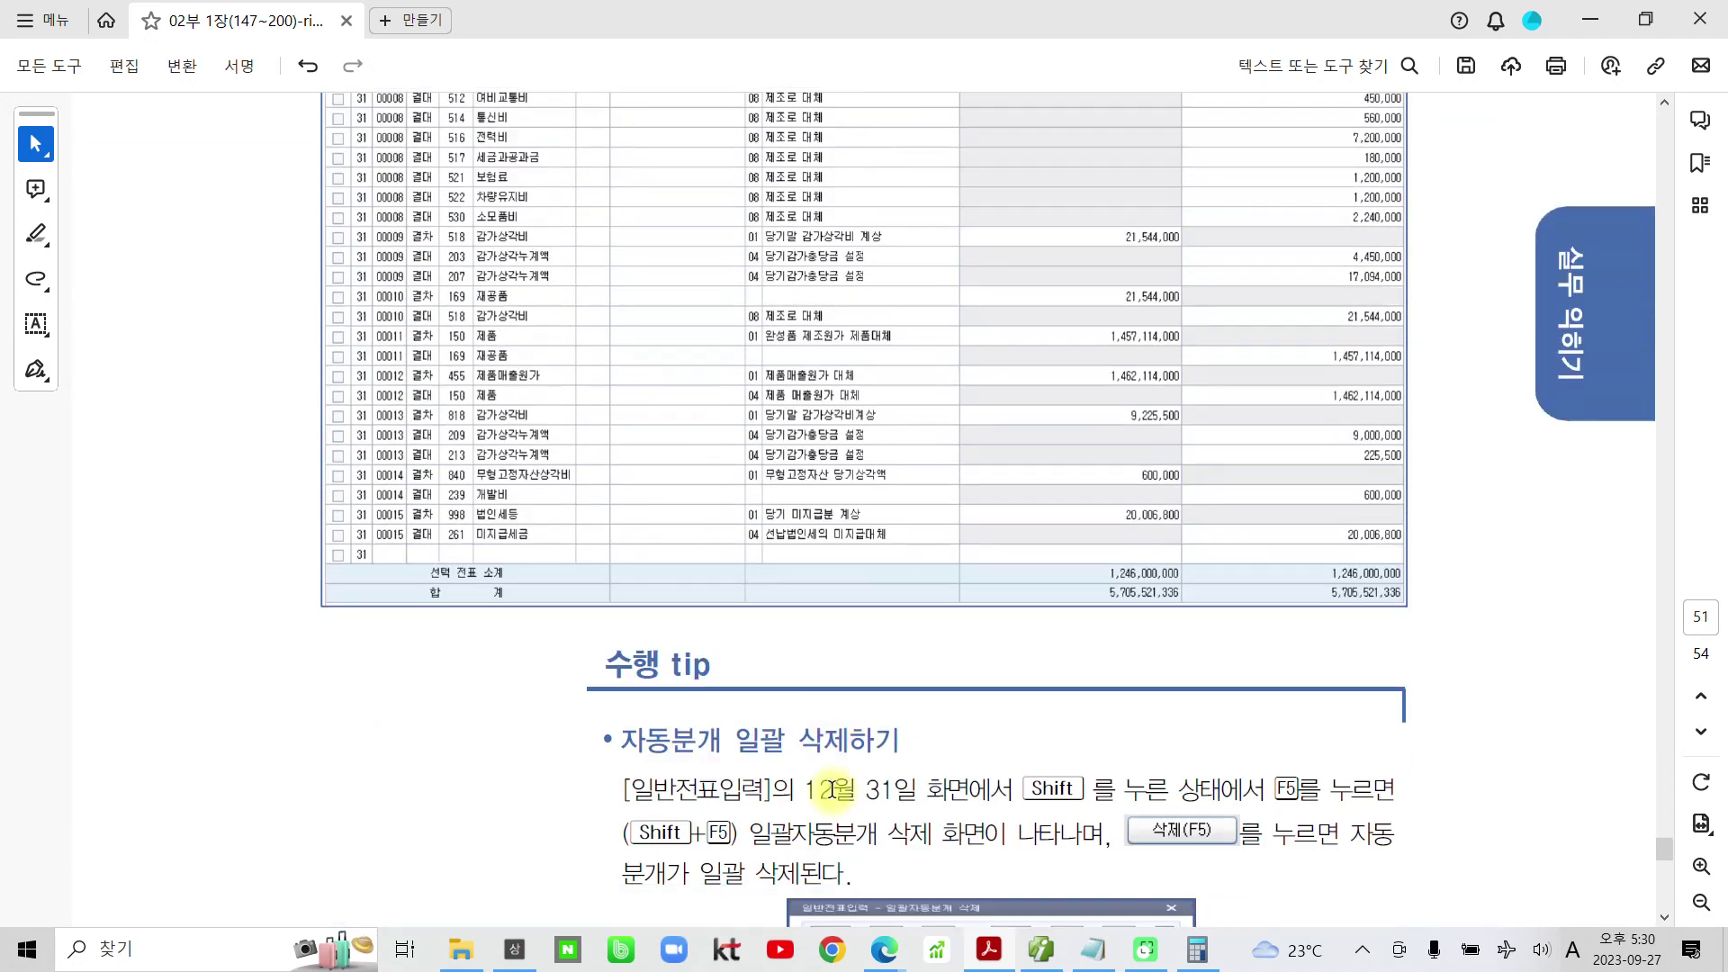
scroll(835, 801, down, 10)
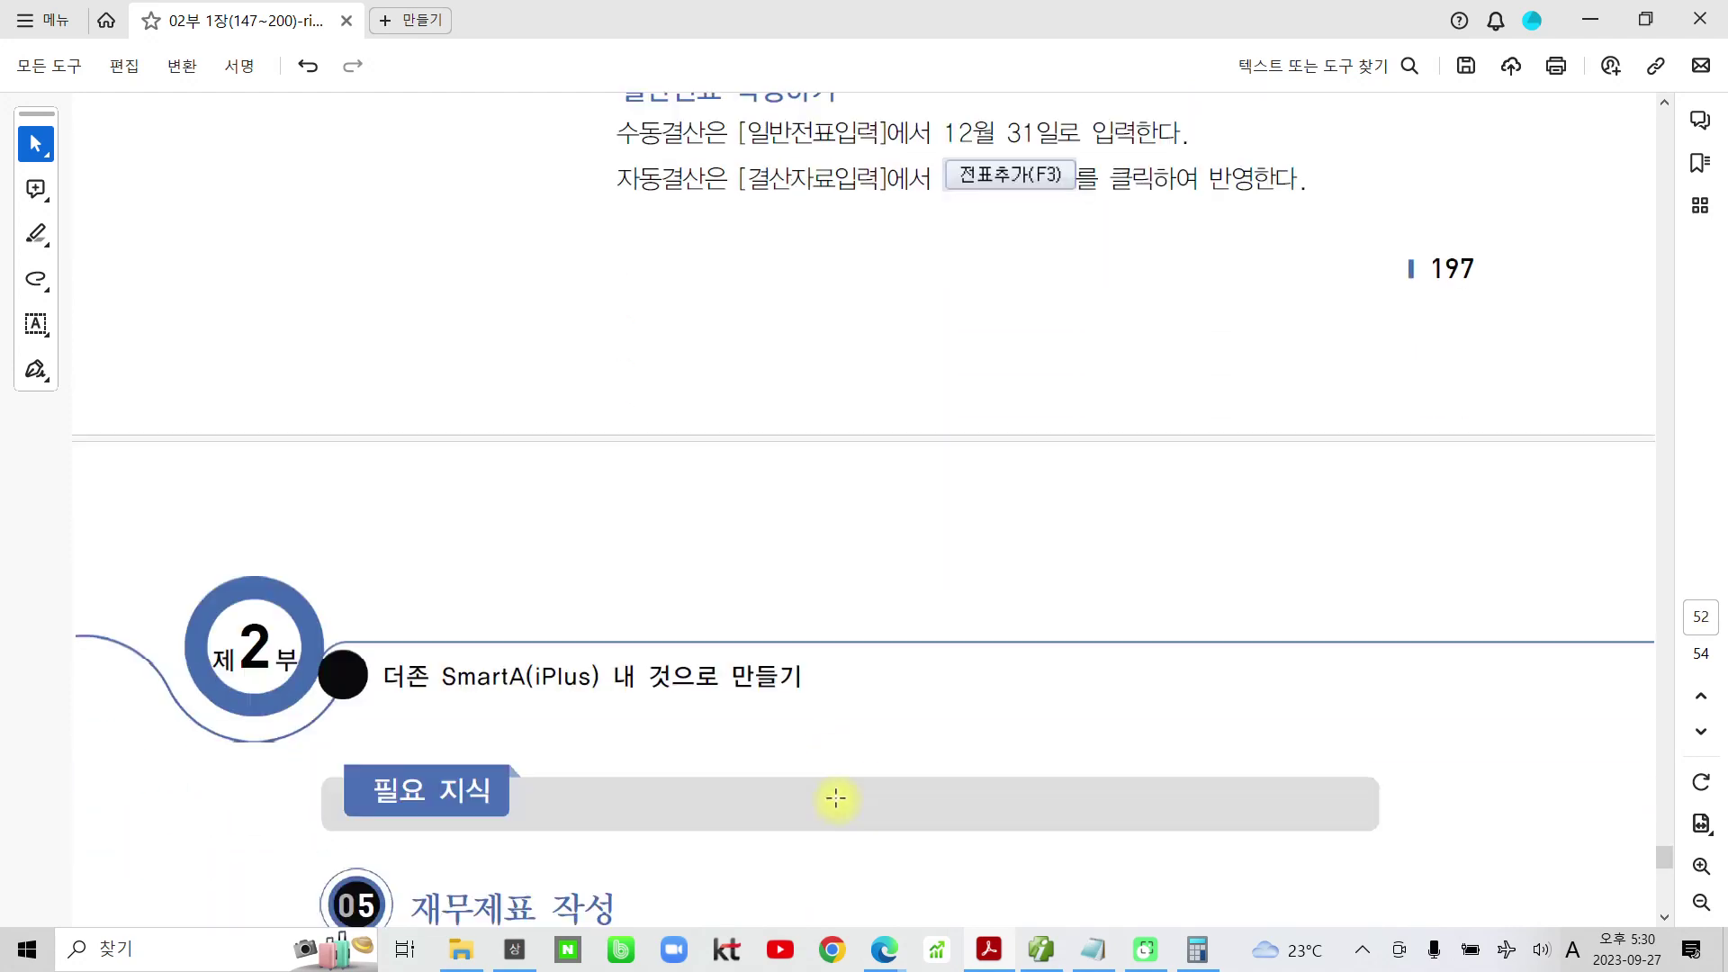
scroll(836, 799, down, 2)
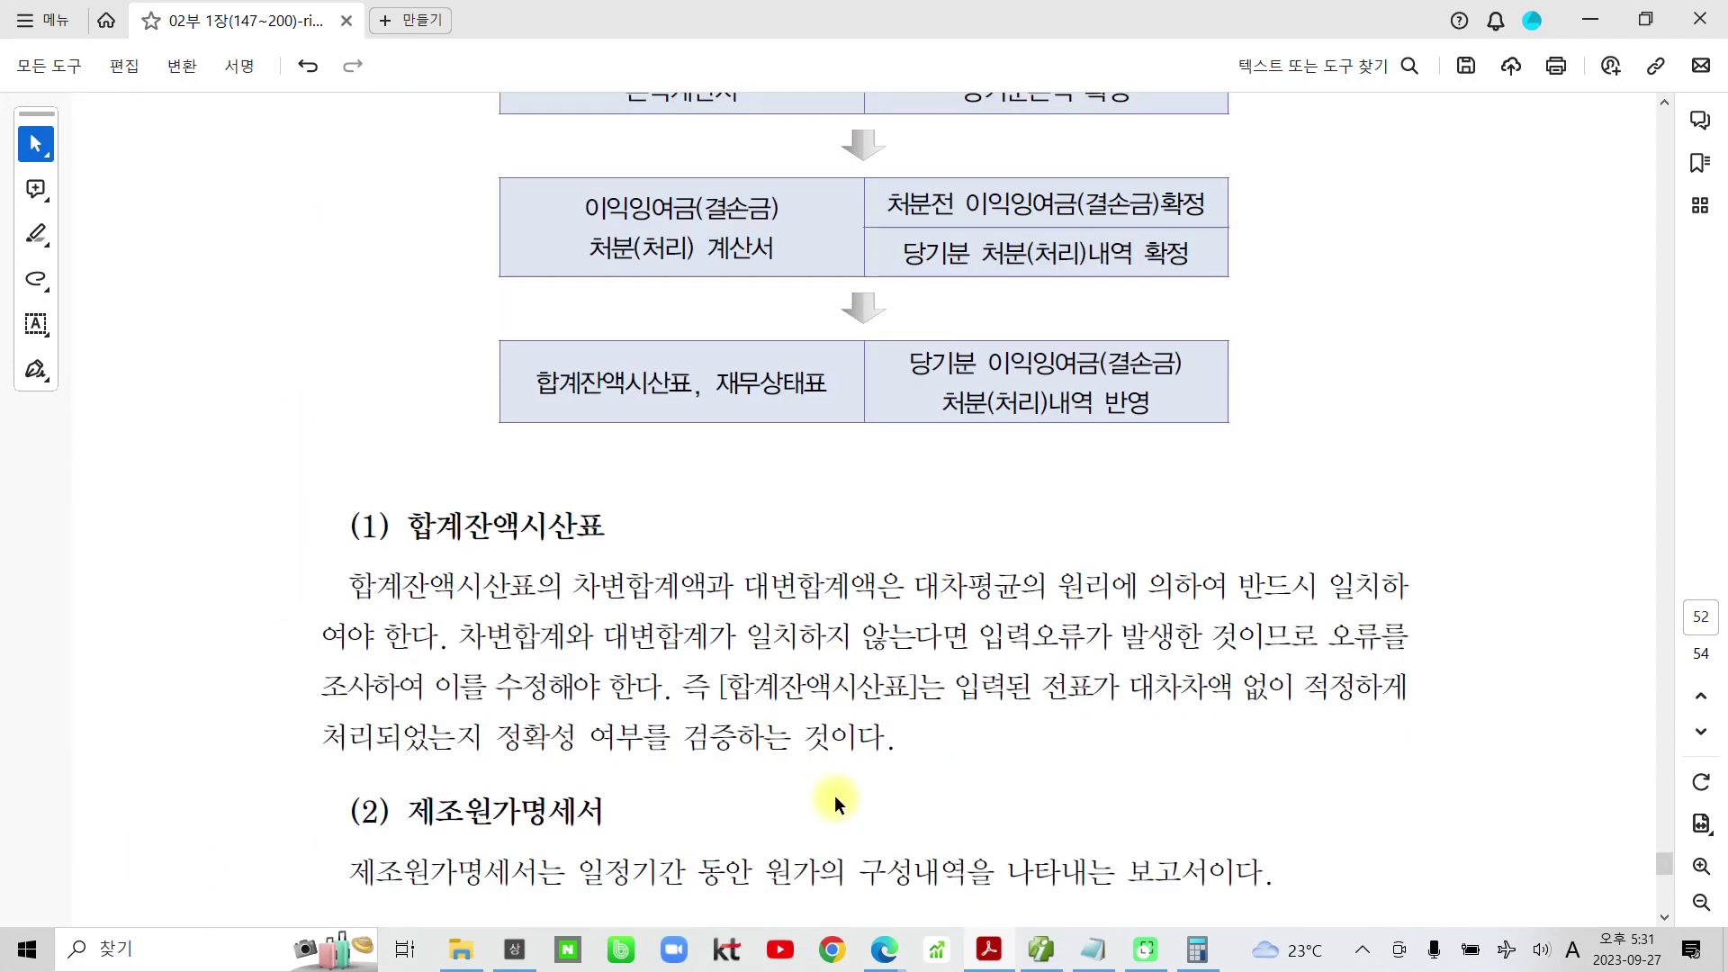
scroll(834, 796, up, 7)
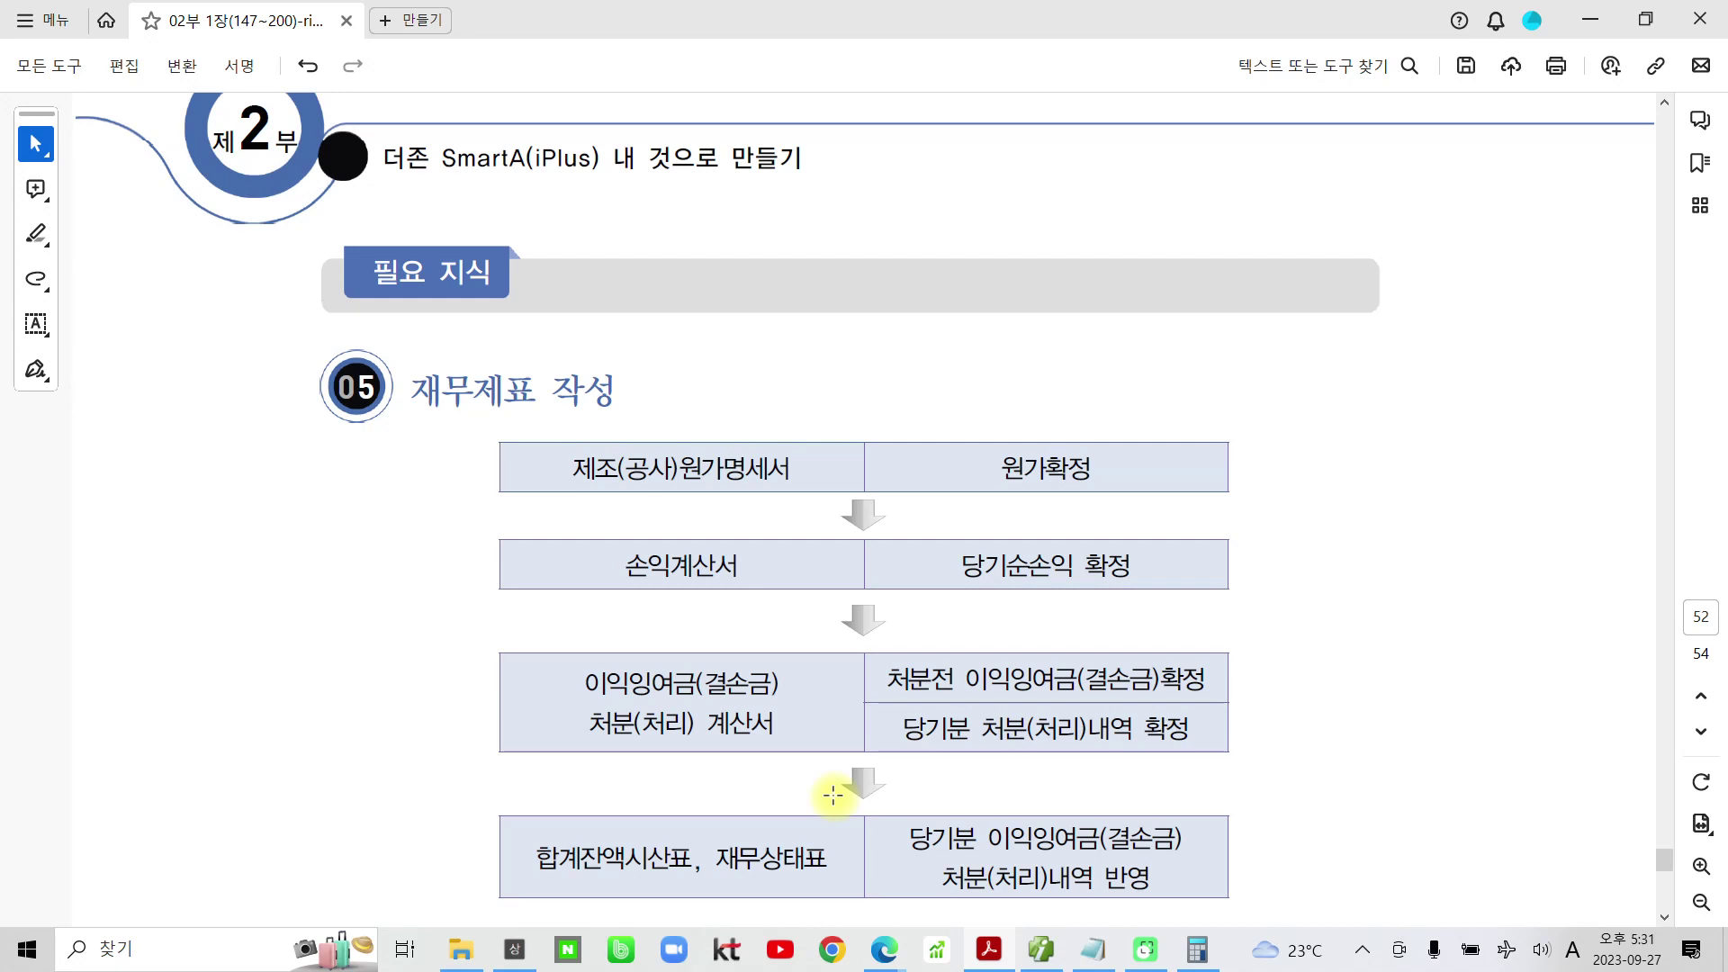
scroll(834, 795, down, 5)
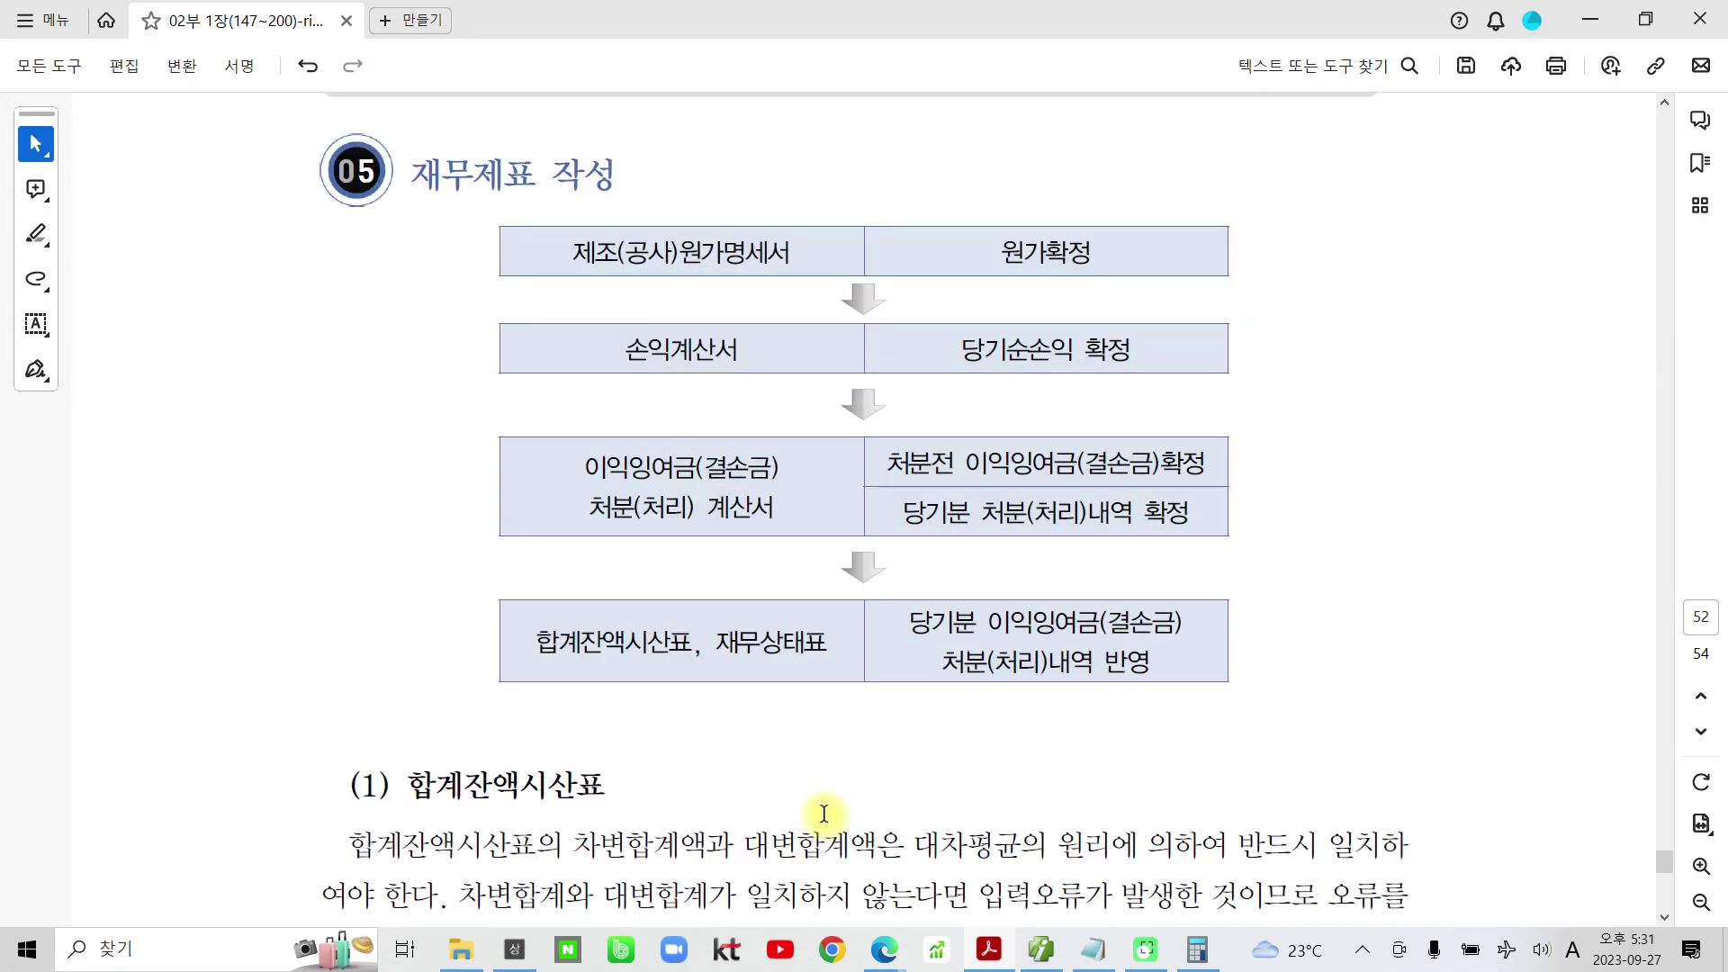
scroll(826, 837, down, 9)
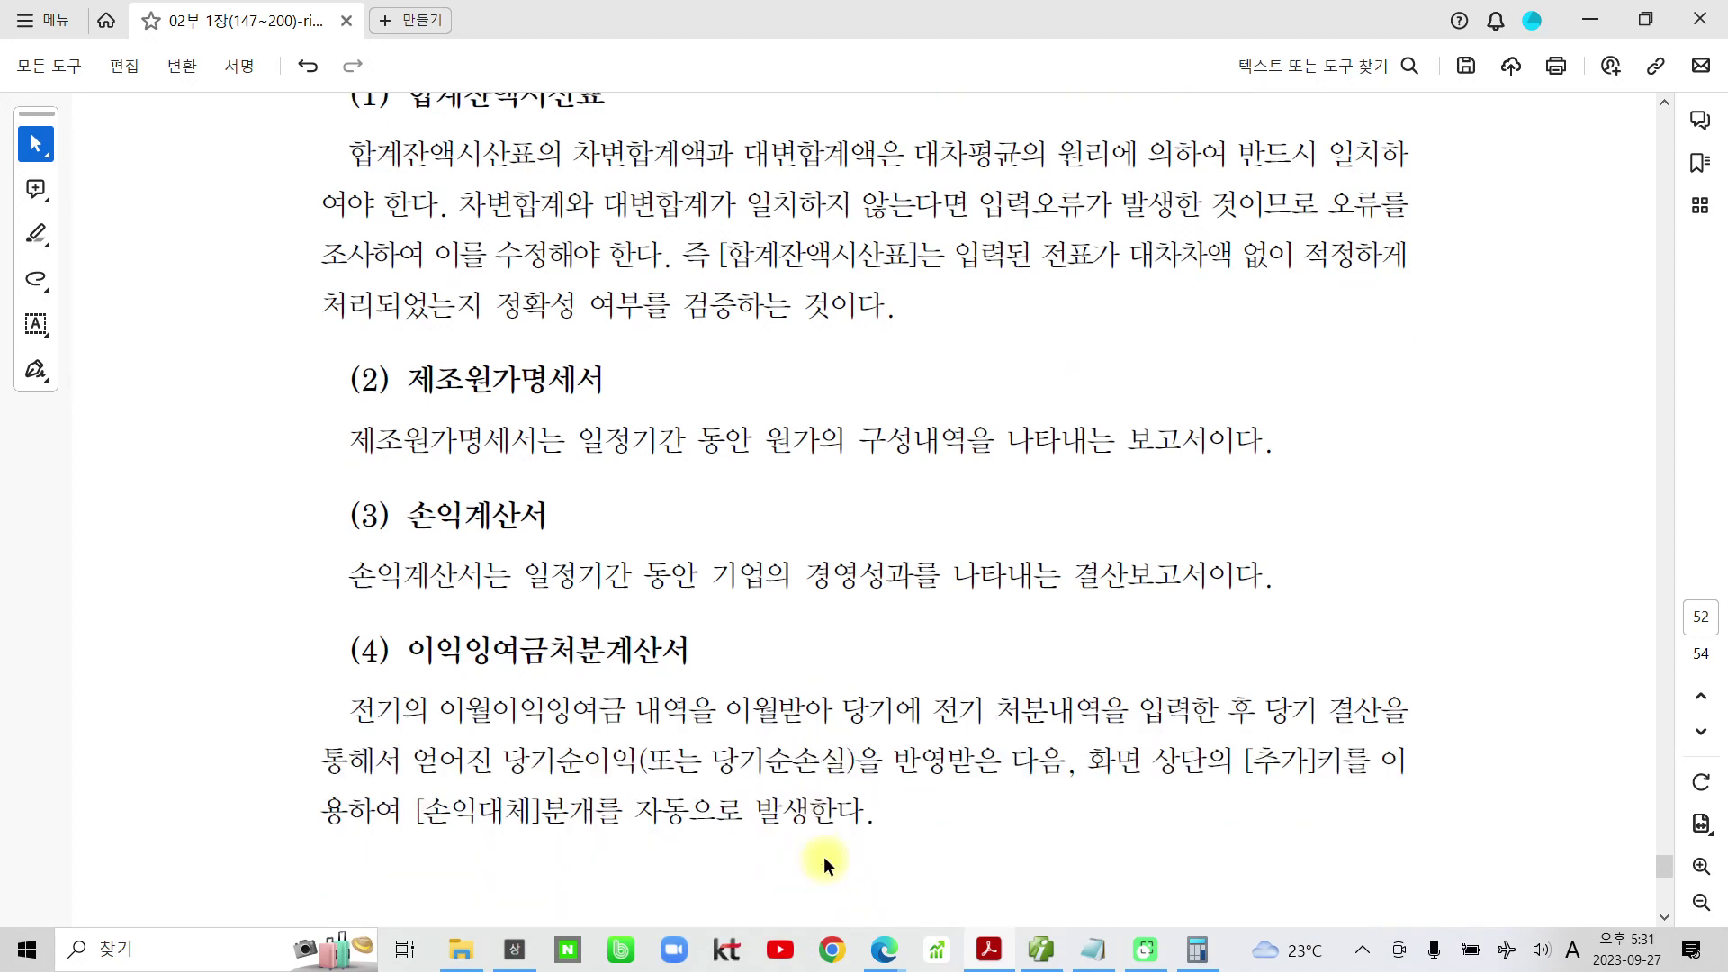
Highlight the 수행과제 heading 이익잉여금처분계산서 작성하기 on the page after the 재무제표 작성 overview
scroll(835, 840, down, 6)
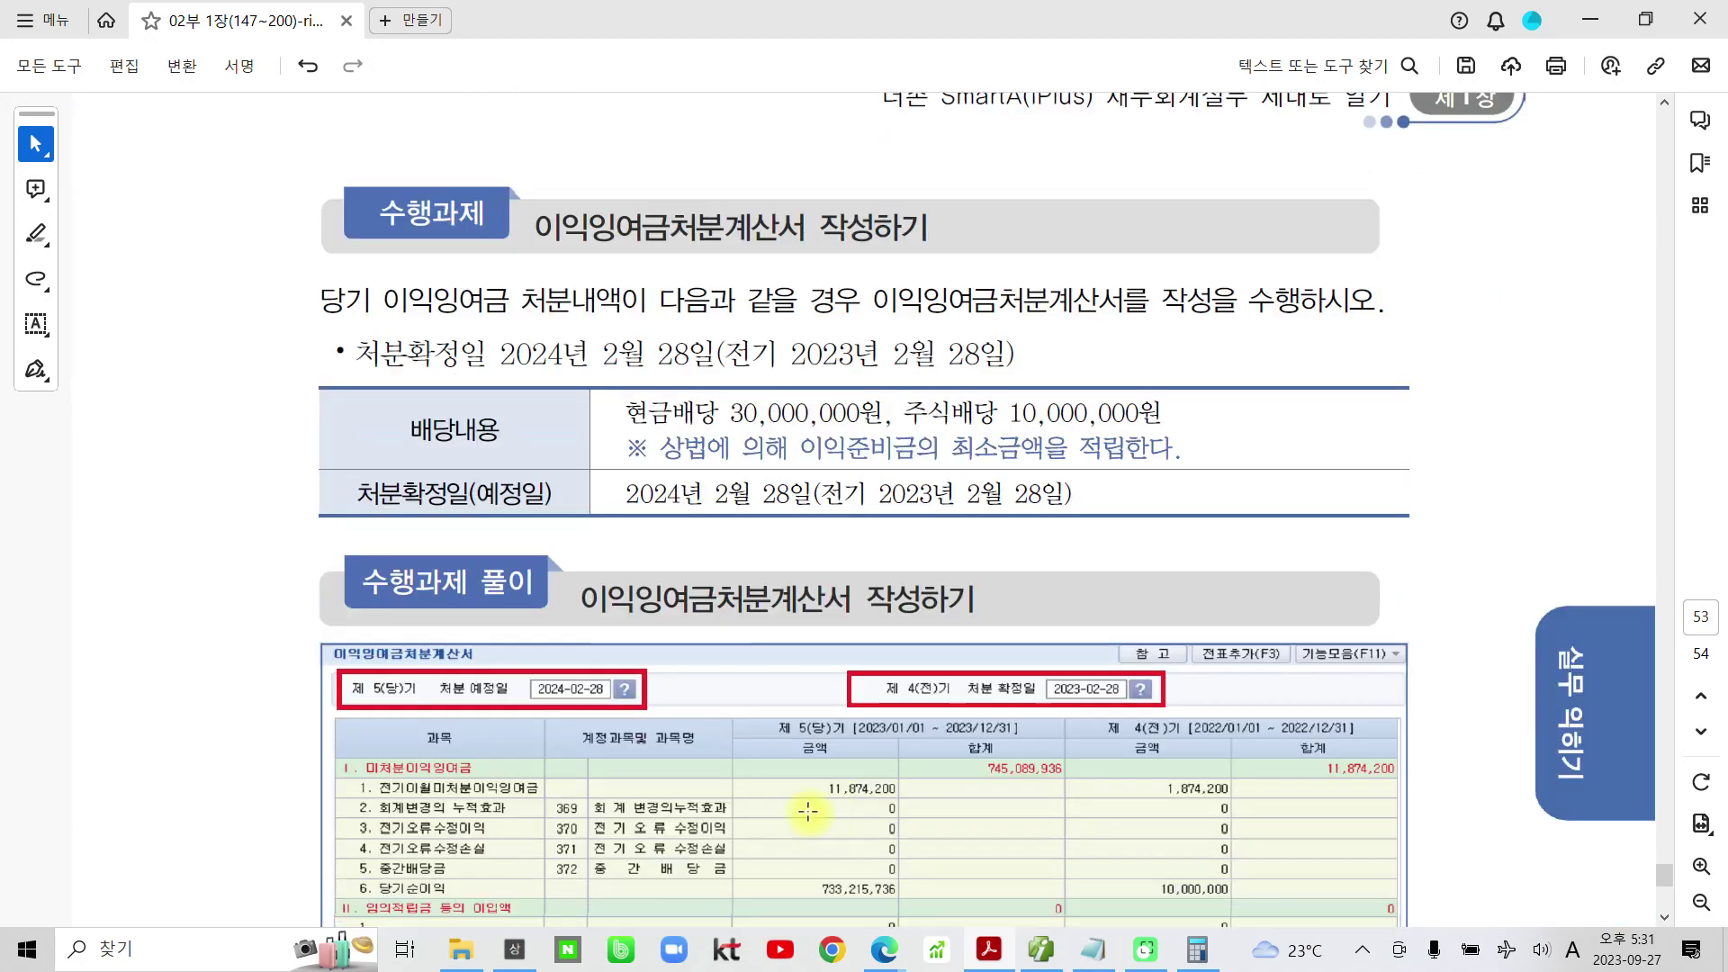
drag(537, 232, 928, 232)
click(913, 189)
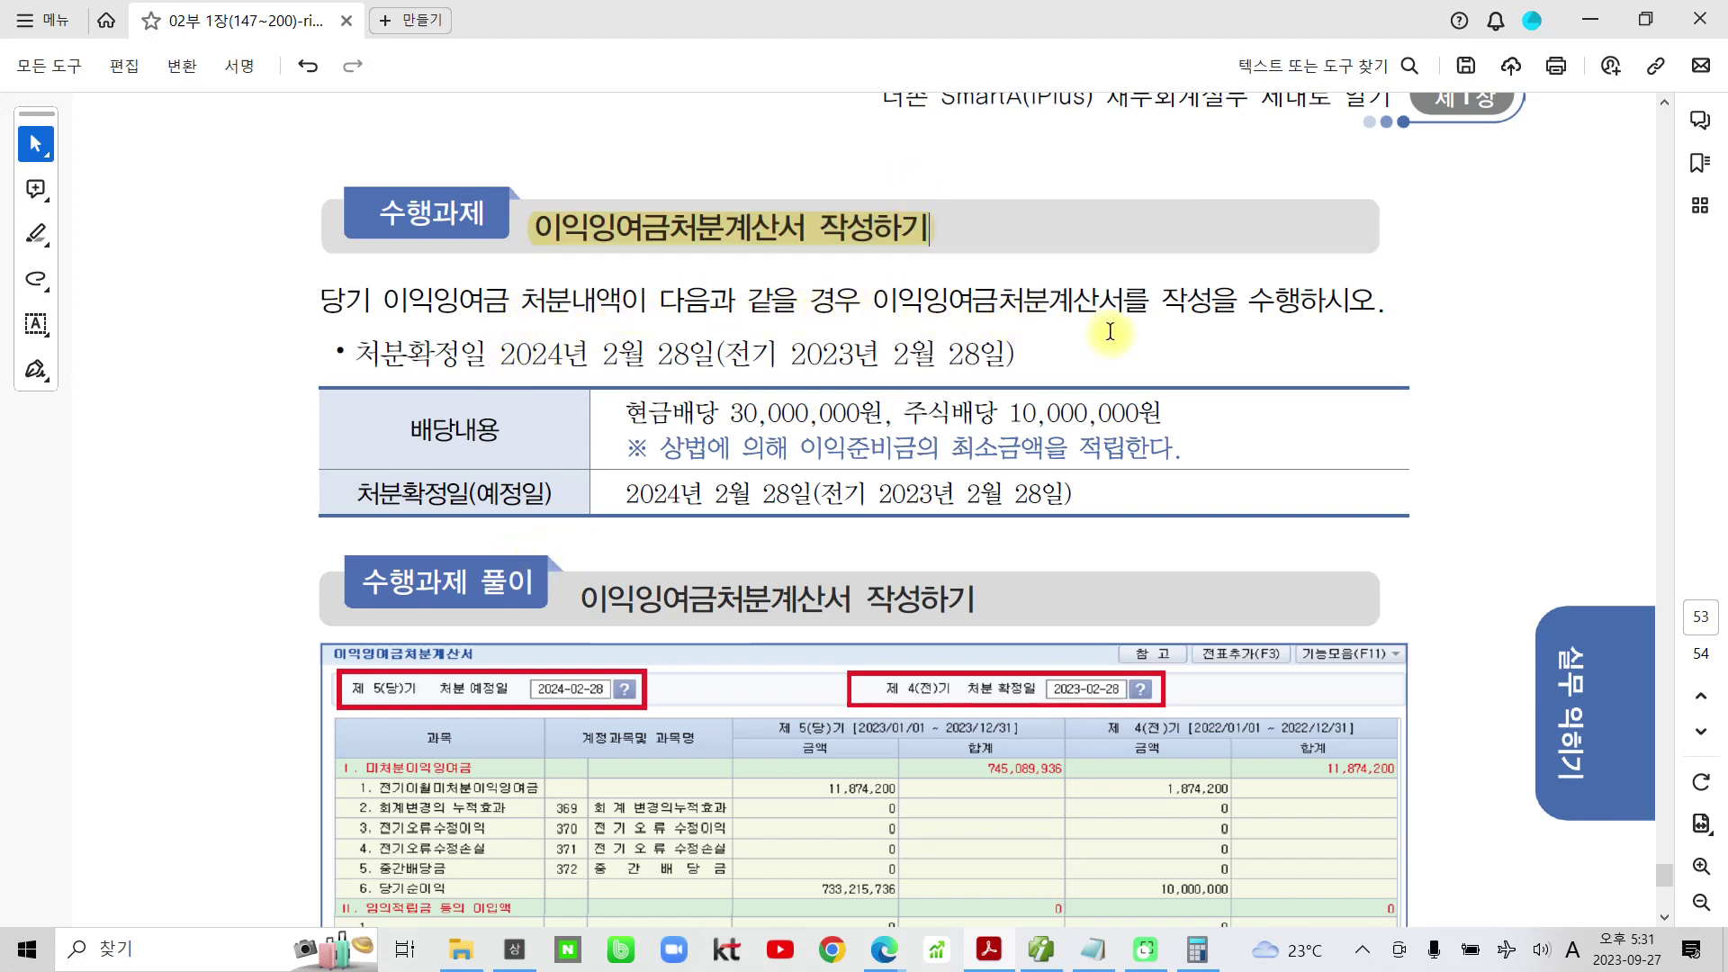
Highlight the 처분확정일 dates 2024년 2월 28일 and 2023년 2월 28일 in the 이익잉여금처분계산서 exercise
click(494, 358)
drag(494, 358, 716, 356)
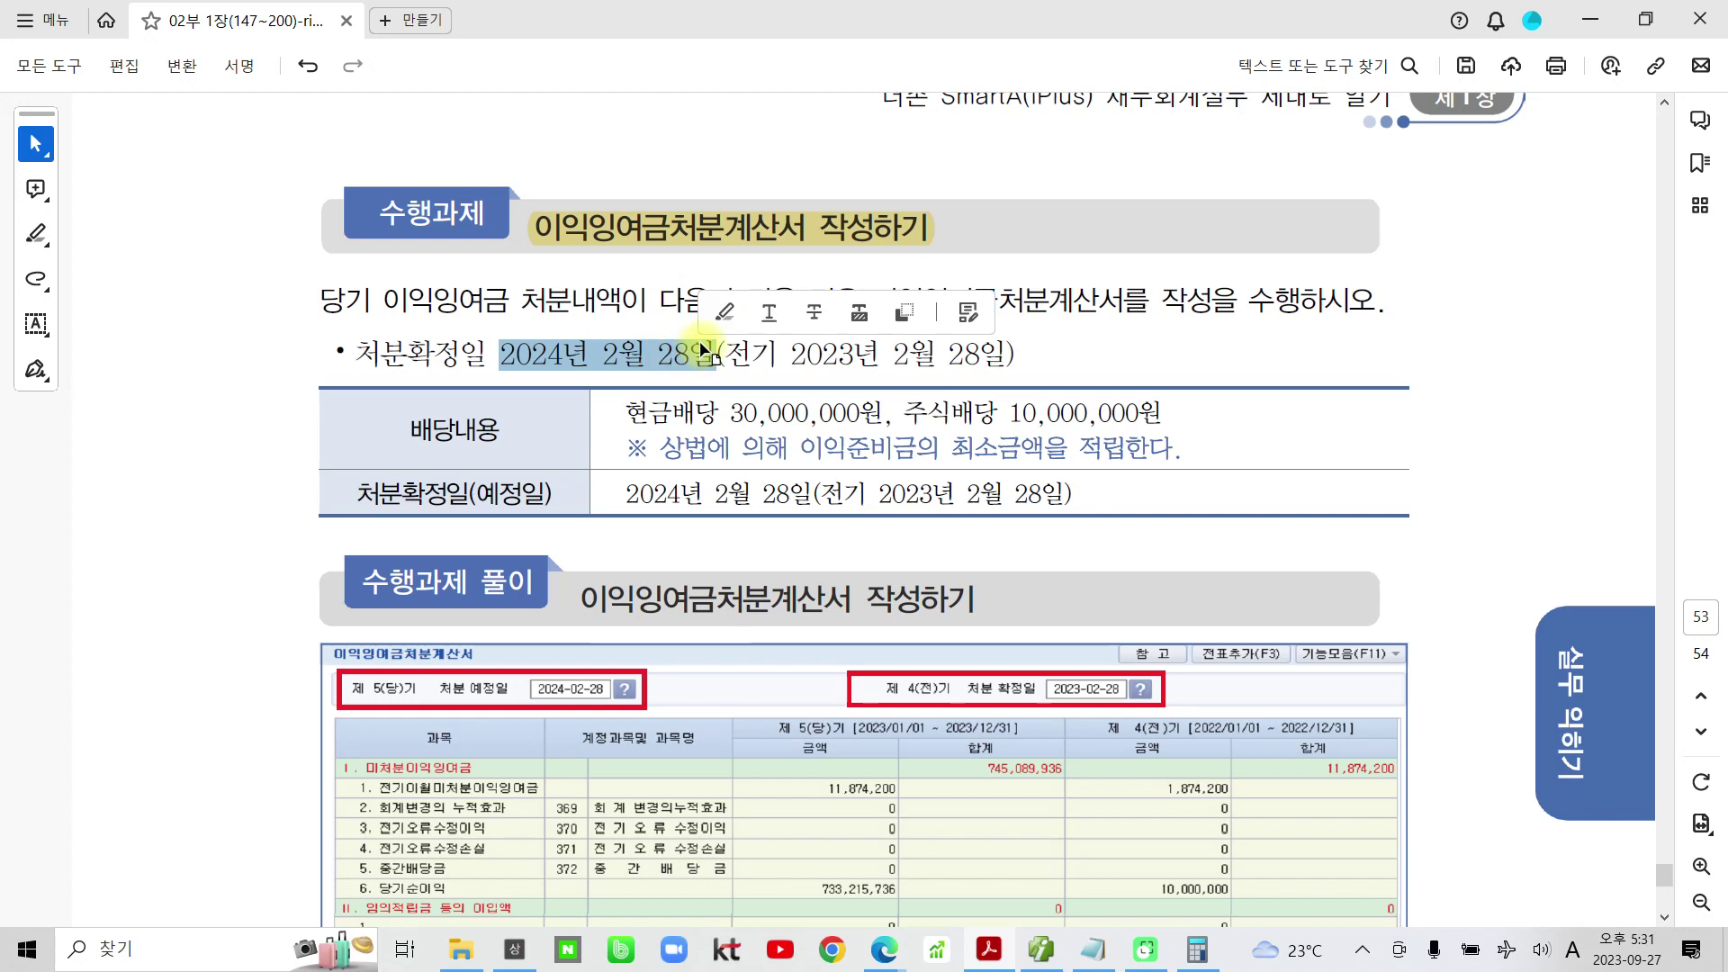
click(718, 306)
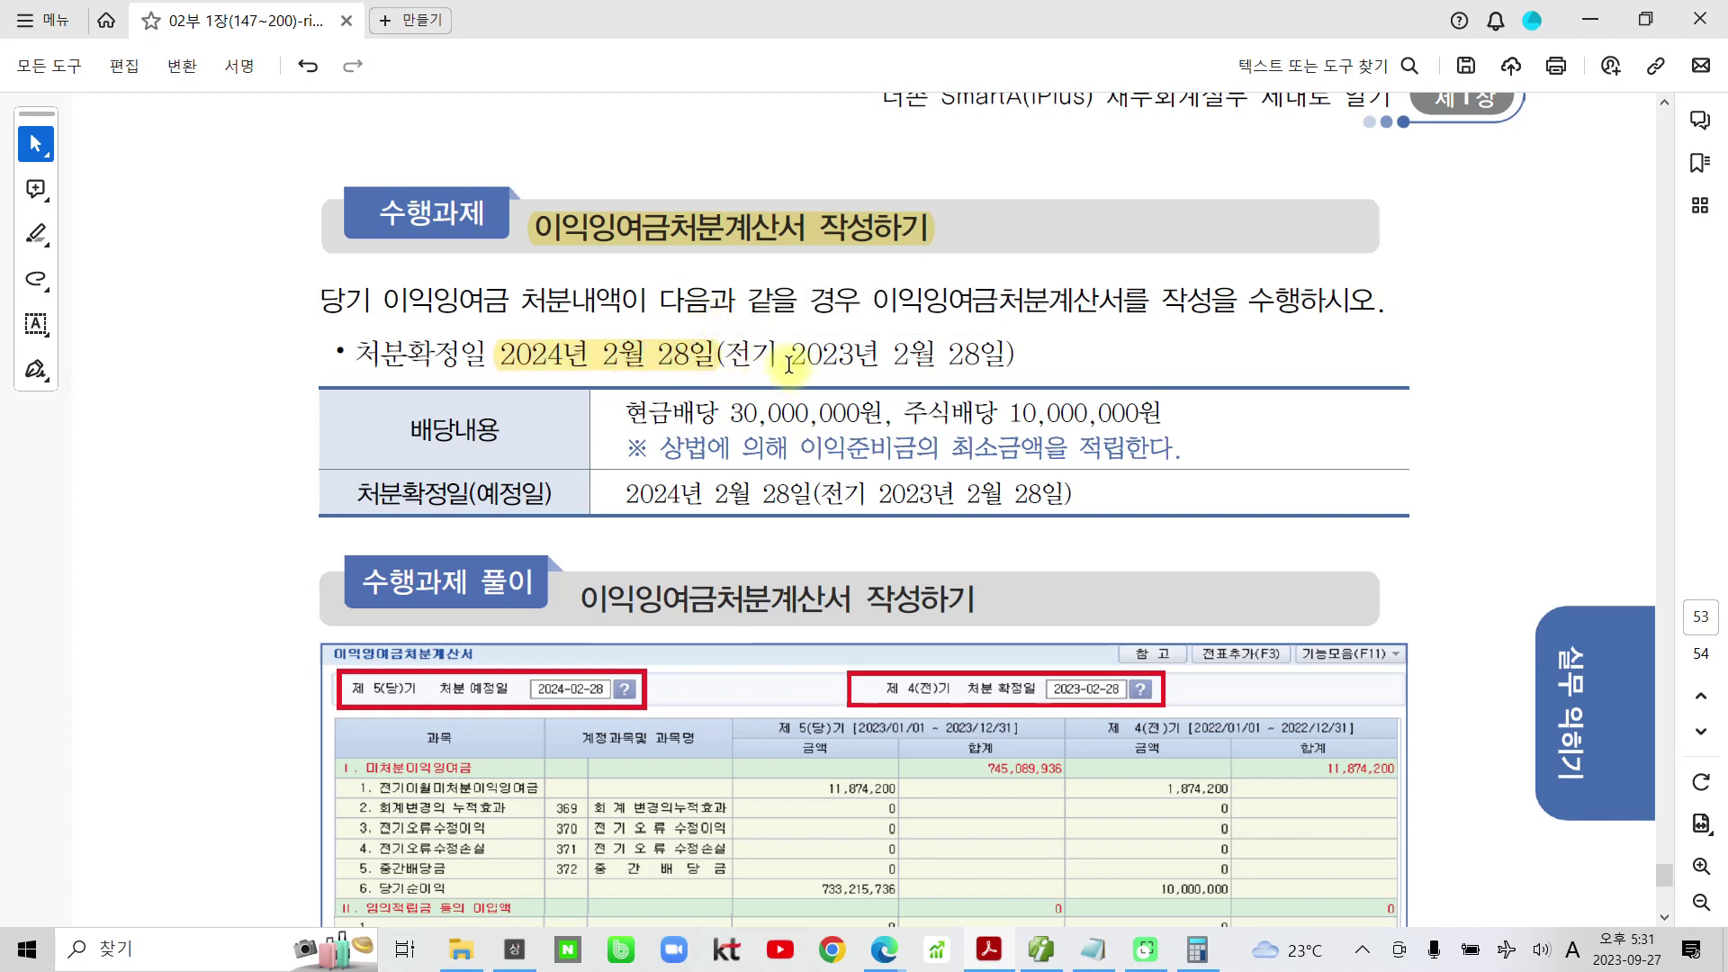
drag(790, 357, 1003, 356)
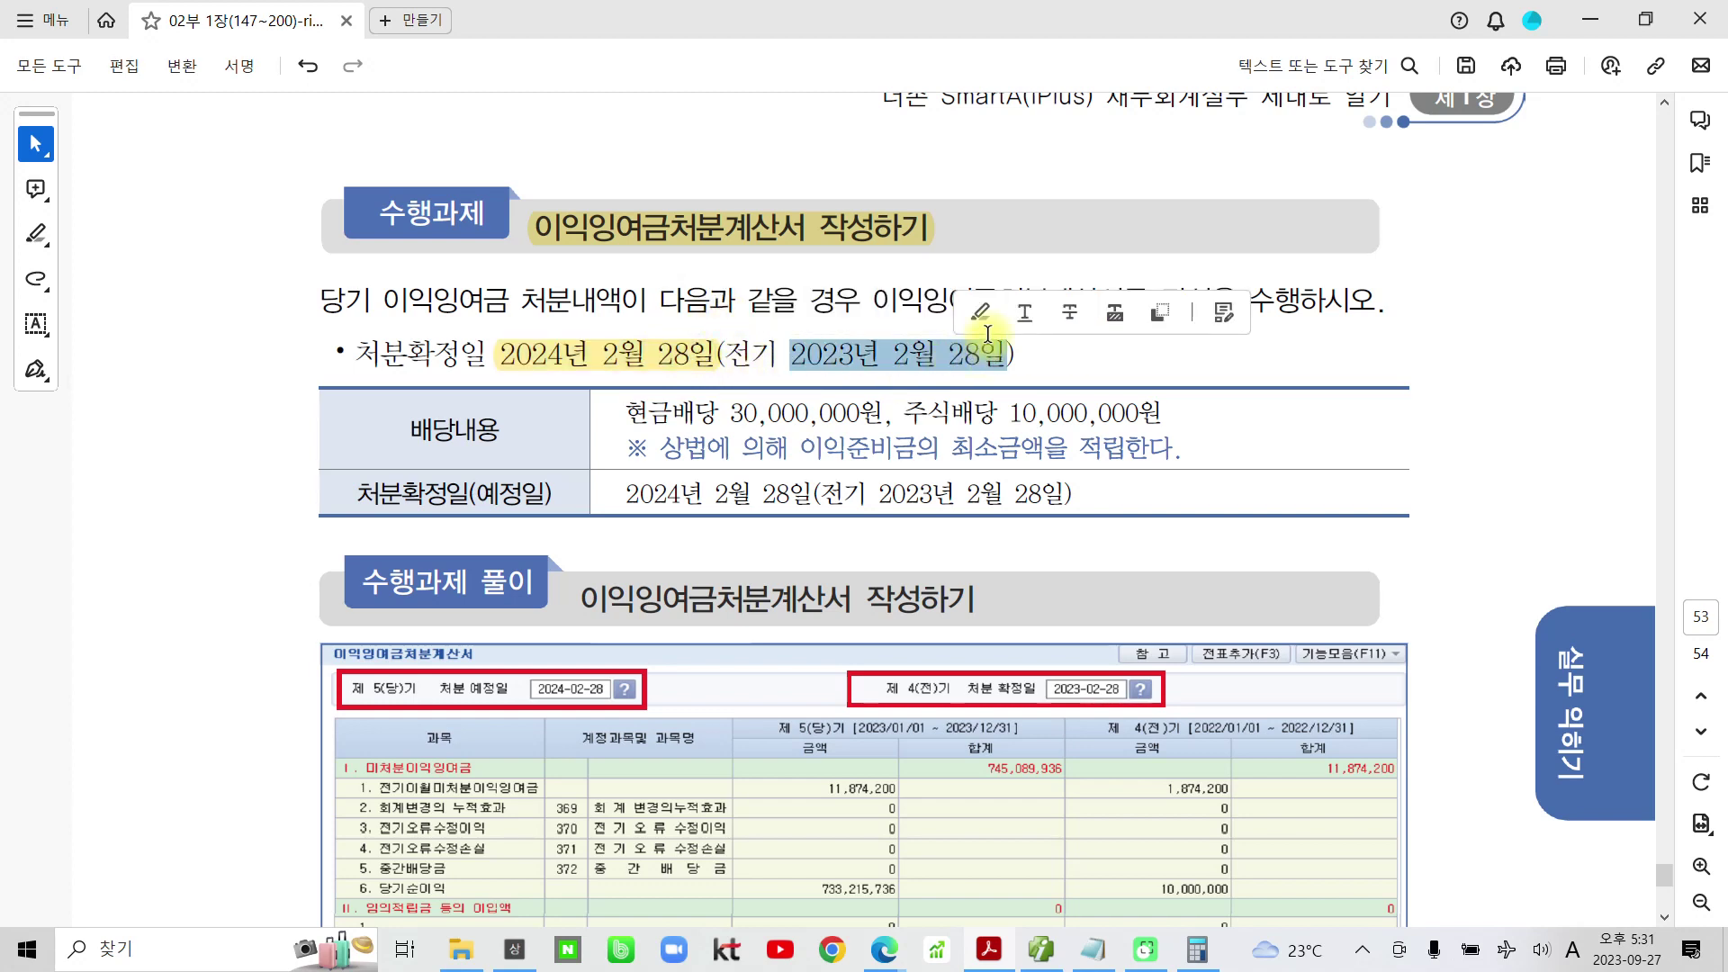
click(980, 316)
Circle 합계잔액시산표, 대차차액 없이, 제조원가명세서 and 손익계산서 in red in the 재무제표 작성 section, and clear the temporary marks
scroll(491, 666, down, 4)
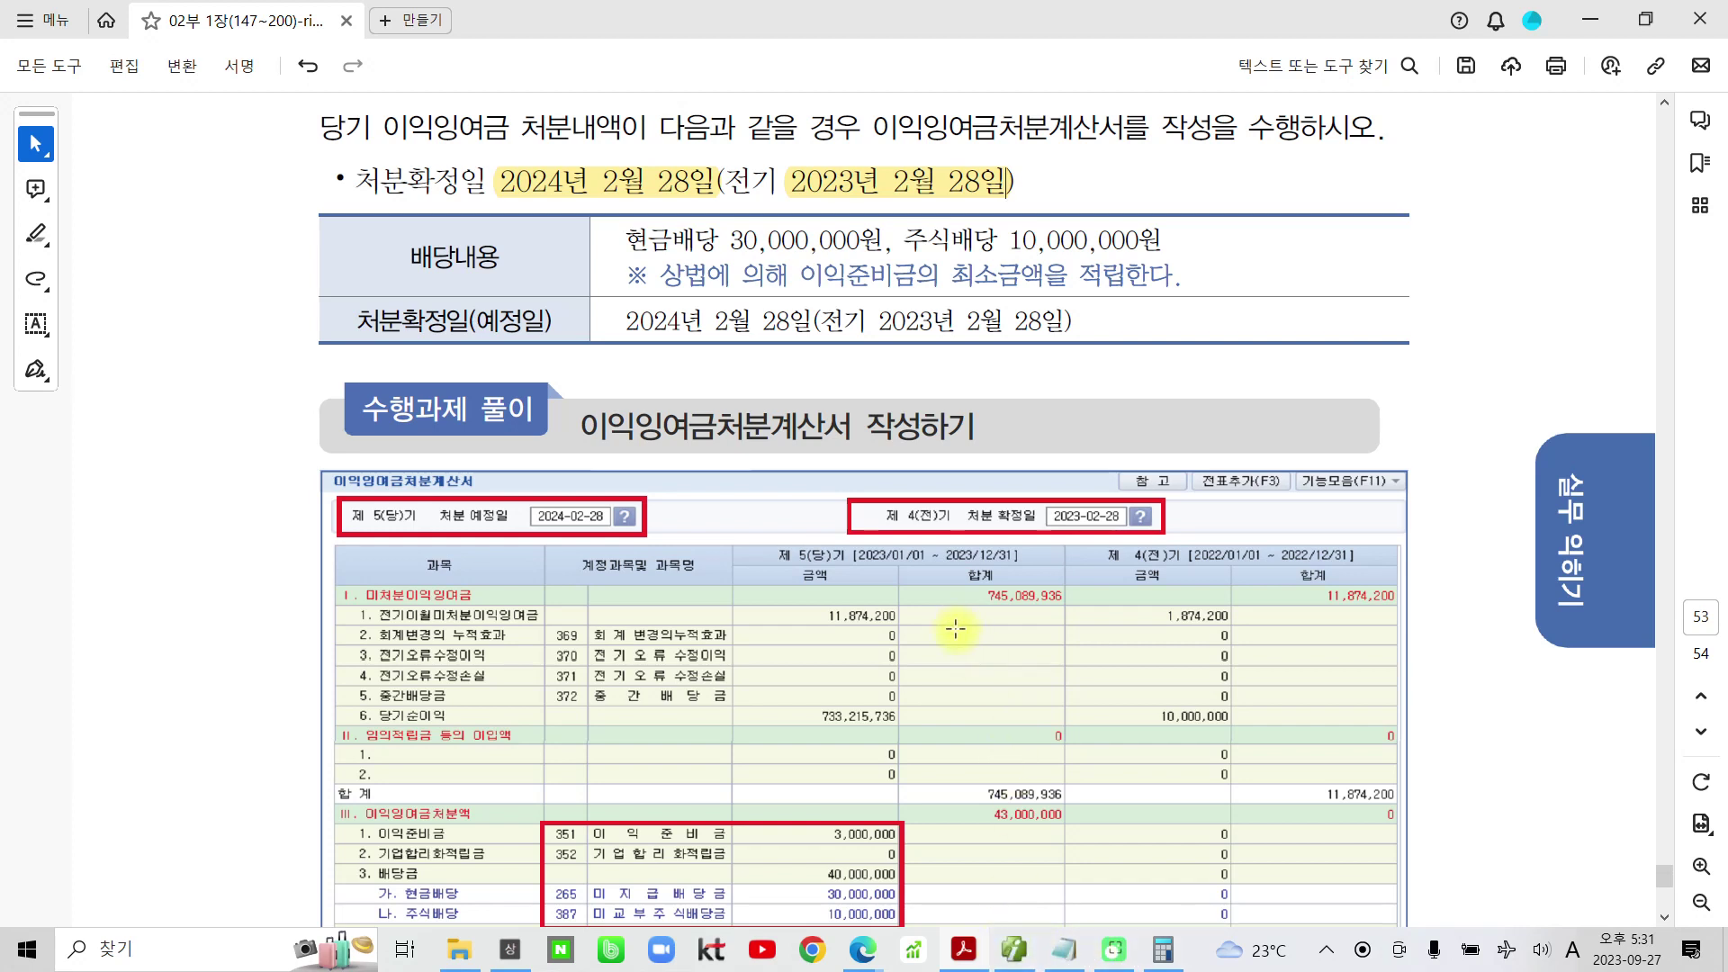
scroll(929, 662, up, 8)
scroll(927, 666, up, 10)
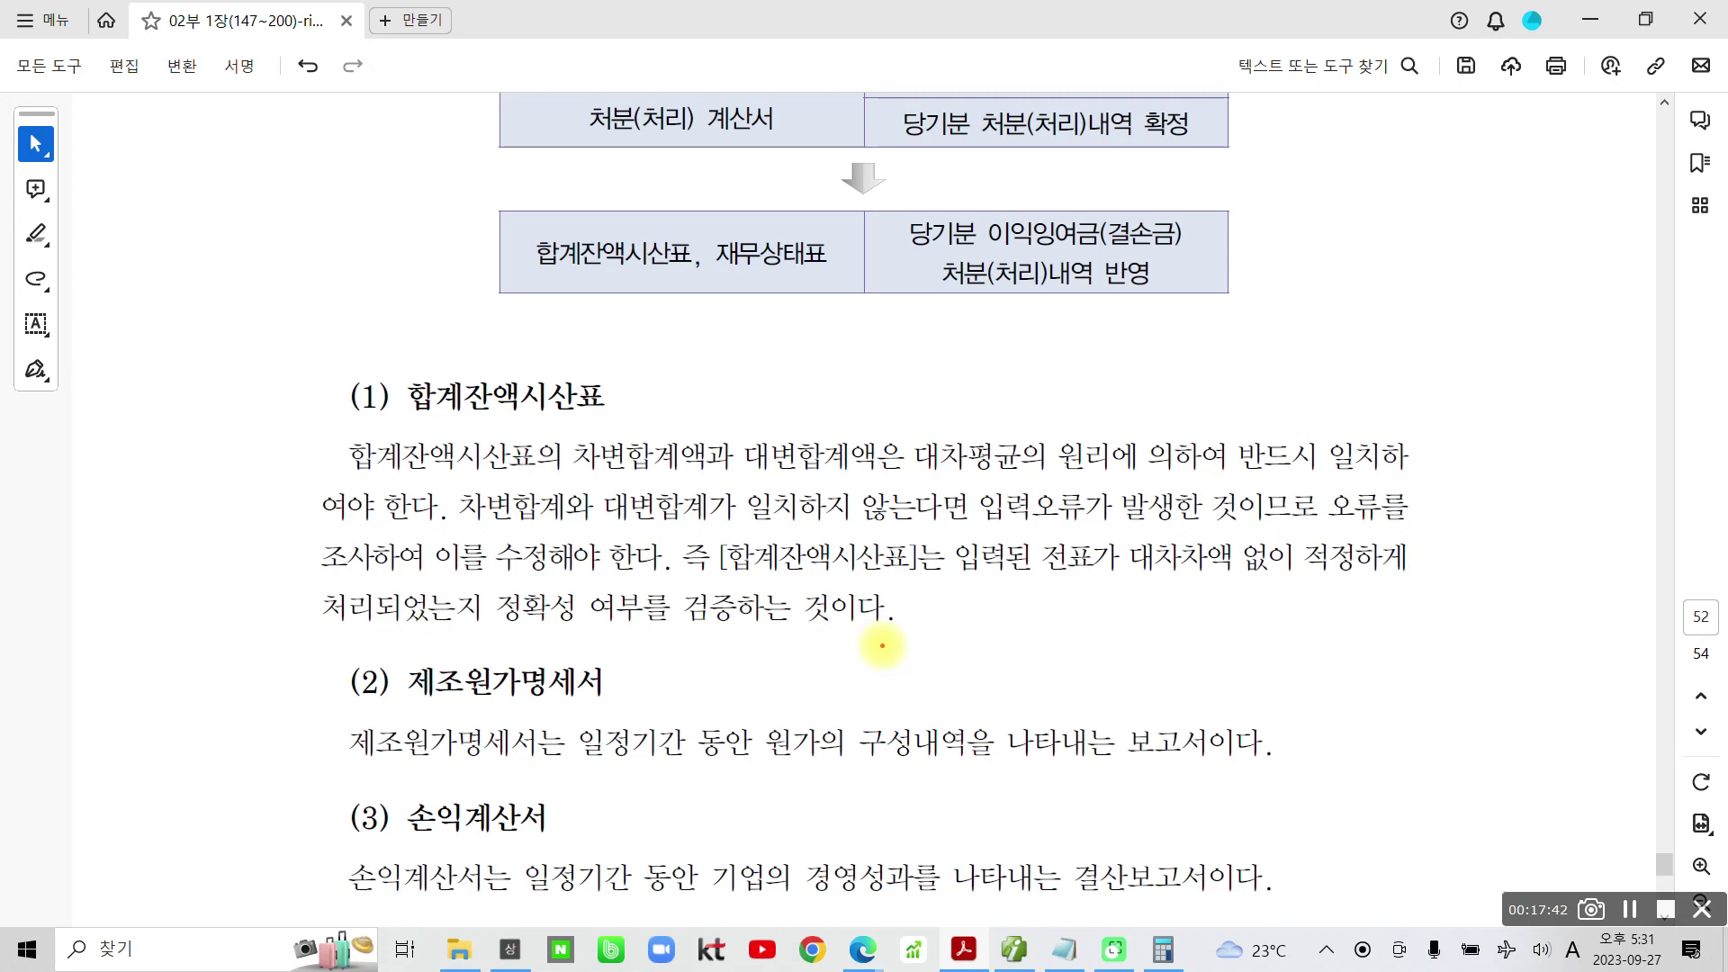
mouse_move(551, 412)
mouse_down()
mouse_move(569, 396)
mouse_move(529, 448)
mouse_up()
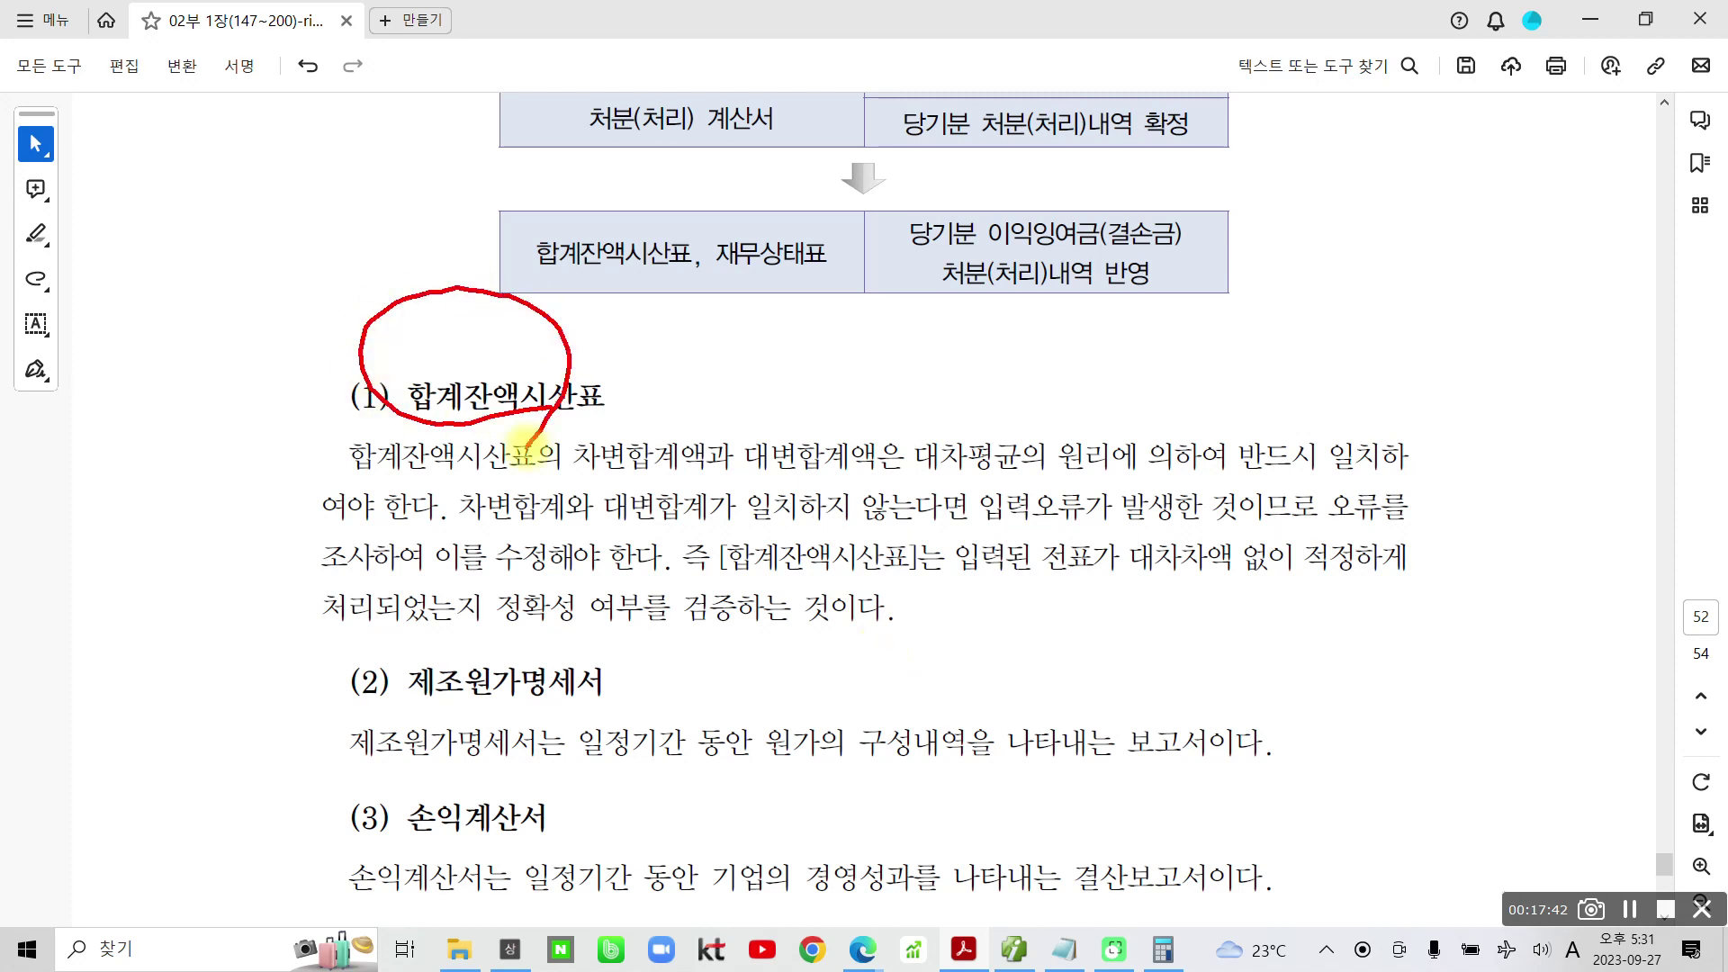
mouse_move(1280, 630)
mouse_down()
mouse_move(1197, 634)
mouse_move(1146, 505)
mouse_move(1287, 632)
mouse_move(1455, 582)
mouse_up()
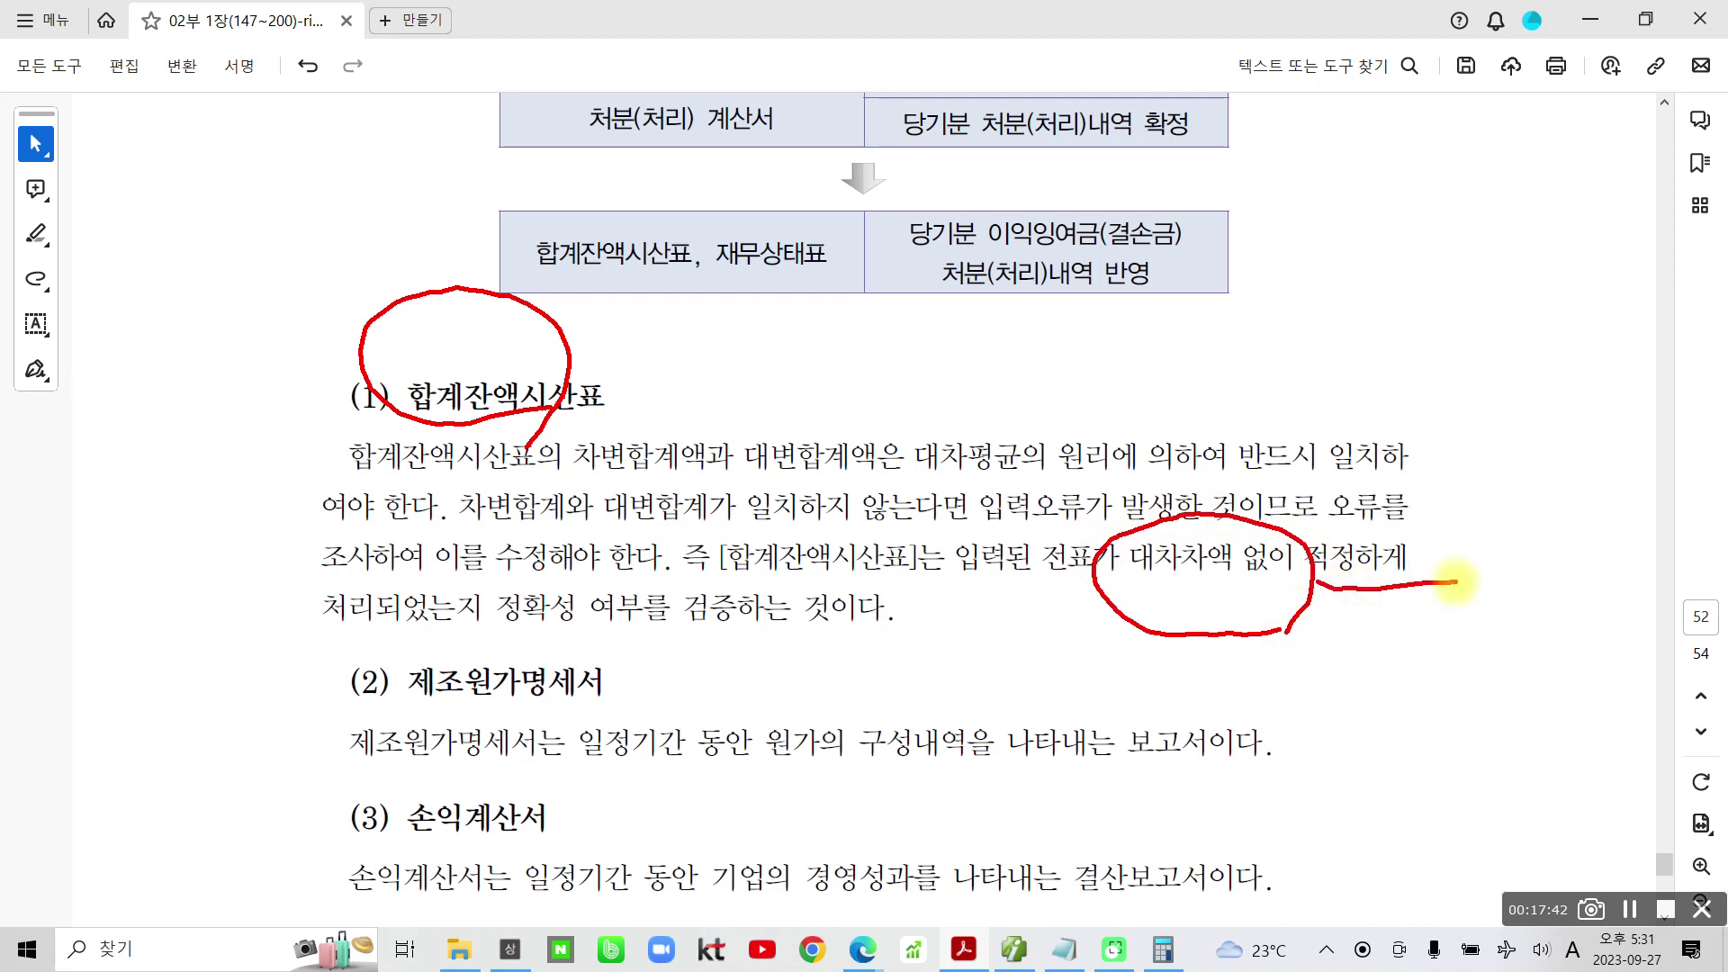
mouse_move(489, 733)
mouse_down()
mouse_move(371, 693)
mouse_move(565, 644)
mouse_move(464, 738)
mouse_up()
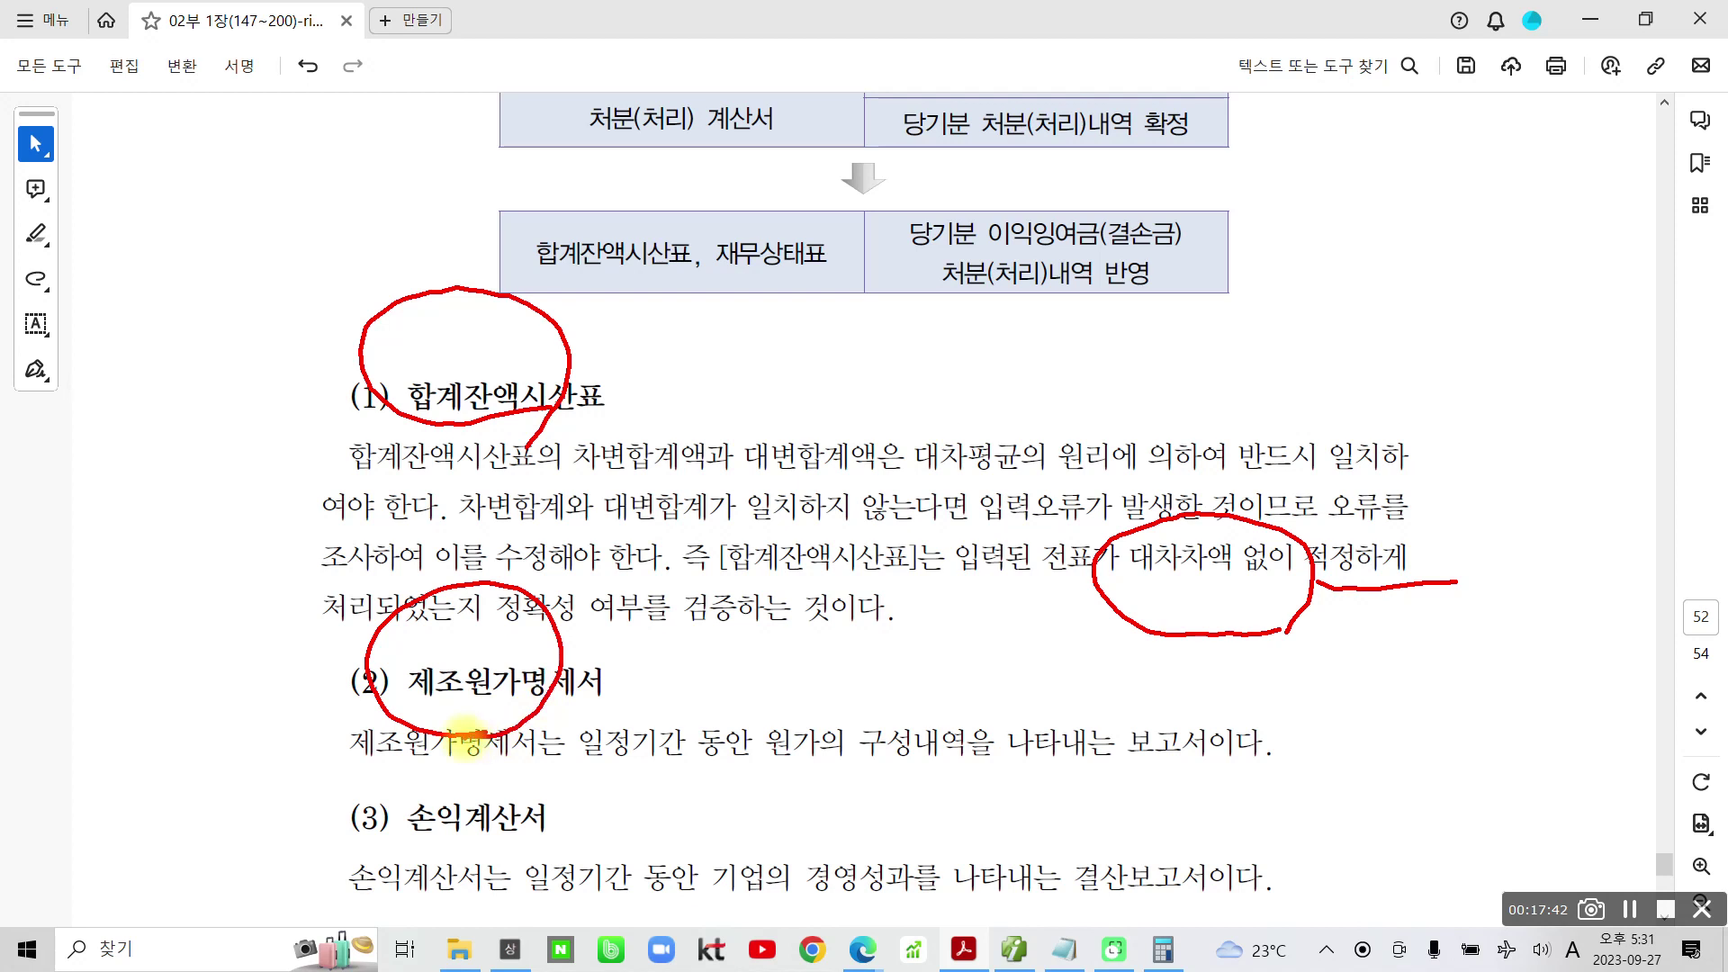
mouse_move(464, 739)
mouse_down()
mouse_move(409, 886)
mouse_move(531, 734)
mouse_move(540, 850)
mouse_up()
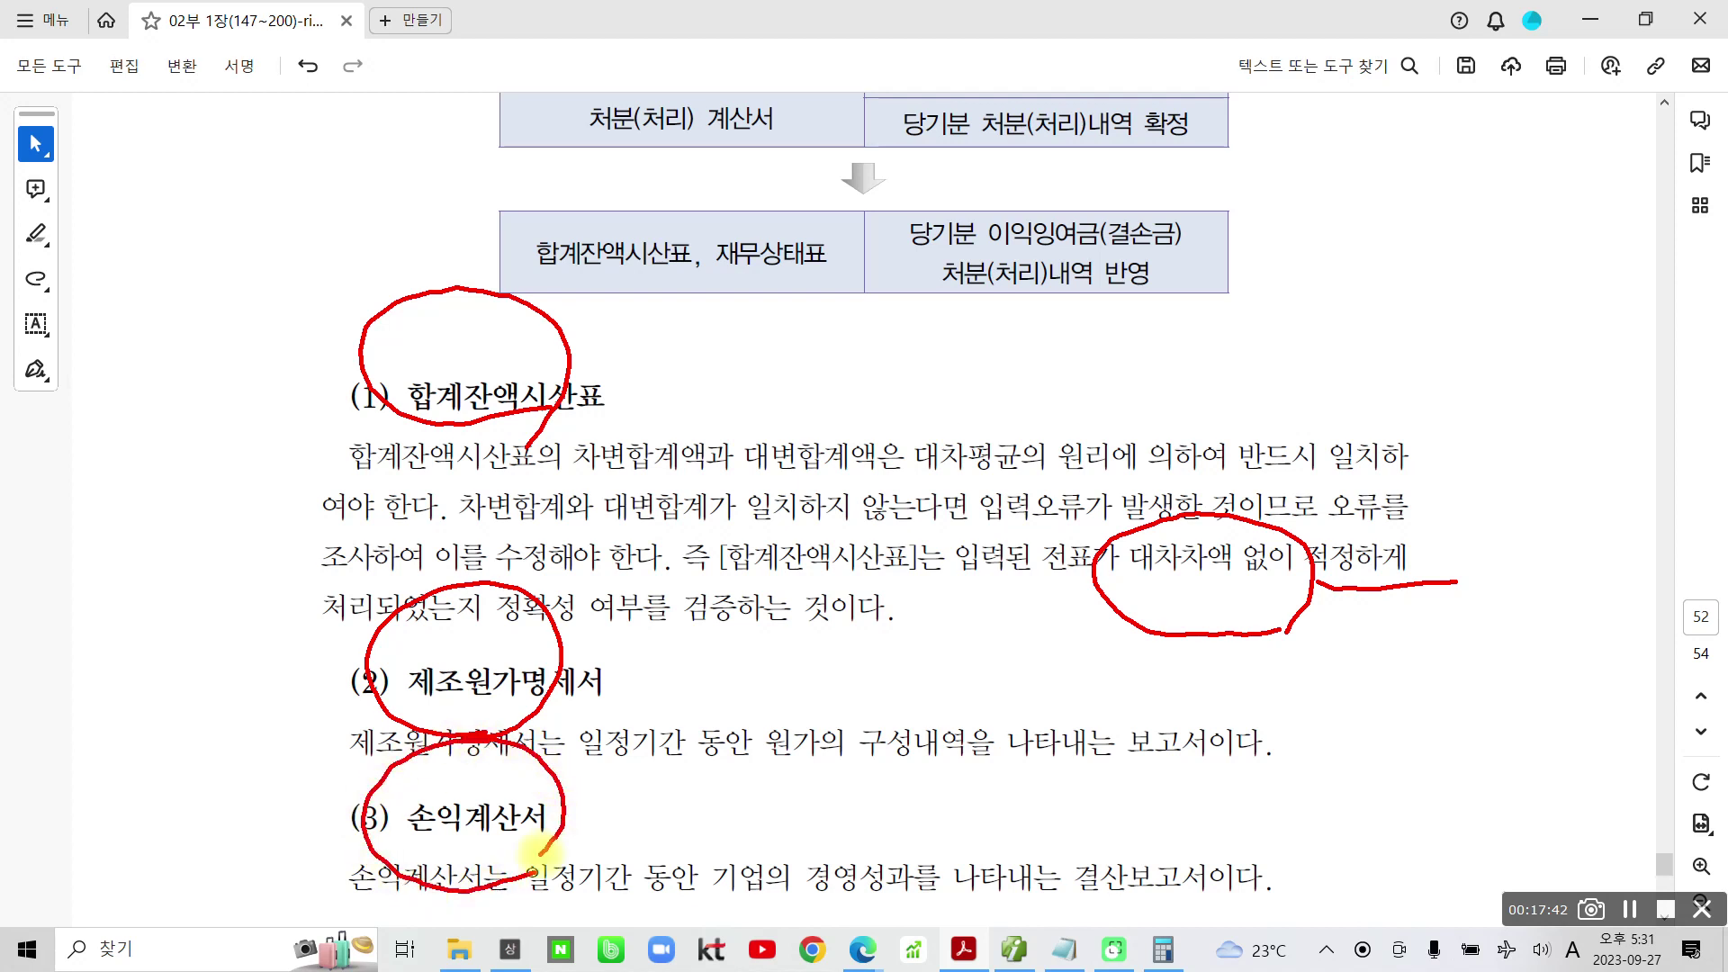
key(Escape)
Read the description of (4) 이익잉여금처분계산서 in the 재무제표 작성 section
scroll(875, 617, down, 7)
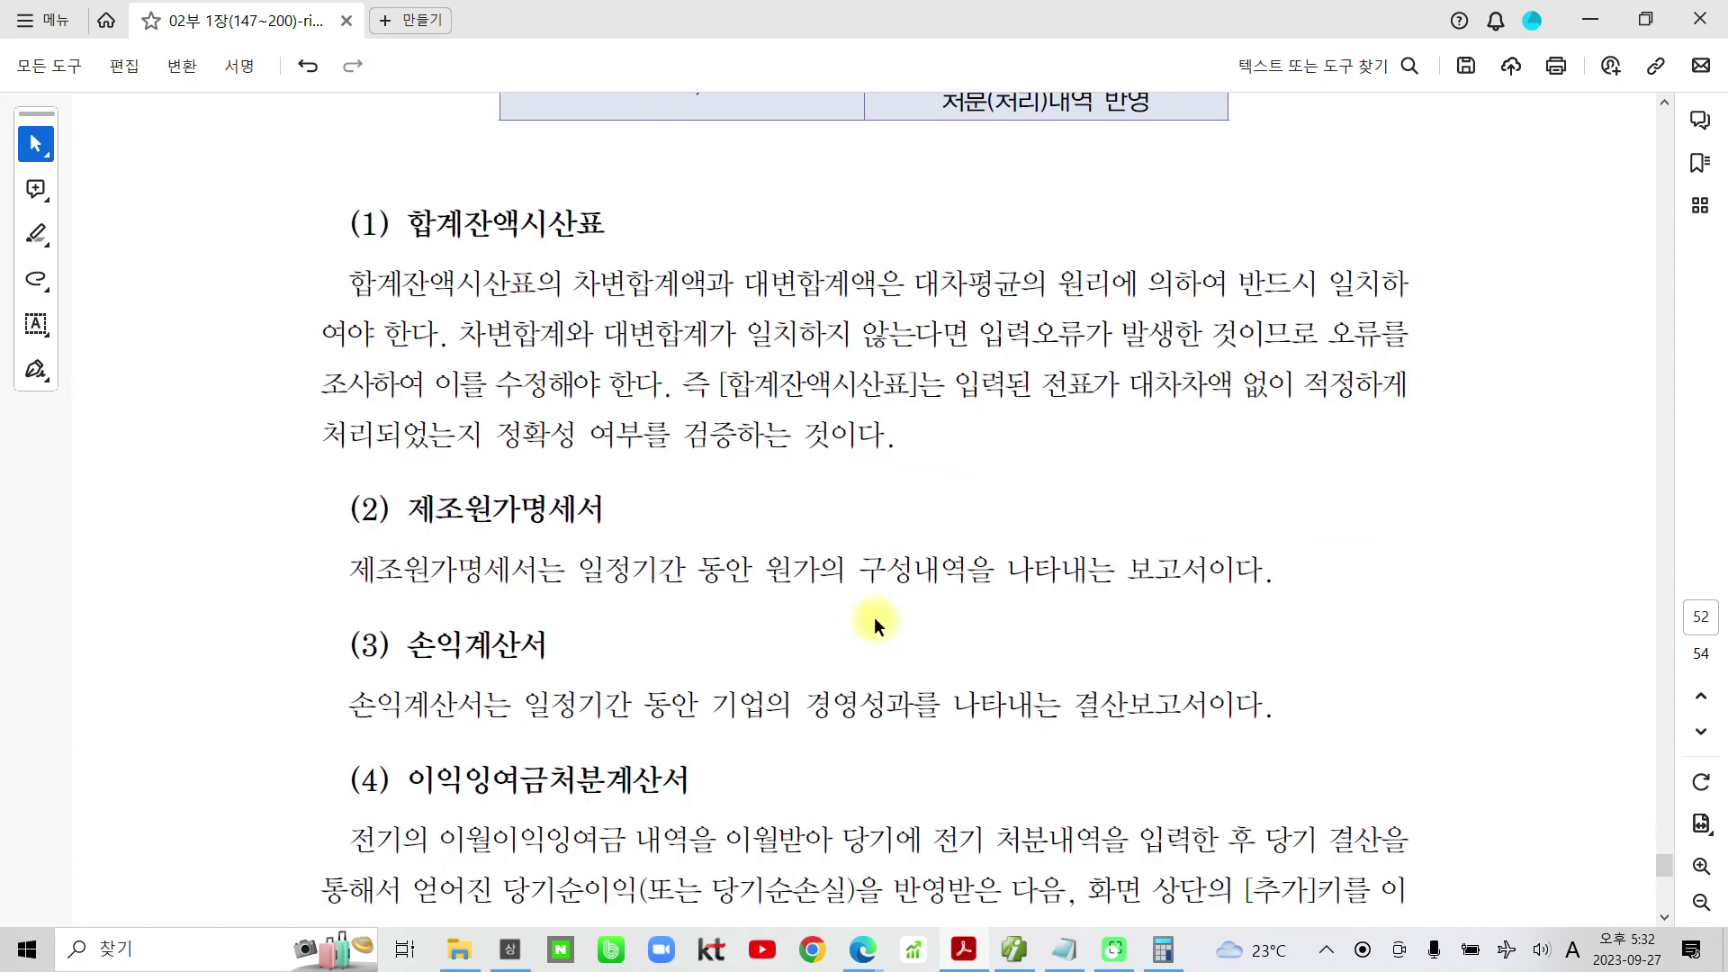
click(509, 664)
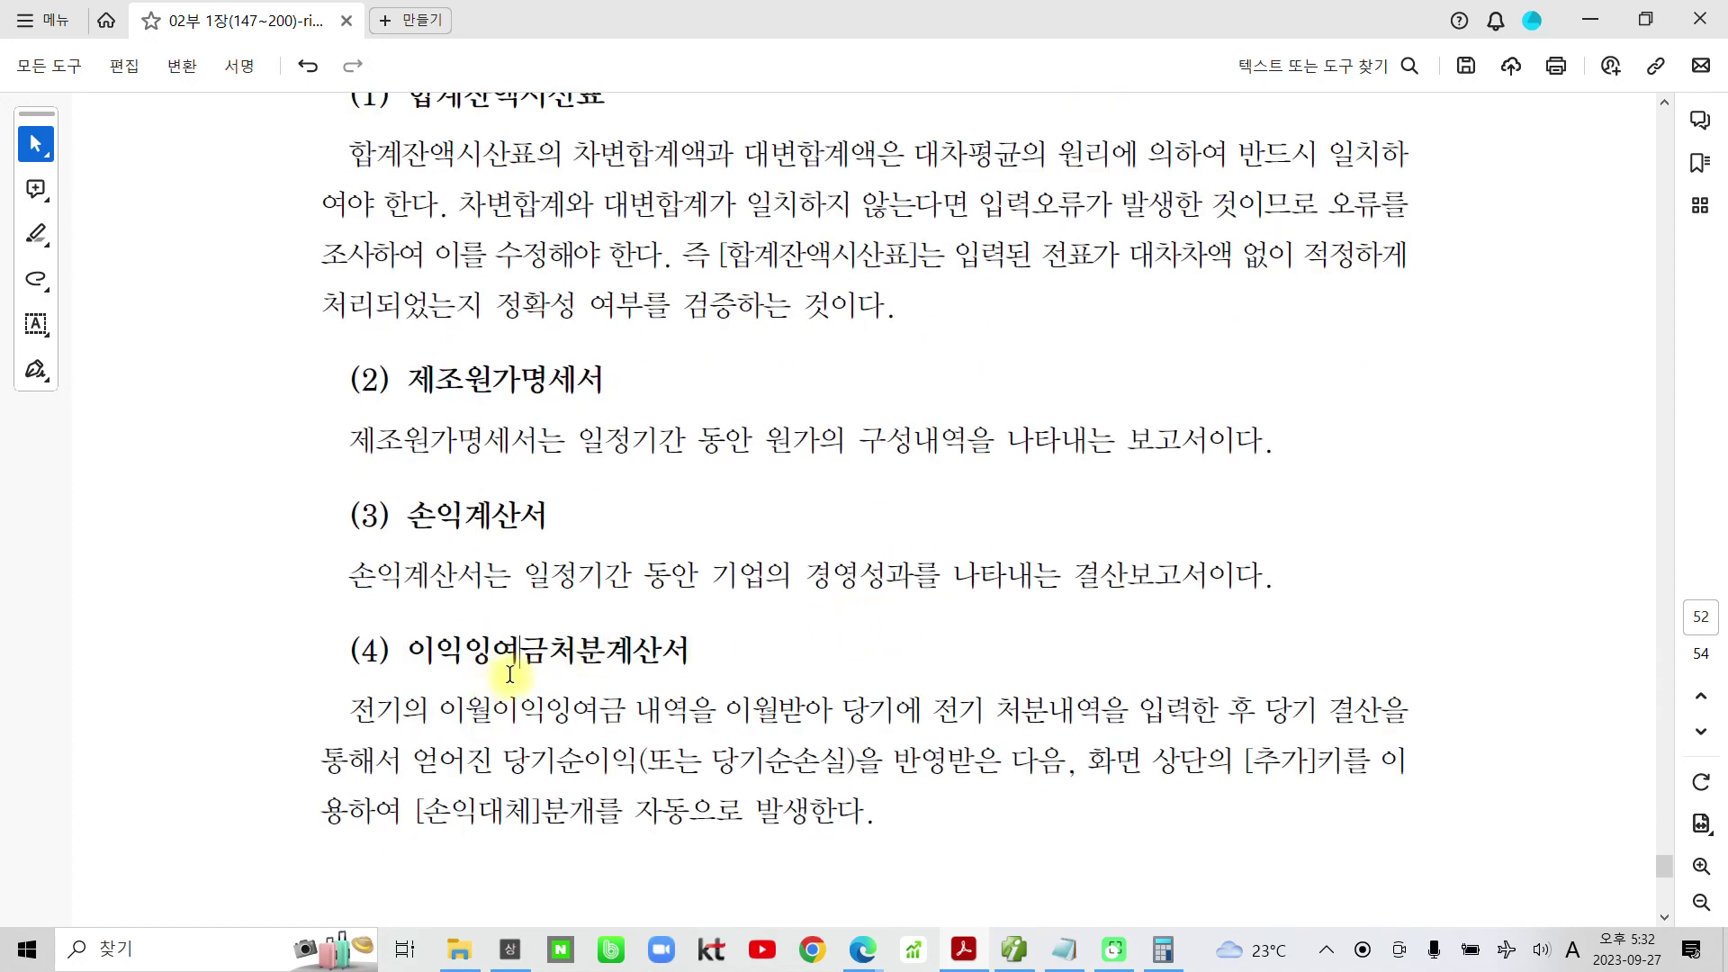
Mark the (1) 합계잔액시산표, (2) 제조원가명세서 and (3) 손익계산서 headings in red, and clear the temporary marks
scroll(511, 669, up, 3)
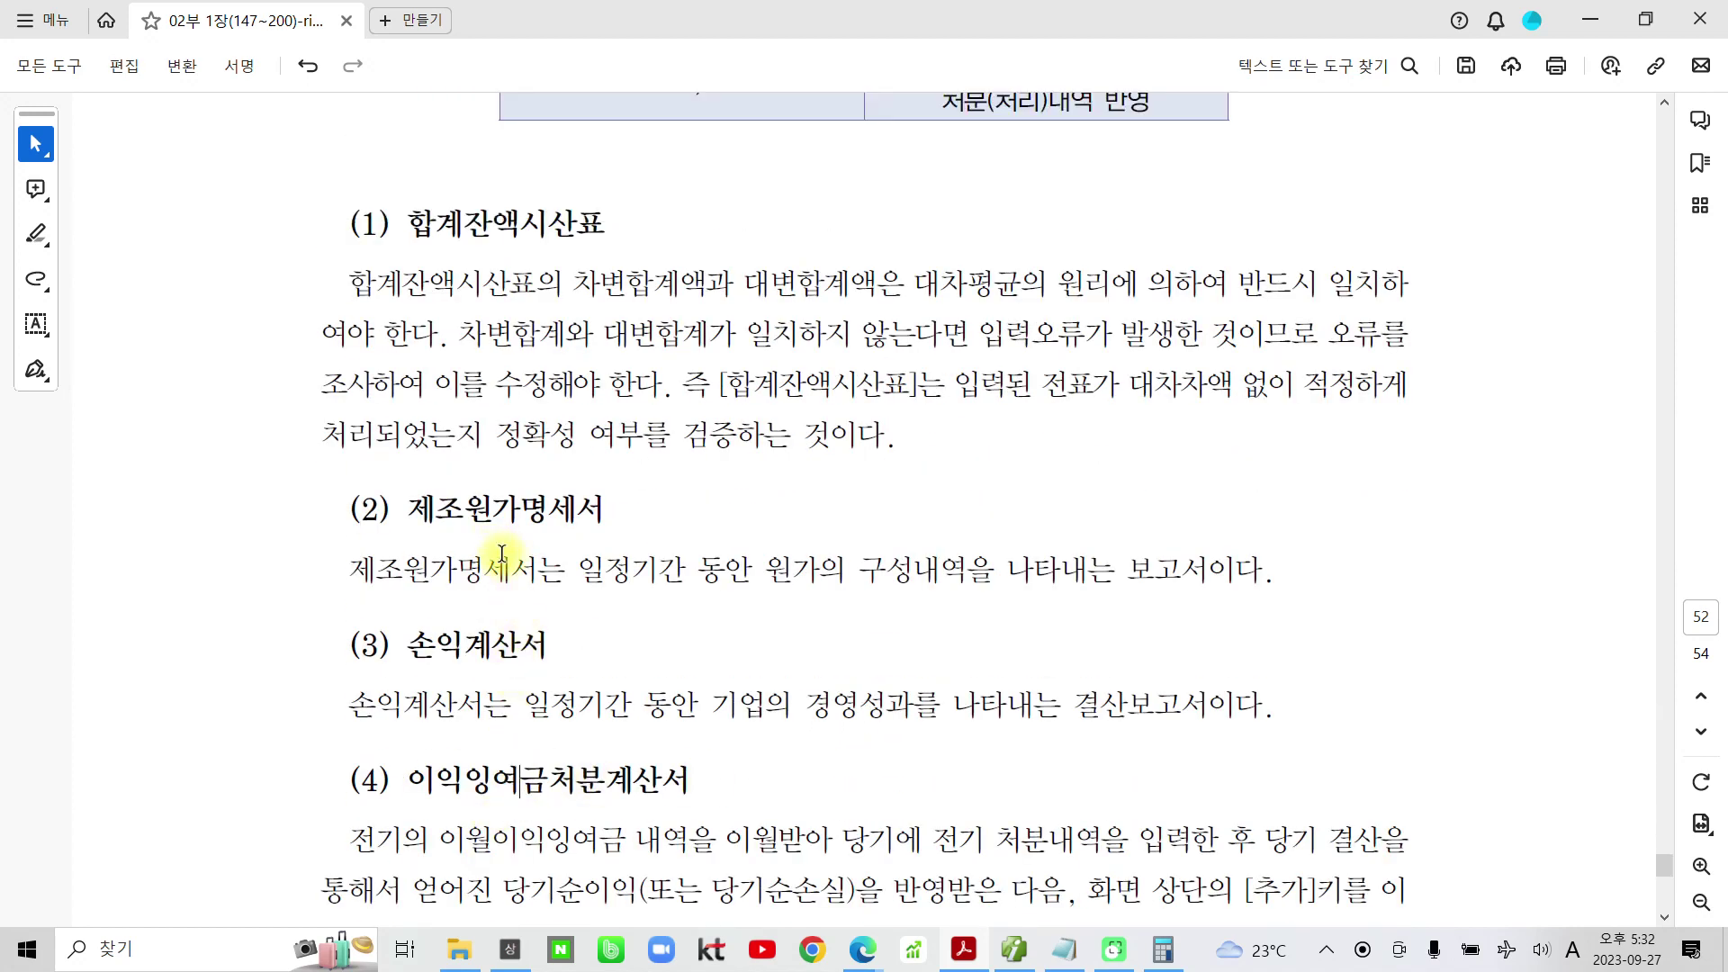
drag(332, 257, 602, 271)
drag(363, 569, 678, 571)
drag(359, 698, 639, 697)
key(Escape)
Switch to the accounting program, refresh the 합계잔액시산표 for December 31, 2023, and show its last accounts
click(1017, 950)
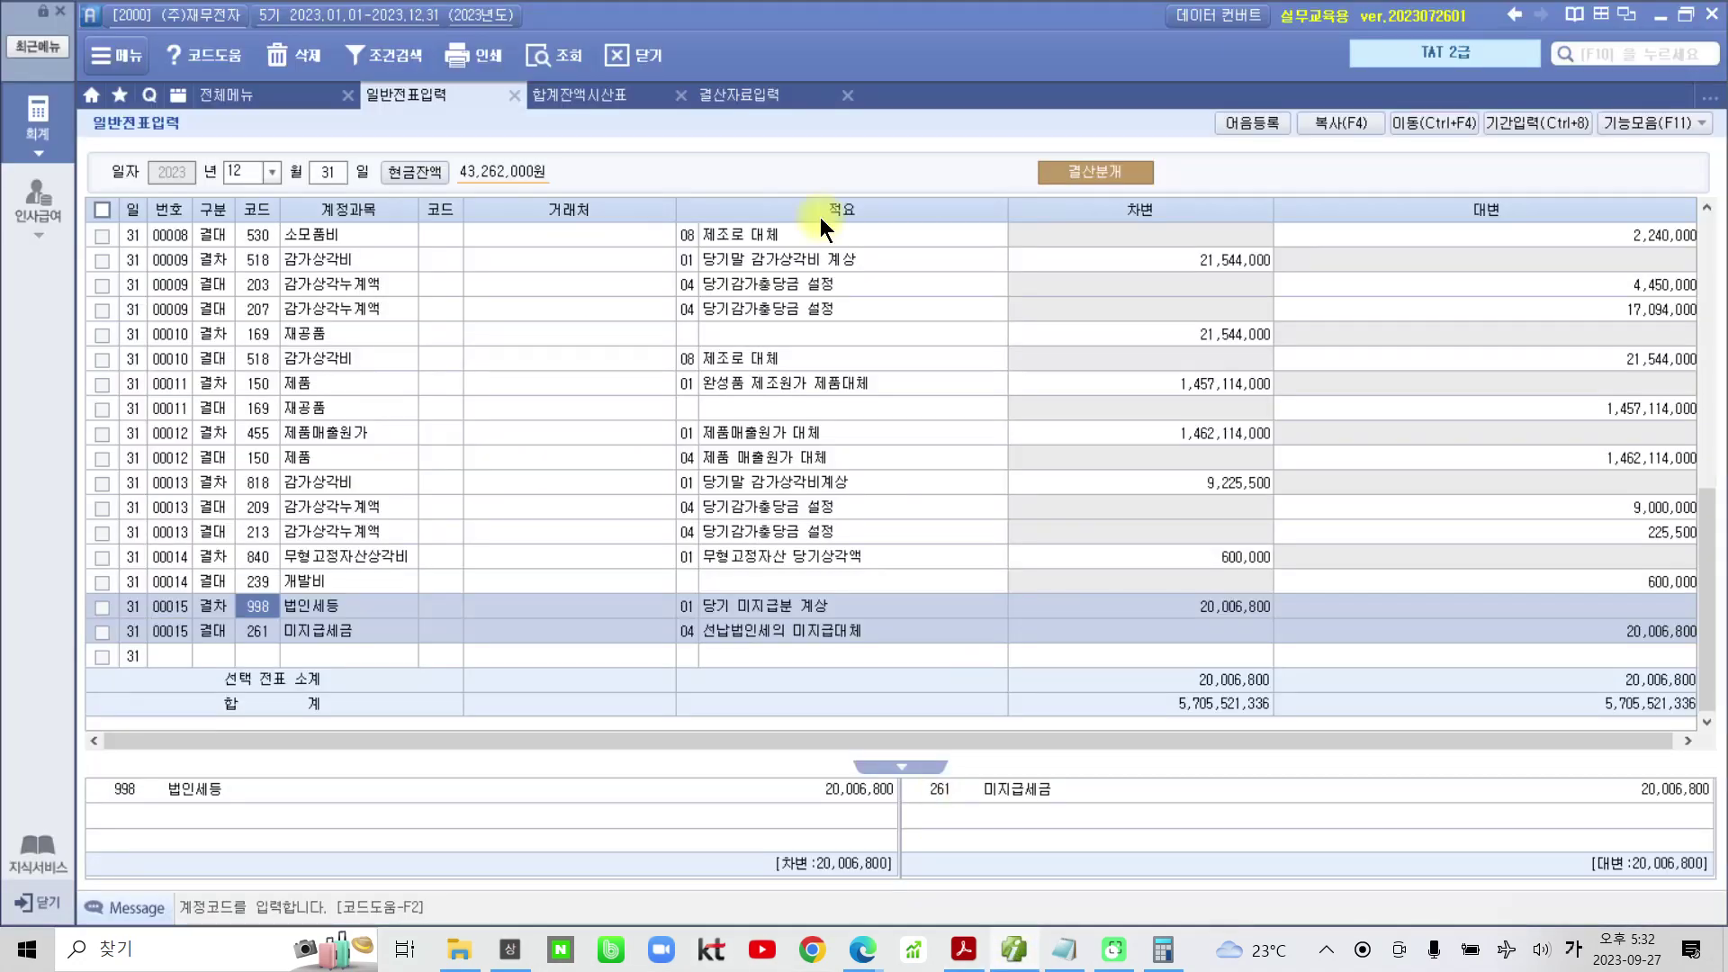
click(603, 95)
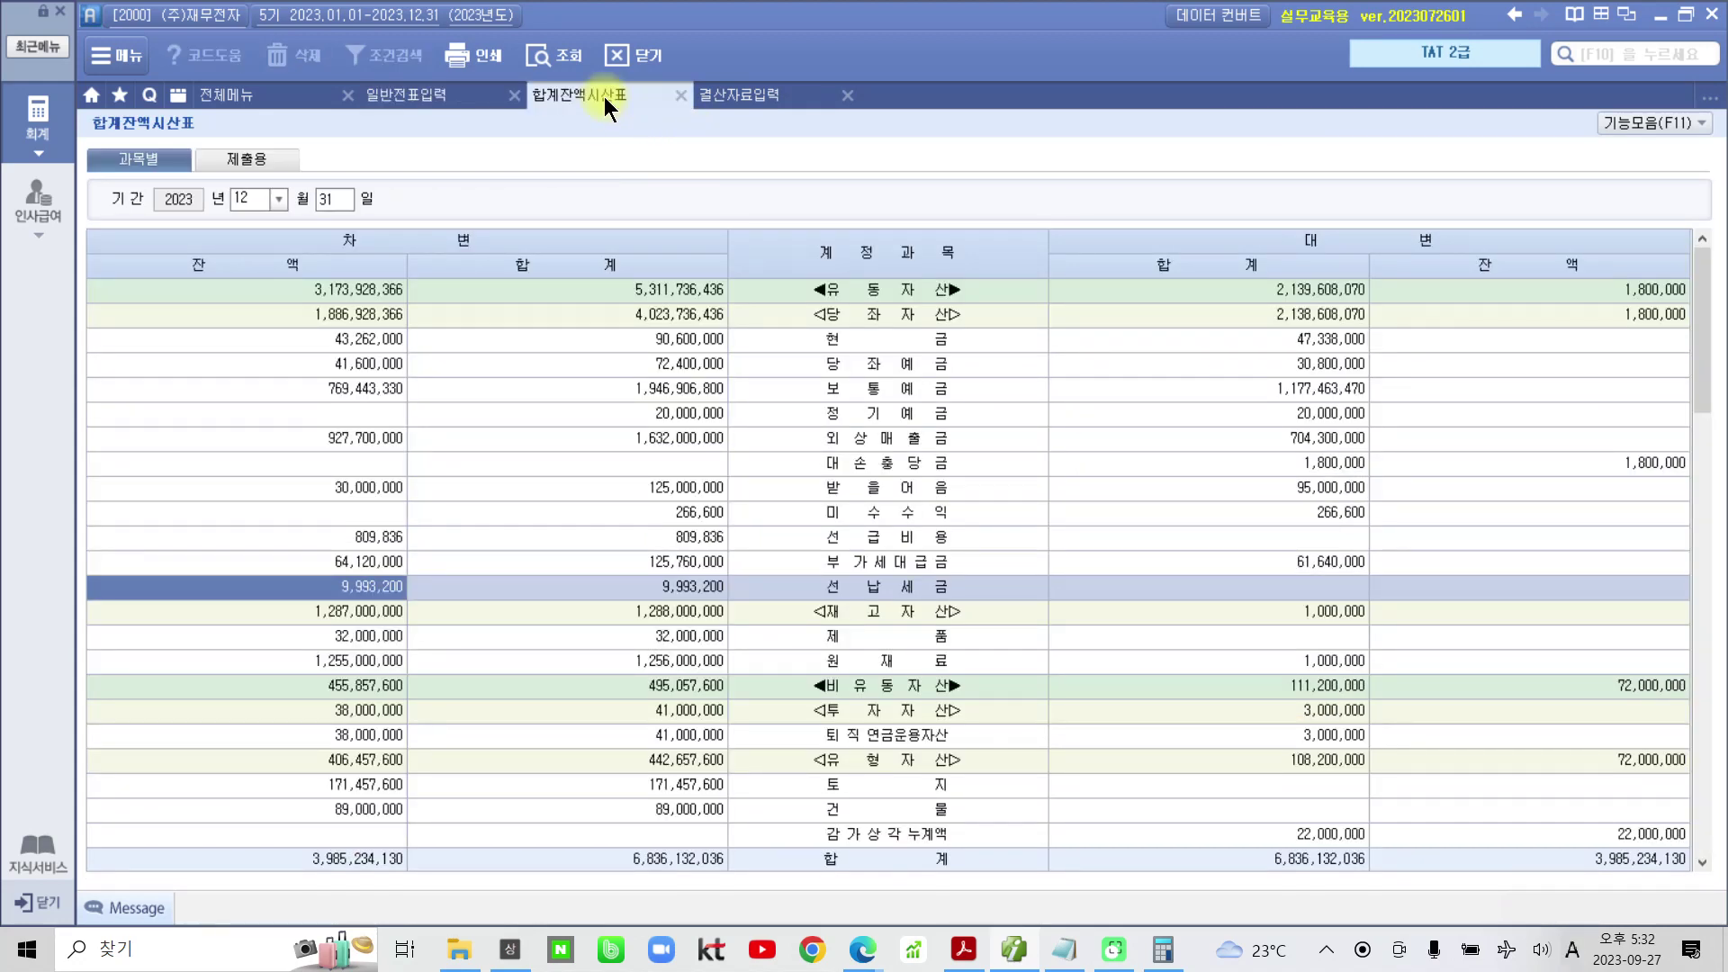
click(548, 63)
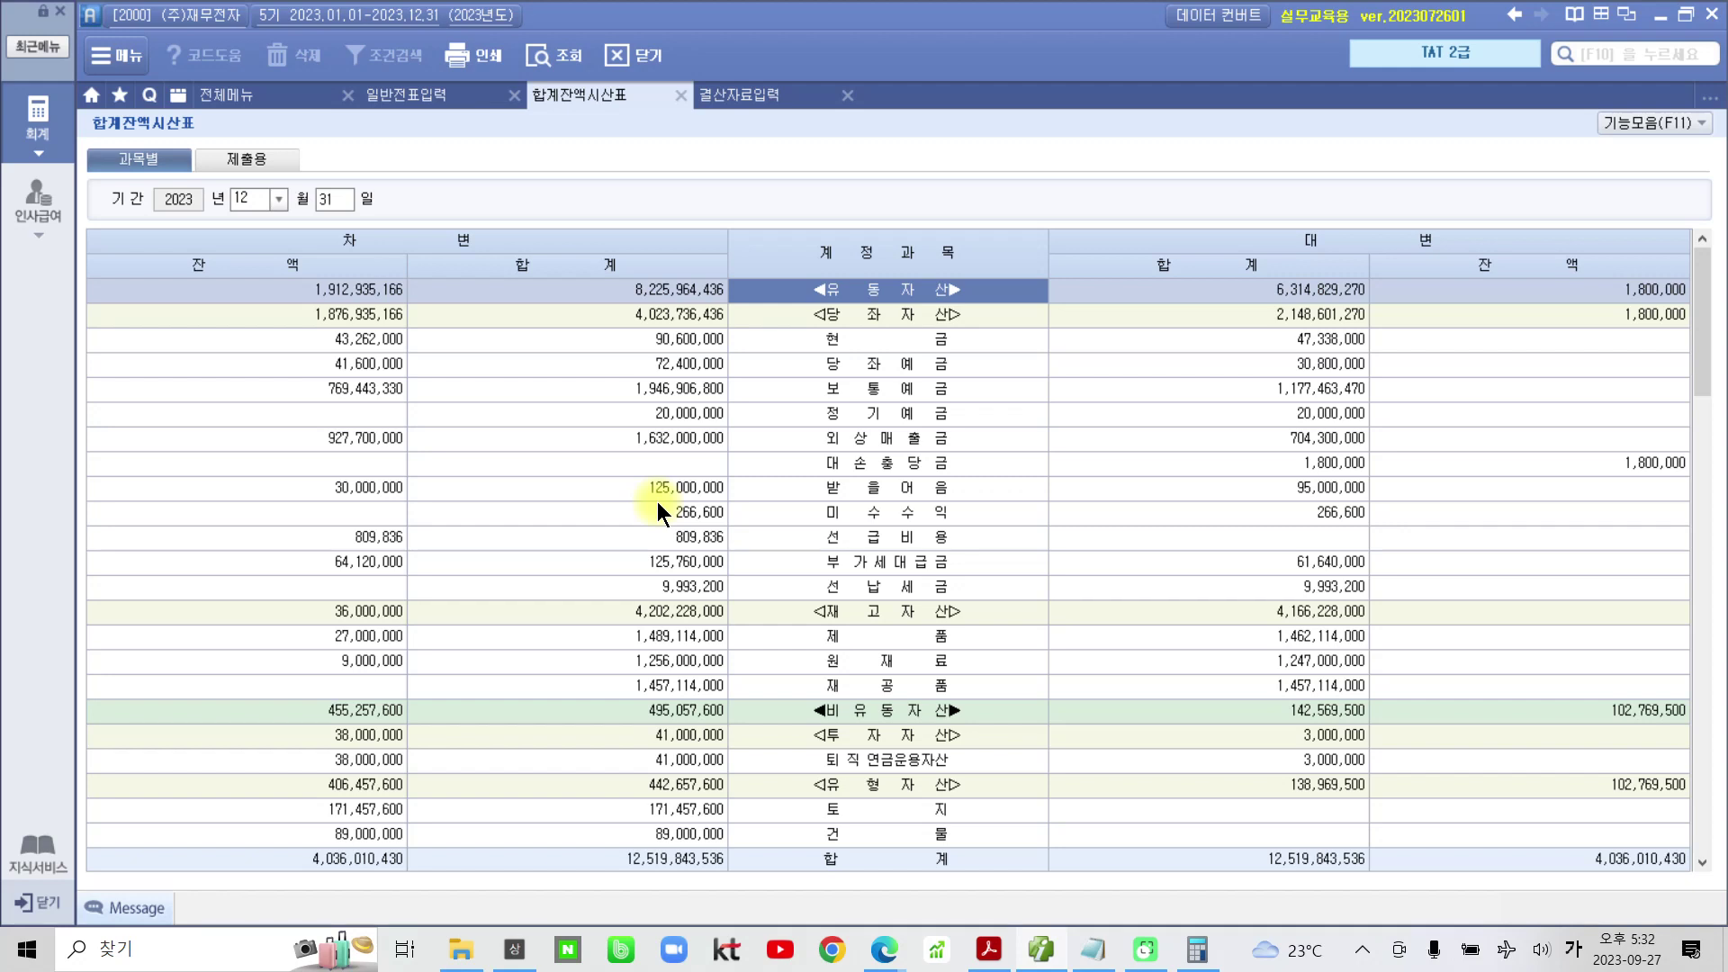
scroll(657, 500, down, 10)
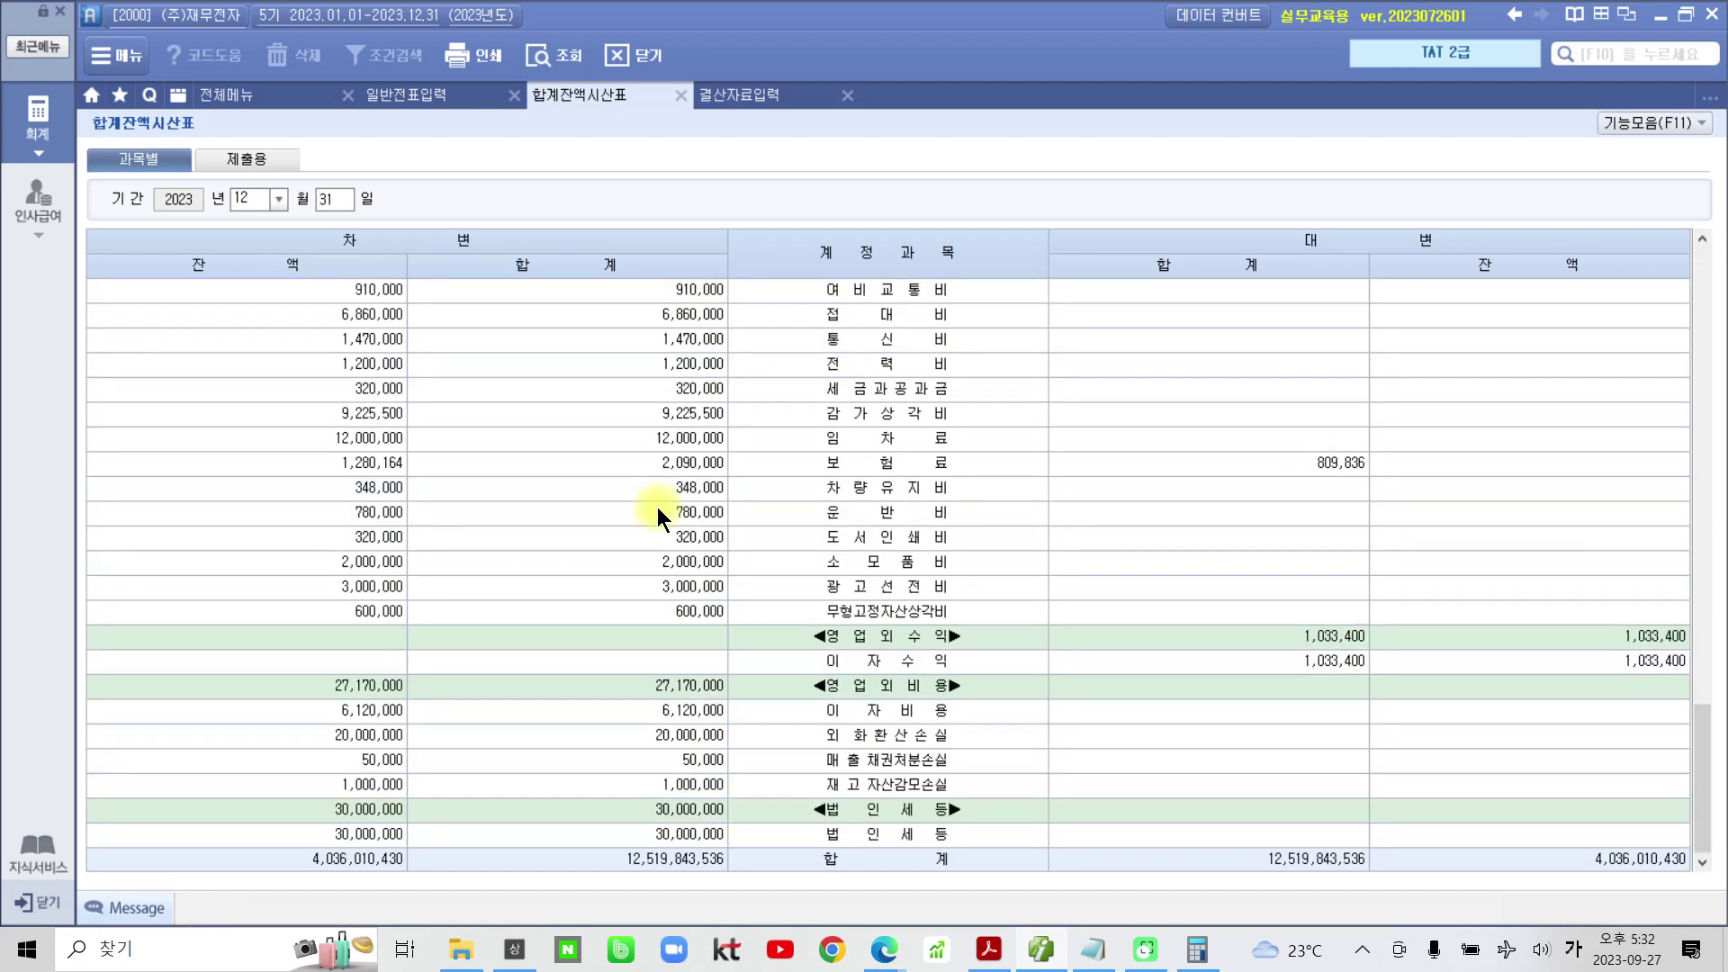
Circle in red the 잔액 and 합계 totals on both the debit and credit sides of the 합계잔액시산표
mouse_move(391, 894)
mouse_down()
mouse_move(274, 833)
mouse_move(419, 891)
mouse_up()
mouse_move(1674, 824)
mouse_down()
mouse_move(1611, 889)
mouse_move(1696, 854)
mouse_move(1663, 898)
mouse_up()
mouse_move(669, 912)
mouse_down()
mouse_move(711, 829)
mouse_move(706, 905)
mouse_up()
mouse_move(1345, 886)
mouse_down()
mouse_move(1293, 806)
mouse_move(1349, 886)
mouse_up()
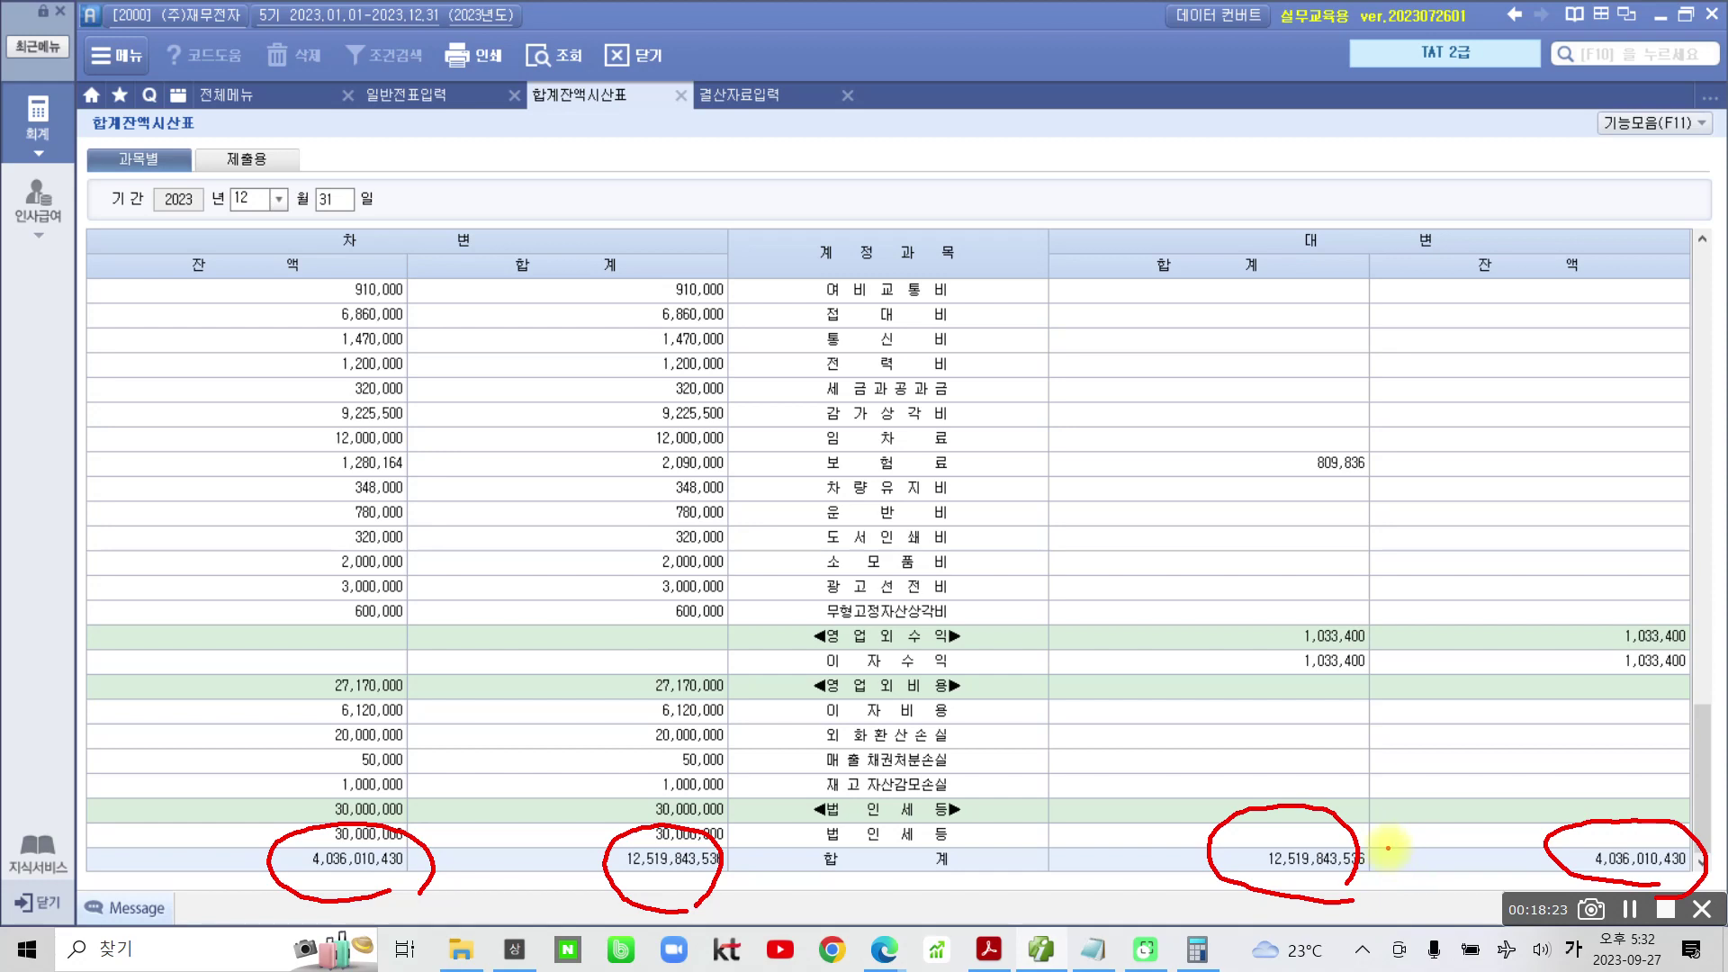
Open the 제조원가명세서 from the 결산/재무제표 group for month 12 and fit the 과목 column to its contents
click(225, 94)
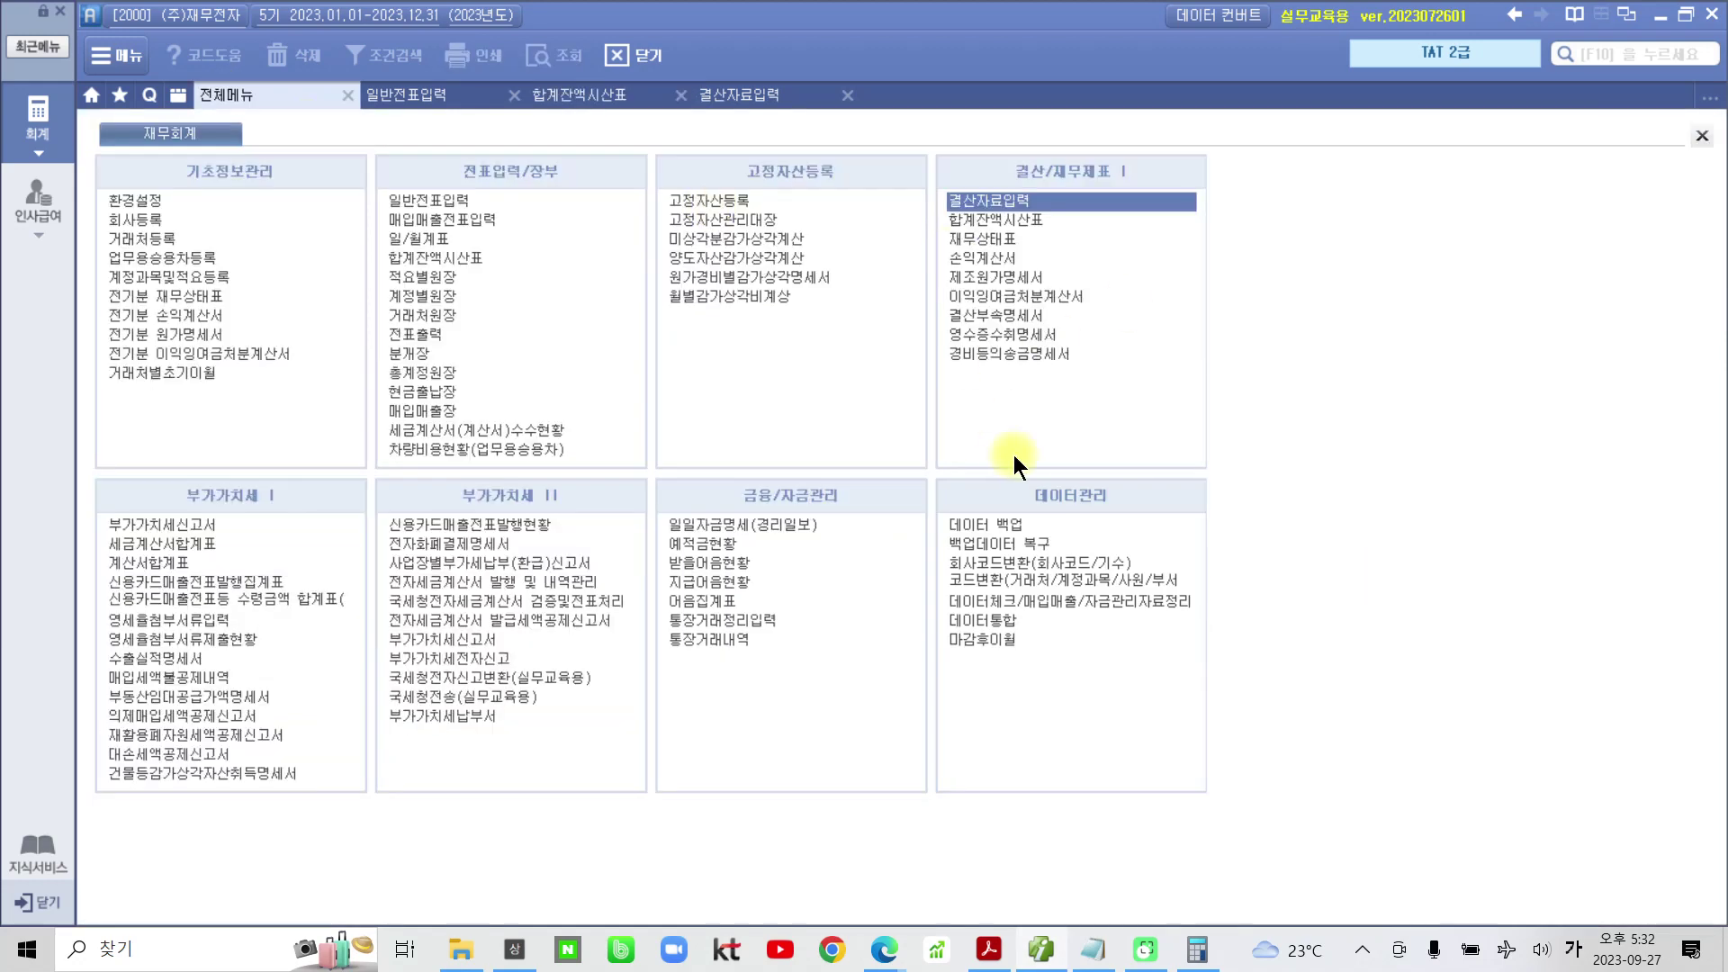
drag(925, 251, 1230, 306)
click(1008, 274)
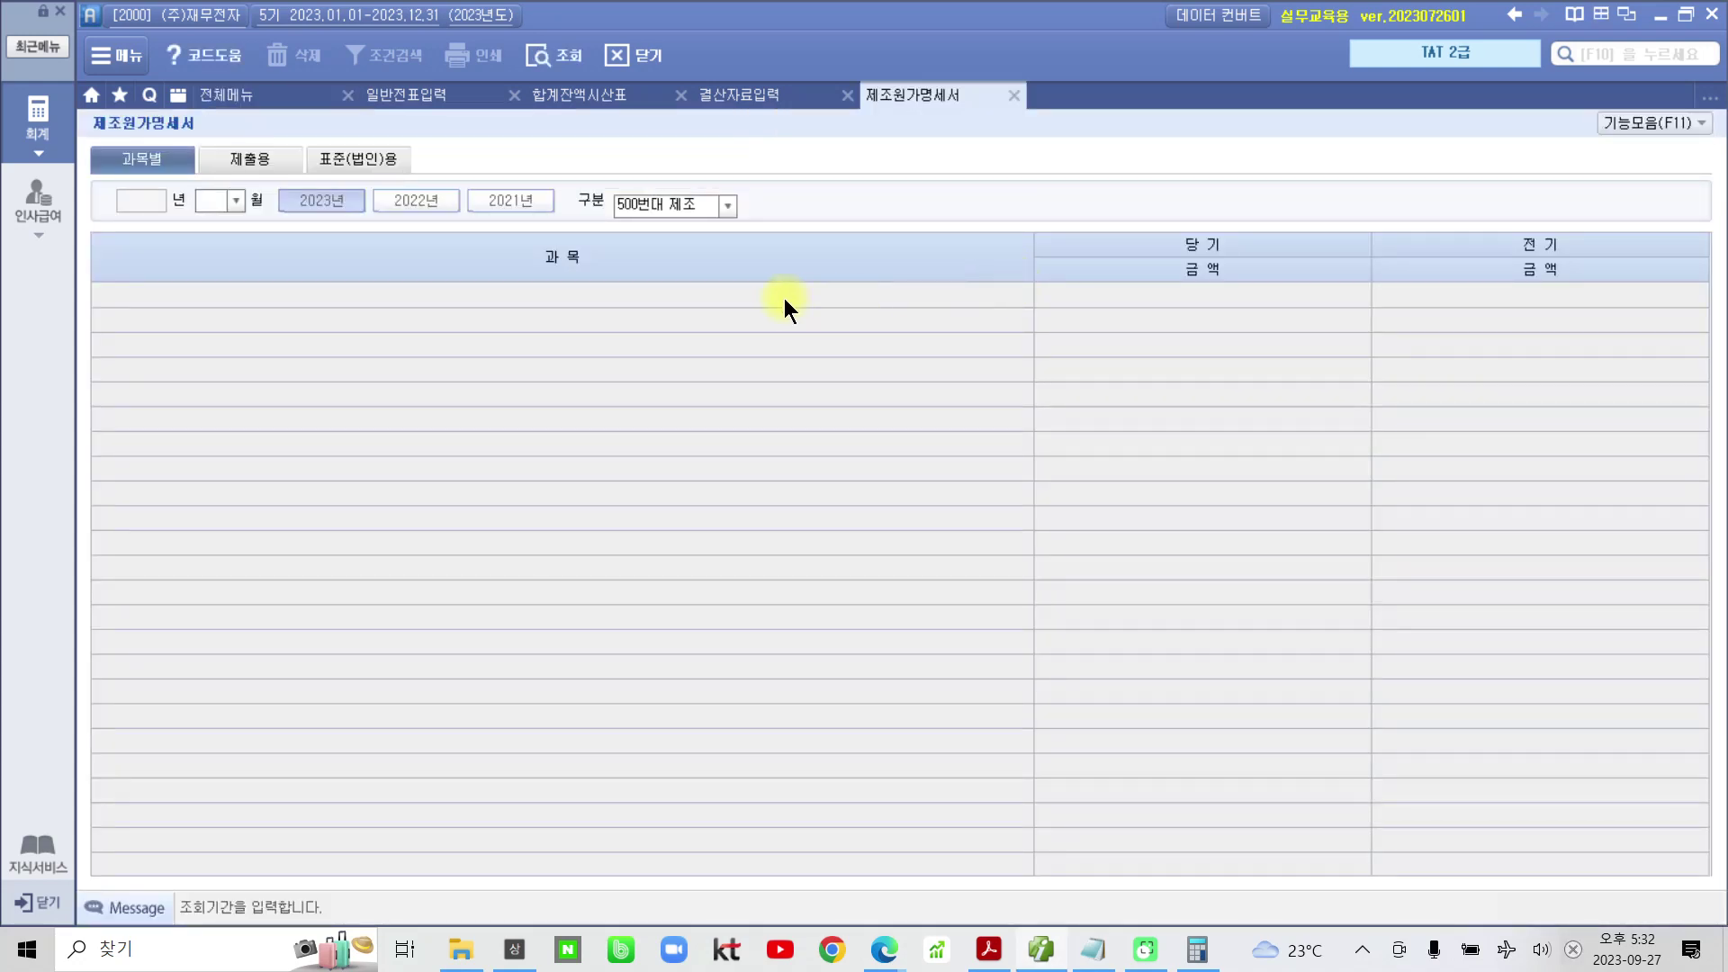
text(12)
key(Return)
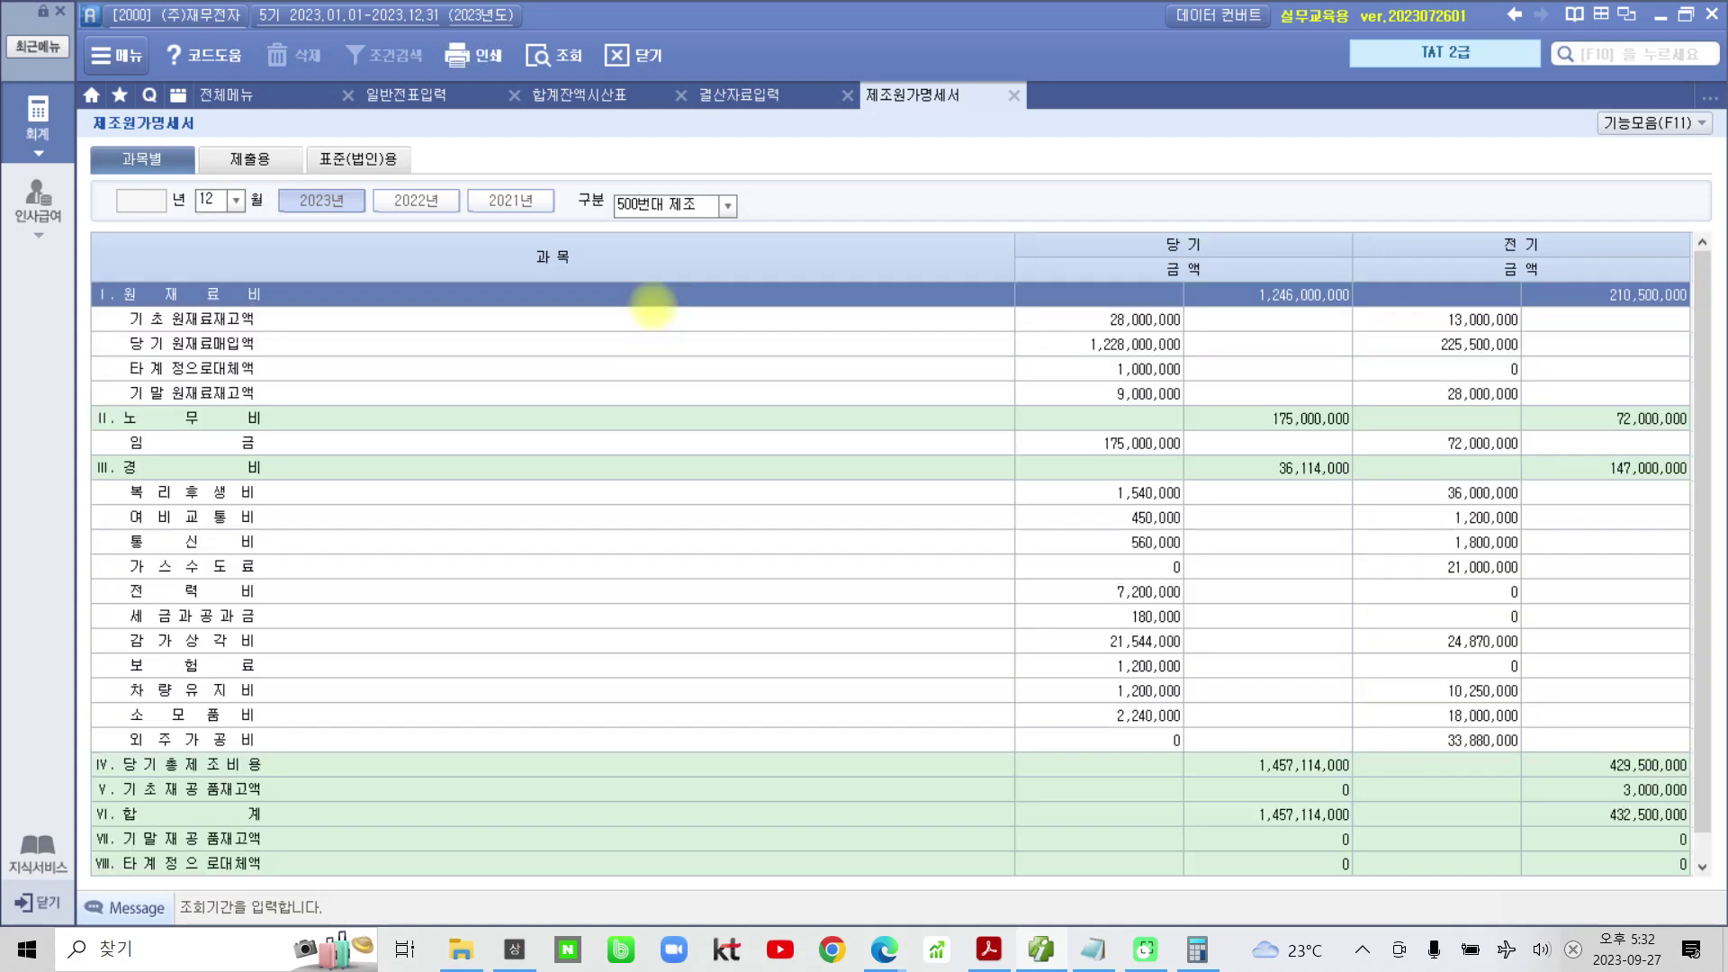
double_click(1016, 241)
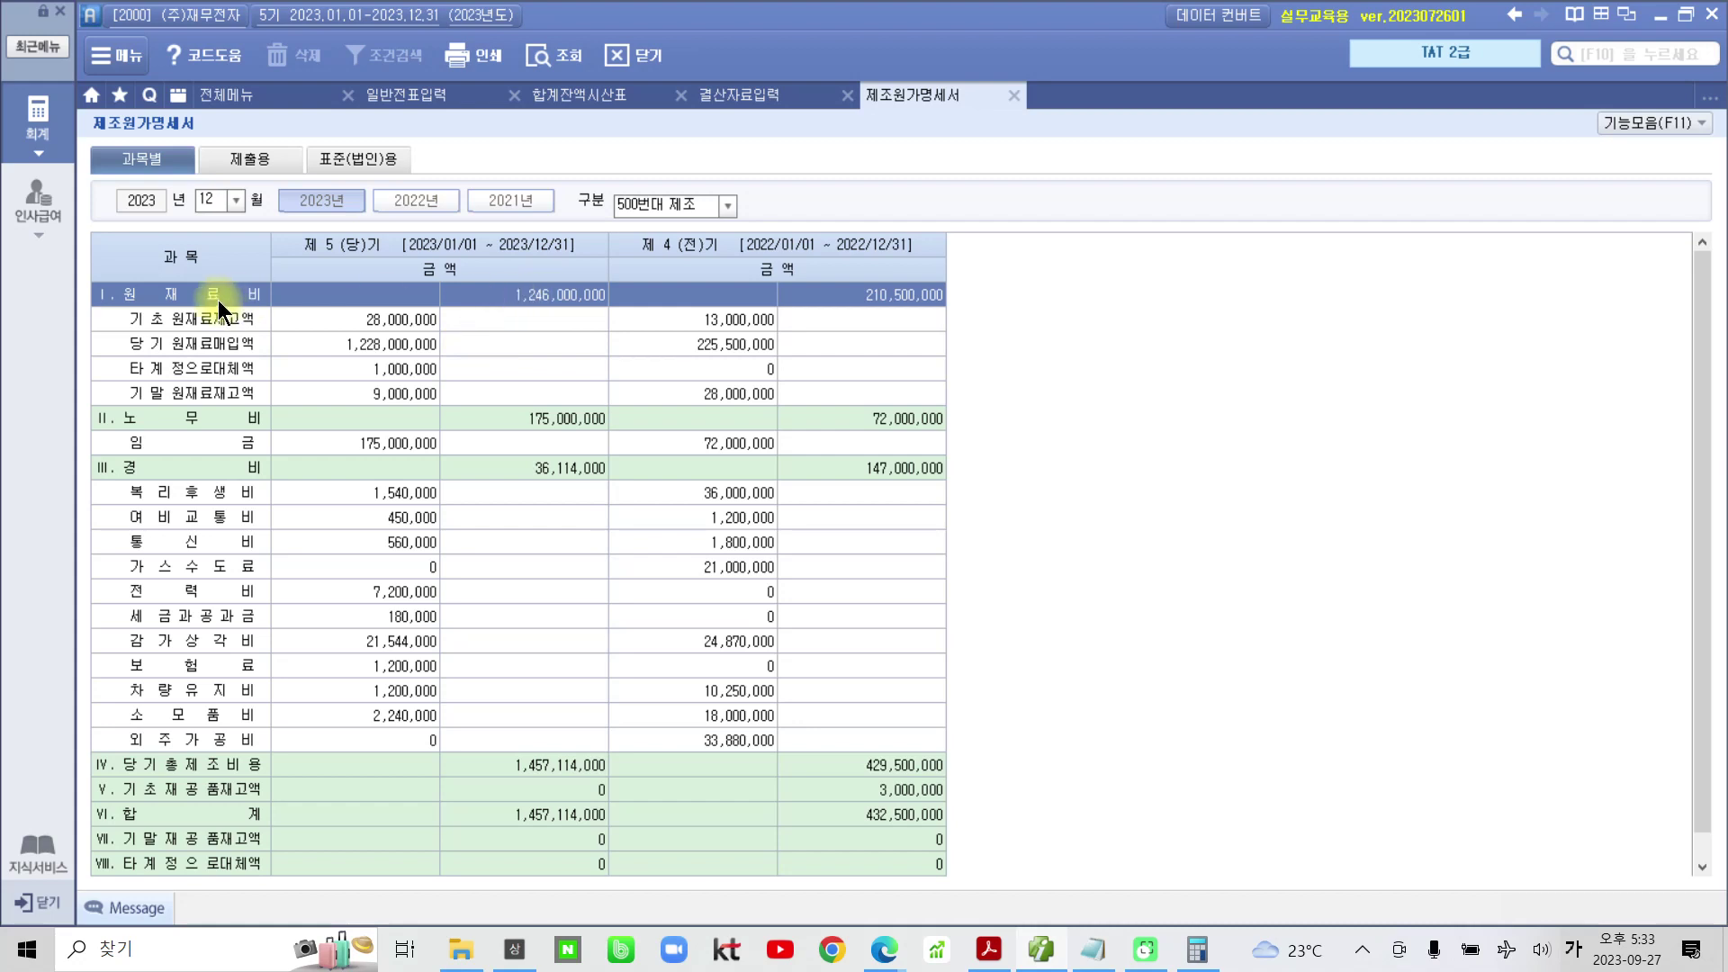
Examine the current-period 원재료비 breakdown, from 기초 원재료재고액 to 기말 원재료재고액, and the 노무비 with its 임금 line
click(337, 321)
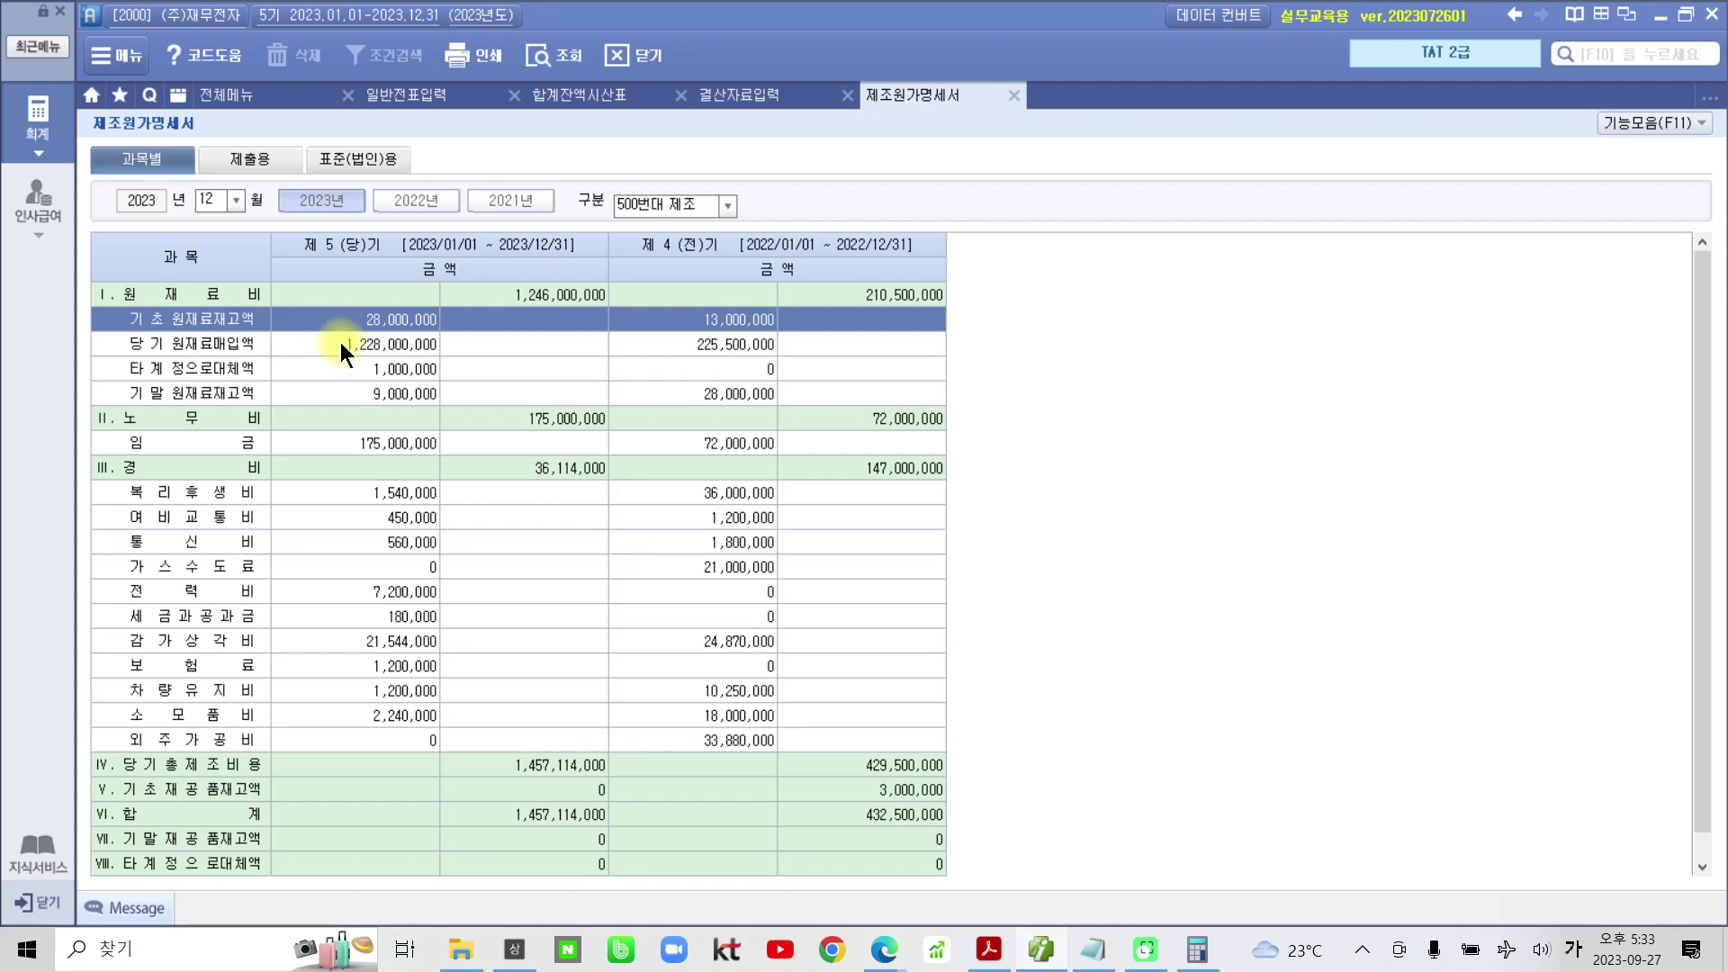
click(340, 347)
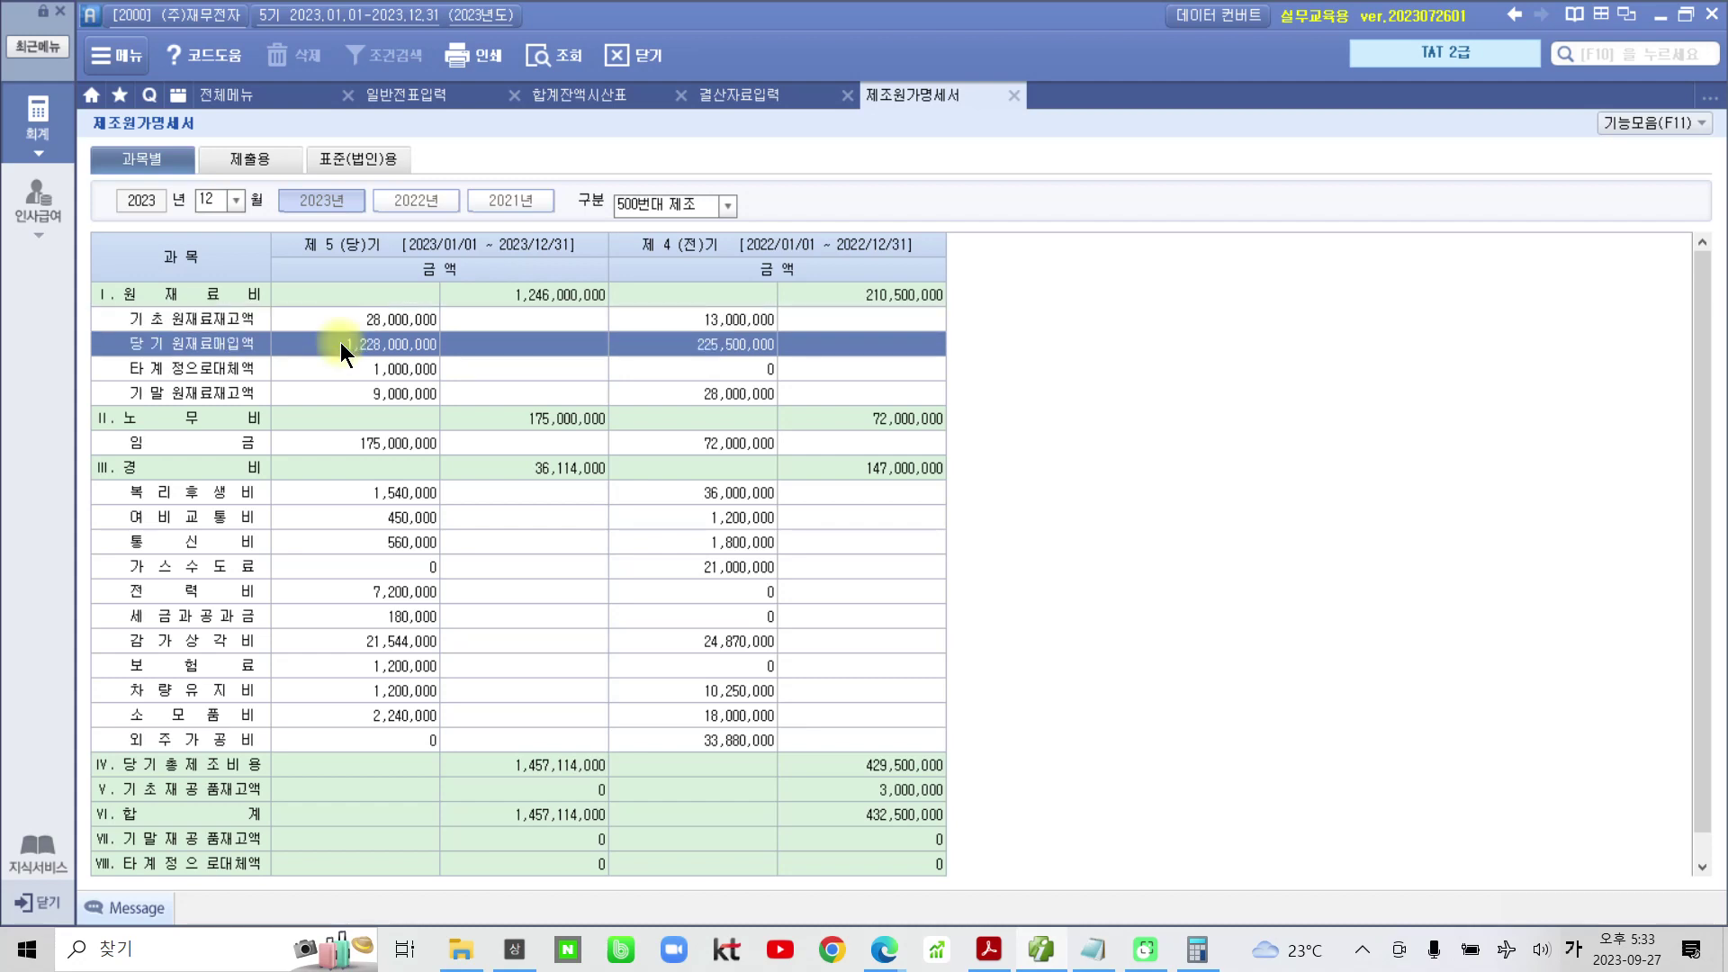
click(342, 372)
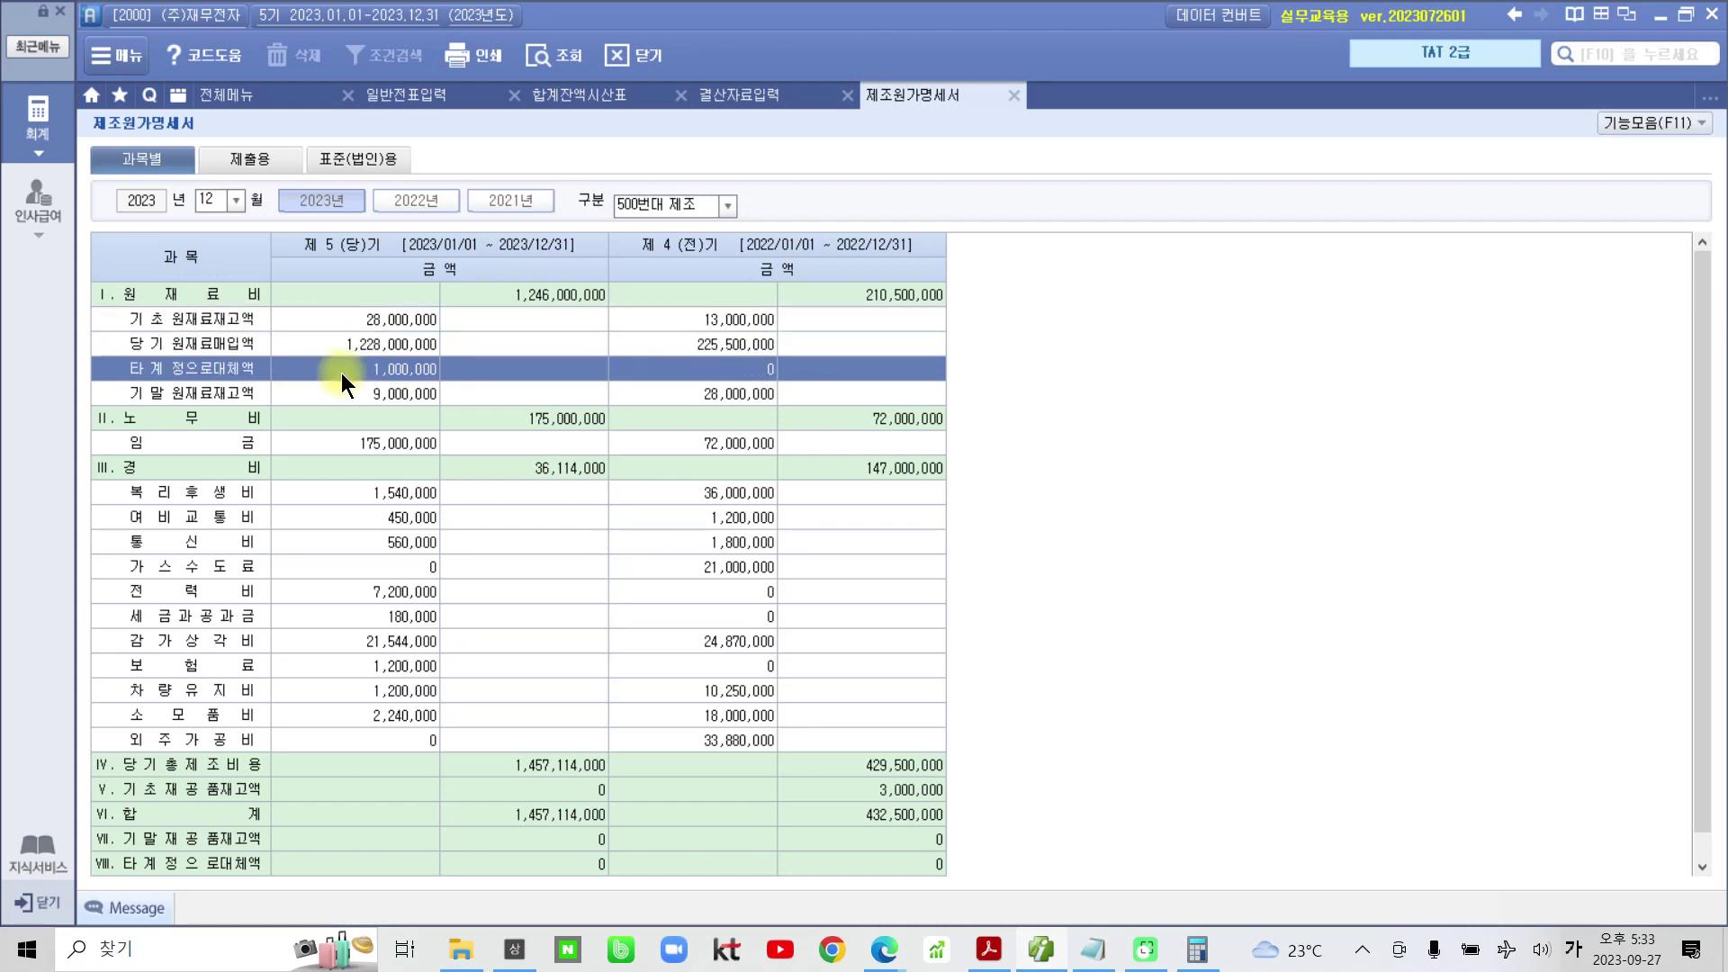
click(342, 396)
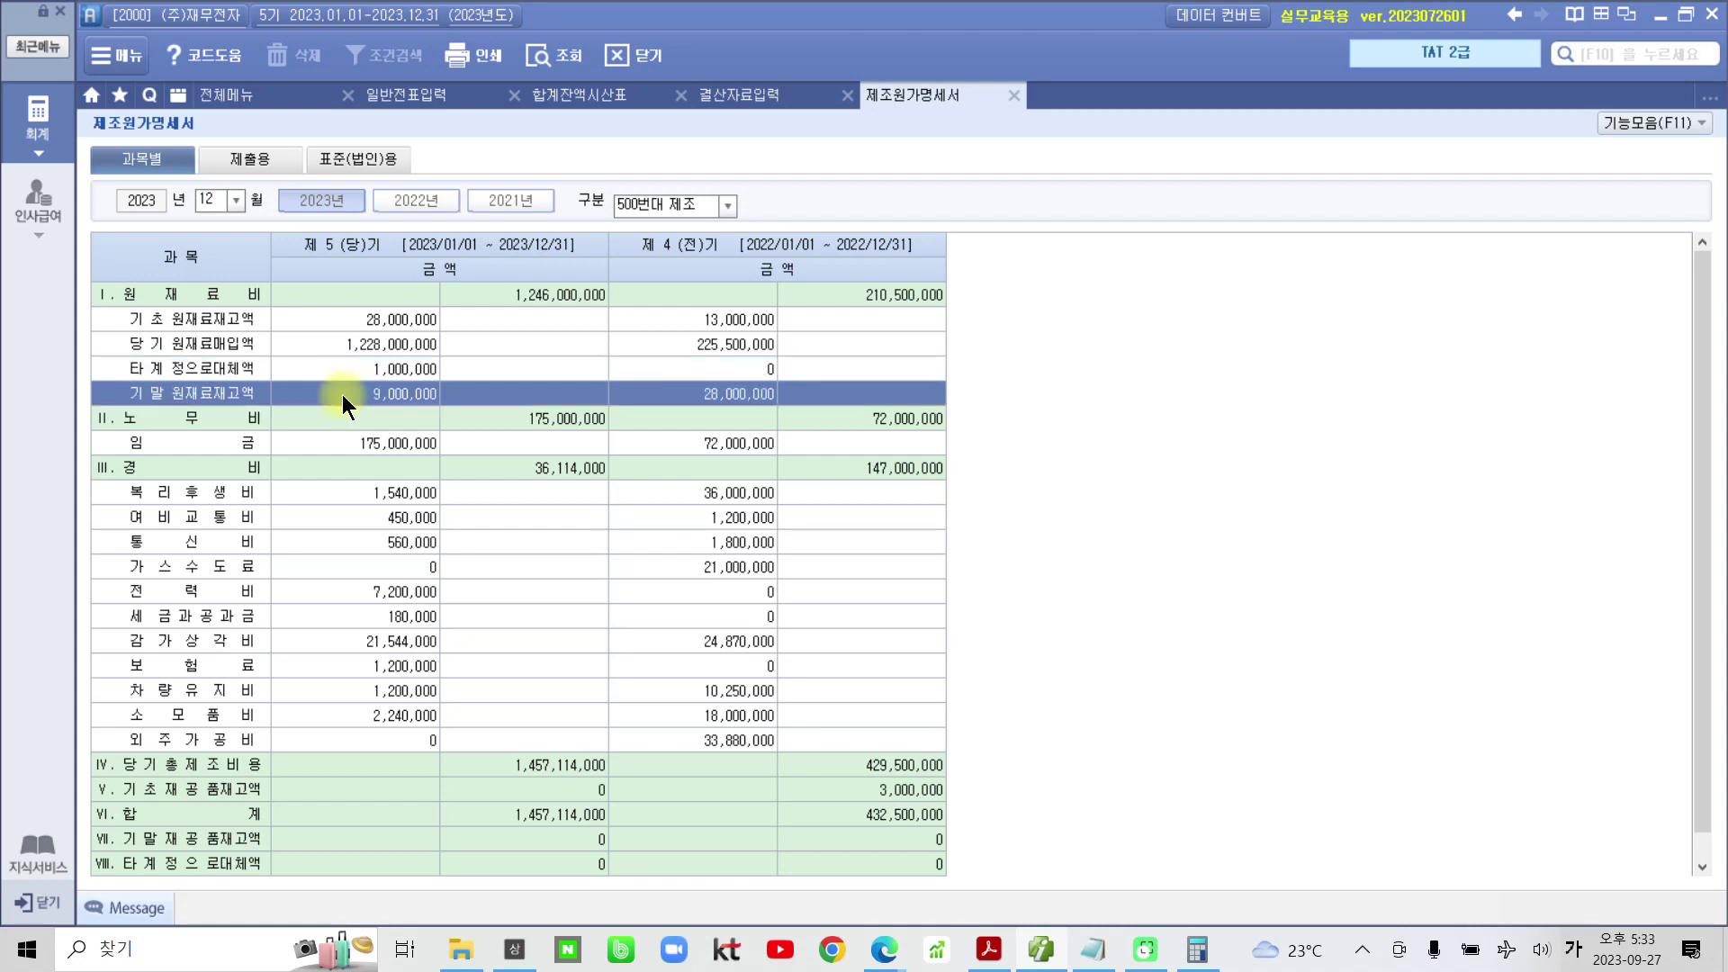
click(525, 300)
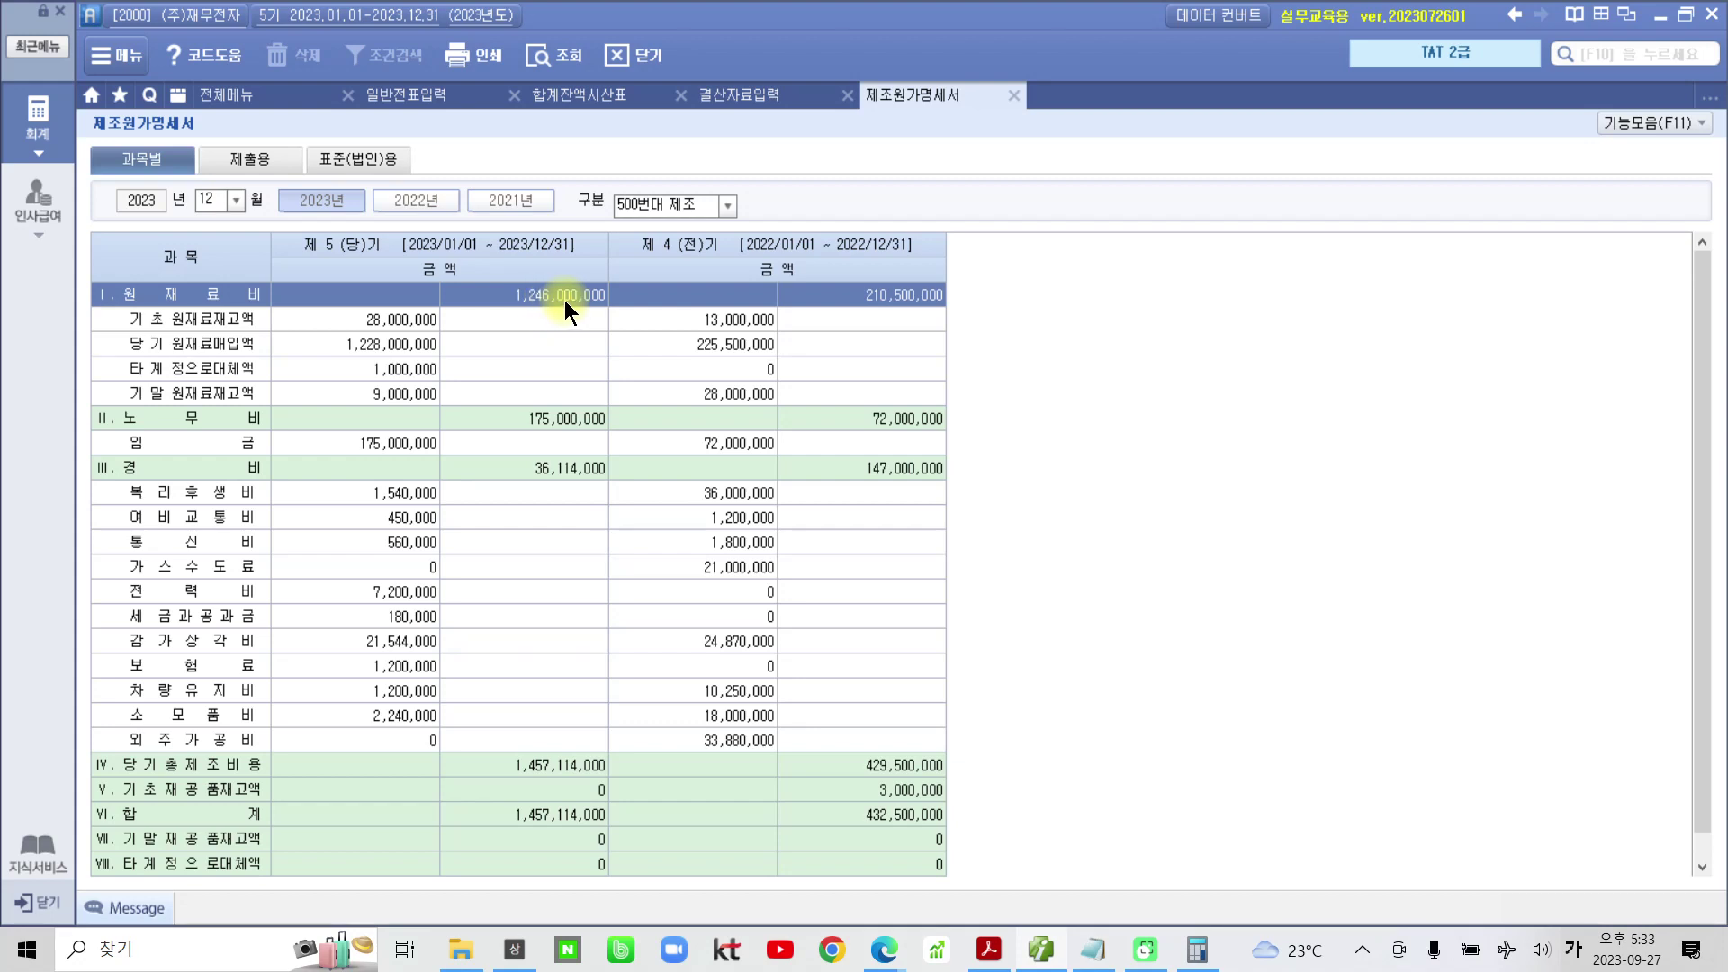
click(553, 421)
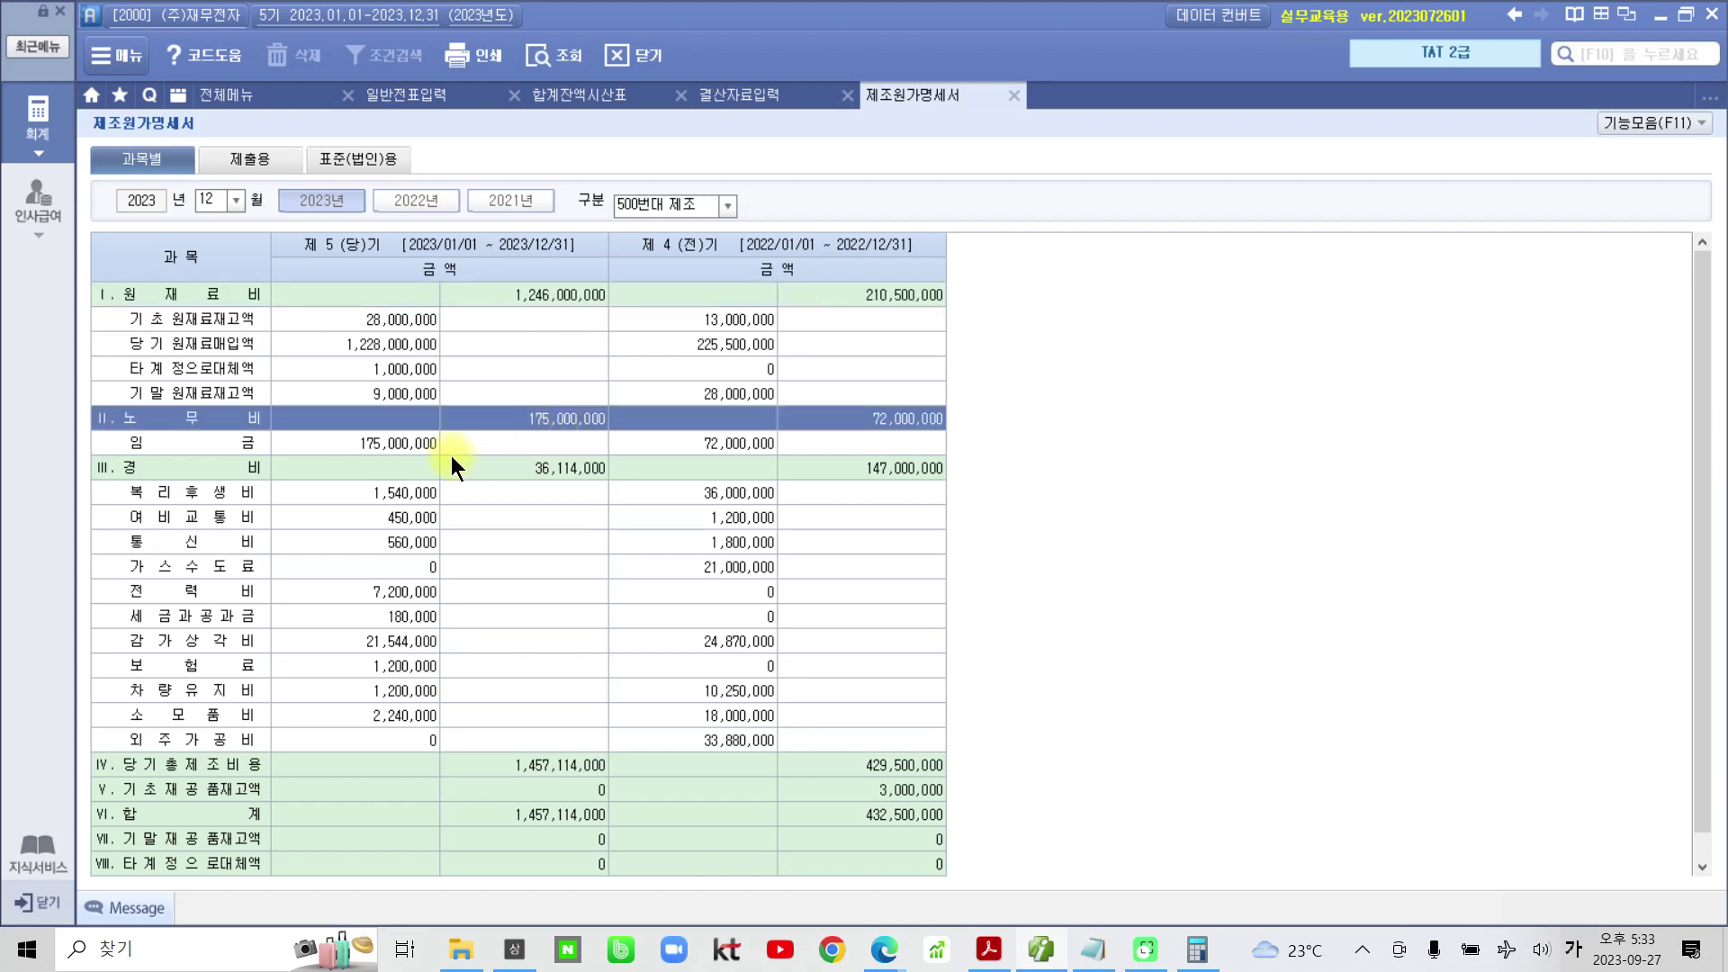
click(412, 447)
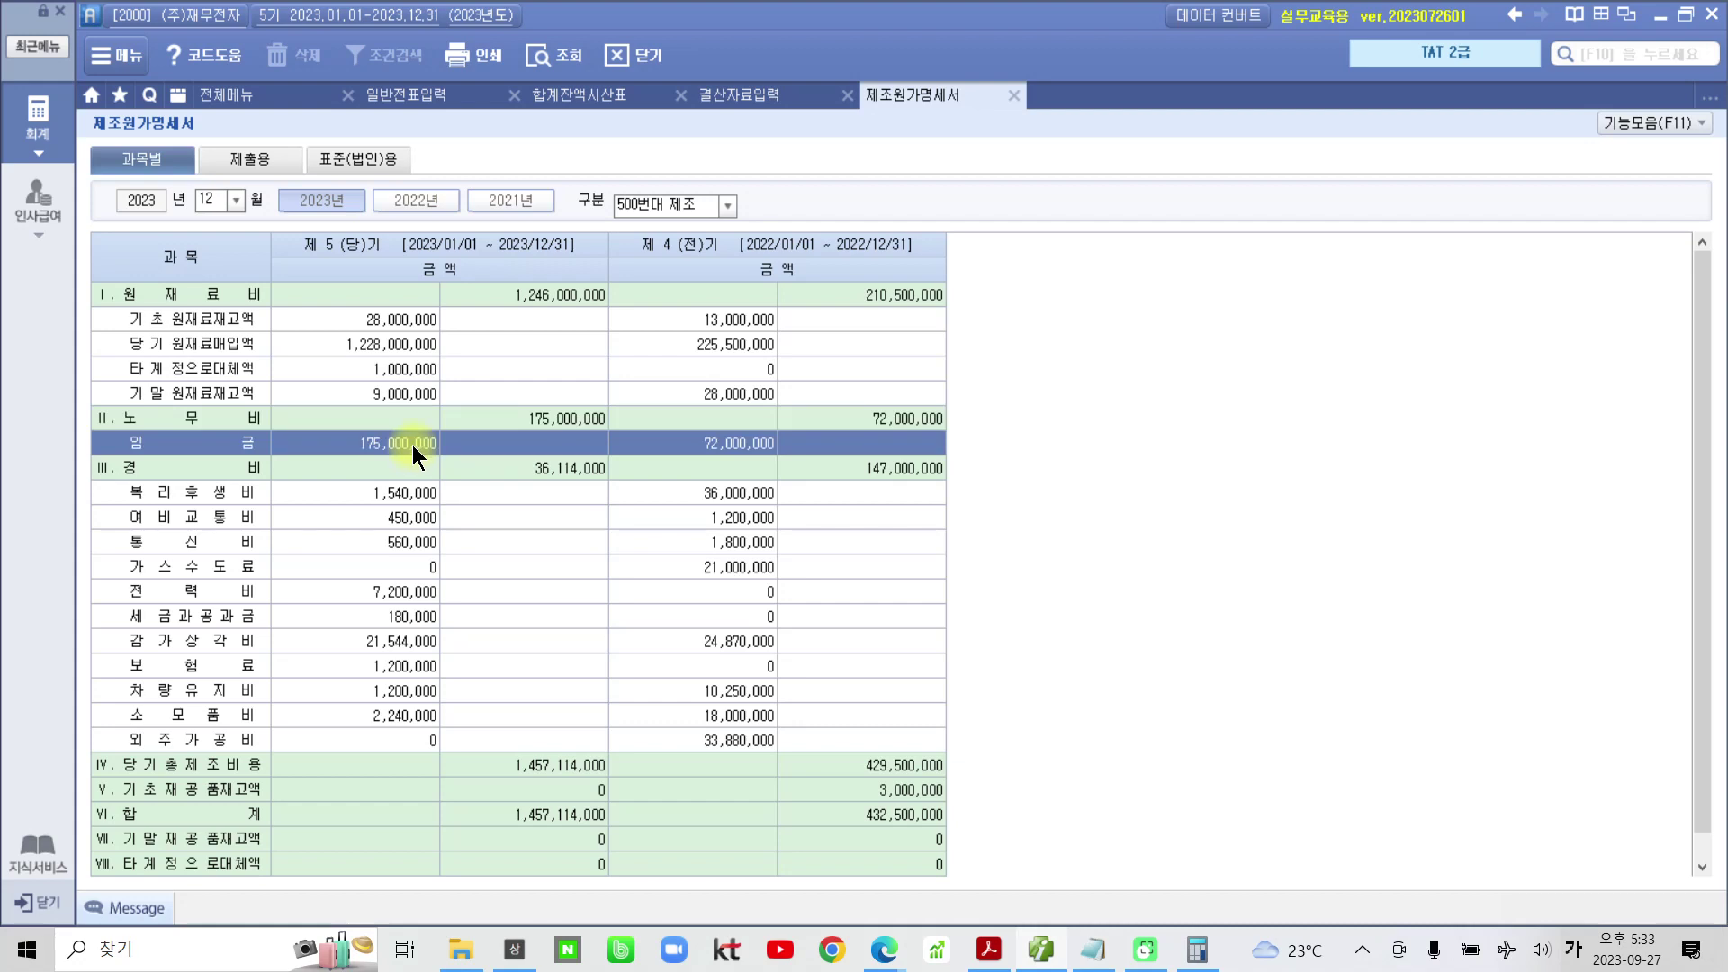
click(535, 418)
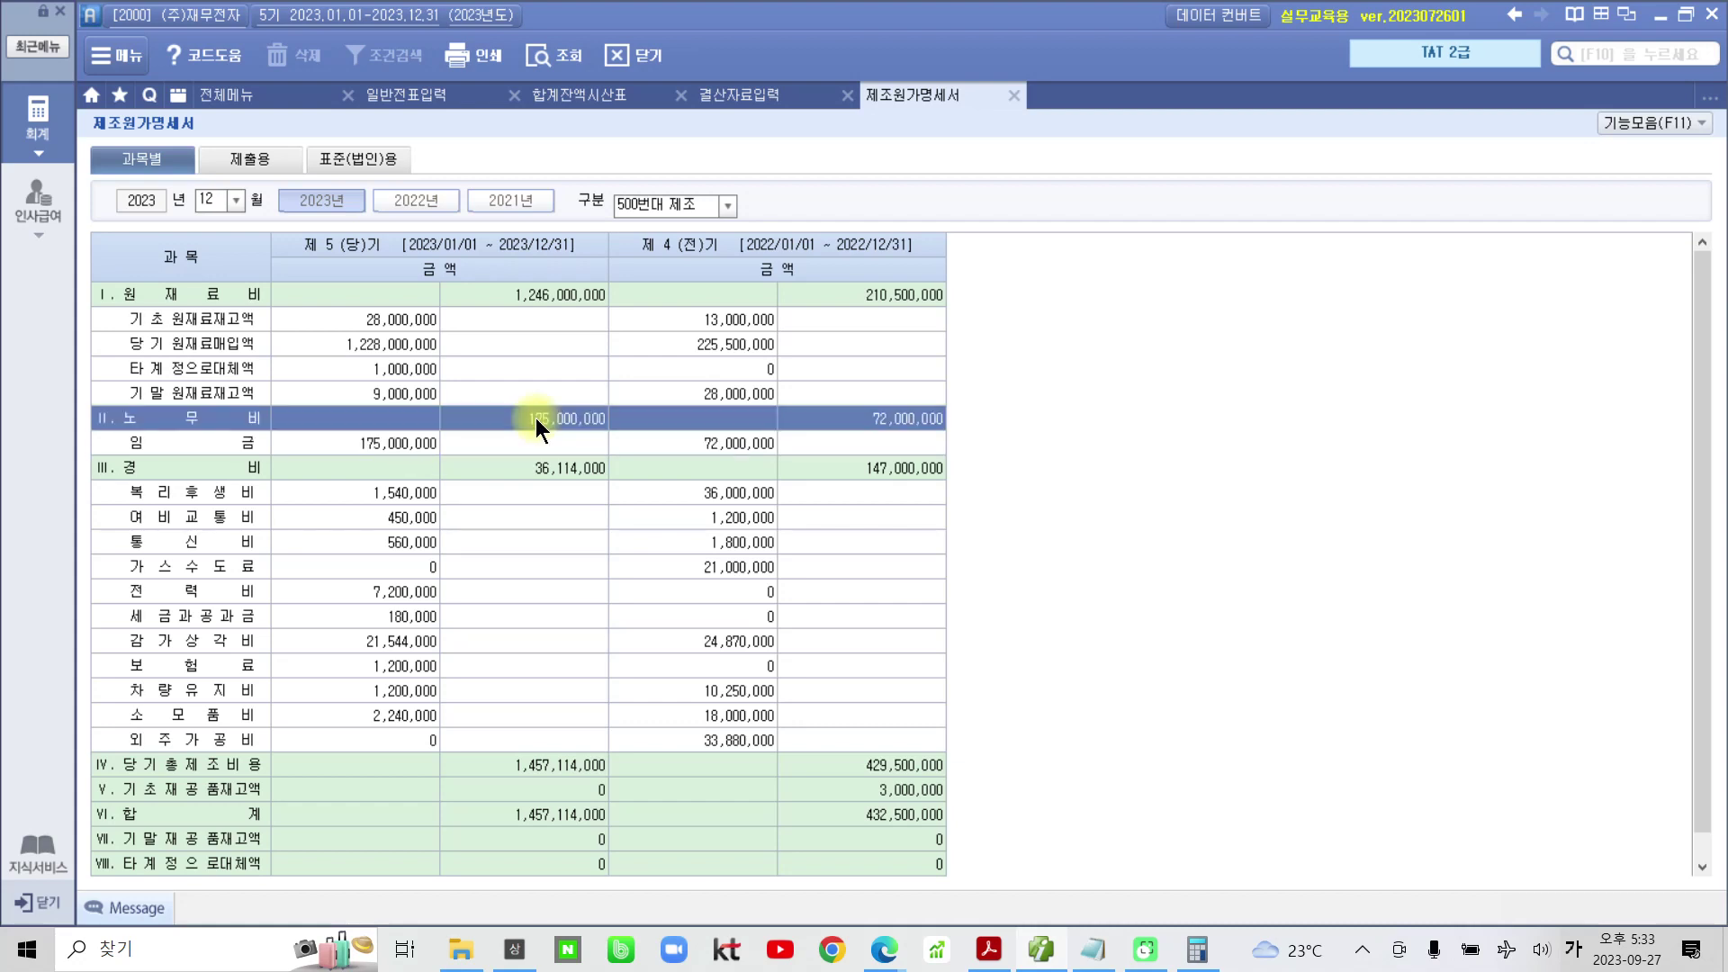
Examine the current-period 경비 total and its items from 복리후생비 to 소모품비, including 감가상각비 and 차량유지비
click(495, 472)
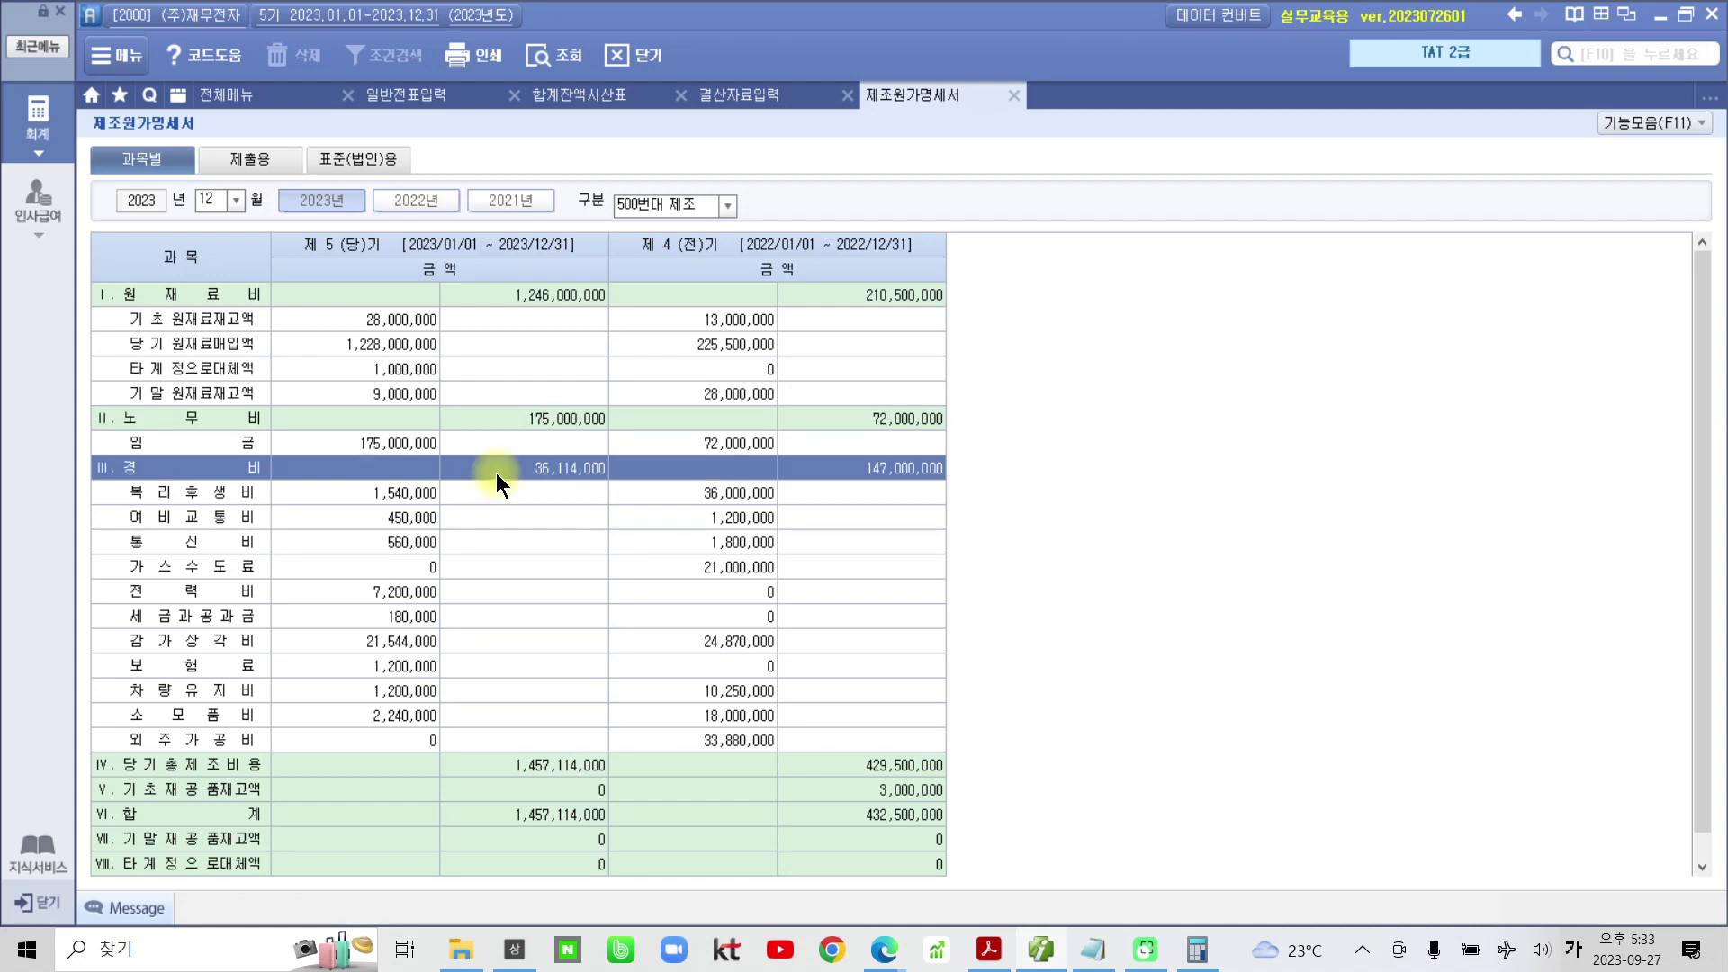
click(361, 499)
click(360, 520)
click(372, 542)
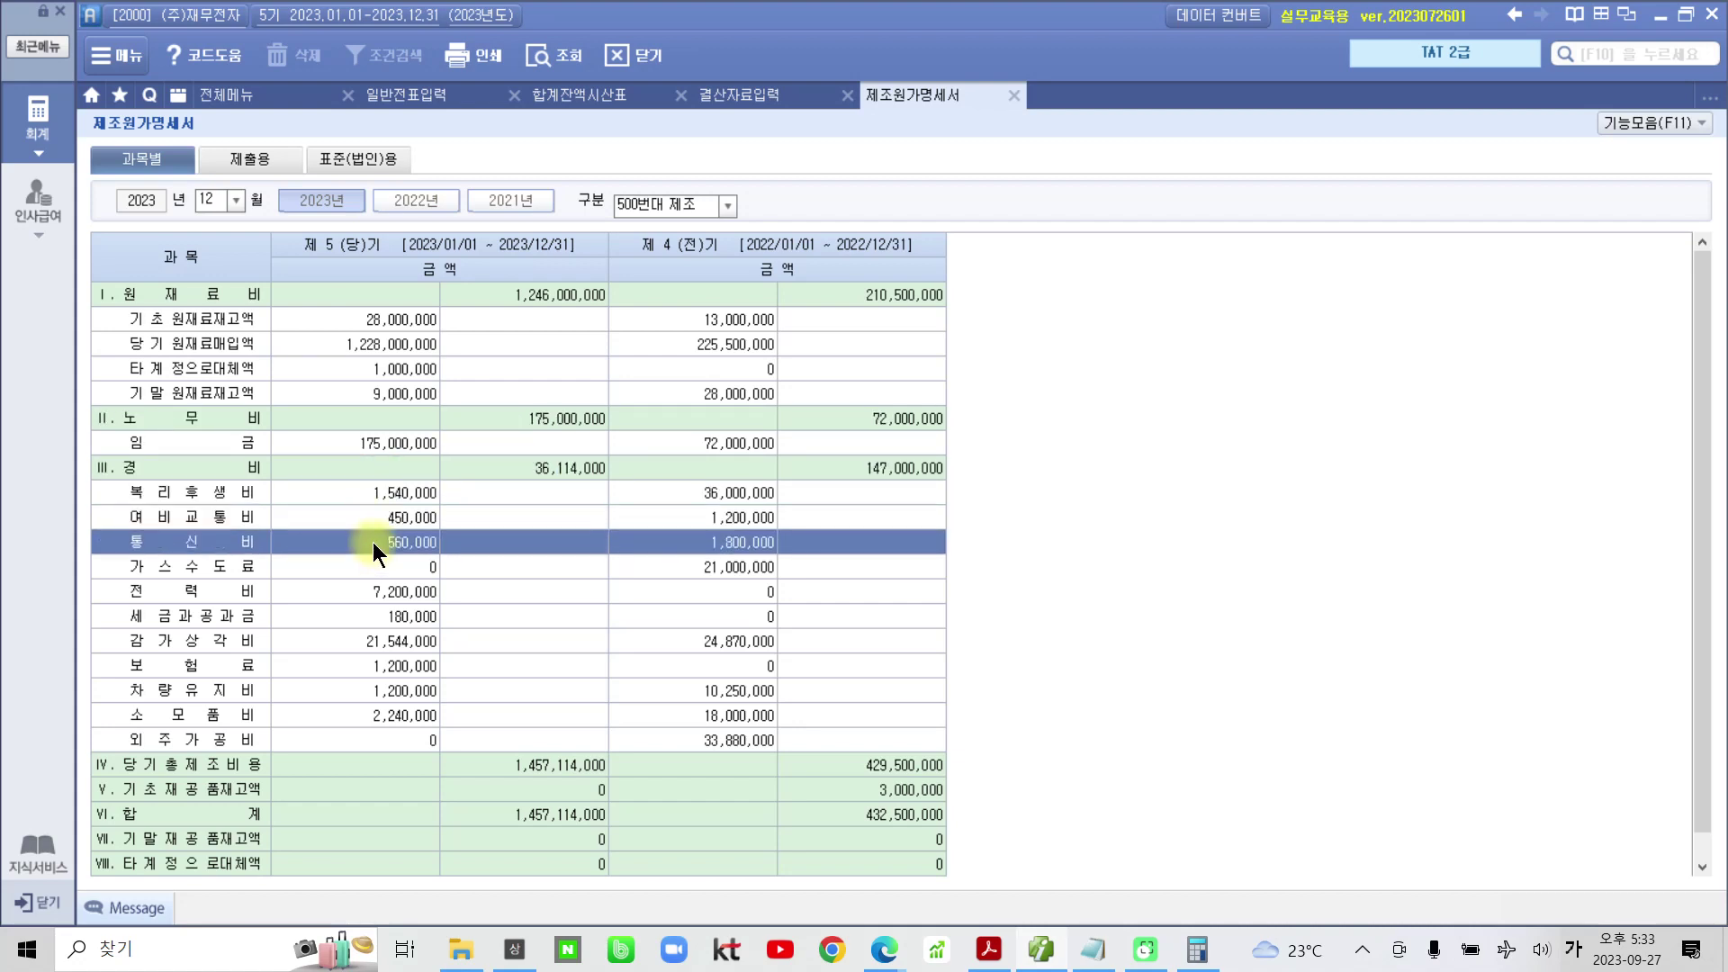
click(370, 590)
click(383, 621)
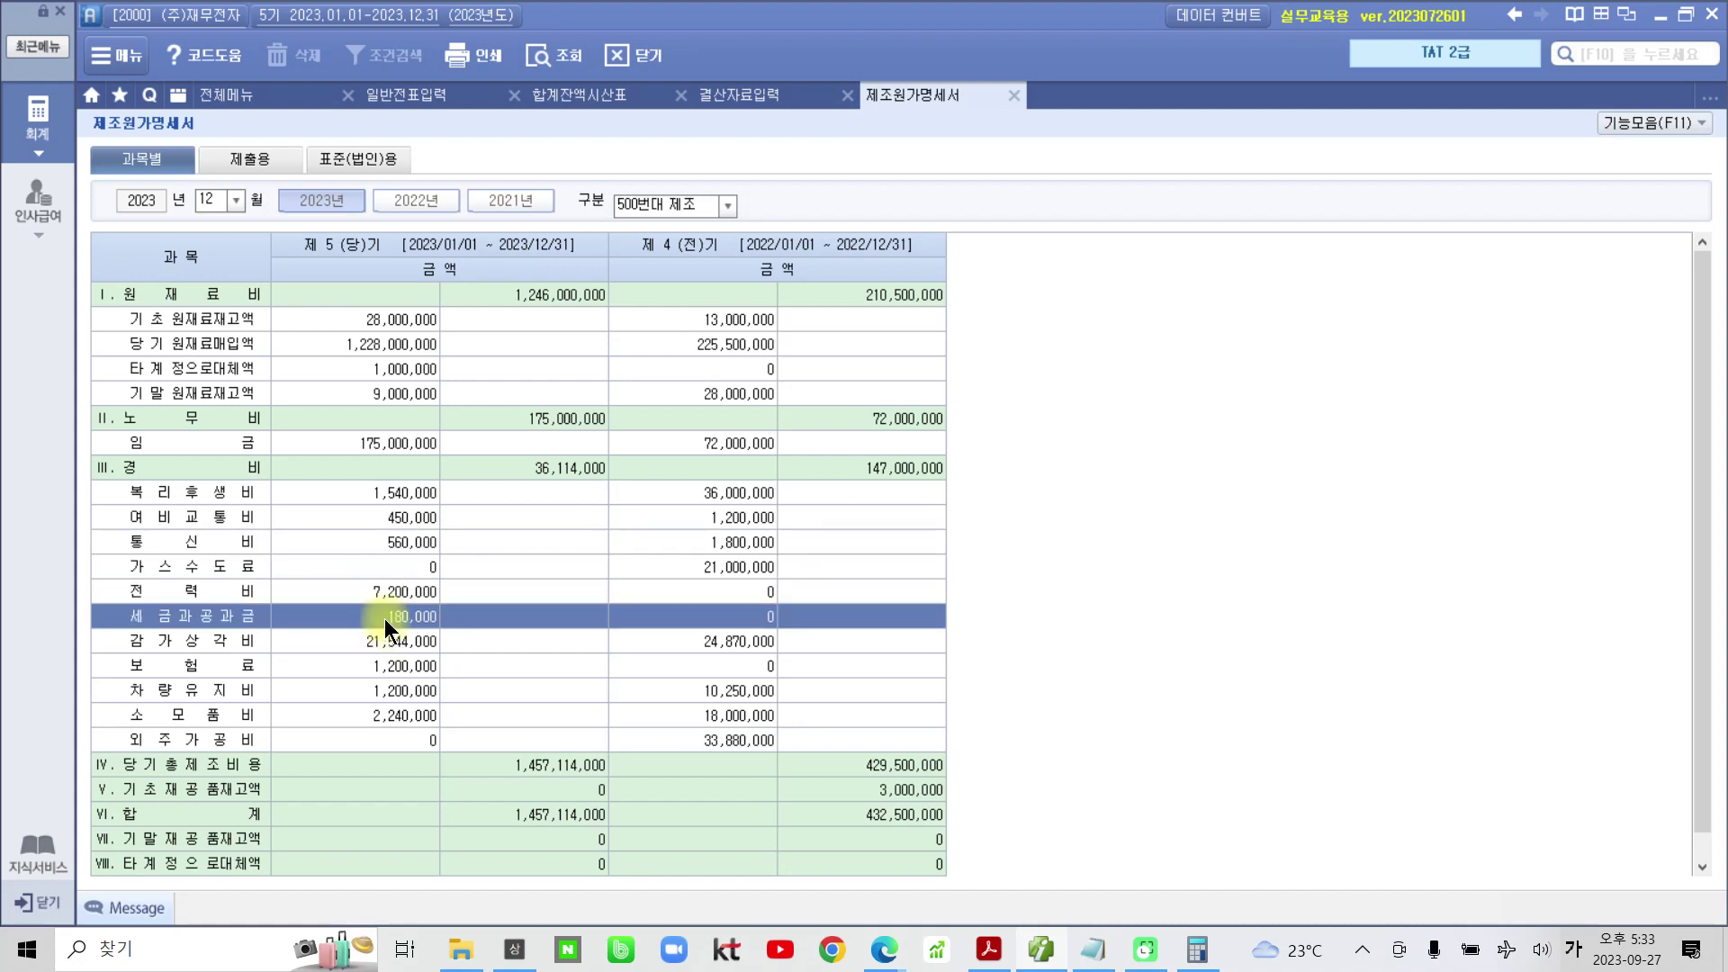
click(385, 639)
click(359, 668)
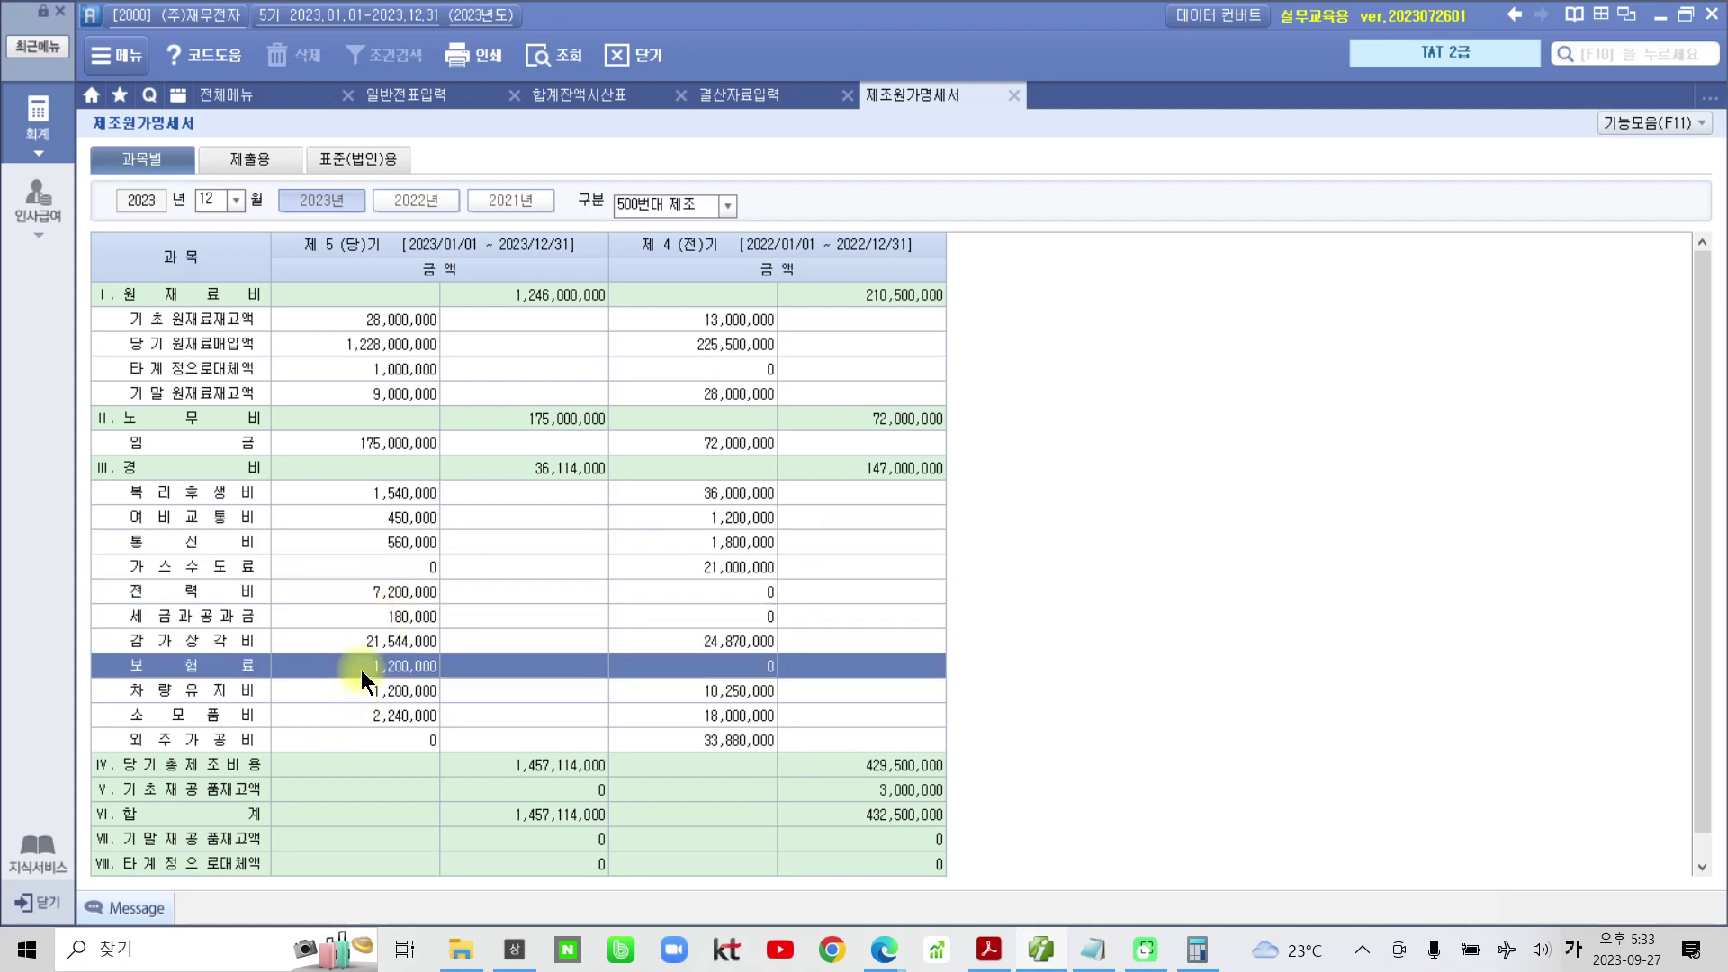
click(360, 689)
click(370, 714)
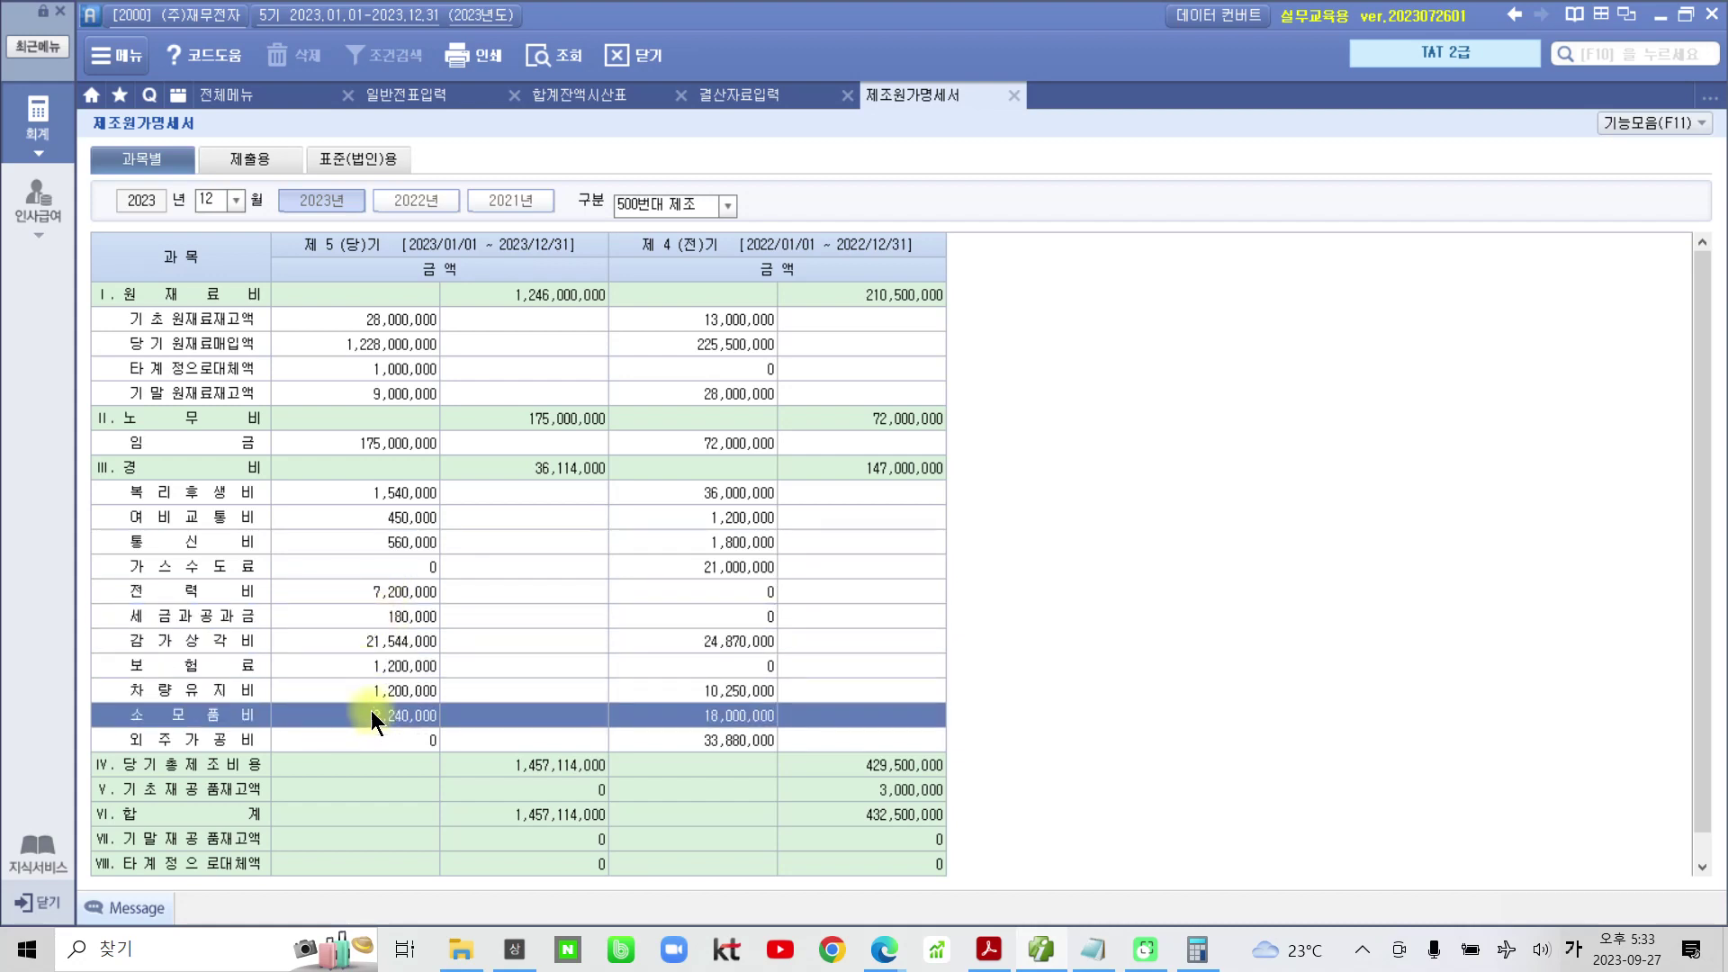
click(571, 469)
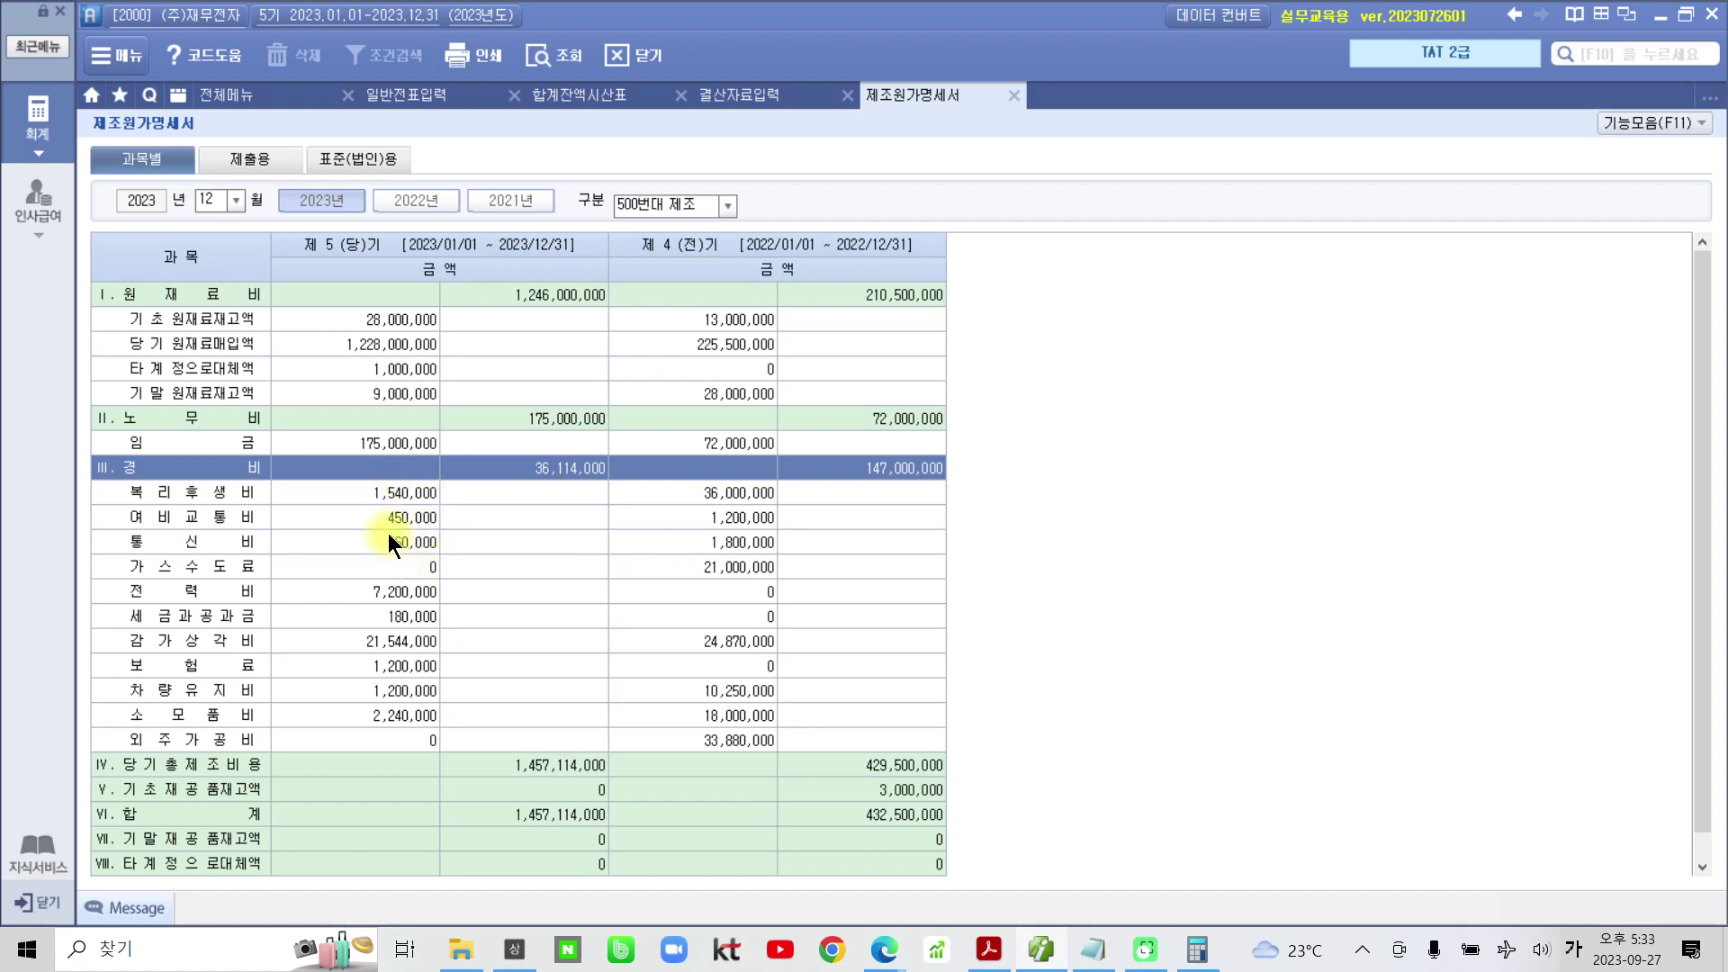
click(360, 642)
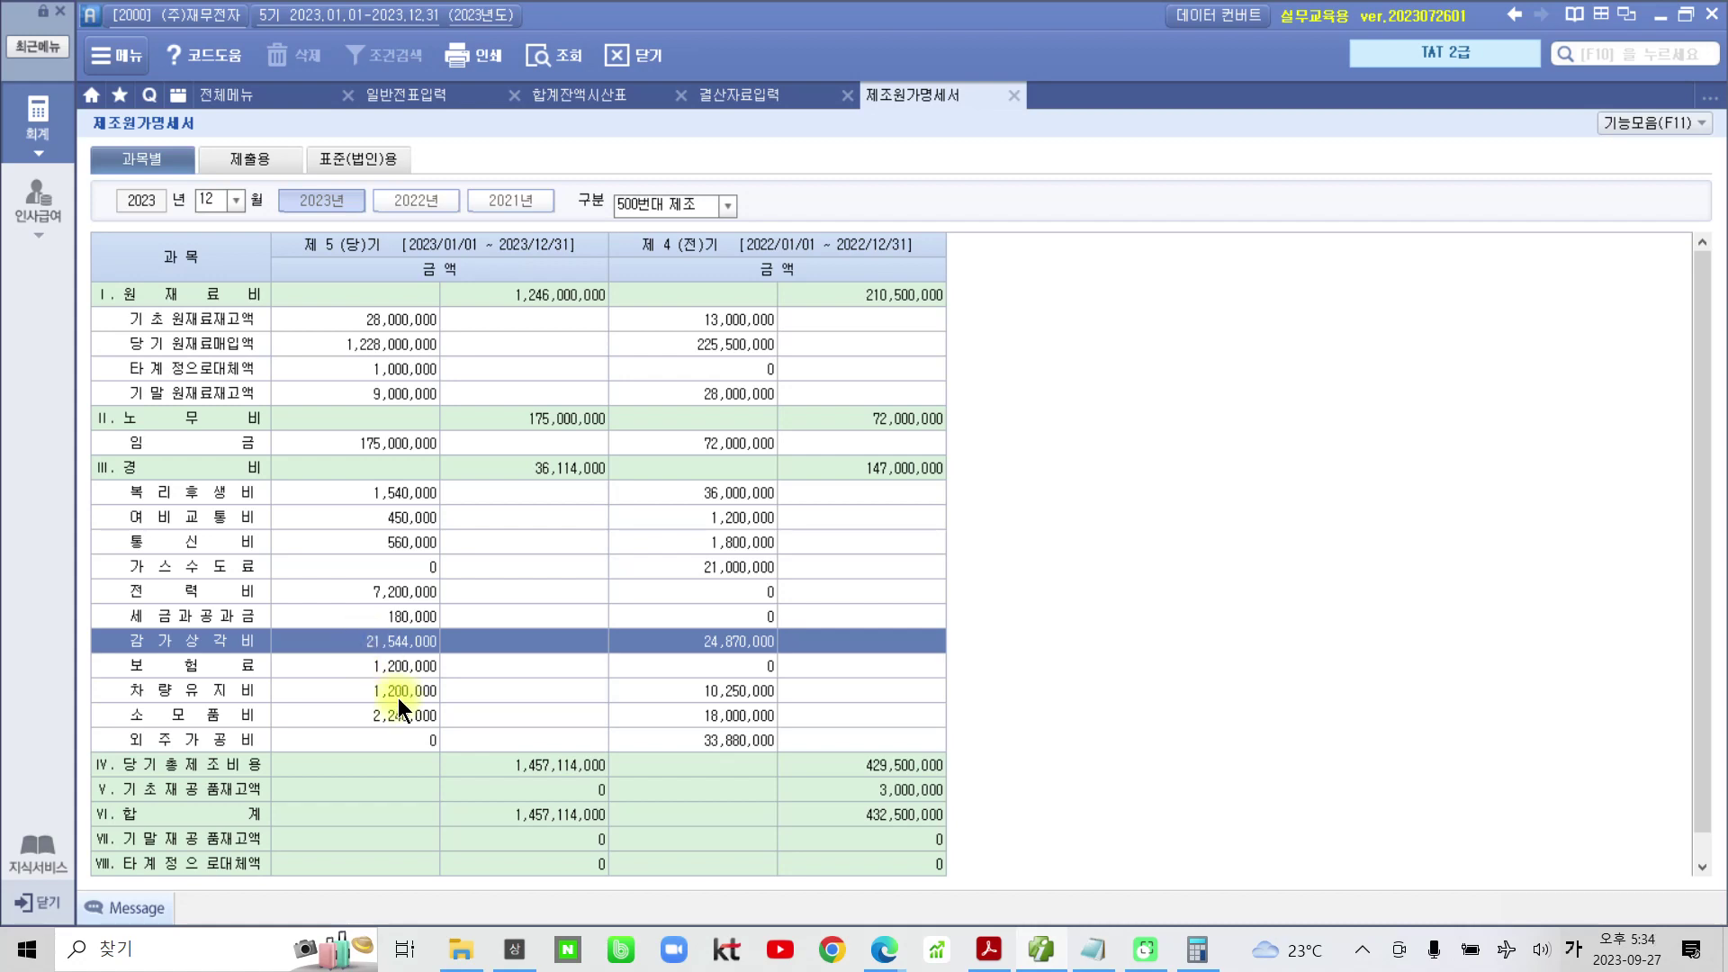
click(397, 693)
click(396, 708)
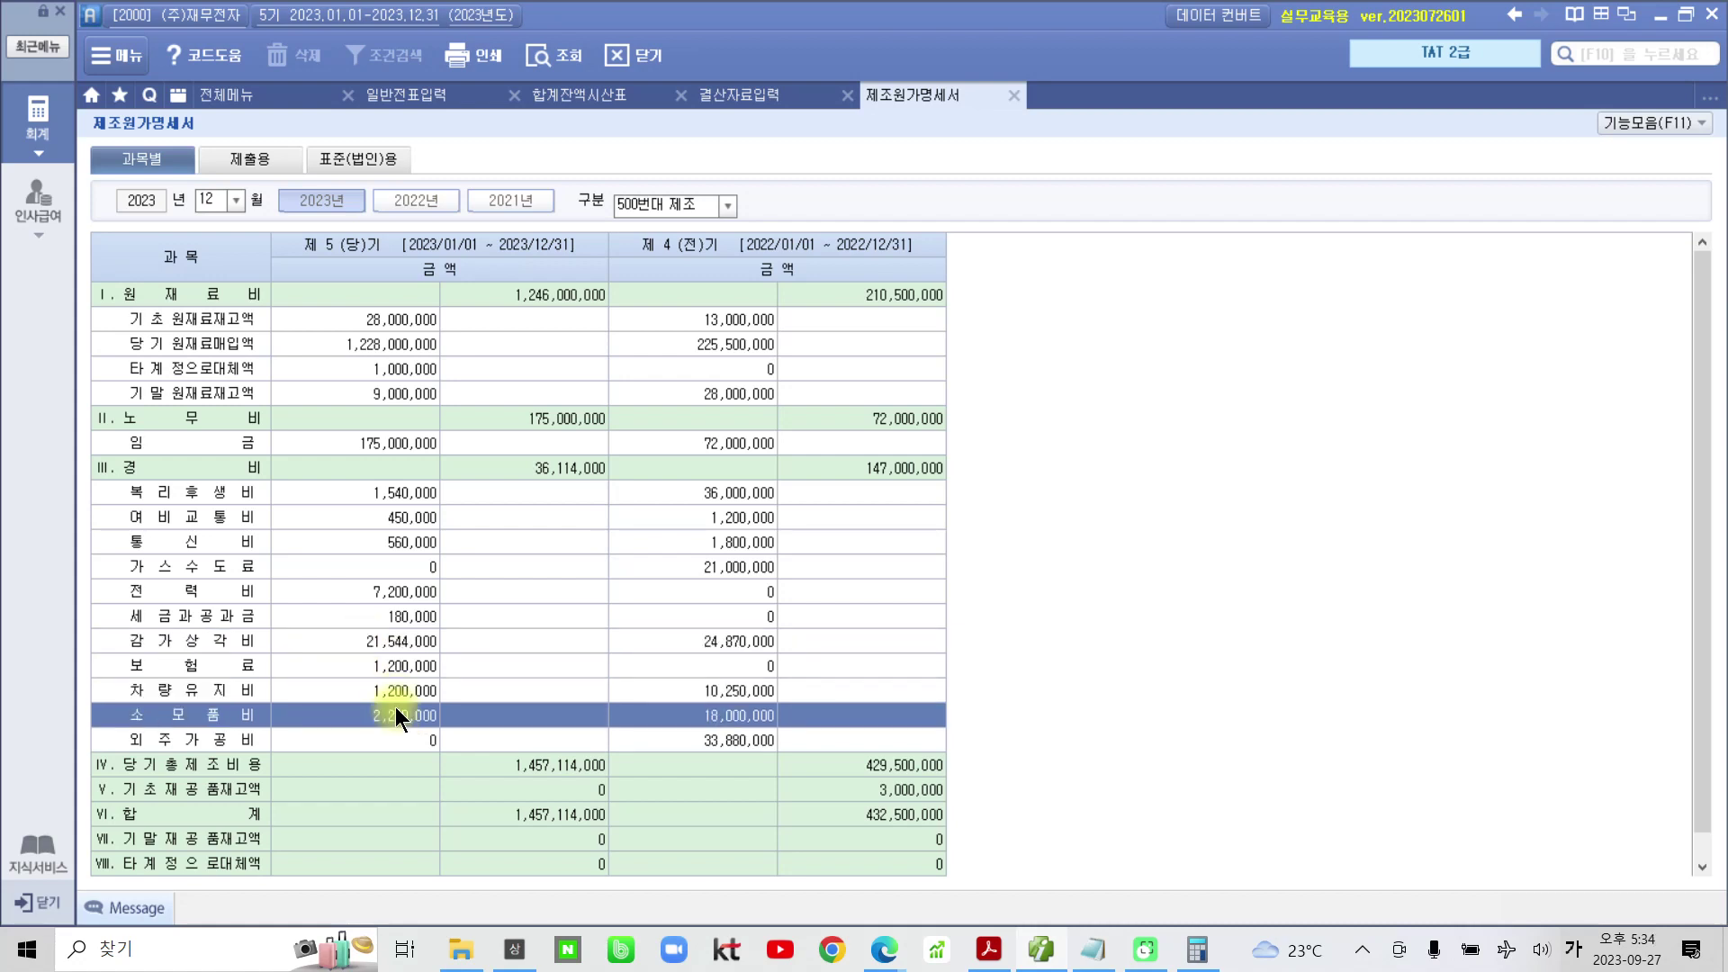
click(396, 692)
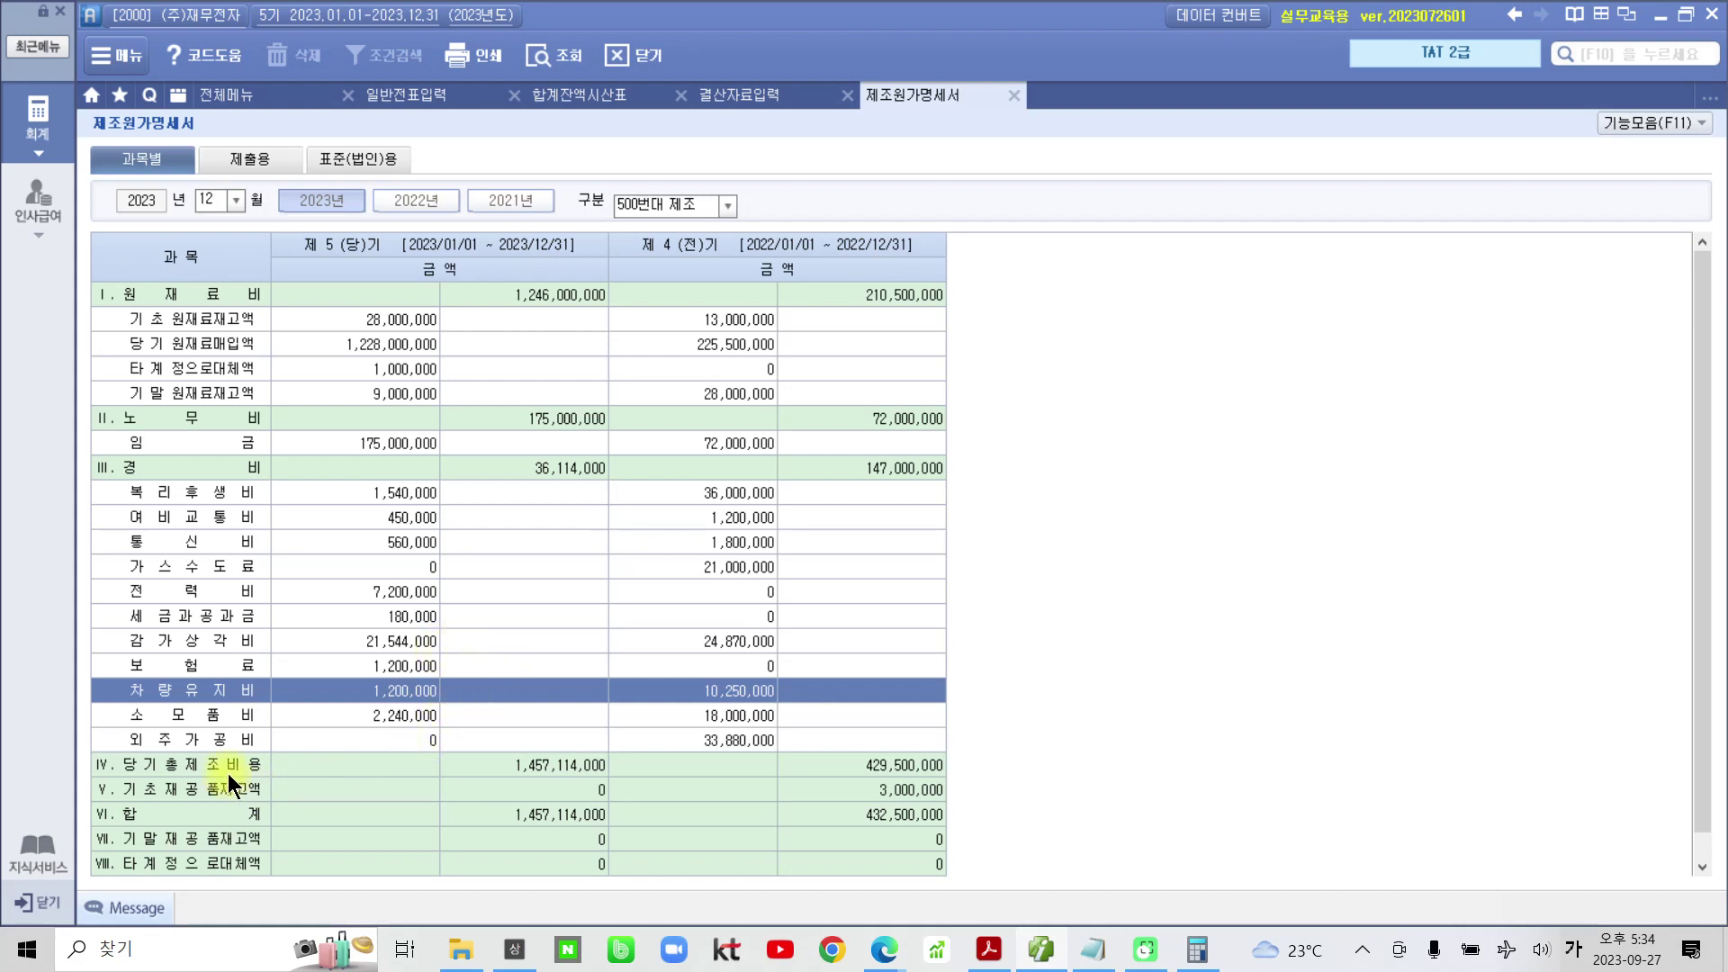
Circle 원재료비, 노무비, 경비 and the 당기총제조비용 amount in red, and clear the temporary marks
click(567, 771)
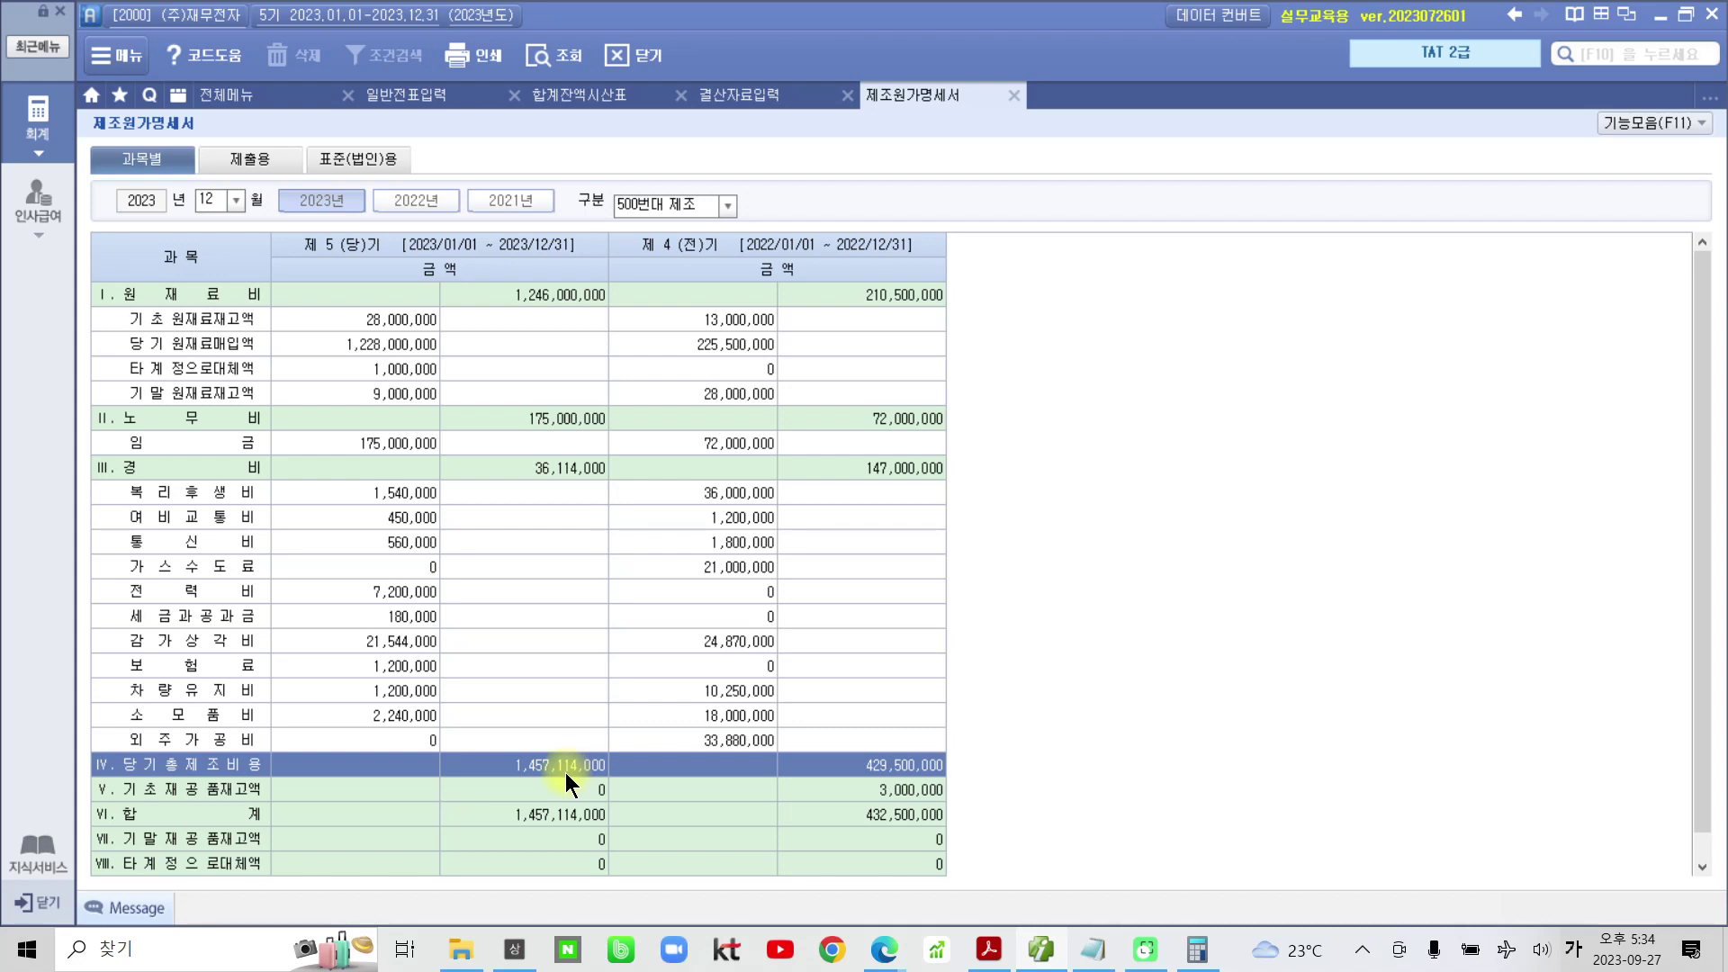
mouse_move(103, 274)
mouse_down()
mouse_move(158, 329)
mouse_move(675, 306)
mouse_move(225, 248)
mouse_move(122, 288)
mouse_up()
drag(99, 396, 85, 414)
drag(597, 443, 166, 419)
mouse_move(99, 464)
mouse_down()
mouse_move(135, 518)
mouse_move(684, 490)
mouse_move(144, 469)
mouse_up()
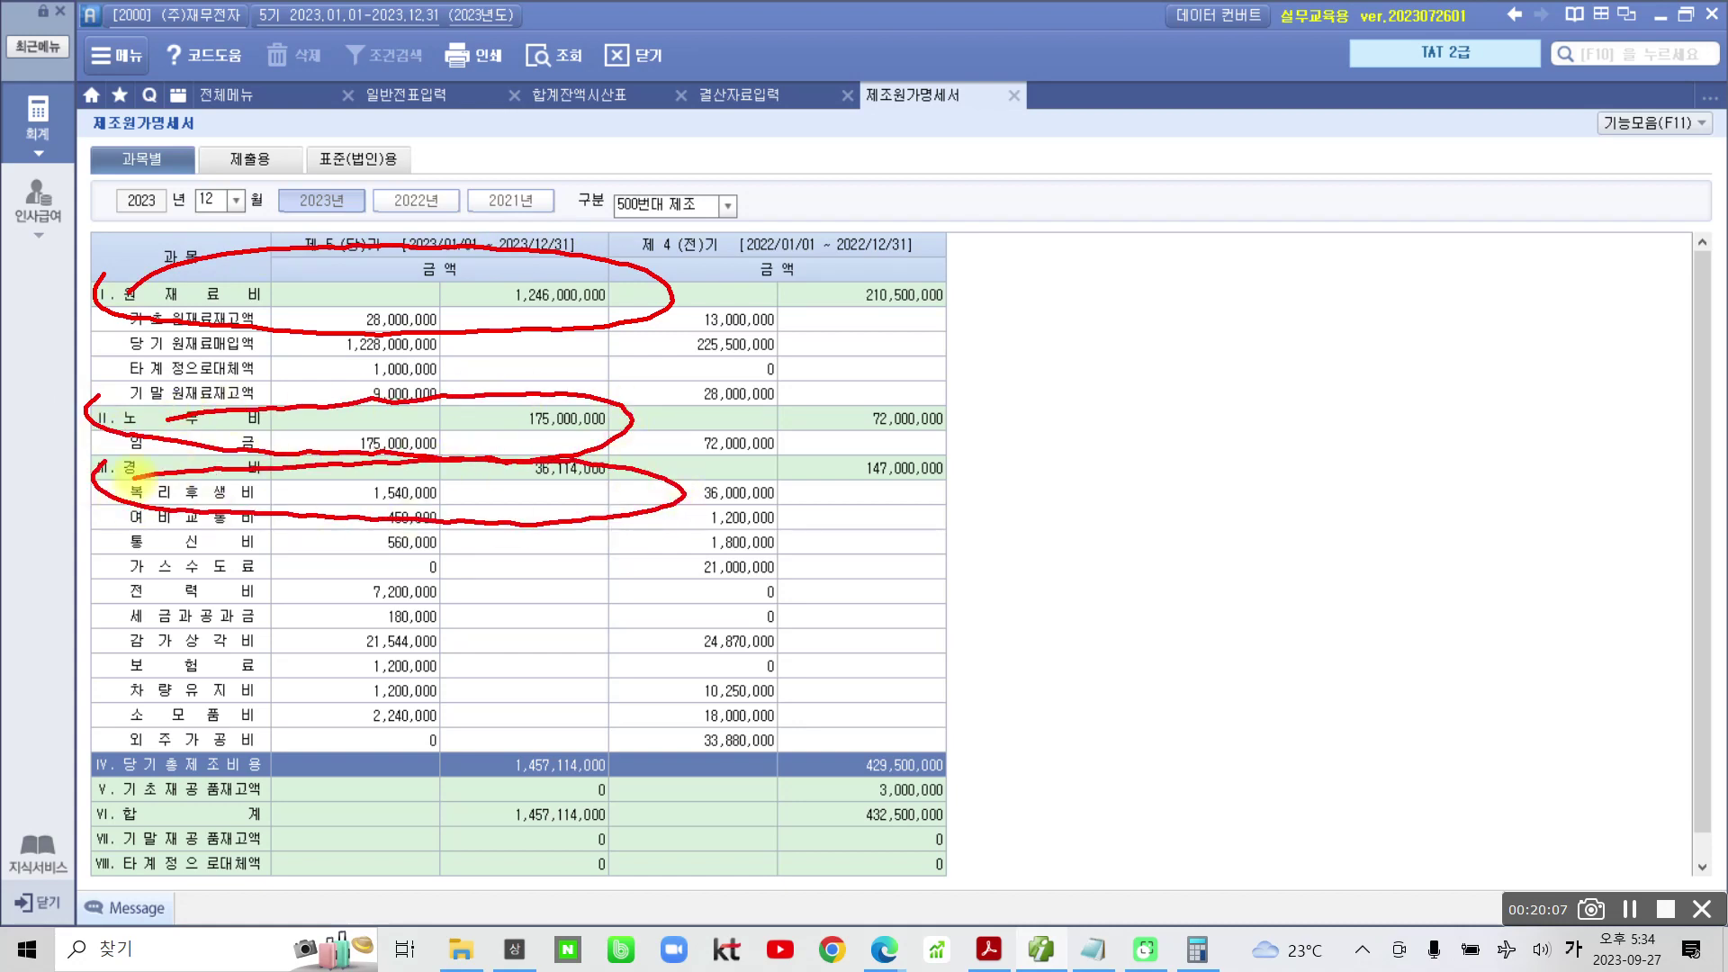
mouse_move(563, 799)
mouse_down()
mouse_move(629, 752)
mouse_move(601, 794)
mouse_up()
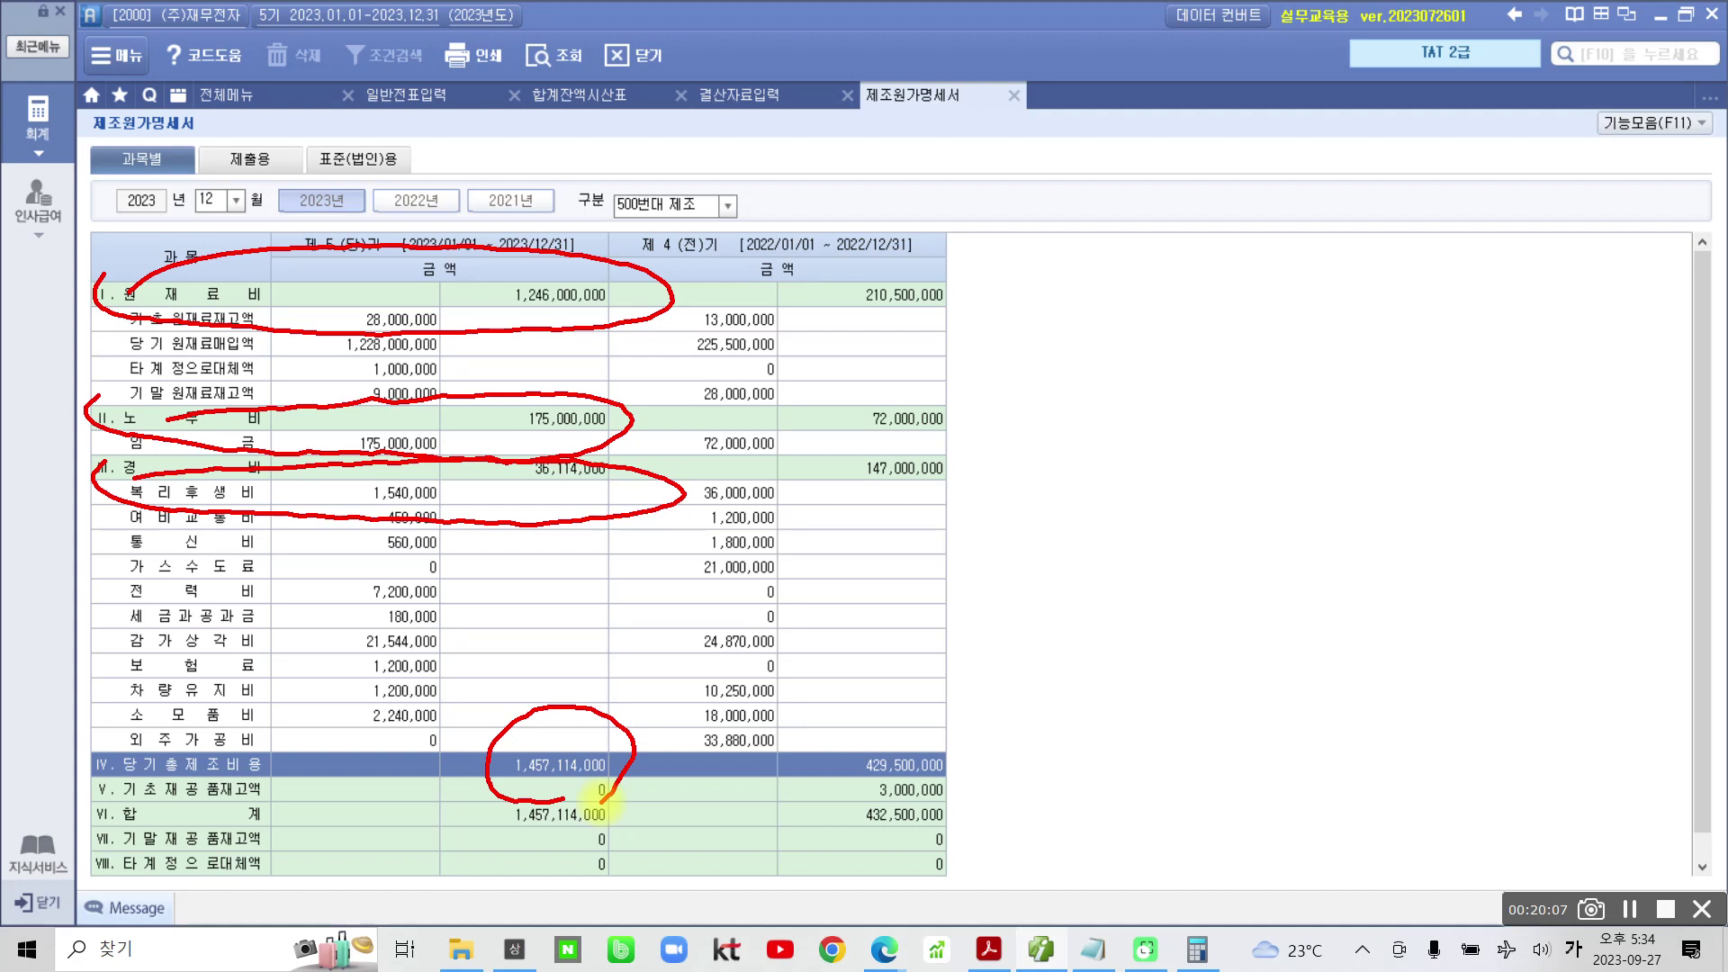
key(Escape)
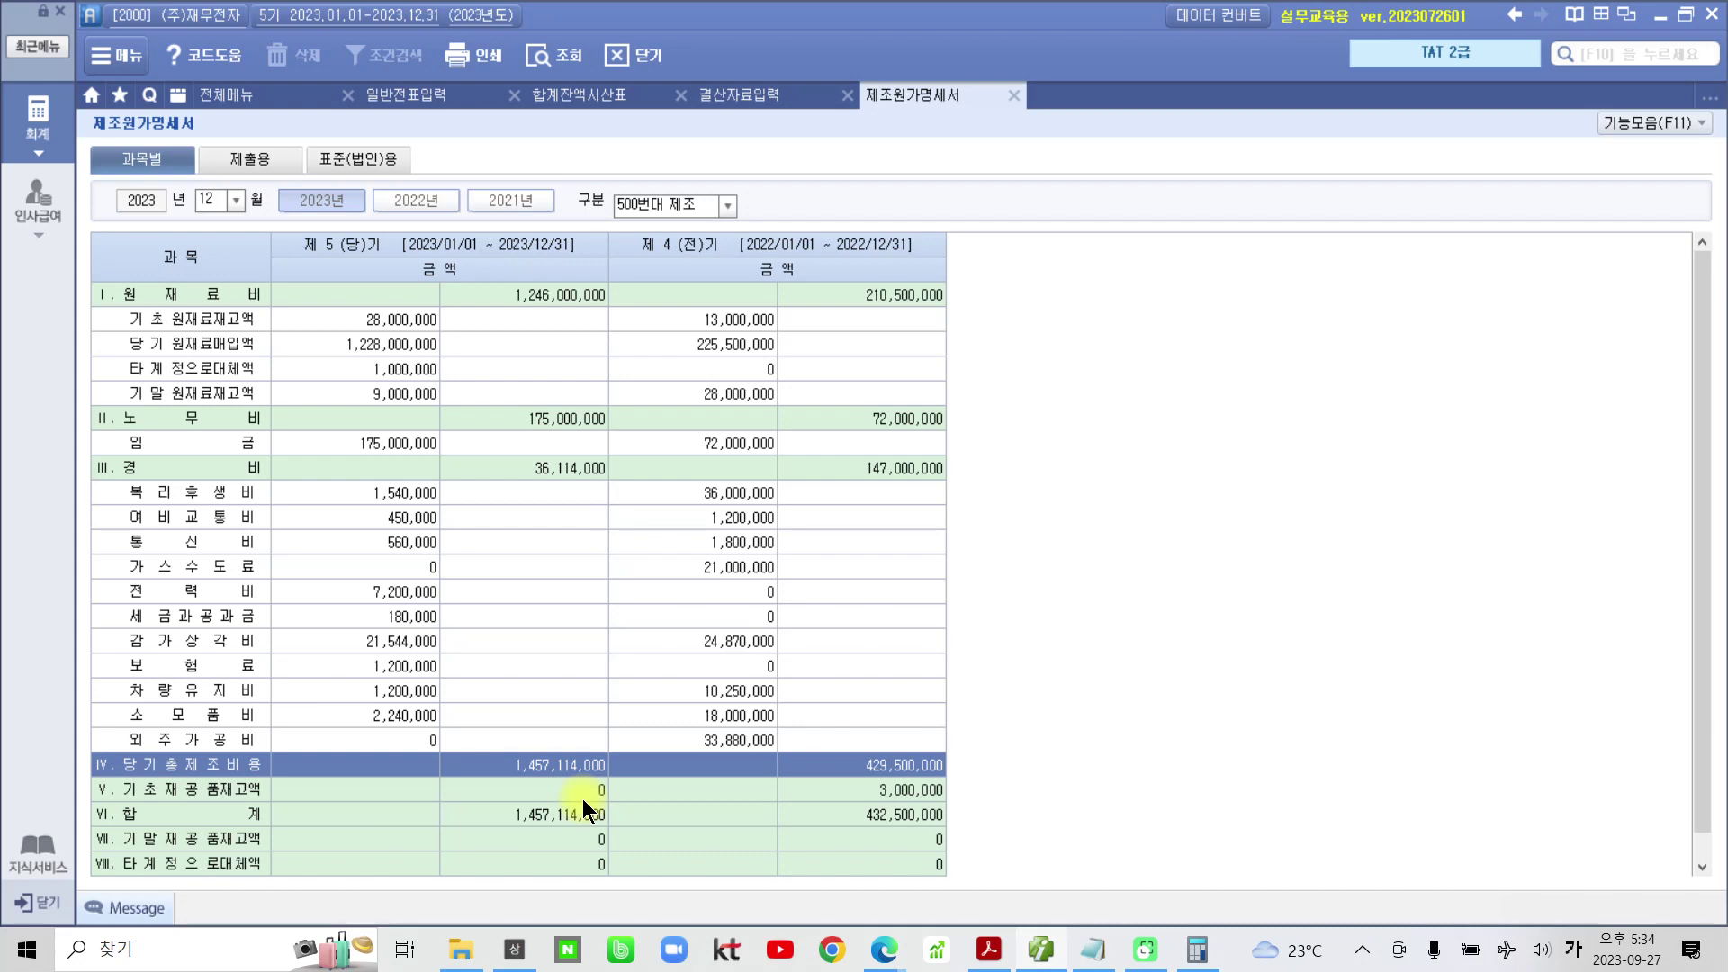
Examine 기초재공품재고액, 합계 and 기말재공품재고액, down to 당기제품제조원가 at the end of the 제조원가명세서
click(582, 797)
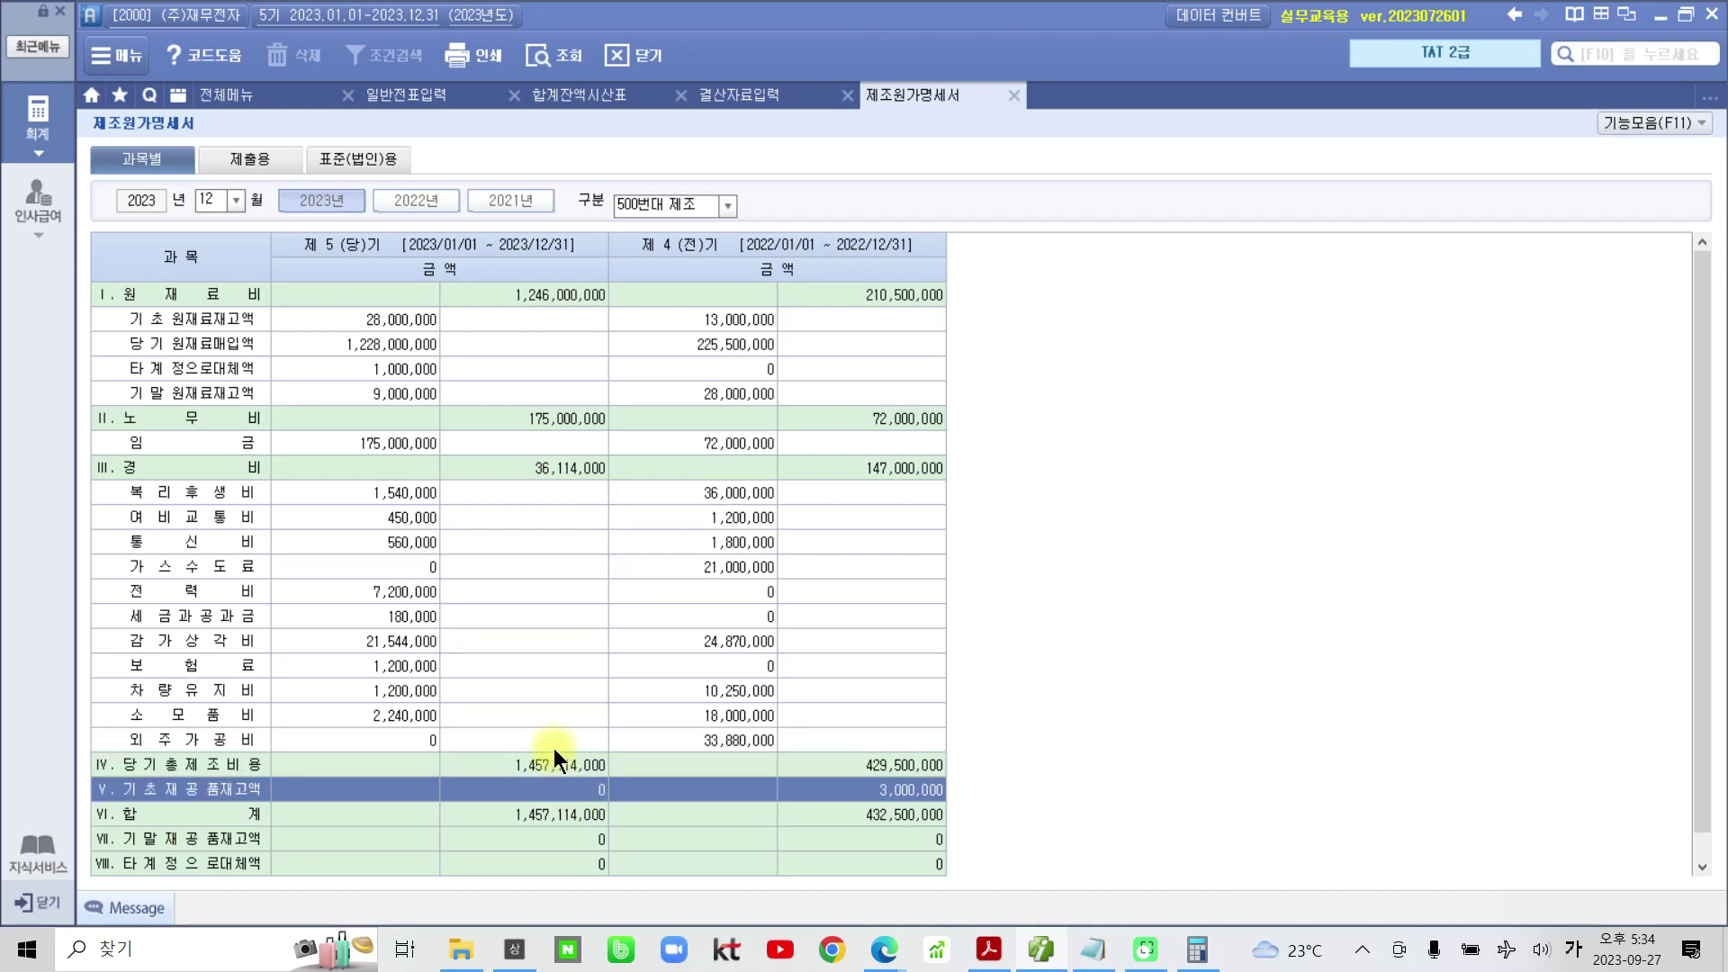
click(533, 815)
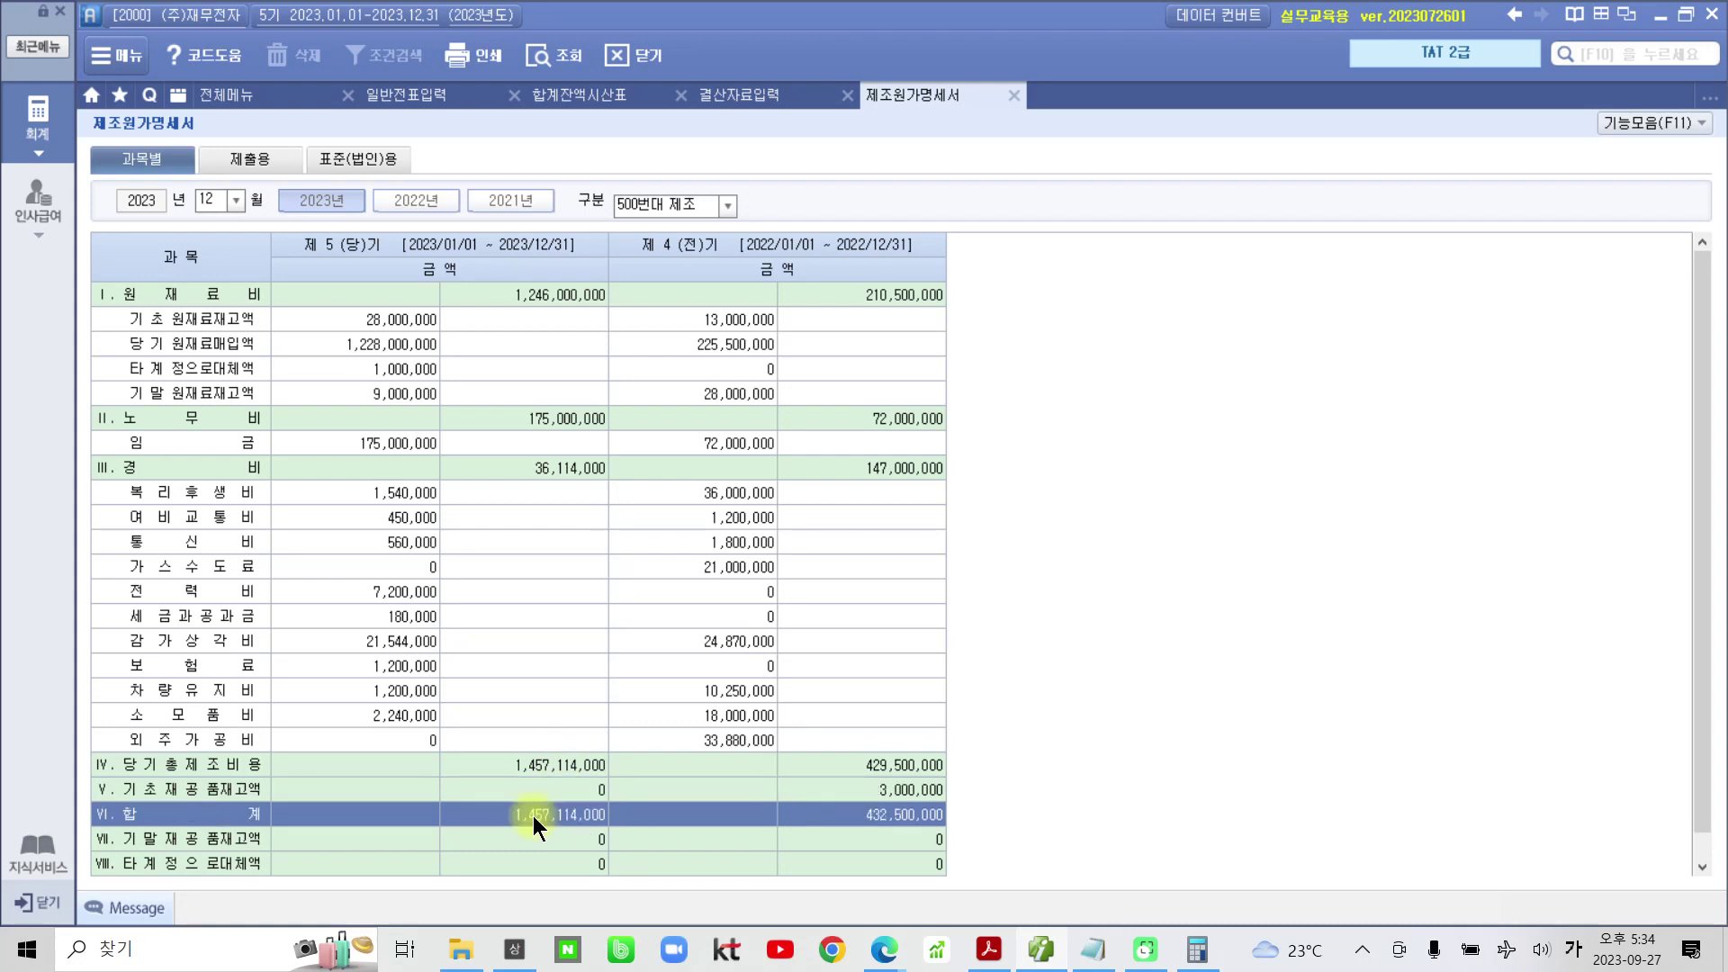
click(530, 842)
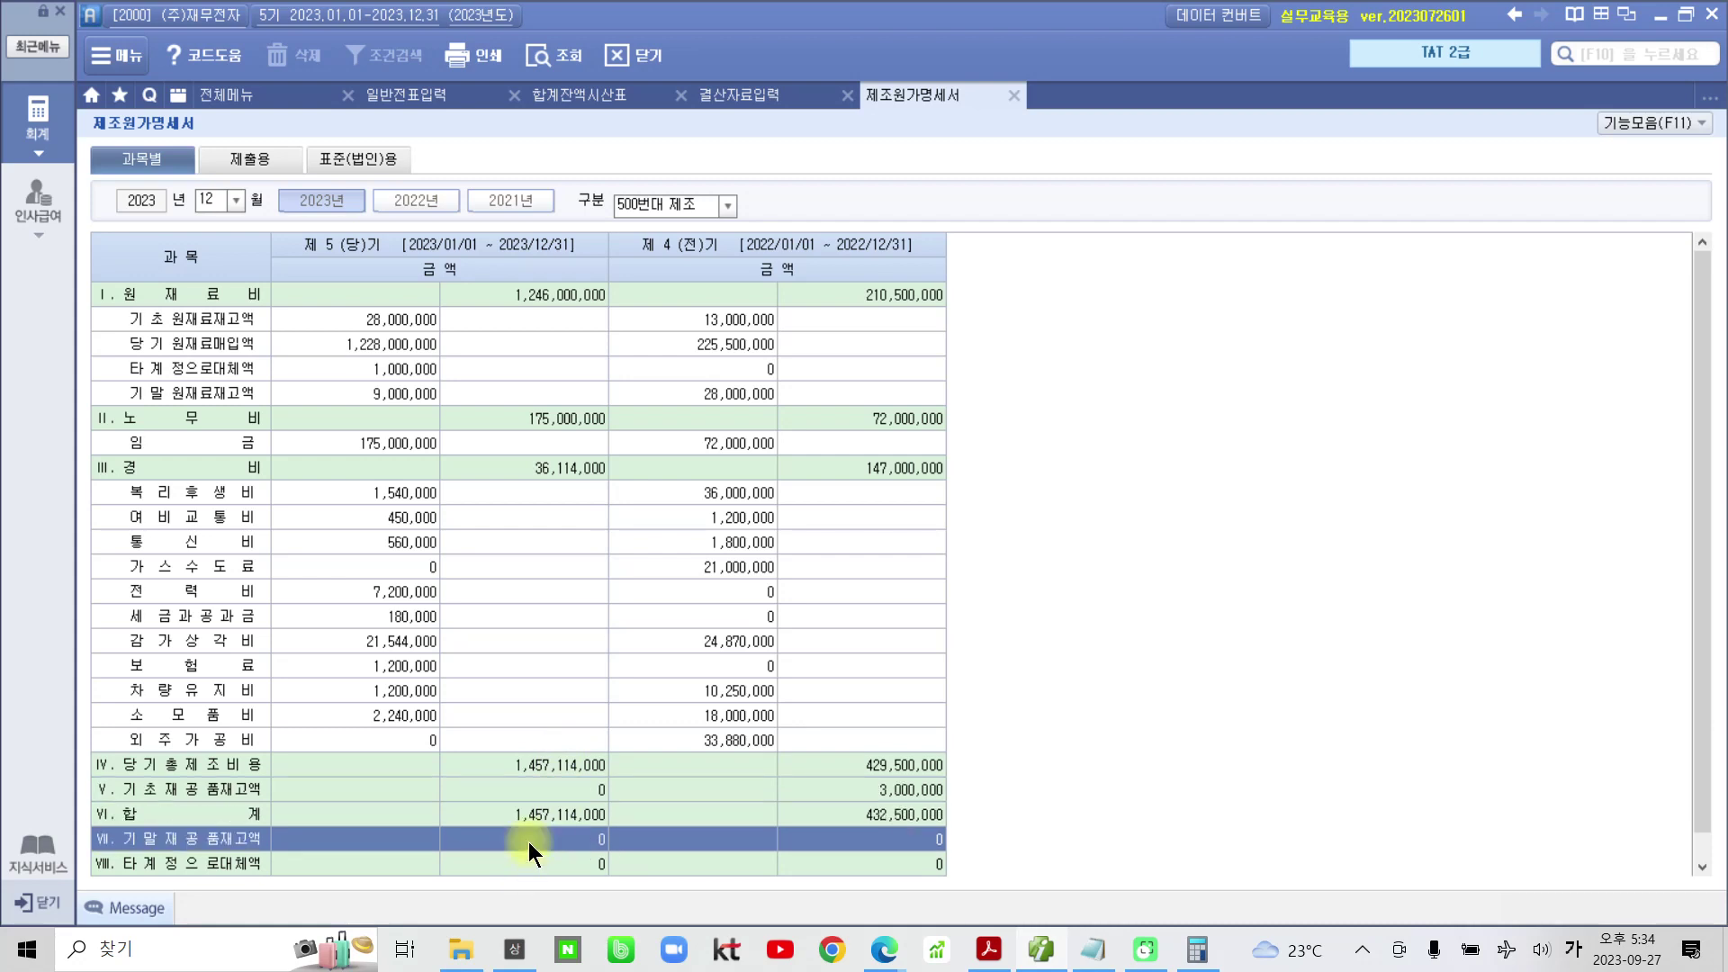
scroll(536, 839, down, 1)
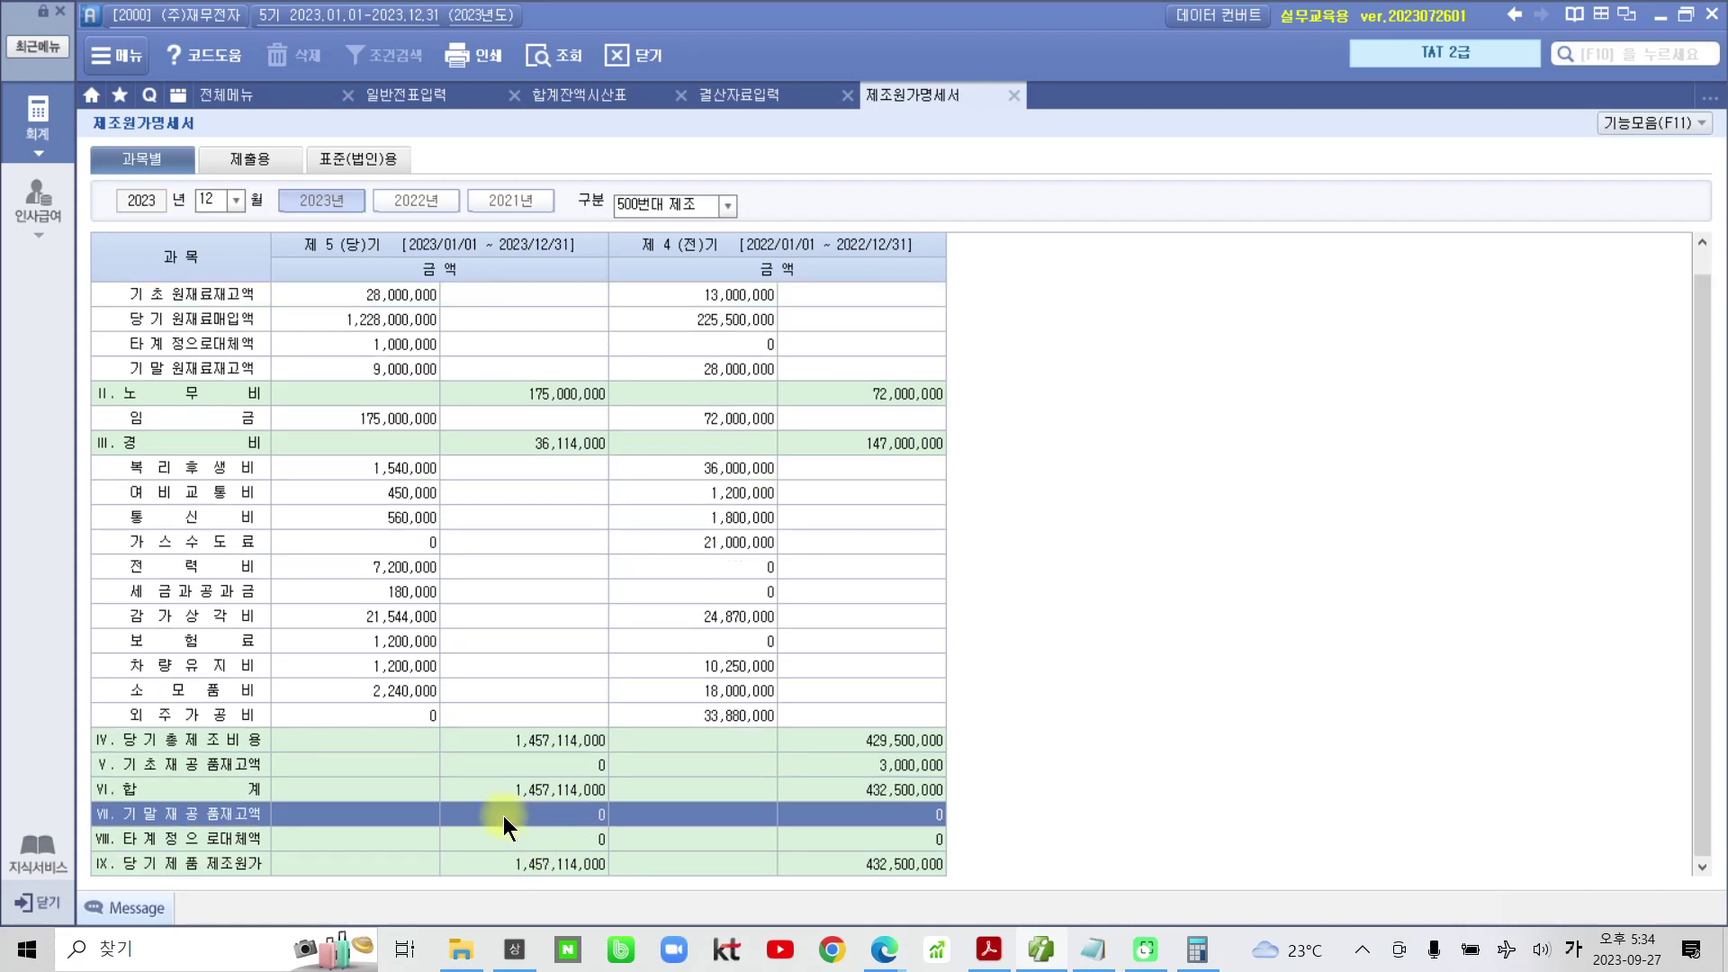
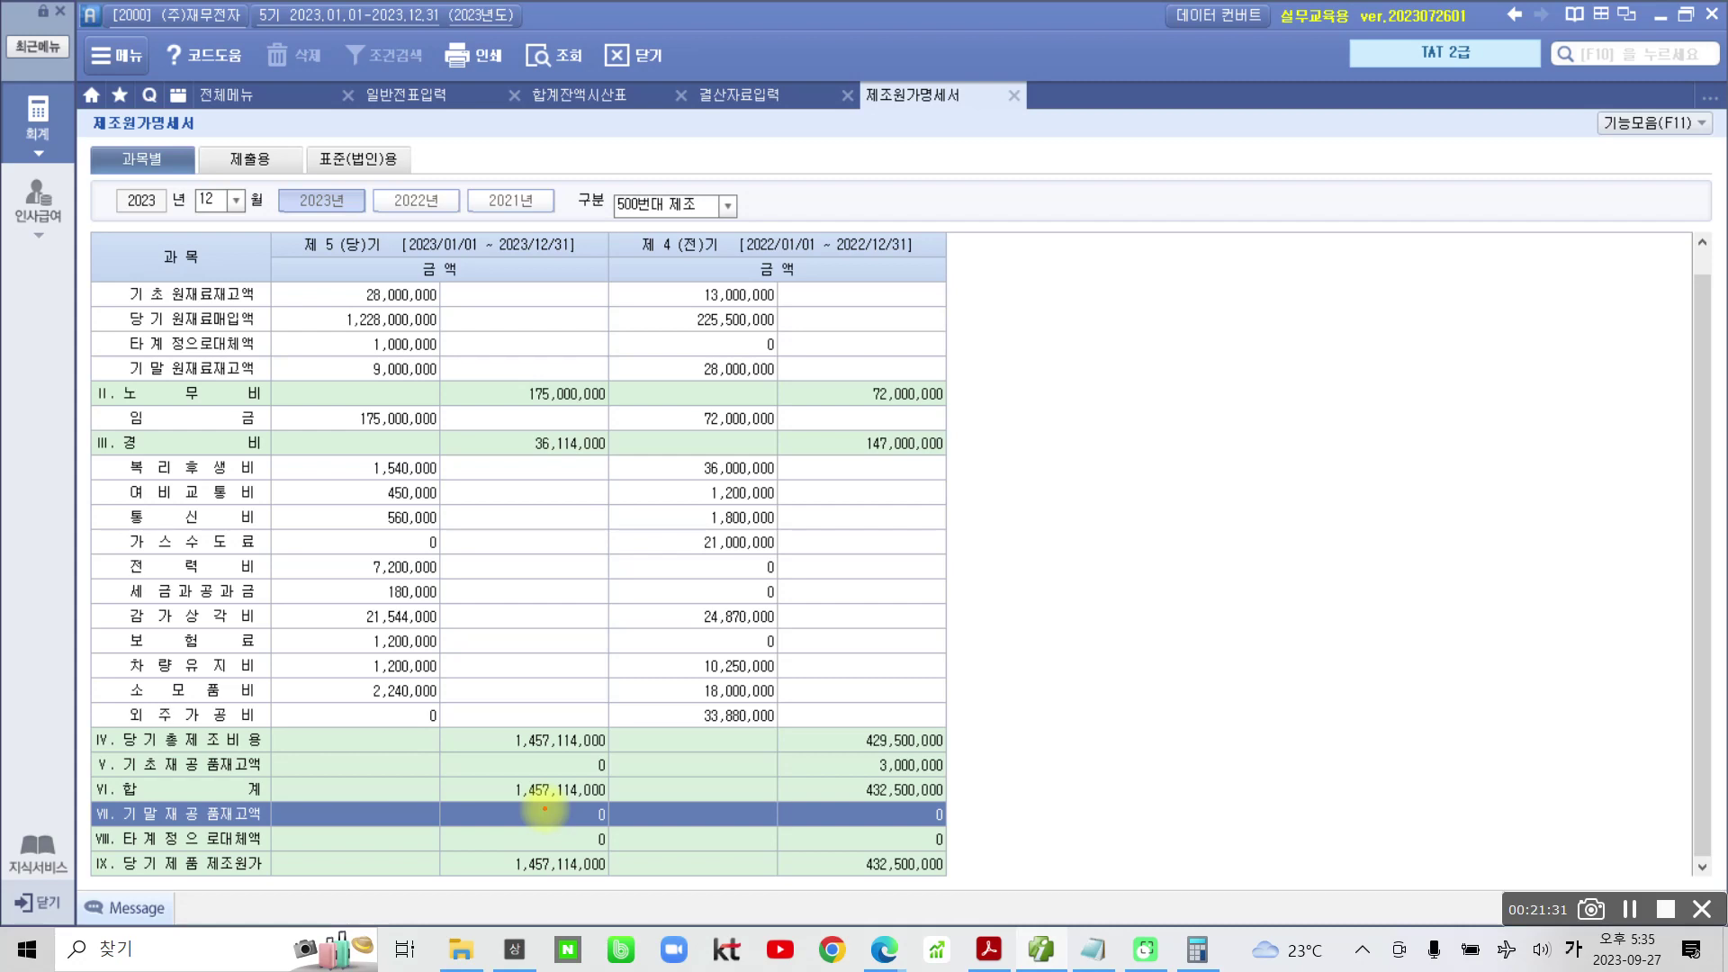
Mark the rows from 기초재공품재고액 to 당기제품제조원가 in red and clear the temporary marks
mouse_move(962, 762)
mouse_down()
mouse_move(1009, 753)
mouse_move(831, 758)
mouse_move(961, 798)
mouse_move(963, 871)
mouse_up()
click(975, 843)
key(Escape)
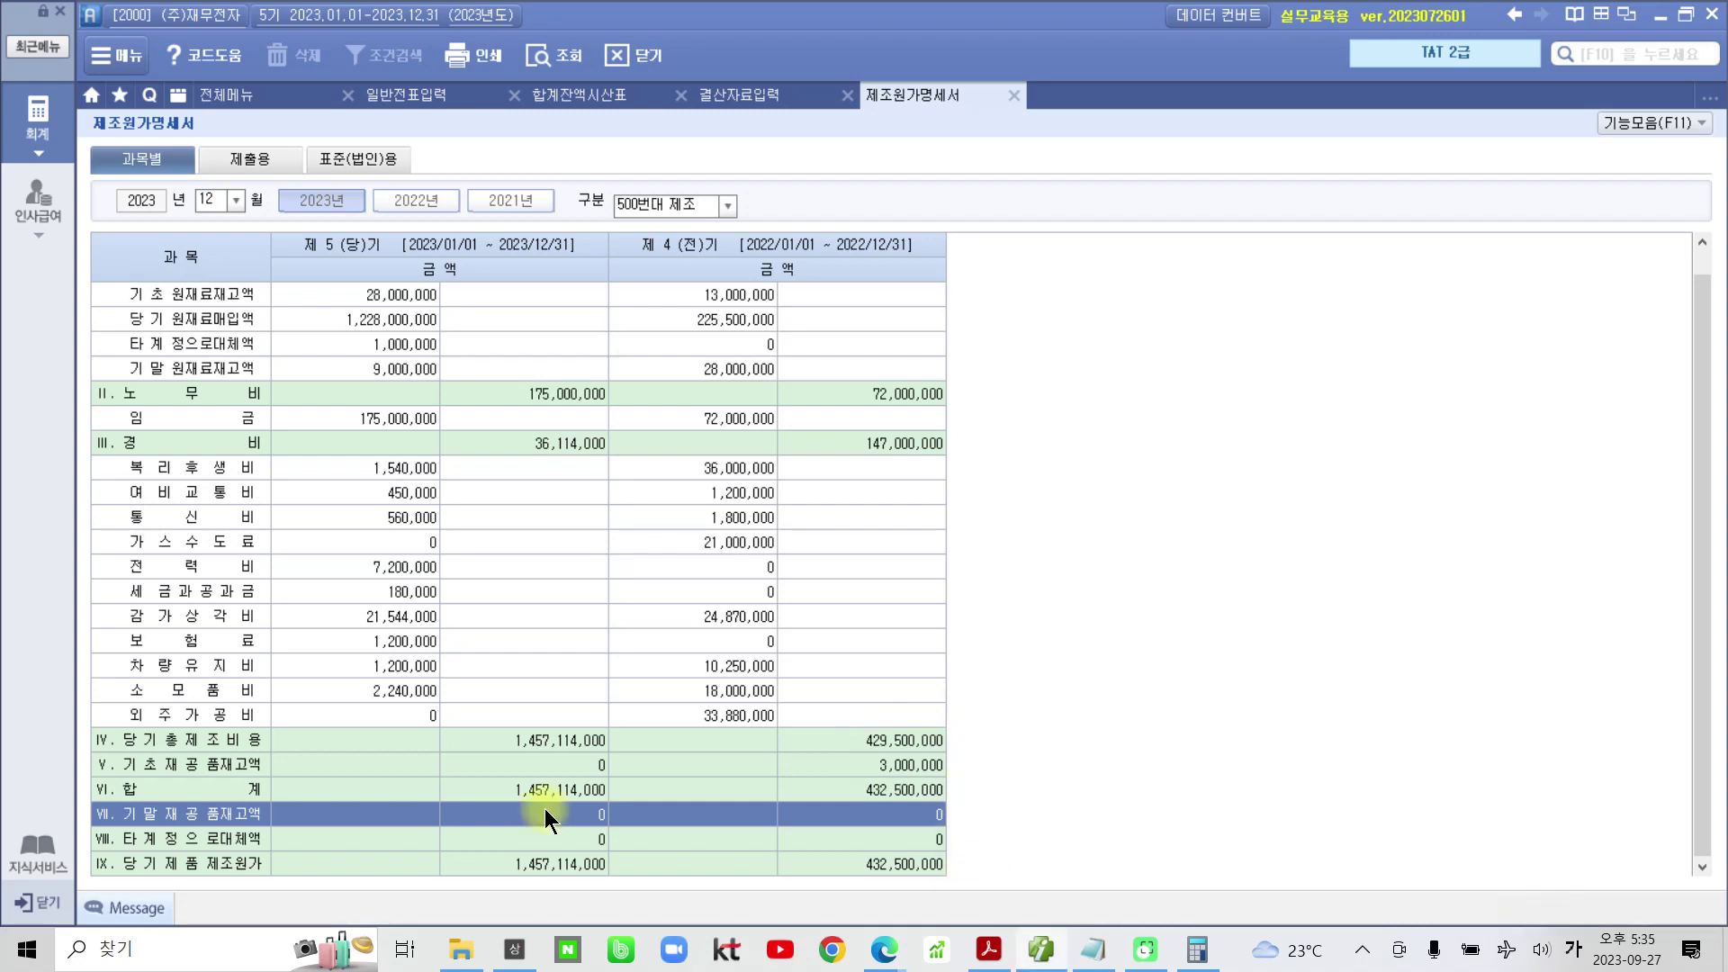
Frame the current-period 당기제품제조원가 in red, link it to a boxed handwritten note 손익계산서, and clear the marks
click(543, 866)
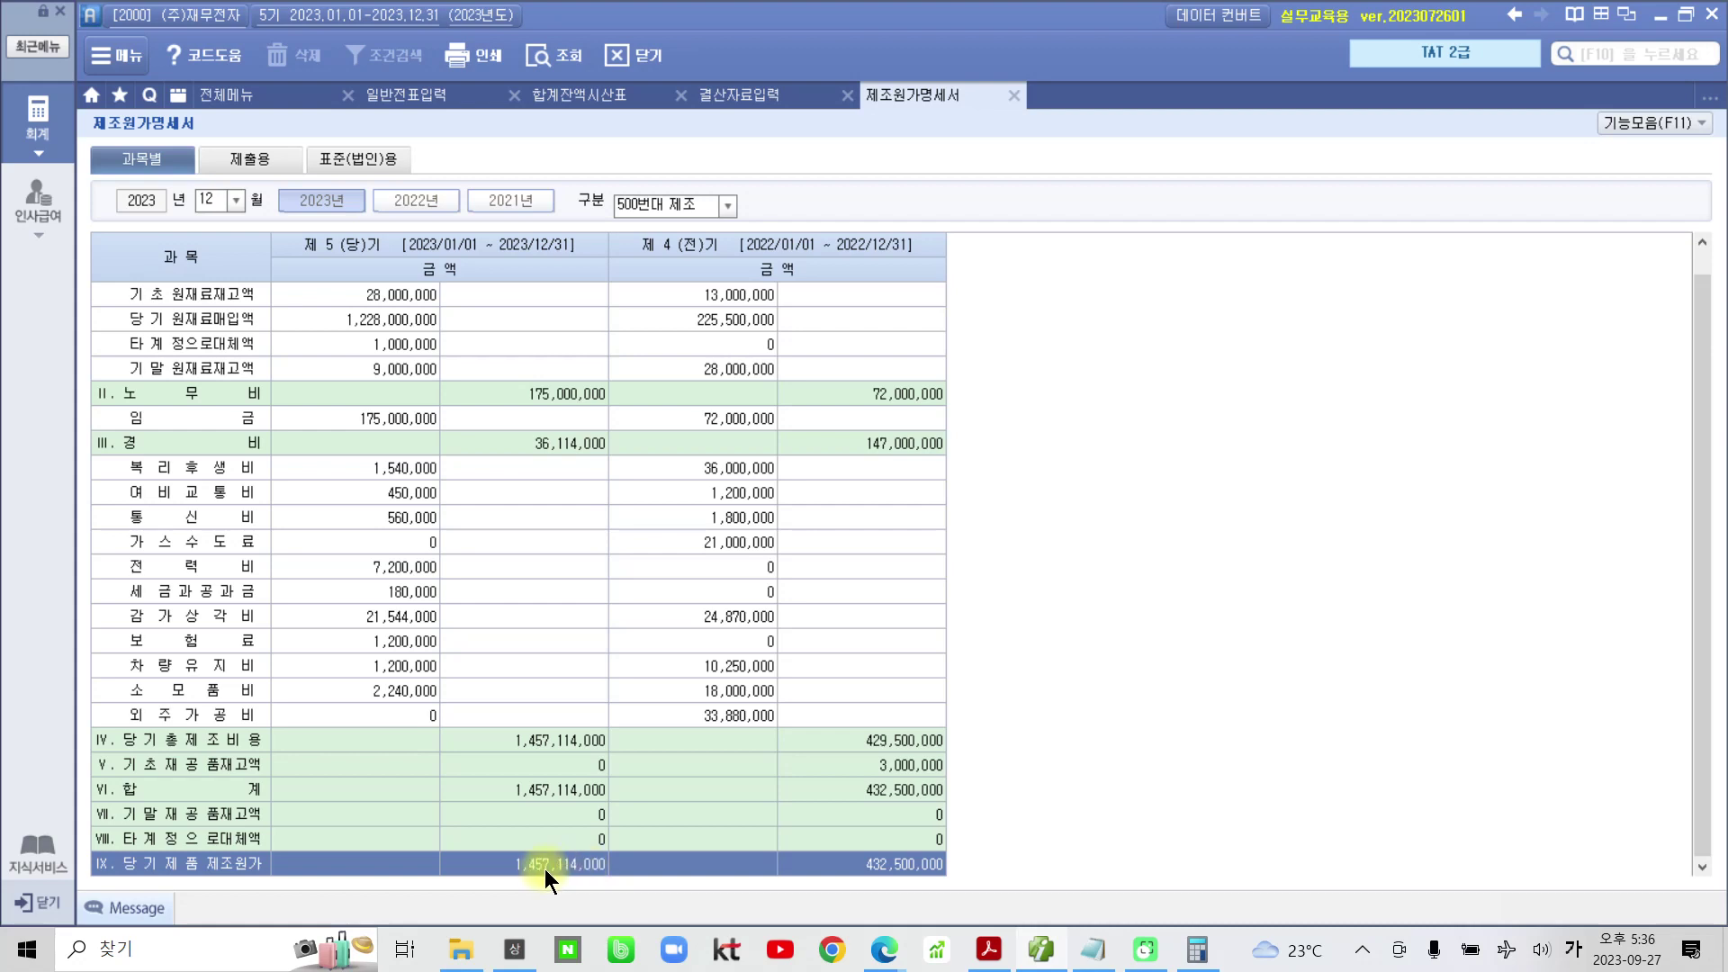
mouse_move(47, 830)
mouse_down()
mouse_move(648, 891)
mouse_move(518, 901)
mouse_move(653, 833)
mouse_move(678, 898)
mouse_move(1109, 691)
mouse_move(1145, 636)
mouse_move(1204, 720)
mouse_move(1306, 720)
mouse_move(1355, 630)
mouse_move(1418, 673)
mouse_move(1483, 637)
mouse_move(1512, 581)
mouse_move(1532, 609)
mouse_move(1573, 590)
mouse_move(1599, 666)
mouse_up()
drag(1178, 810, 1619, 668)
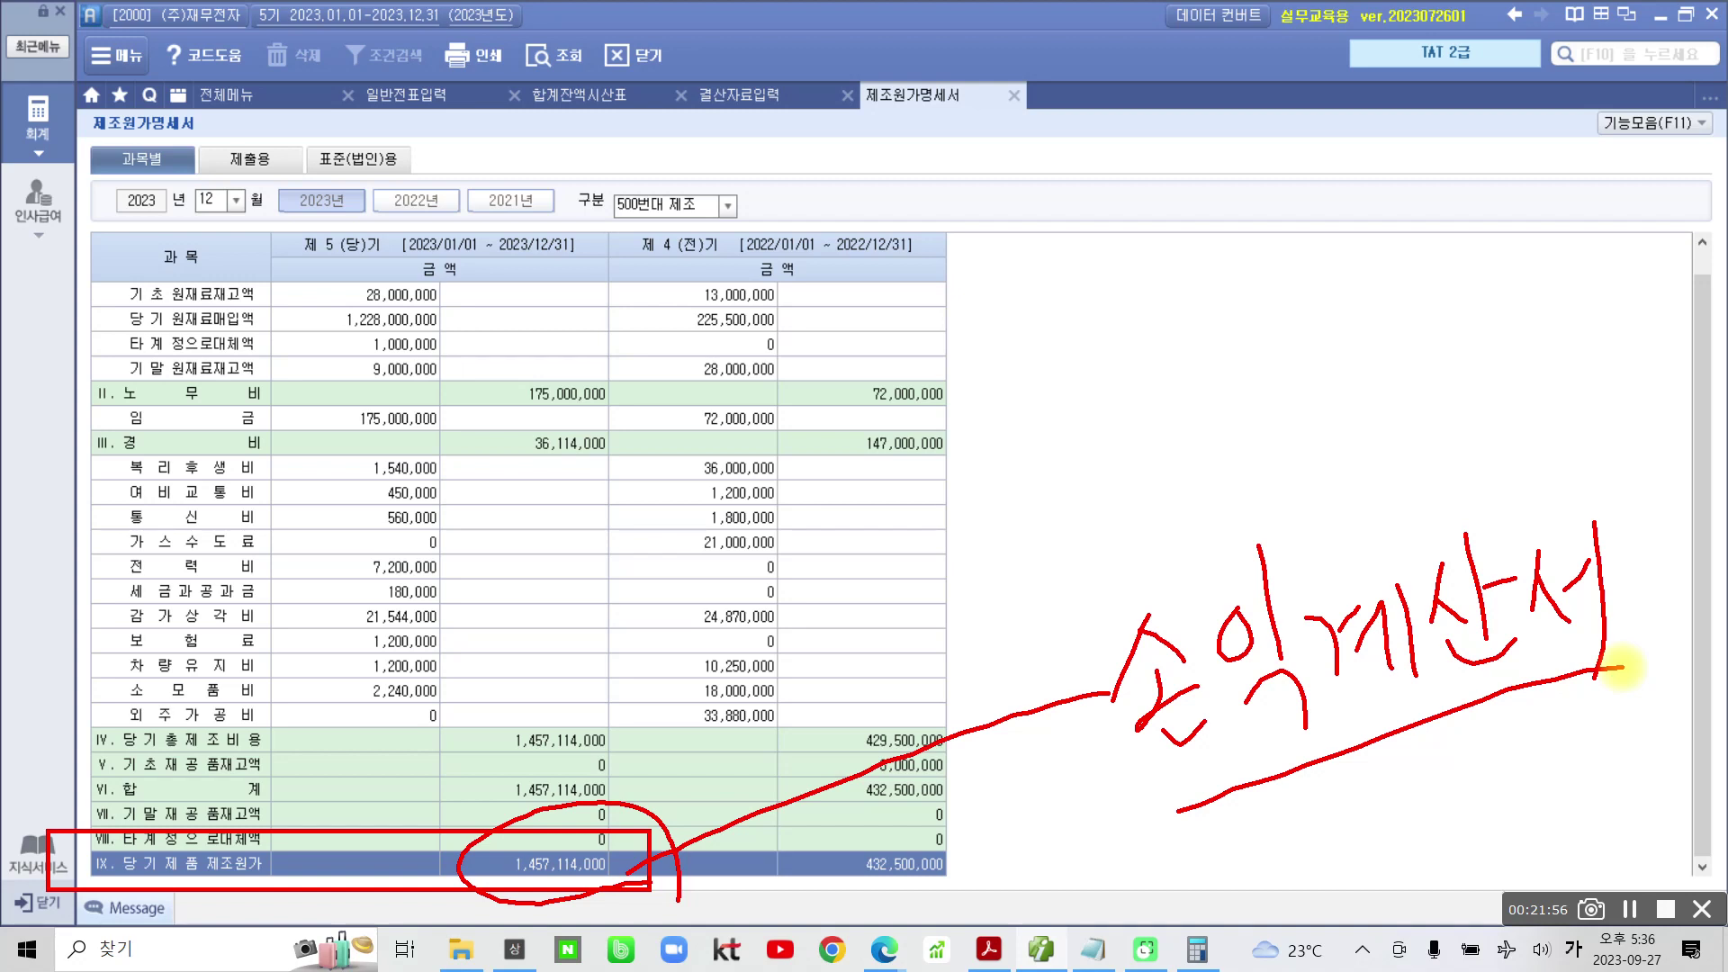
mouse_move(1188, 819)
mouse_down()
mouse_move(1033, 628)
mouse_move(1638, 559)
mouse_move(1633, 661)
mouse_up()
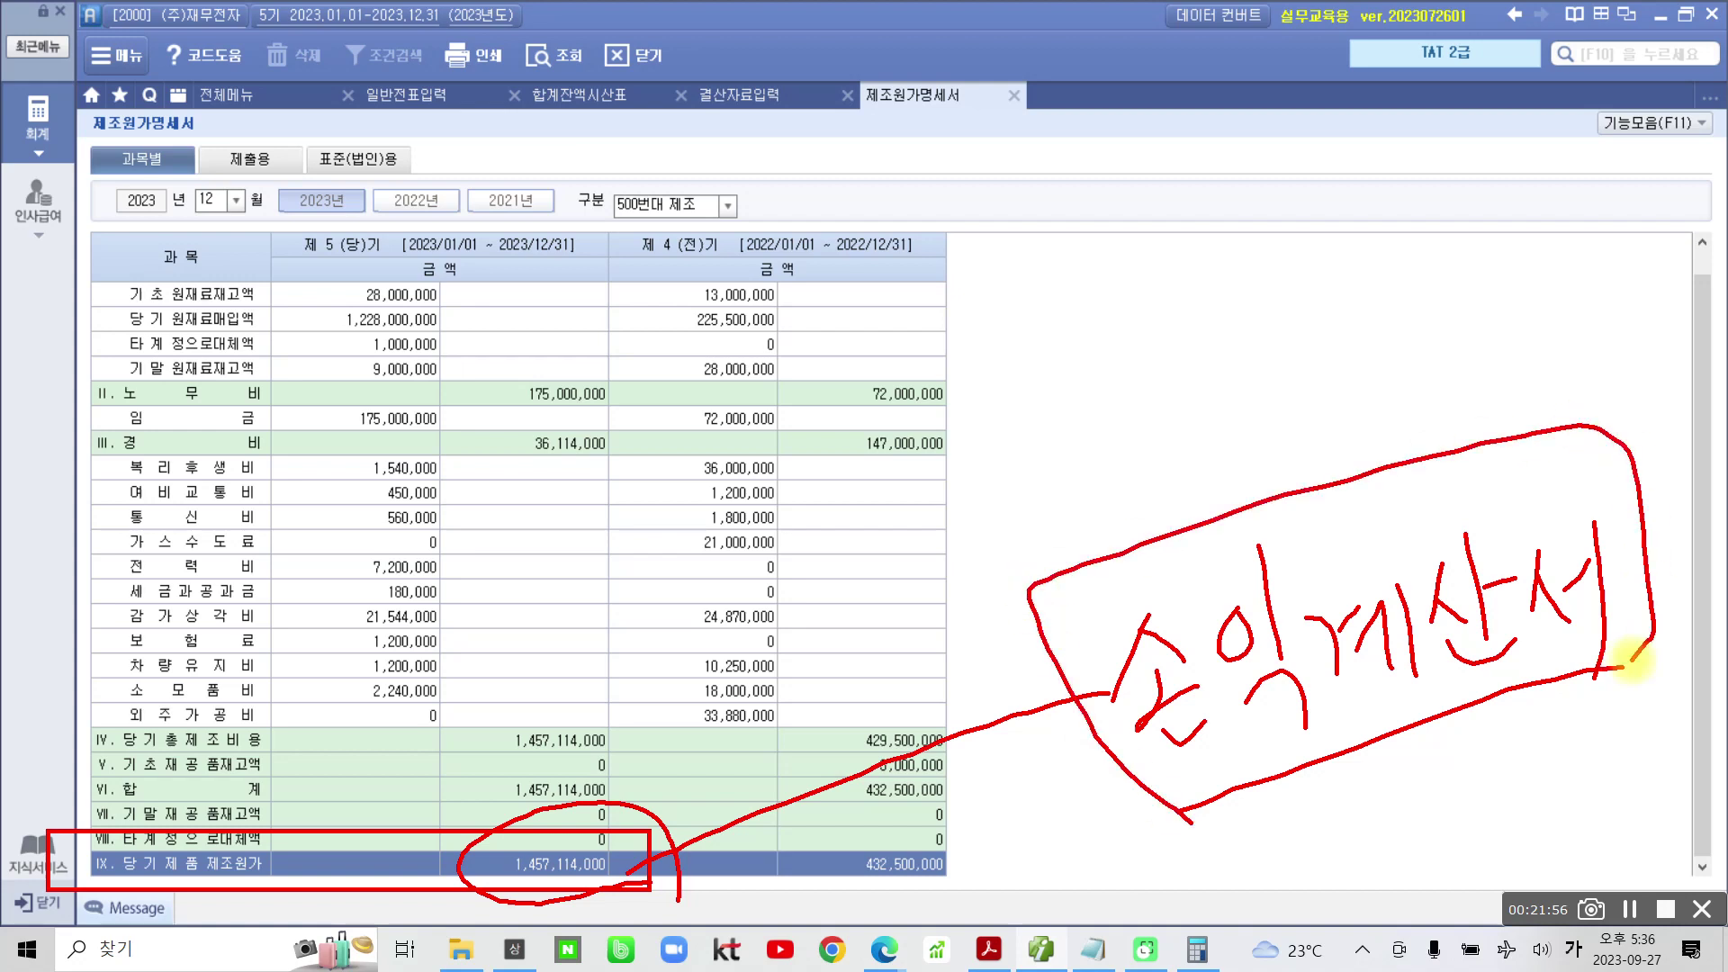
drag(646, 887, 666, 842)
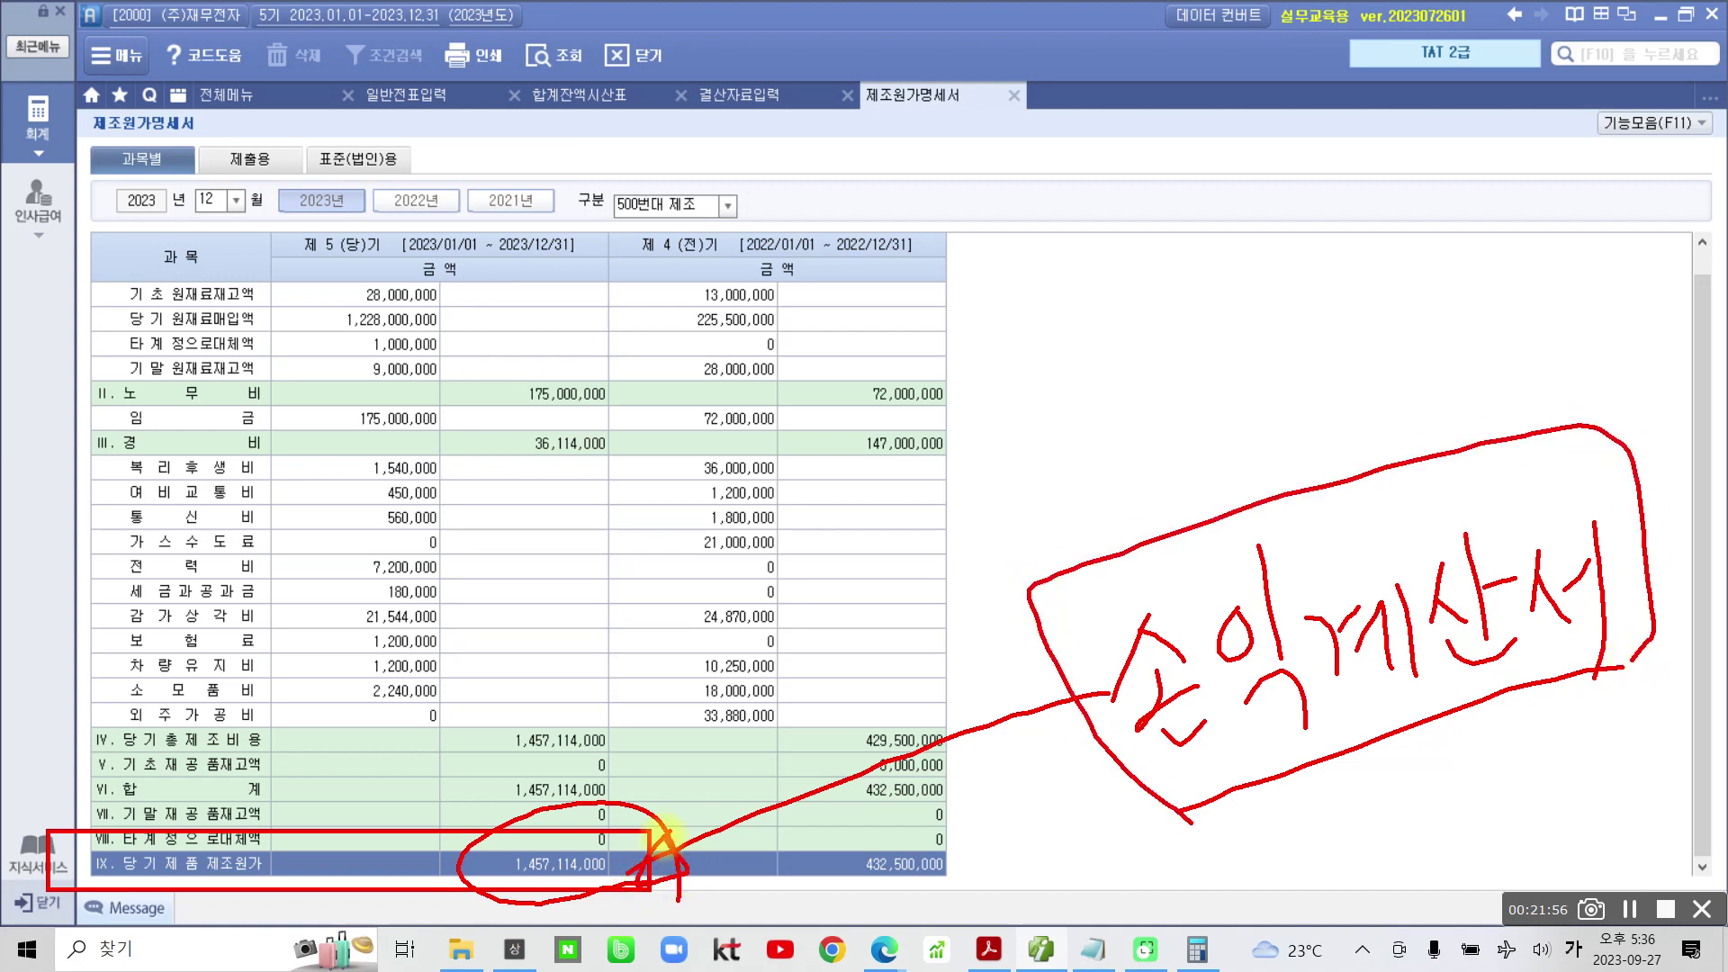
key(Escape)
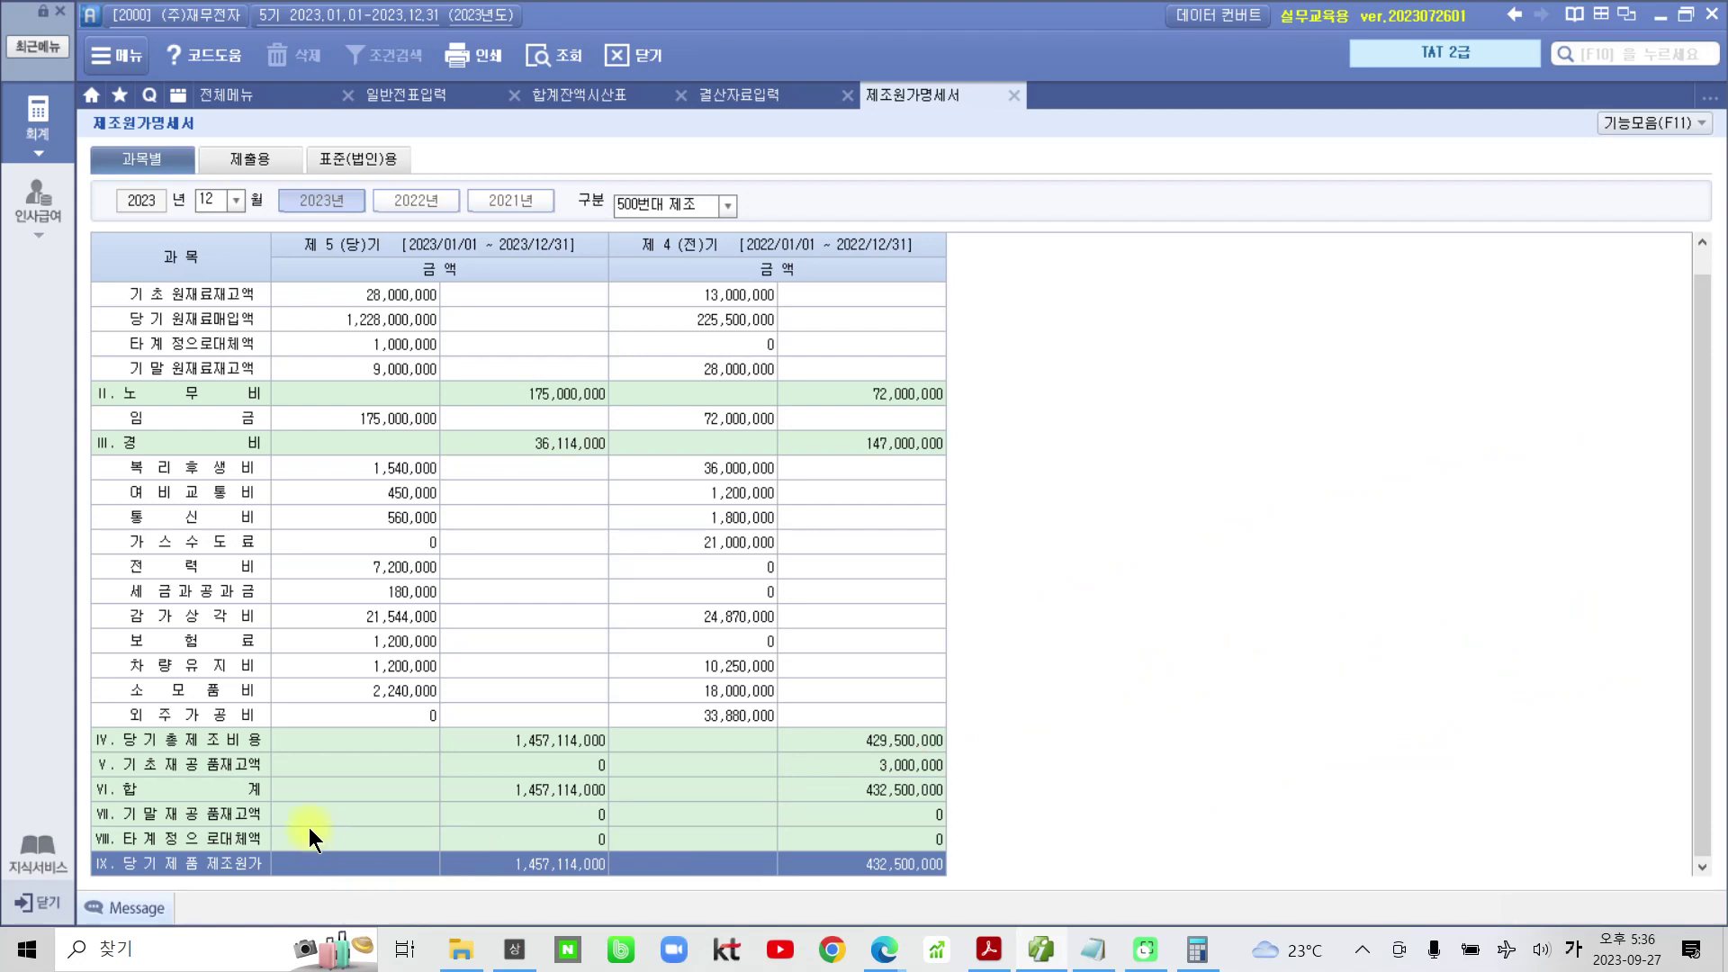
Open the 손익계산서 for month 12 of 2023 and narrow the 과목 column to fit its contents
click(258, 93)
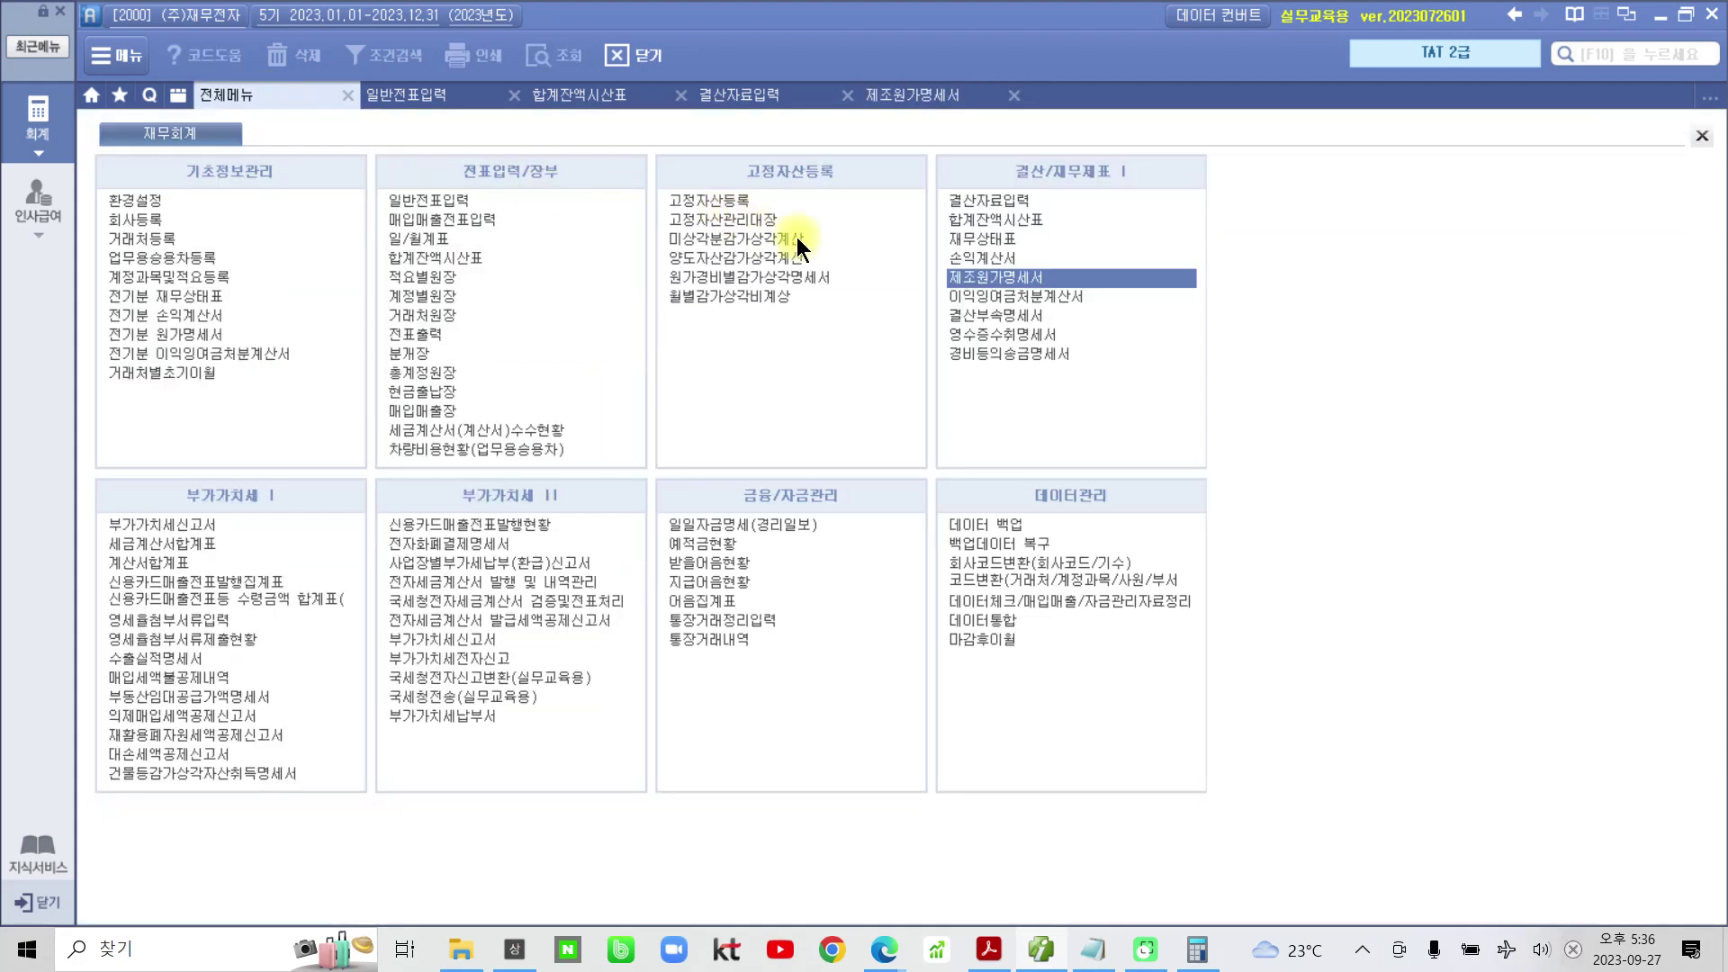
click(969, 259)
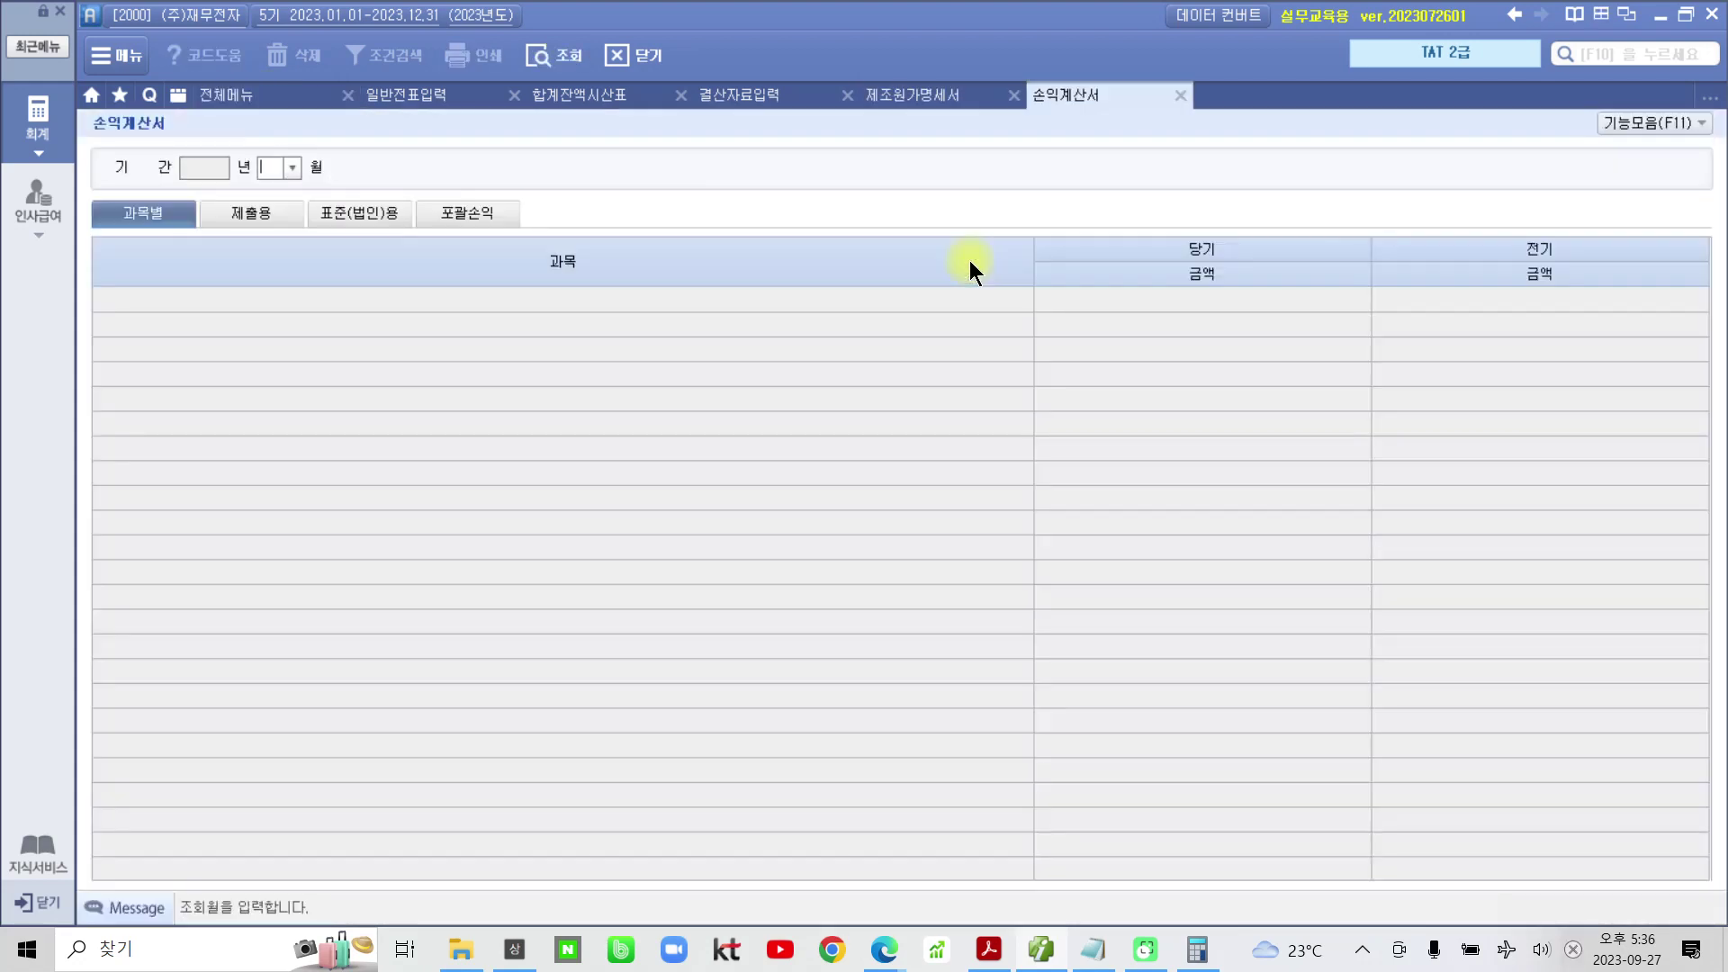
text(12)
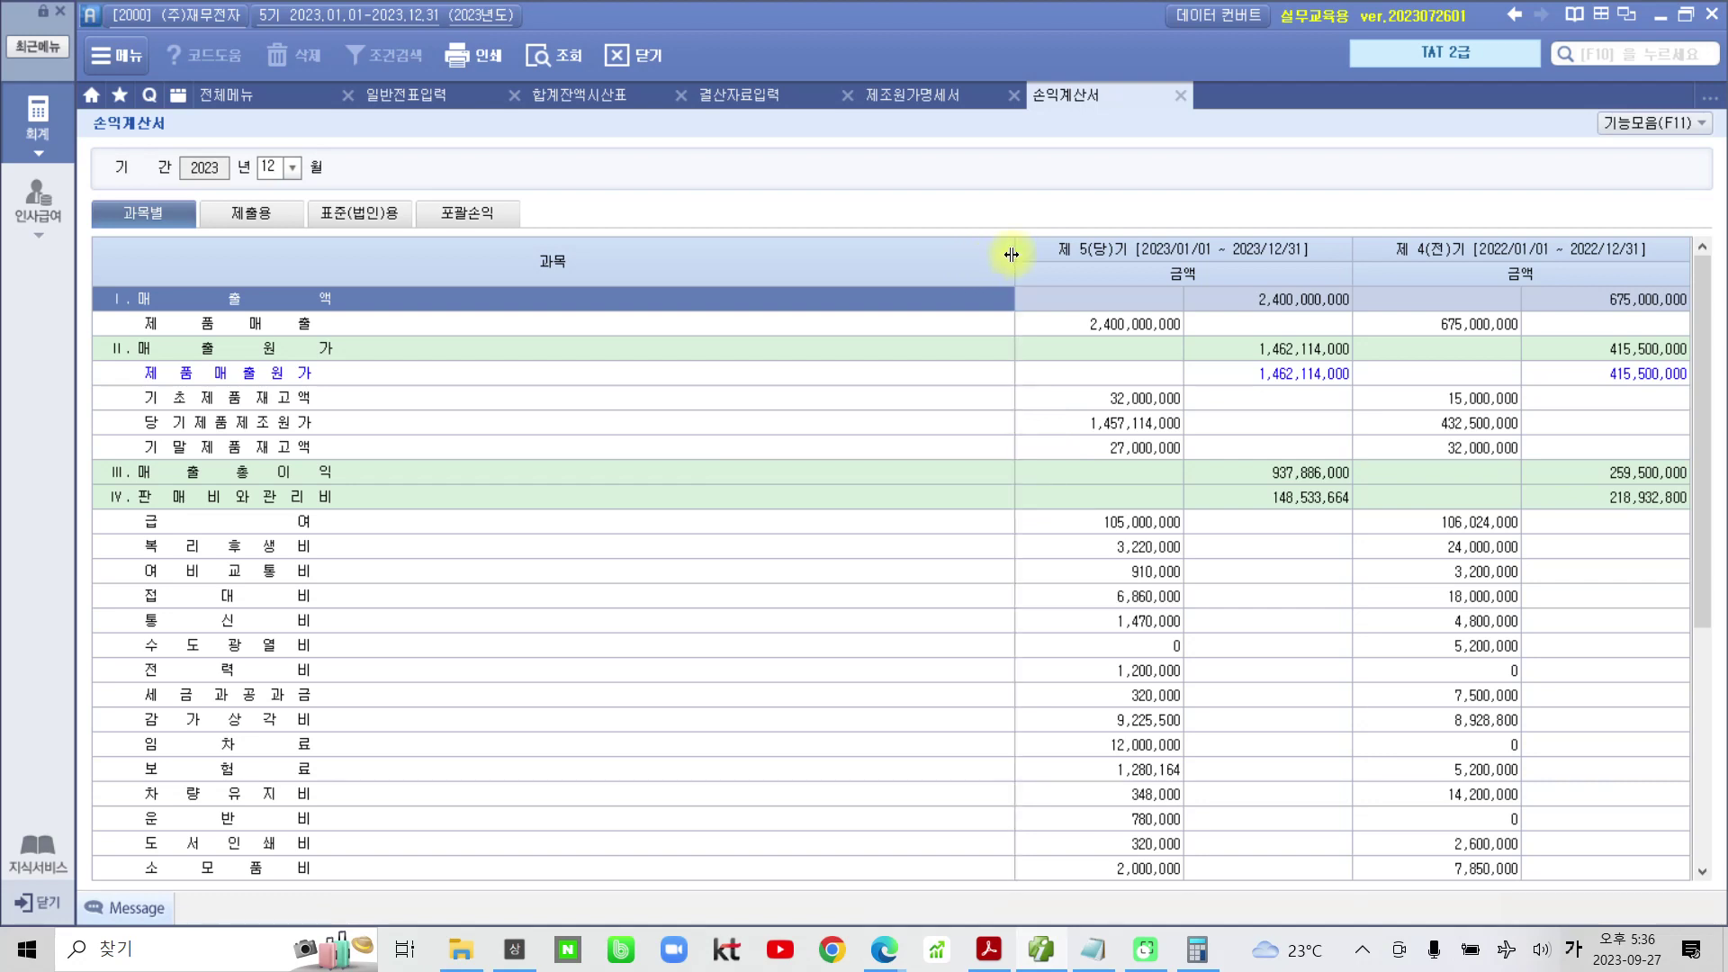
double_click(1012, 255)
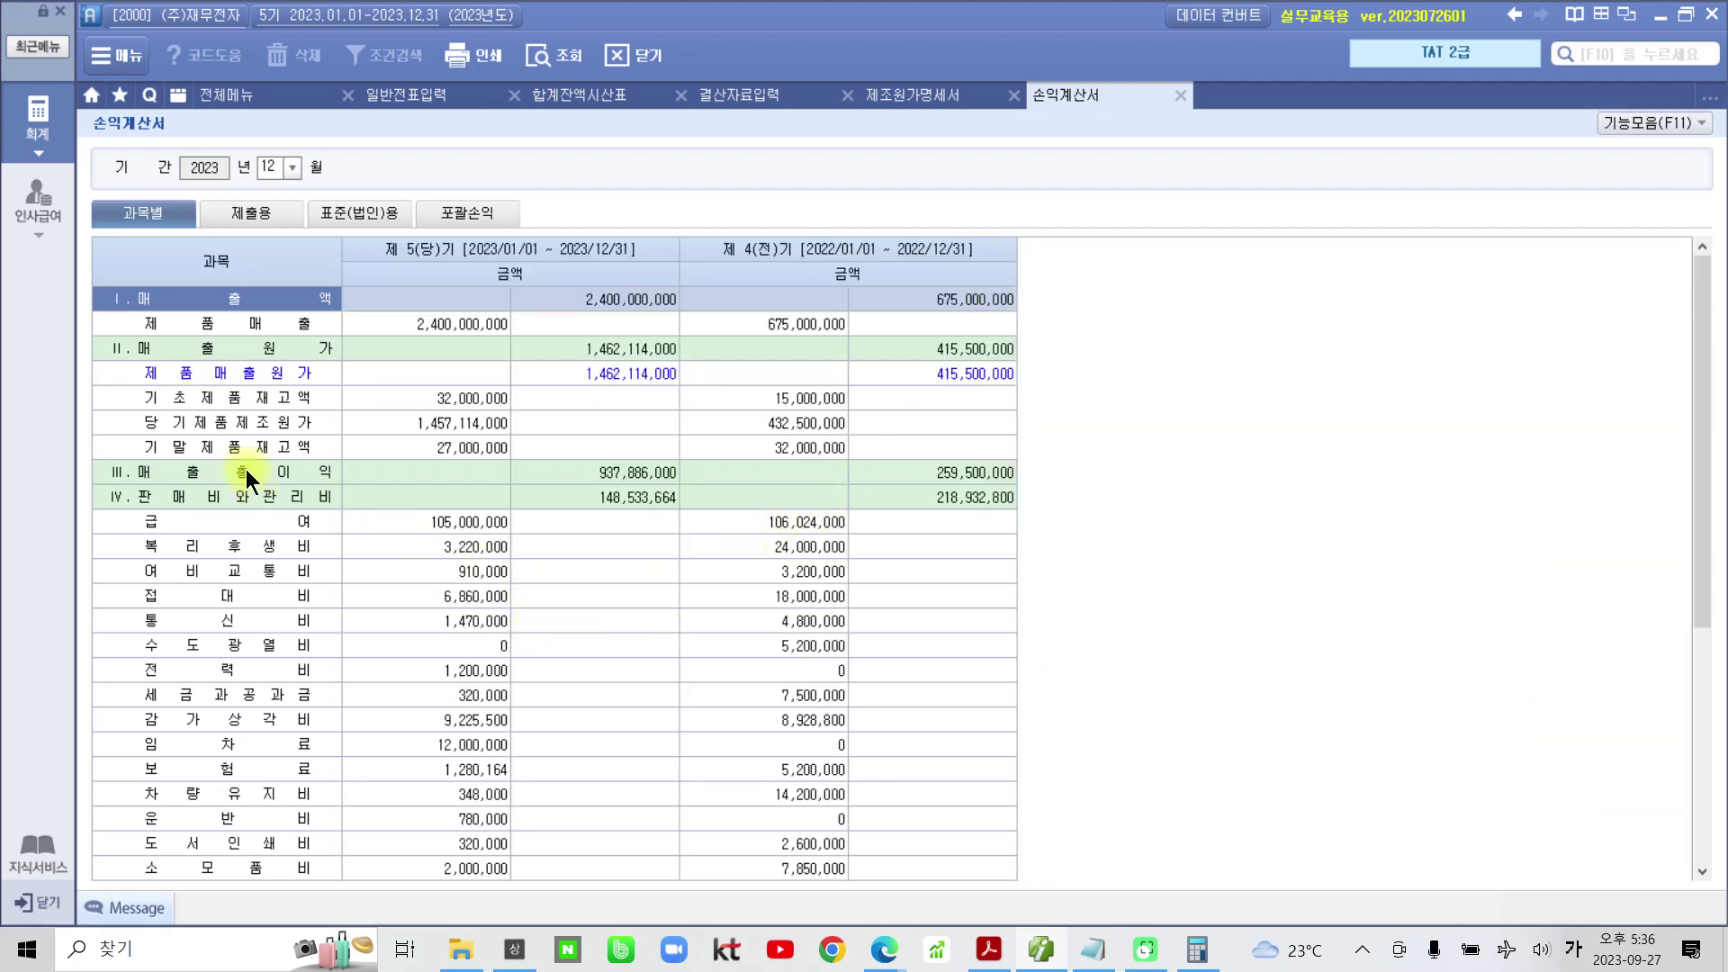
Box the current-period 제품매출원가 amount in red and dot its component rows from 기초제품재고액 to 기말제품재고액
click(241, 427)
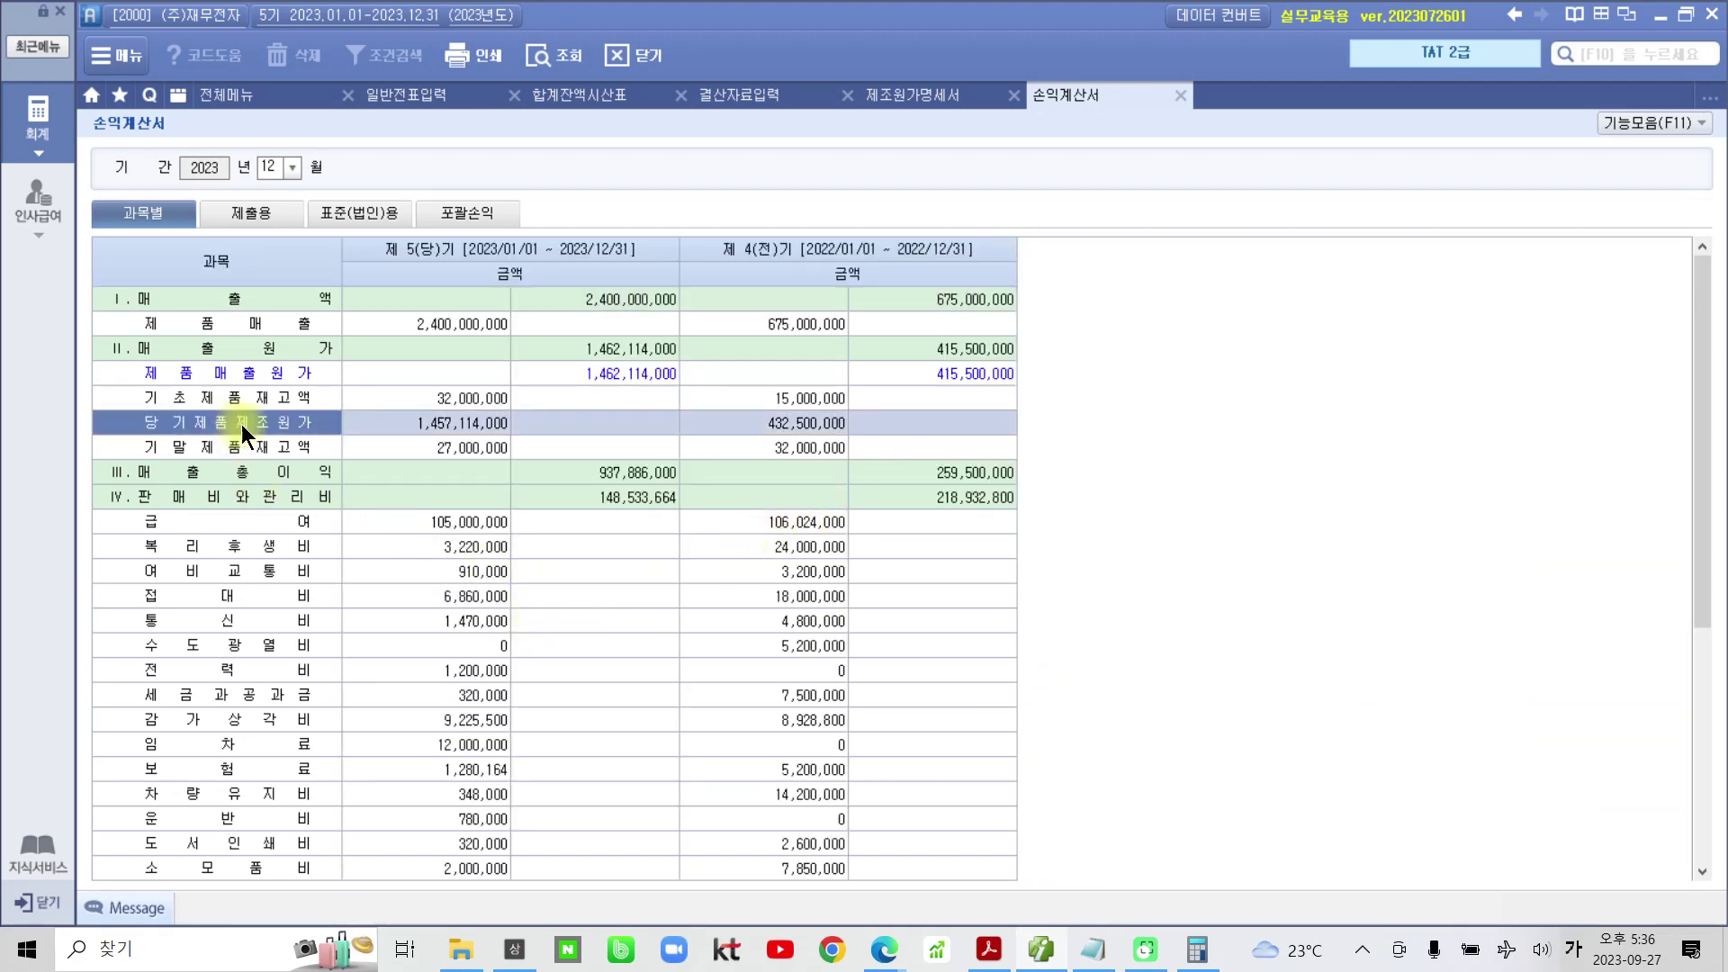
click(613, 374)
drag(515, 350, 725, 390)
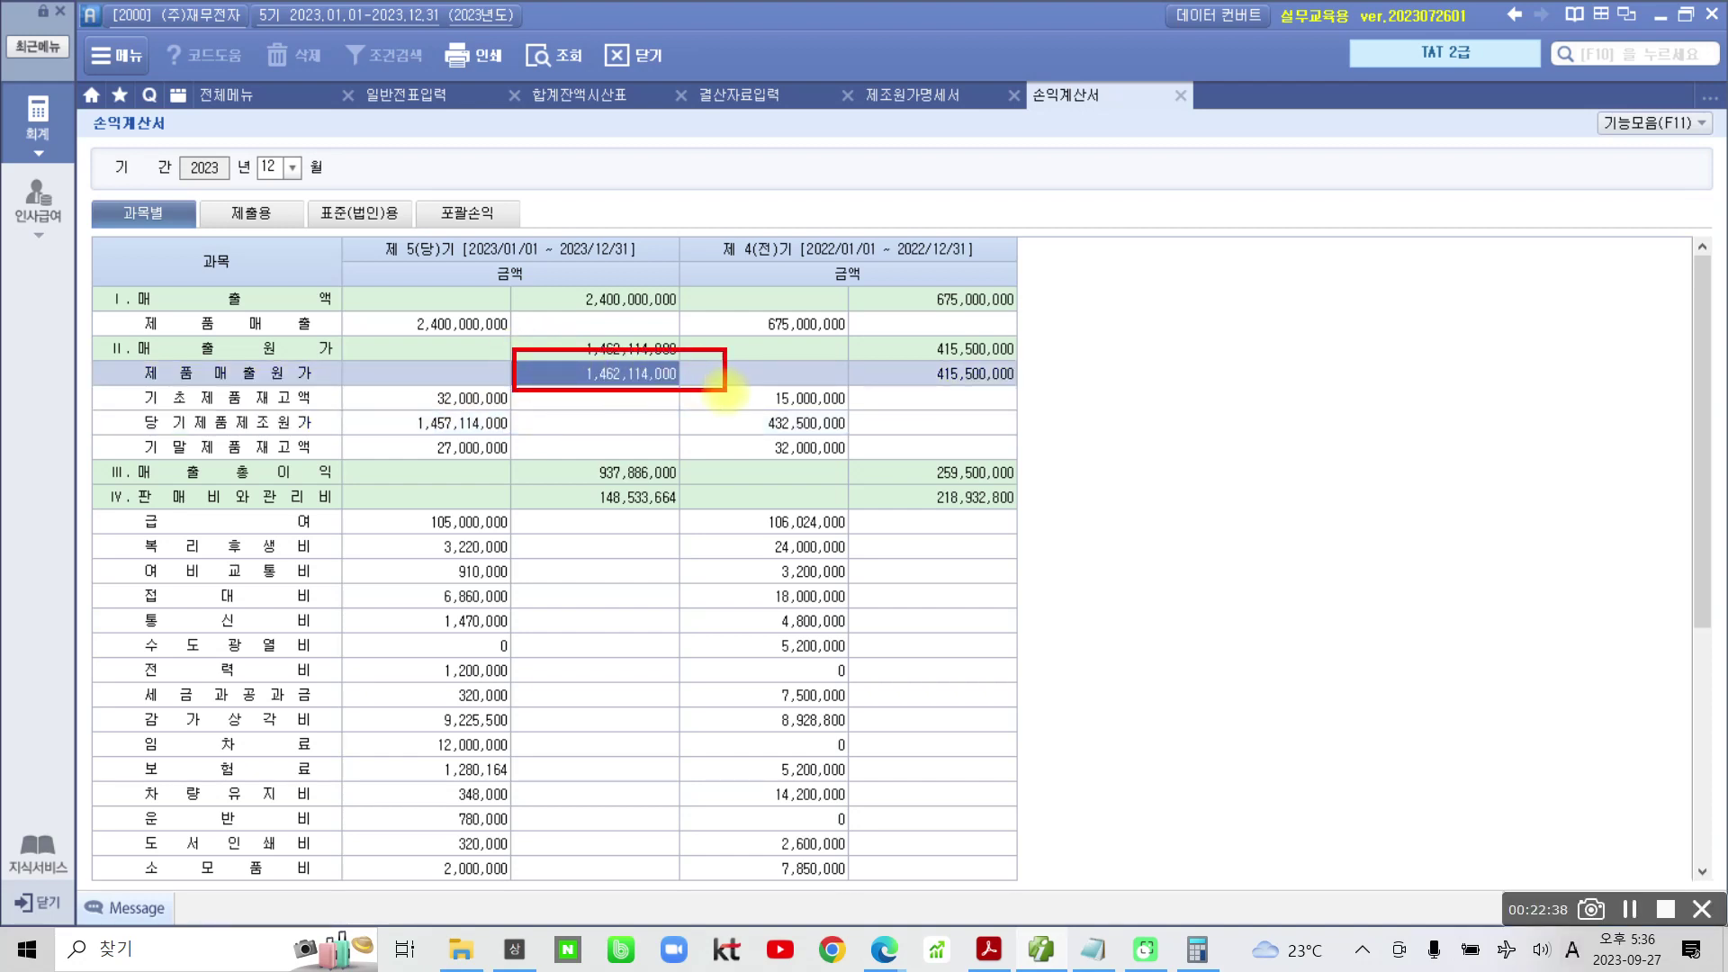
click(367, 390)
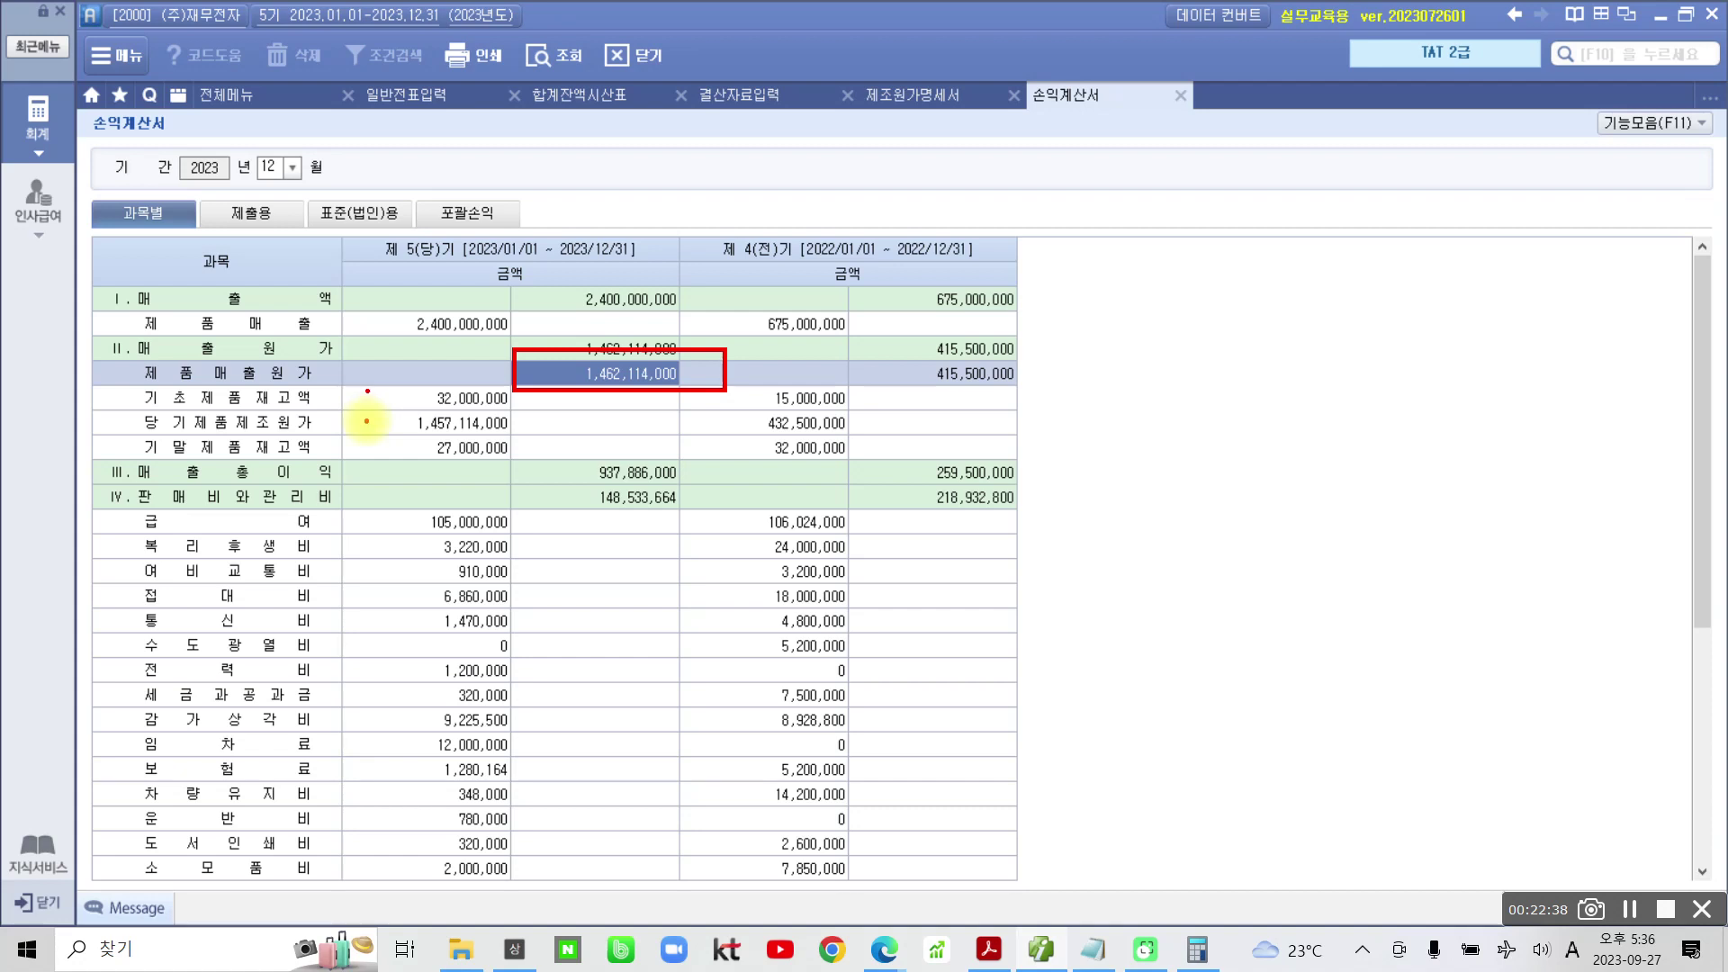
click(366, 421)
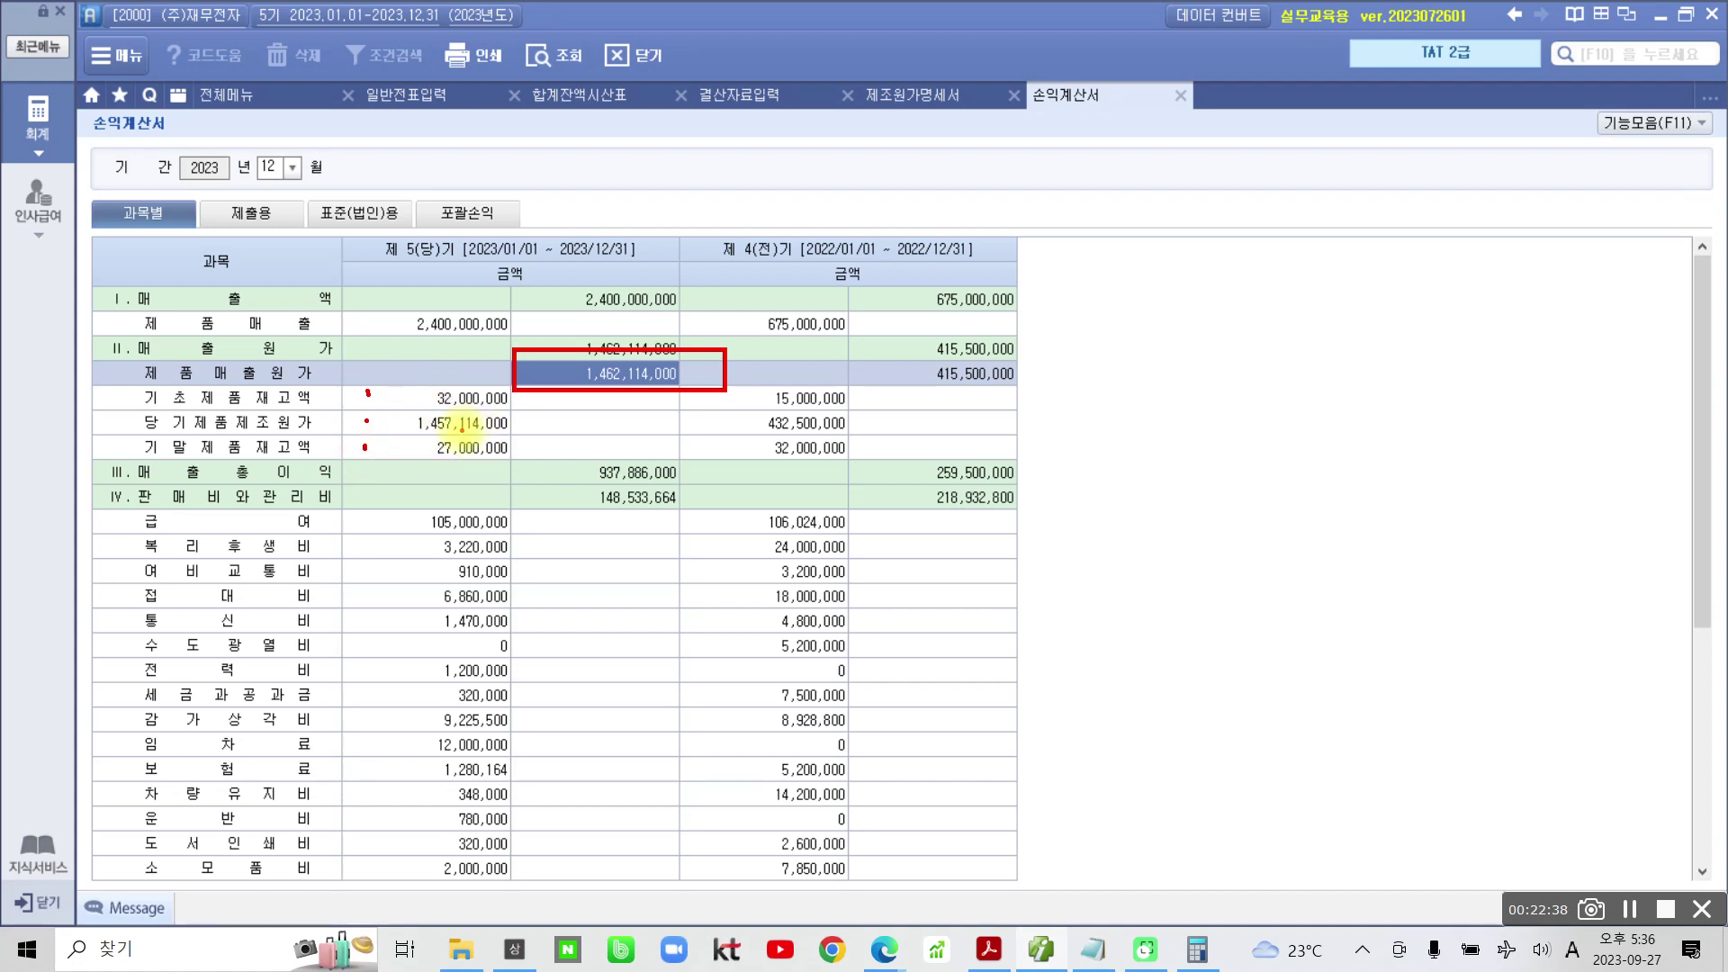
Circle the current-period 제품매출원가, 매출액 and 기말제품재고액 amounts in red, and clear all temporary marks
mouse_move(507, 362)
mouse_down()
mouse_move(756, 372)
mouse_move(522, 358)
mouse_up()
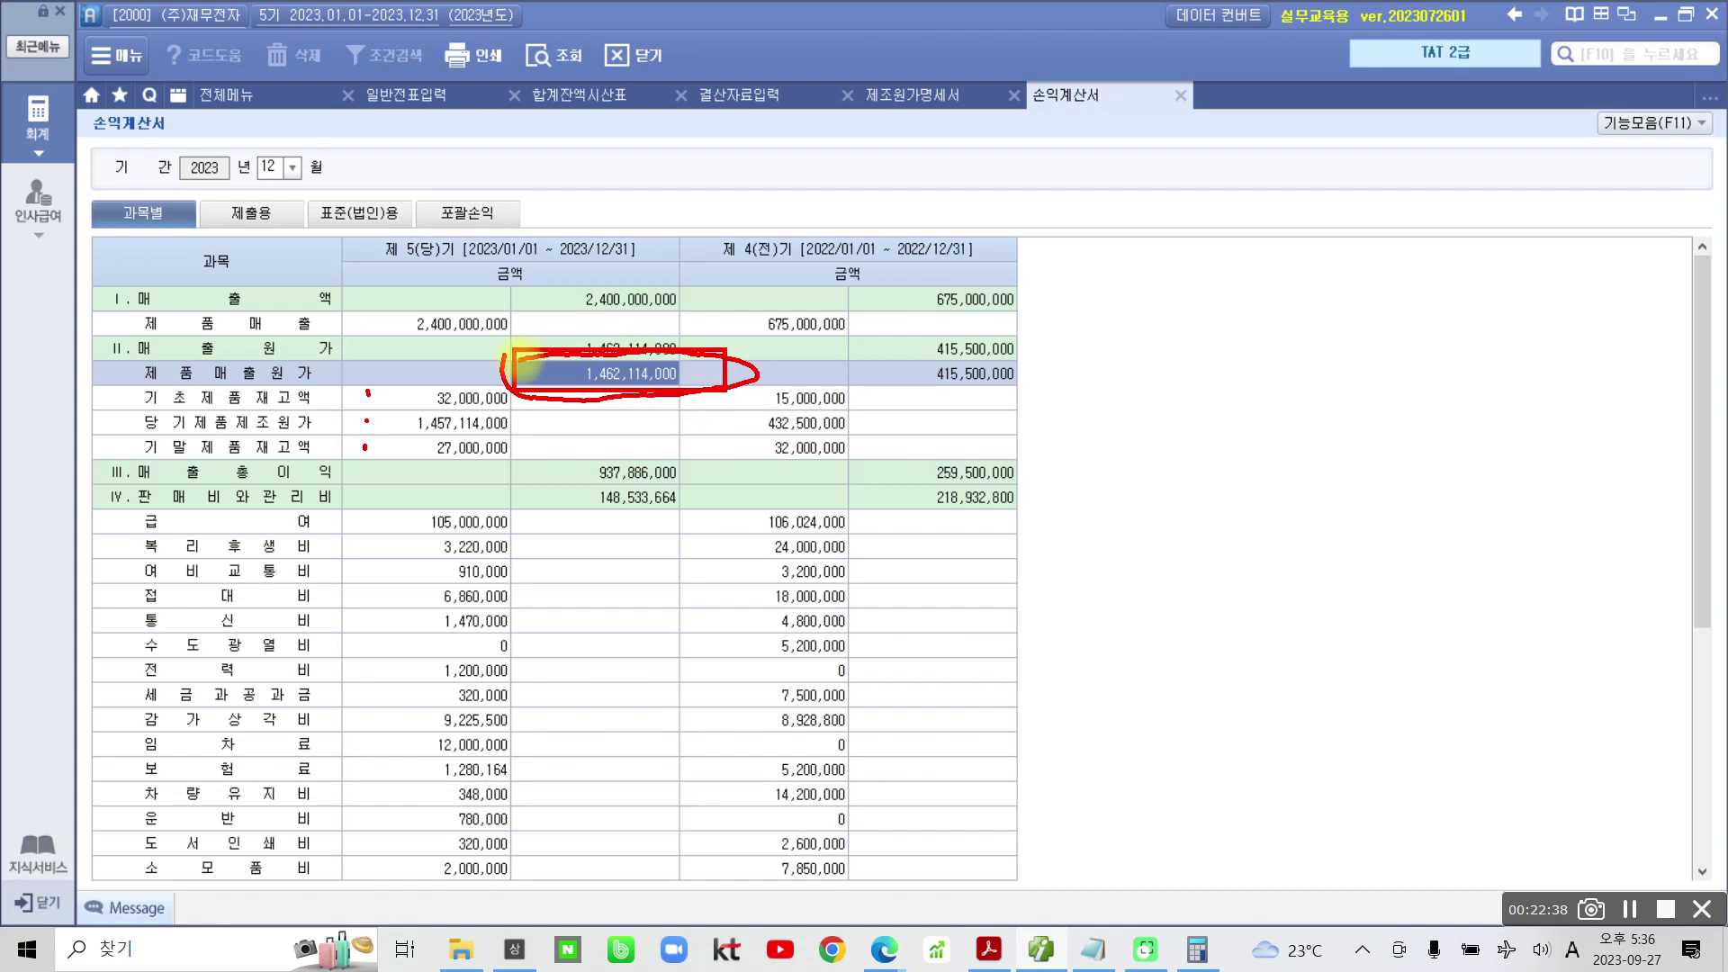
mouse_move(543, 270)
mouse_down()
mouse_move(663, 300)
mouse_move(706, 255)
mouse_move(567, 278)
mouse_move(711, 310)
mouse_move(650, 243)
mouse_up()
mouse_move(728, 339)
mouse_down()
mouse_move(756, 365)
mouse_move(775, 347)
mouse_up()
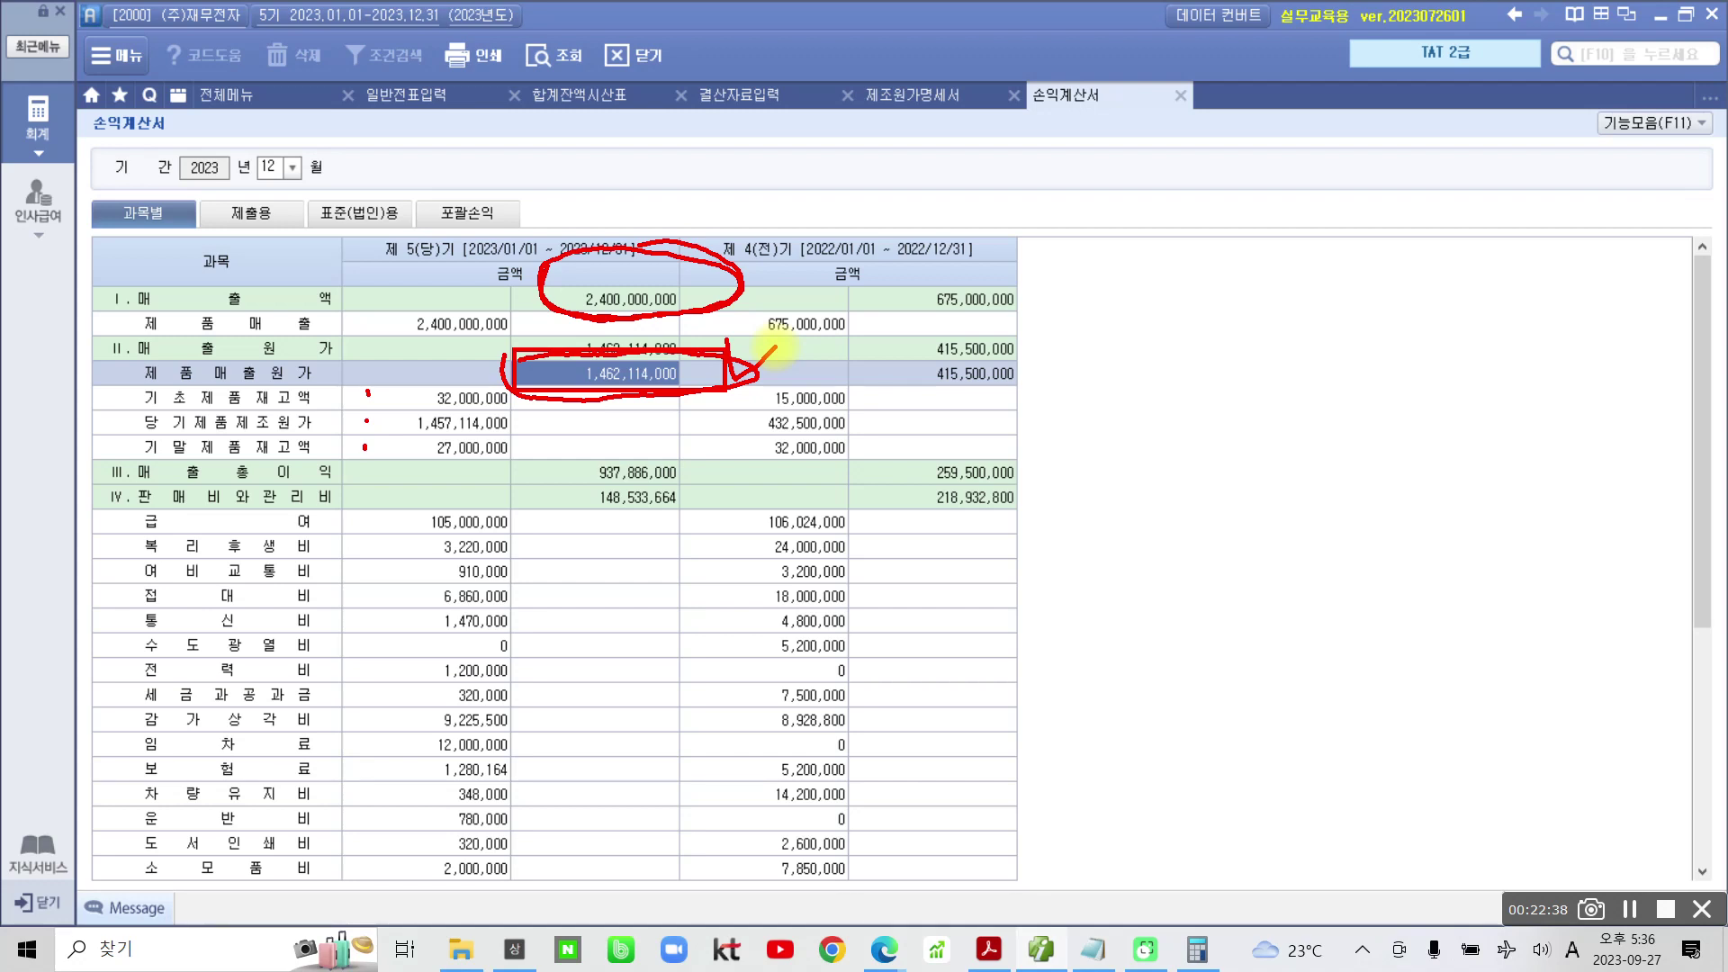
mouse_move(422, 443)
mouse_down()
mouse_move(547, 459)
mouse_move(486, 434)
mouse_move(401, 450)
mouse_up()
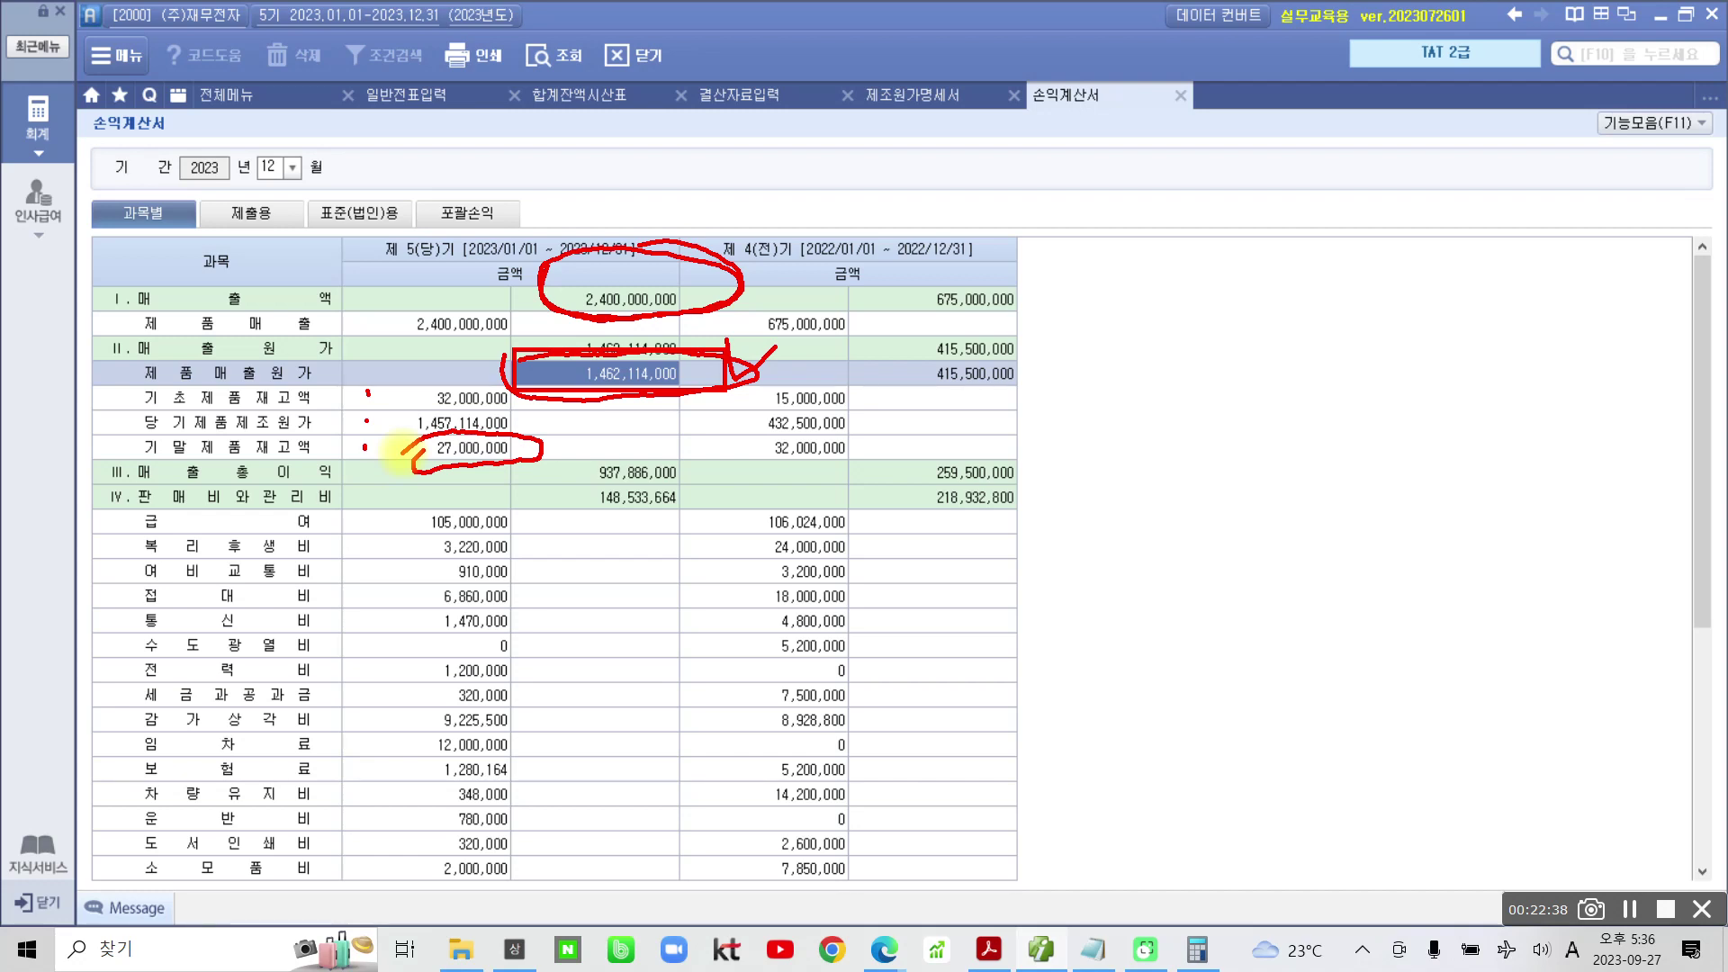
mouse_move(542, 452)
mouse_down()
mouse_move(599, 430)
mouse_move(622, 396)
mouse_up()
key(Escape)
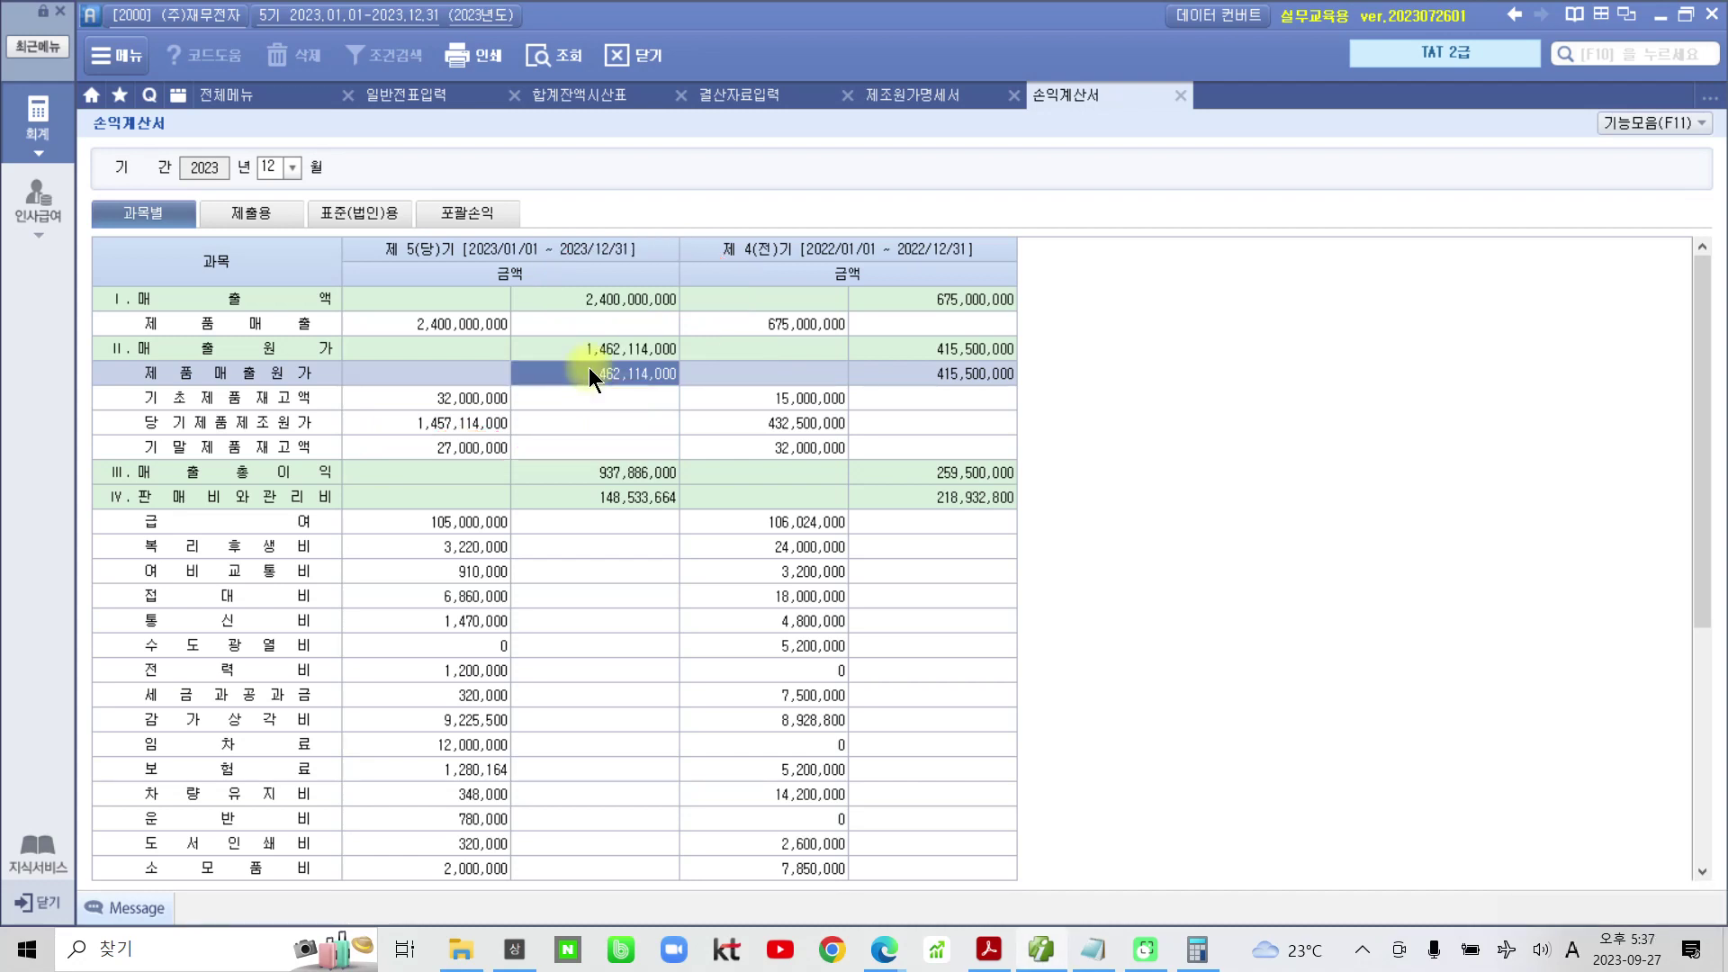
Examine the current-period 매출액, 매출원가, 매출총이익 and 판매비와관리비, down to 영업이익
click(591, 298)
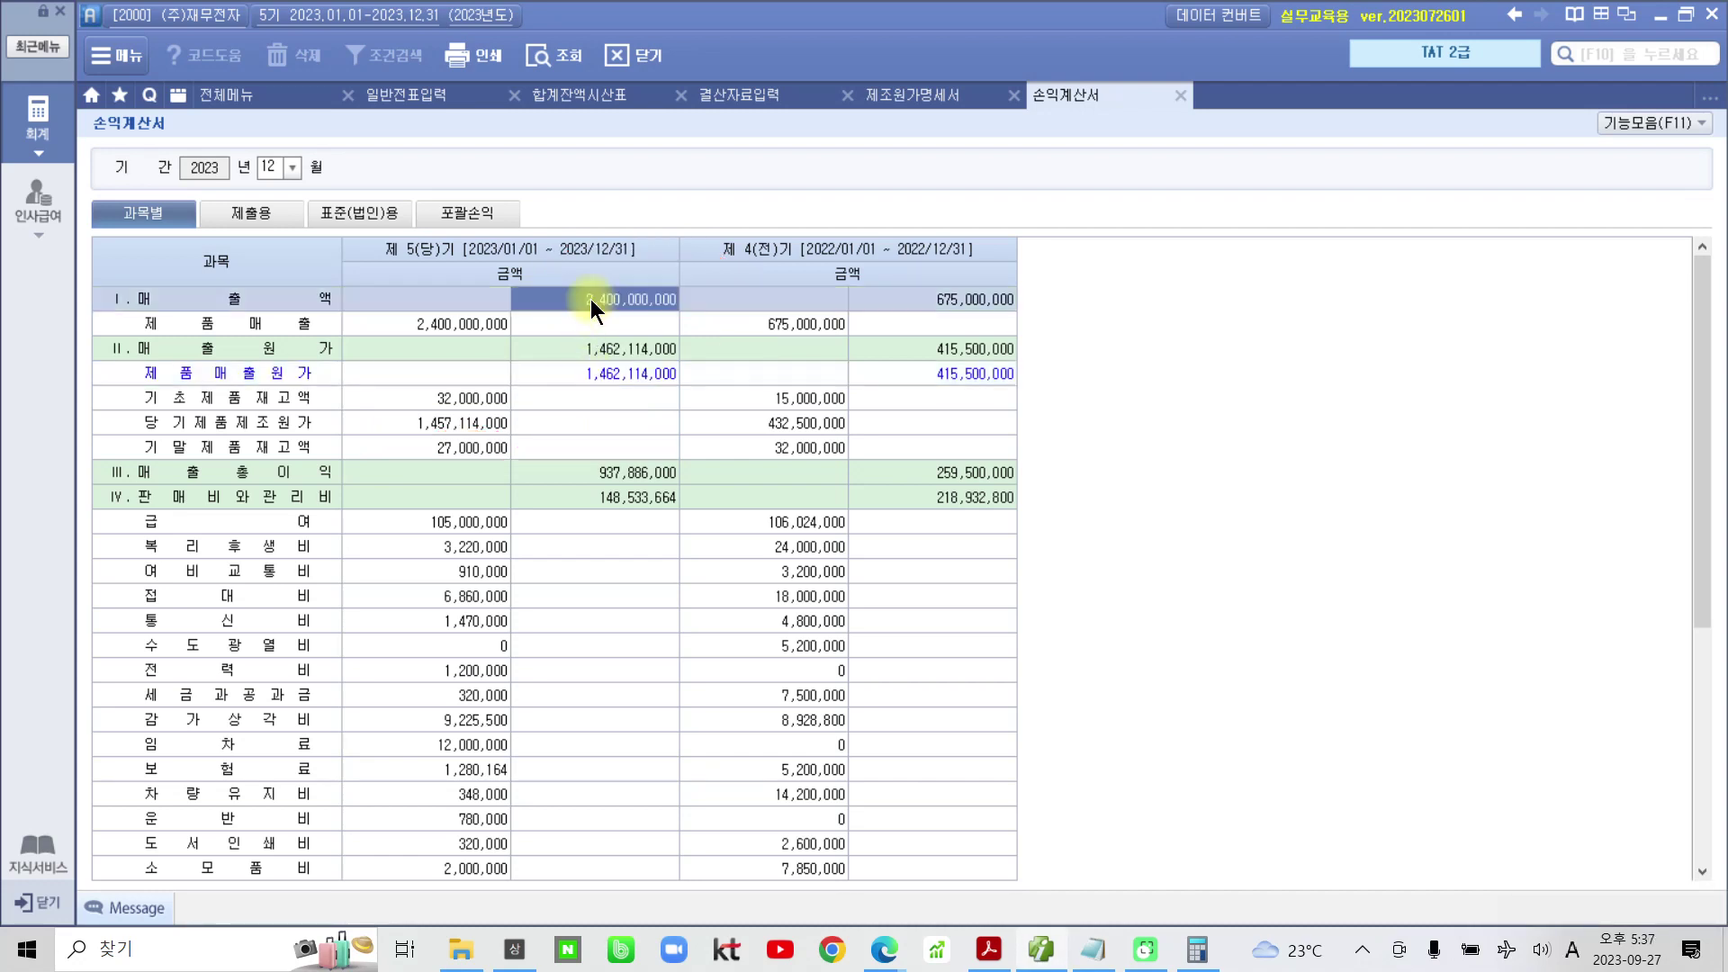
click(609, 351)
click(597, 474)
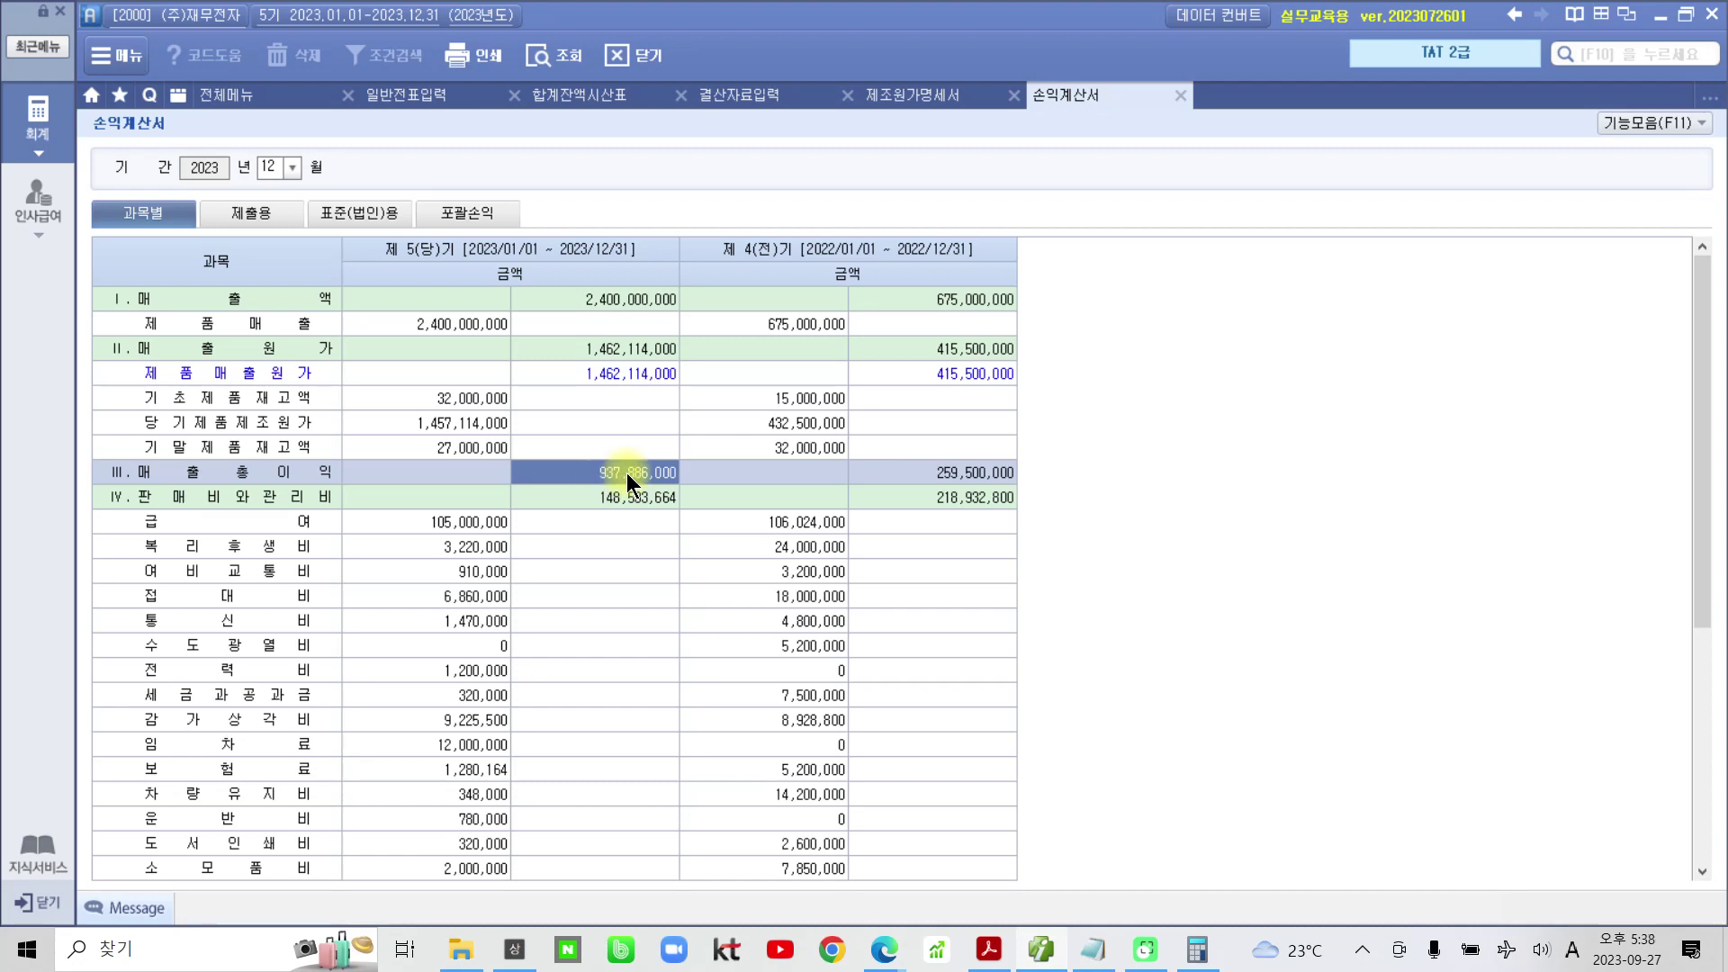
click(635, 498)
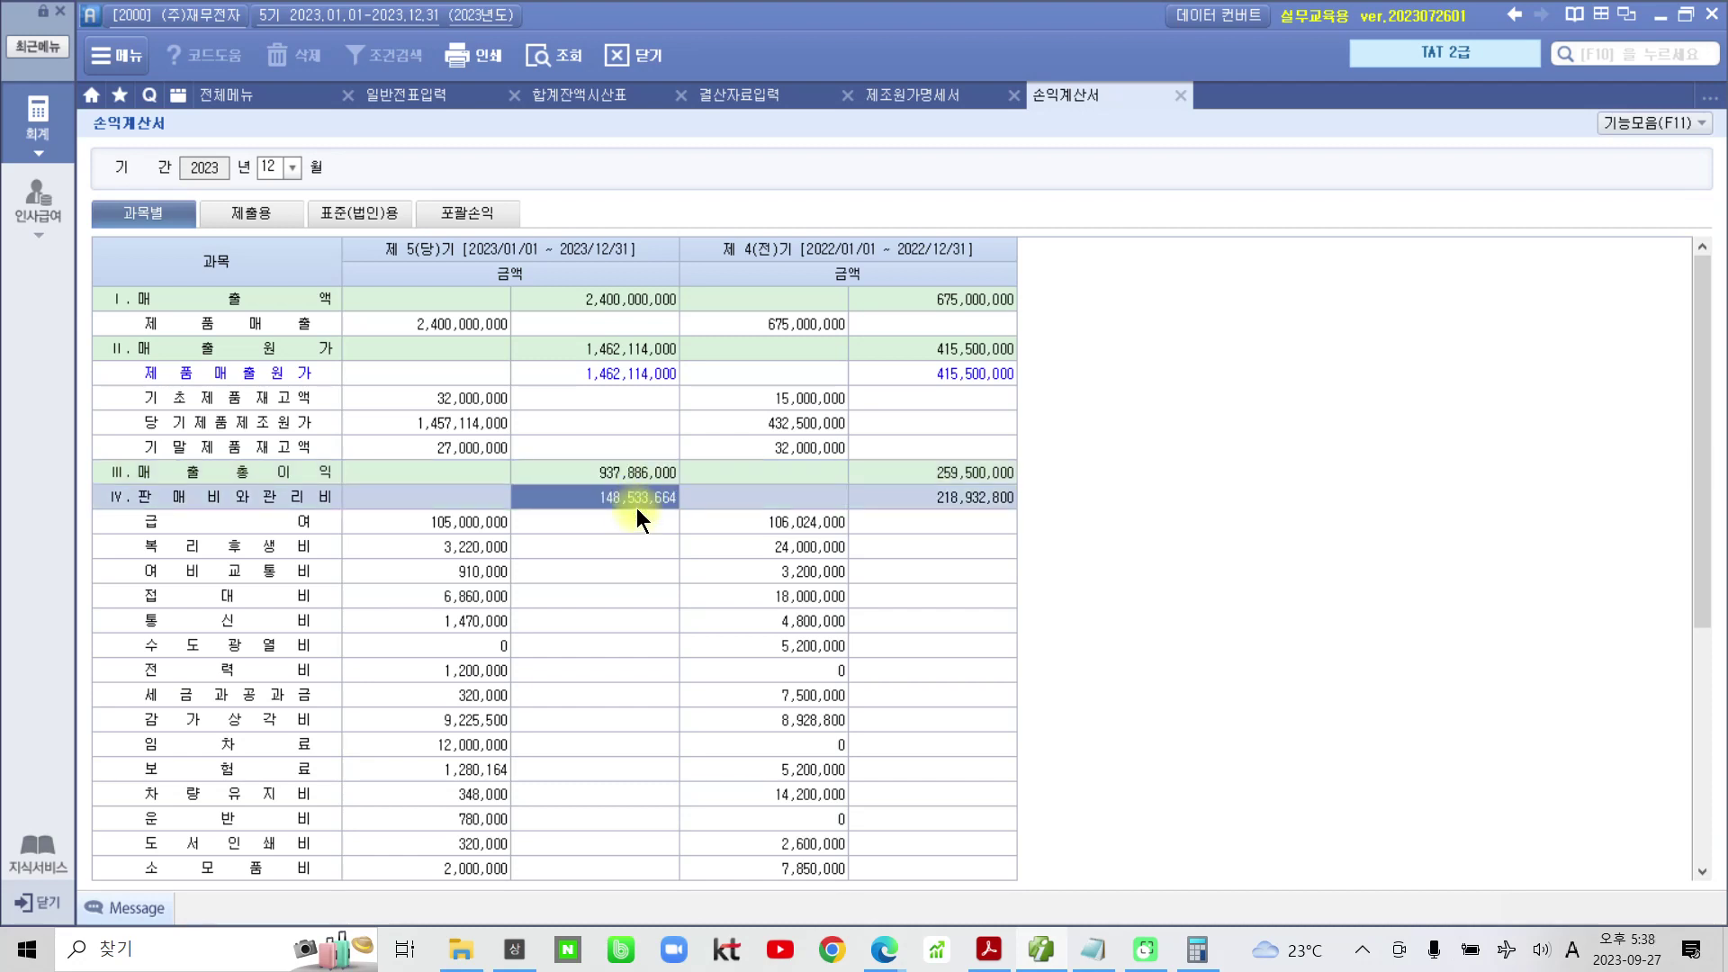
scroll(635, 508, down, 5)
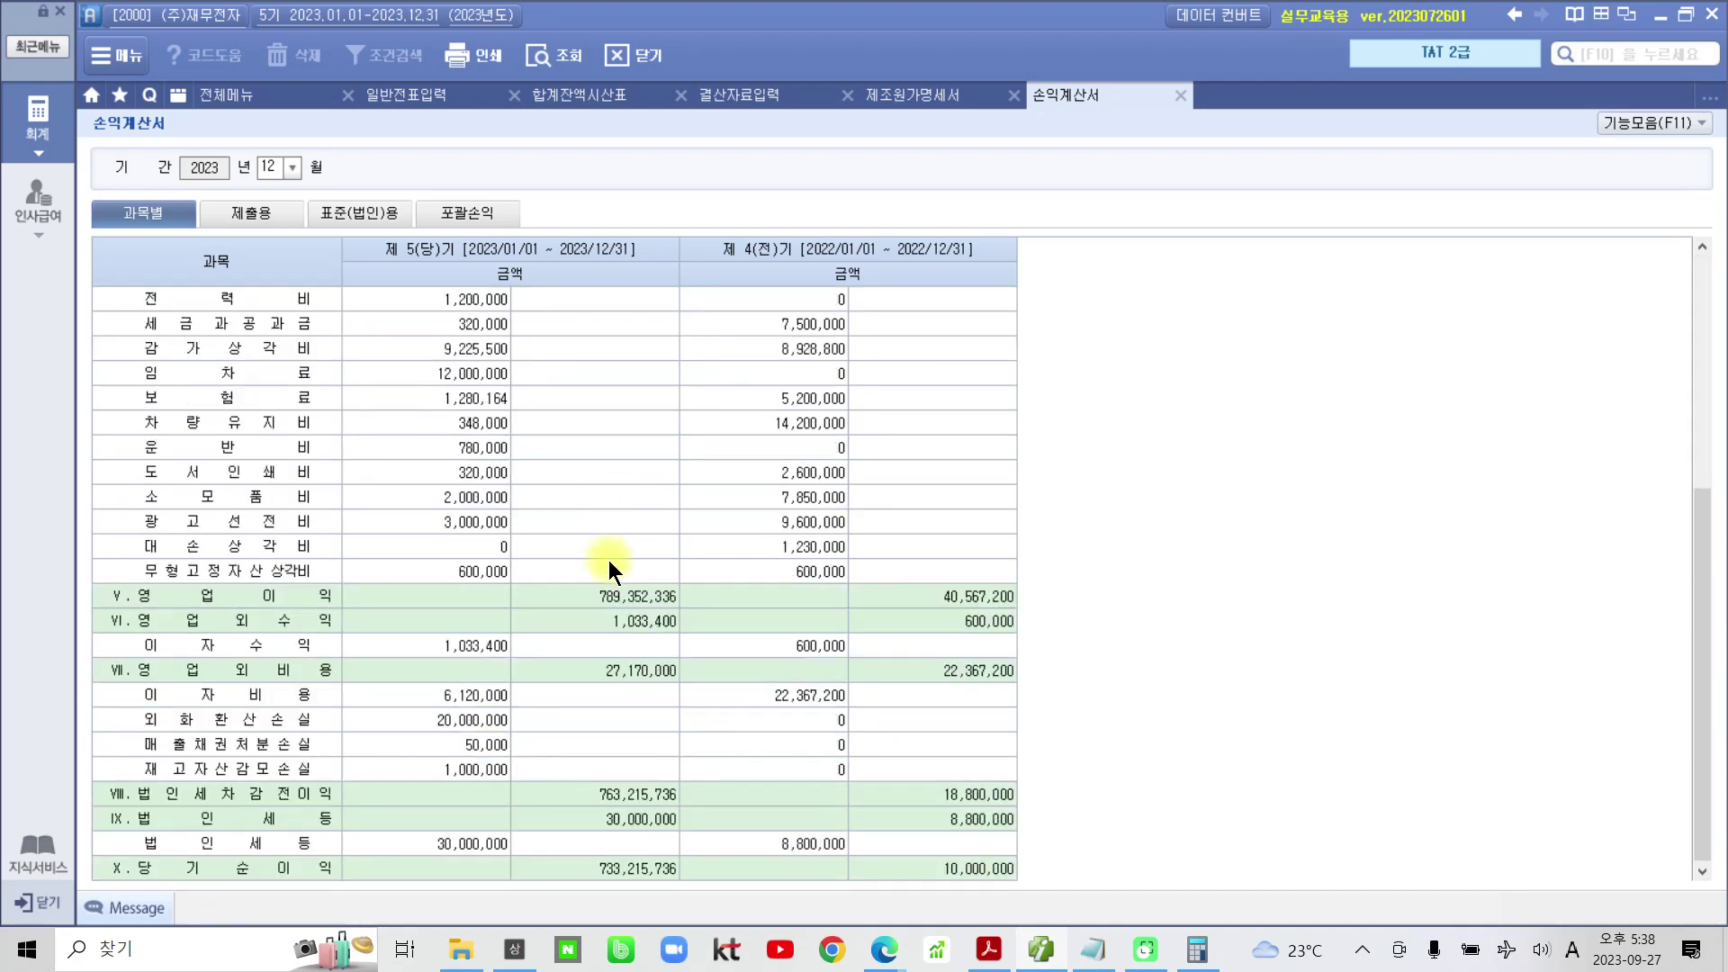
click(613, 597)
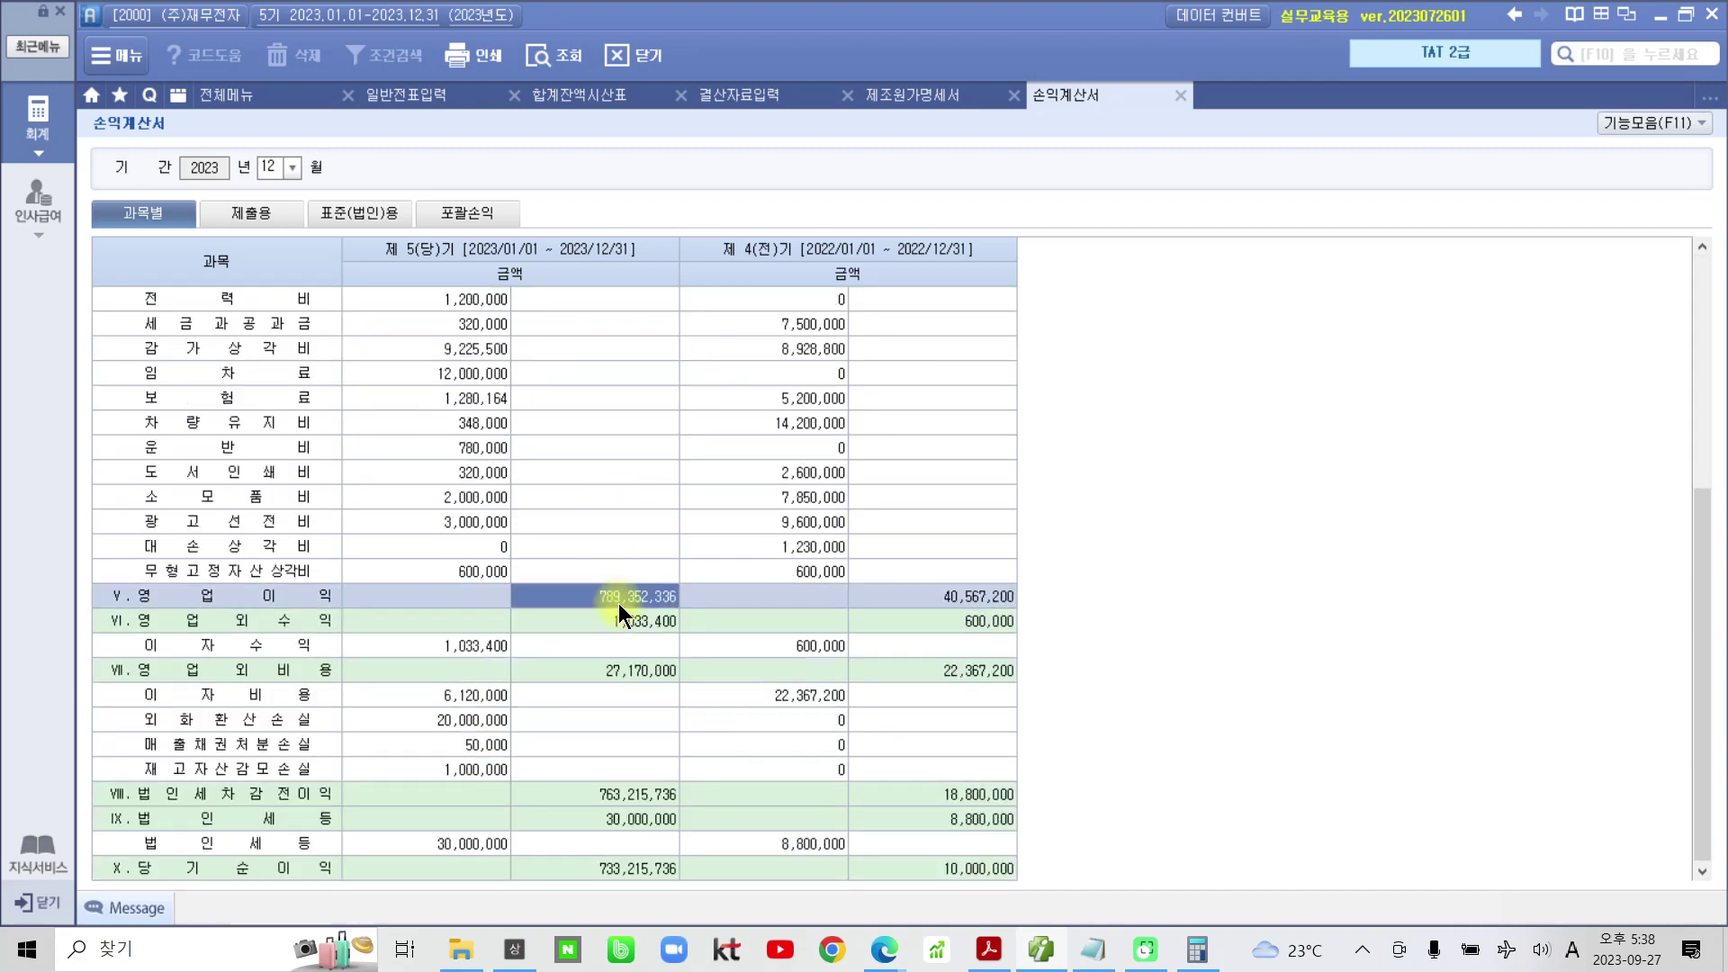
Examine 영업외수익 and 영업외비용, including 외화환산손실, 매출채권처분손실 and 재고자산감모손실
click(617, 622)
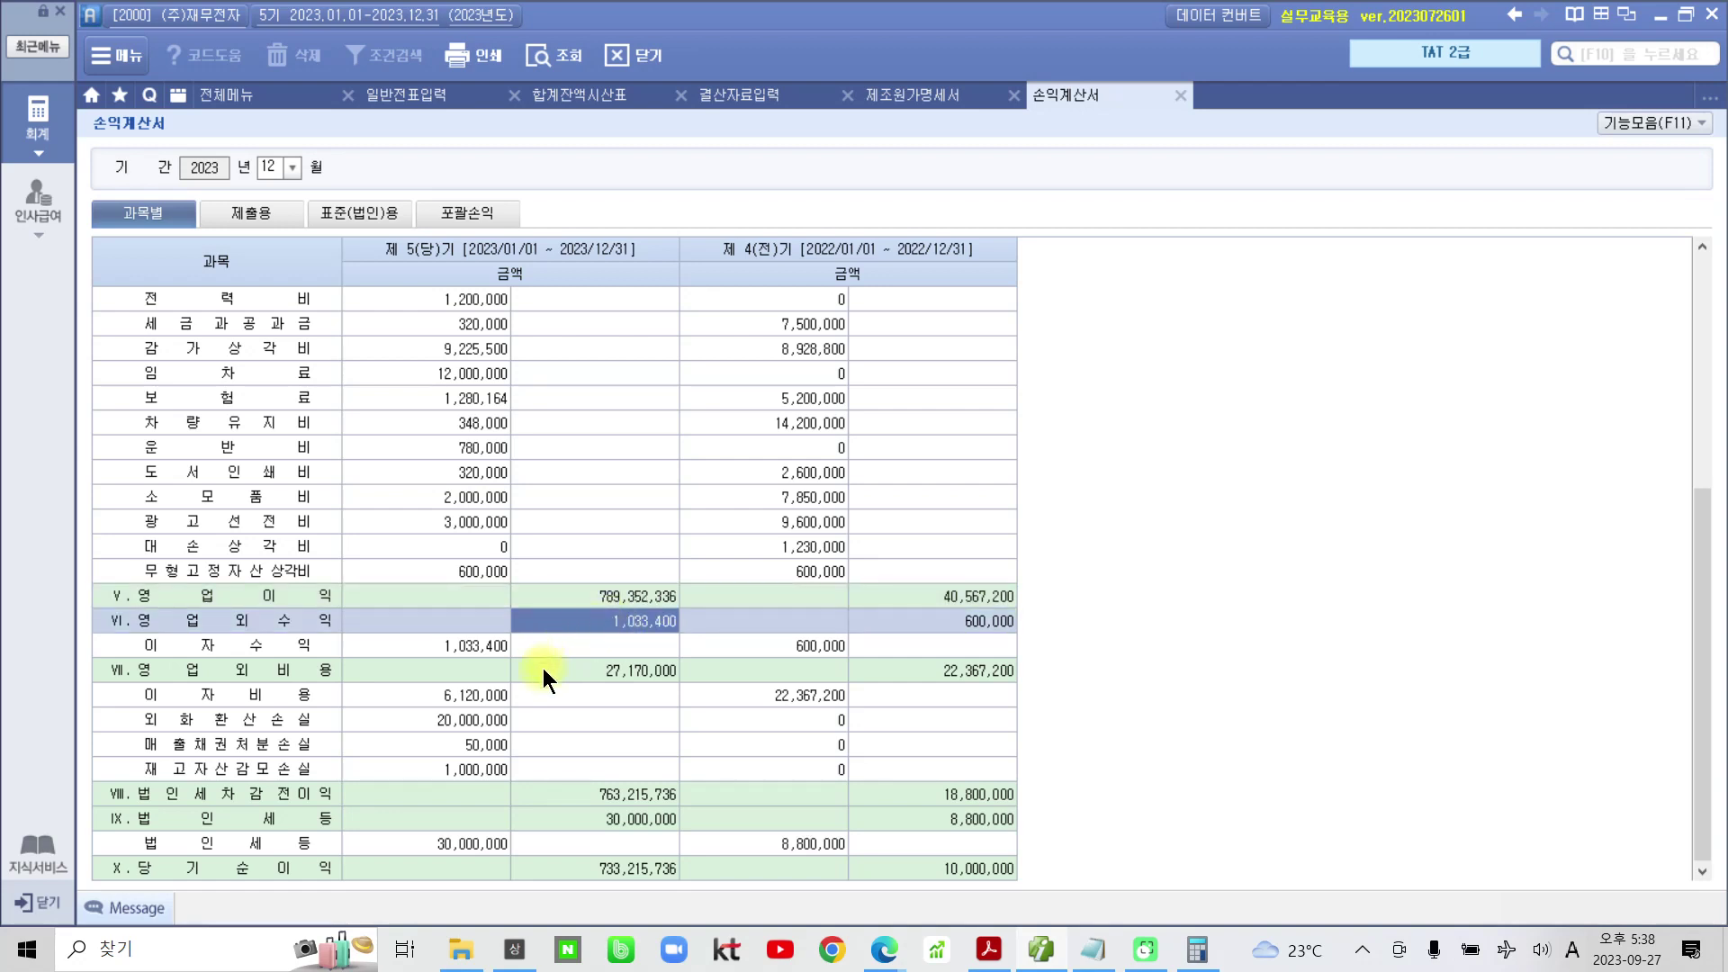
click(607, 671)
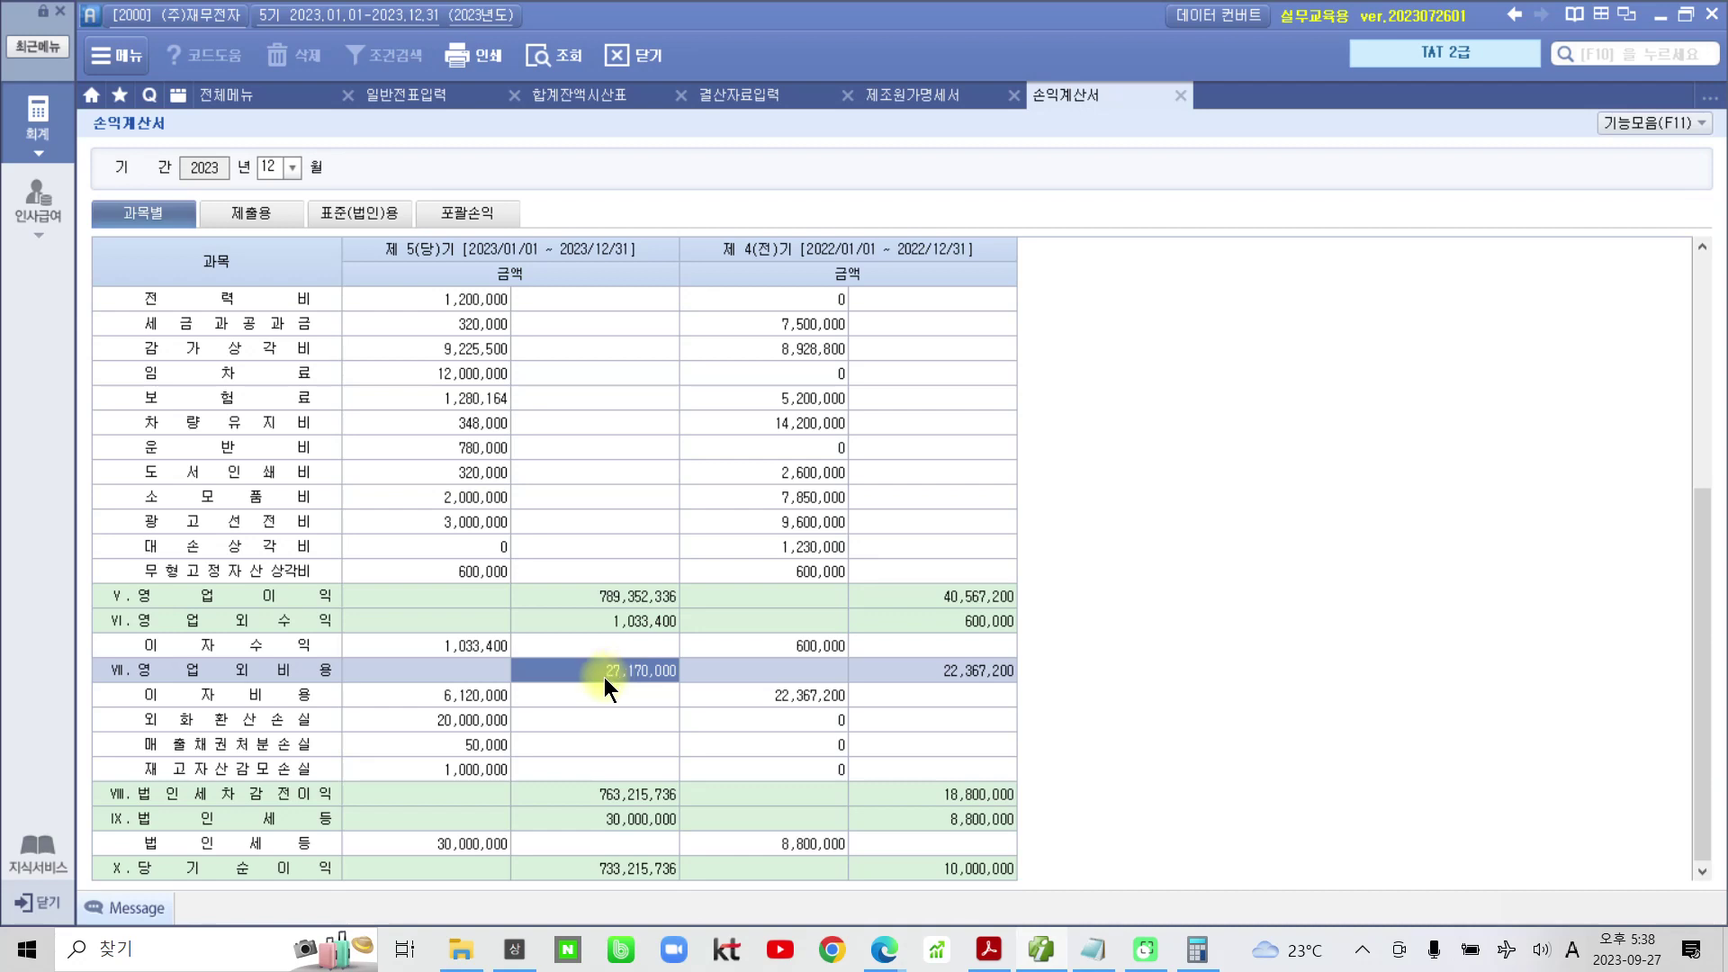
click(499, 769)
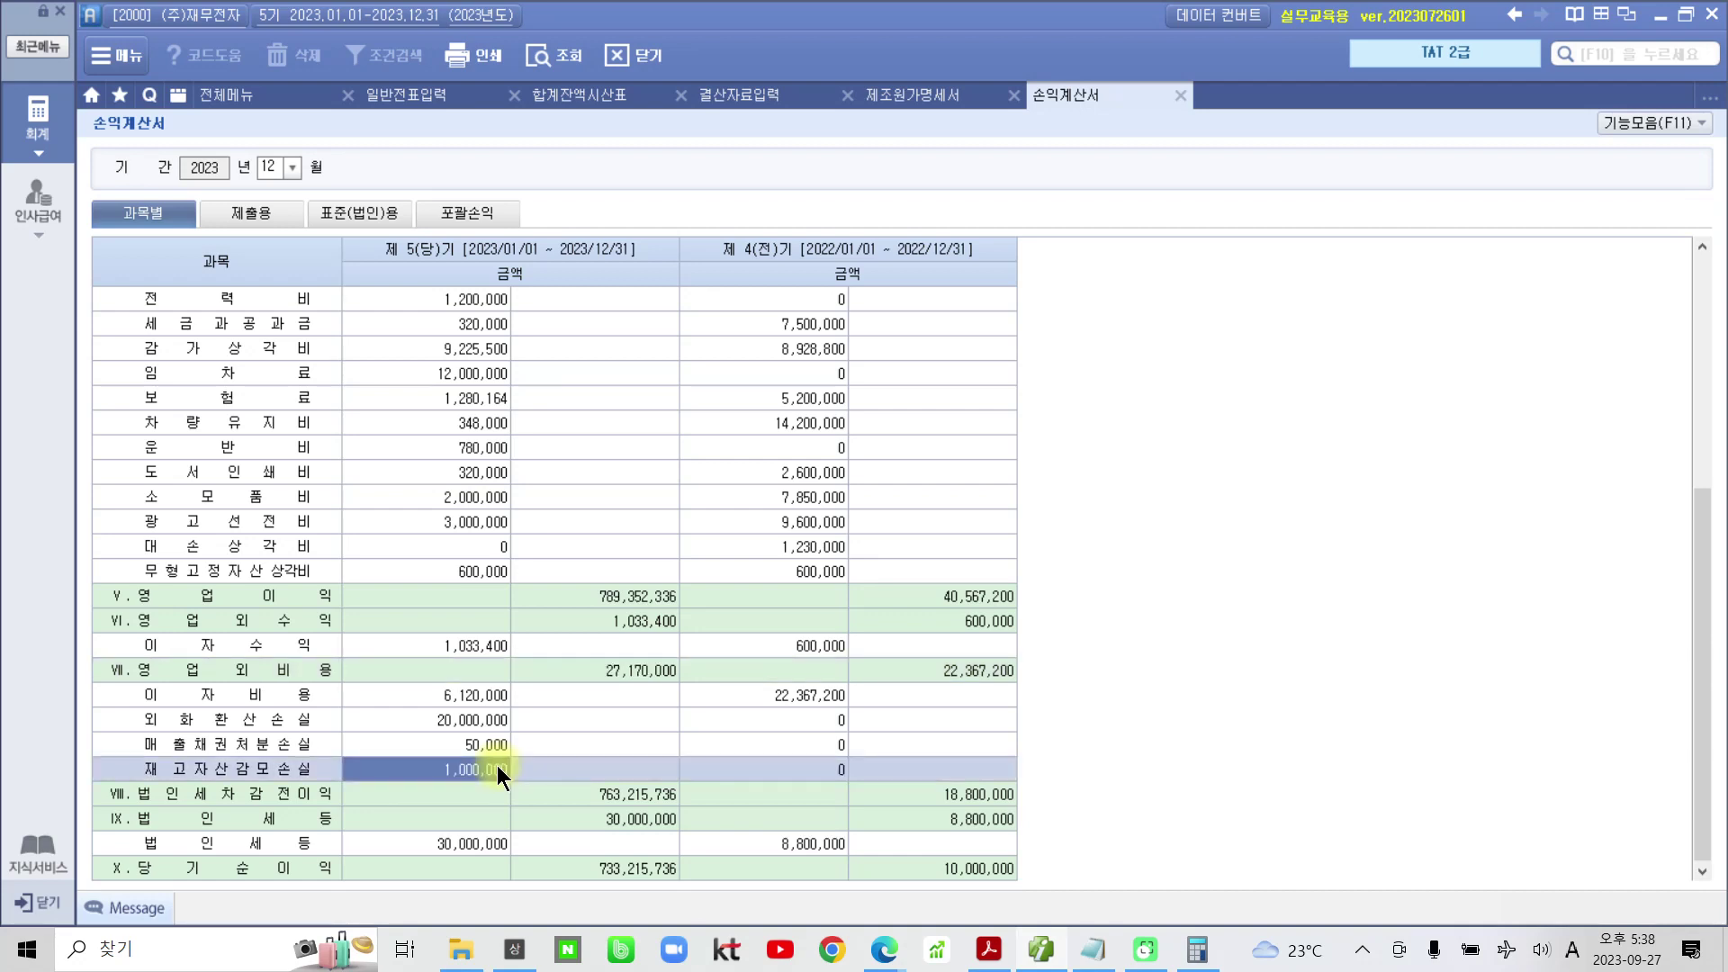
click(488, 721)
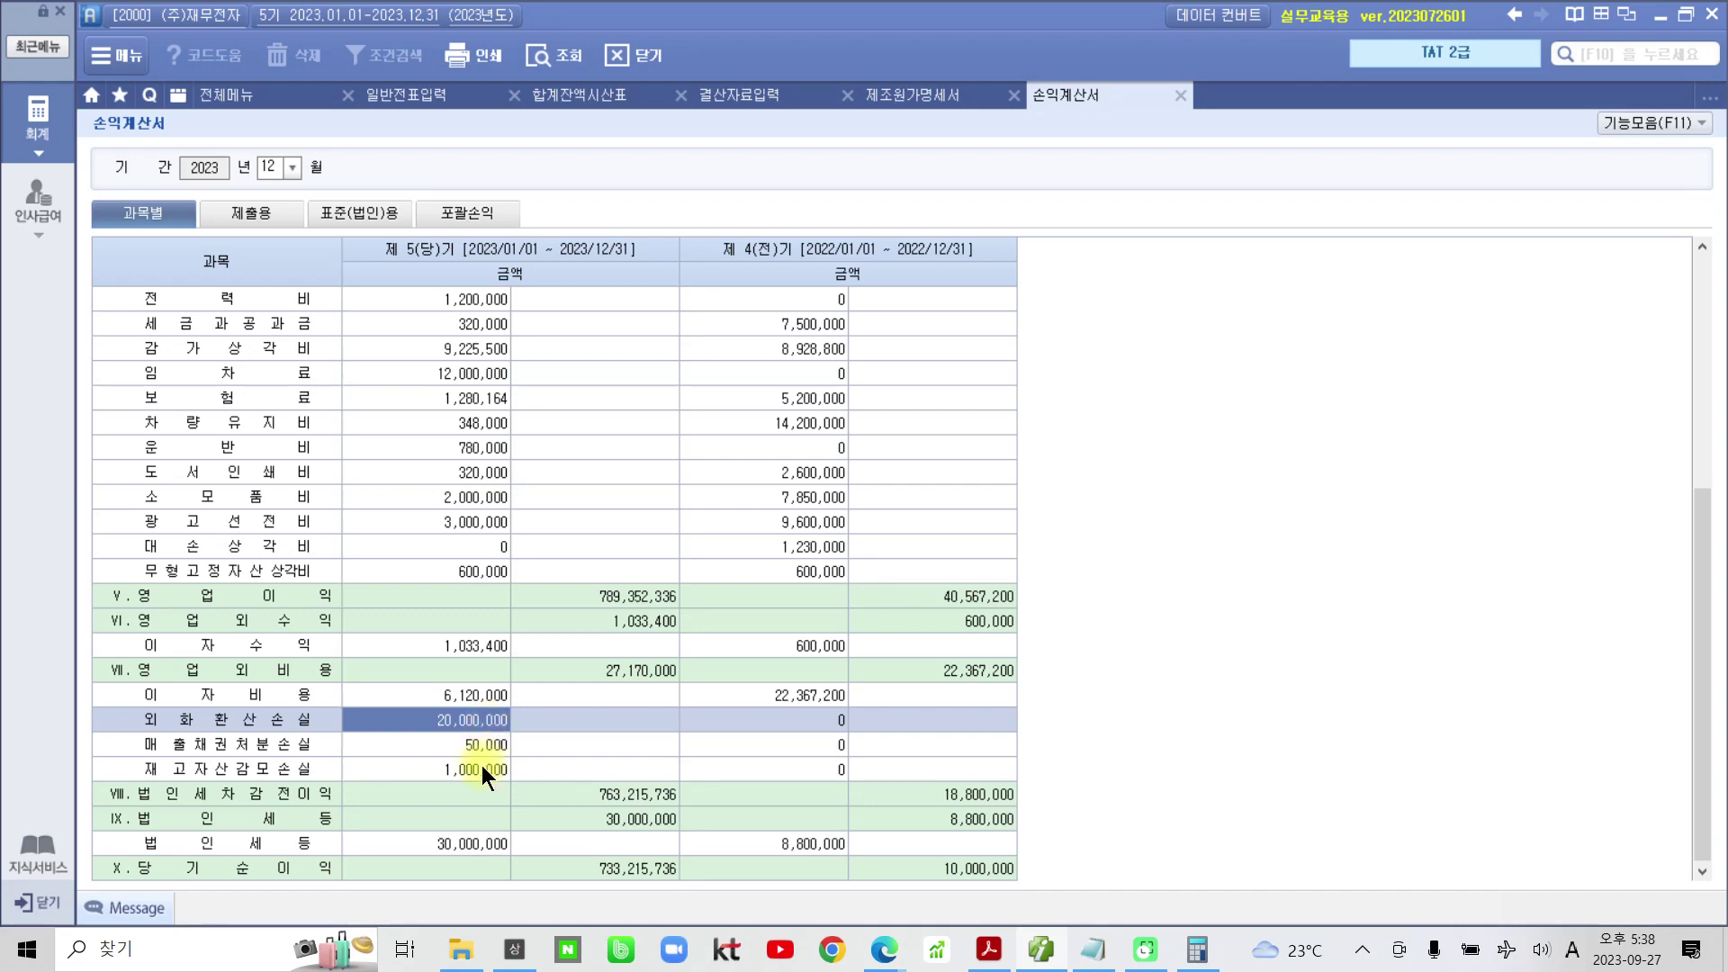
click(482, 769)
click(461, 746)
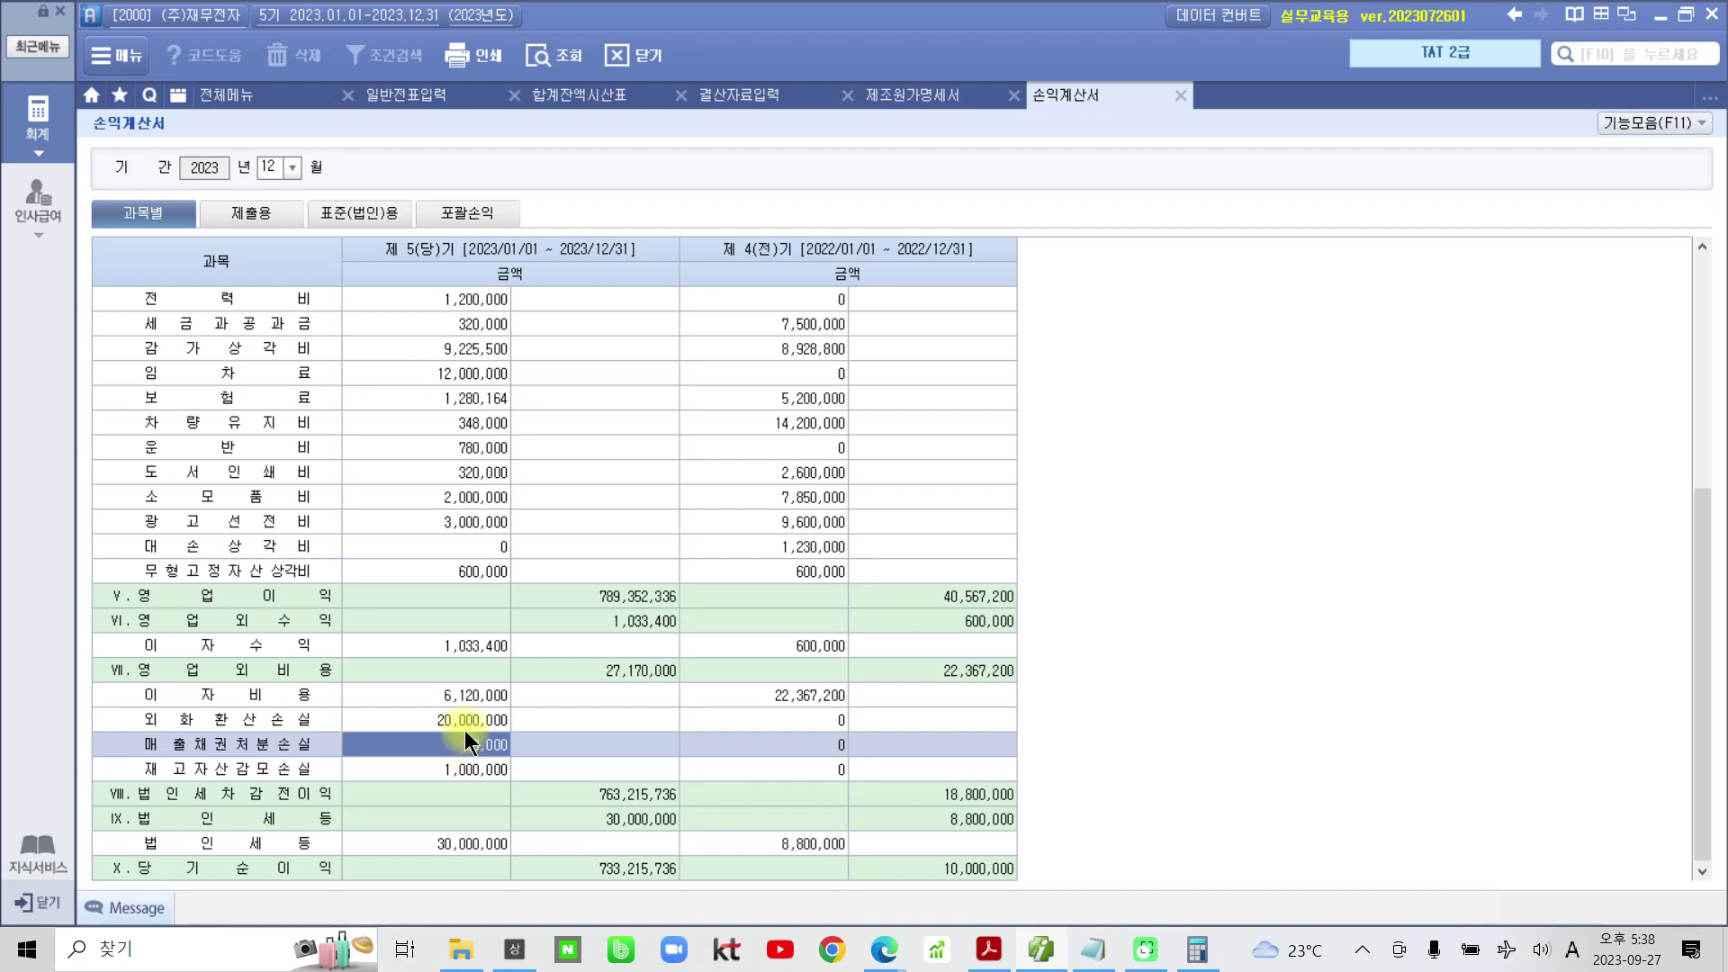
click(466, 721)
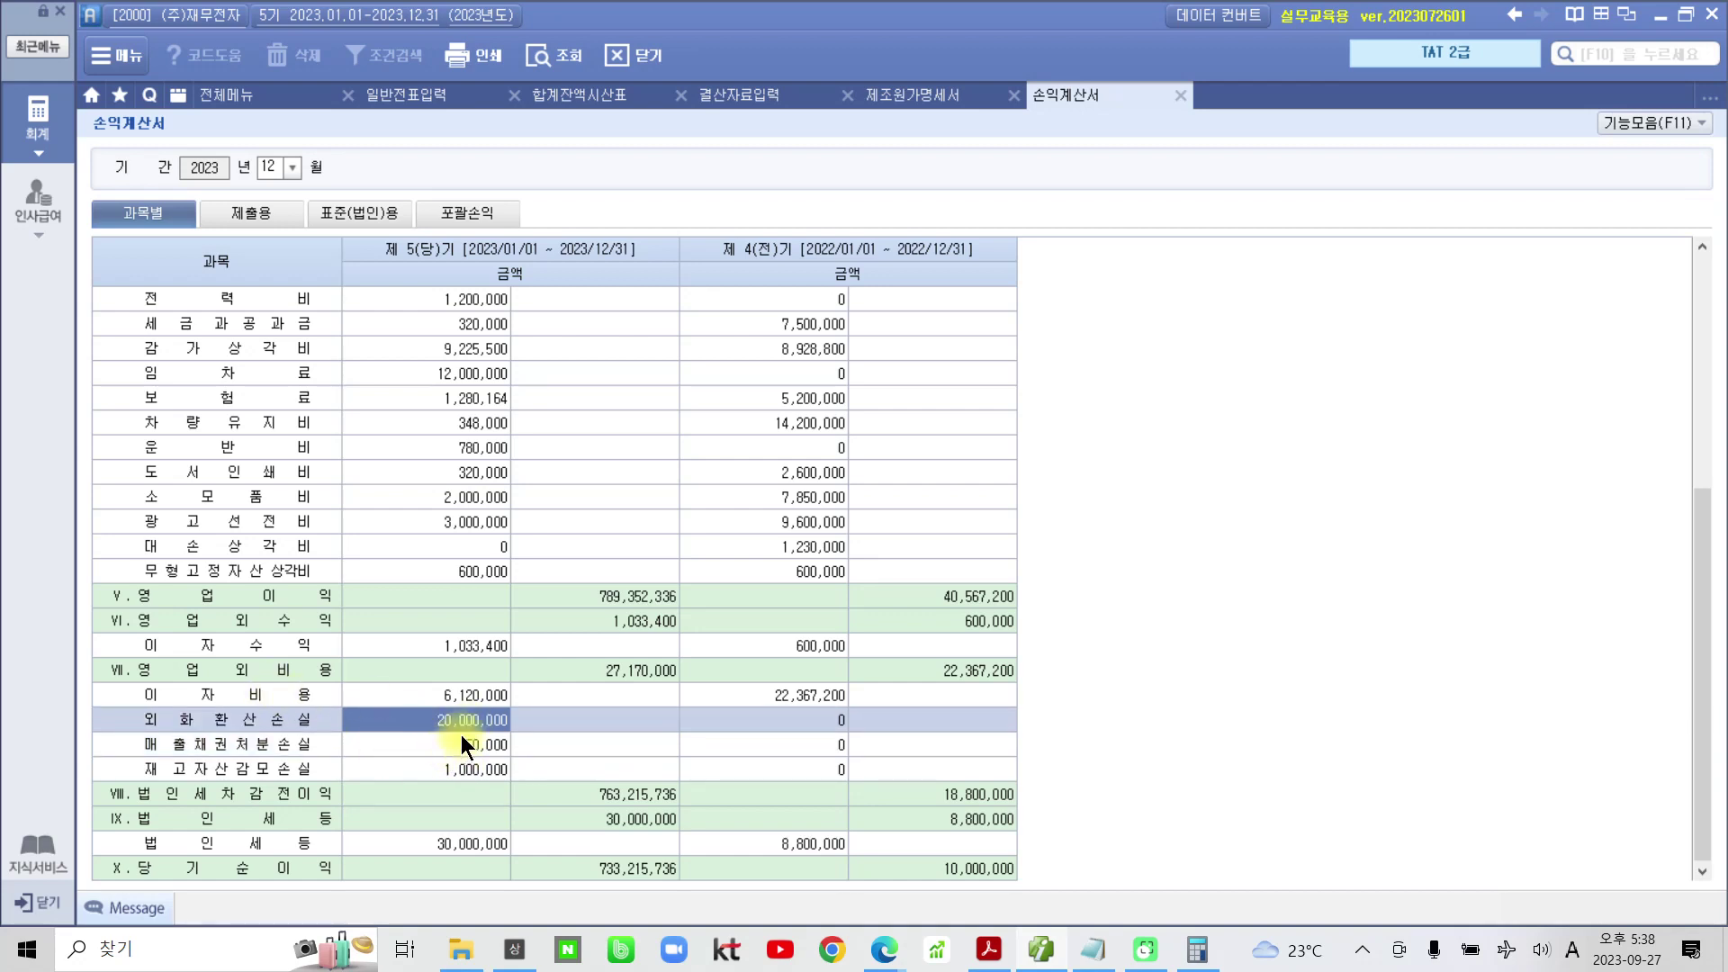
click(640, 666)
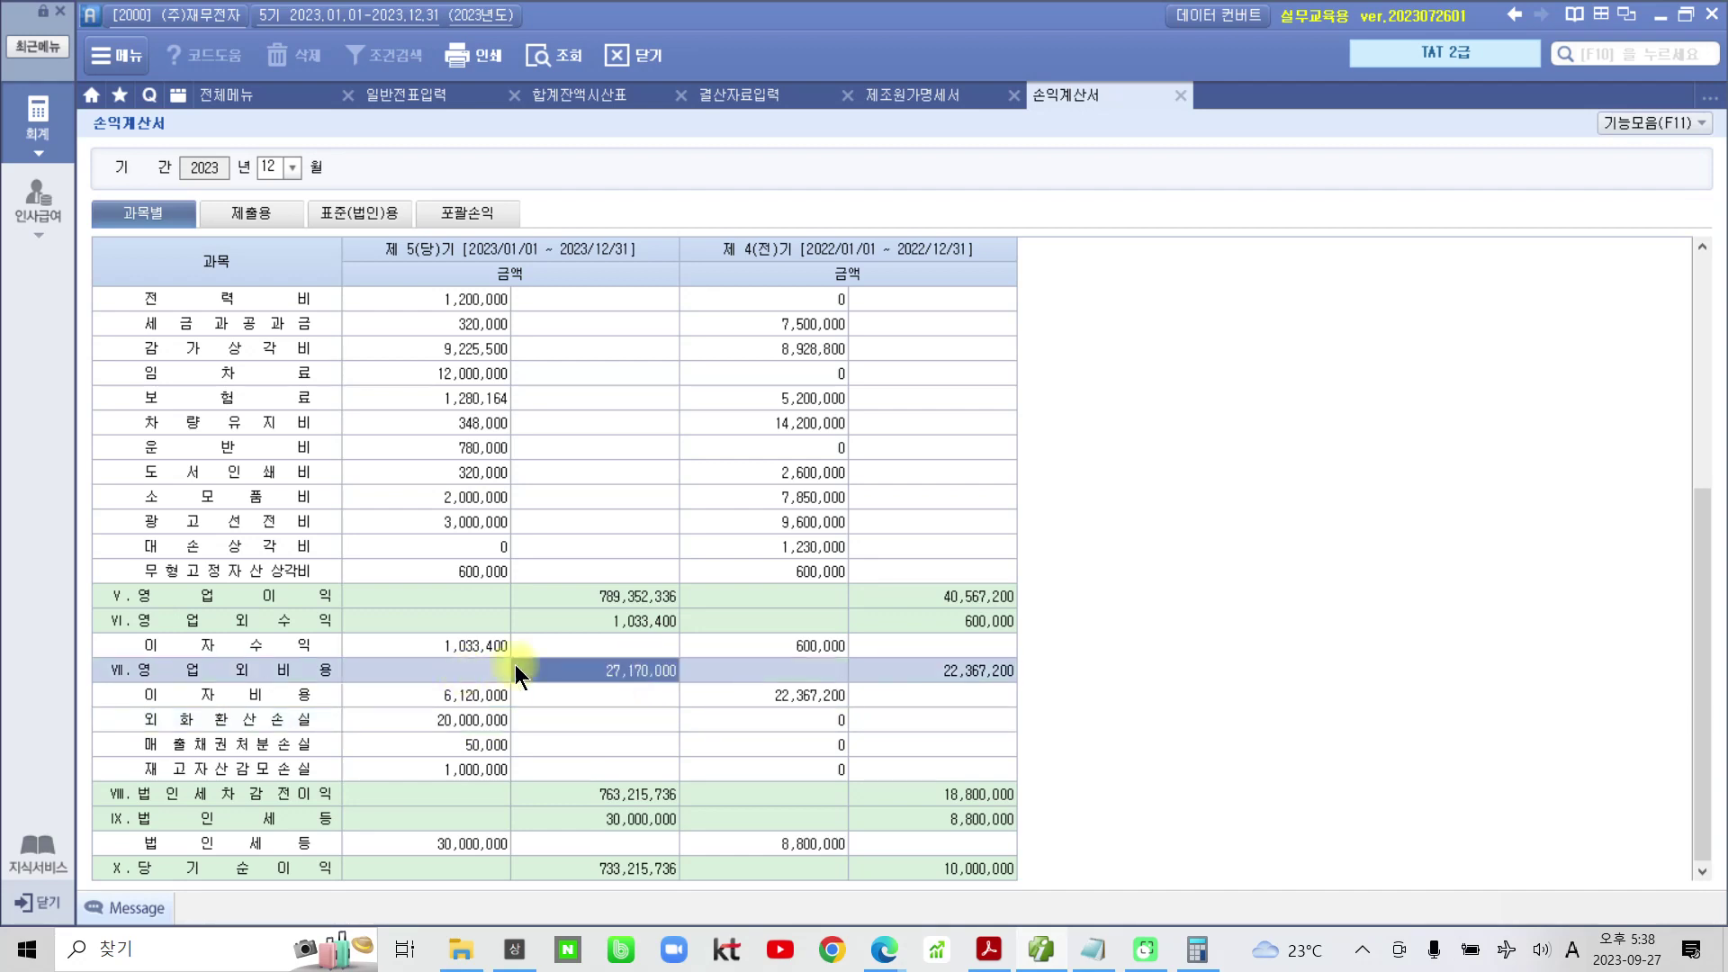
Examine 법인세차감전이익, 법인세등 and 당기순이익 at the end of the 손익계산서
click(617, 795)
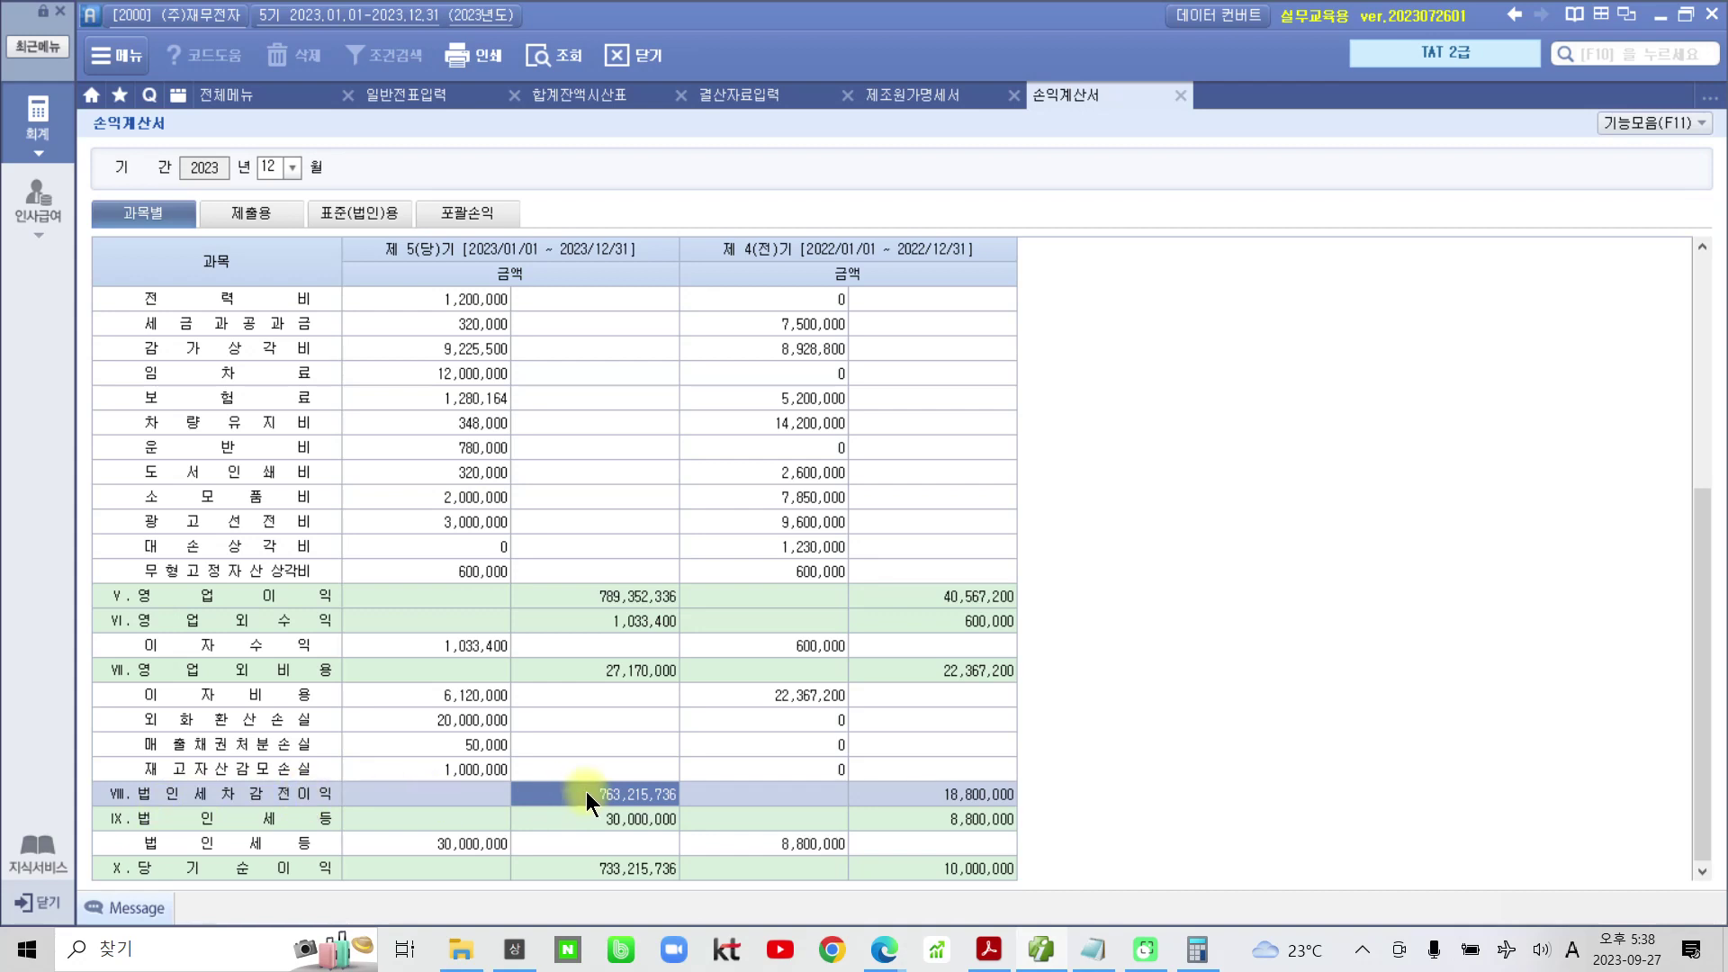
click(595, 822)
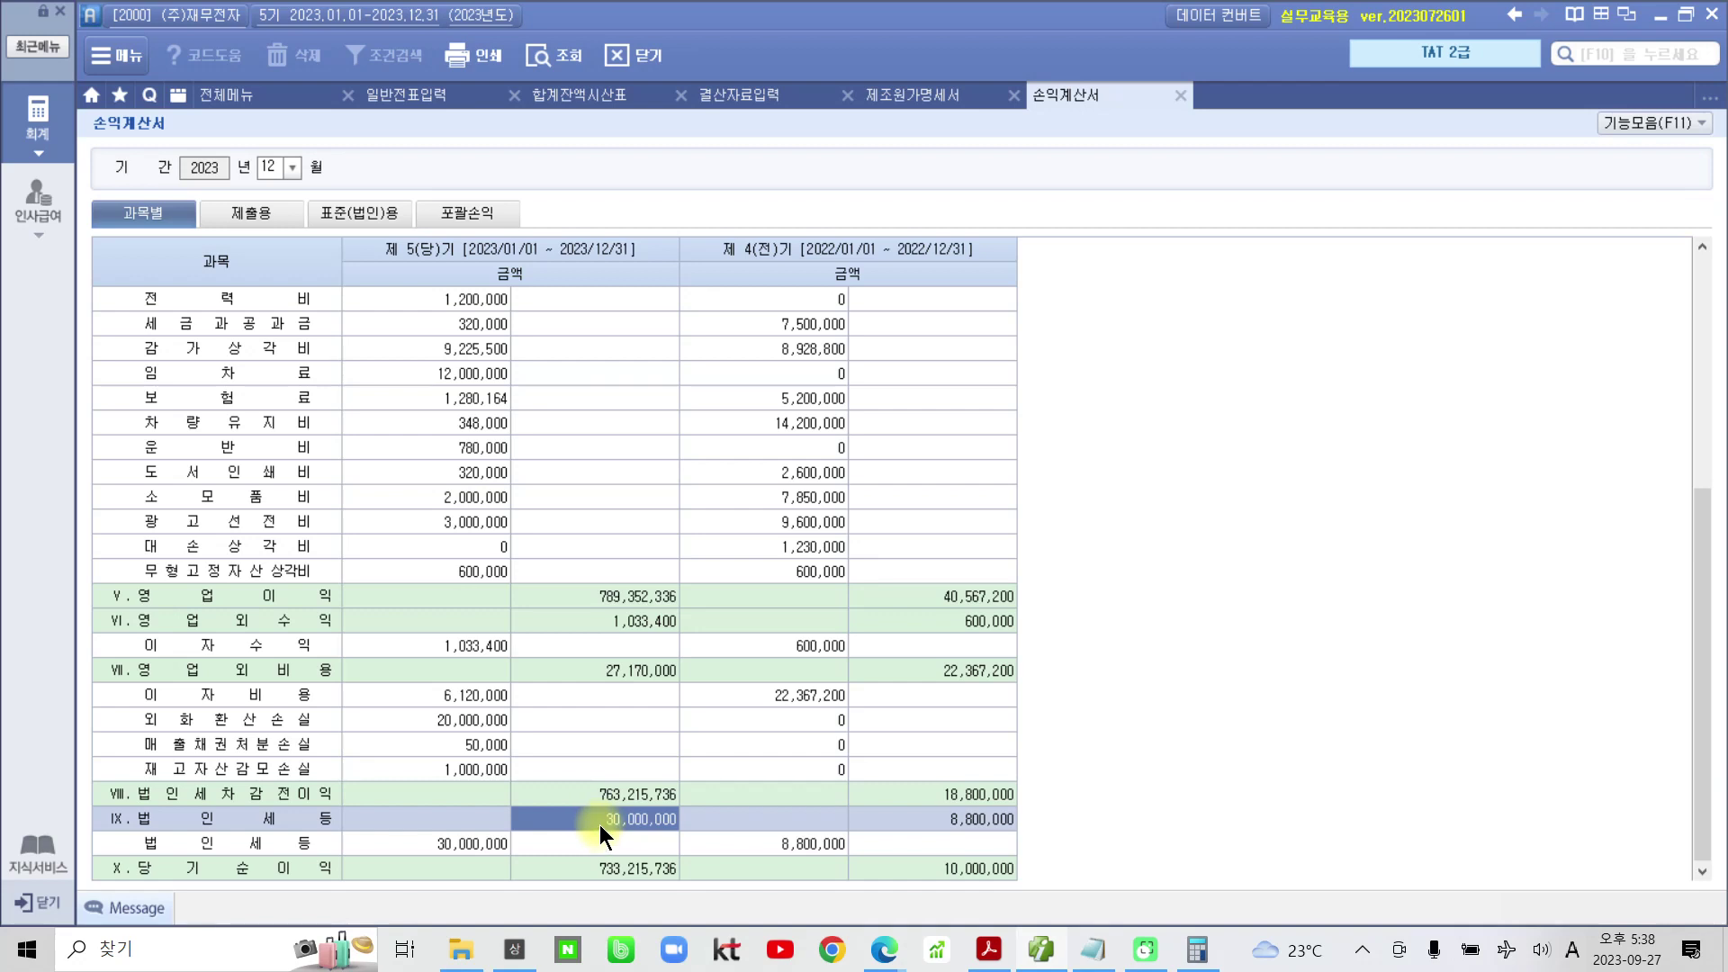
click(599, 871)
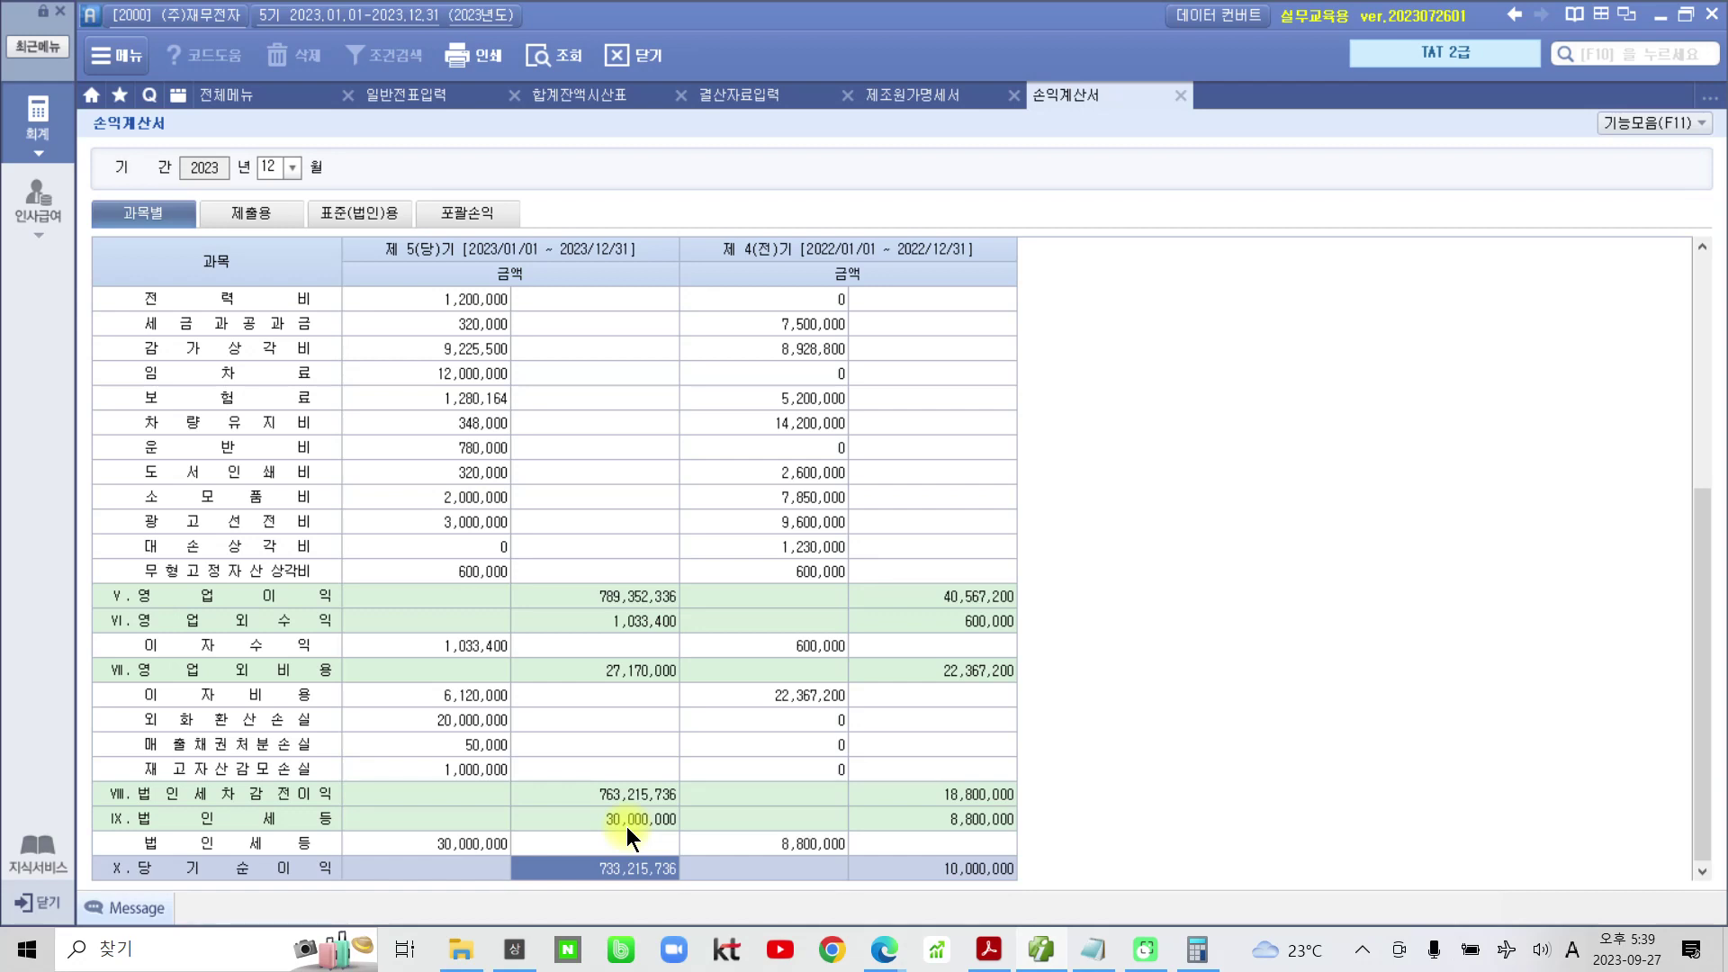
Open the 이익잉여금처분계산서 and set the current-period 처분 예정일 to 2024-02-28 and the prior-period 처분 확정일 to 2023-02-28
click(234, 98)
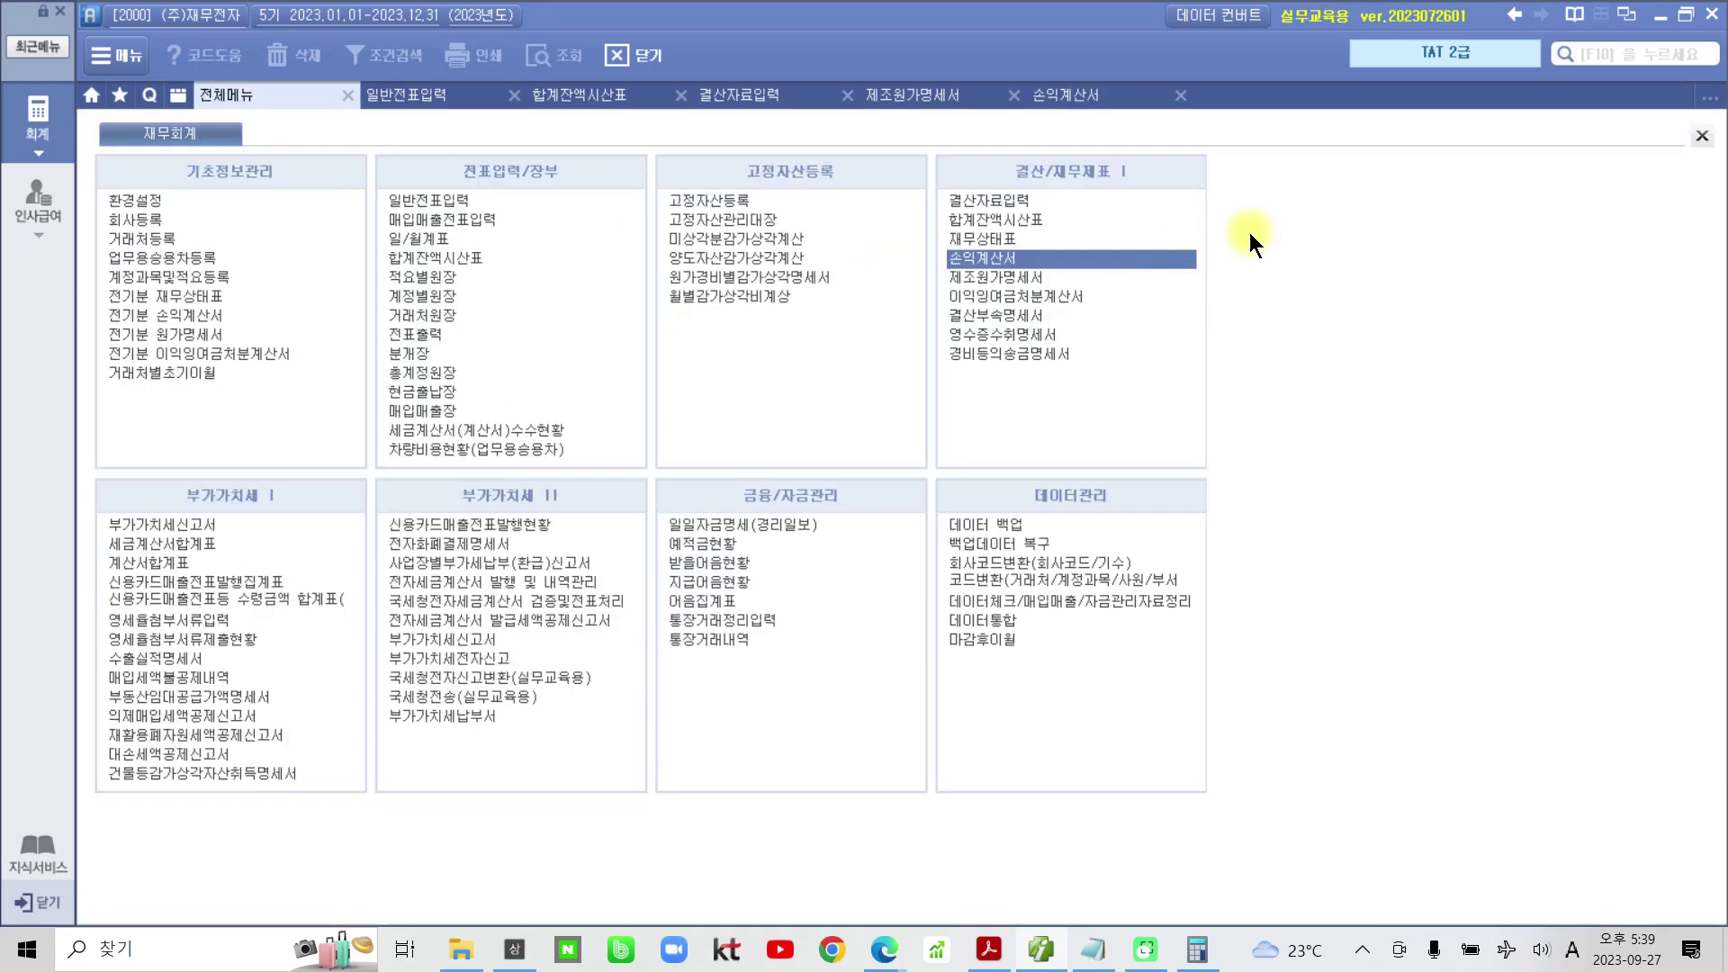
click(1092, 295)
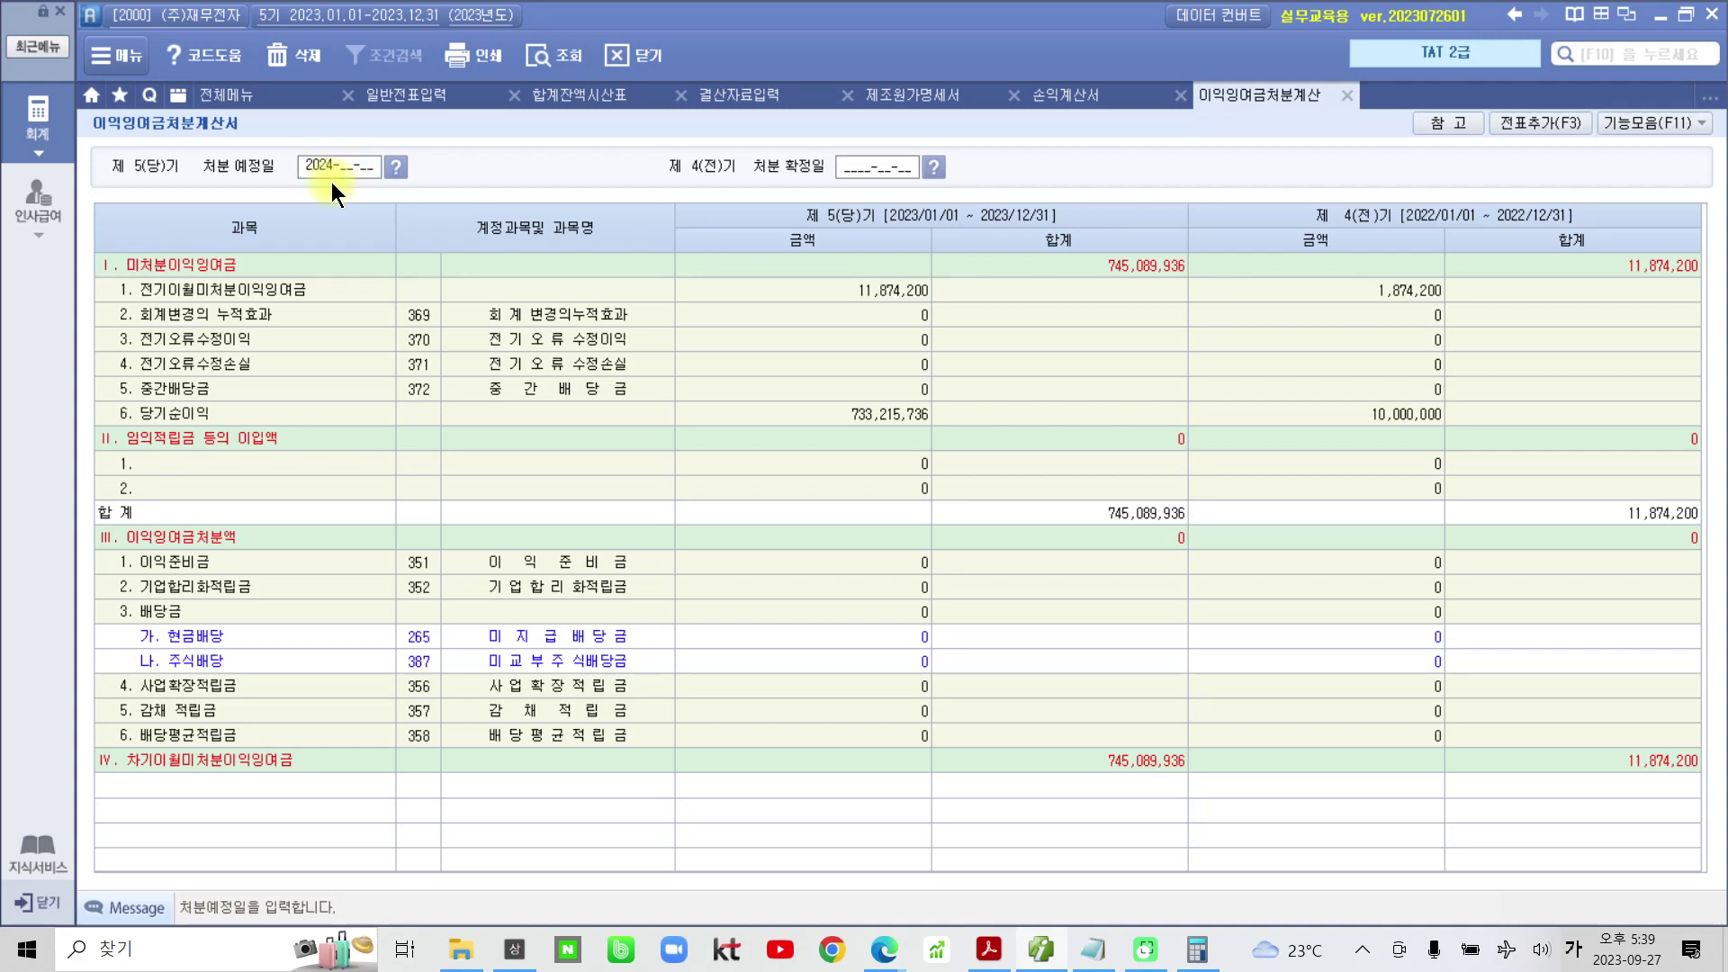
text(8)
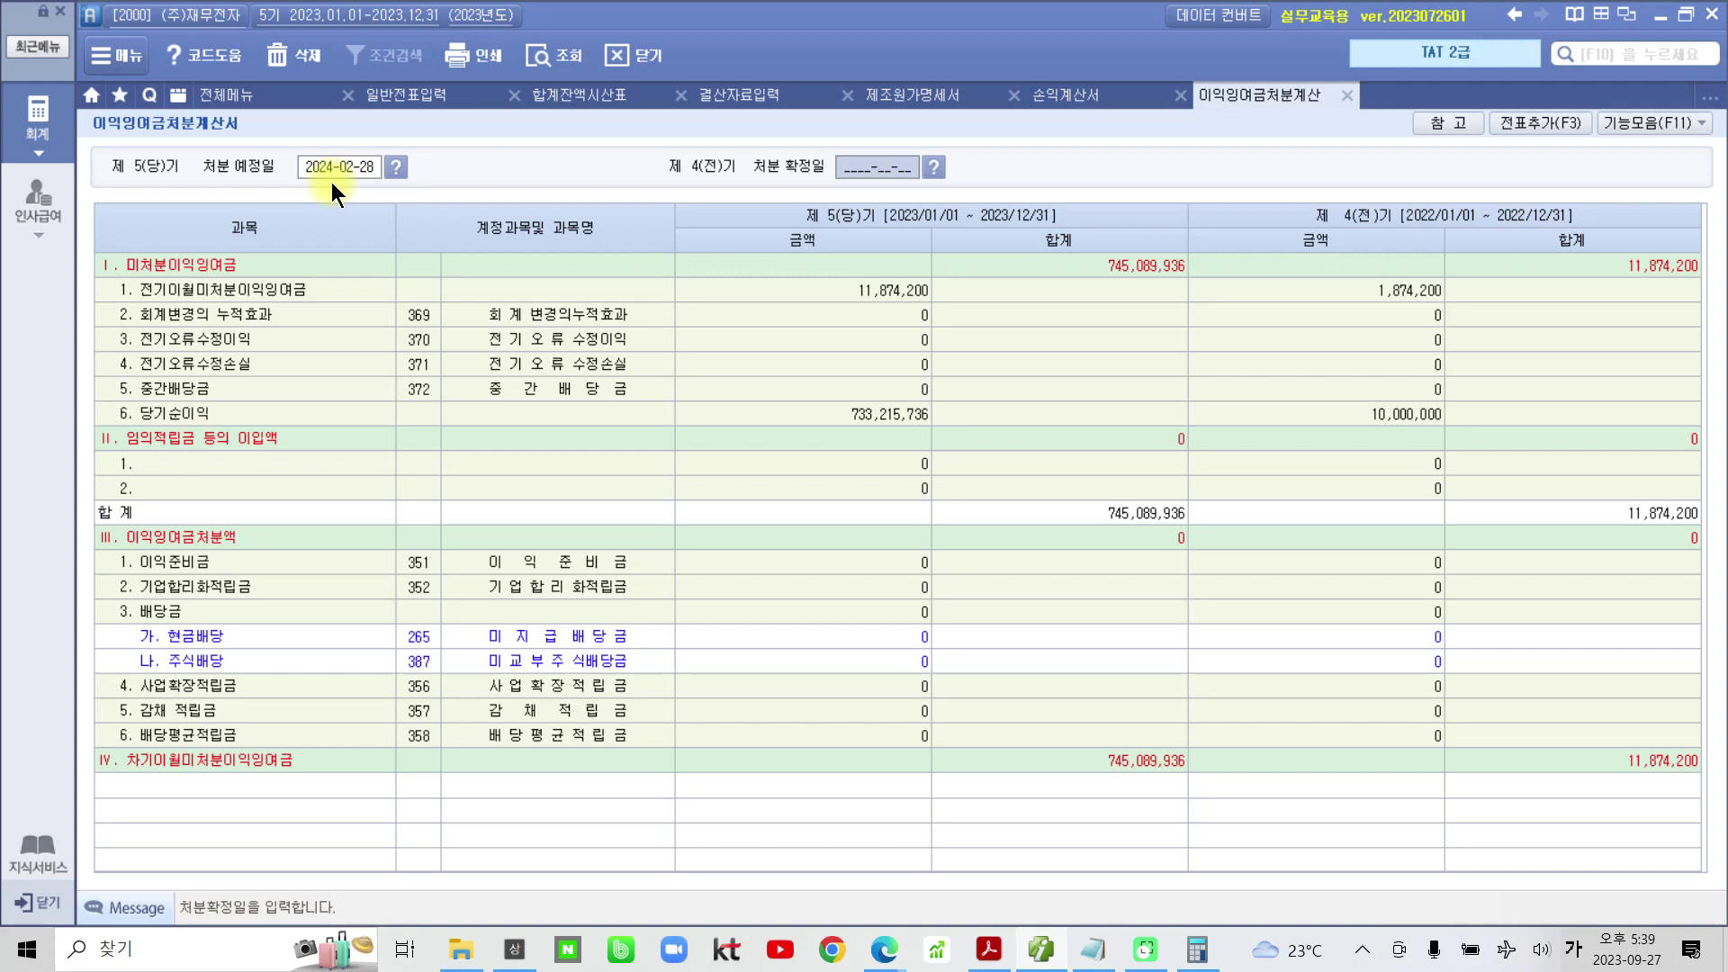
text(2023)
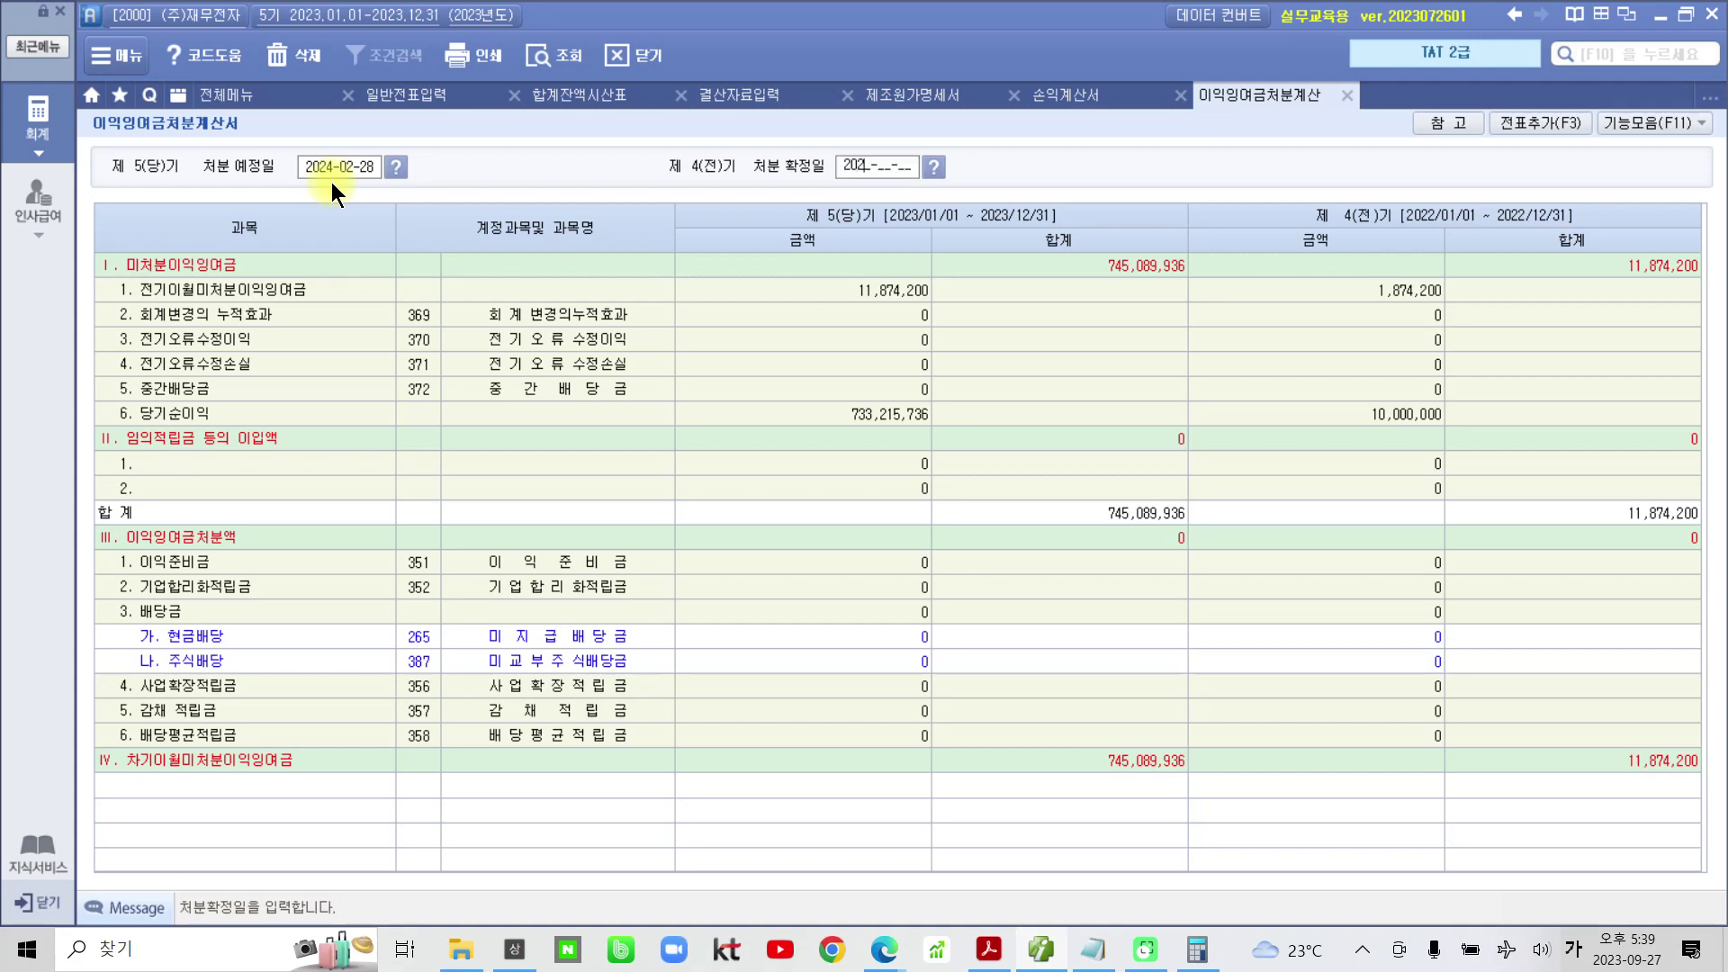
text(0228)
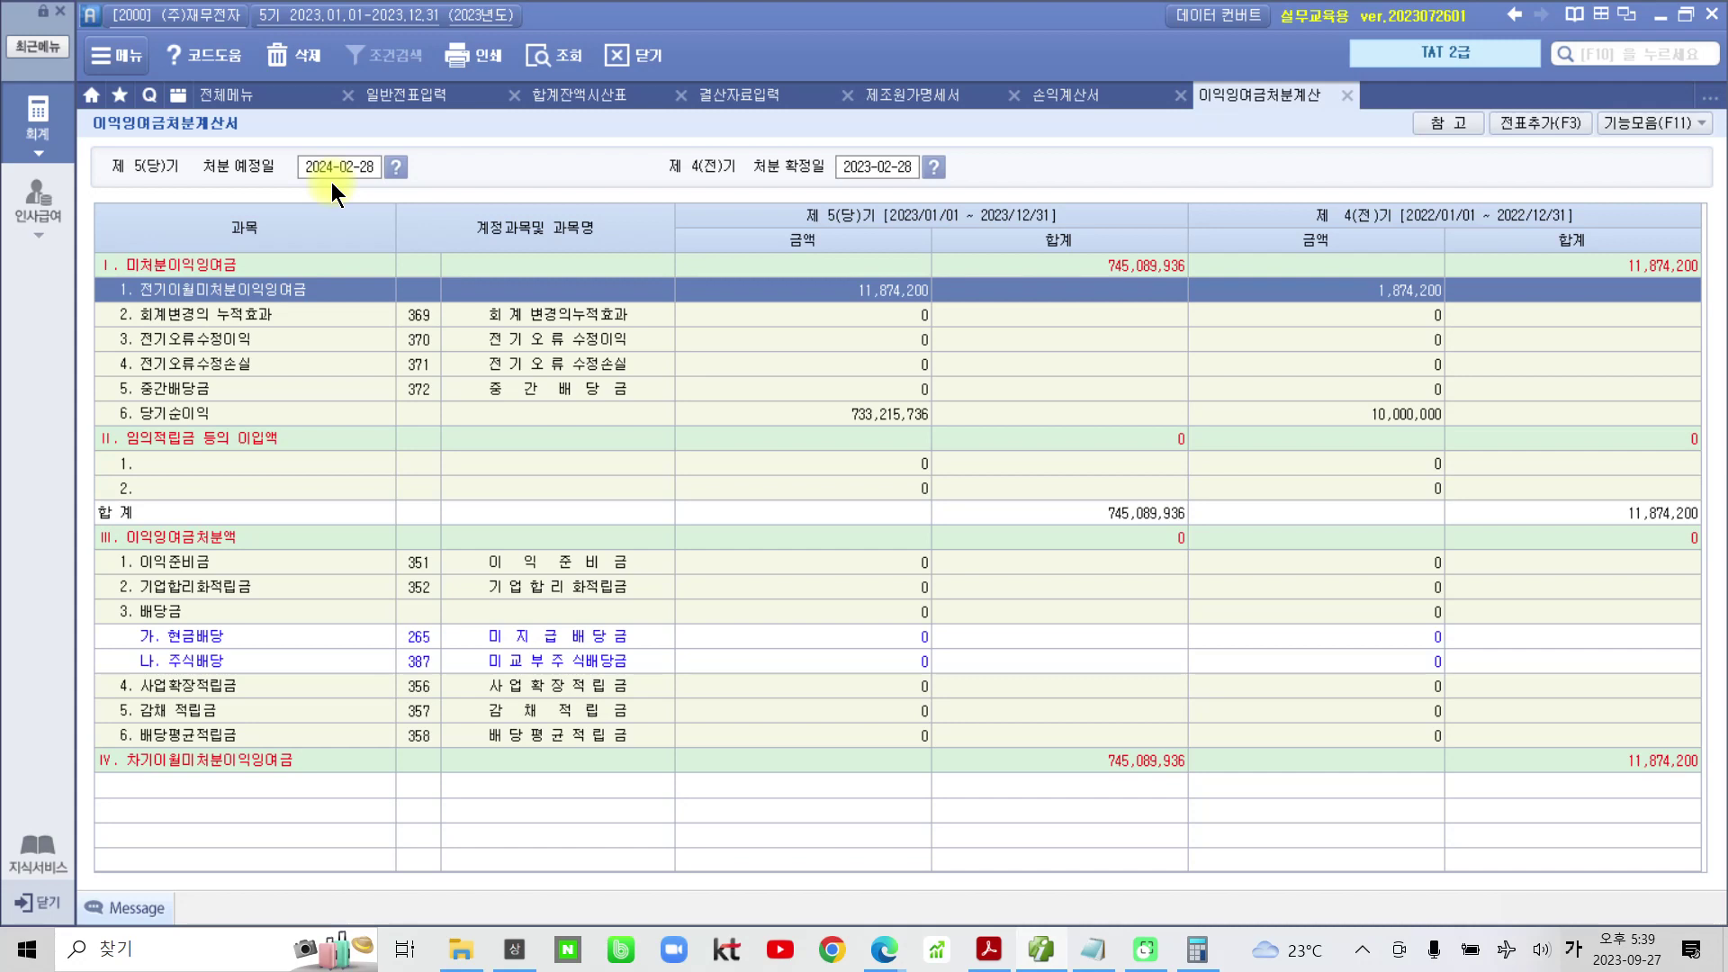
Switch to the PDF textbook and examine the solution for the 이익잉여금처분계산서 작성하기 exercise
click(987, 949)
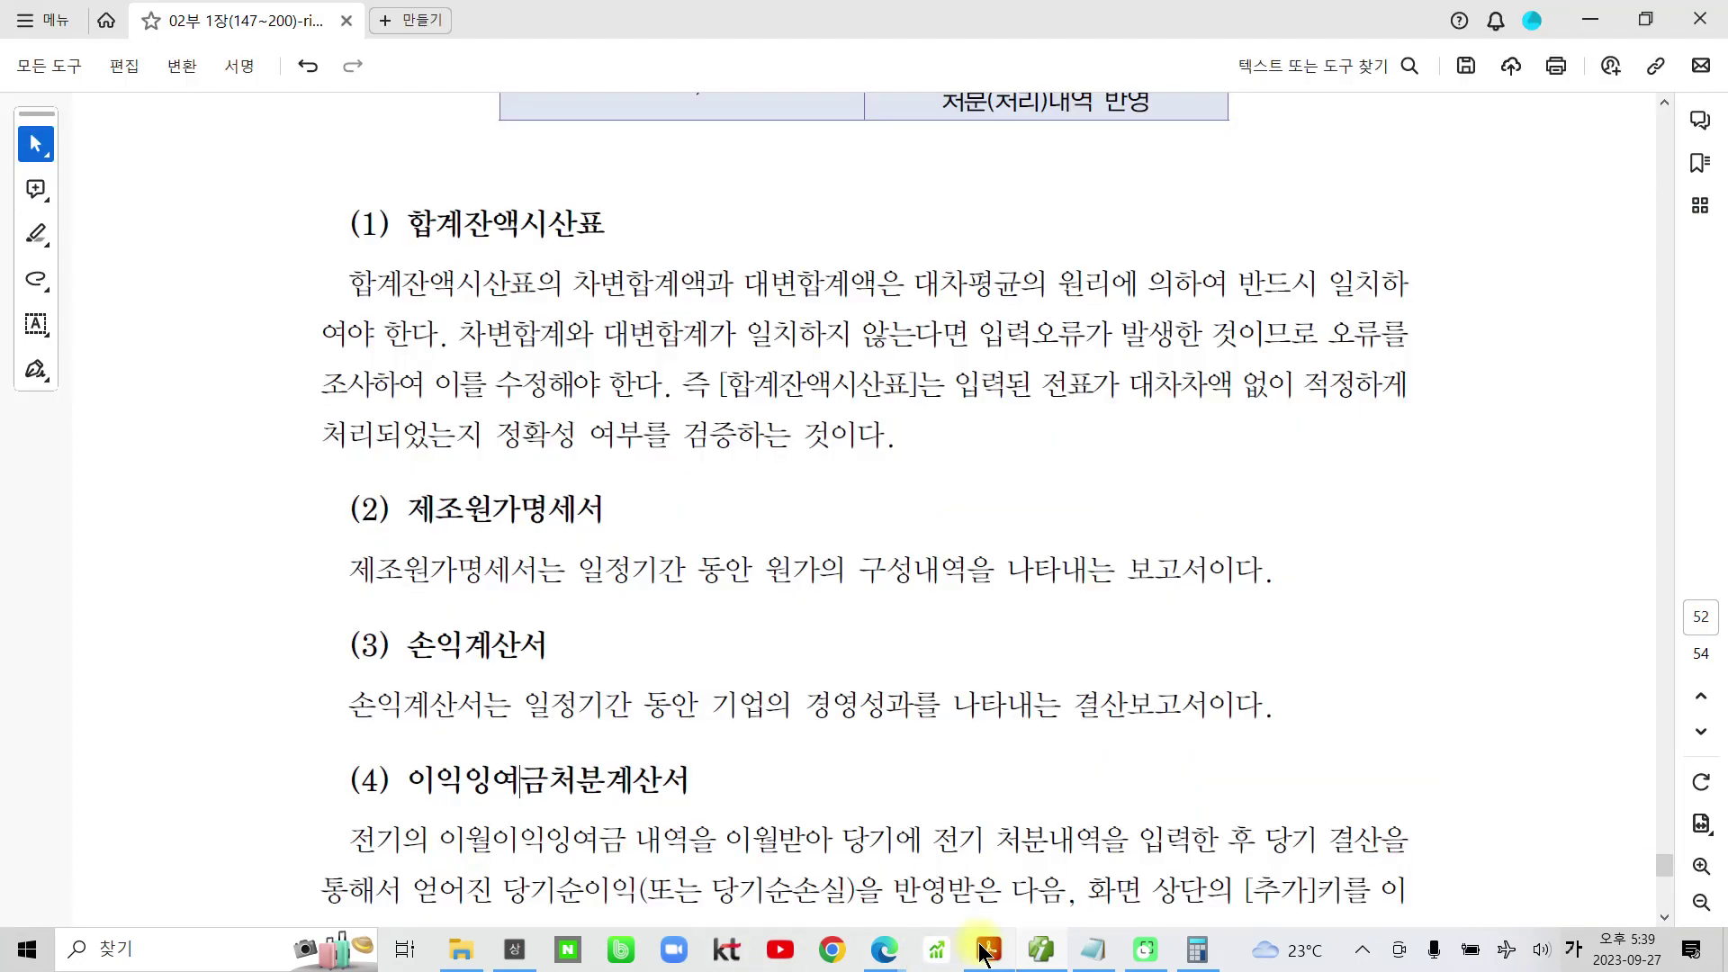
scroll(802, 792, down, 15)
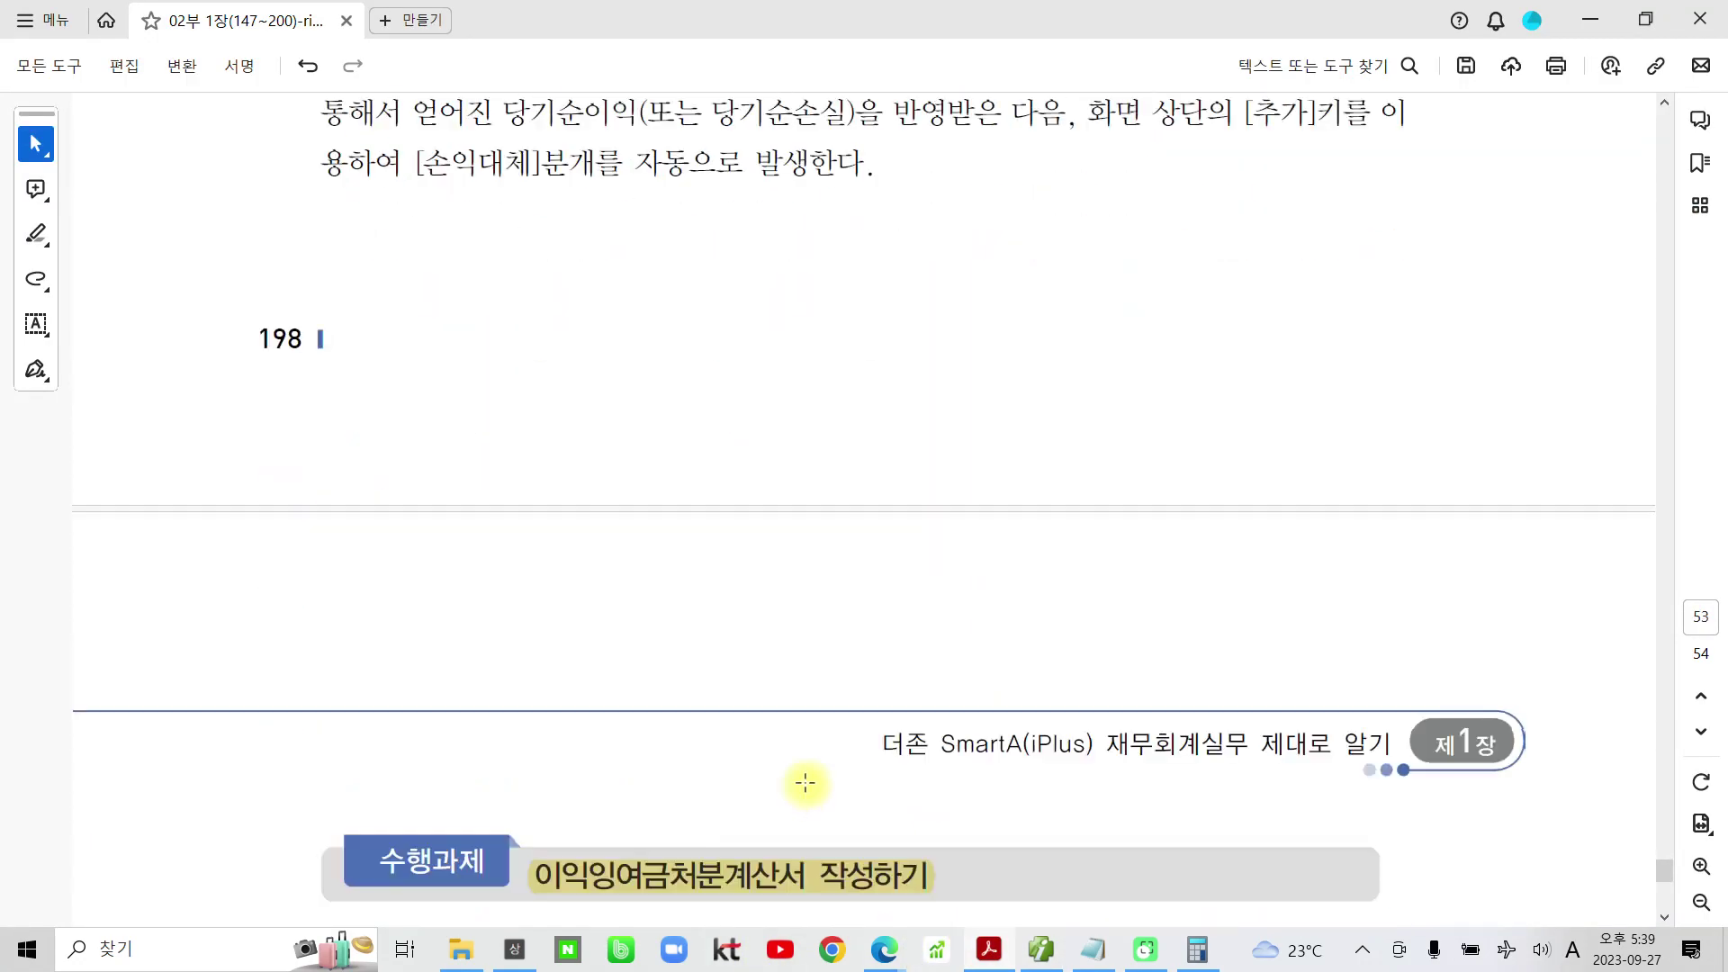
scroll(803, 781, down, 7)
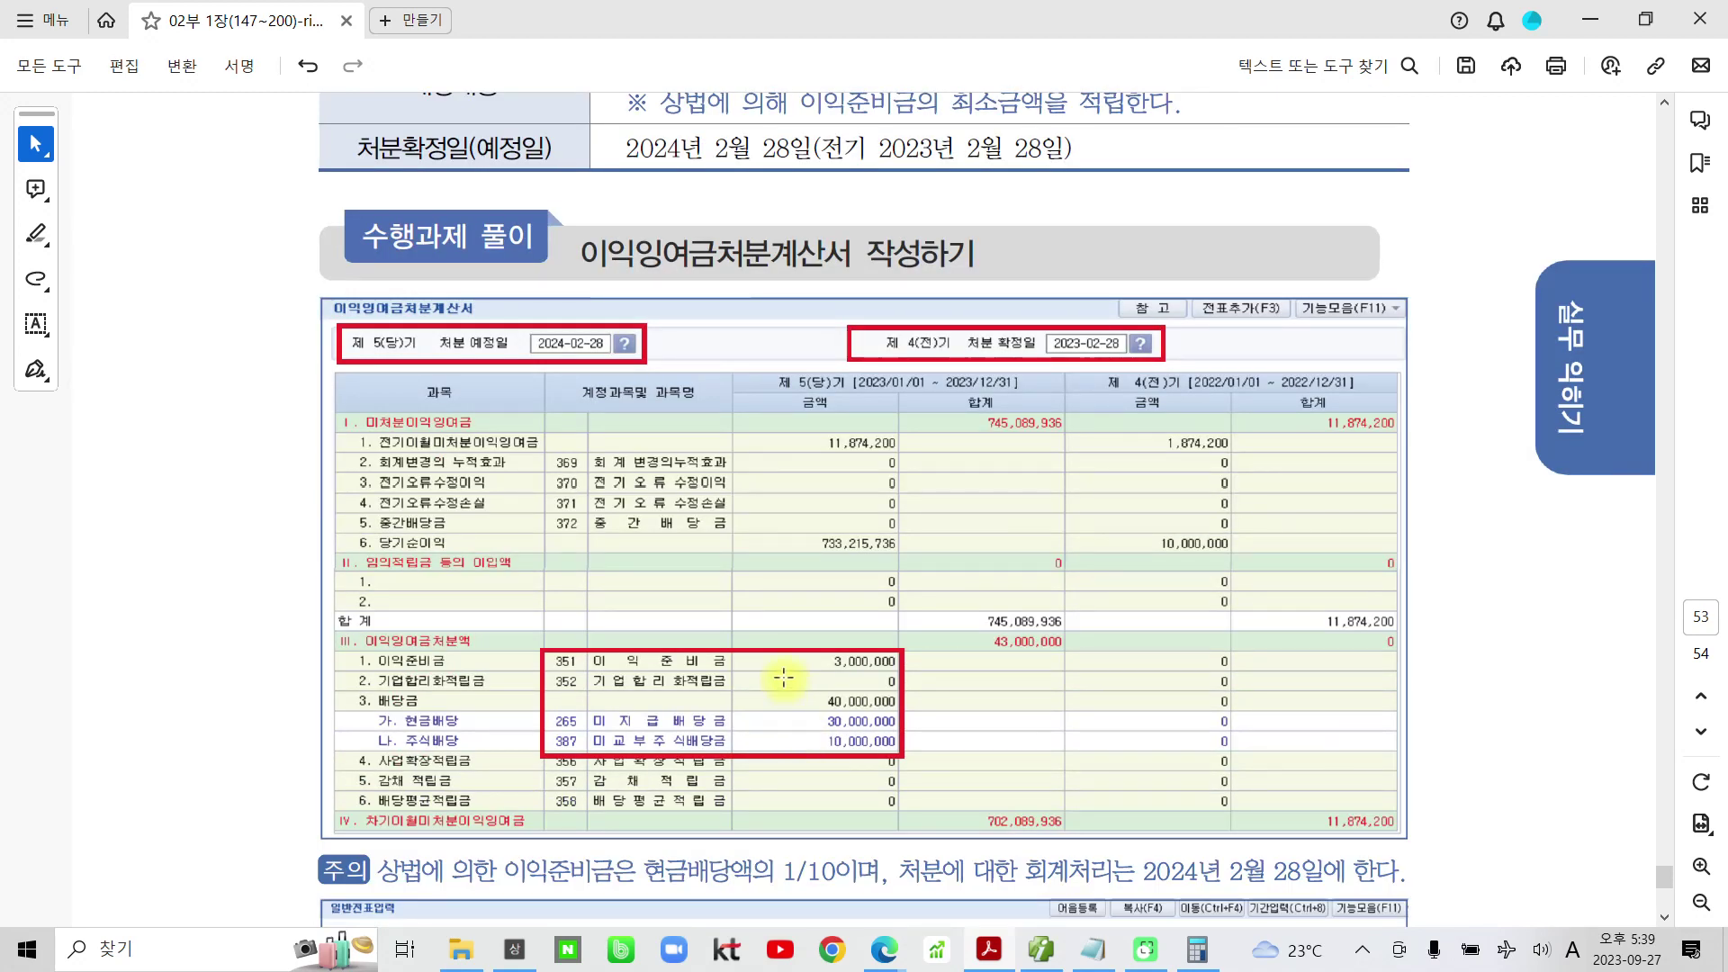
mouse_move(805, 520)
mouse_down()
mouse_move(887, 560)
mouse_move(992, 565)
mouse_up()
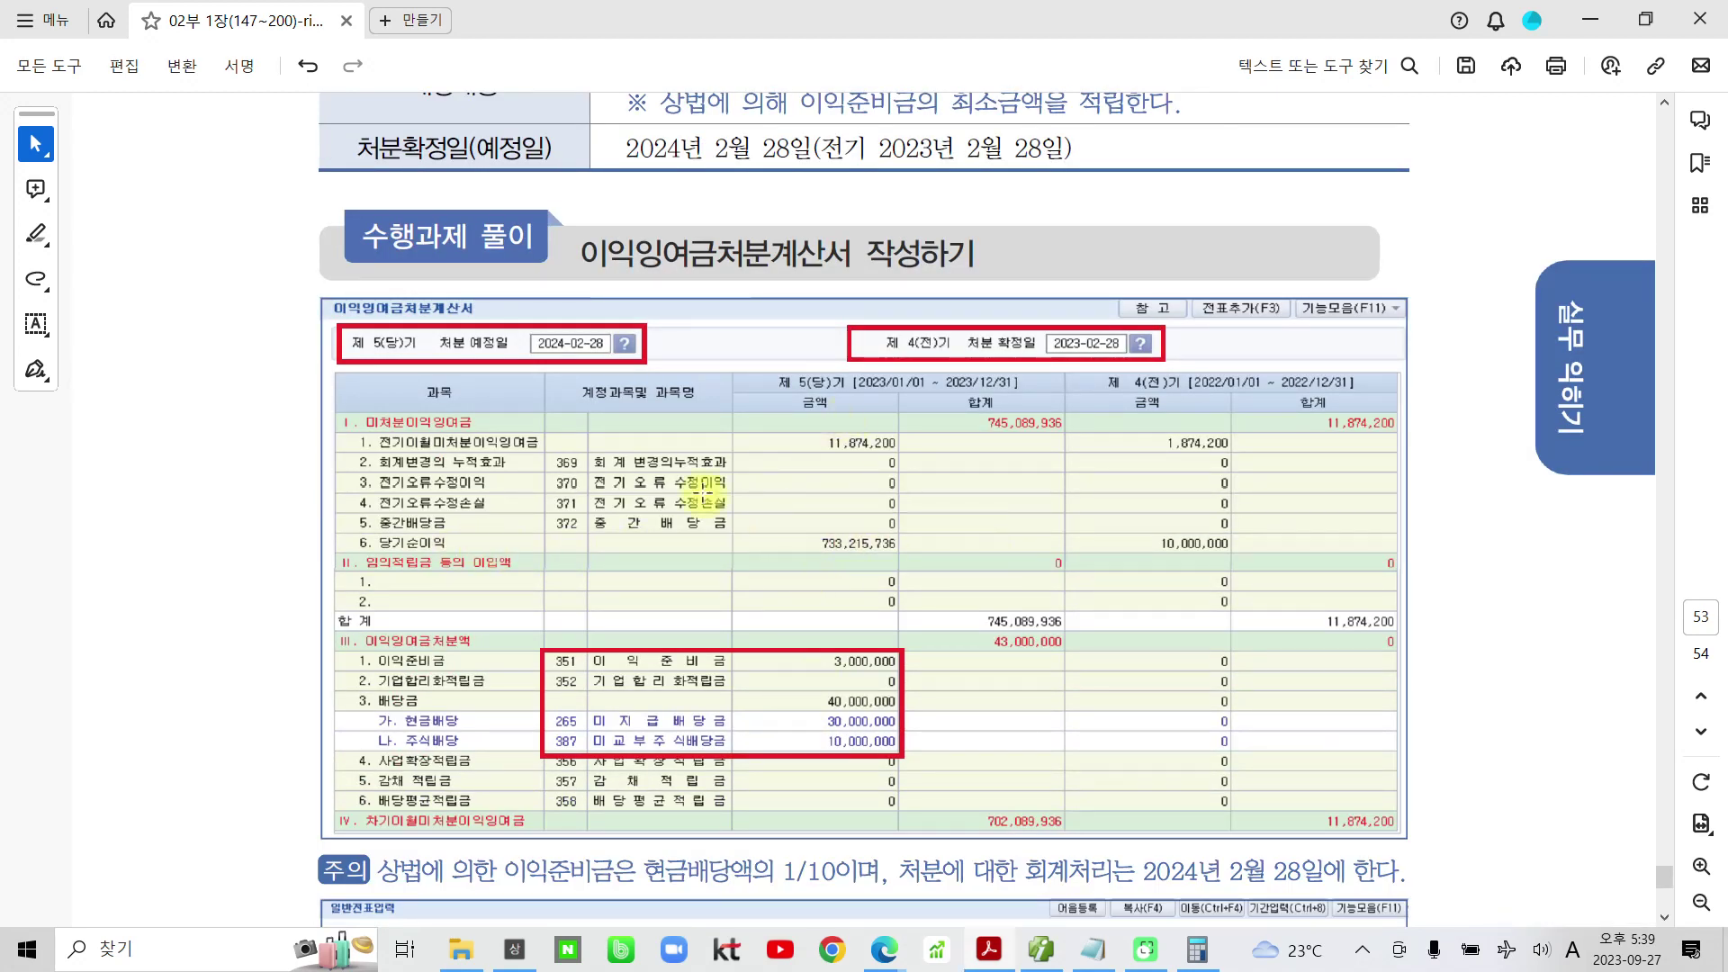
Return to the accounting program and compare the current-period 당기순이익 in the 이익잉여금처분계산서 with the 손익계산서
click(1041, 949)
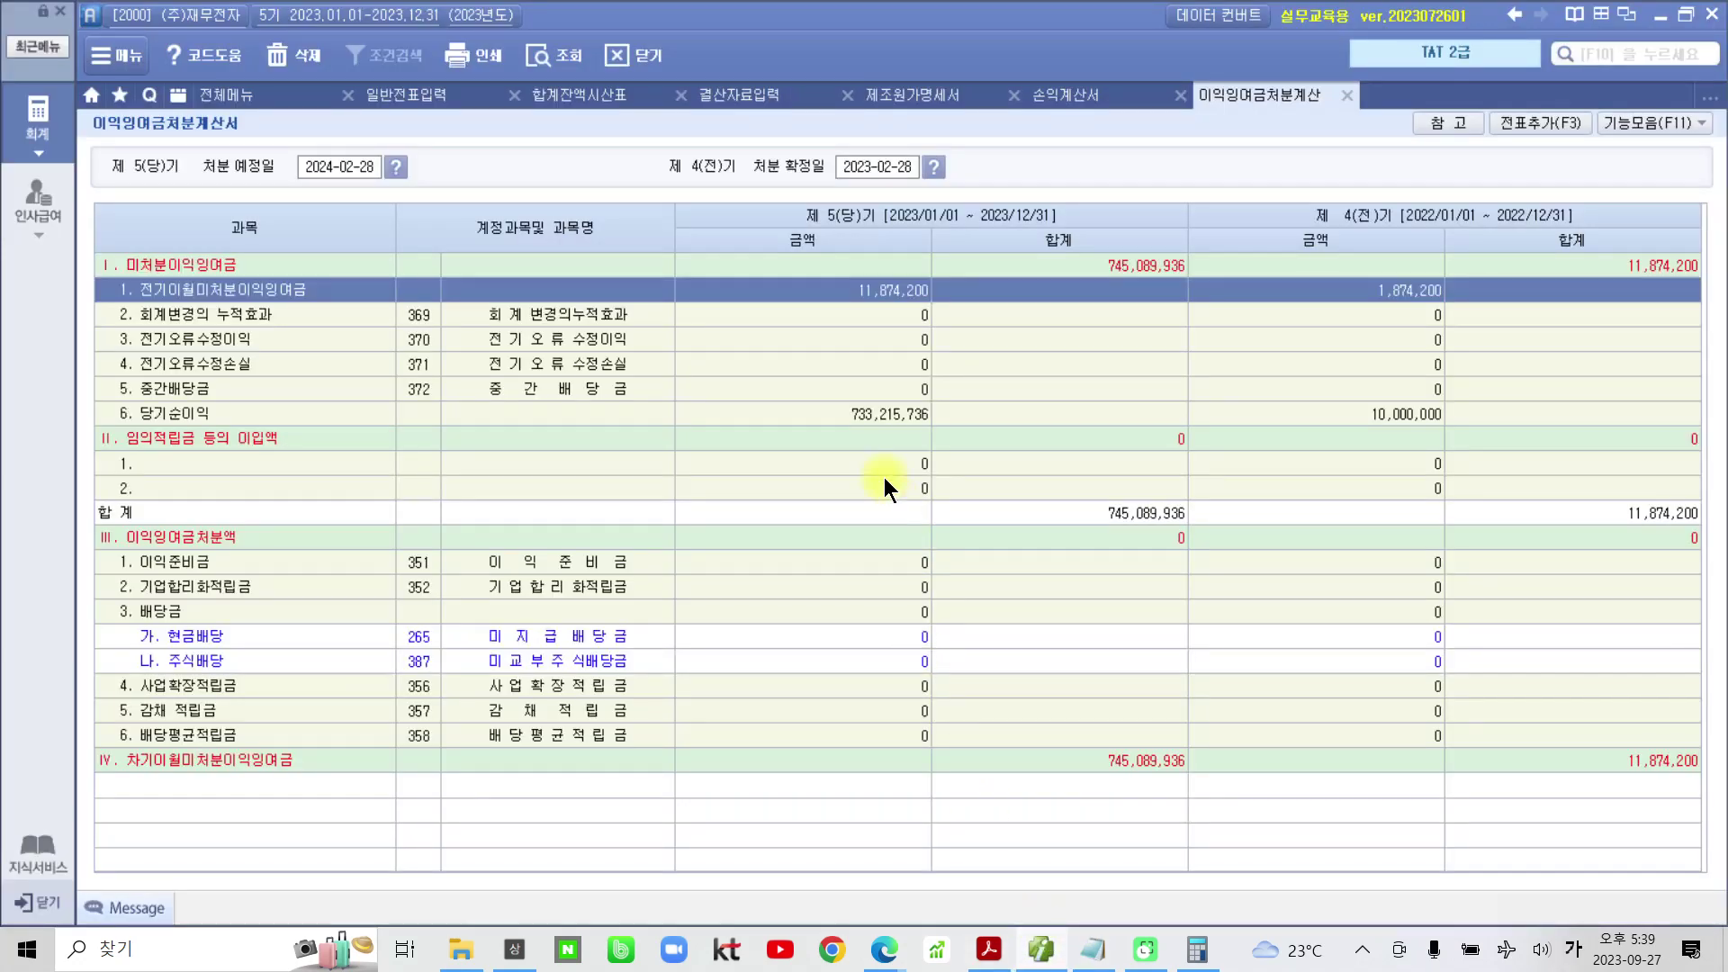
click(914, 414)
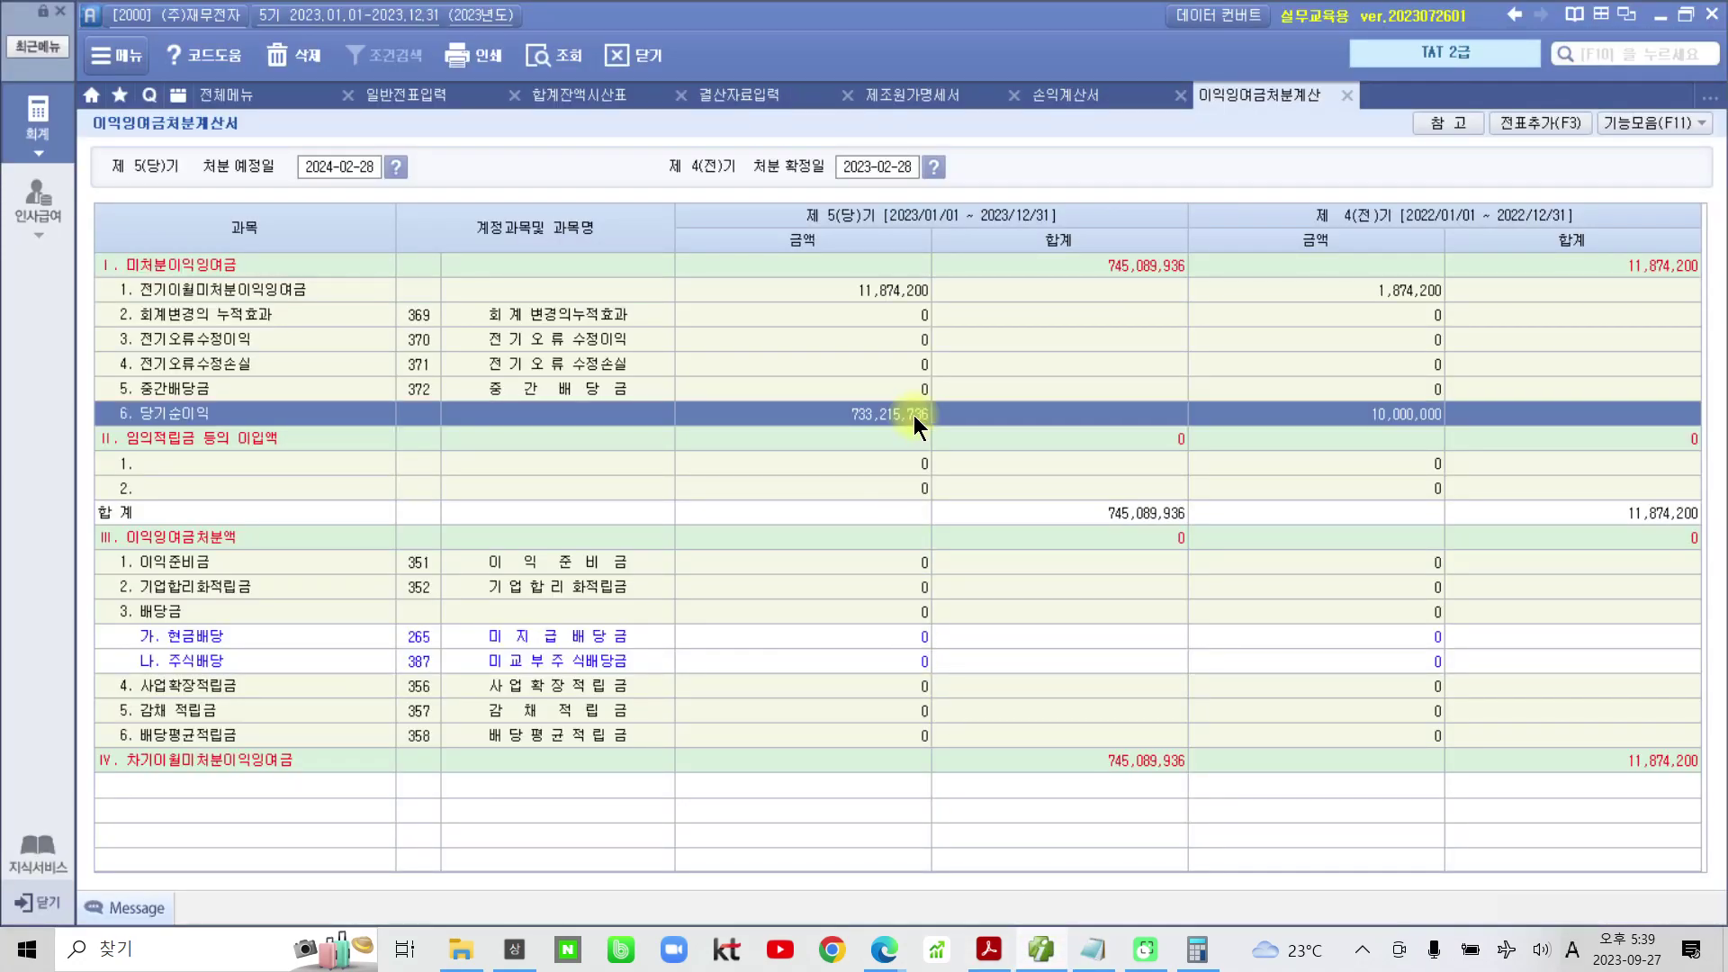
click(1055, 100)
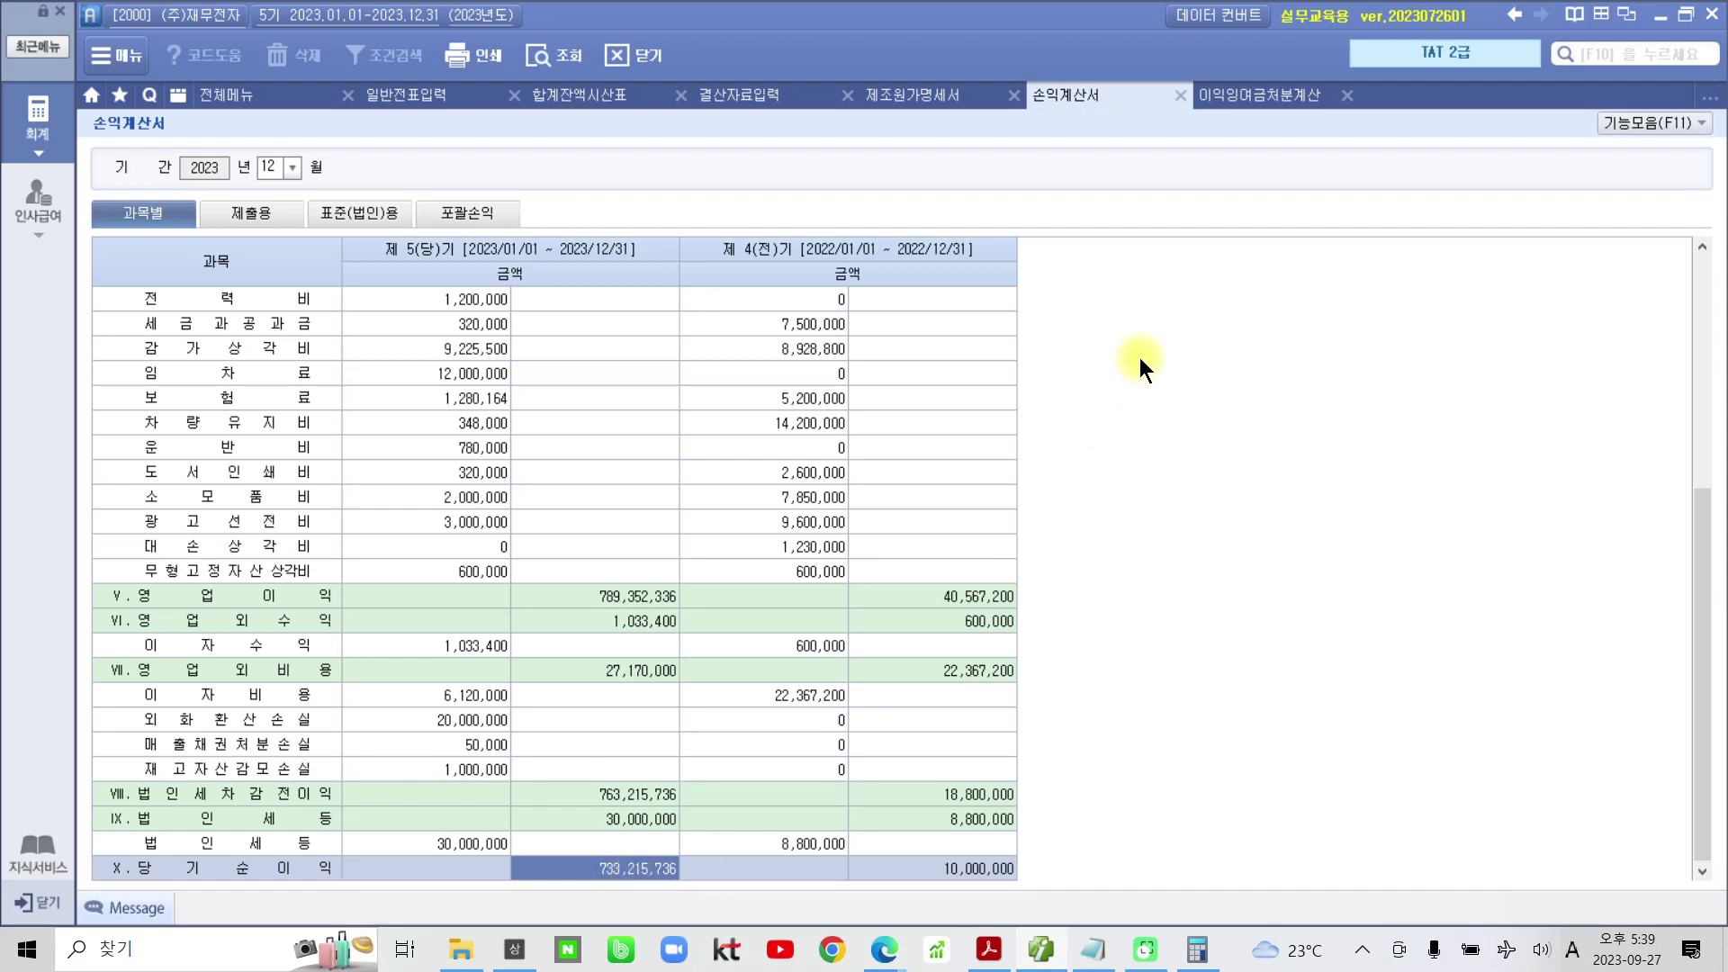
click(1240, 99)
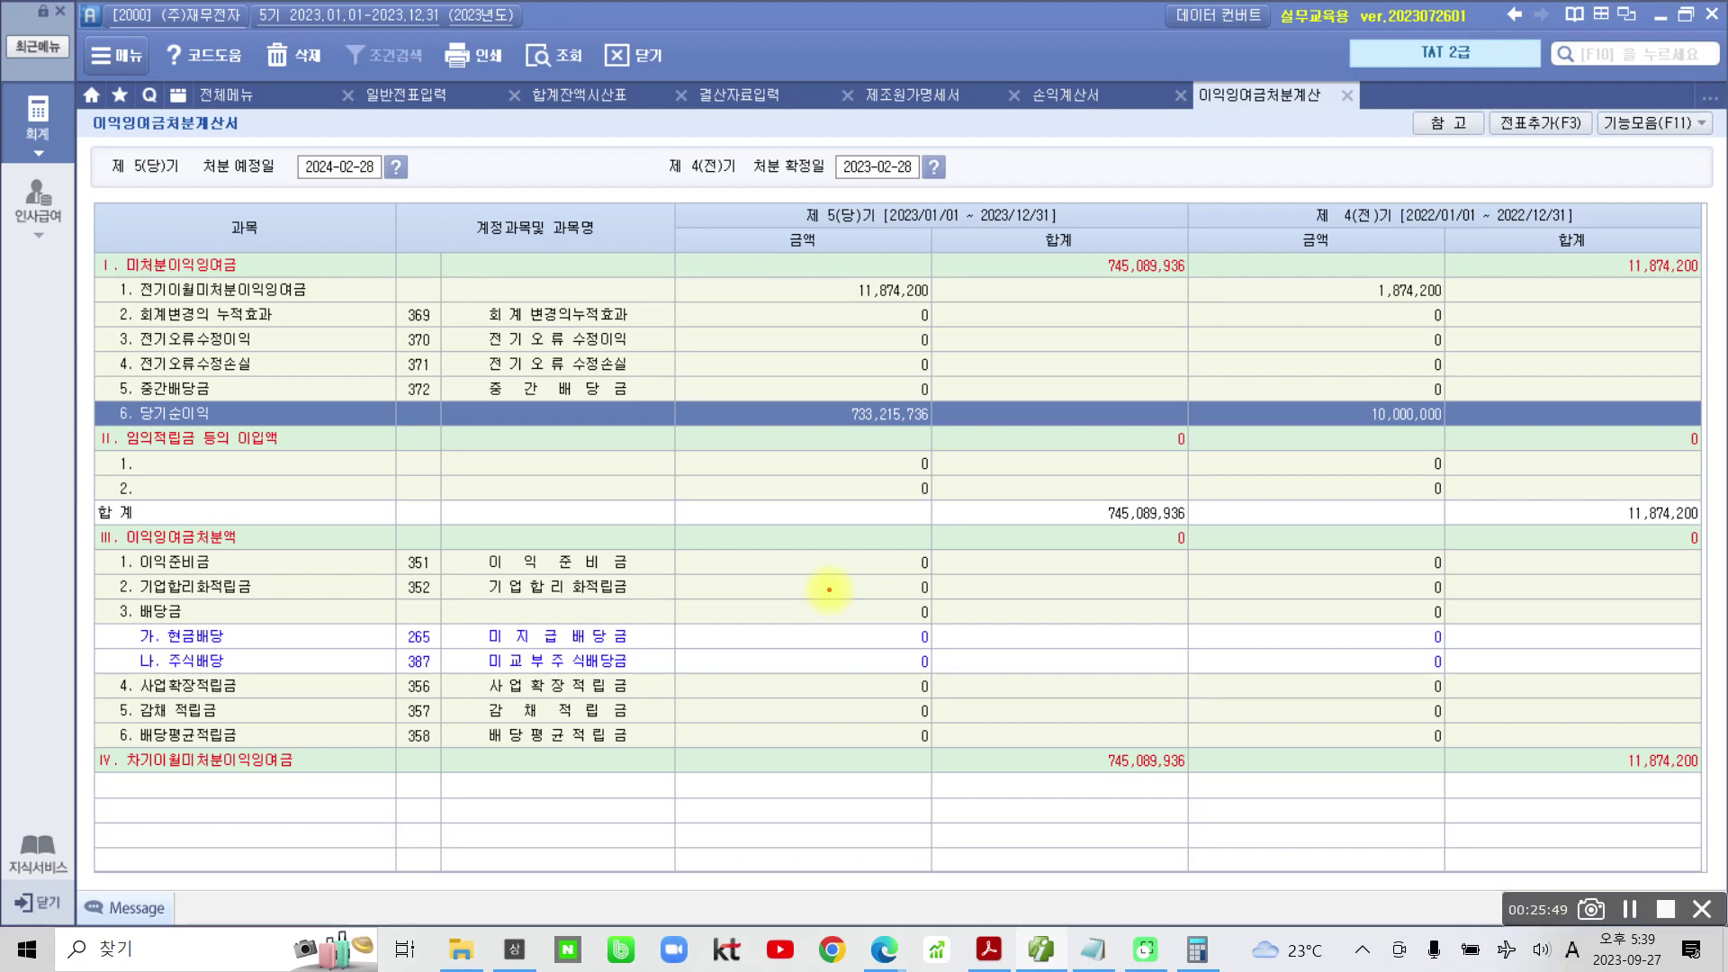
Mark the 당기순이익 amount, the 이익잉여금처분액 section and the 처분 확정일 in red with a connecting arrow, and clear all marks
mouse_move(823, 399)
mouse_down()
mouse_move(981, 404)
mouse_move(866, 391)
mouse_up()
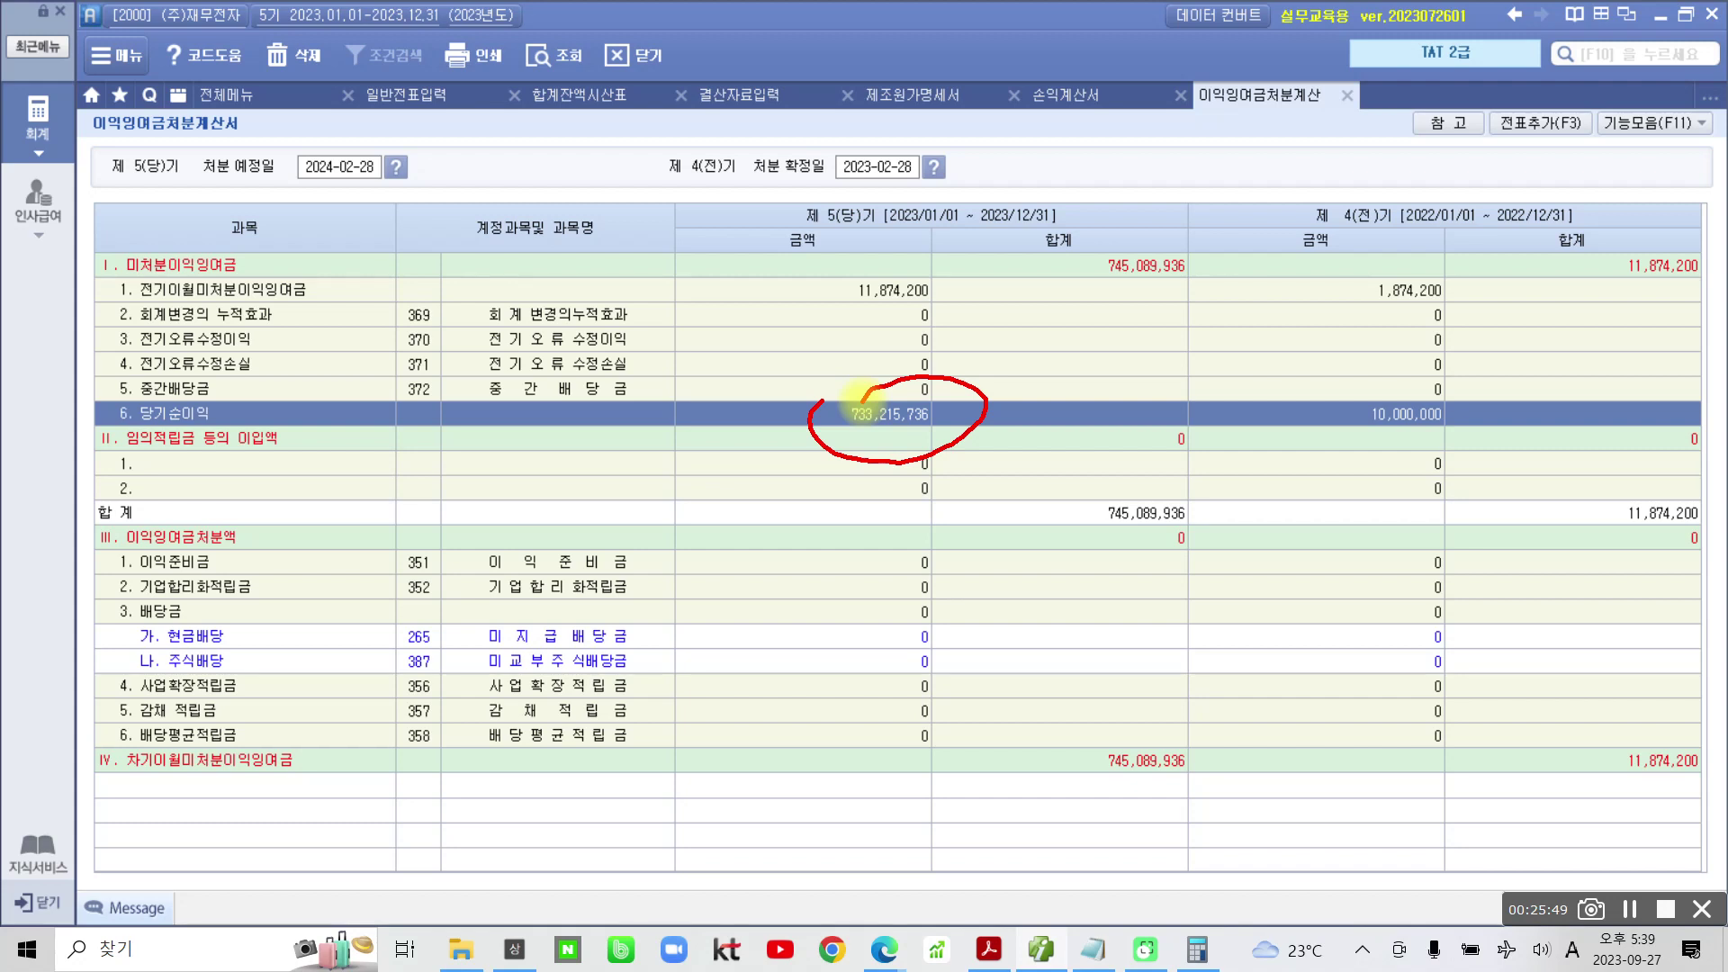
mouse_move(648, 515)
mouse_down()
mouse_move(639, 725)
mouse_move(984, 799)
mouse_move(1012, 531)
mouse_move(717, 532)
mouse_up()
drag(243, 543, 253, 551)
mouse_move(715, 129)
mouse_down()
mouse_move(774, 235)
mouse_move(800, 97)
mouse_move(853, 225)
mouse_move(999, 191)
mouse_move(1091, 474)
mouse_move(1011, 598)
mouse_move(1034, 637)
mouse_move(1008, 593)
mouse_up()
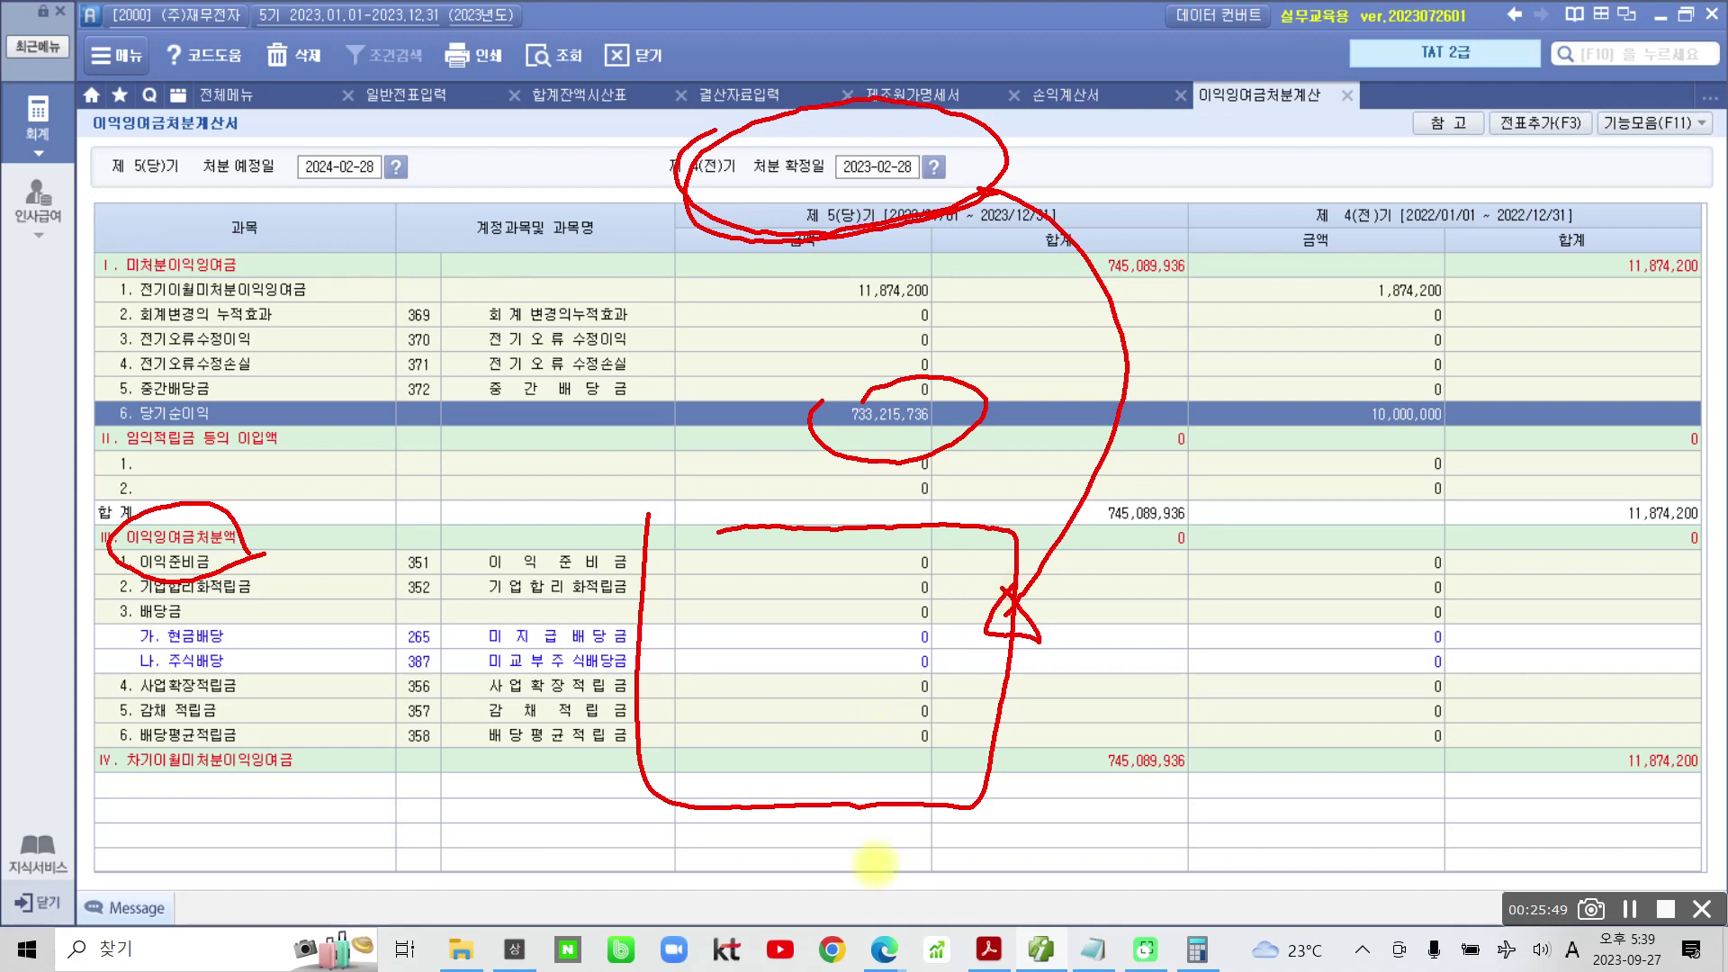
key(Escape)
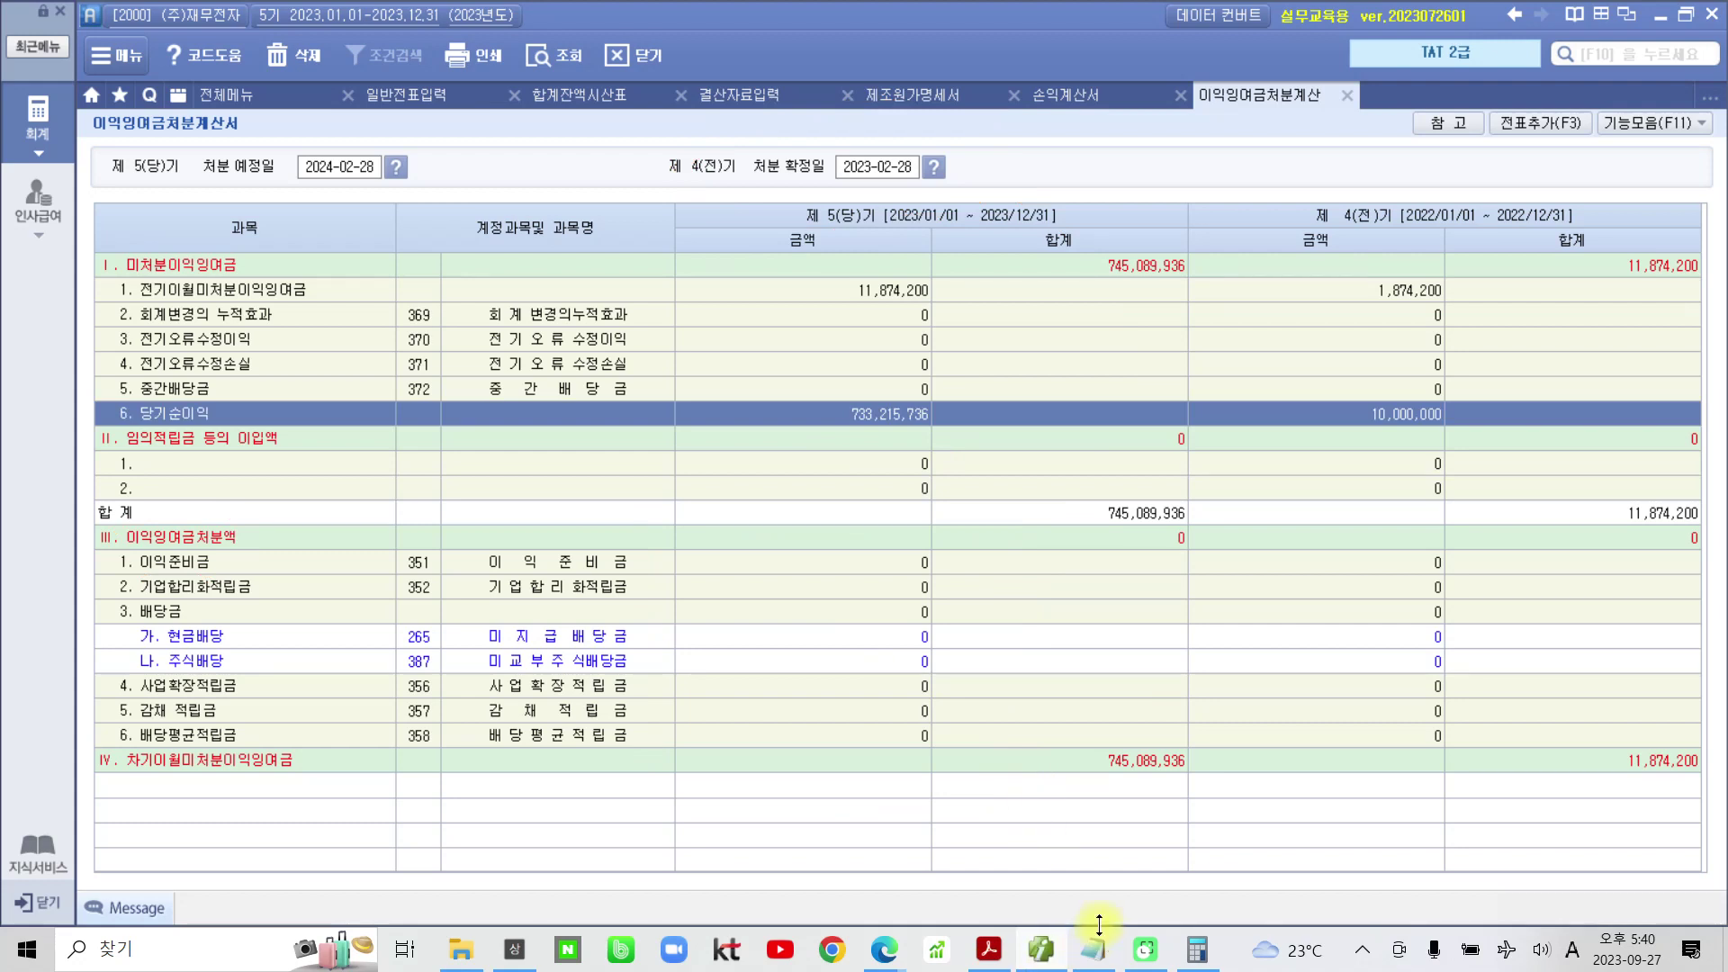
In the PDF textbook exercise, mark 배당내용, 현금배당, 주식배당 and the 이익준비금 최소금액 note in red
click(1041, 948)
scroll(846, 572, up, 5)
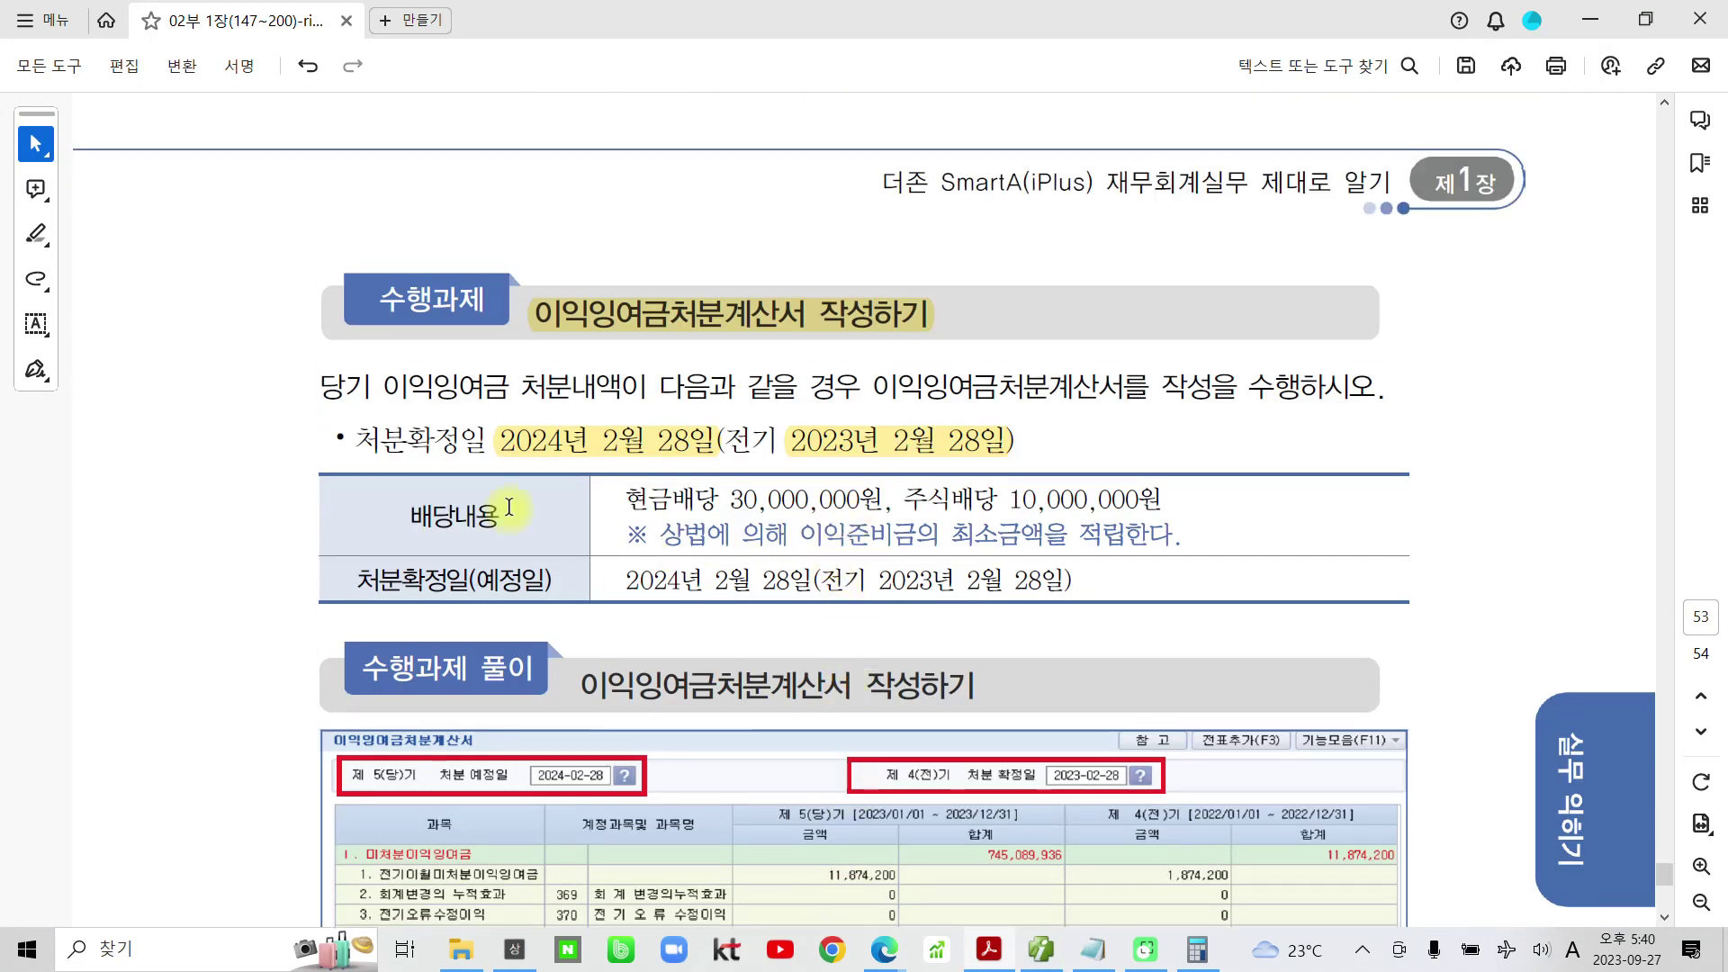
key(ctrl+2)
mouse_move(517, 521)
mouse_down()
mouse_move(486, 450)
mouse_move(486, 587)
mouse_up()
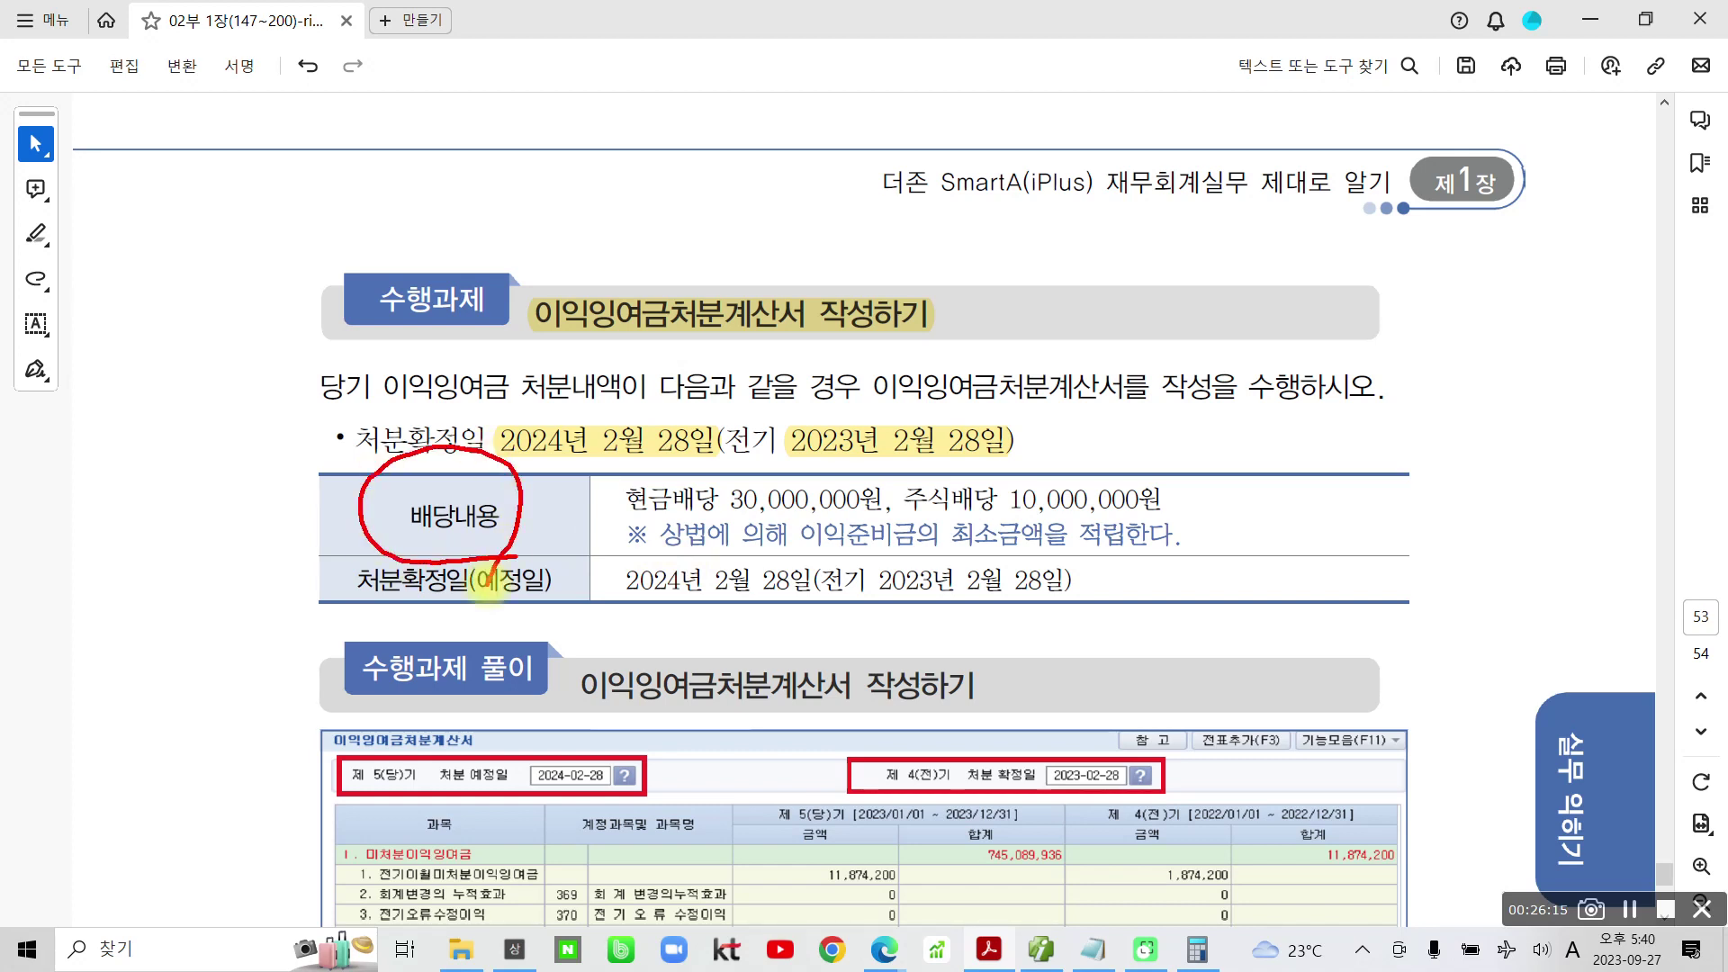
mouse_move(590, 470)
mouse_down()
mouse_move(621, 485)
mouse_move(648, 464)
mouse_up()
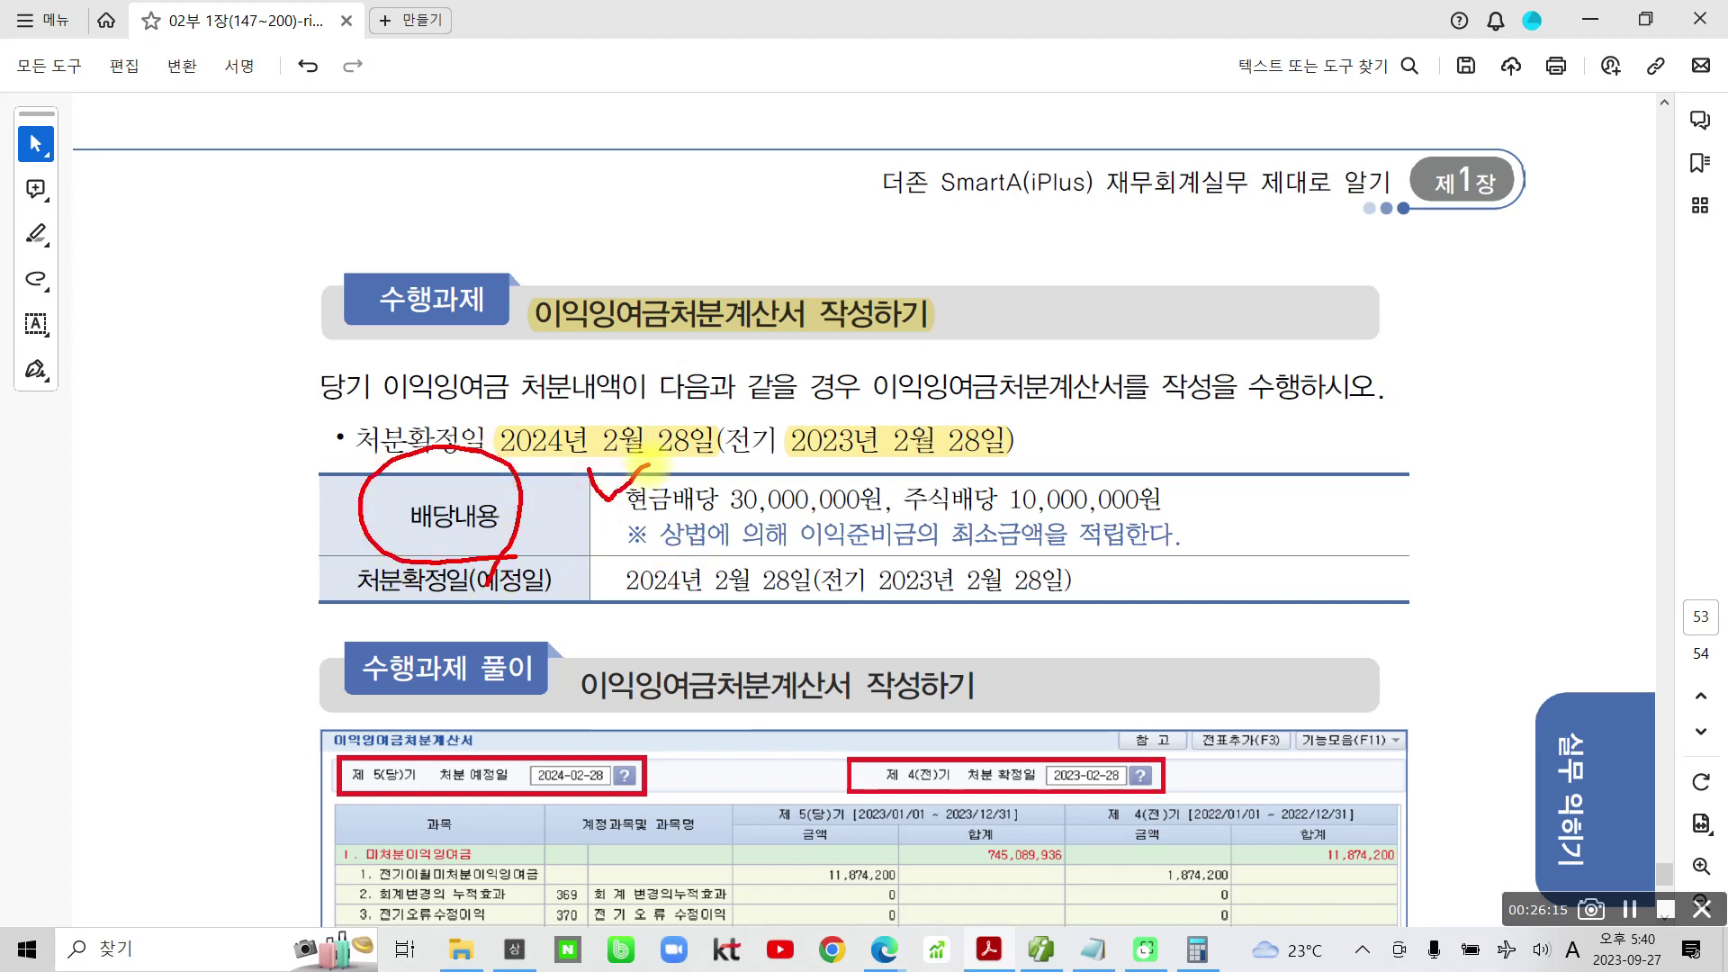
drag(933, 487, 981, 472)
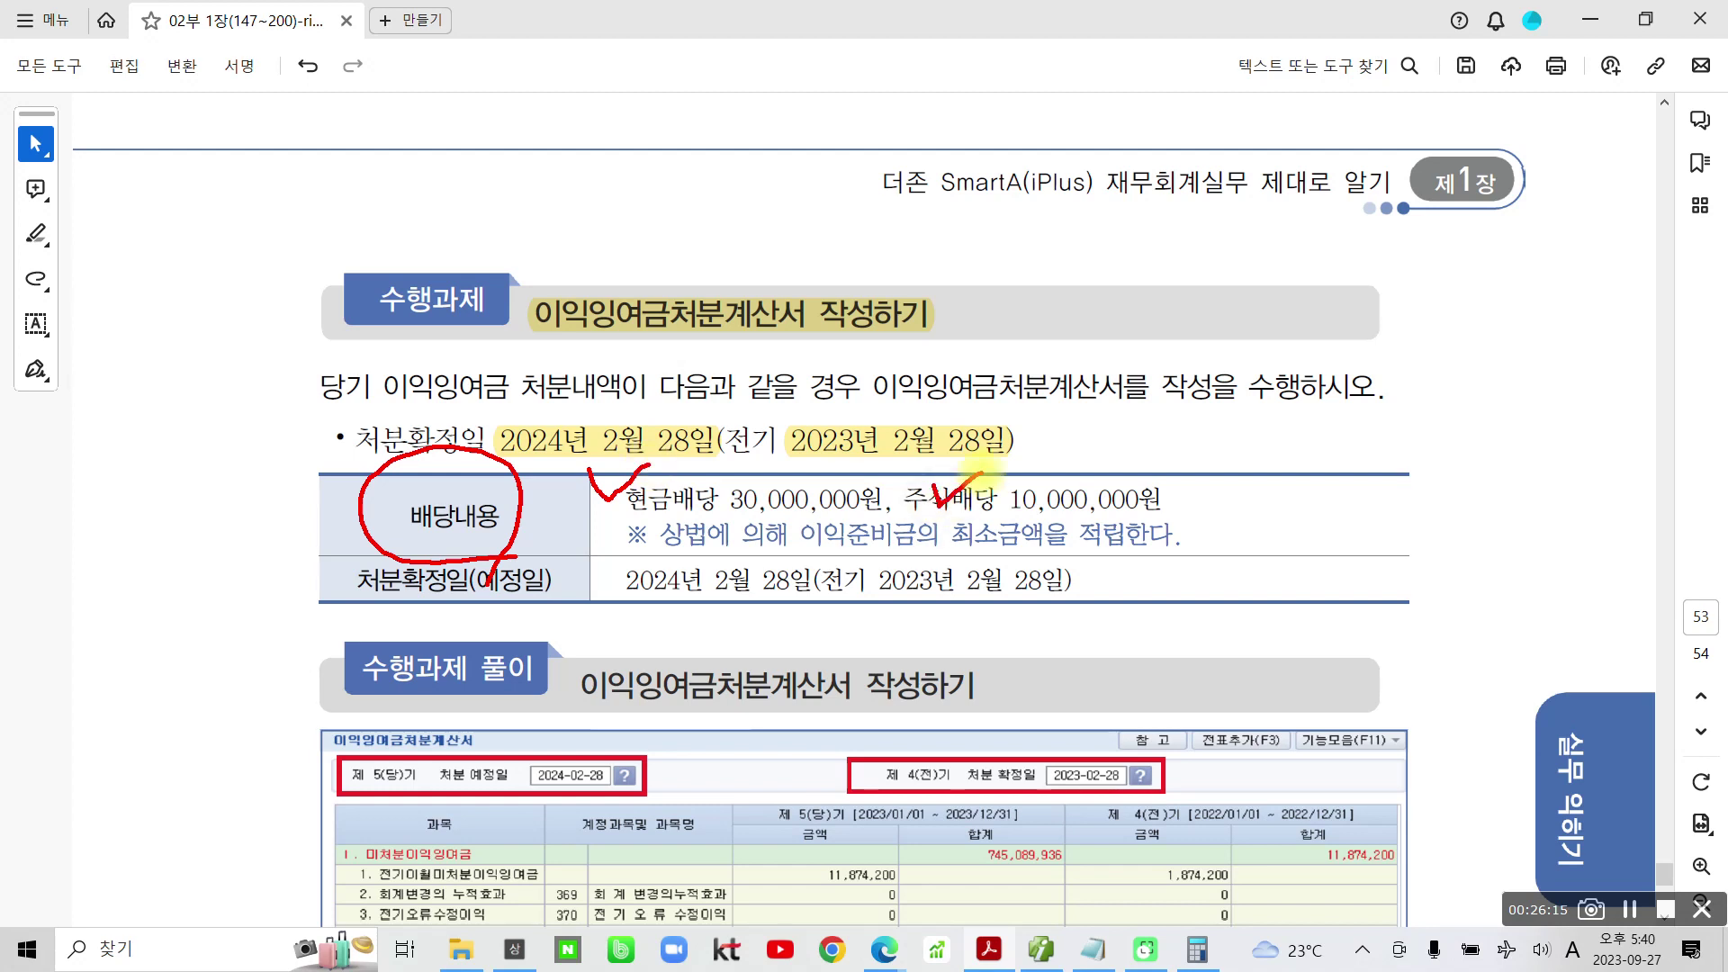
mouse_move(815, 554)
mouse_down()
mouse_move(824, 520)
mouse_move(846, 567)
mouse_up()
drag(973, 539, 1186, 558)
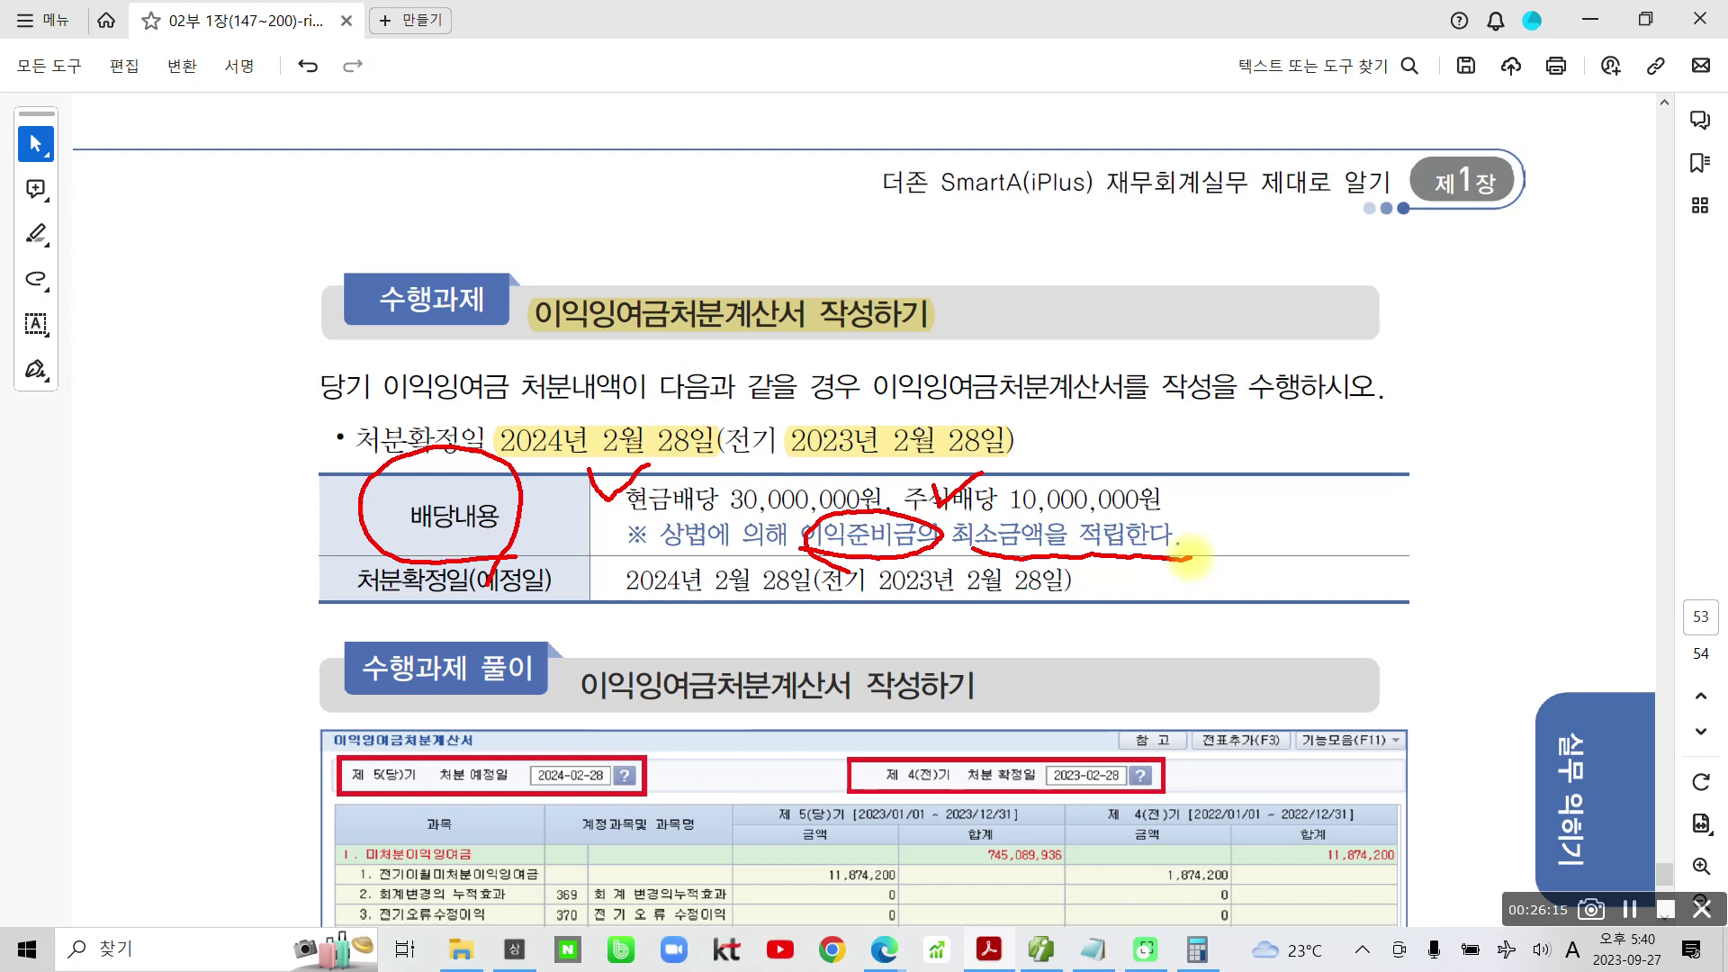
Handwrite 현금배당의 10% and 3,000,000원 beside the 이익준비금 note, circle the 10% rule in blue, and clear all marks
mouse_move(1245, 489)
mouse_down()
mouse_move(1262, 544)
mouse_move(1315, 537)
mouse_move(1331, 576)
mouse_move(1404, 540)
mouse_move(1377, 620)
mouse_move(1428, 576)
mouse_move(1475, 567)
mouse_move(1499, 621)
mouse_move(1567, 525)
mouse_move(1589, 594)
mouse_move(1562, 580)
mouse_move(1611, 540)
mouse_move(1643, 586)
mouse_move(1651, 630)
mouse_move(1305, 671)
mouse_move(1386, 630)
mouse_move(1373, 715)
mouse_move(1427, 673)
mouse_up()
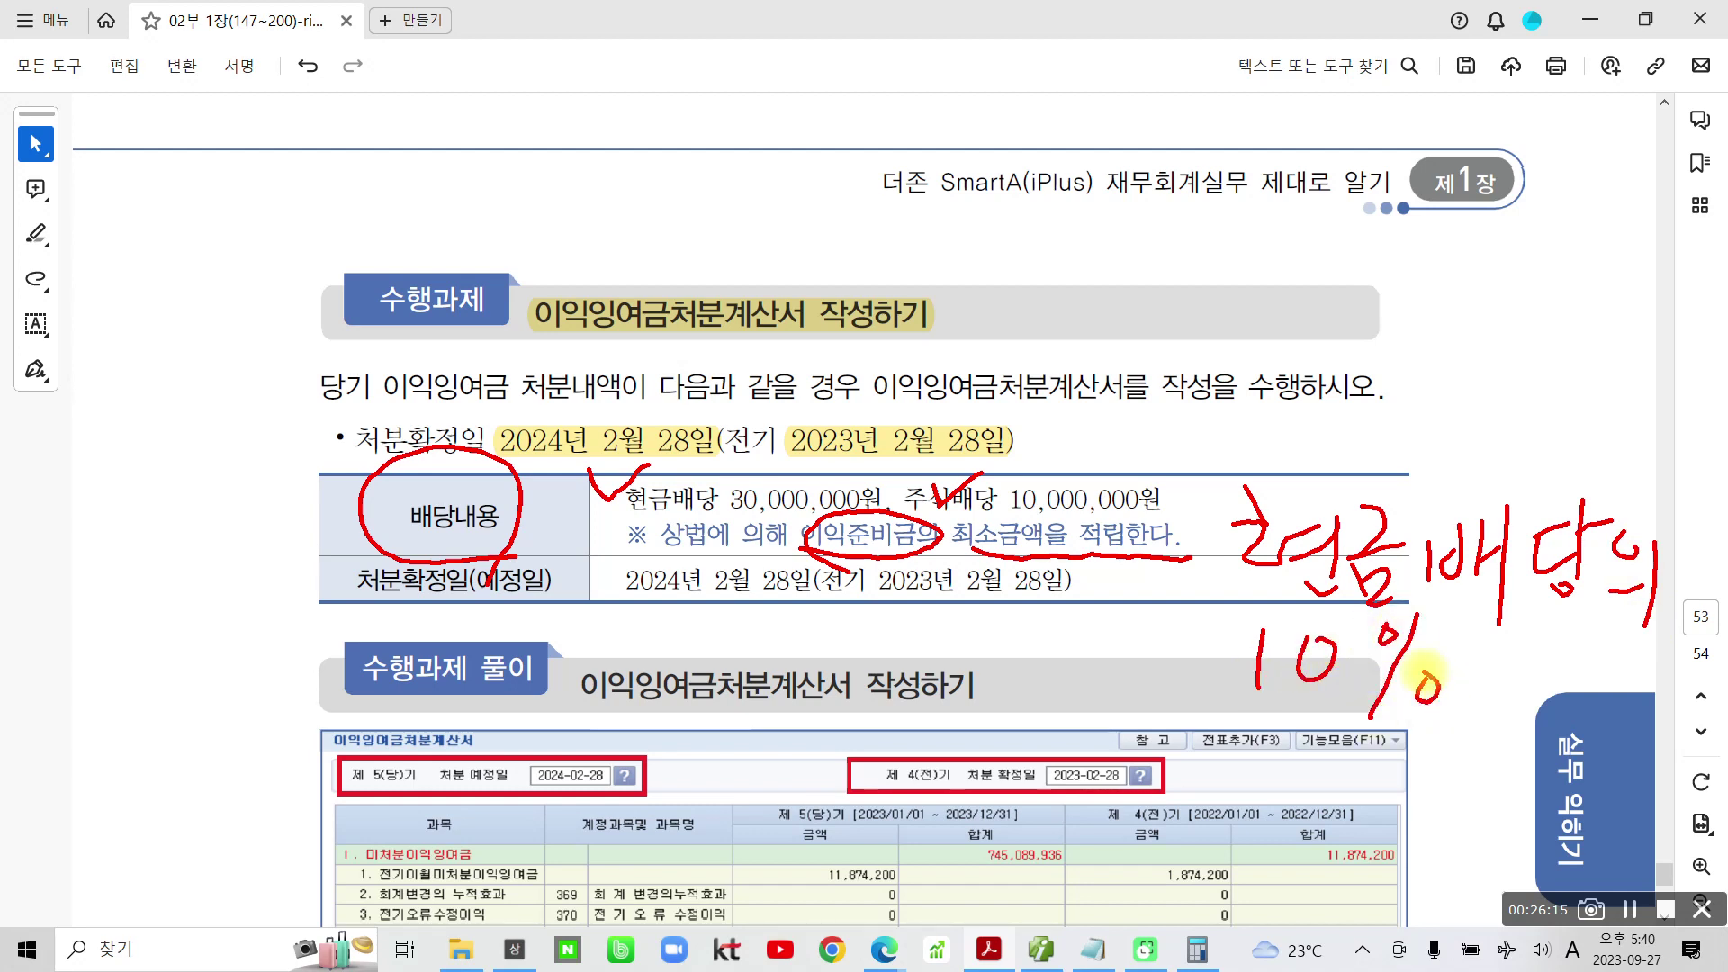
mouse_move(945, 539)
mouse_down()
mouse_move(1179, 423)
mouse_move(1287, 423)
mouse_move(1310, 477)
mouse_move(1359, 382)
mouse_move(1430, 410)
mouse_up()
mouse_move(1445, 444)
mouse_down()
mouse_move(1494, 346)
mouse_move(1543, 333)
mouse_move(1588, 270)
mouse_move(1627, 288)
mouse_move(1632, 357)
mouse_move(1654, 364)
mouse_up()
mouse_move(1215, 486)
mouse_down()
mouse_move(1570, 720)
mouse_move(1314, 481)
mouse_move(1231, 512)
mouse_up()
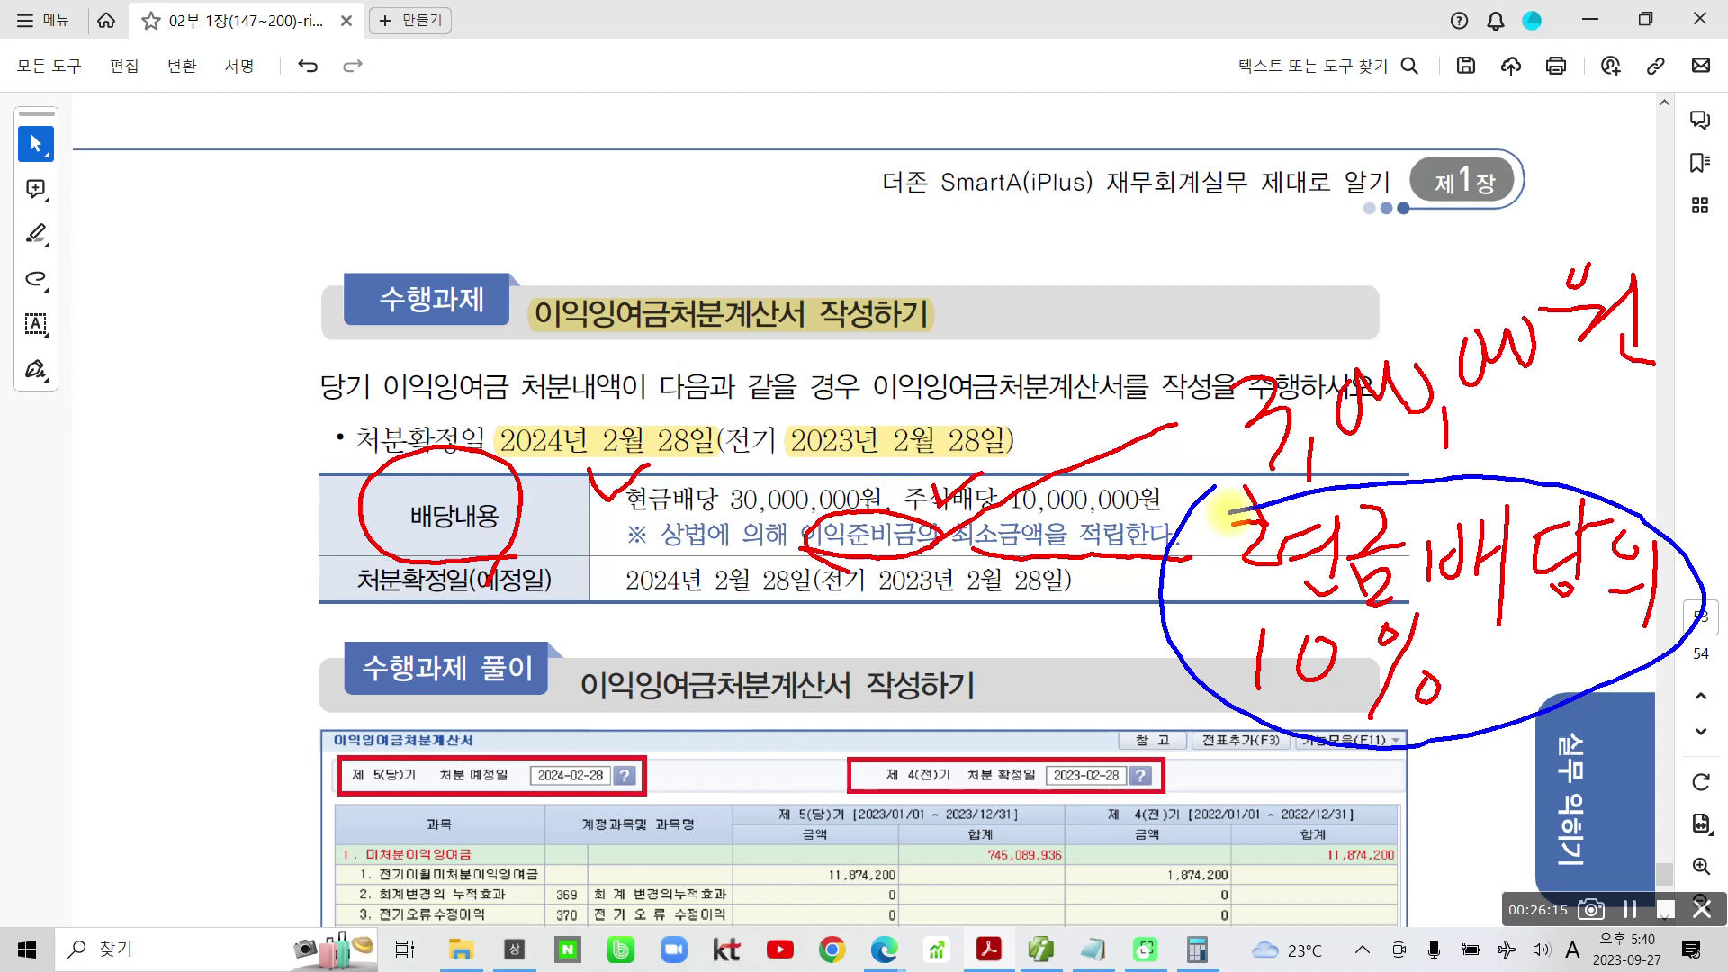
key(Escape)
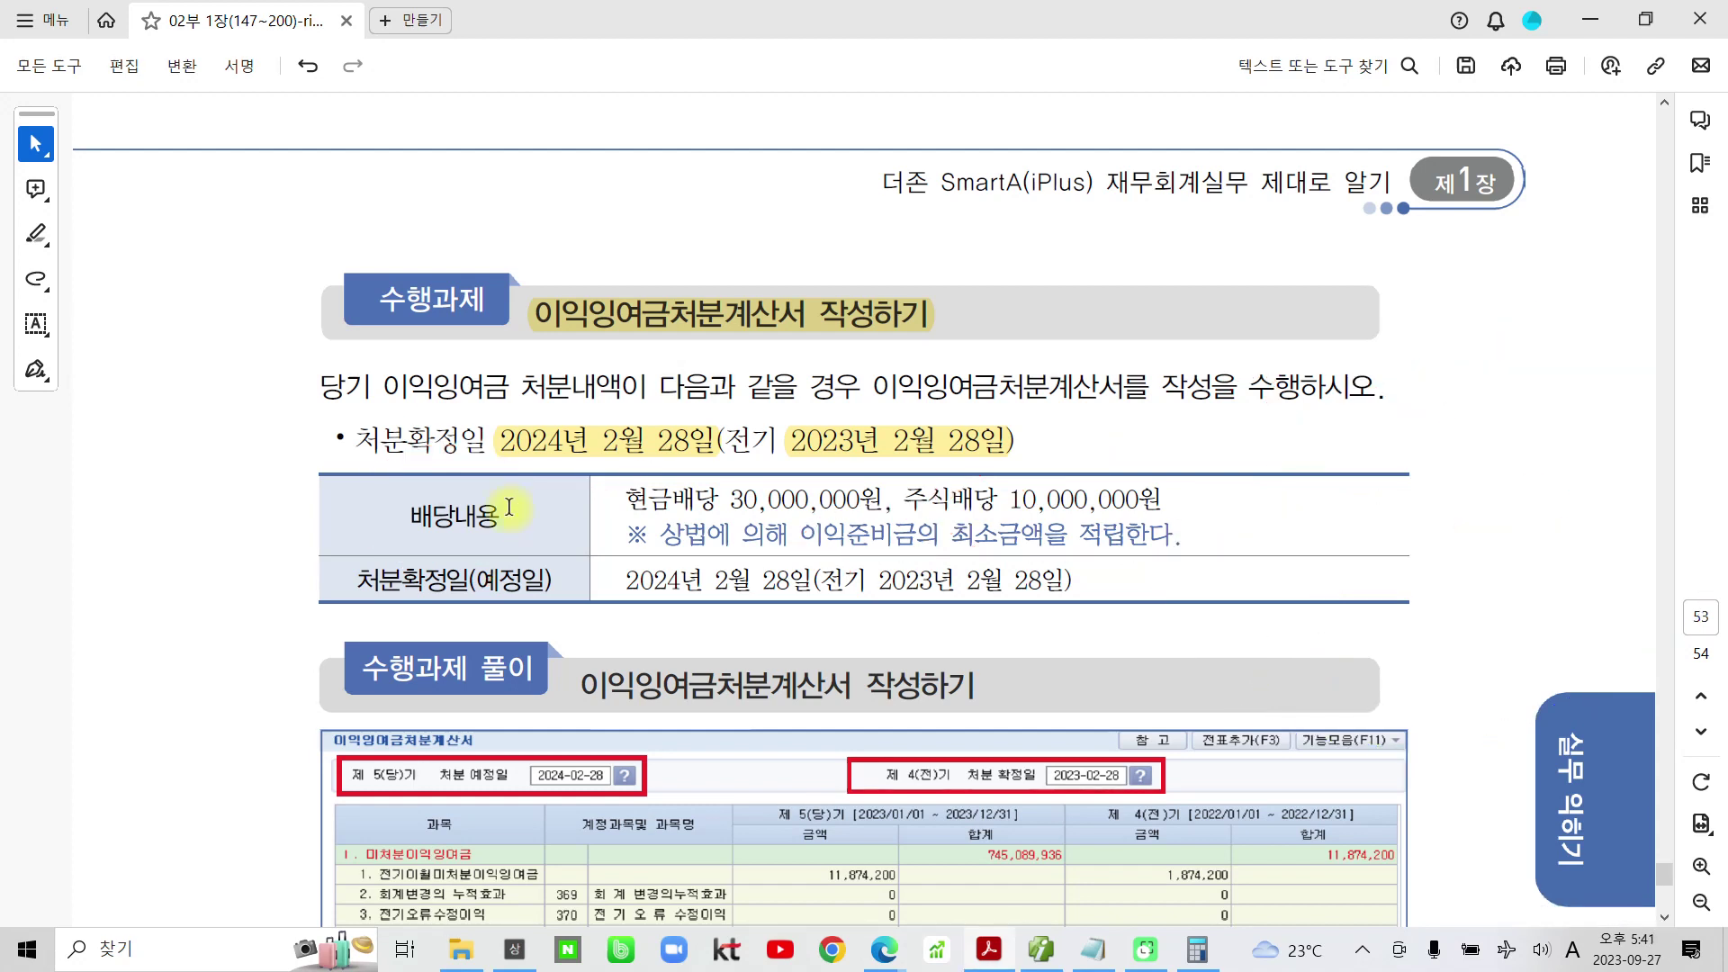
Check the textbook solution, return to the accounting program, and enter 3,000,000 as the current-period 이익준비금
scroll(539, 508, down, 5)
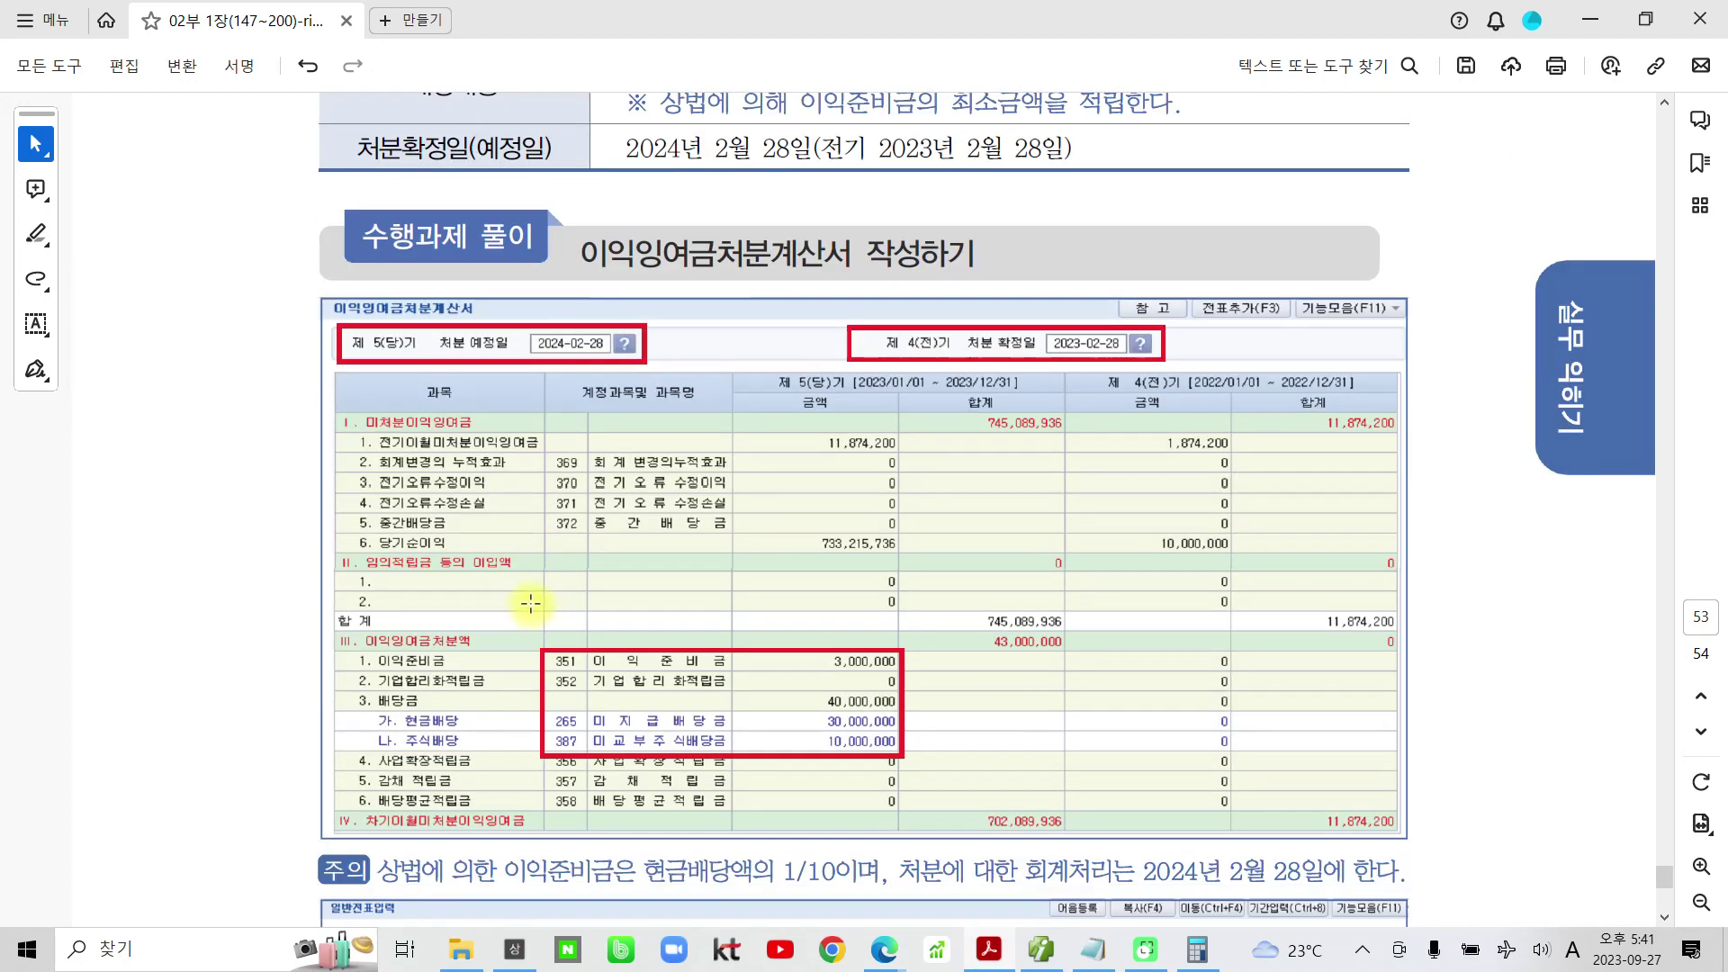
mouse_move(564, 820)
mouse_down()
mouse_move(918, 540)
mouse_move(540, 846)
mouse_up()
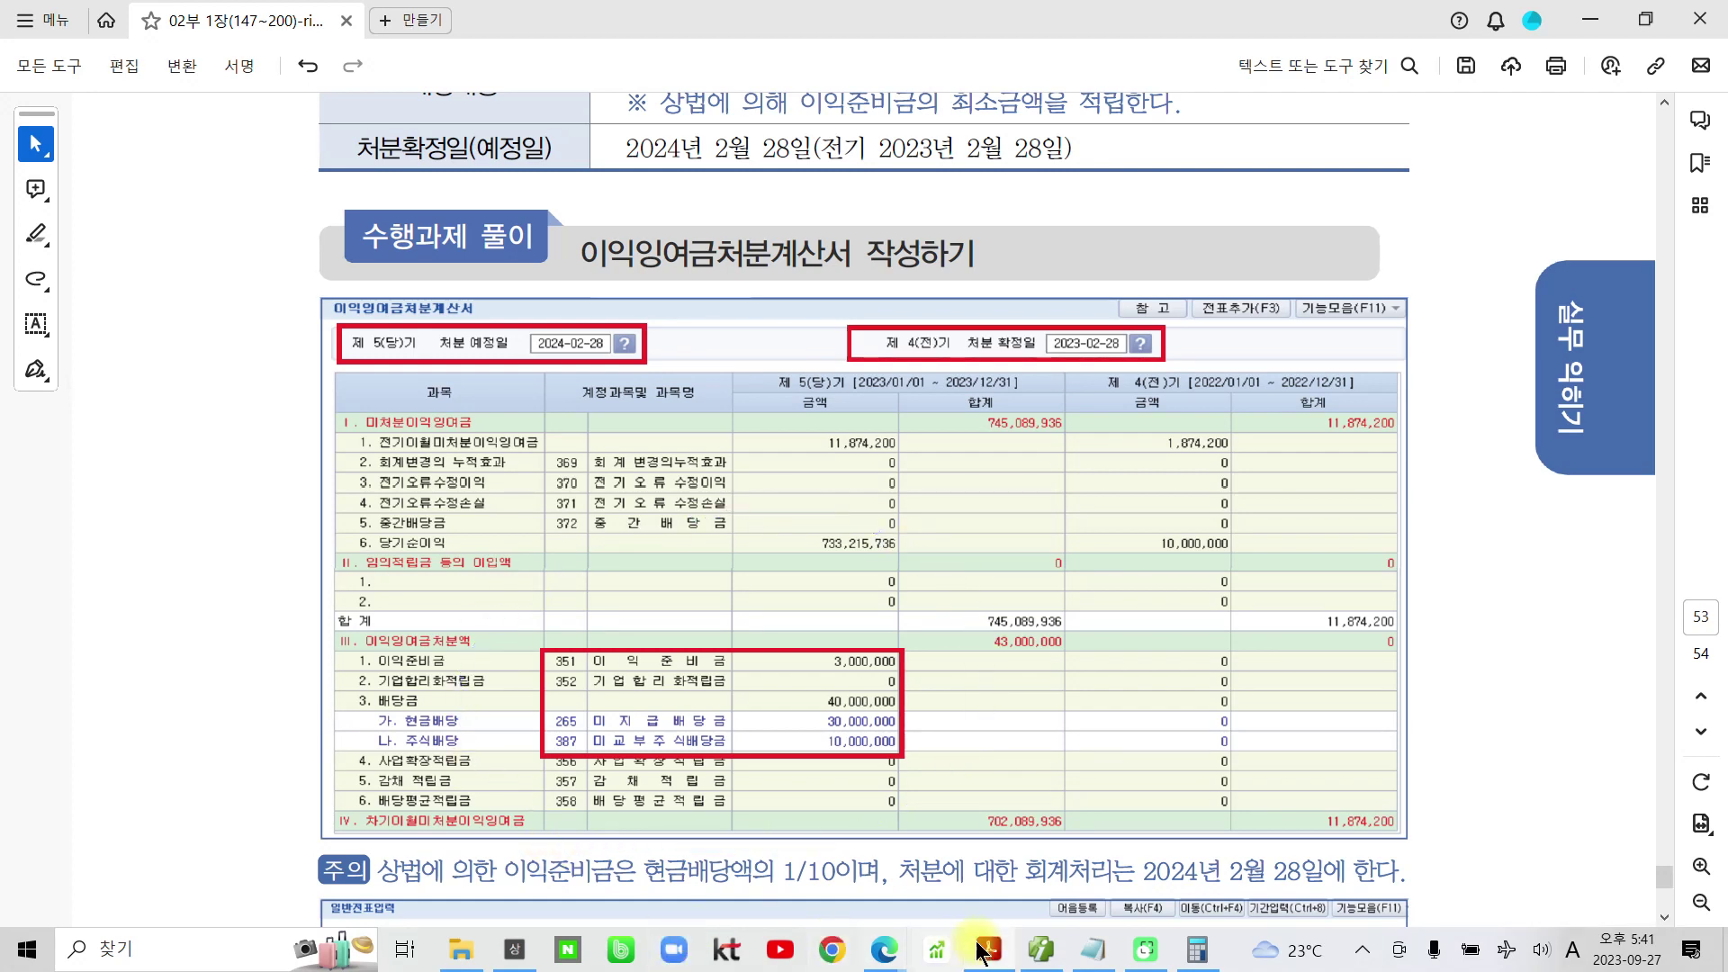
click(1035, 950)
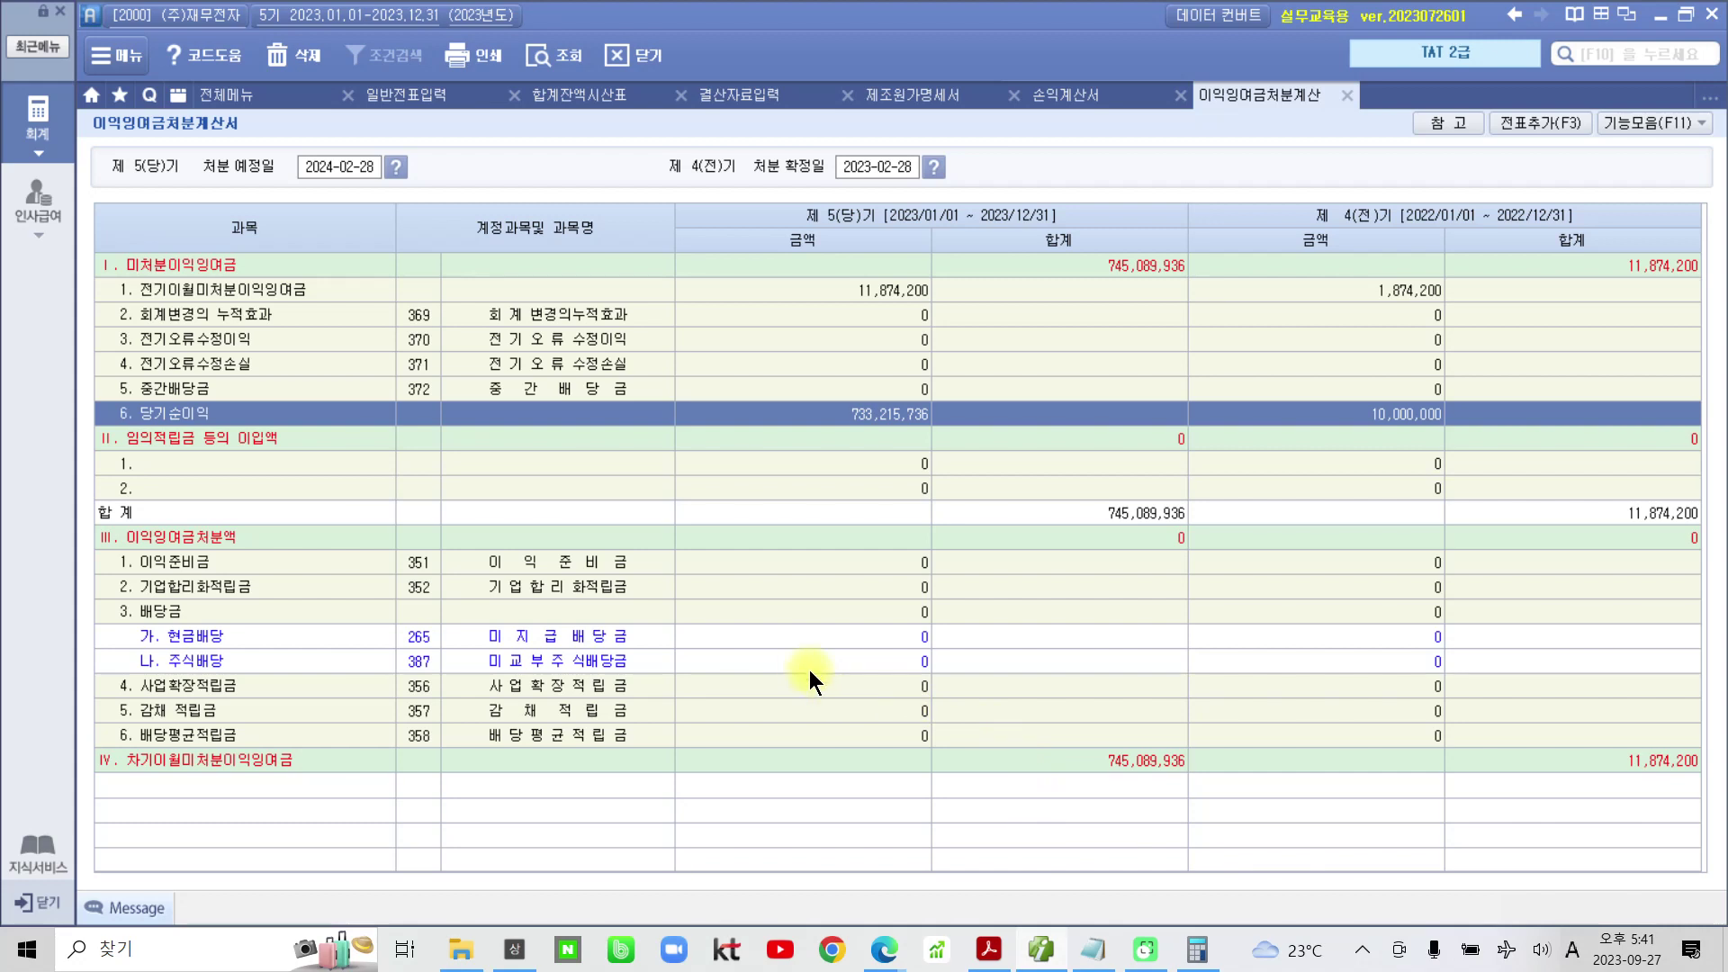
click(862, 561)
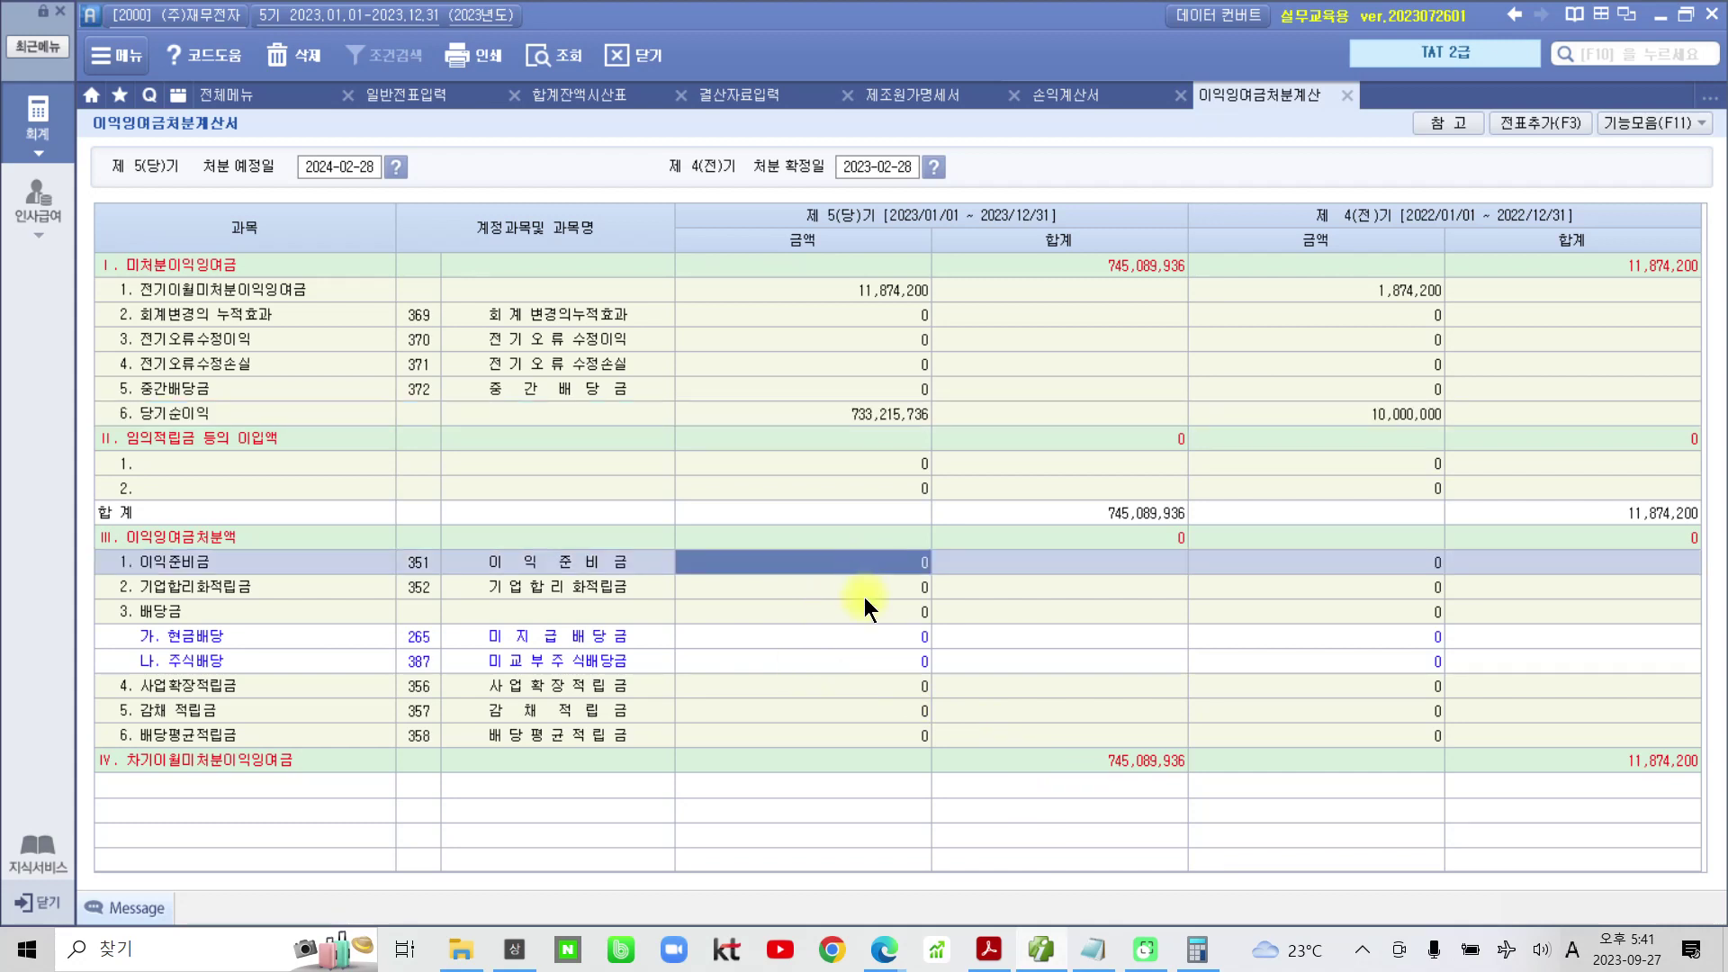
text(3000000)
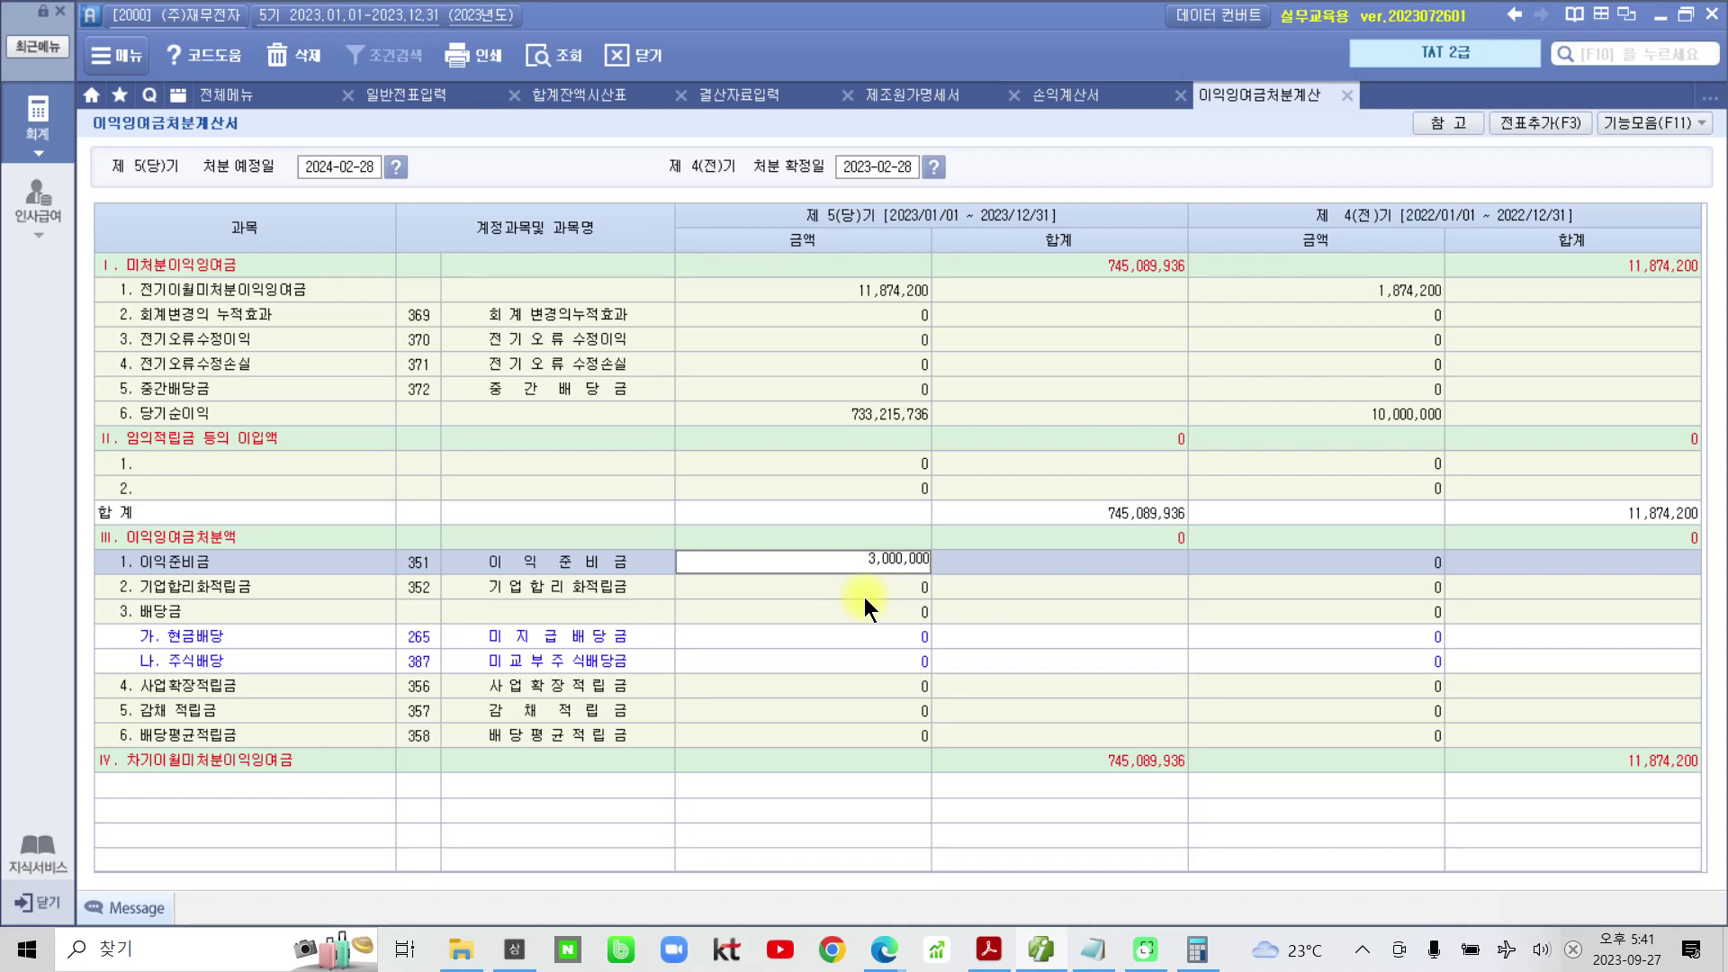
key(Return)
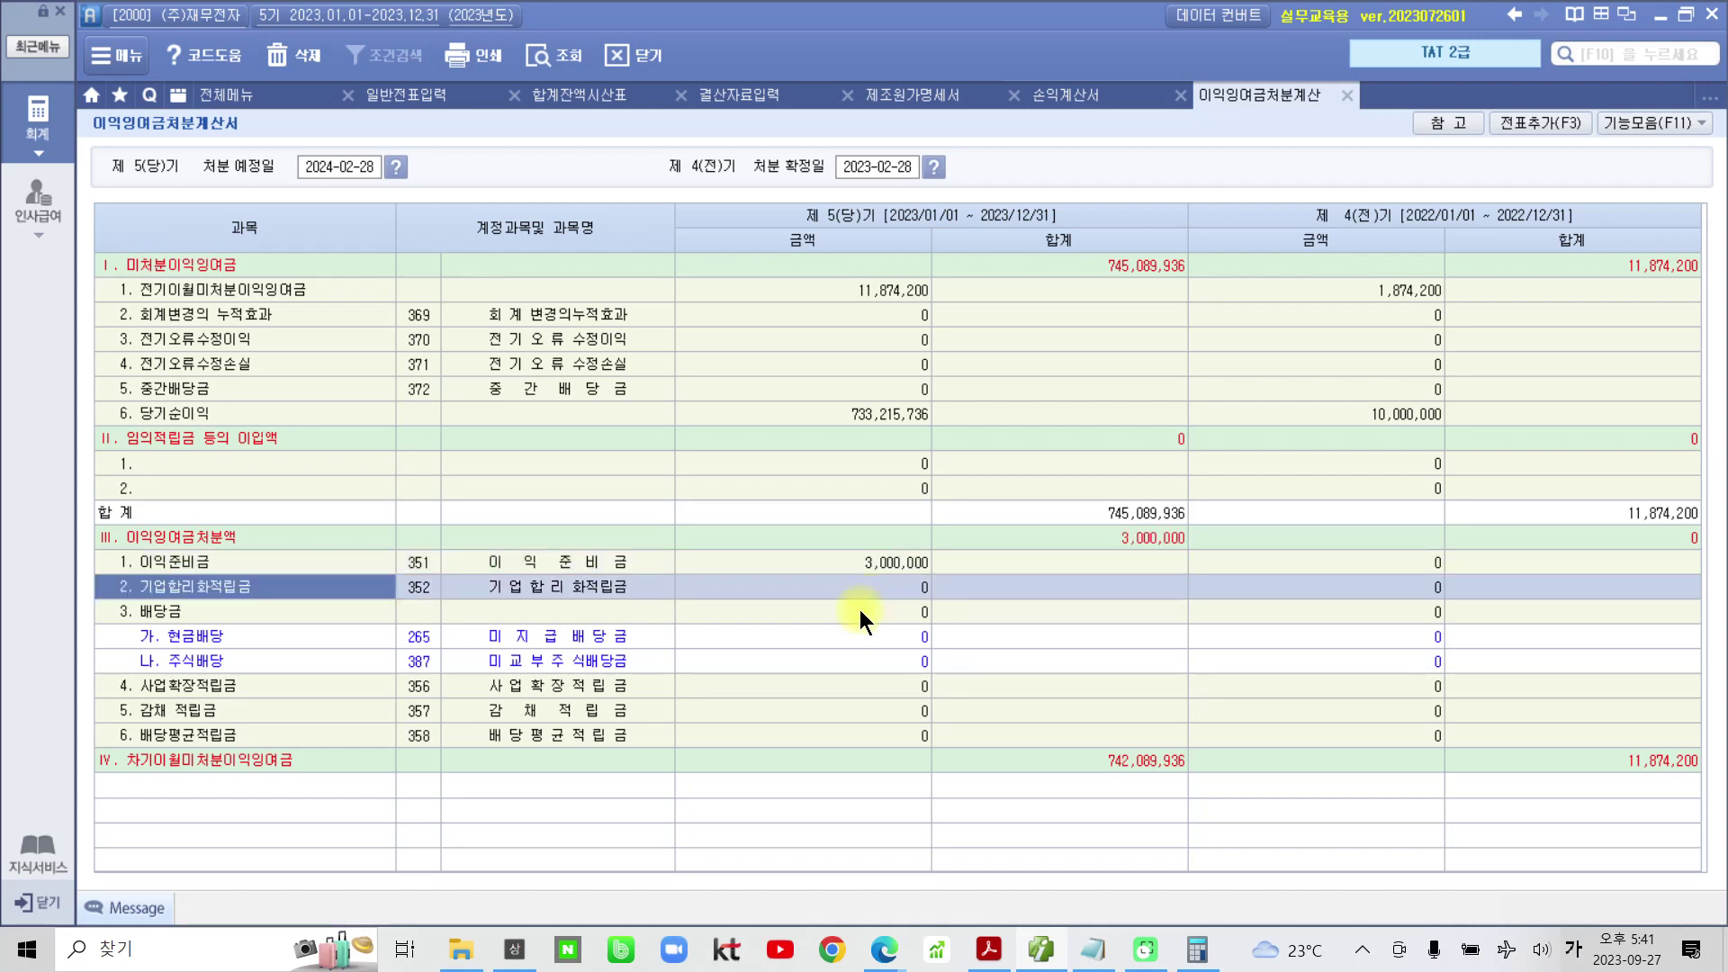
Enter 30,000,000 for the current-period 현금배당 and 10,000,000 for the current-period 주식배당
click(855, 630)
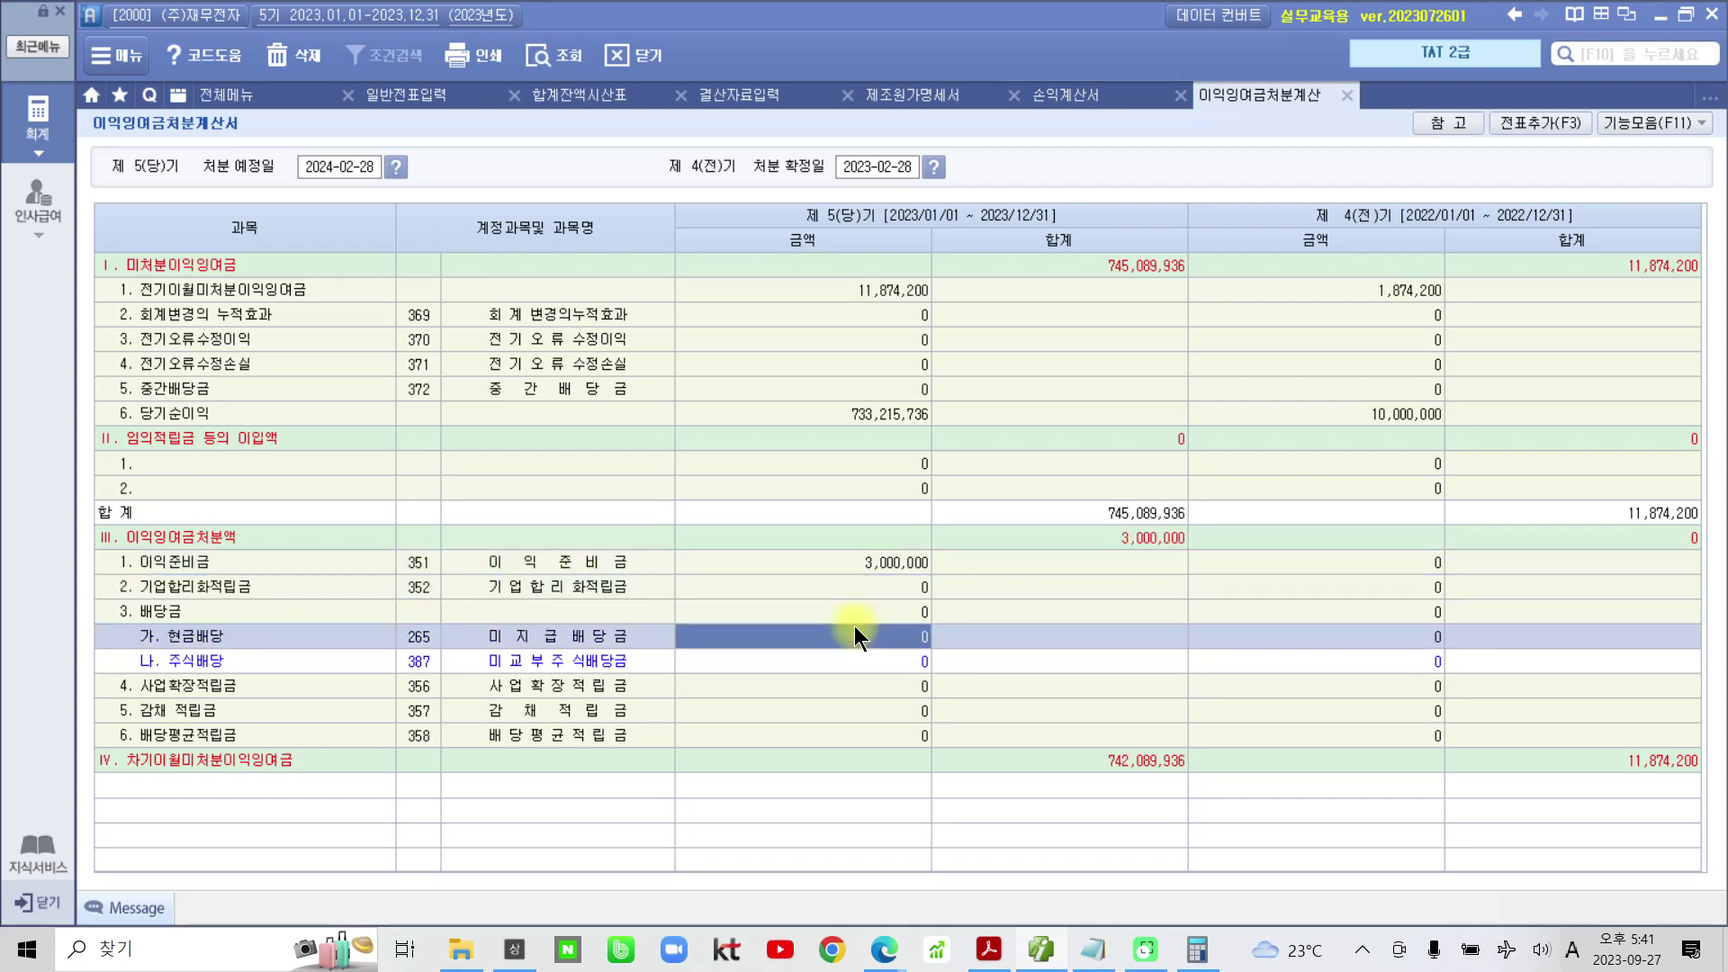
click(768, 635)
text(30000000)
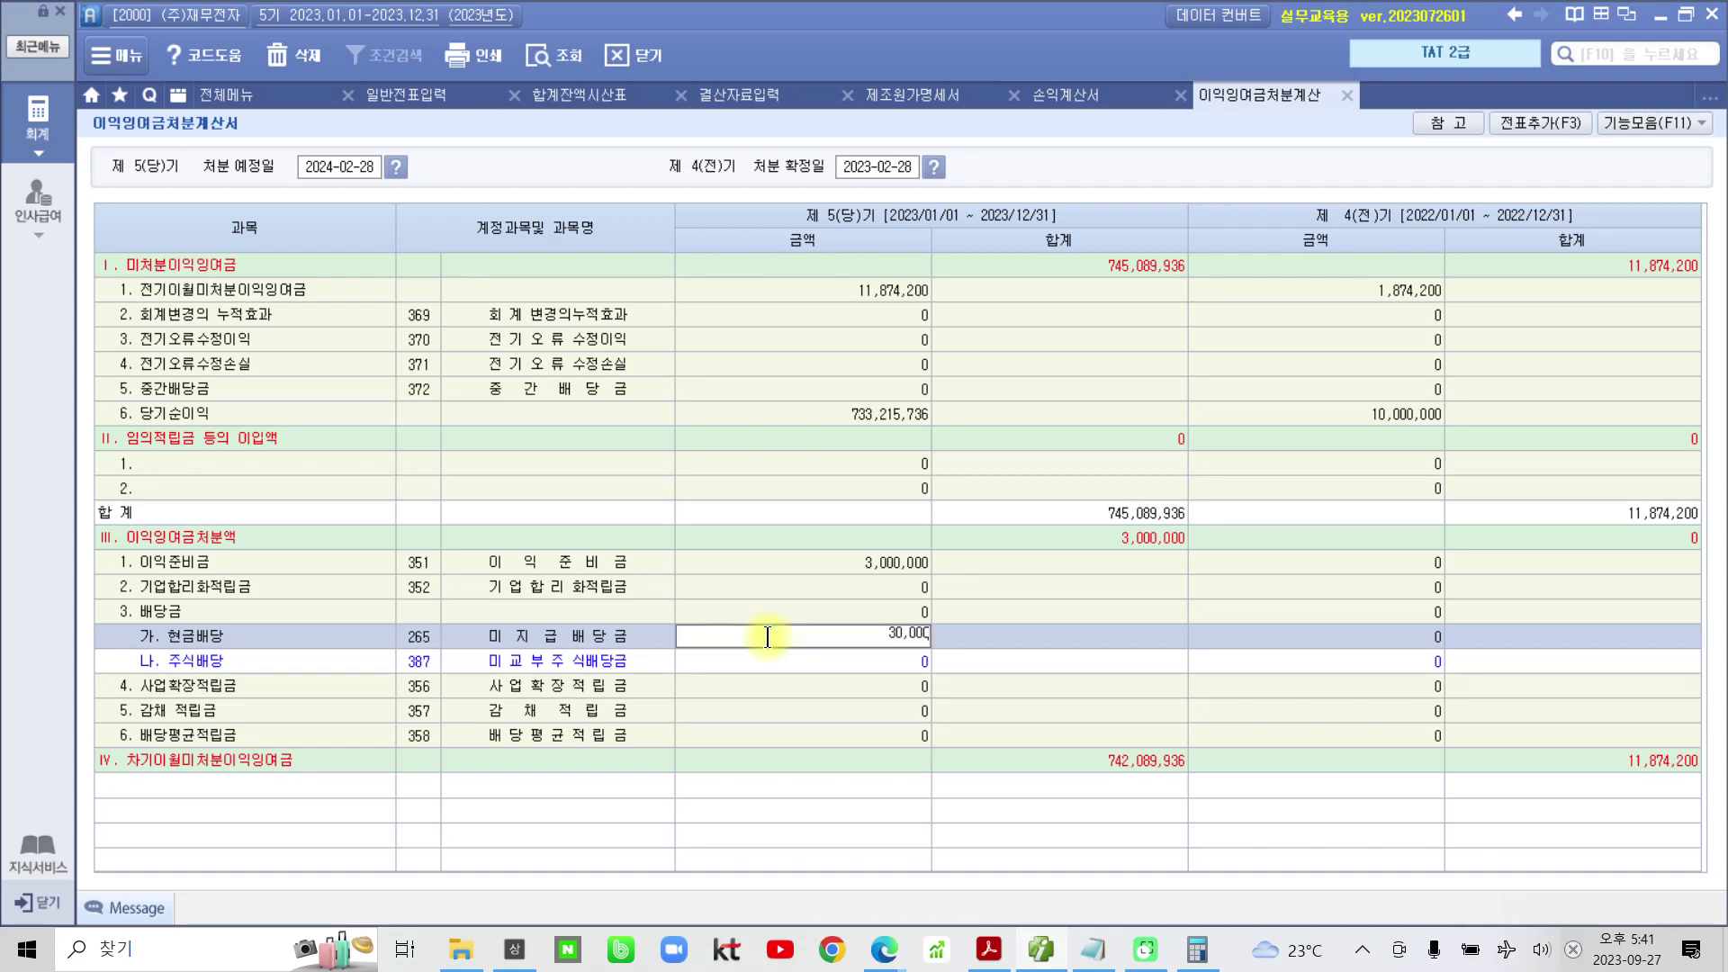
key(Return)
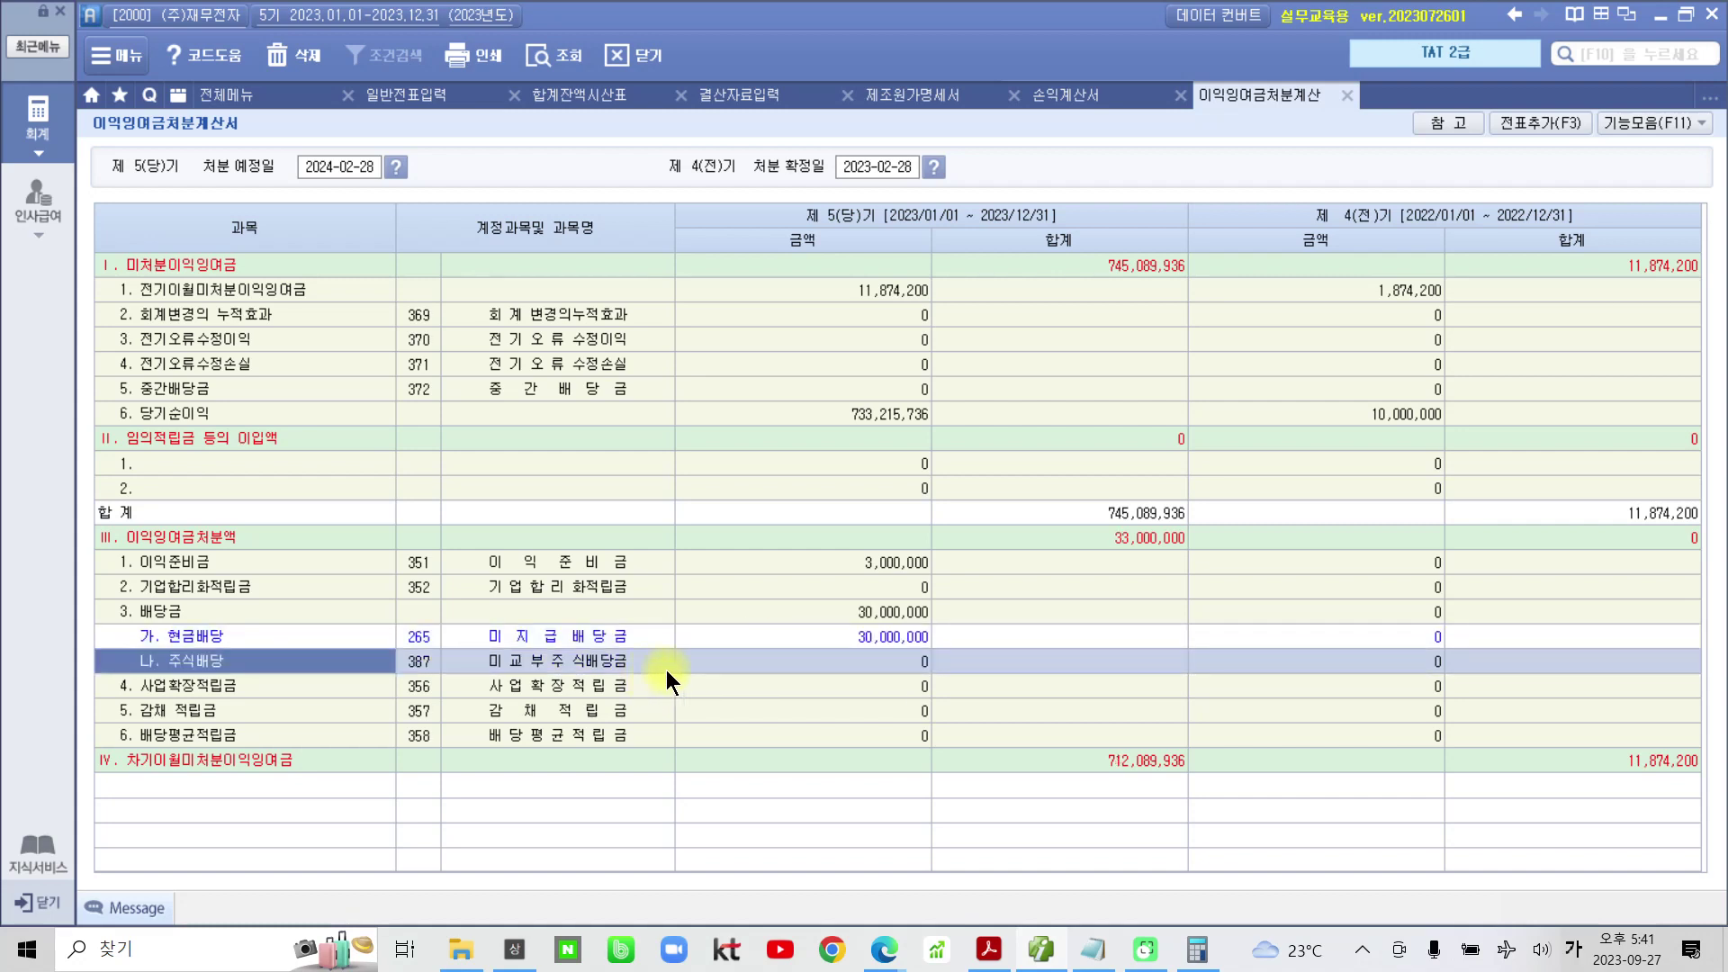
click(869, 669)
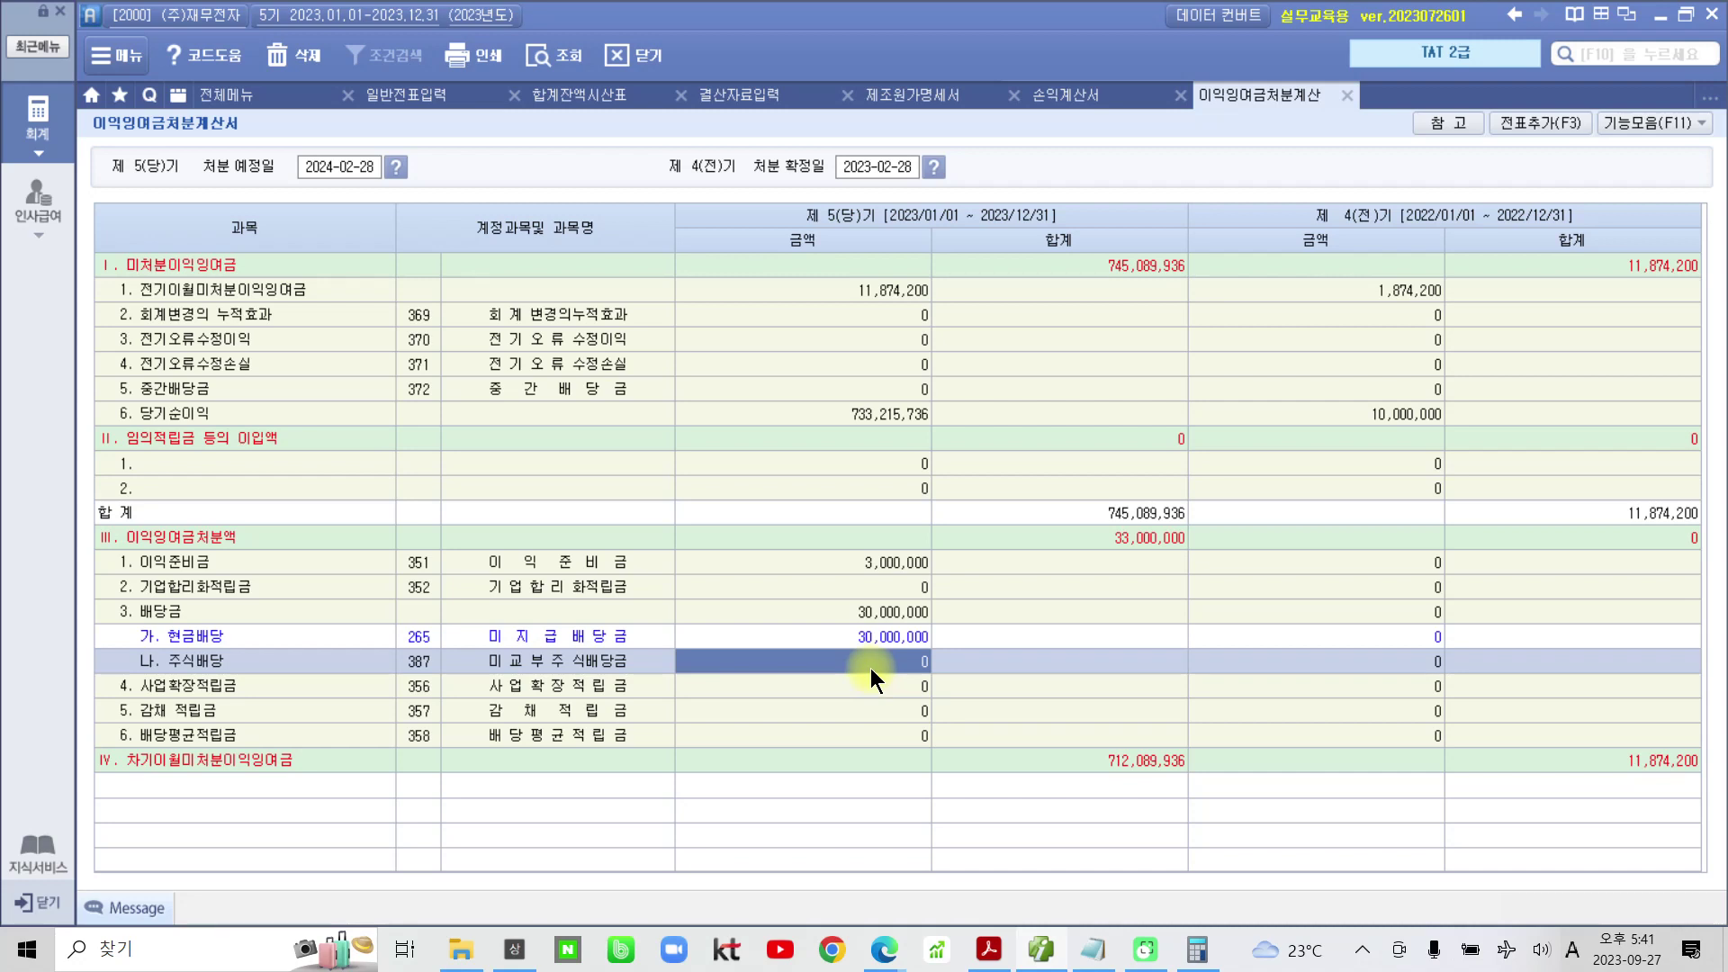
text(10,000,000)
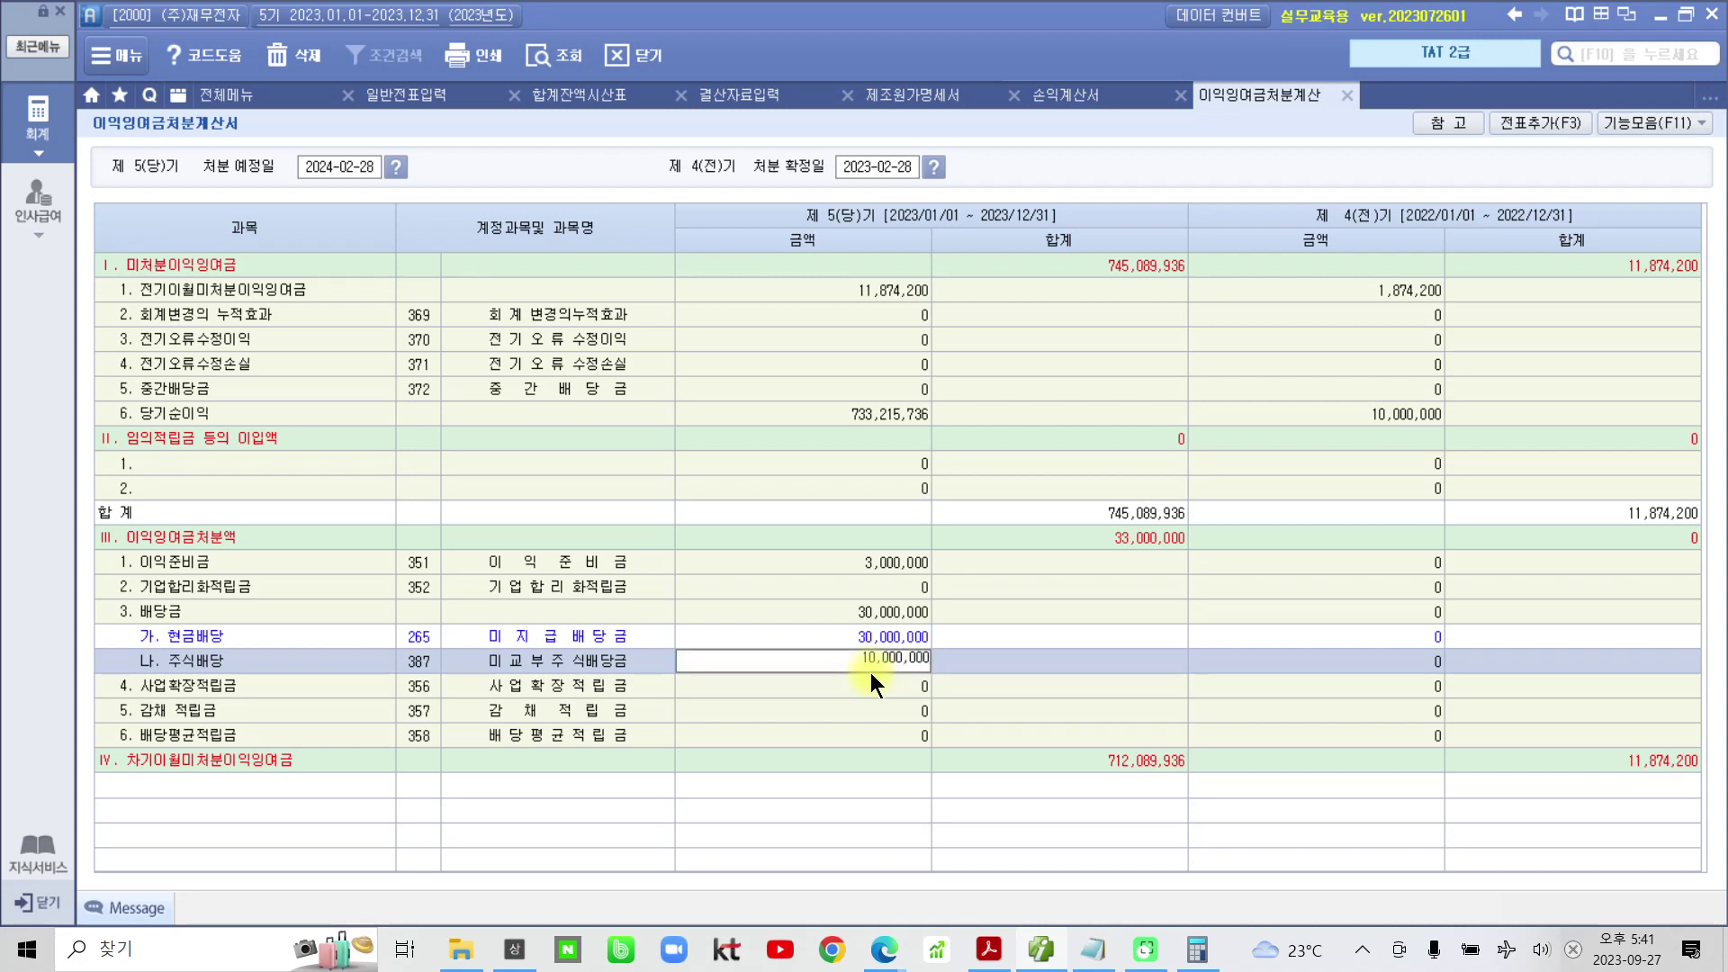
Commit the 10,000,000 주식배당 amount, briefly circle 전표추가(F3) in blue, and add the closing transfer entries to the 일반전표
key(Return)
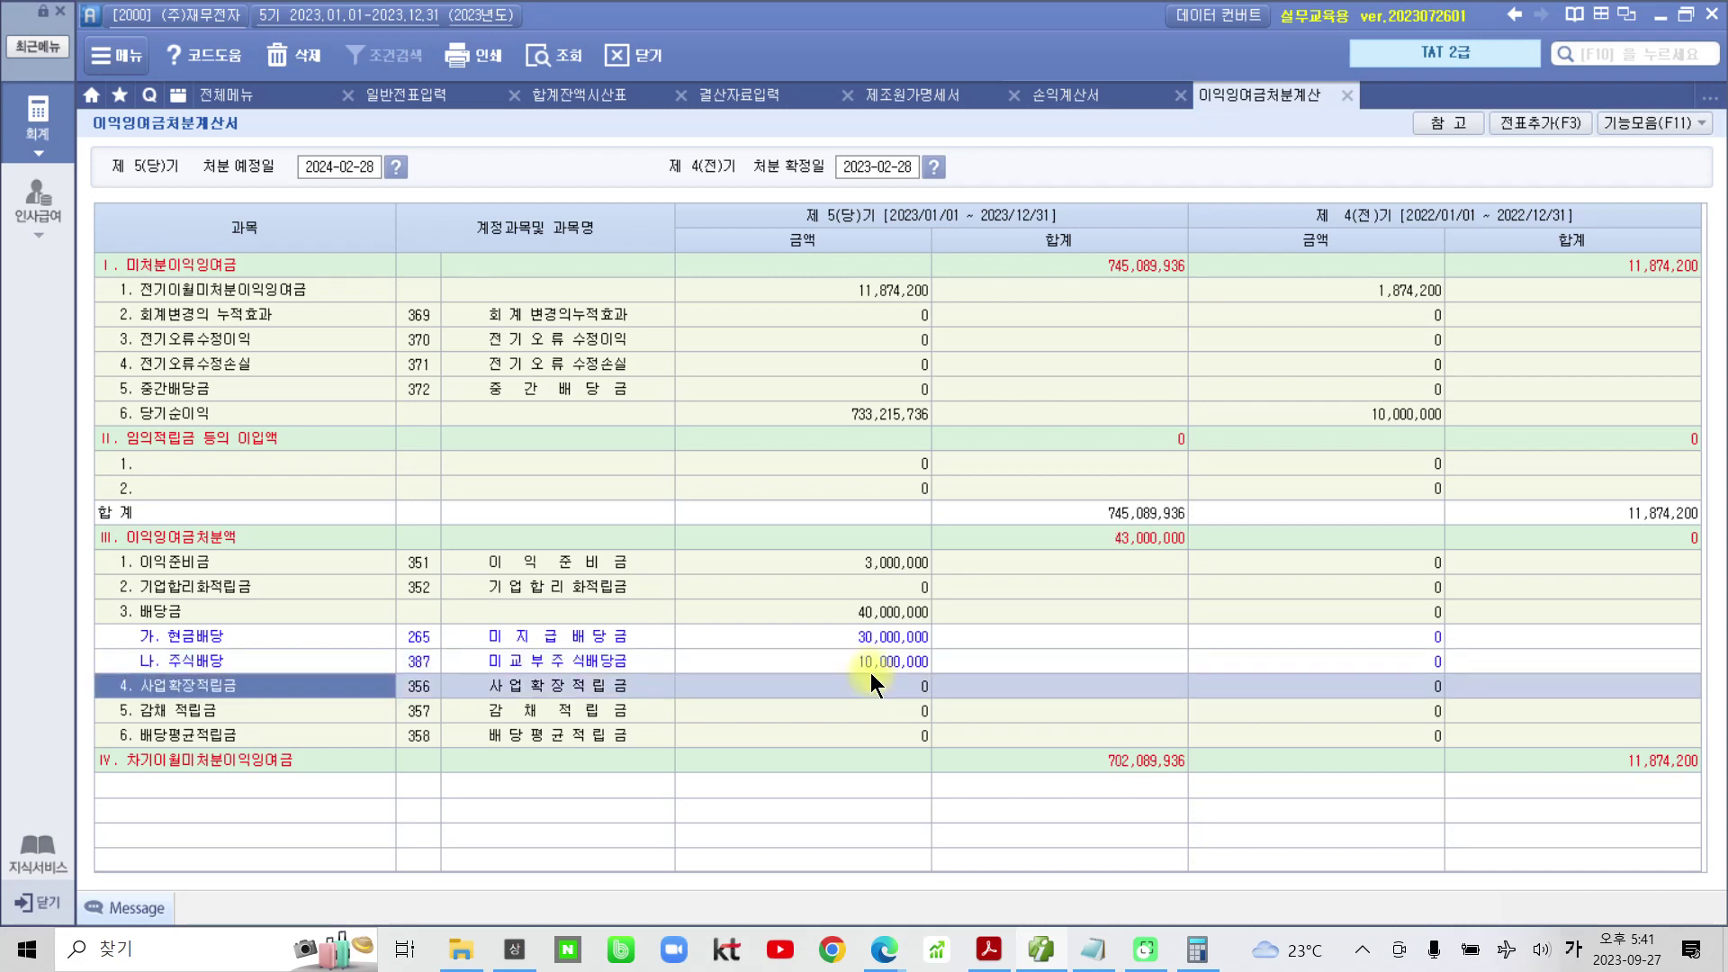
click(899, 612)
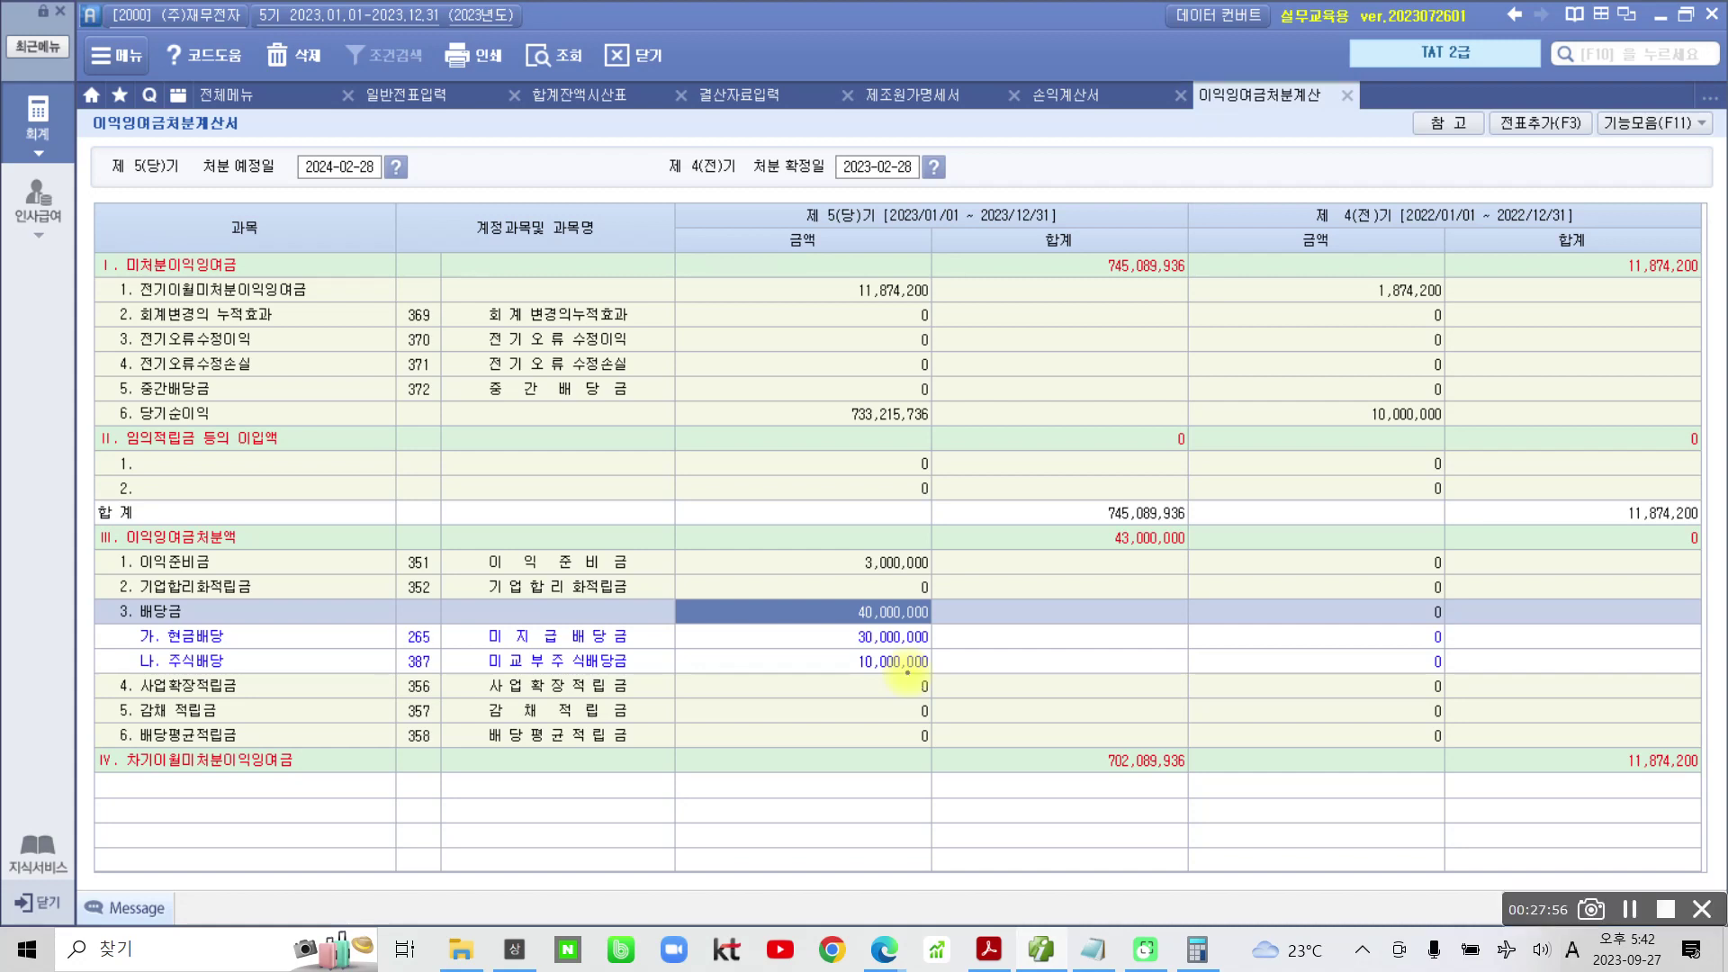
mouse_move(1557, 200)
mouse_down()
mouse_move(1444, 144)
mouse_move(1629, 108)
mouse_move(1566, 193)
mouse_up()
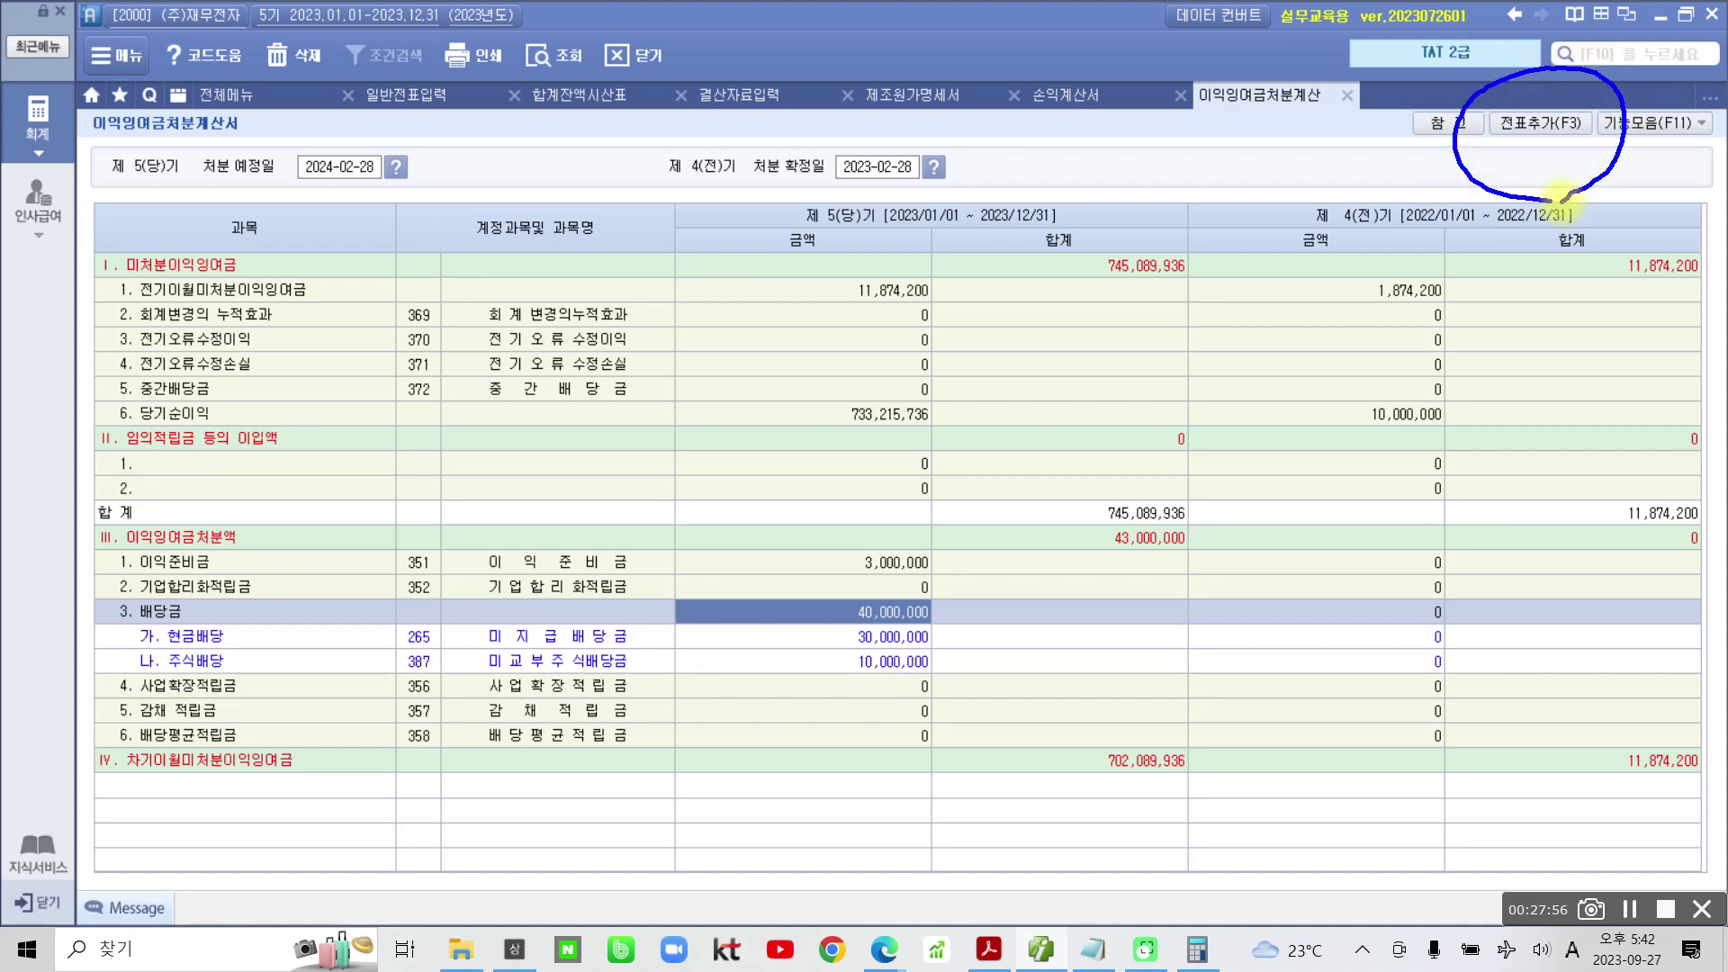
key(Escape)
click(1564, 129)
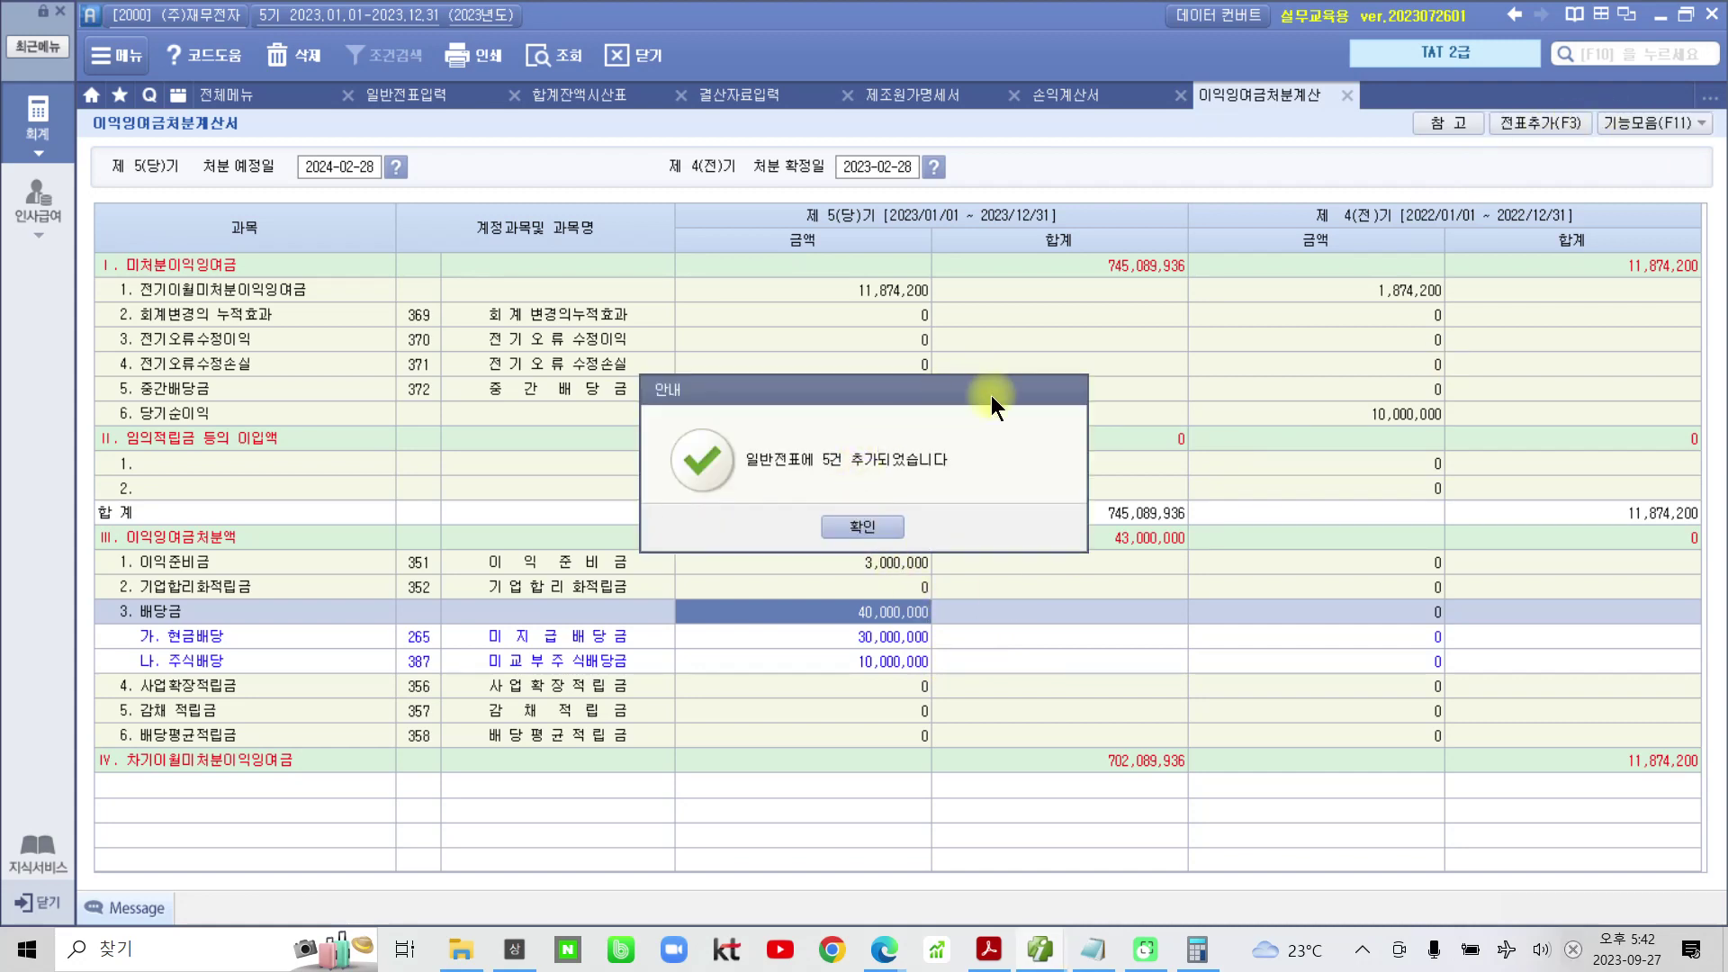
click(862, 525)
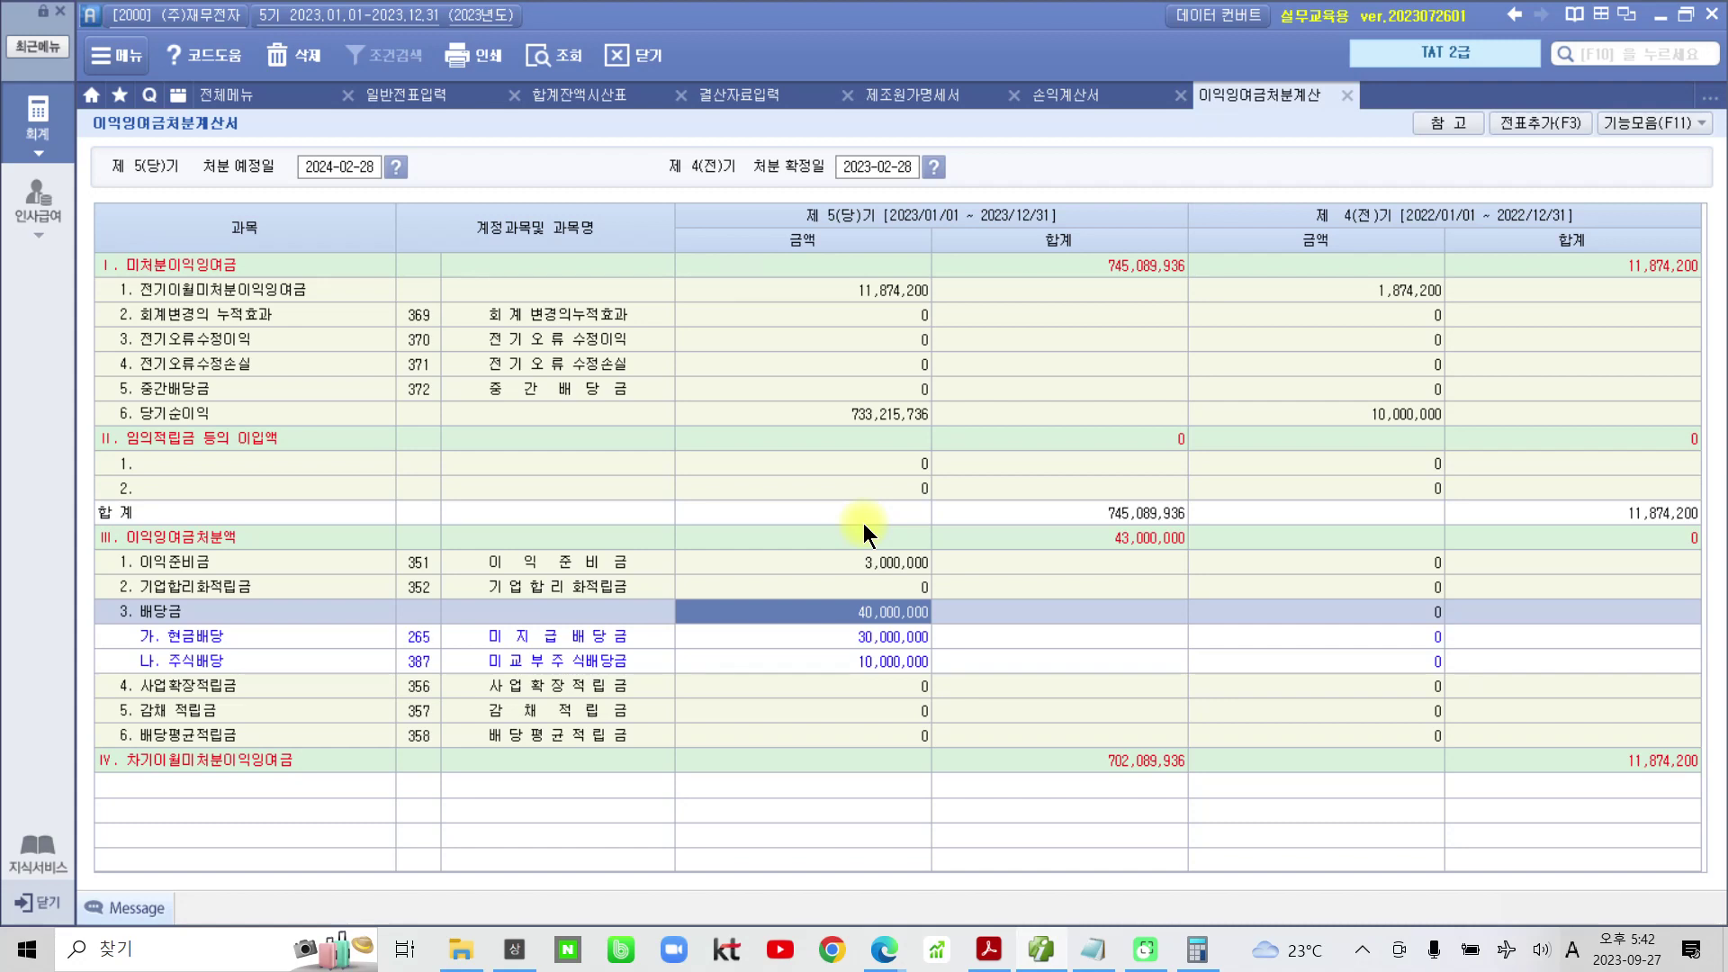
Reload the December 31 entries in 일반전표입력 and review voucher 00016, which transfers the revenue accounts to 손익
click(439, 99)
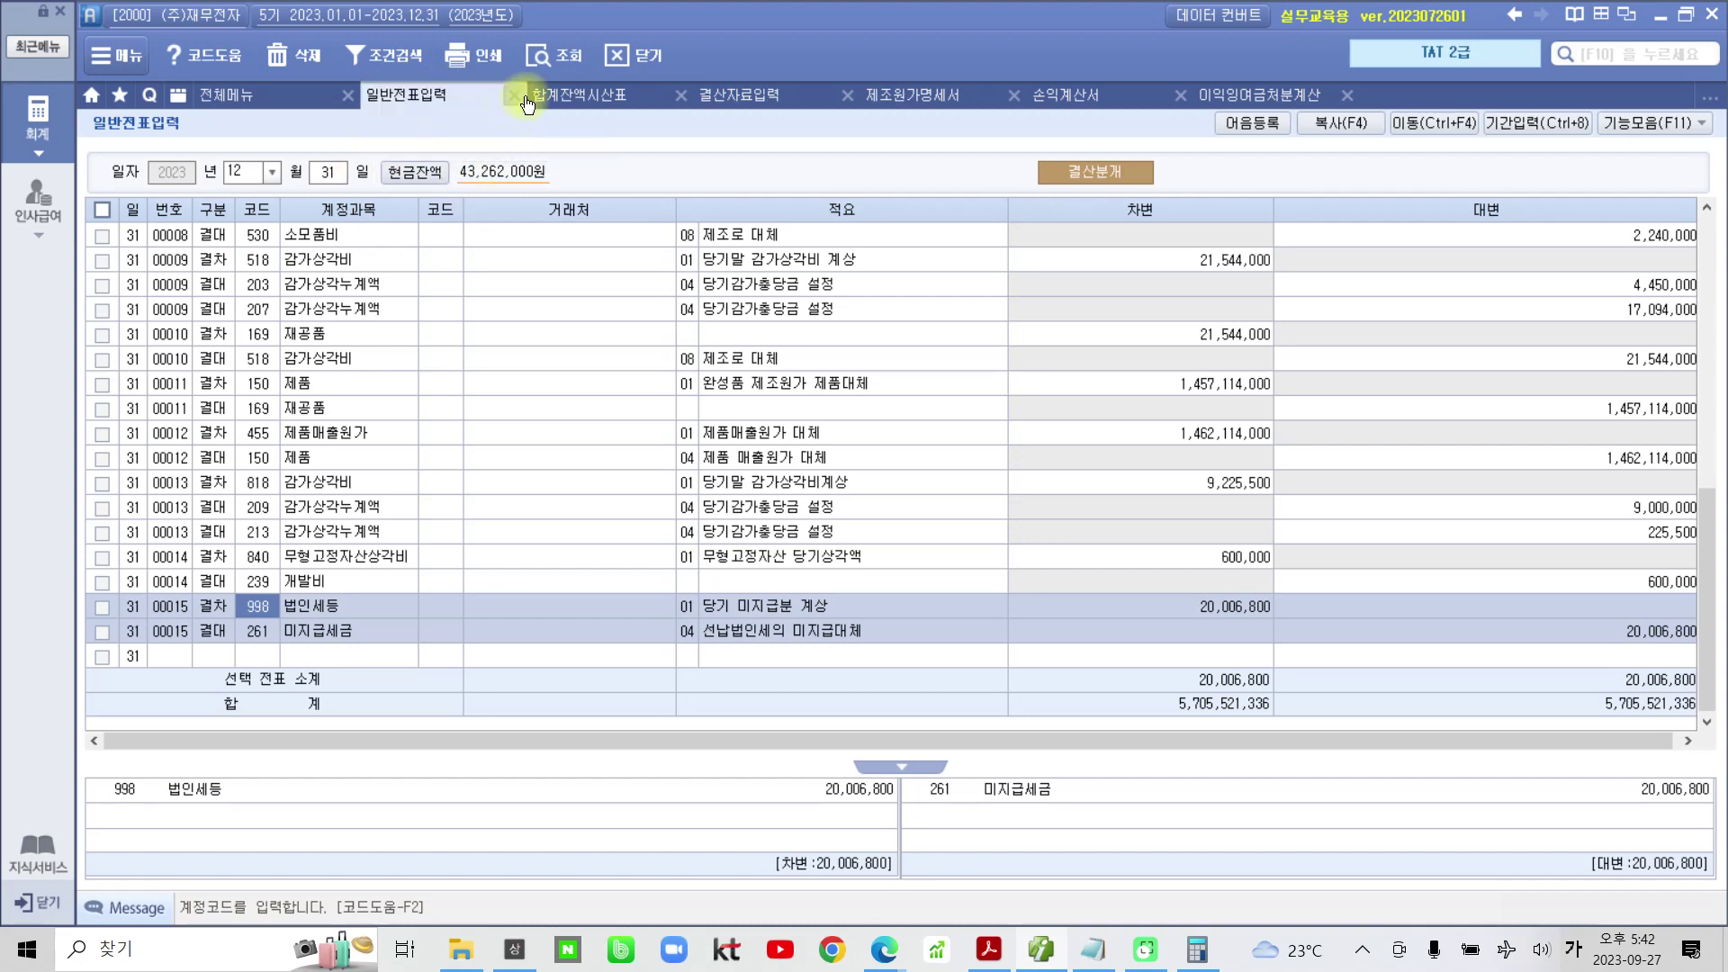
click(558, 65)
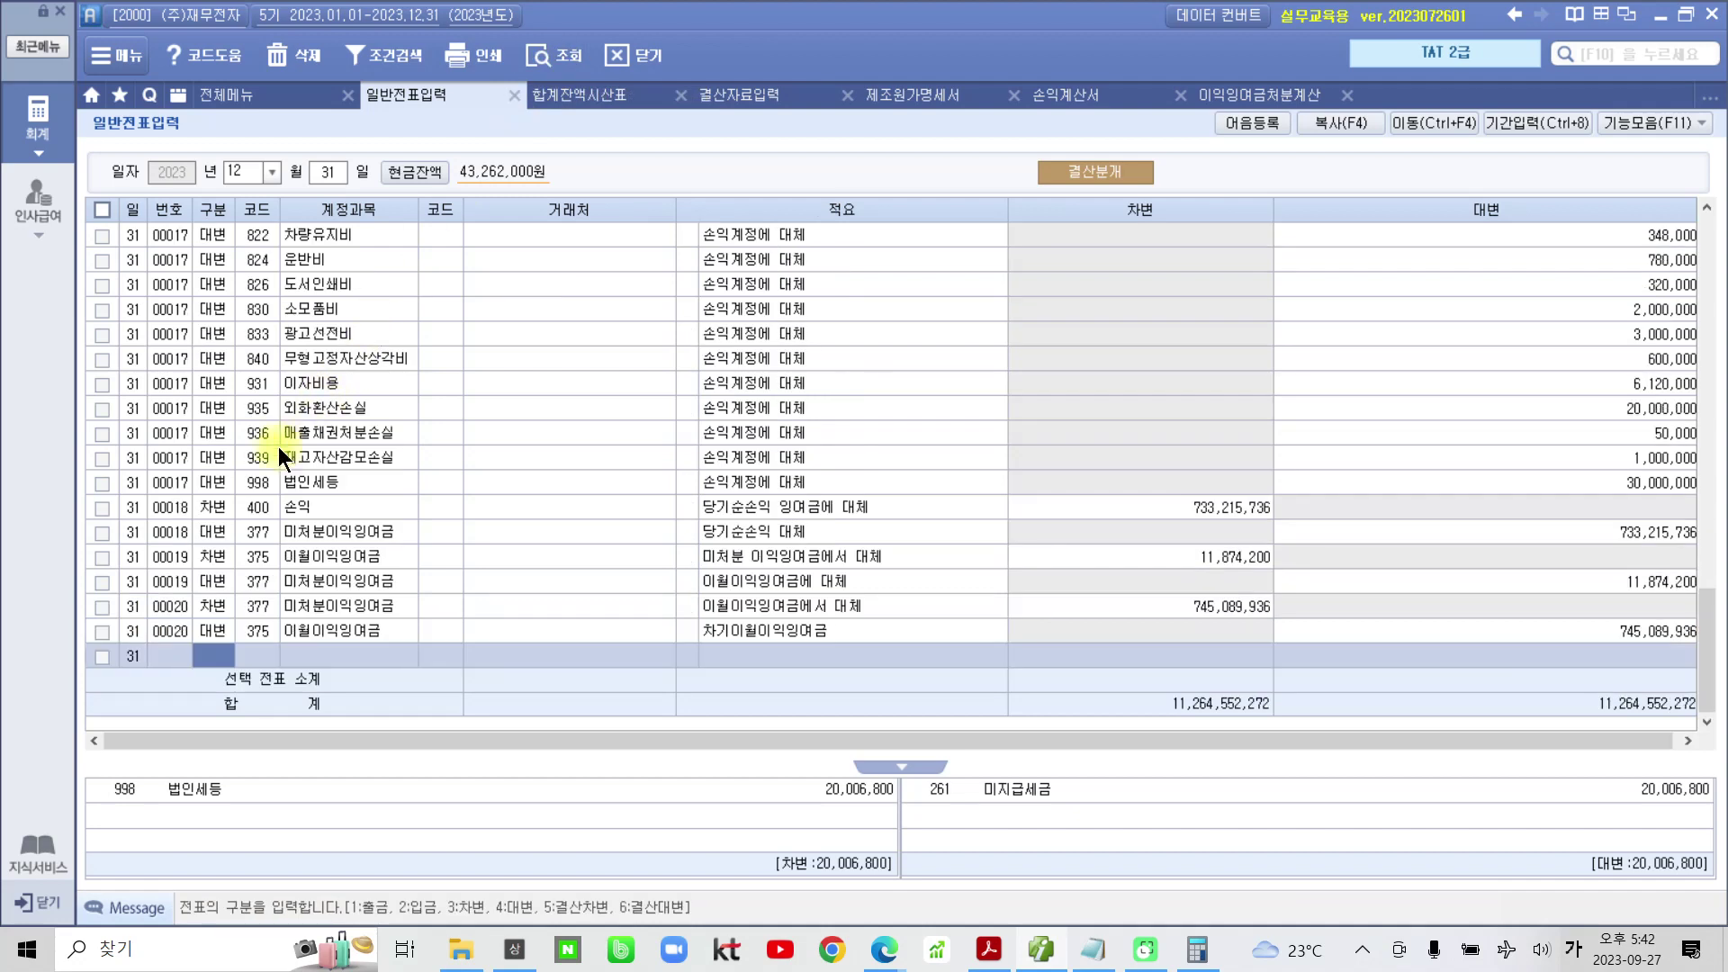
scroll(242, 473, up, 6)
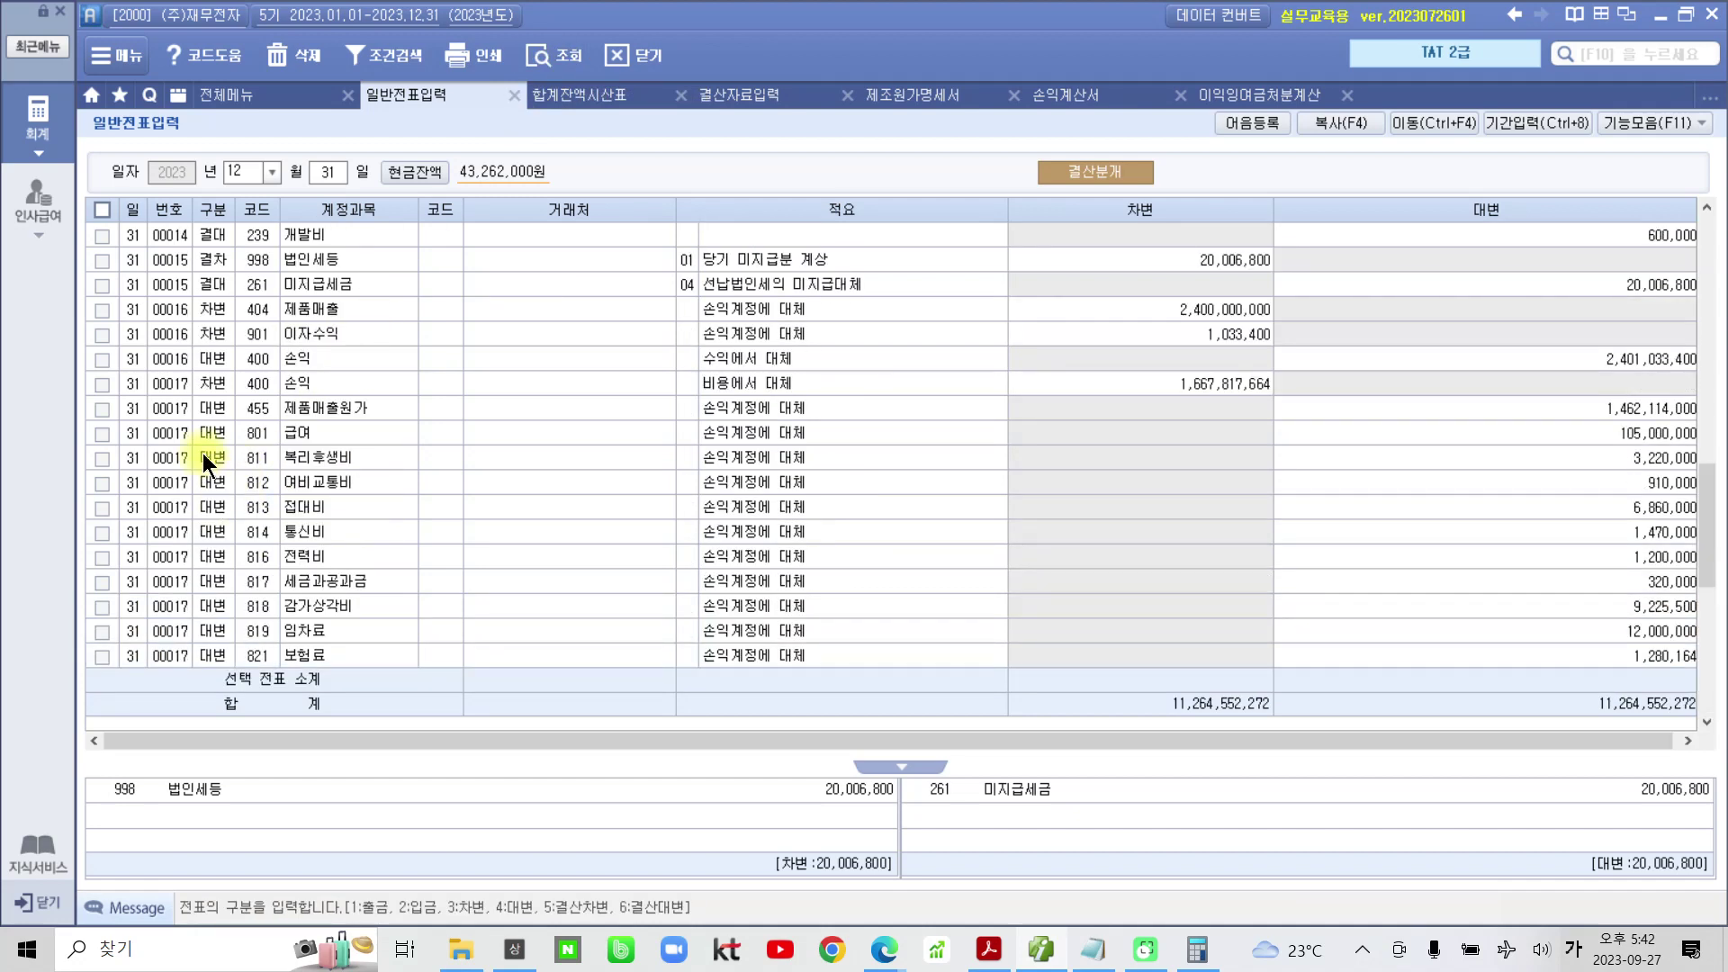
click(174, 356)
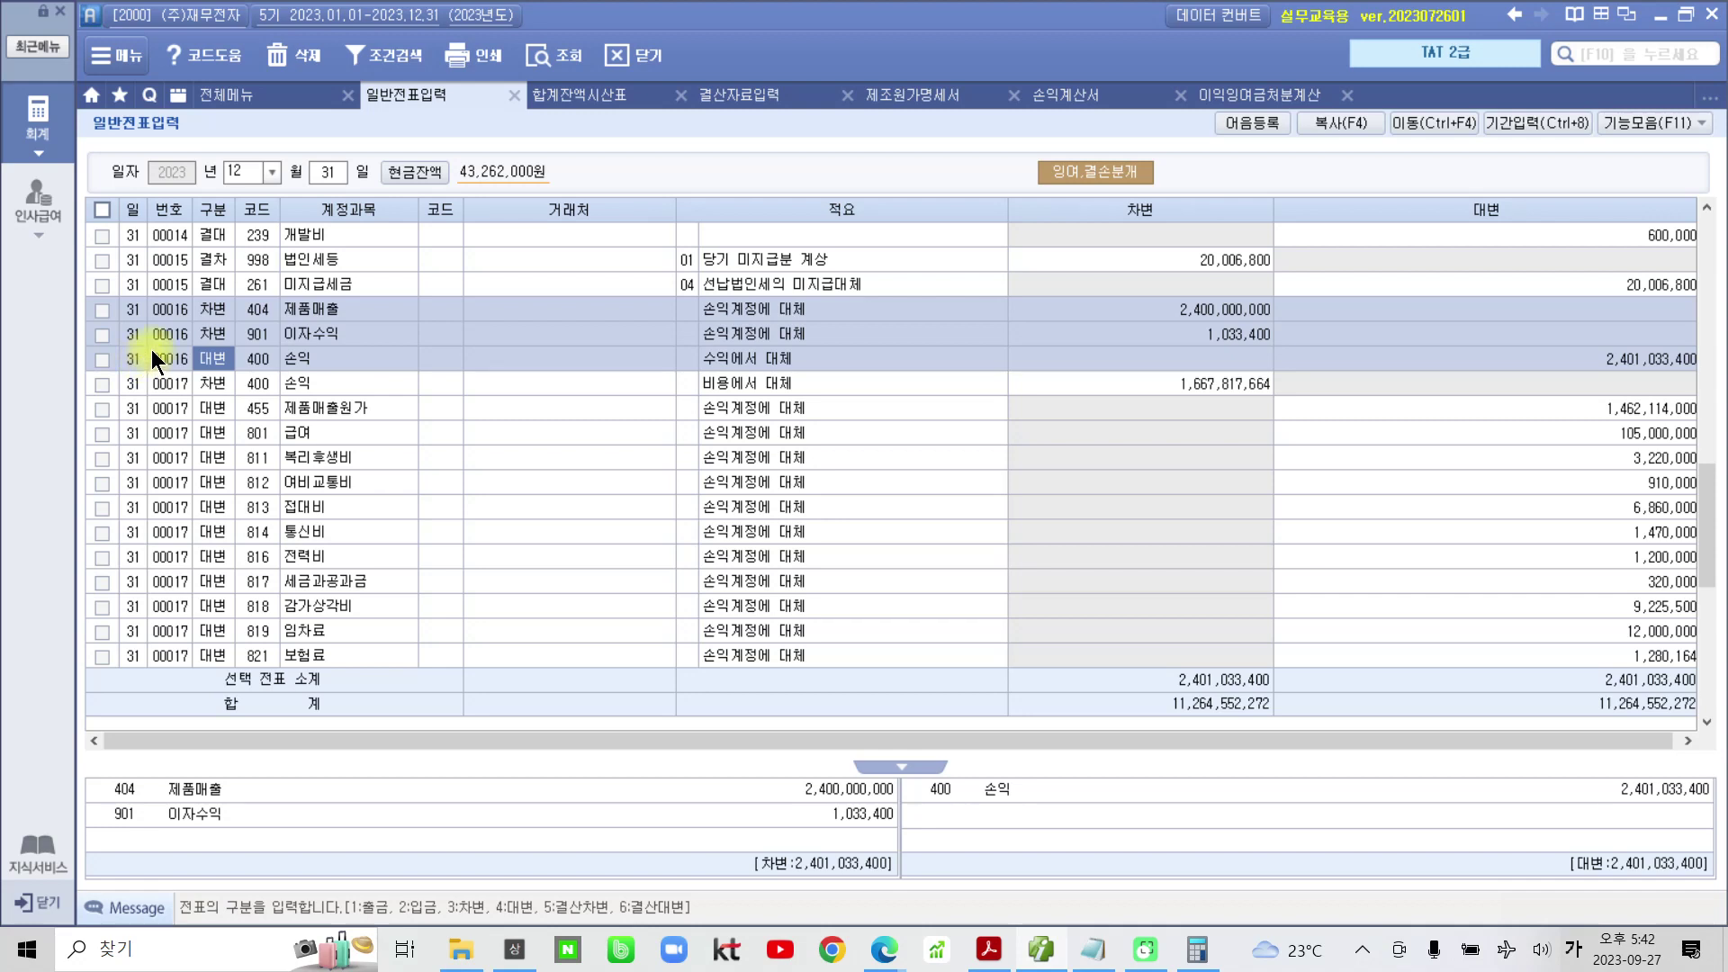
scroll(191, 382, down, 6)
scroll(191, 376, up, 12)
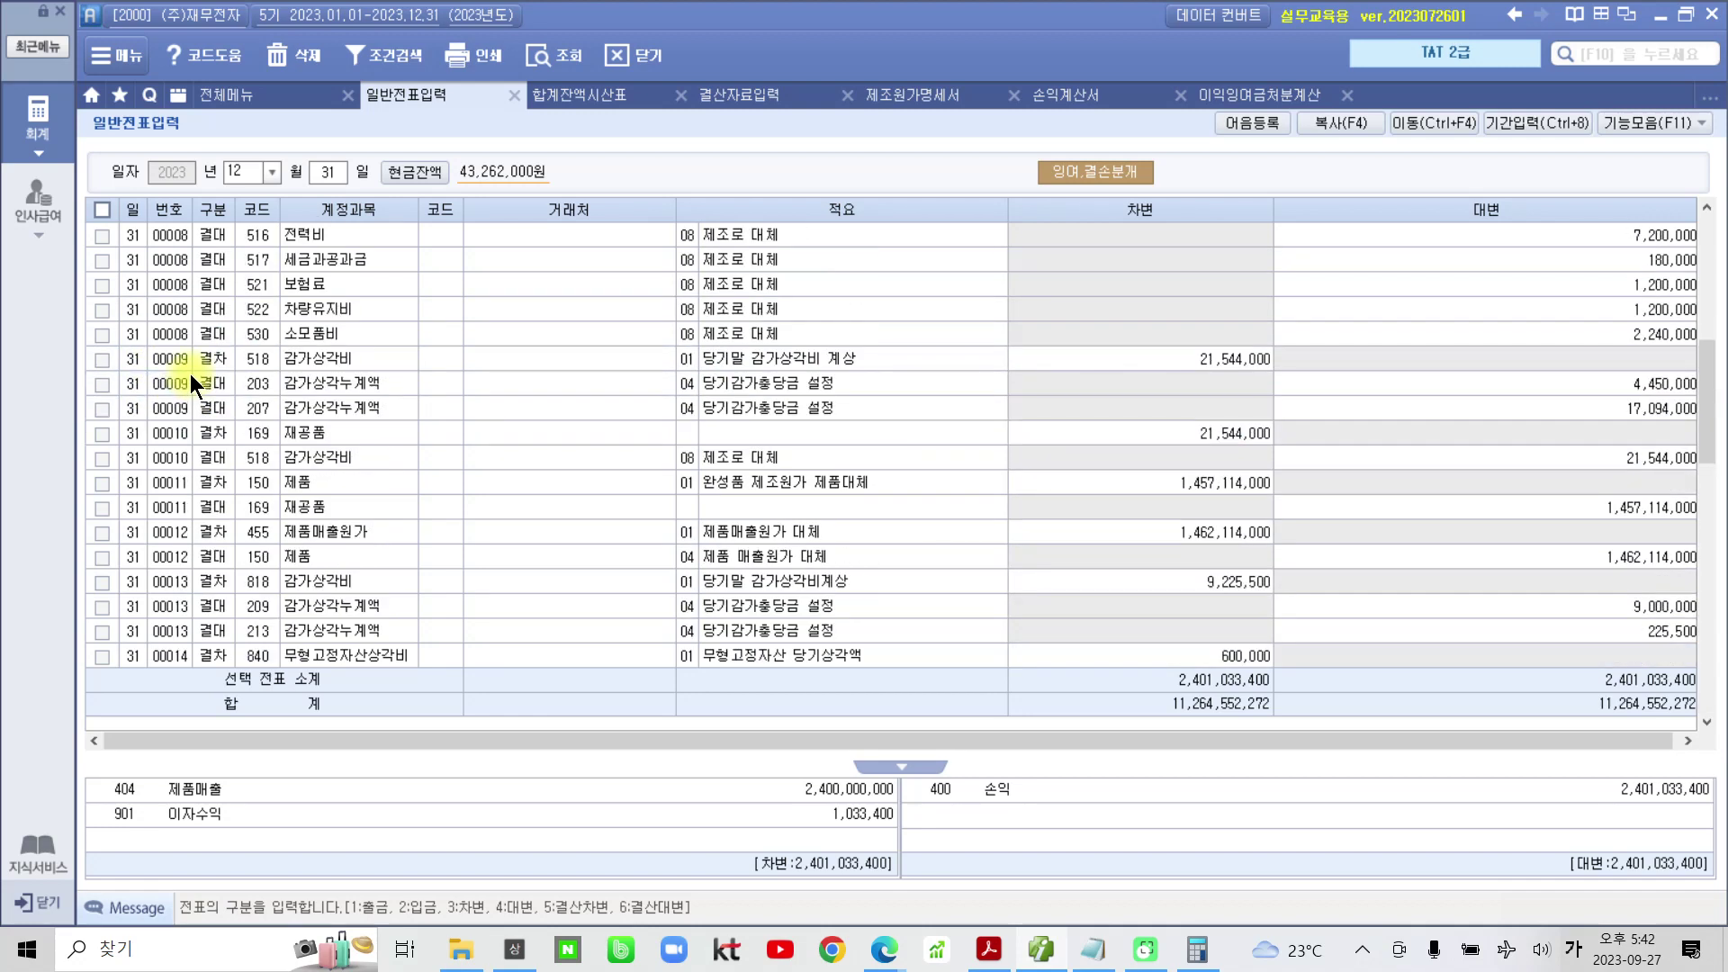
scroll(190, 375, down, 6)
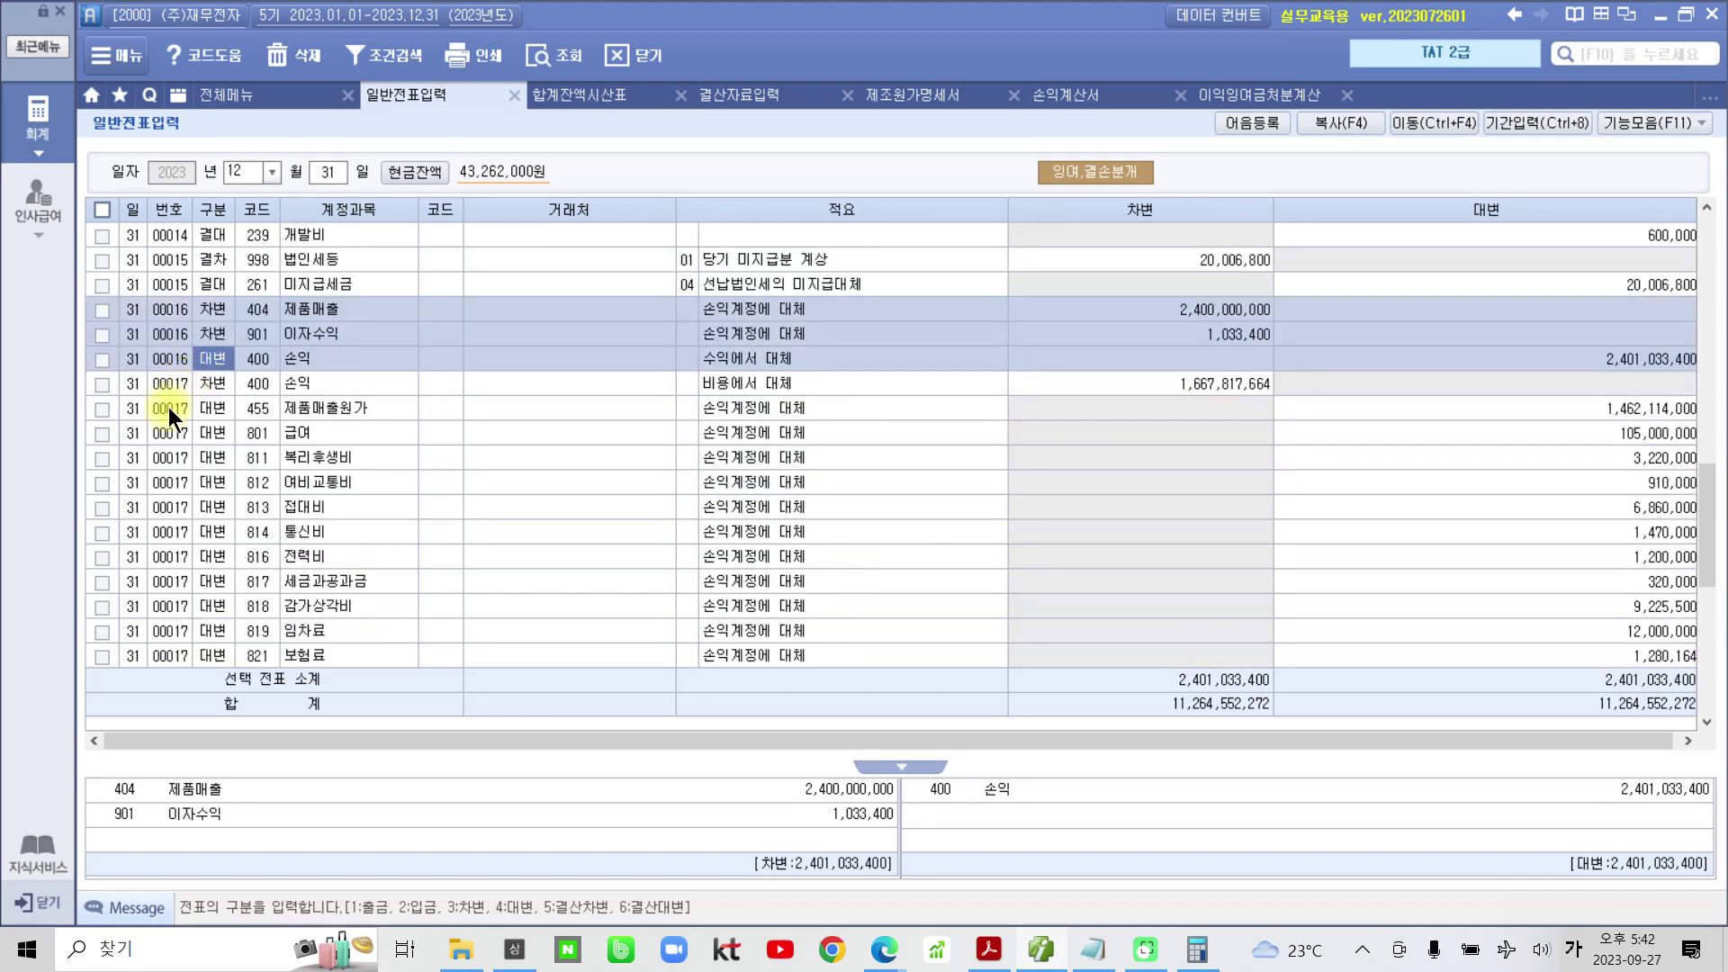
Review vouchers 00017 to 00020, covering the expense, 당기순손익, 미처분이익잉여금 and 이월이익잉여금 transfers
click(192, 431)
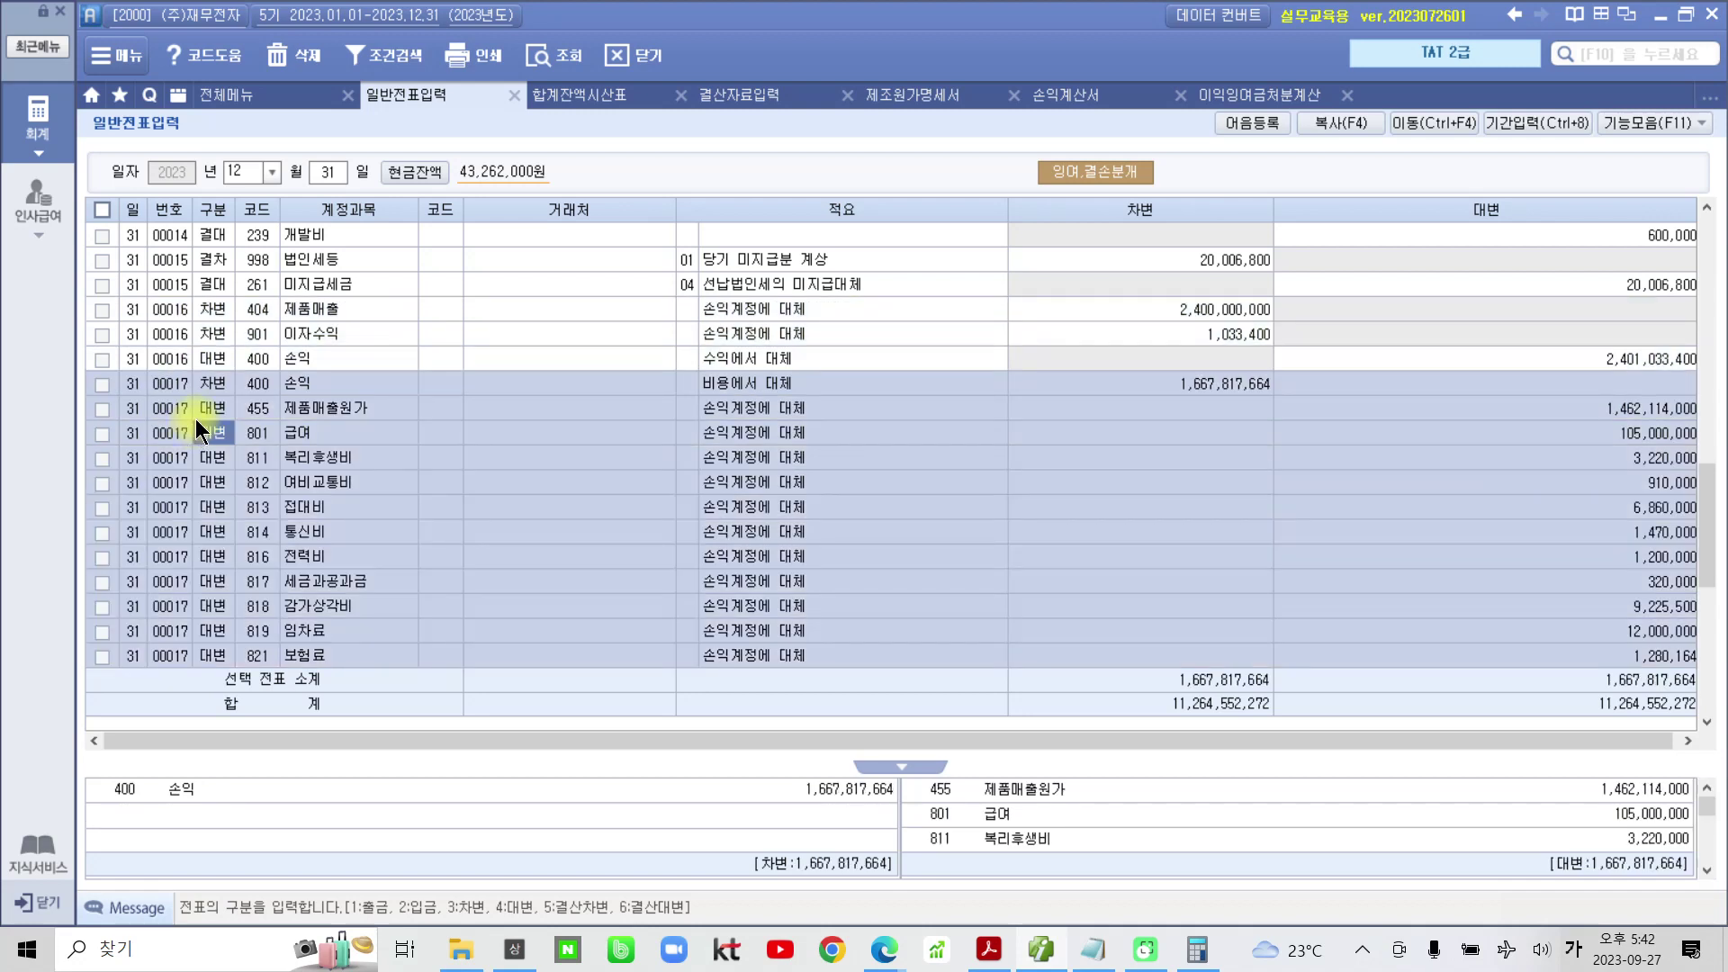
scroll(198, 413, down, 6)
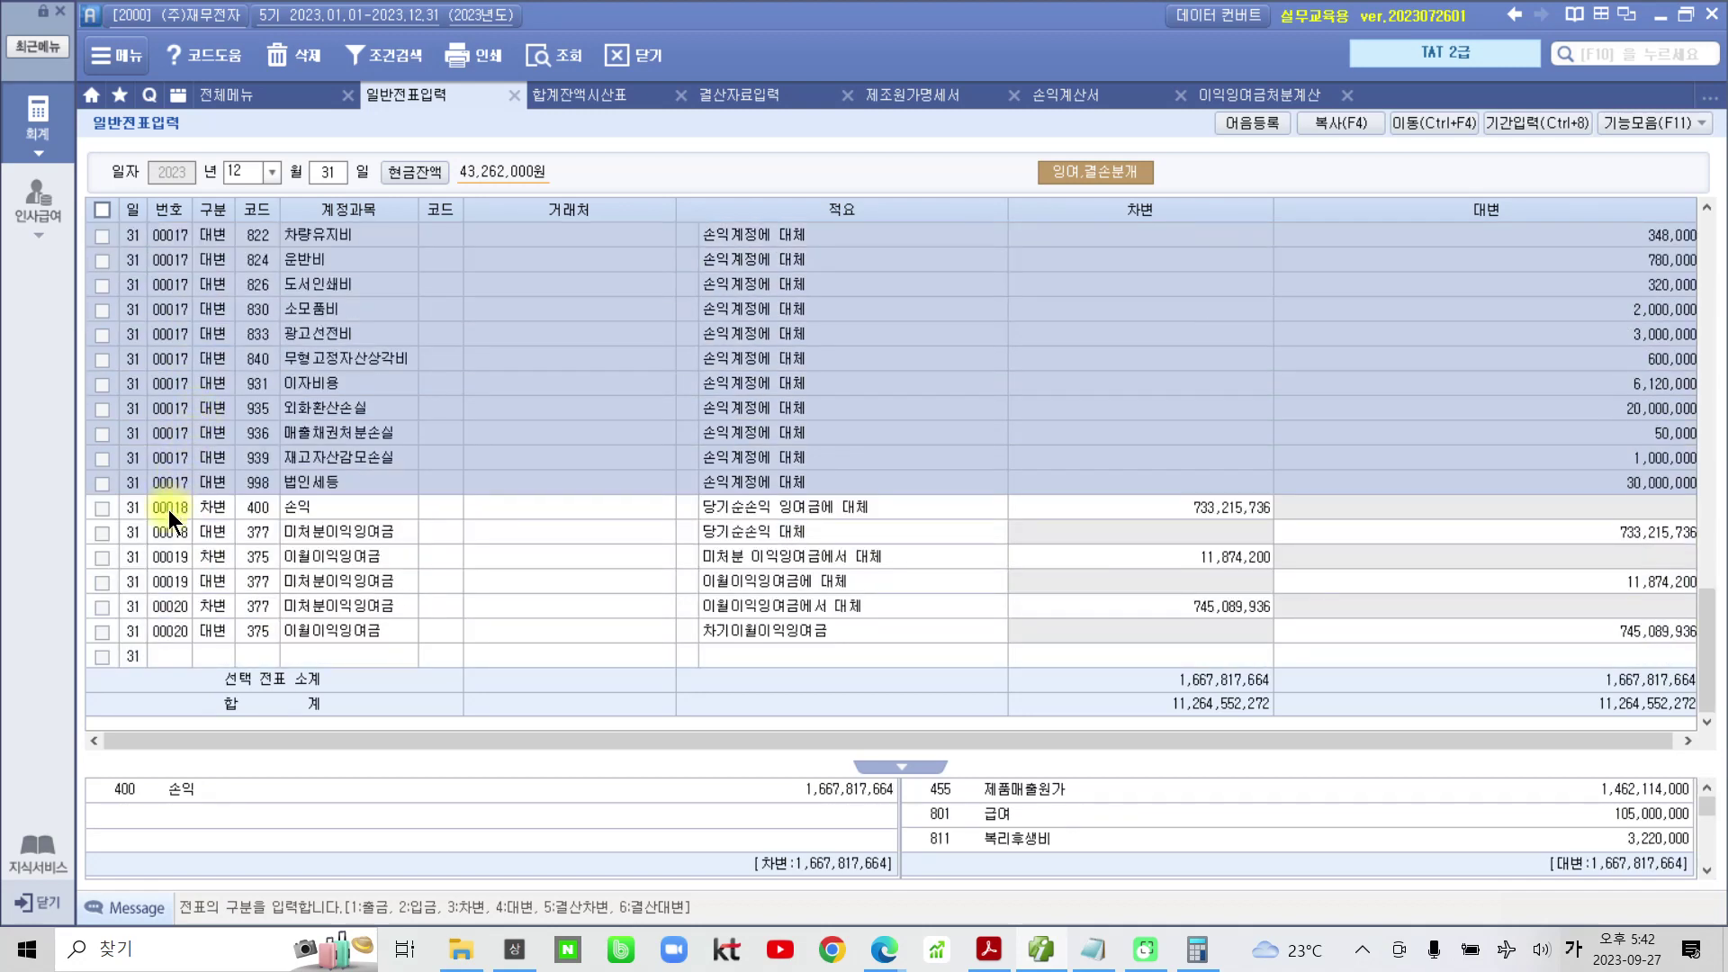
click(170, 509)
click(175, 563)
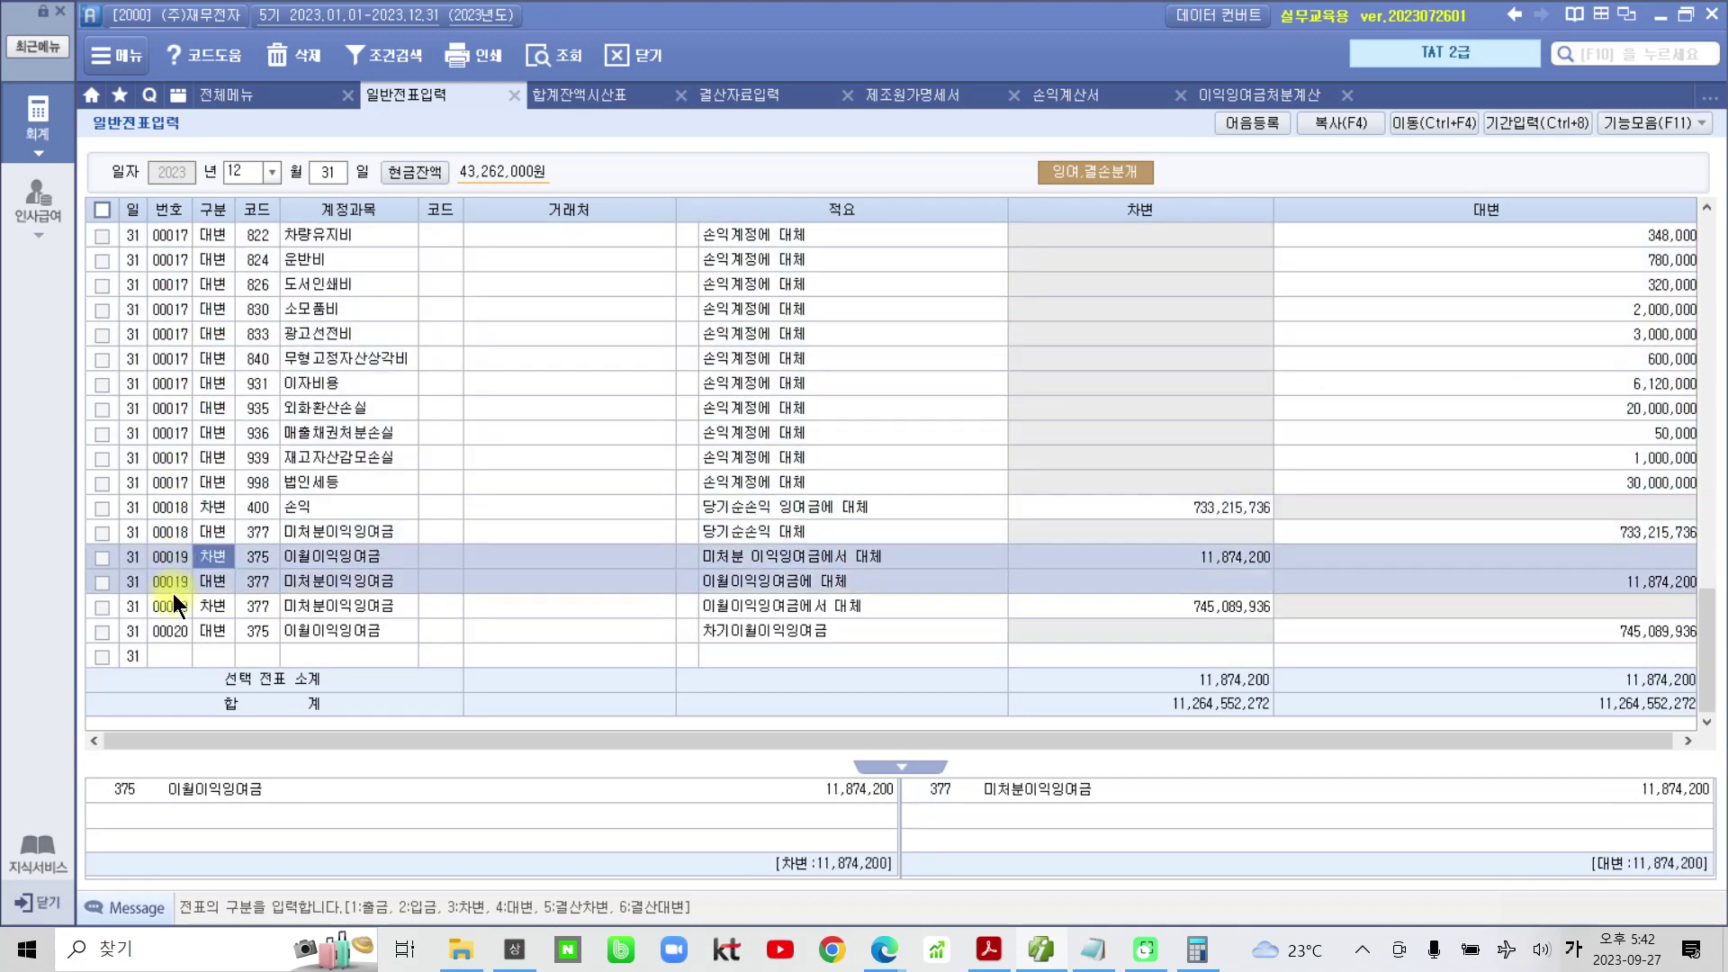
click(169, 628)
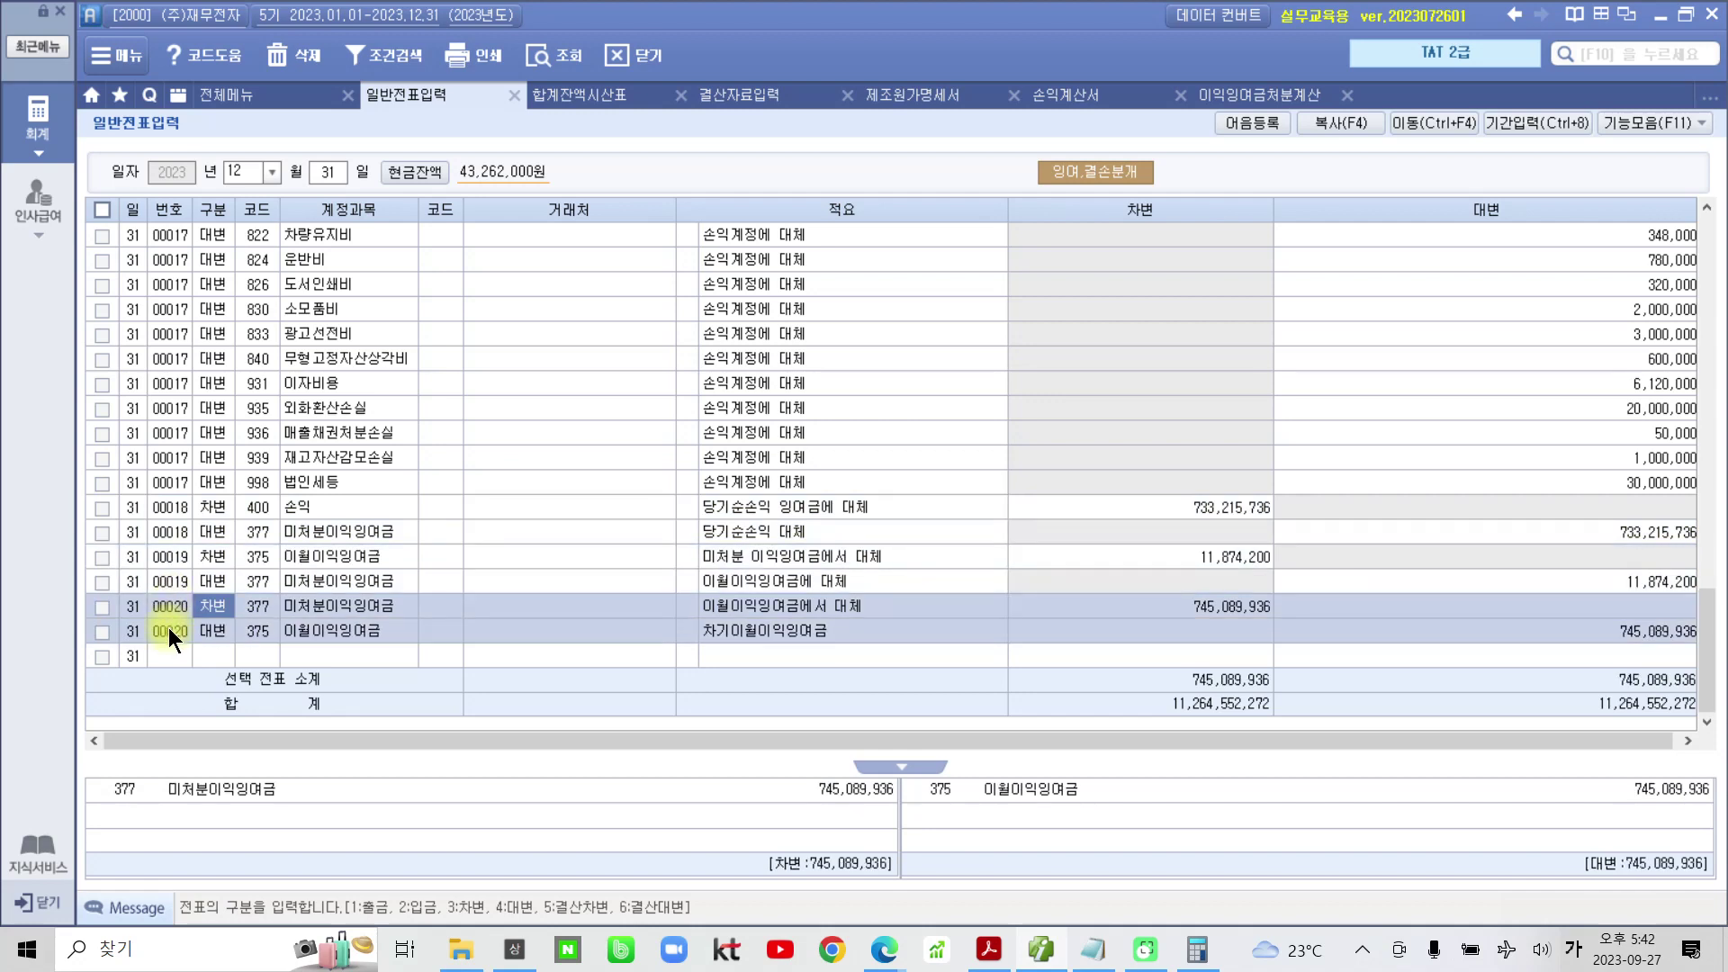
Go back to the 이익잉여금처분계산서 and check it against the textbook solution in the PDF
click(1265, 100)
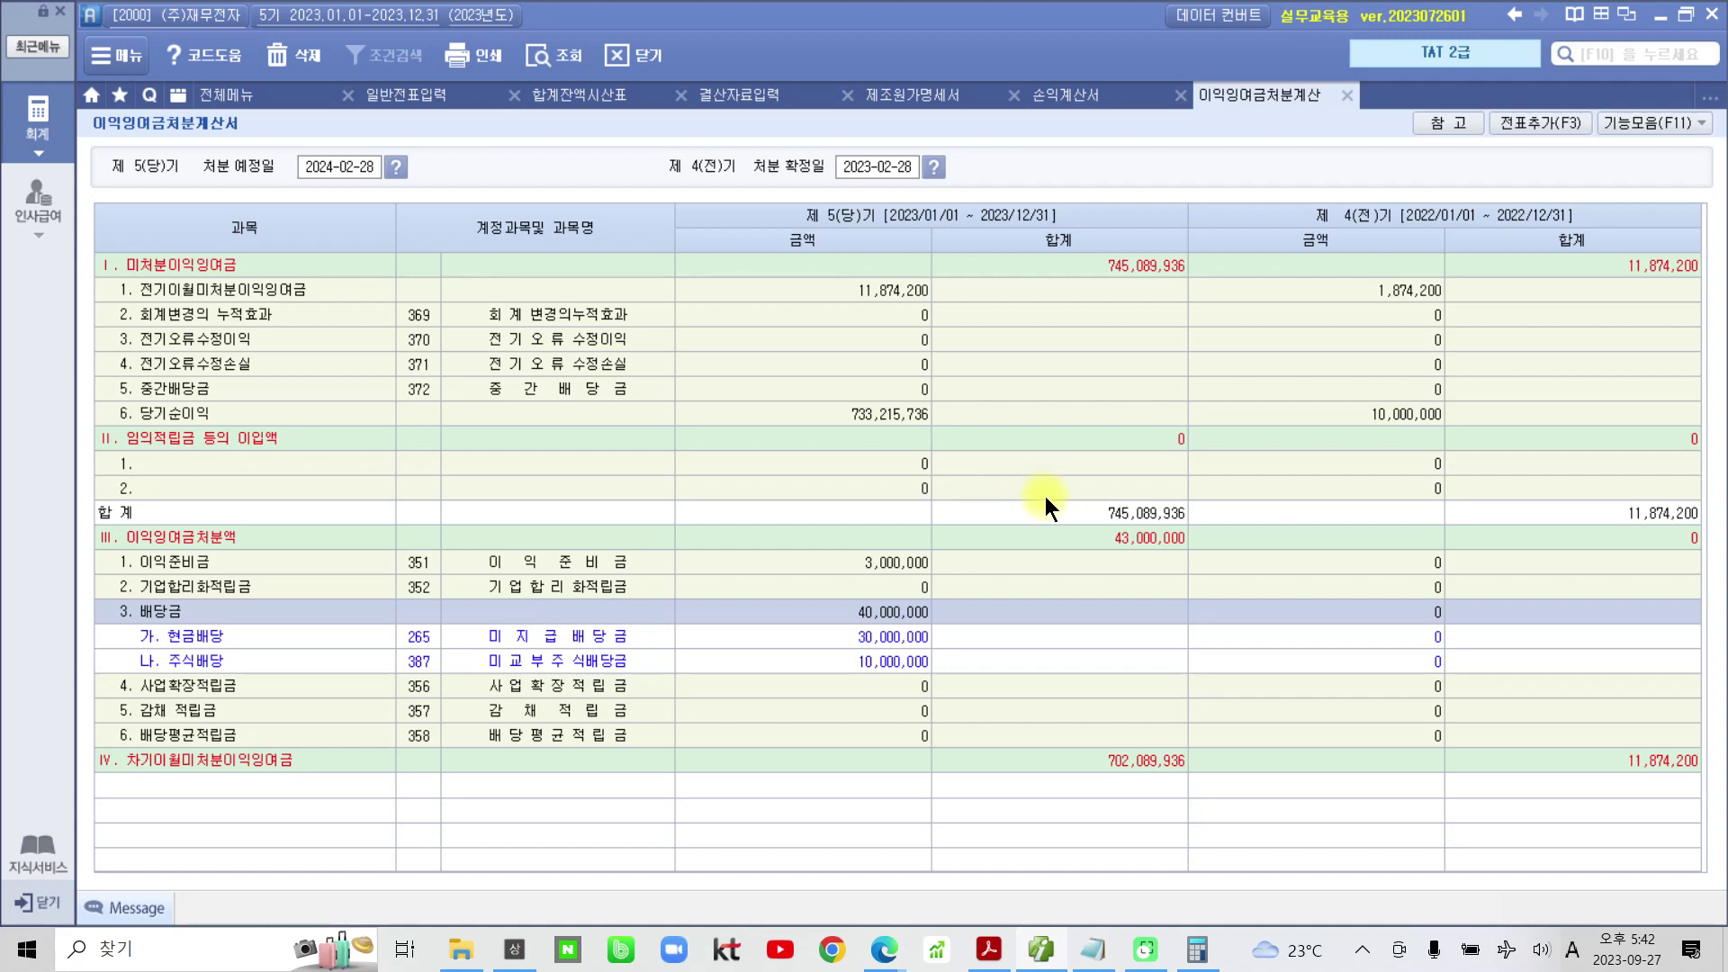
click(1043, 950)
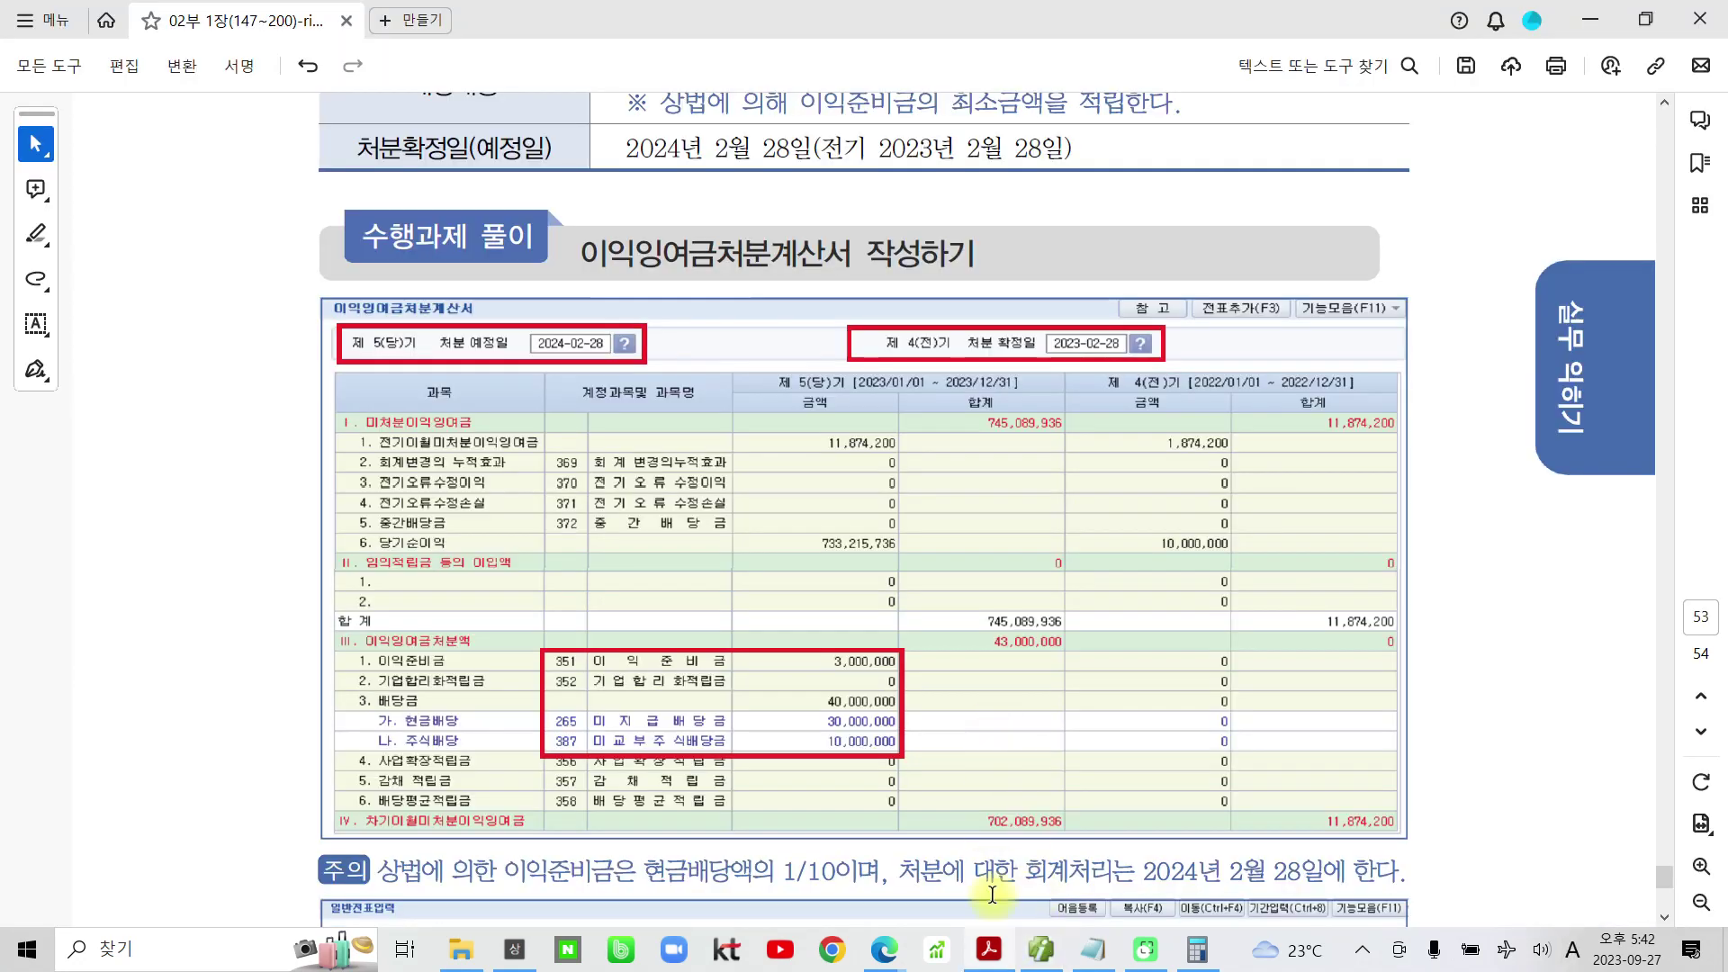
click(1041, 951)
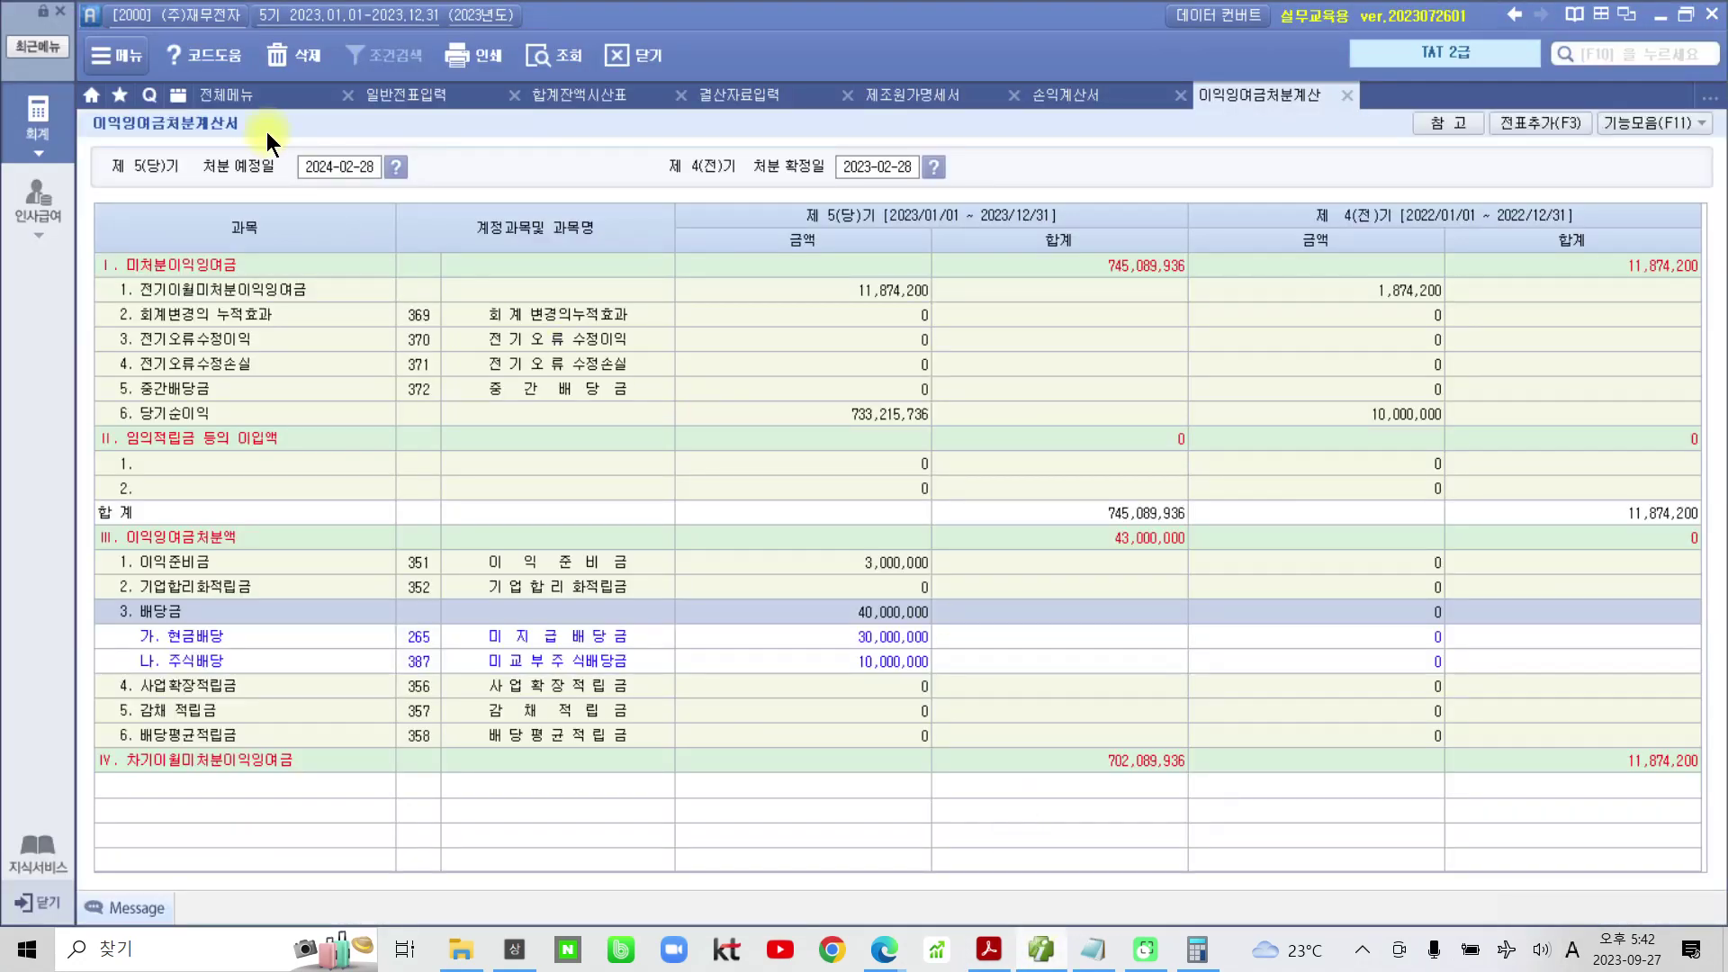
Open the 재무상태표 from the full menu and query it for December 2023
click(252, 97)
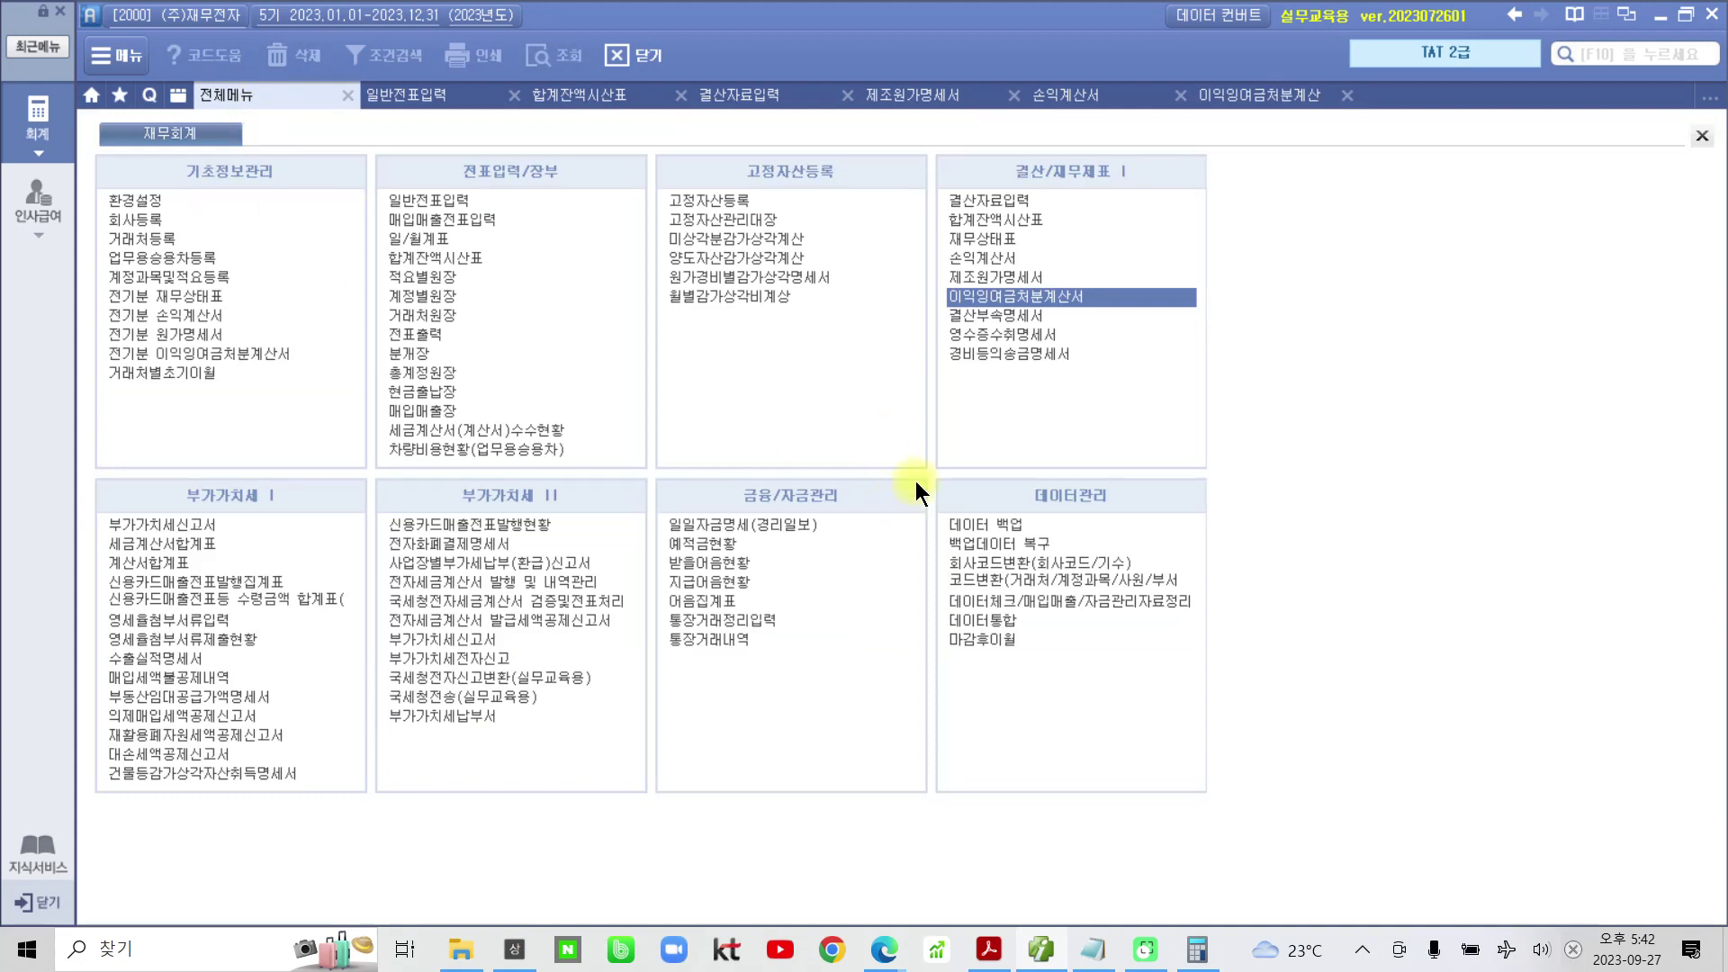
click(993, 239)
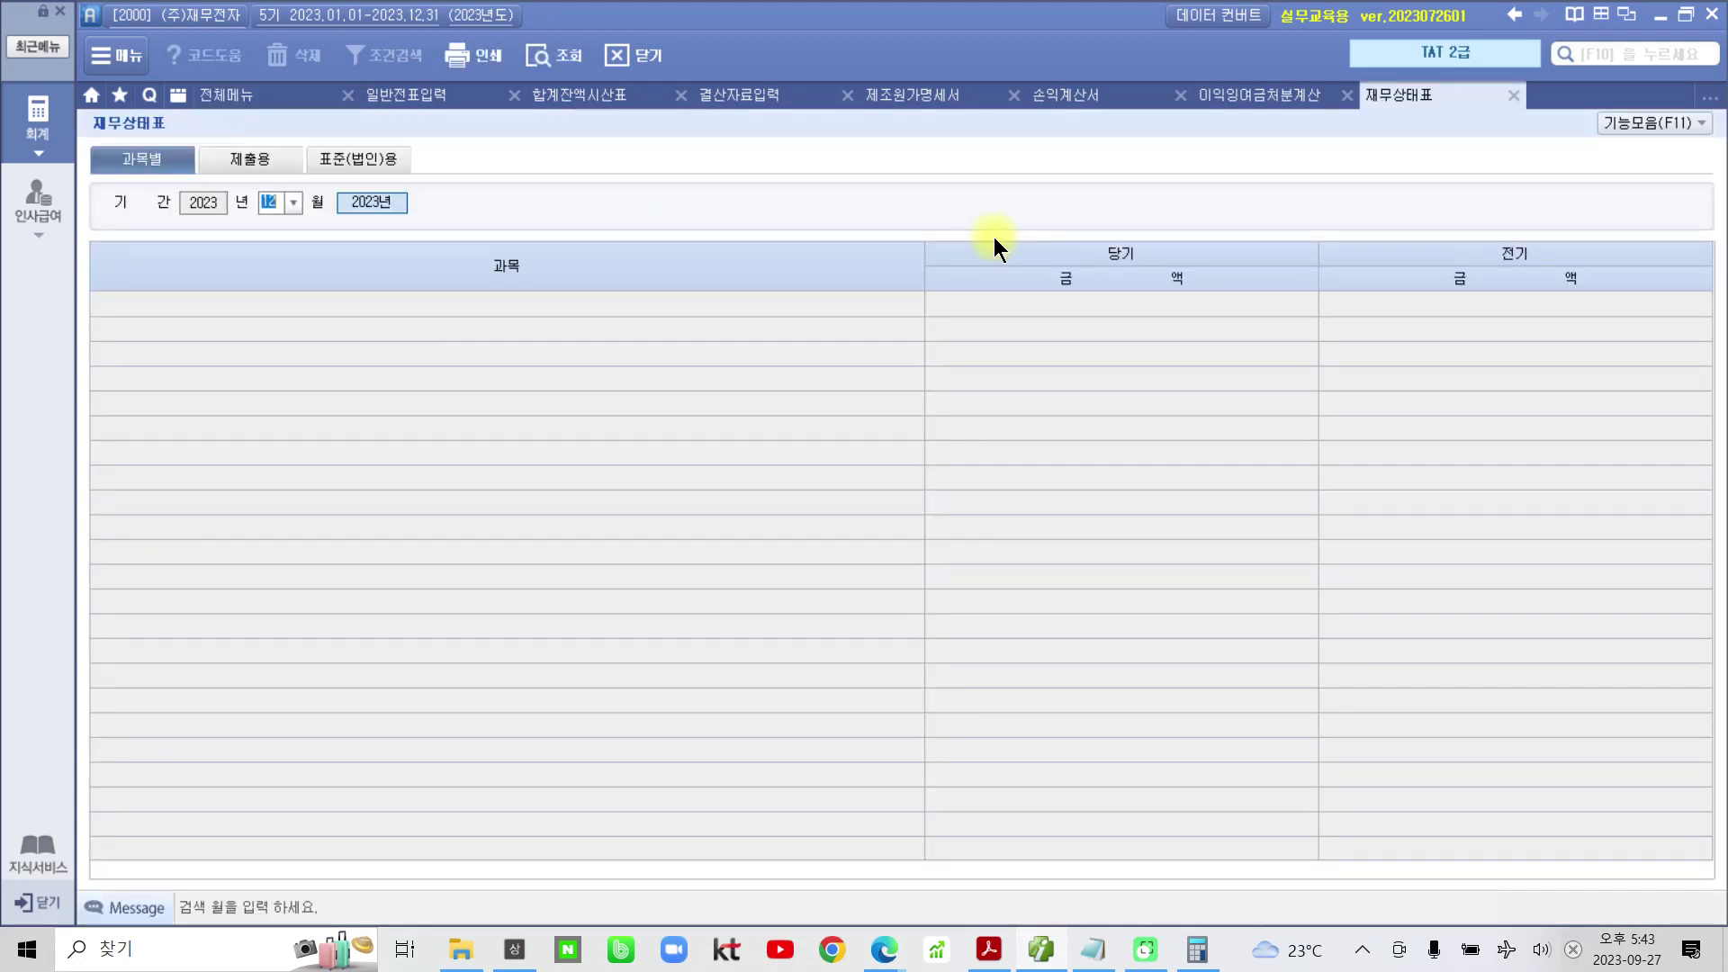
key(Return)
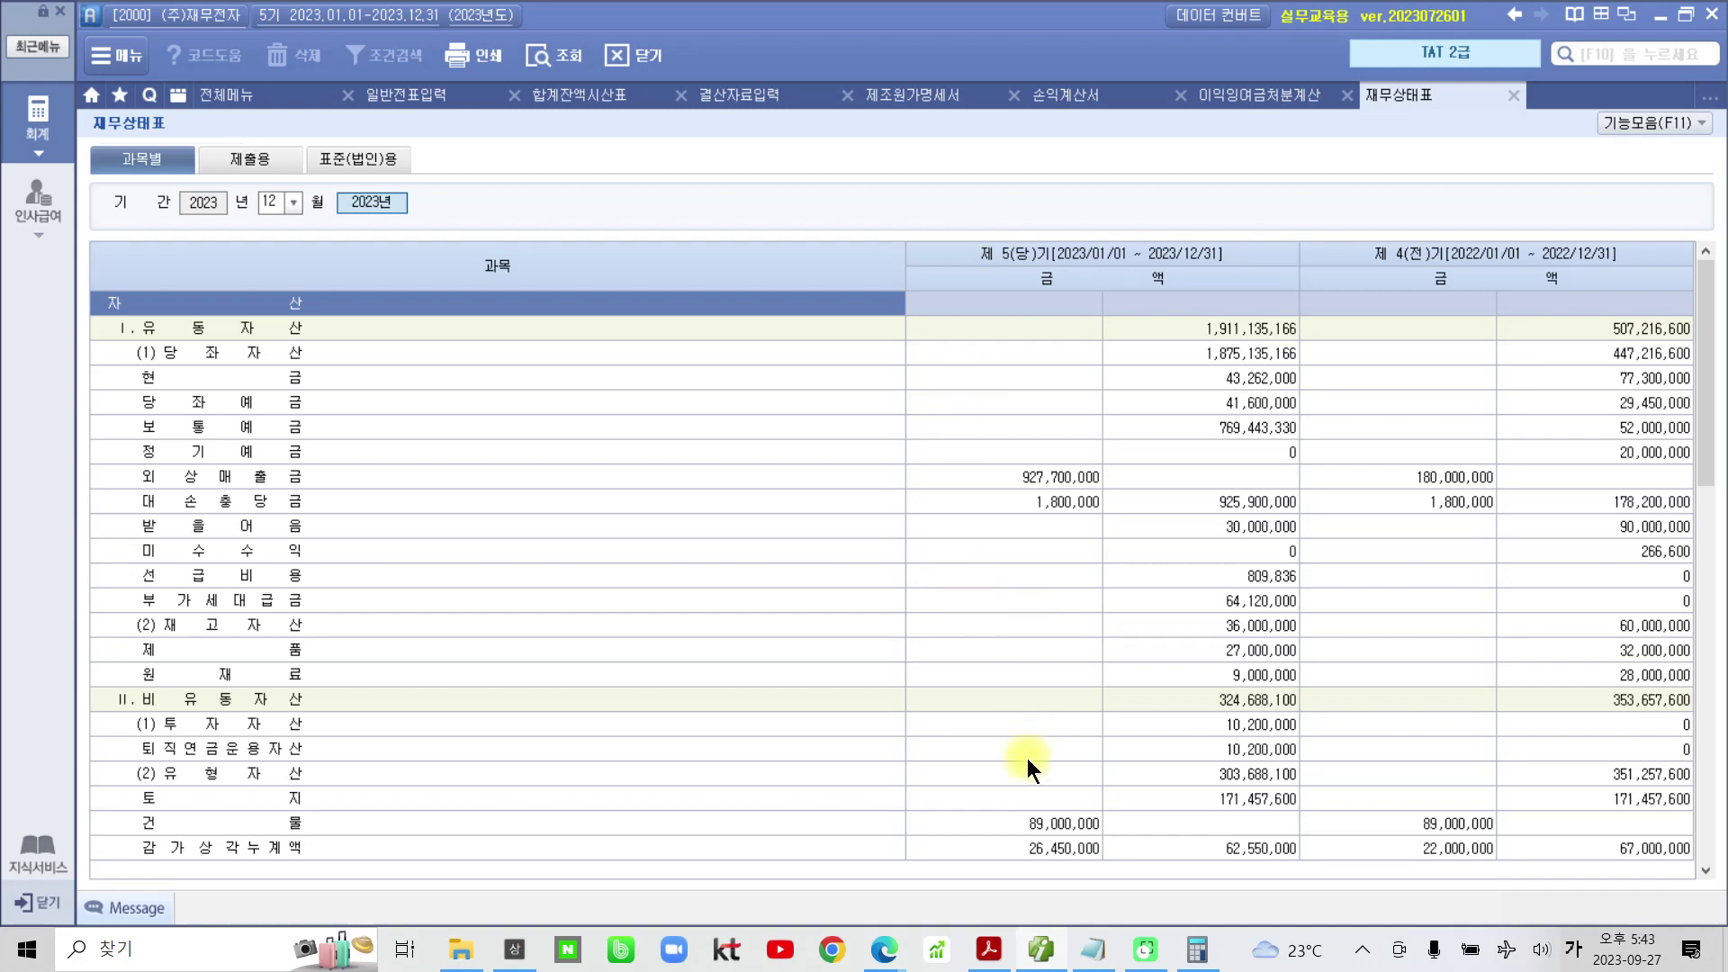
Switch to the PDF textbook and read the (5) 재무상태표 section and the 출제예상 평가문제 questions 01 to 10
click(1044, 954)
scroll(996, 765, down, 8)
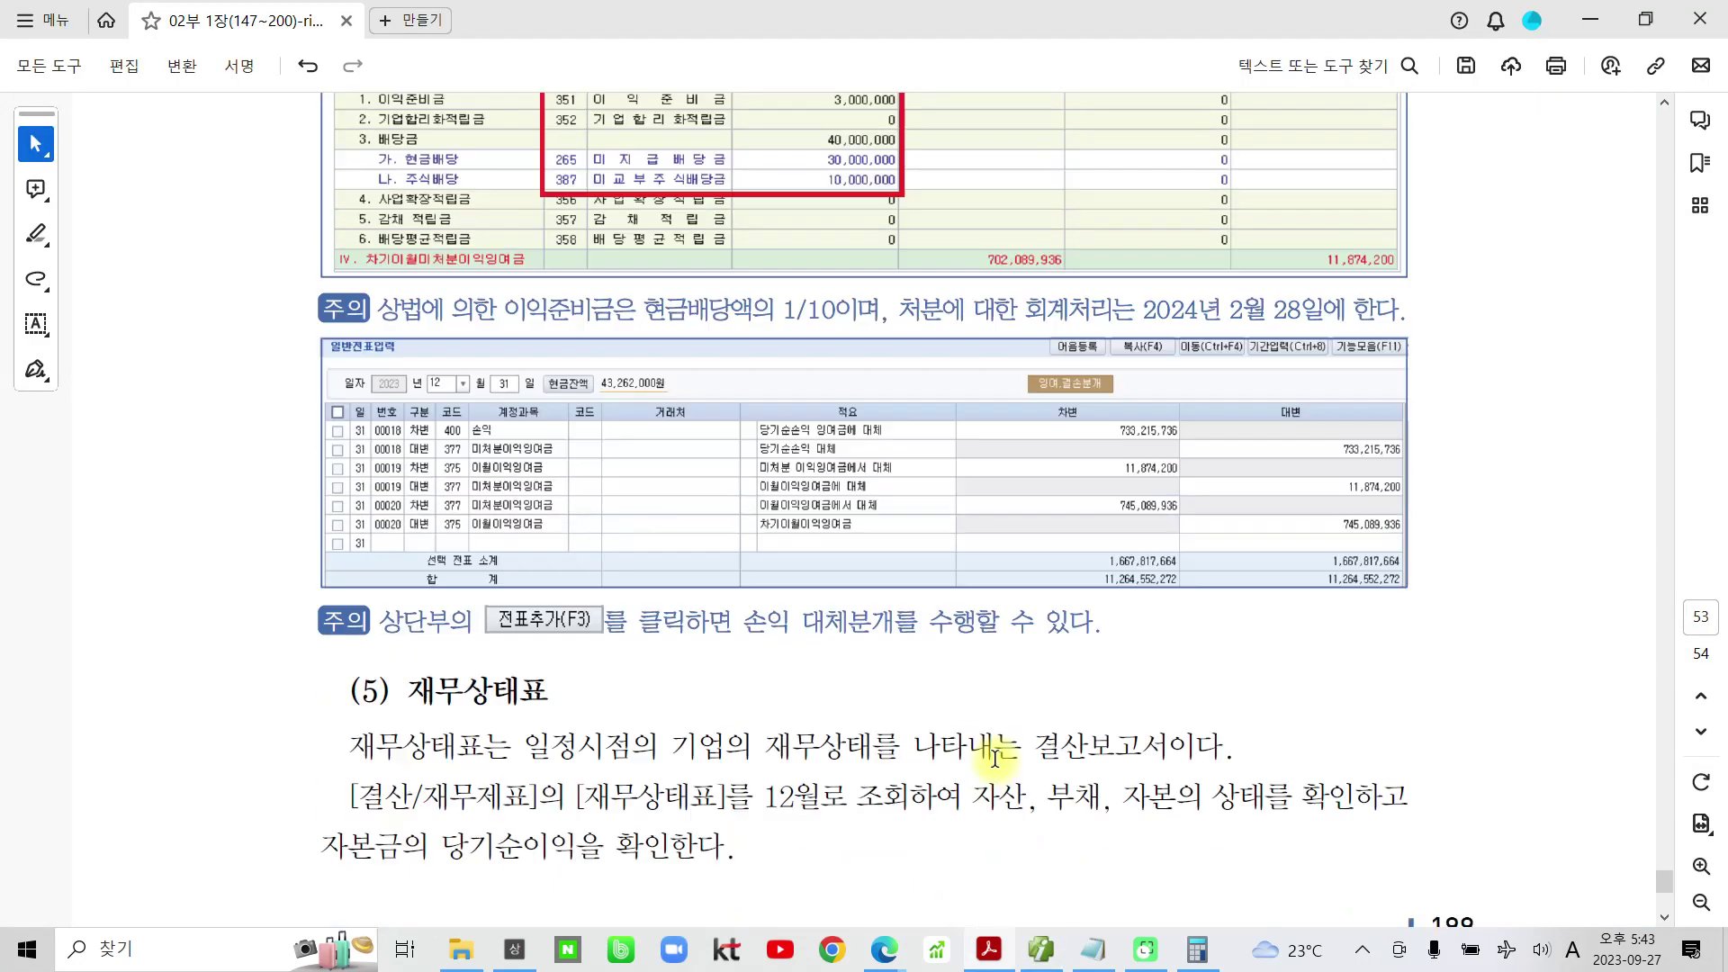
scroll(995, 759, down, 10)
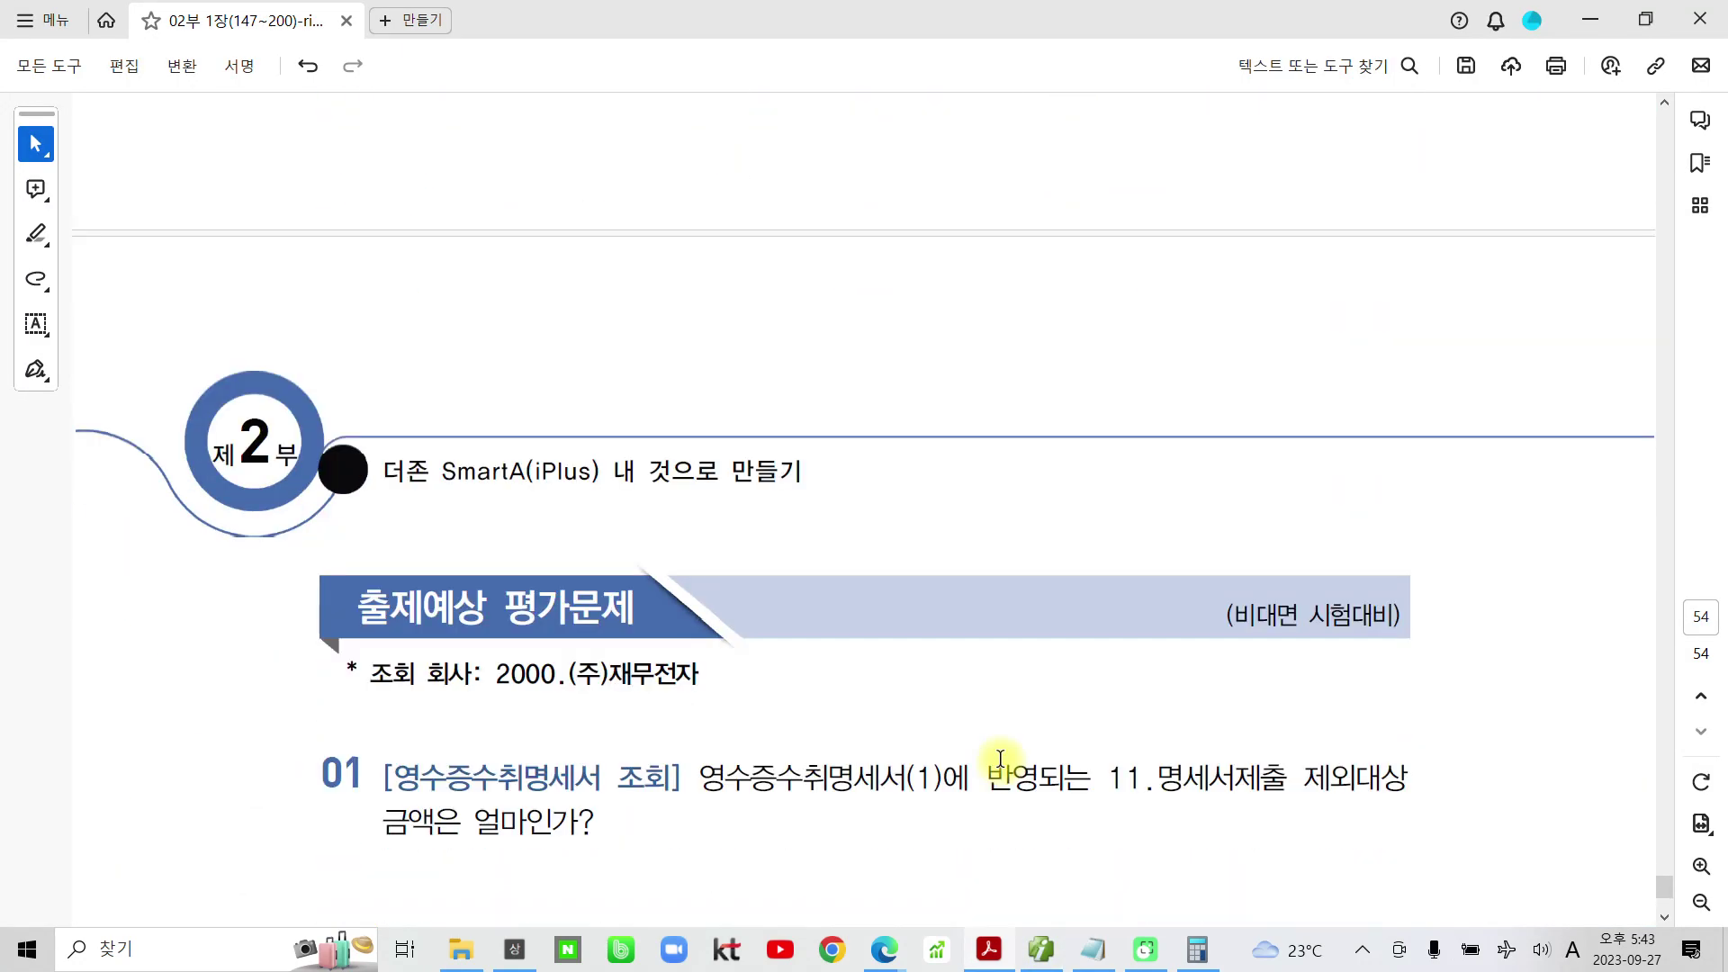
scroll(1000, 757, down, 2)
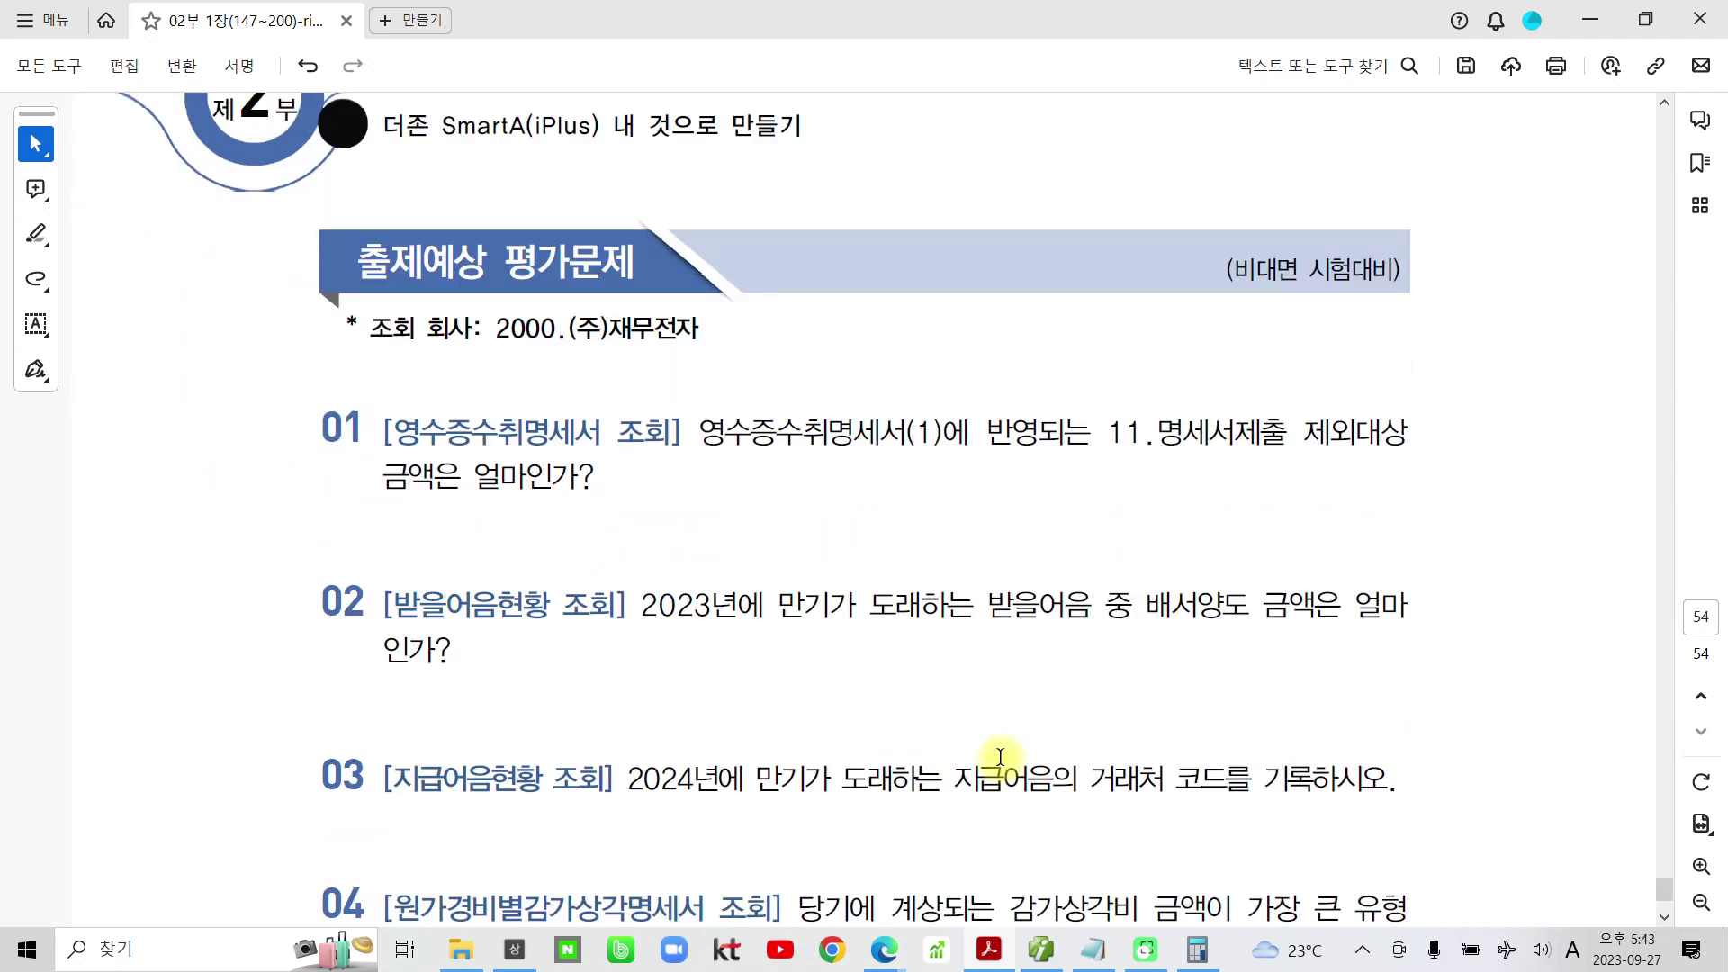
scroll(1000, 755, down, 3)
scroll(999, 756, down, 2)
scroll(1000, 756, up, 4)
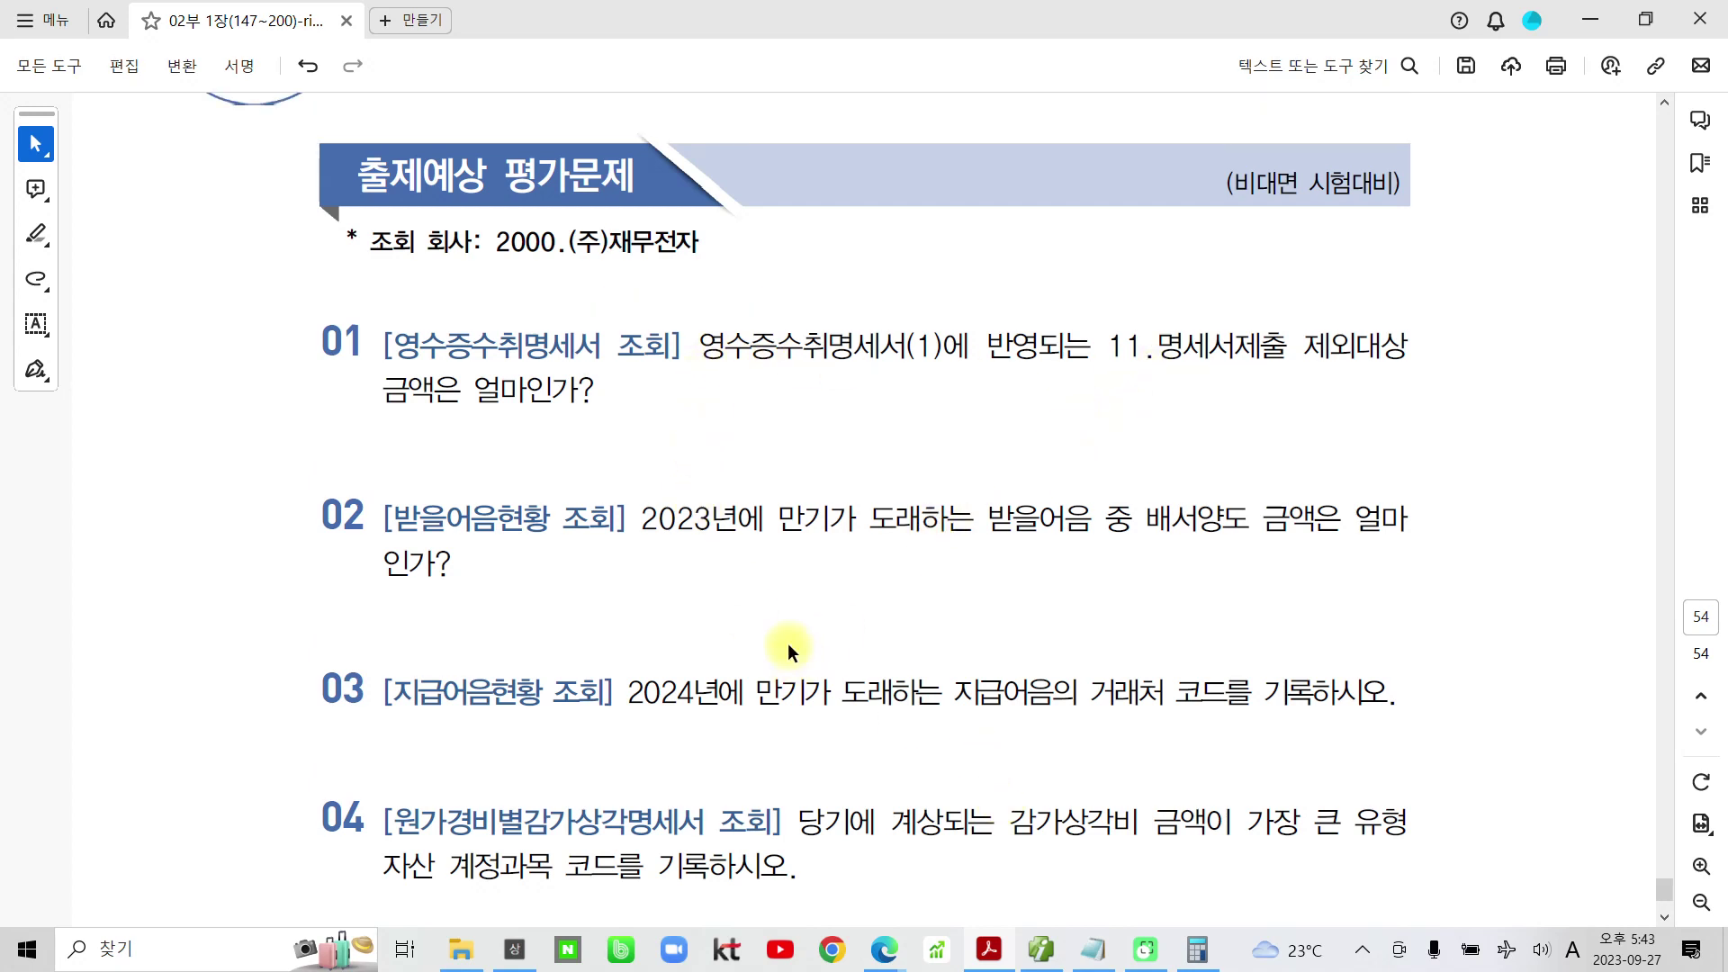
scroll(786, 648, down, 1)
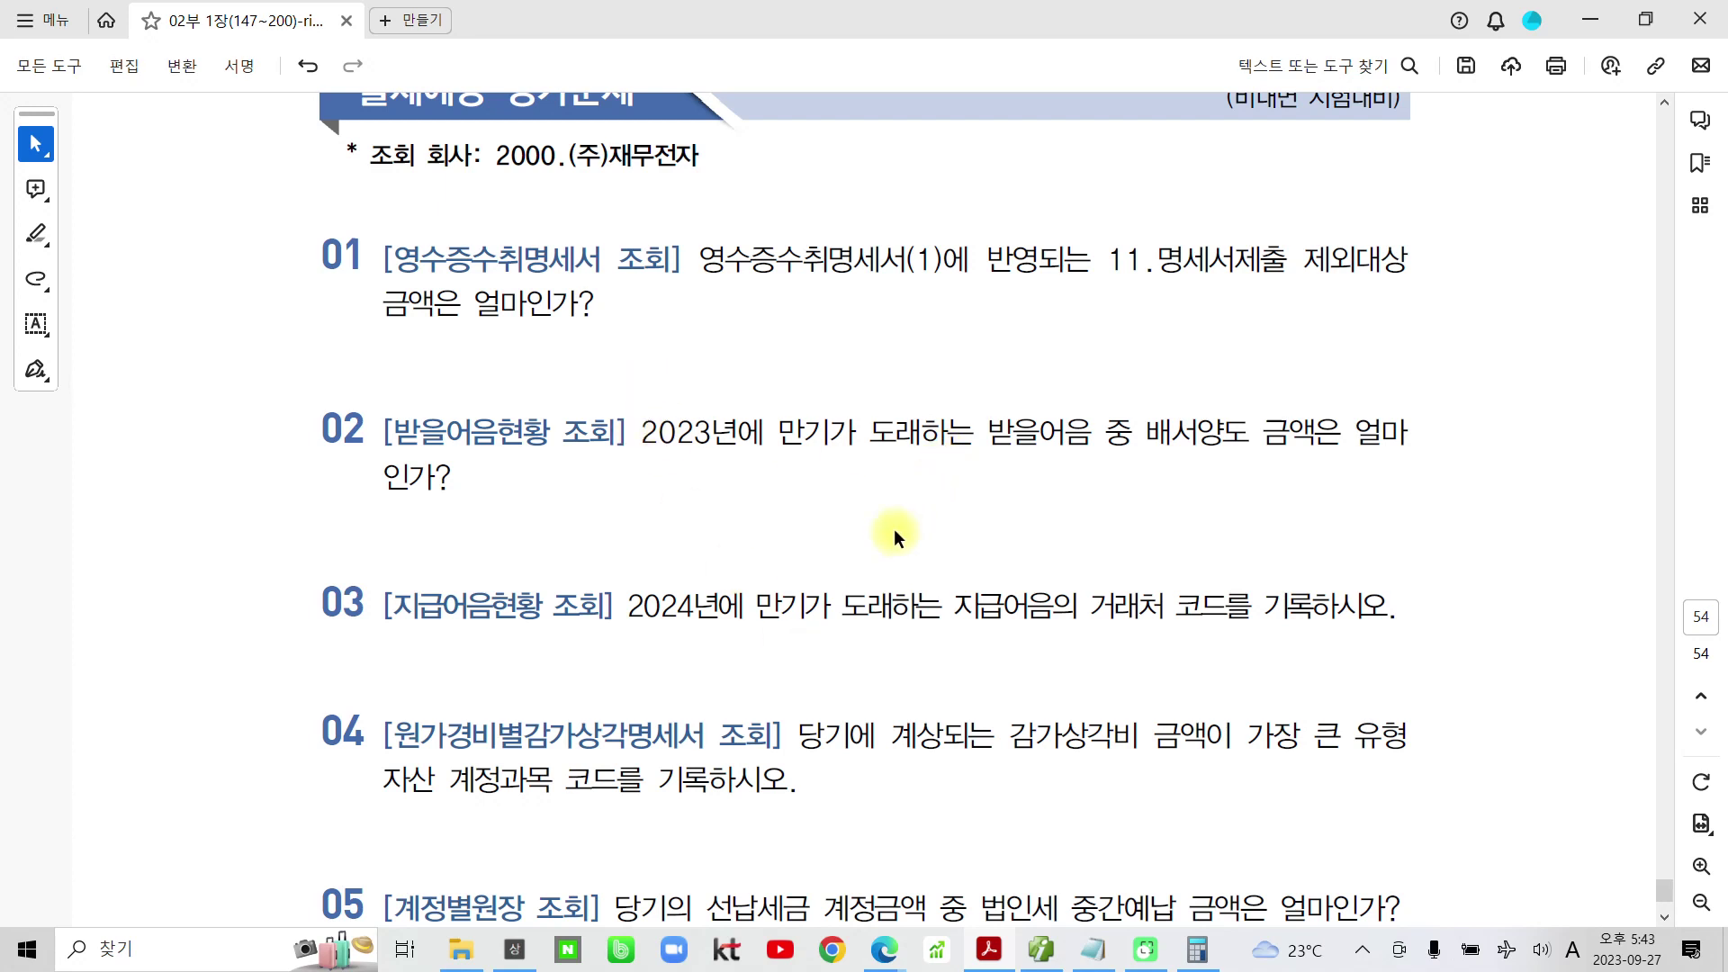
scroll(893, 527, down, 4)
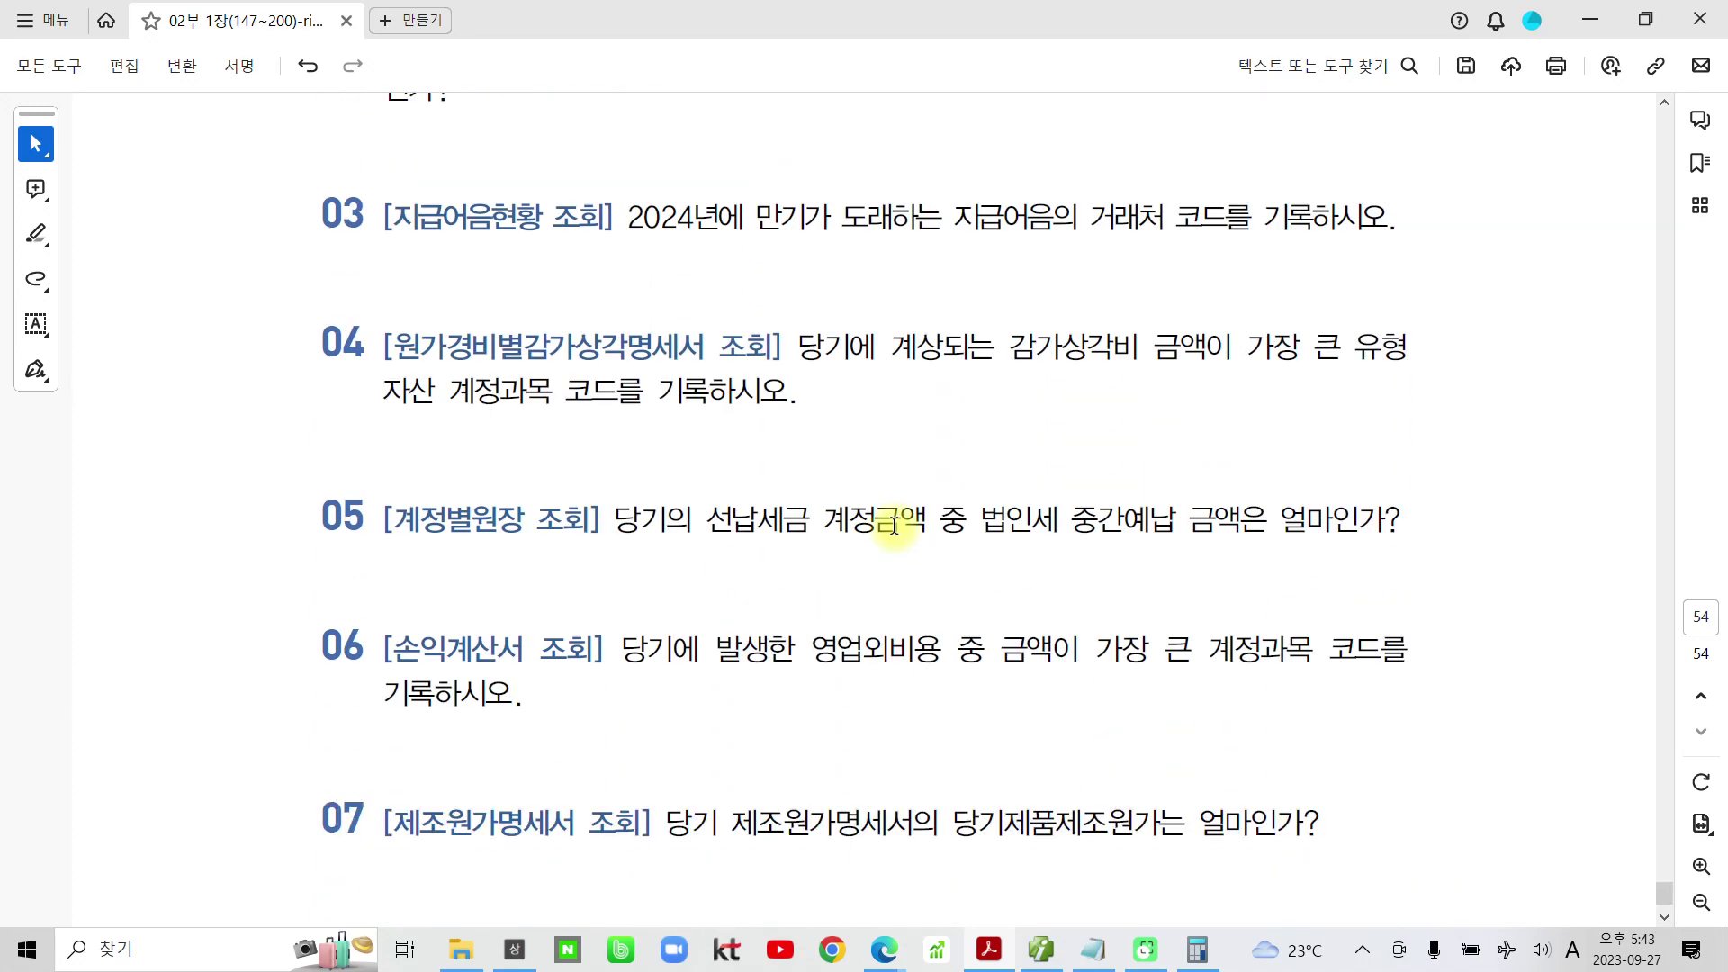
scroll(891, 521, down, 5)
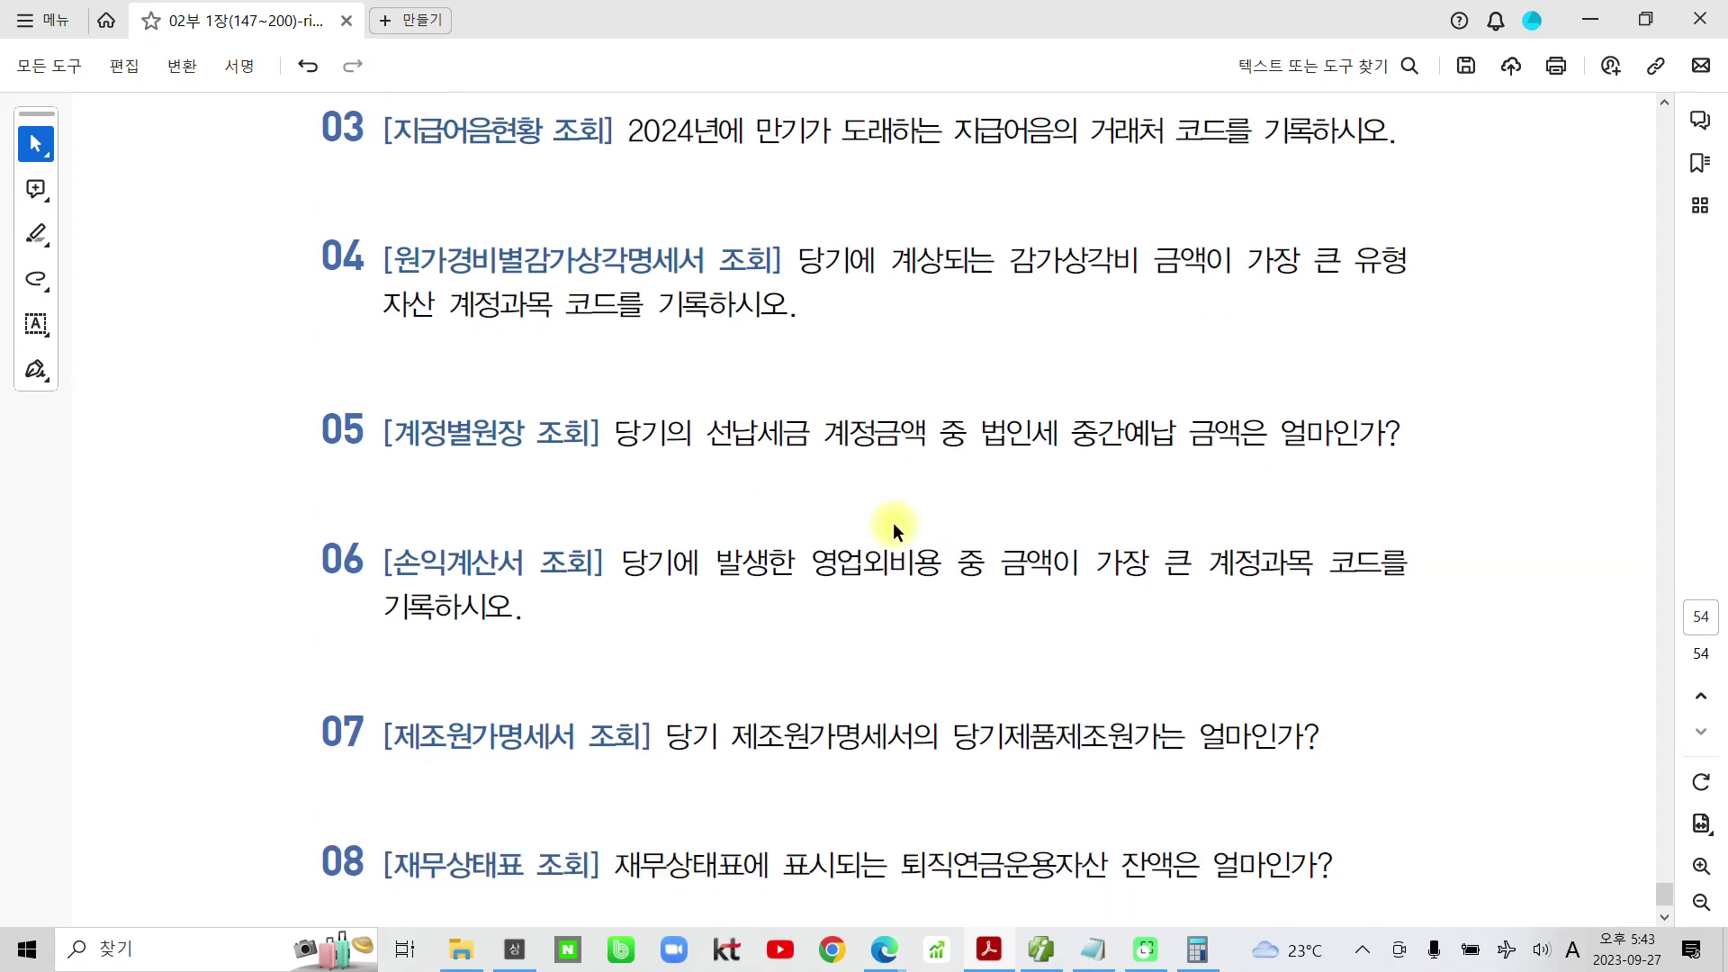
scroll(893, 531, down, 1)
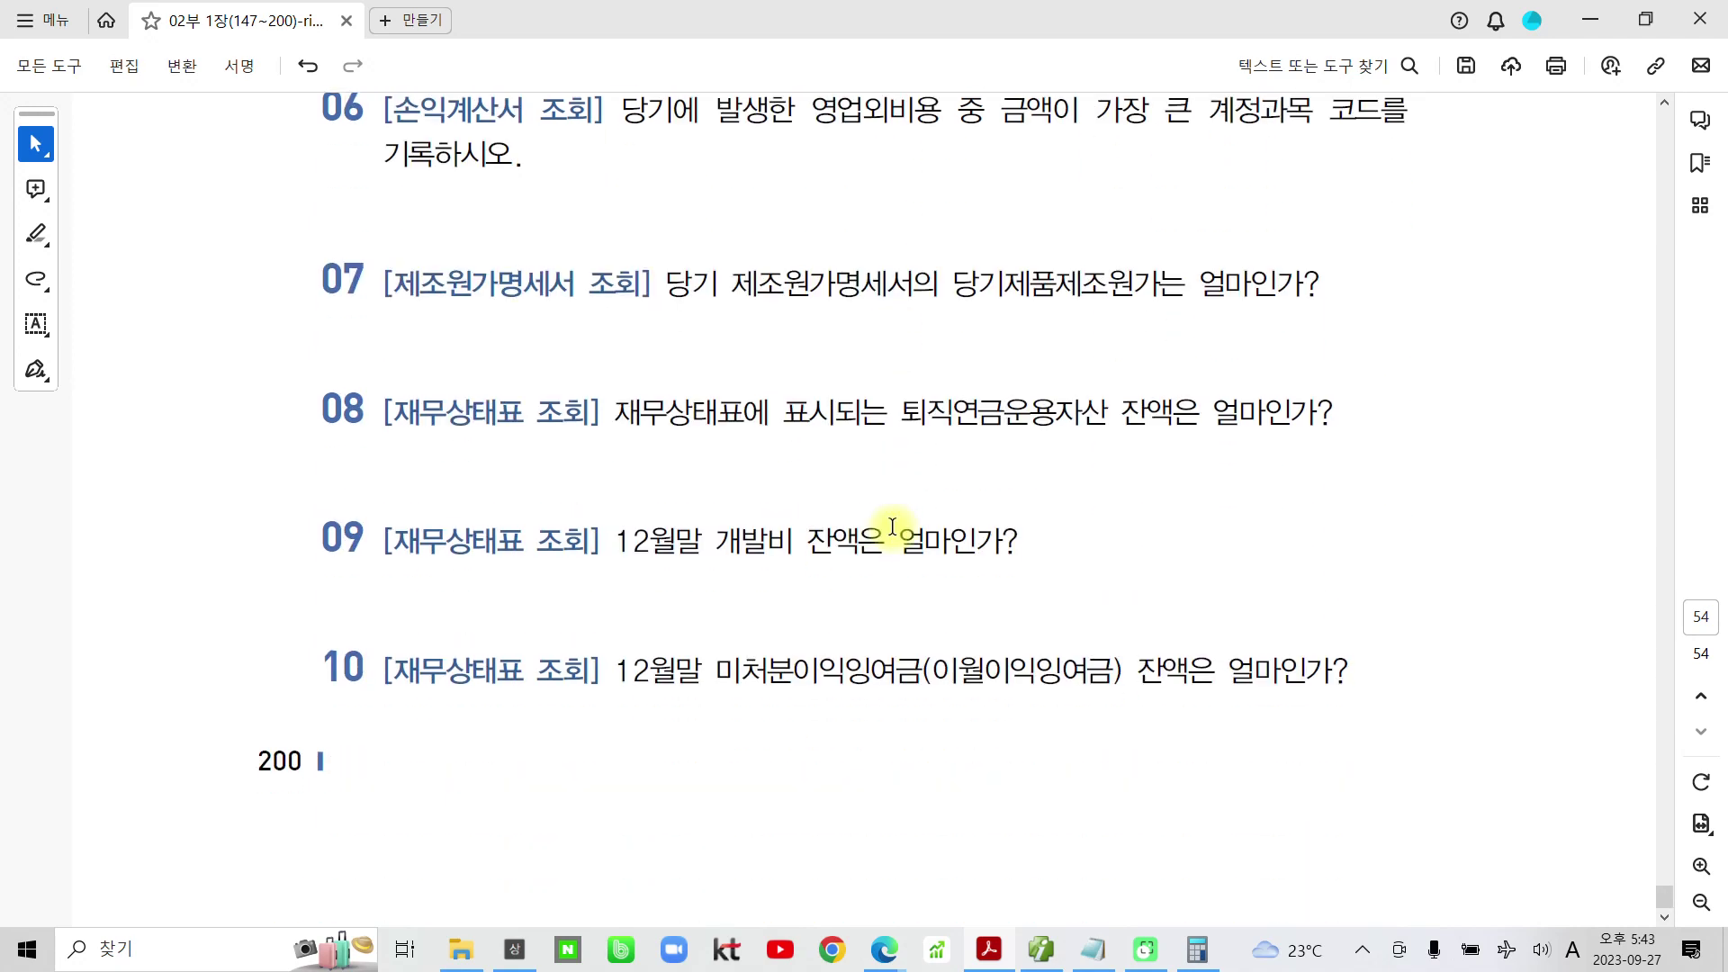